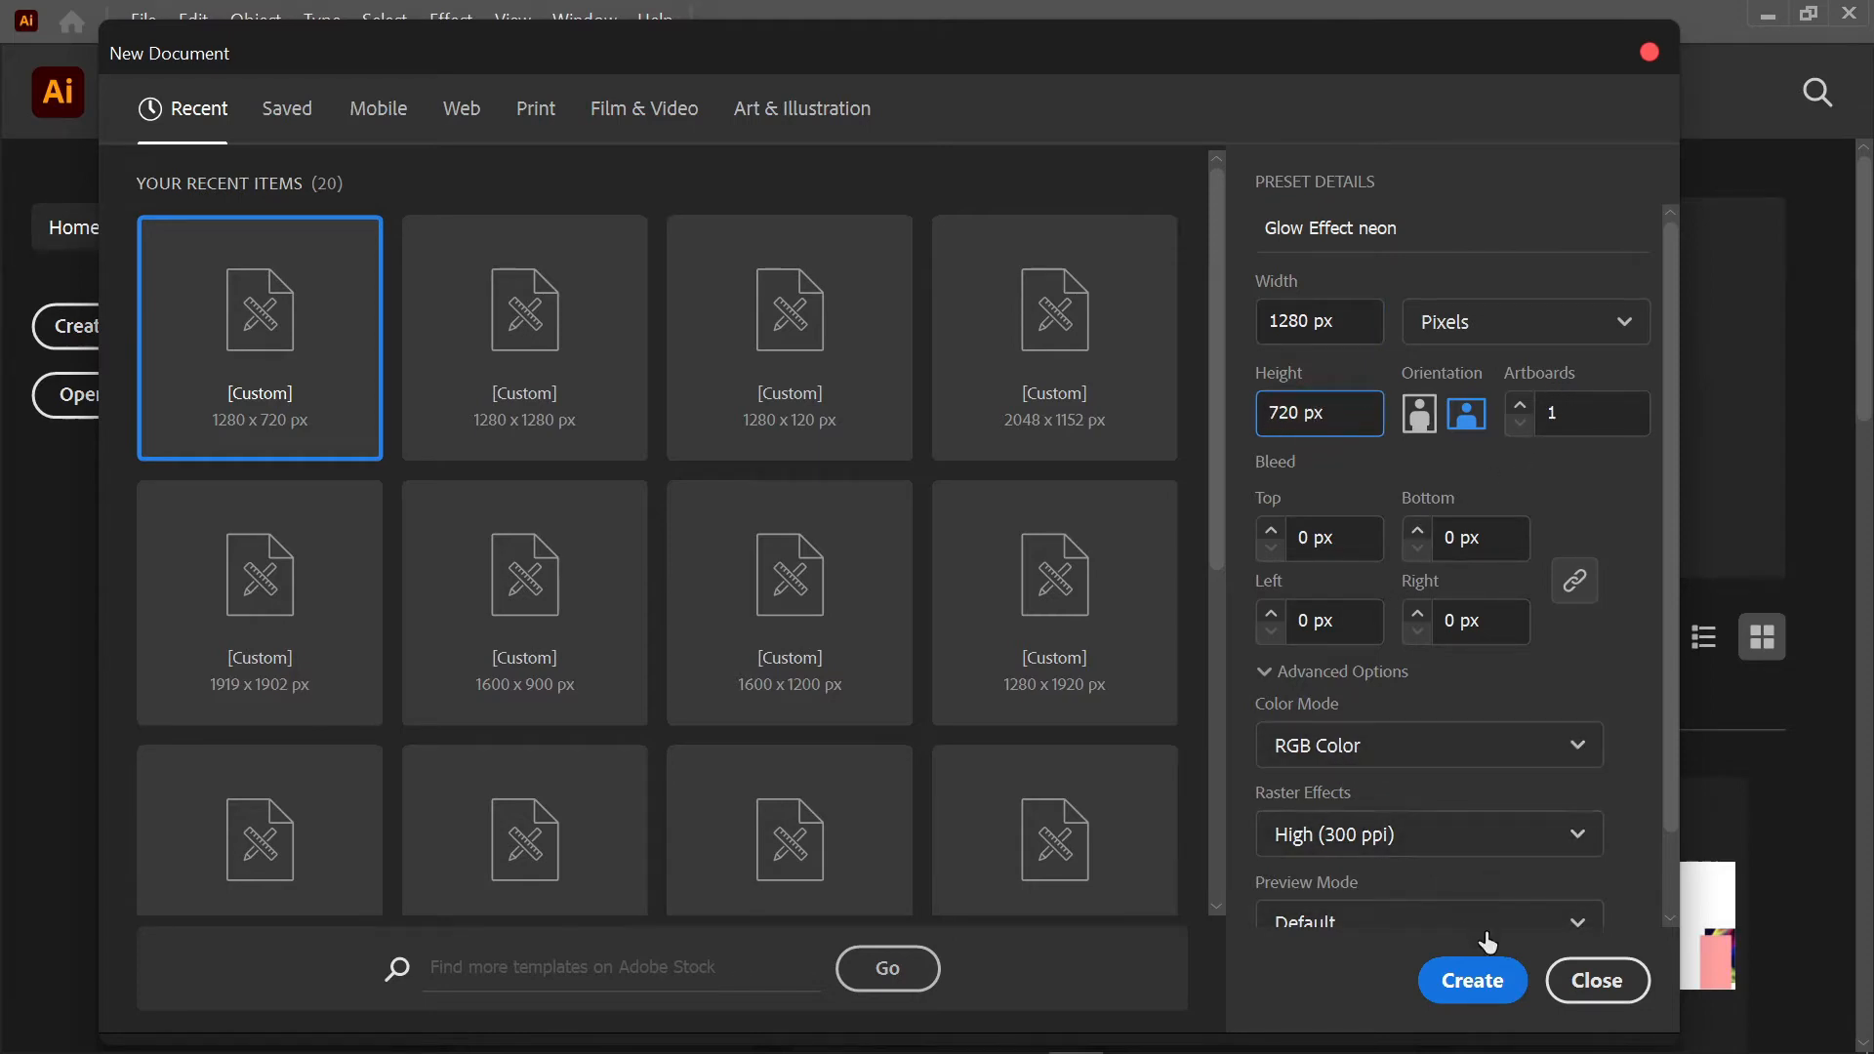
- Create the 1280 x 720 px RGB document "Glow Effect neon" and draw a rectangle covering the whole artboard
click(1511, 984)
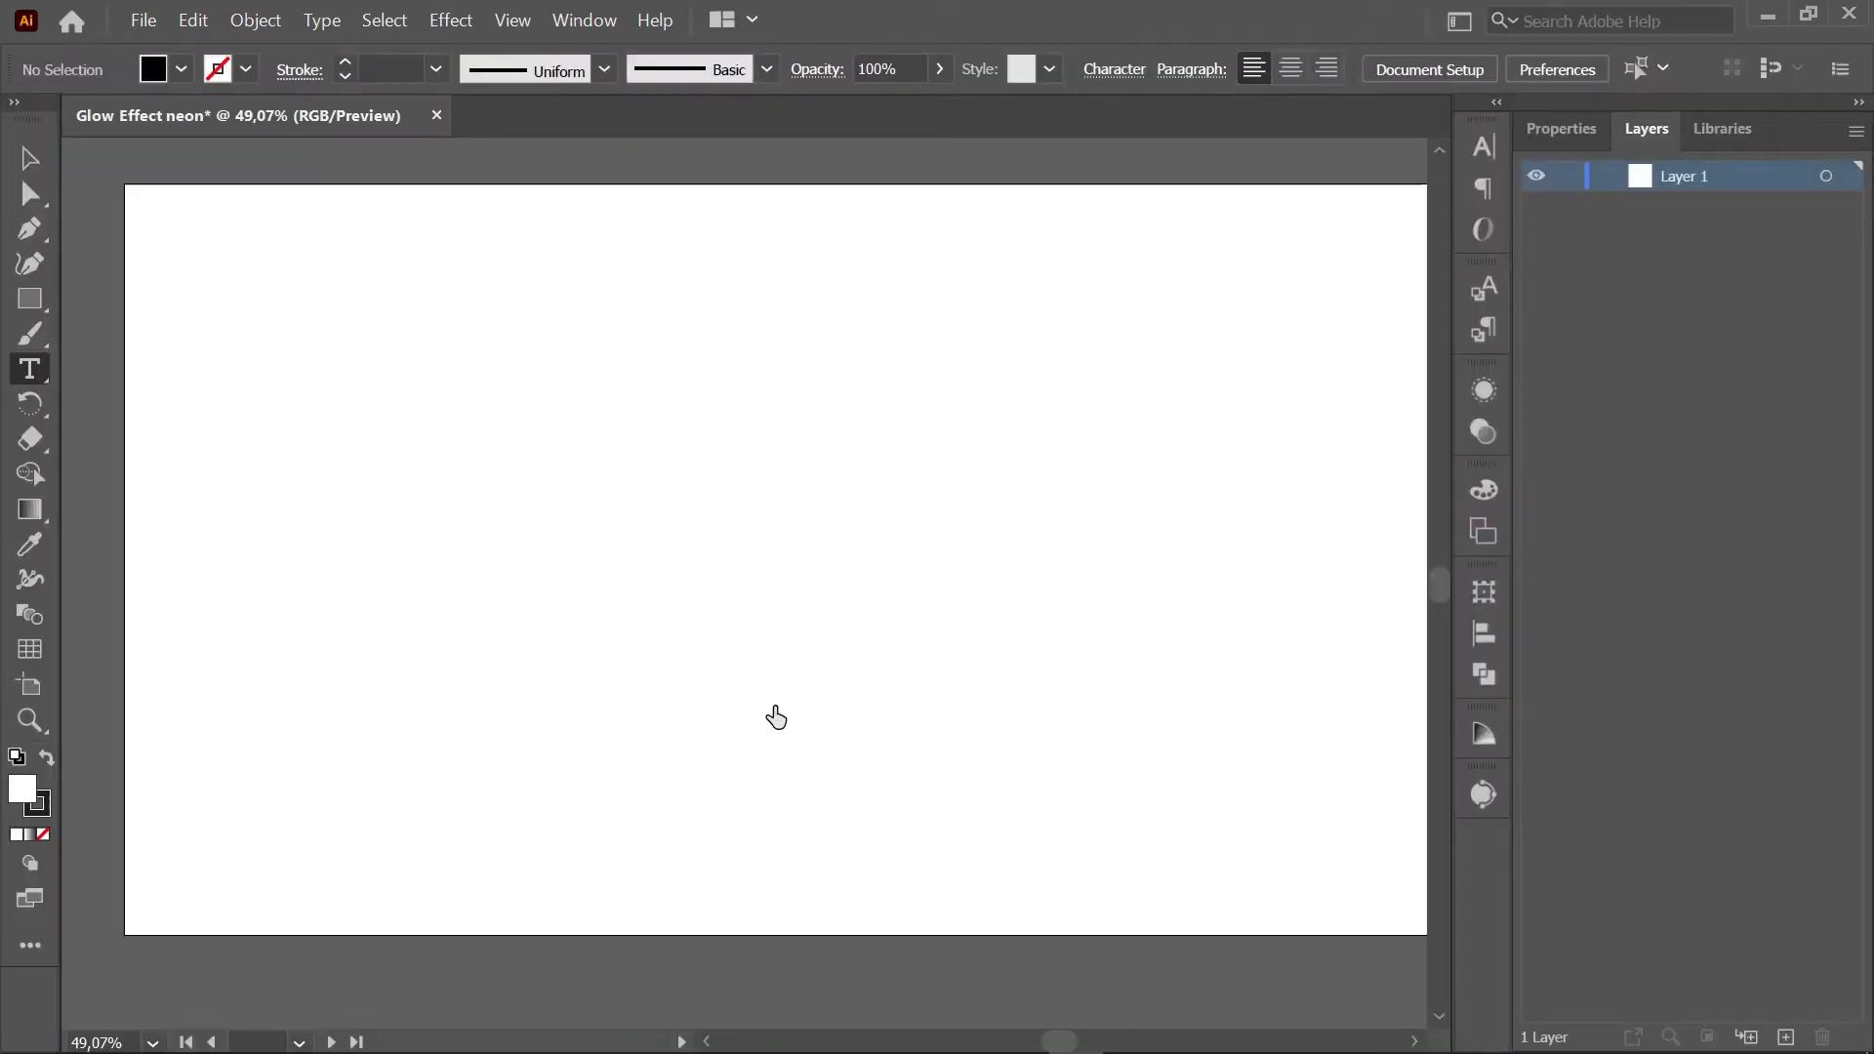
click(29, 298)
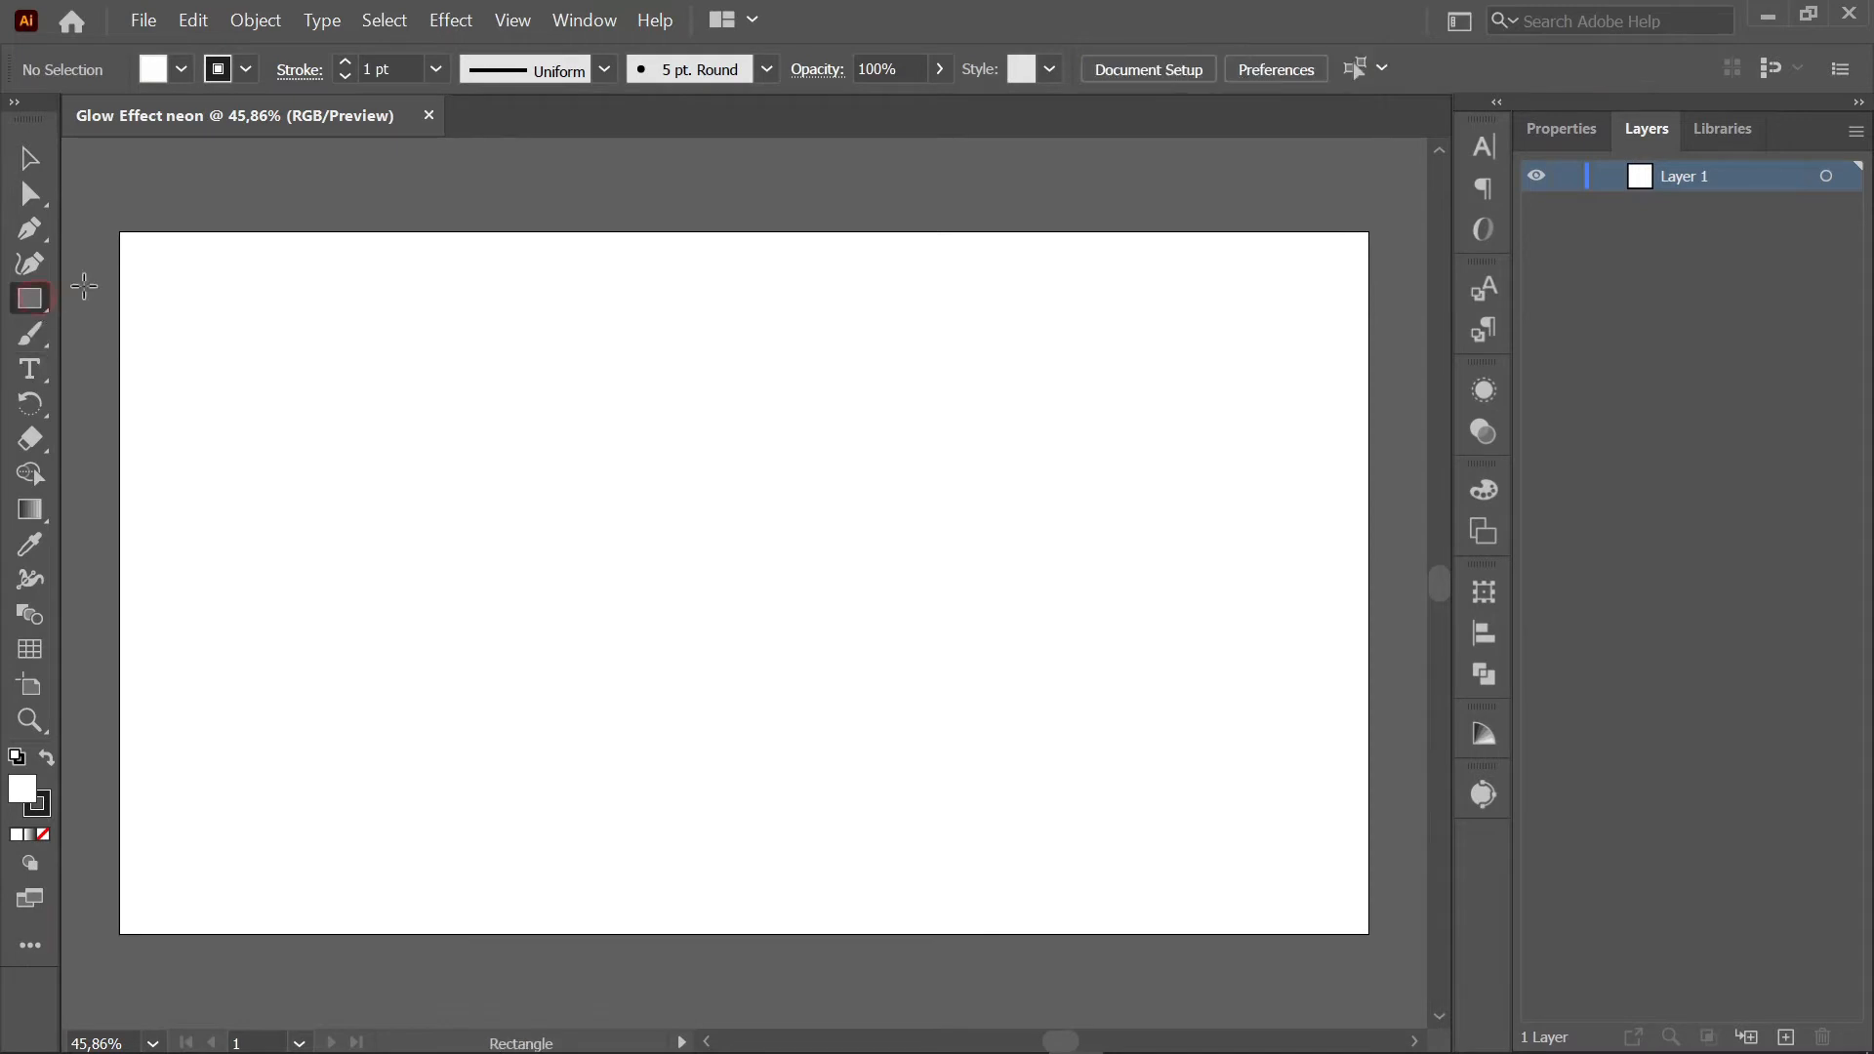
shift+click(120, 233)
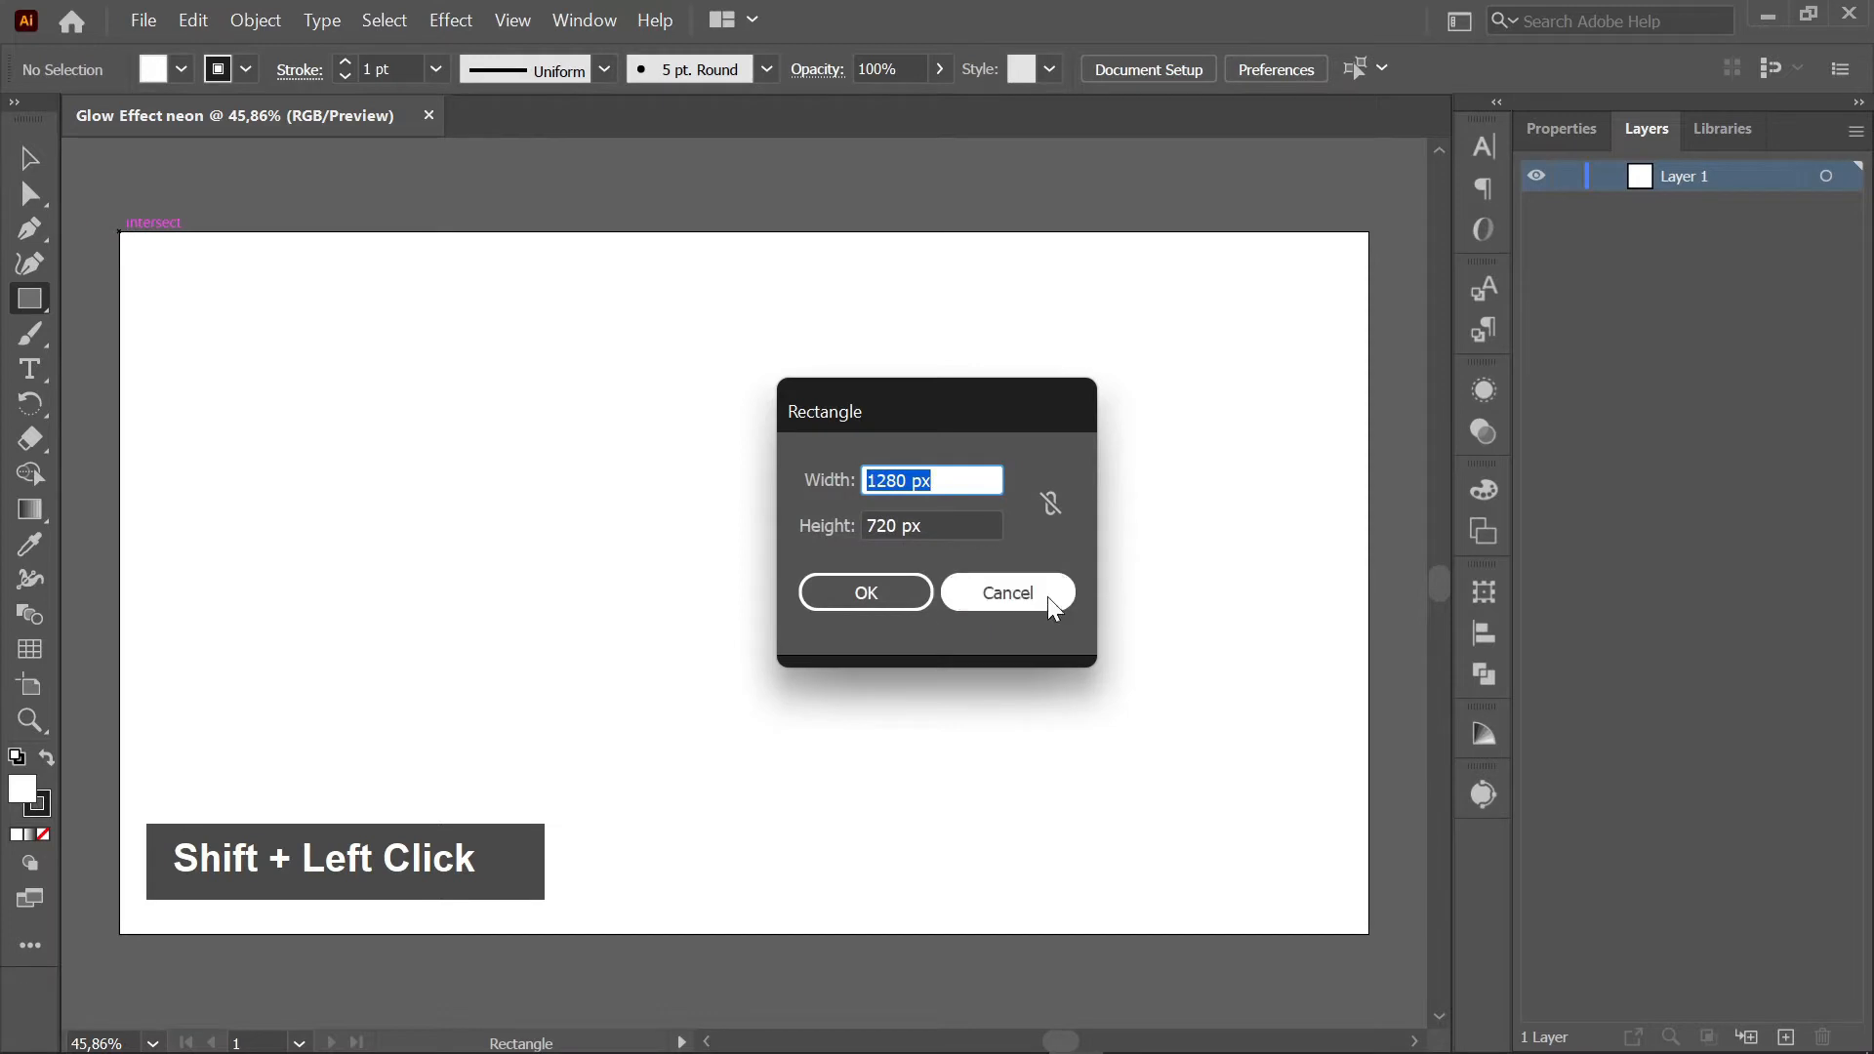
click(981, 597)
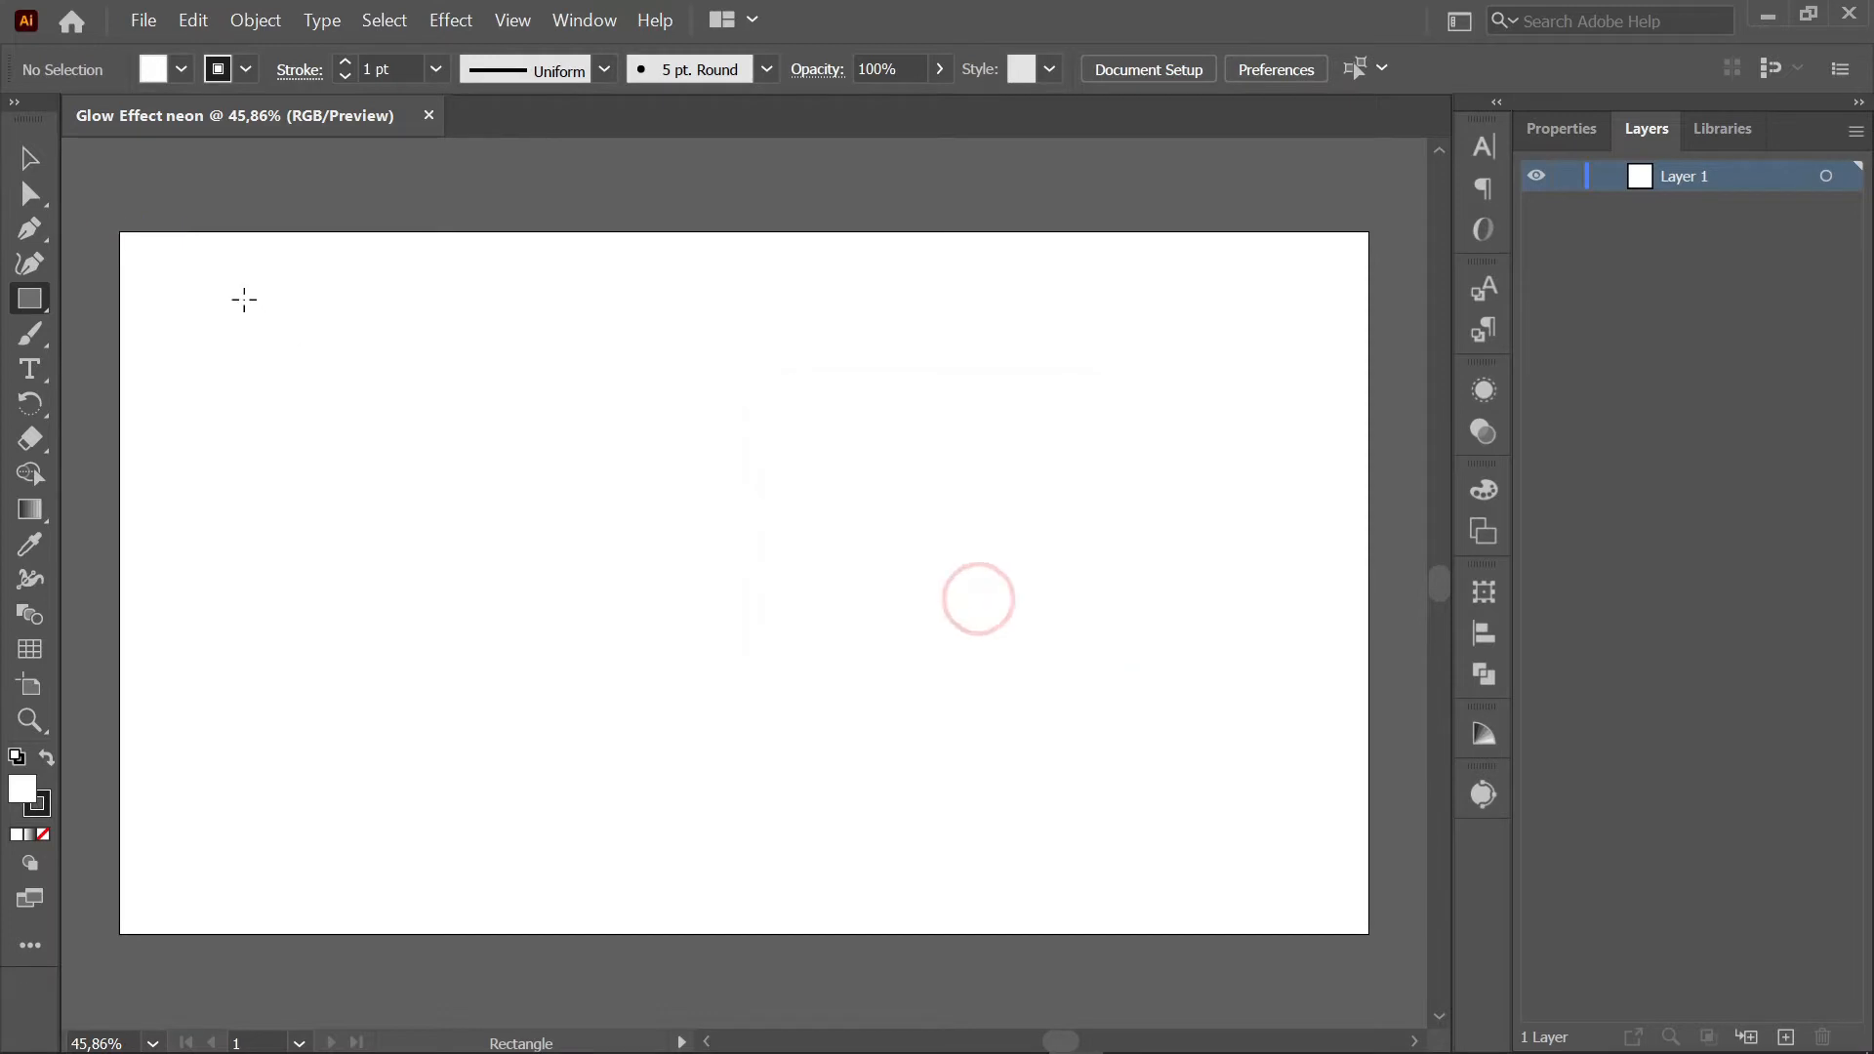
drag(120, 232, 1368, 931)
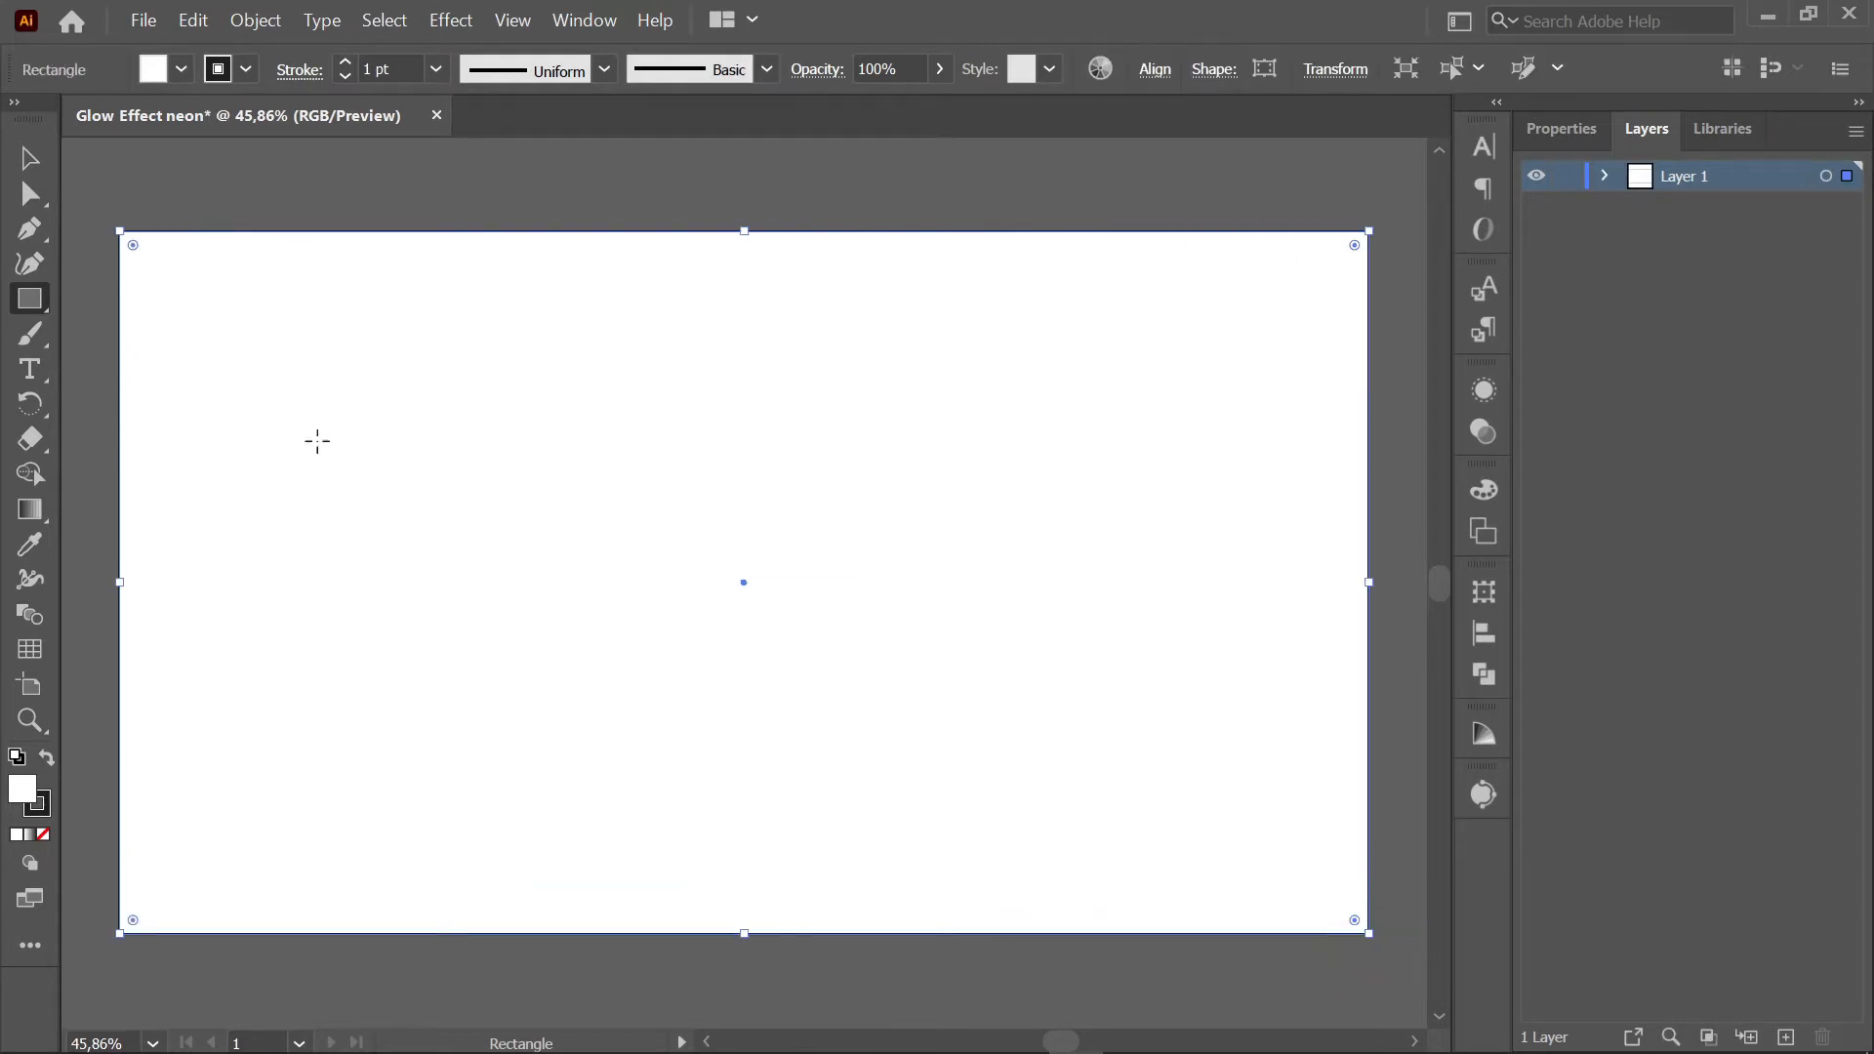
- Fill the artboard-sized rectangle with black, hex 000000
double_click(25, 792)
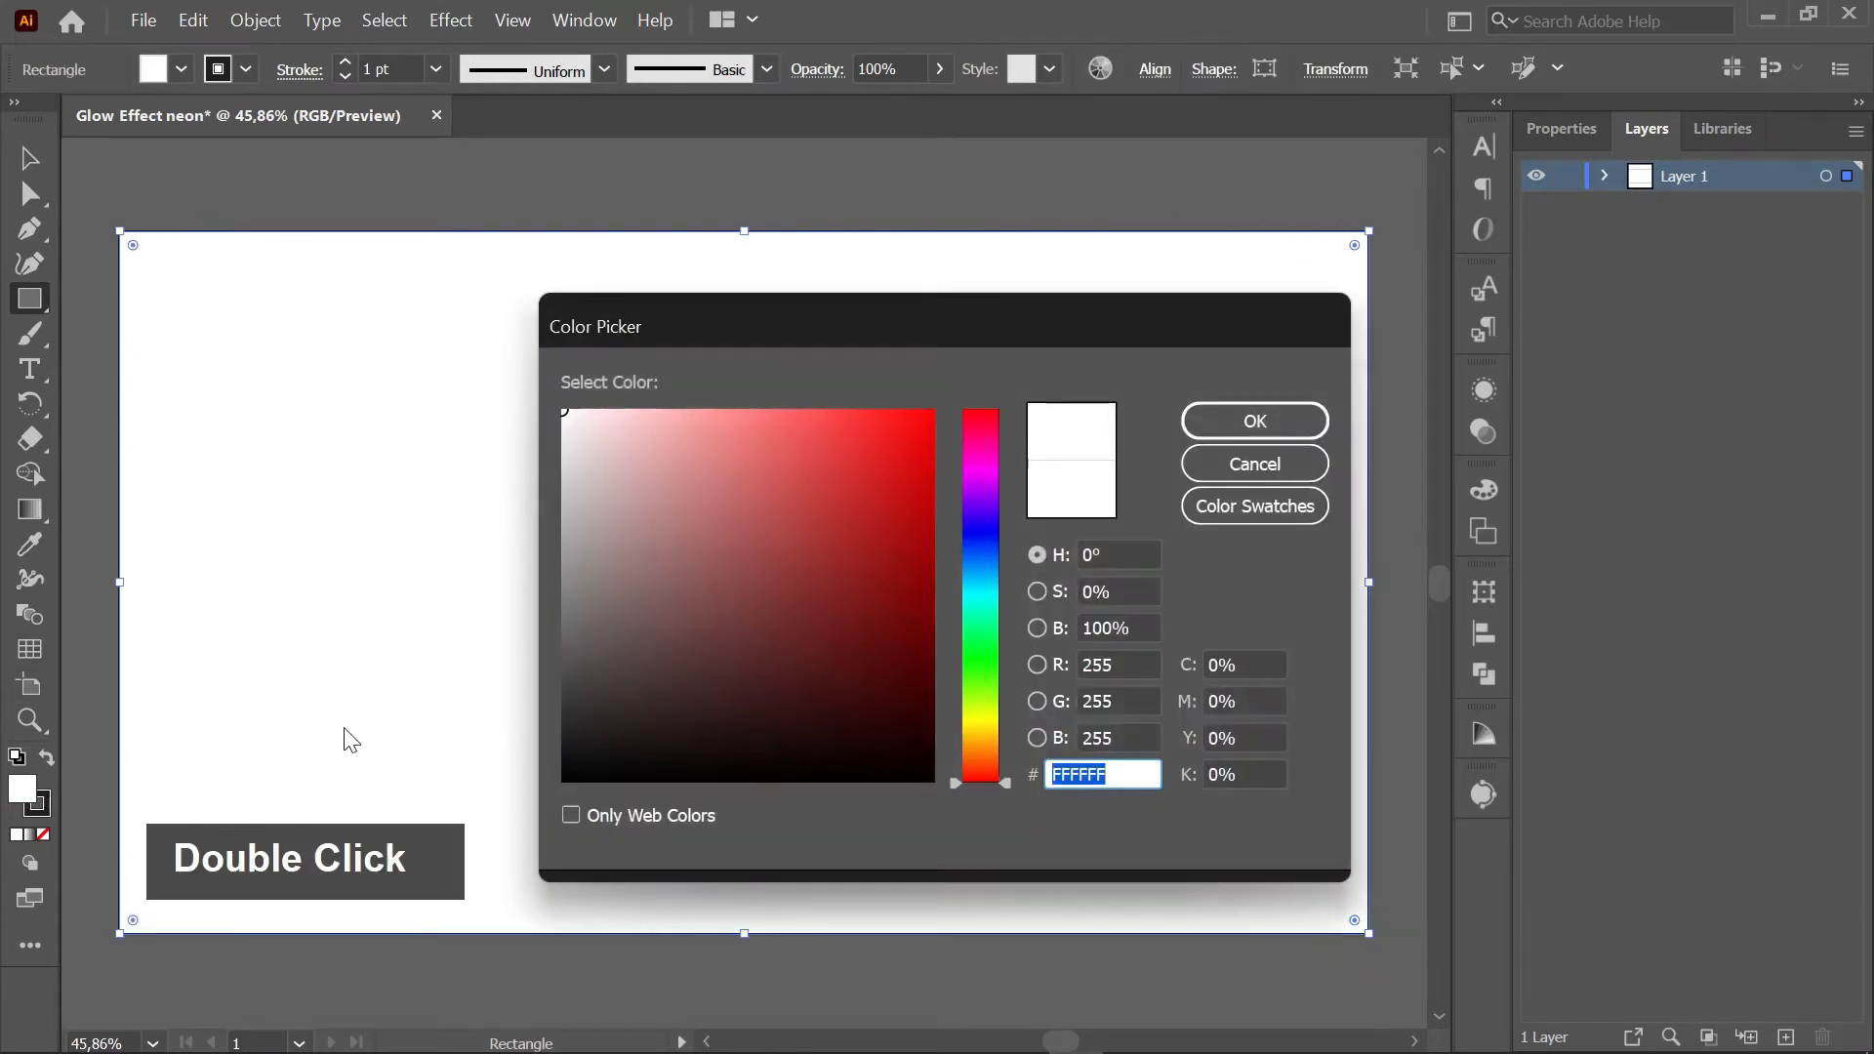
drag(730, 683, 780, 786)
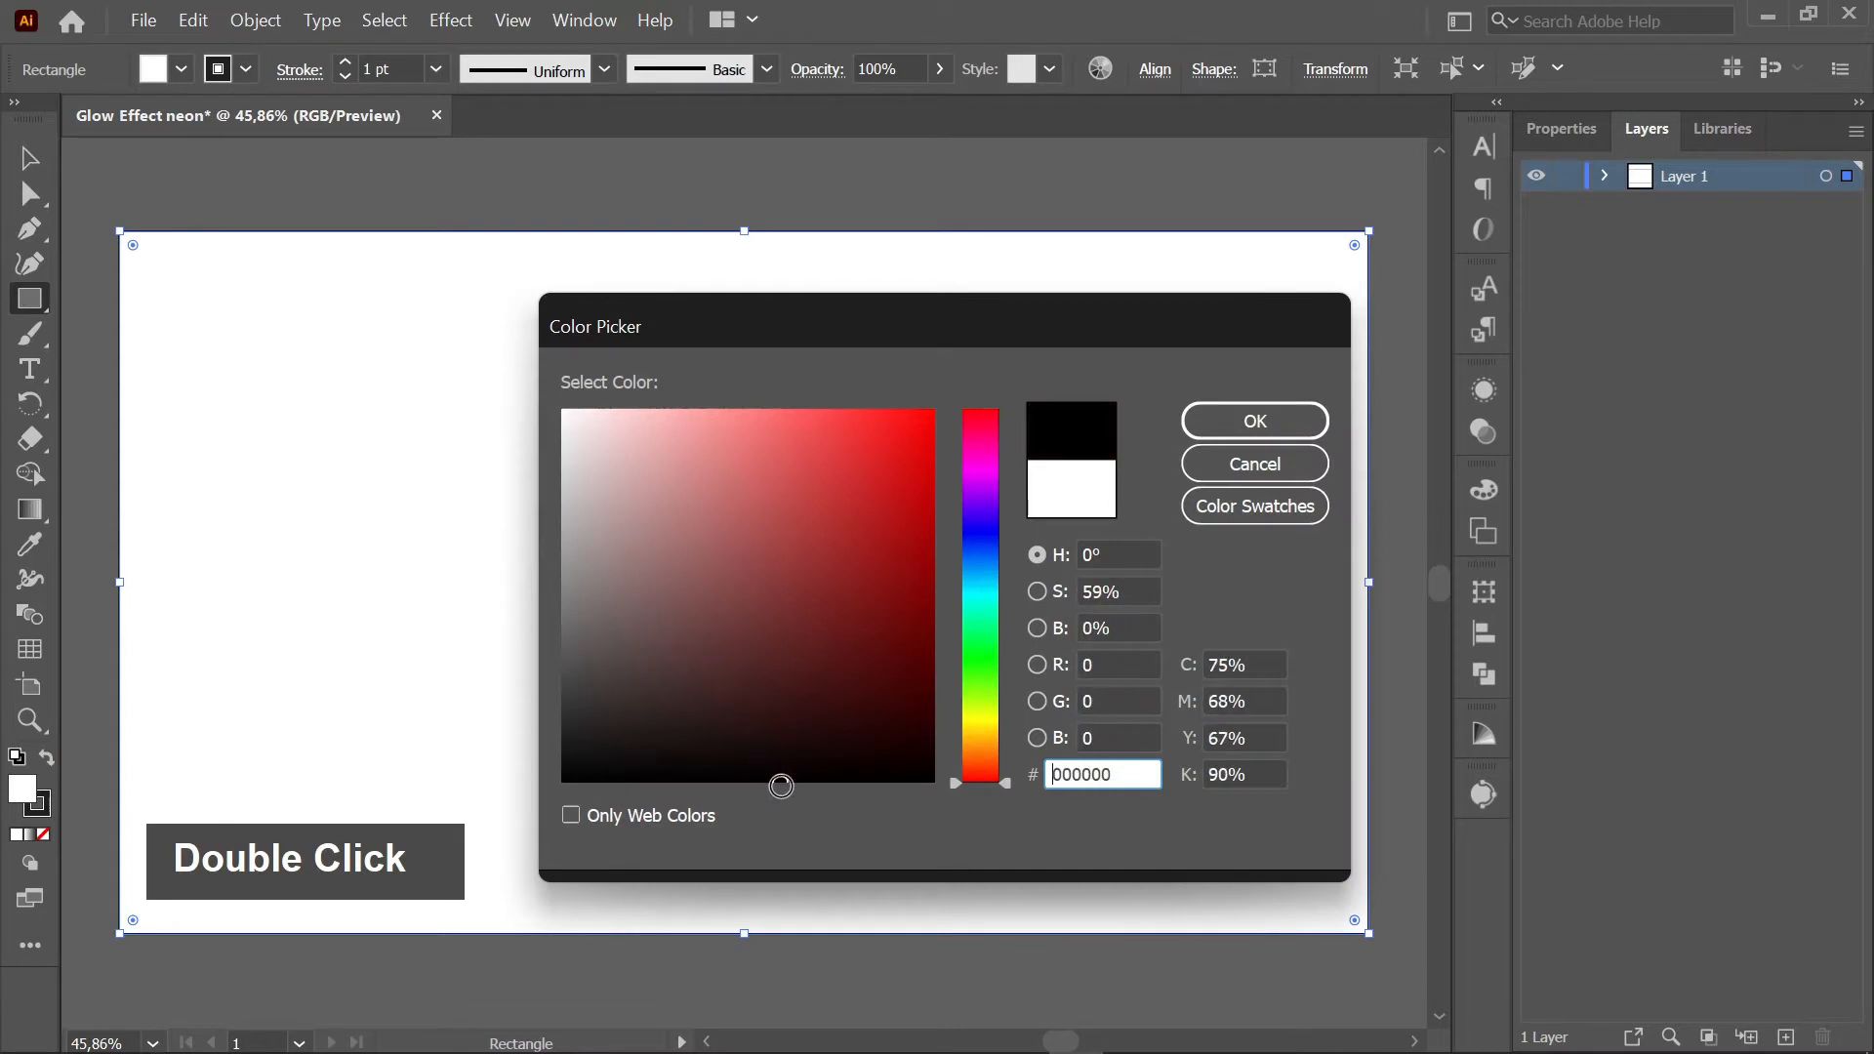
click(1244, 419)
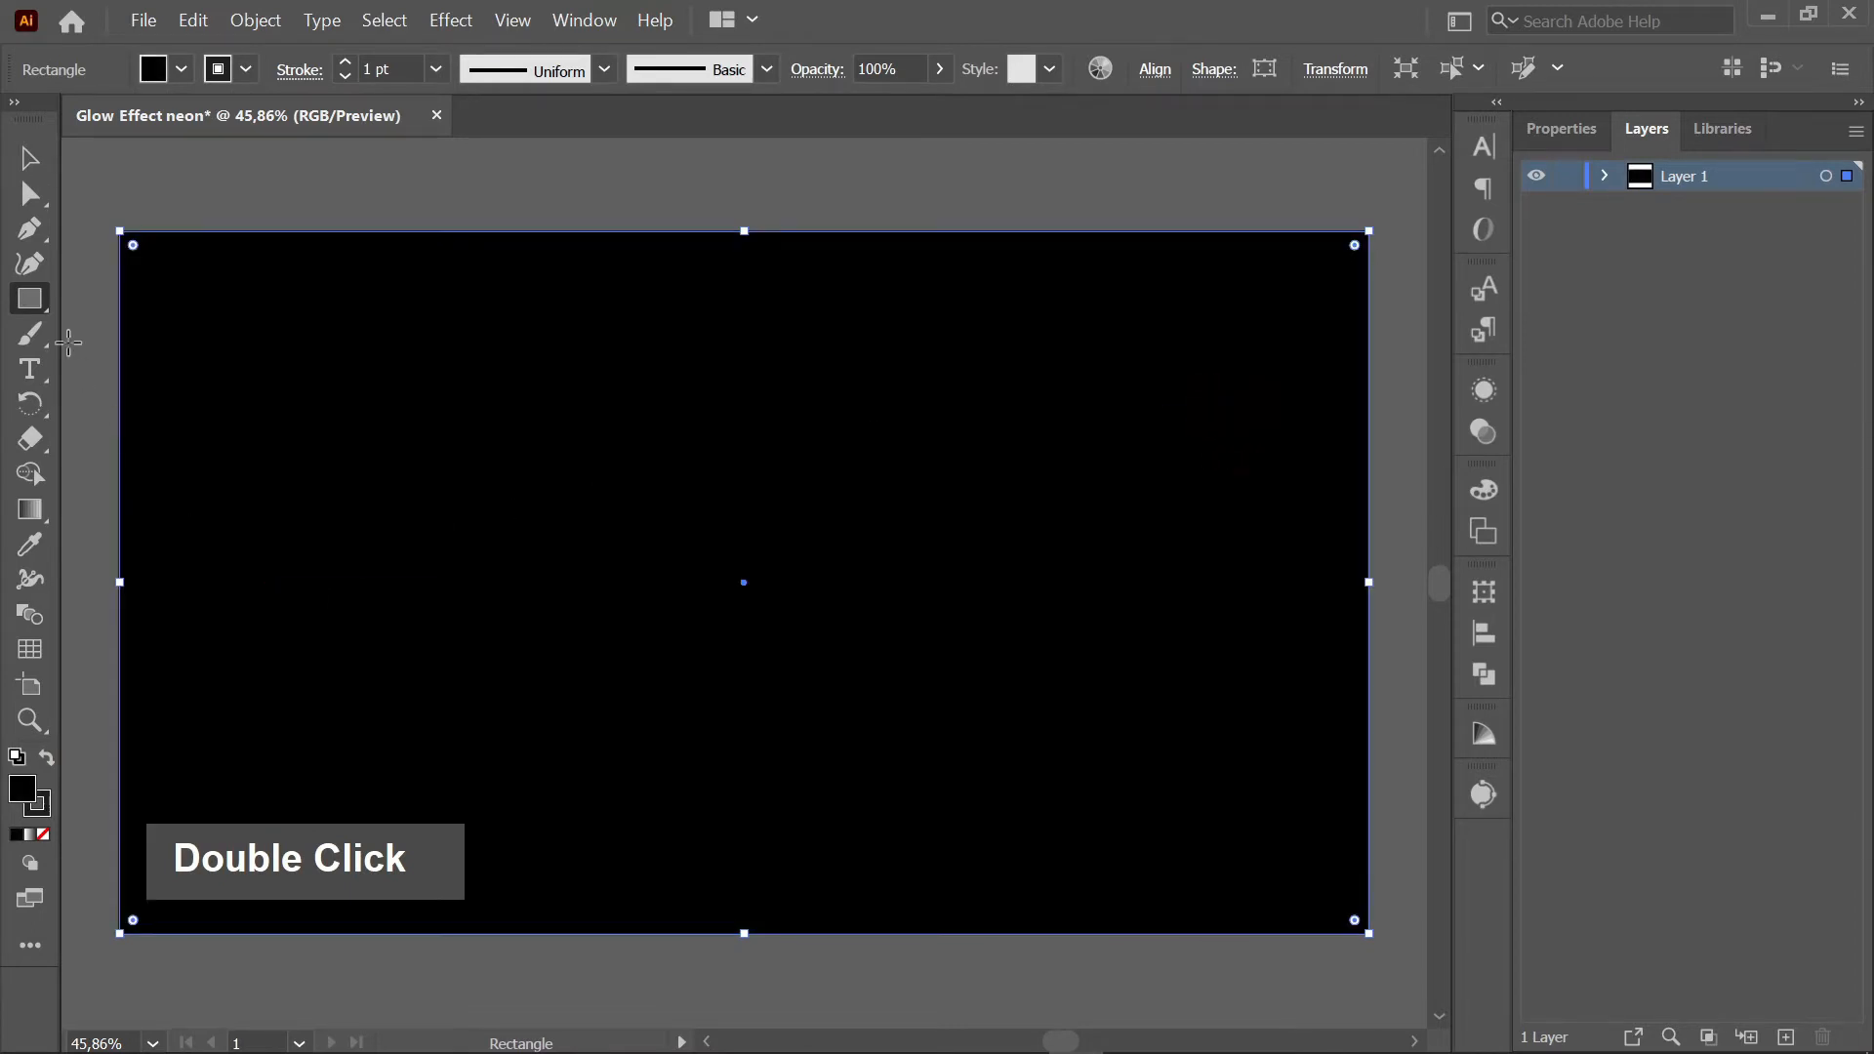
- Lock Layer 1 with the black background and add a new layer above it
click(1566, 177)
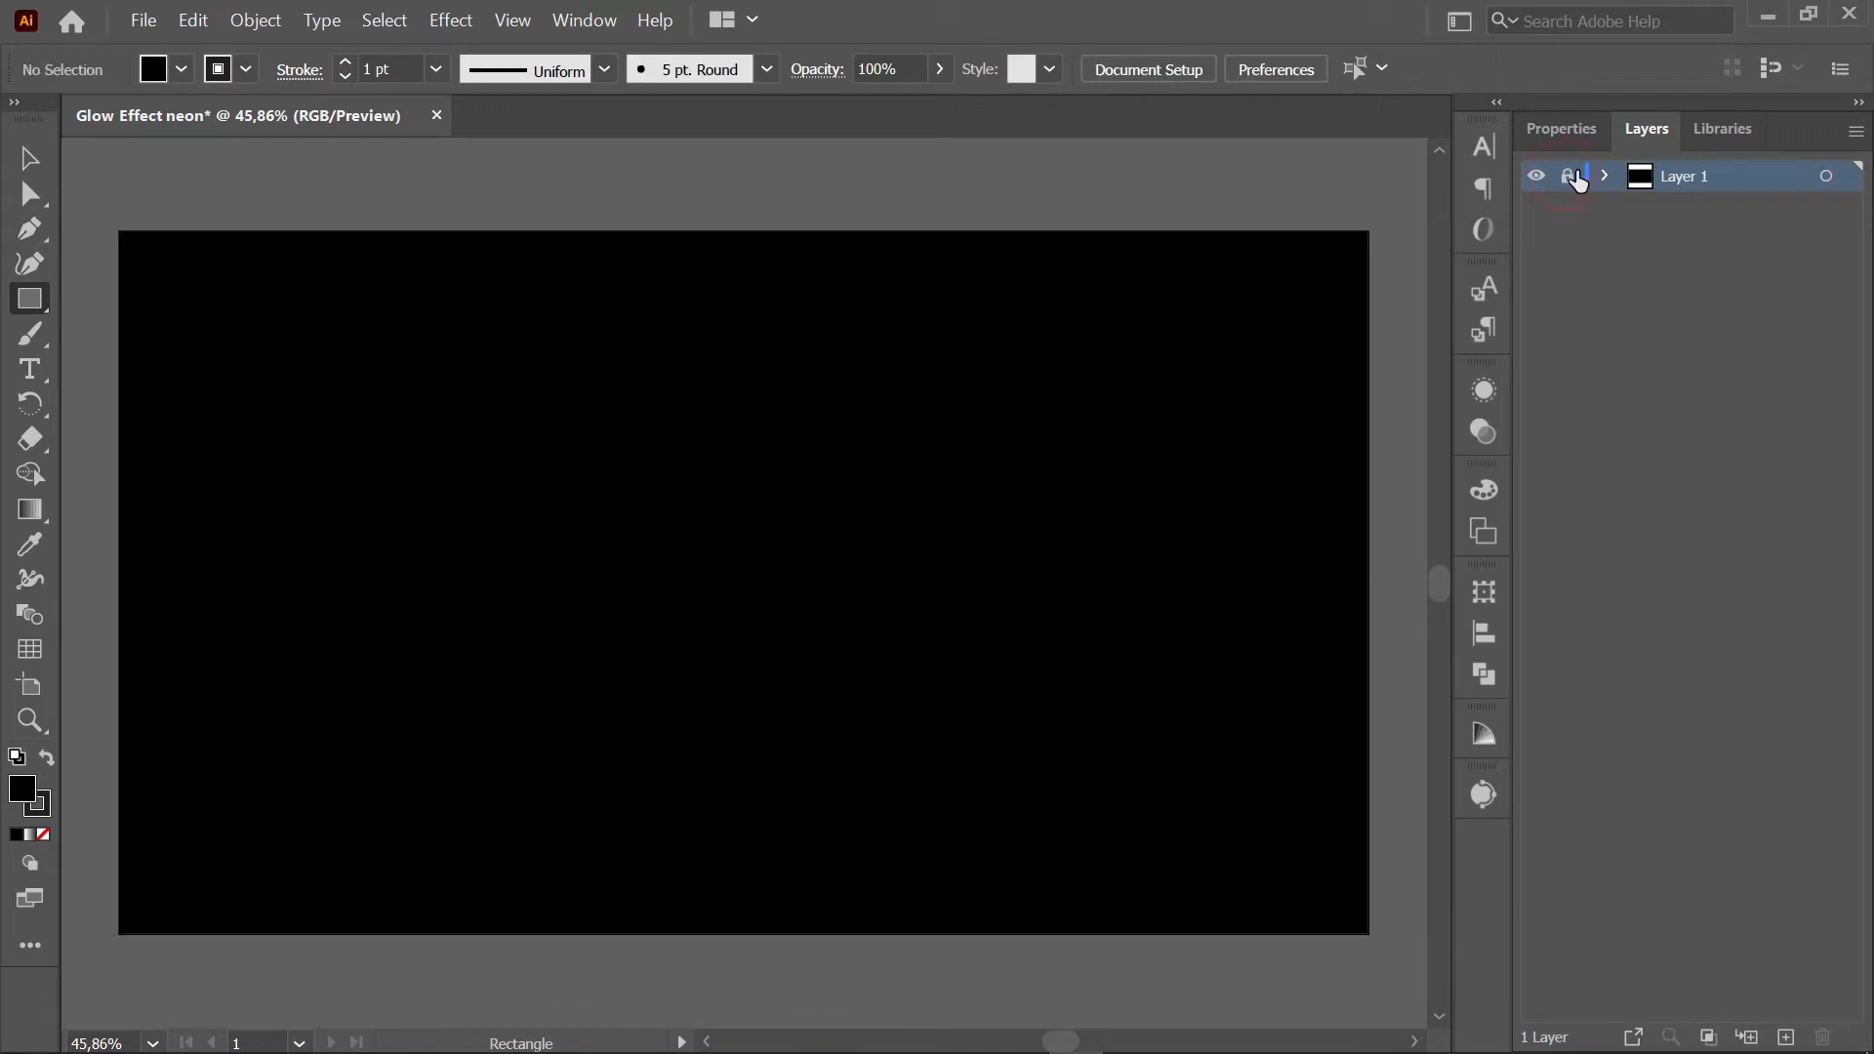
click(1785, 1037)
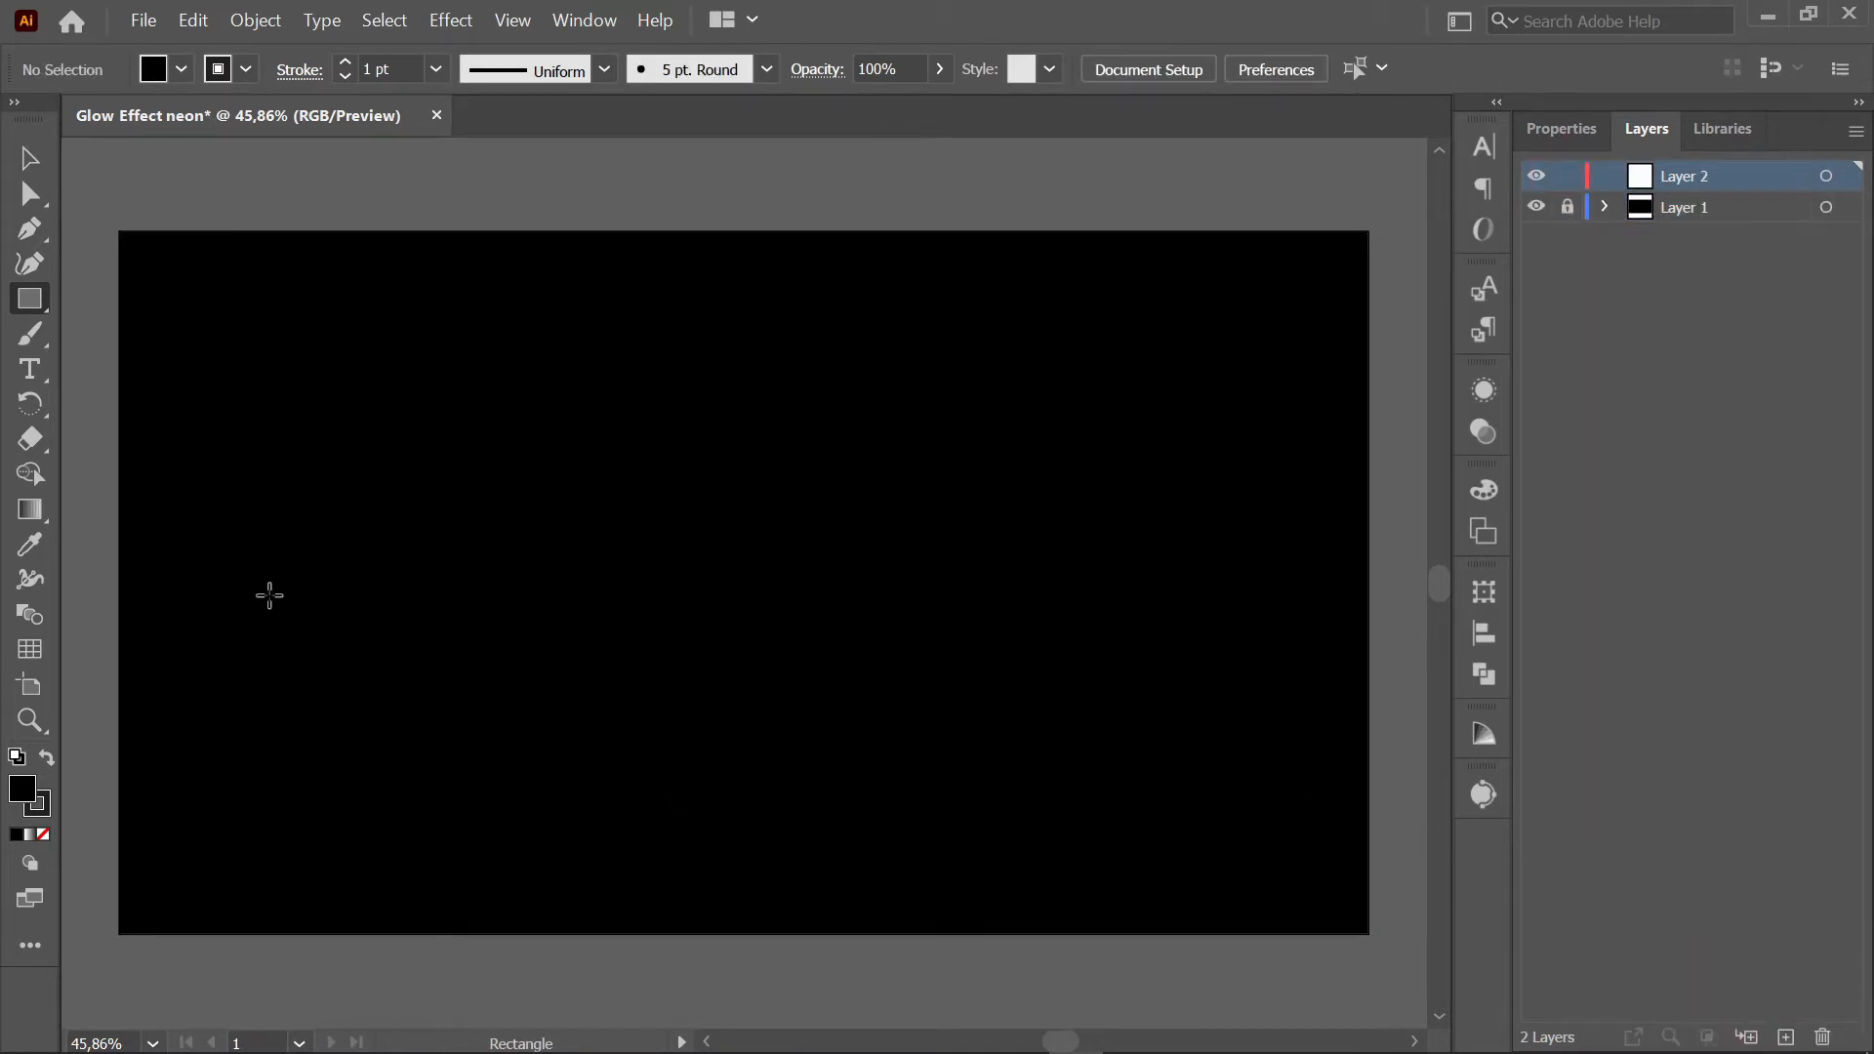
- Add the point text "FREE" in capitals on the new layer, in the empty area above the artboard
click(32, 373)
scroll(630, 420, up, 16)
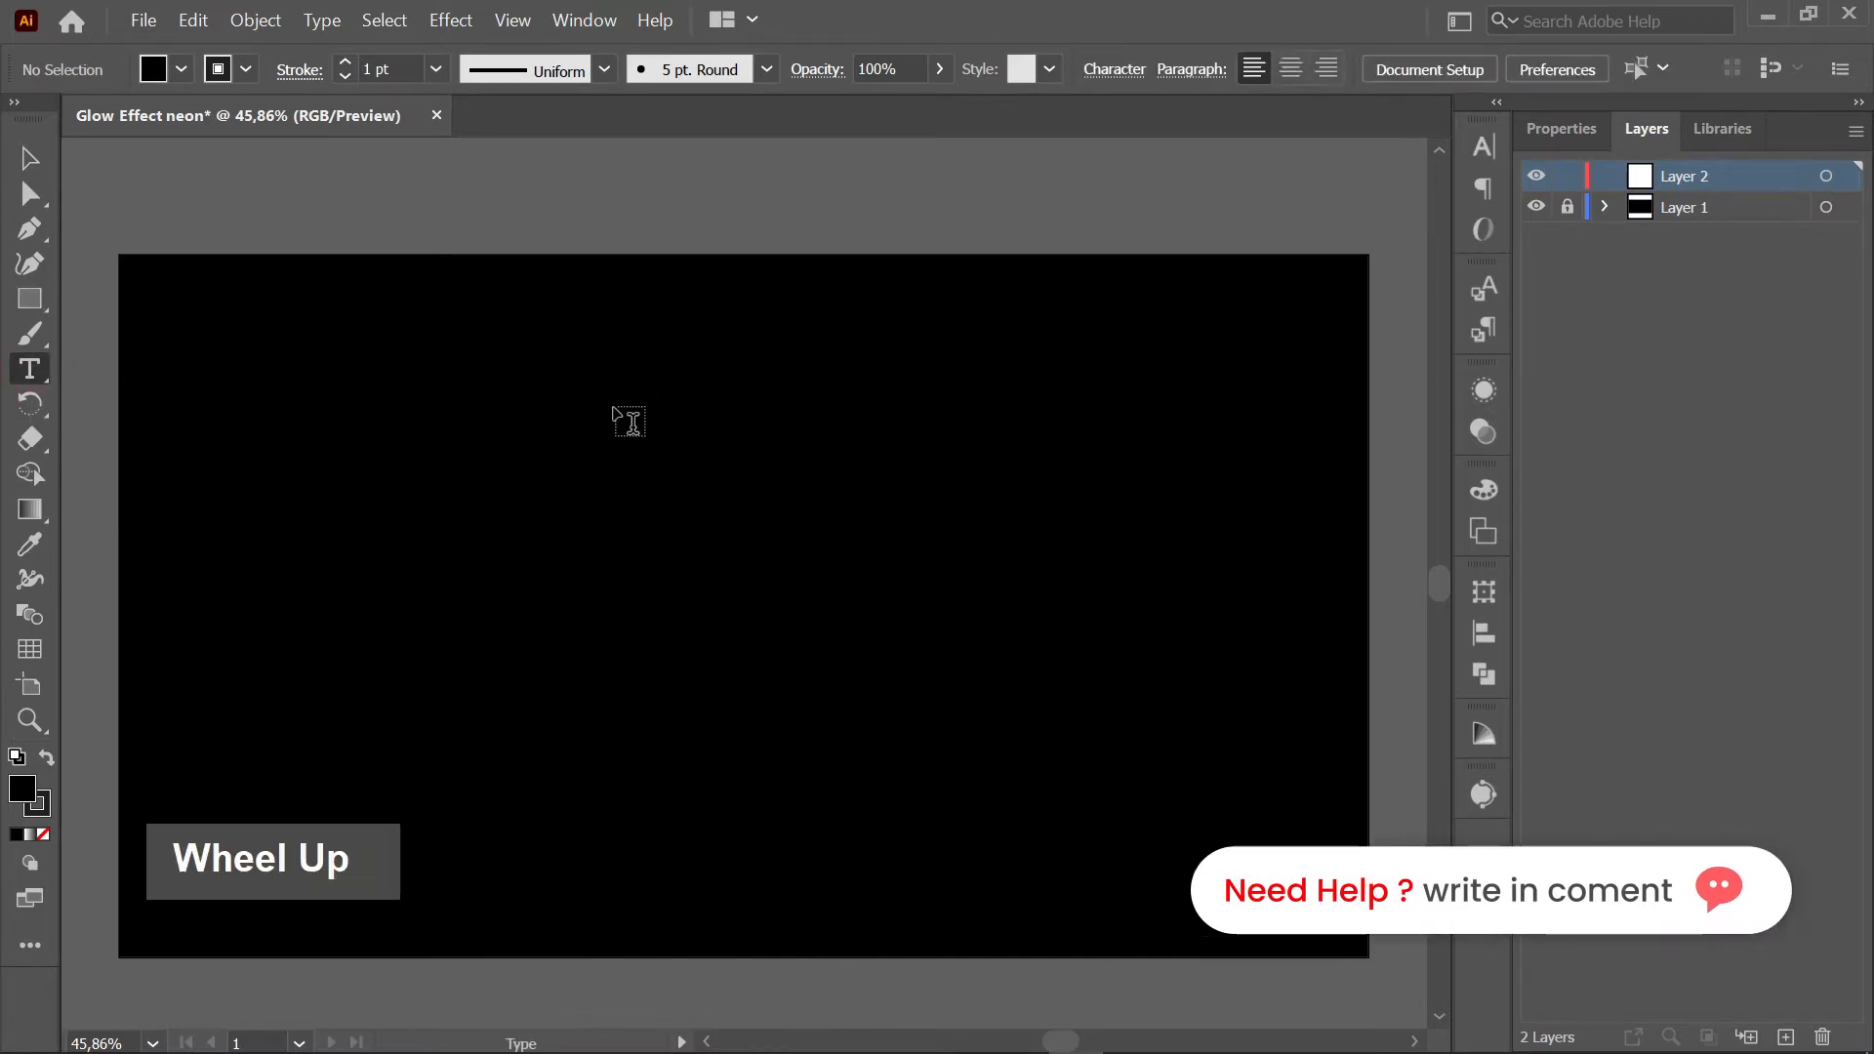
click(609, 402)
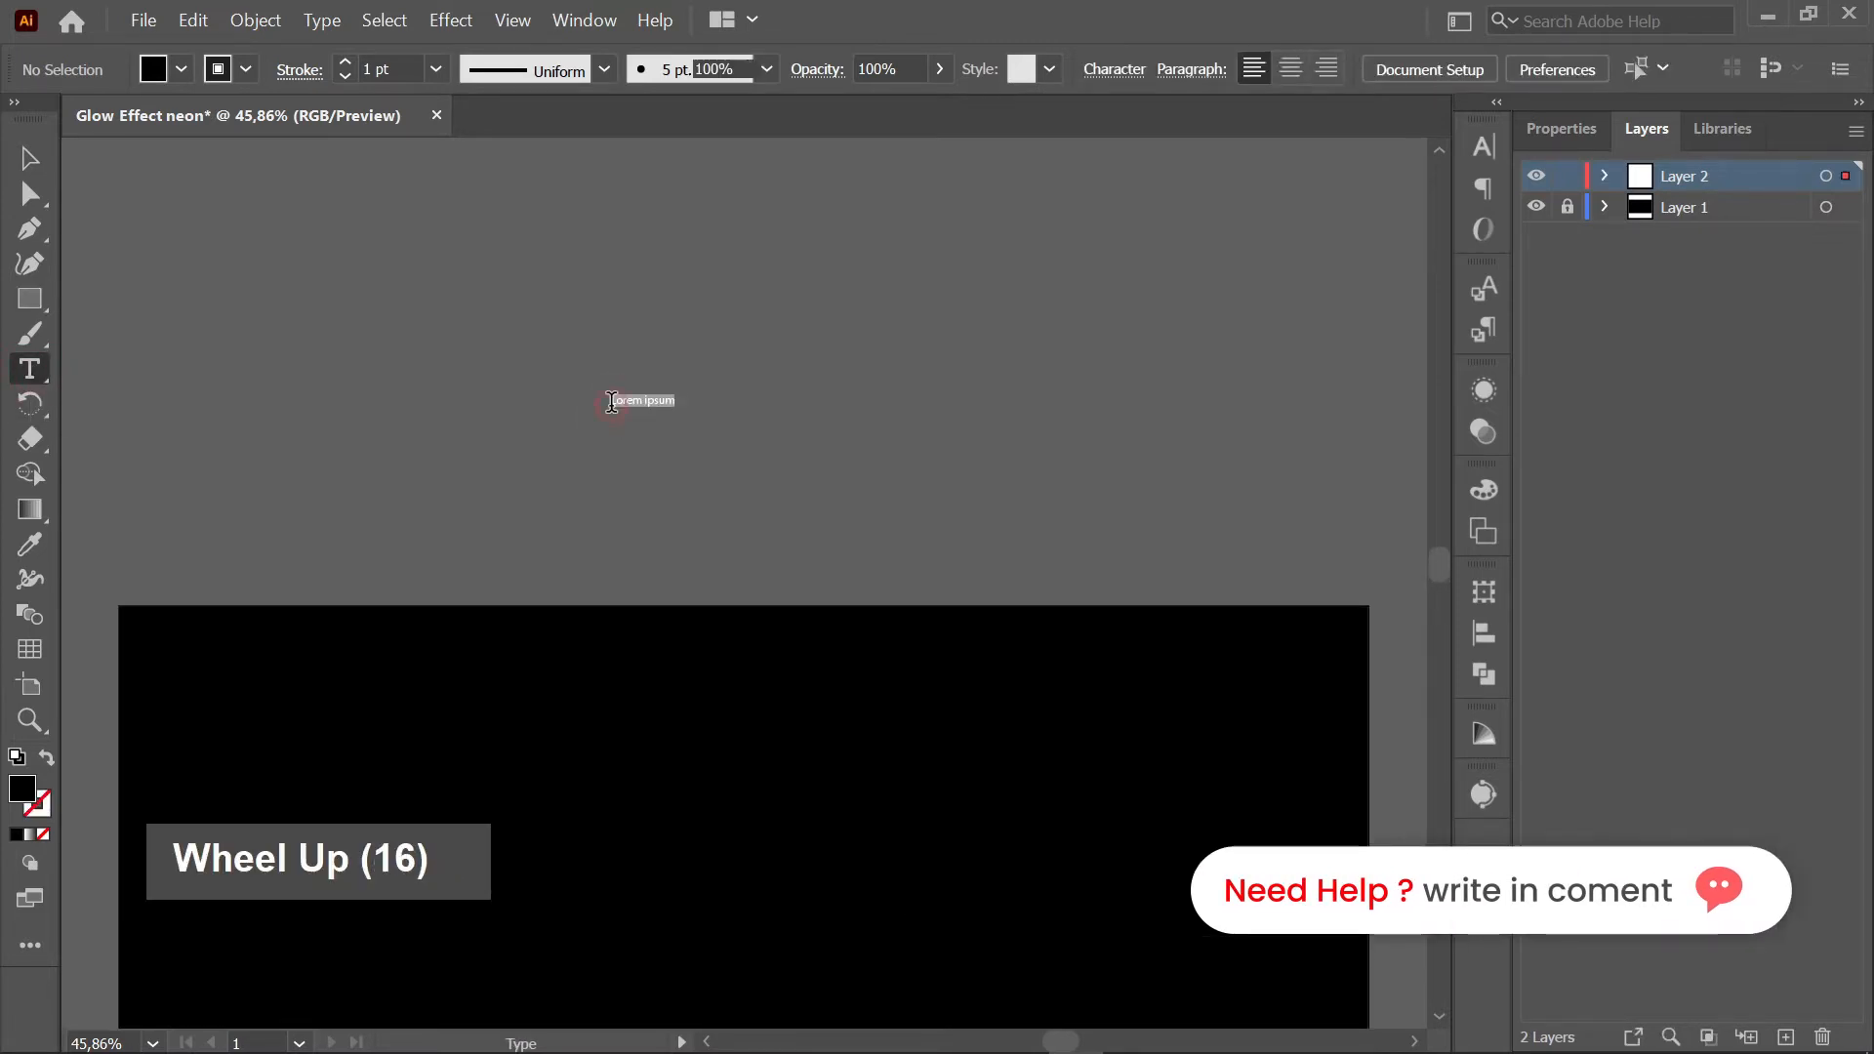
alt+scroll(609, 402, up, 6)
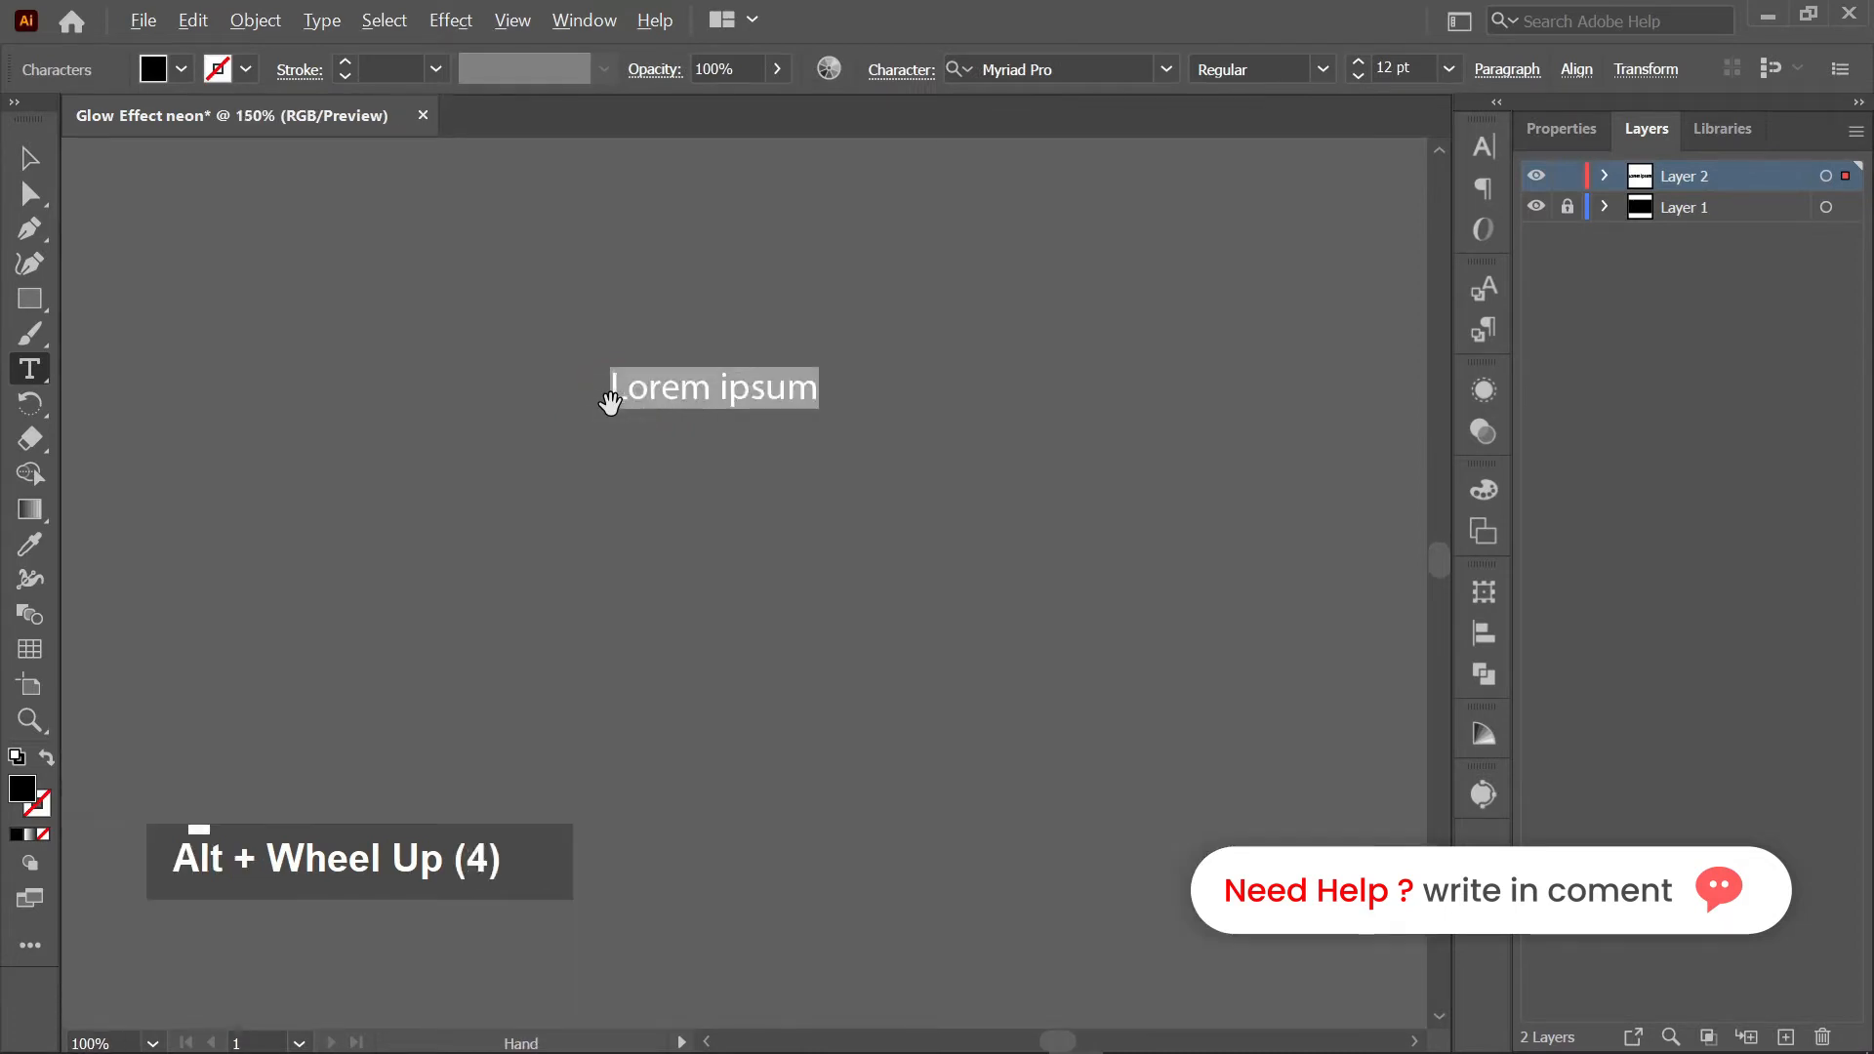
alt+scroll(610, 405, down, 2)
key(Caps_Lock)
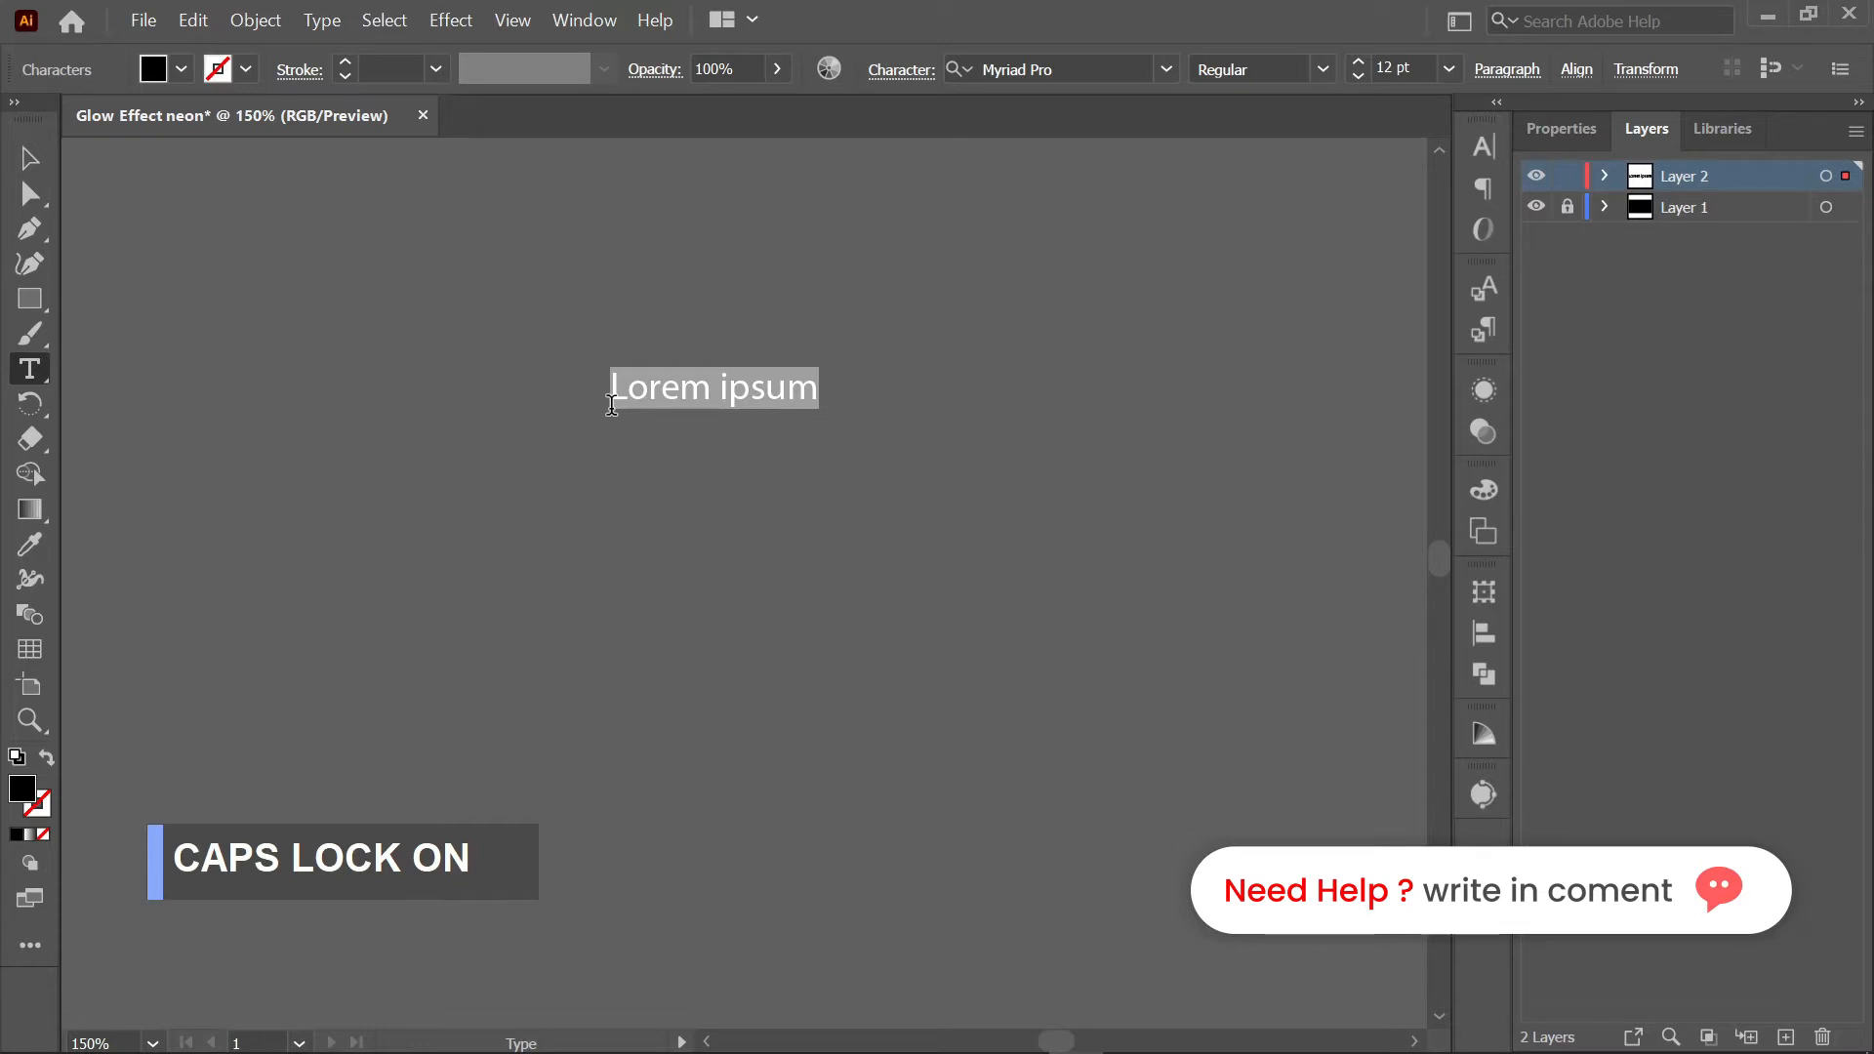
text(FR)
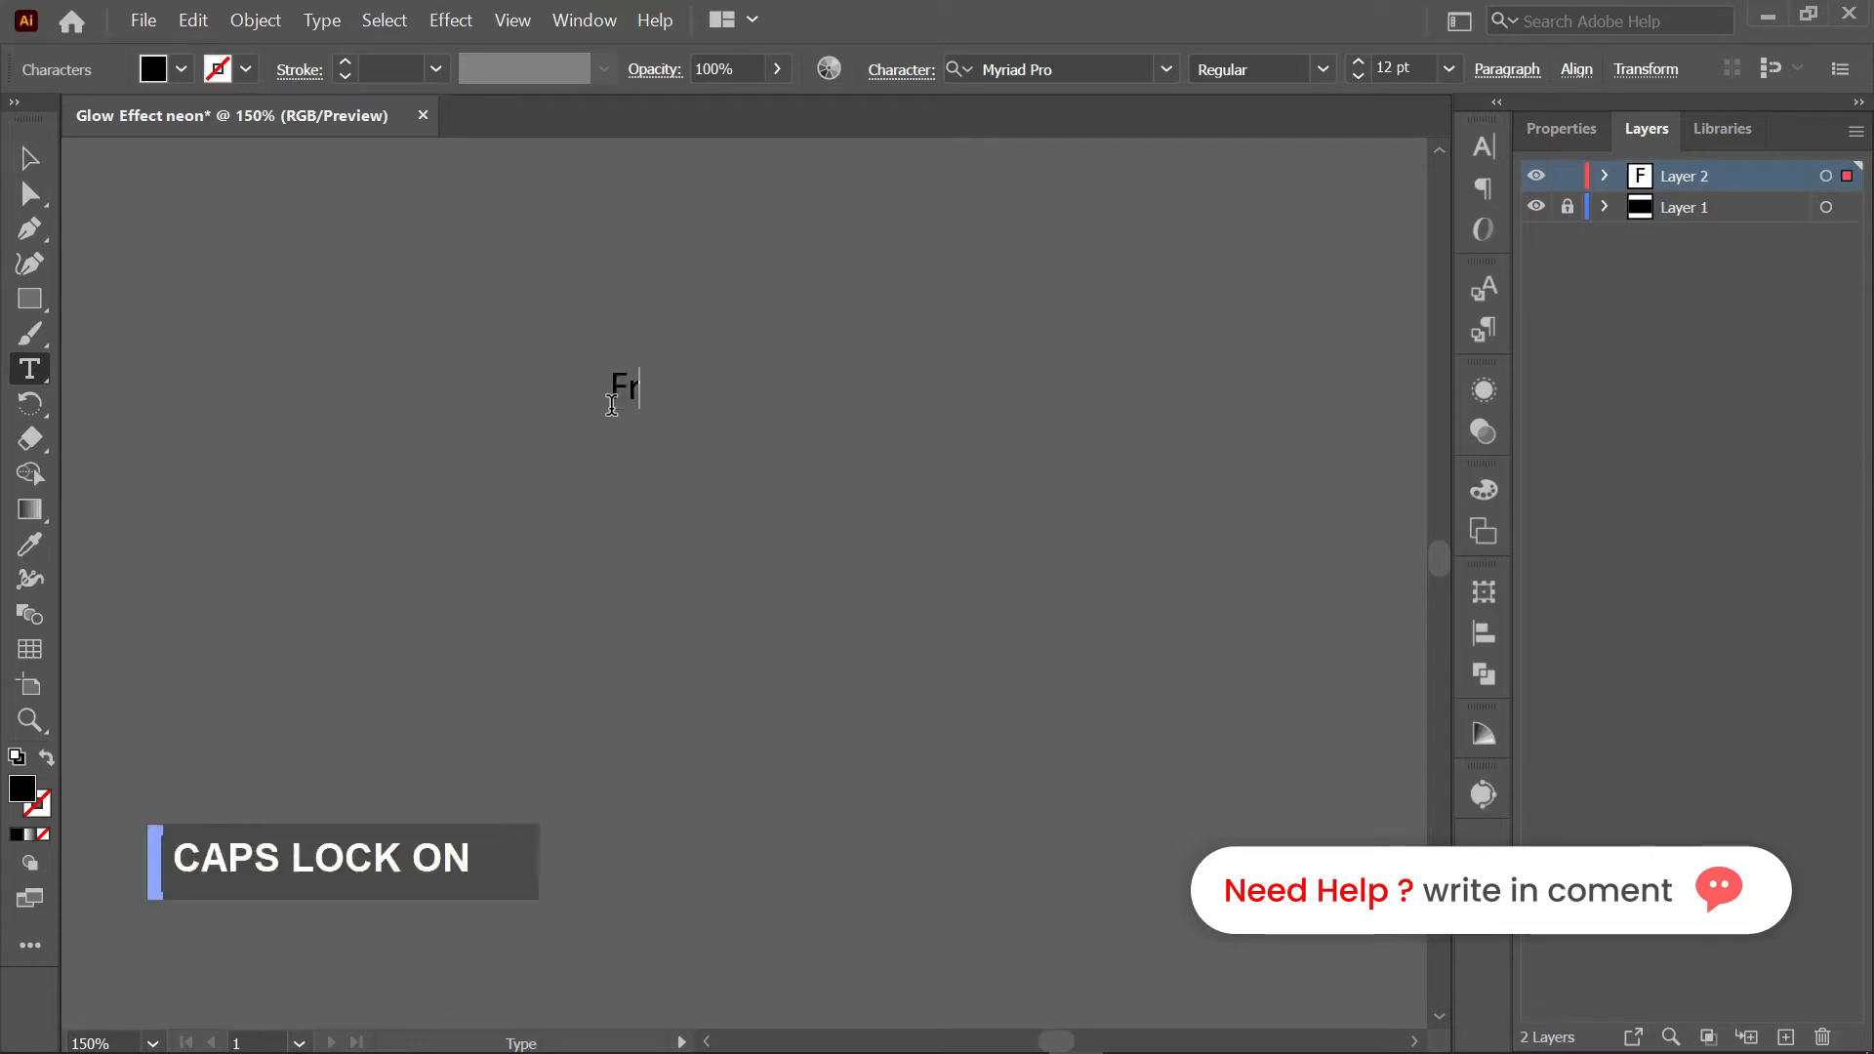
text(EE)
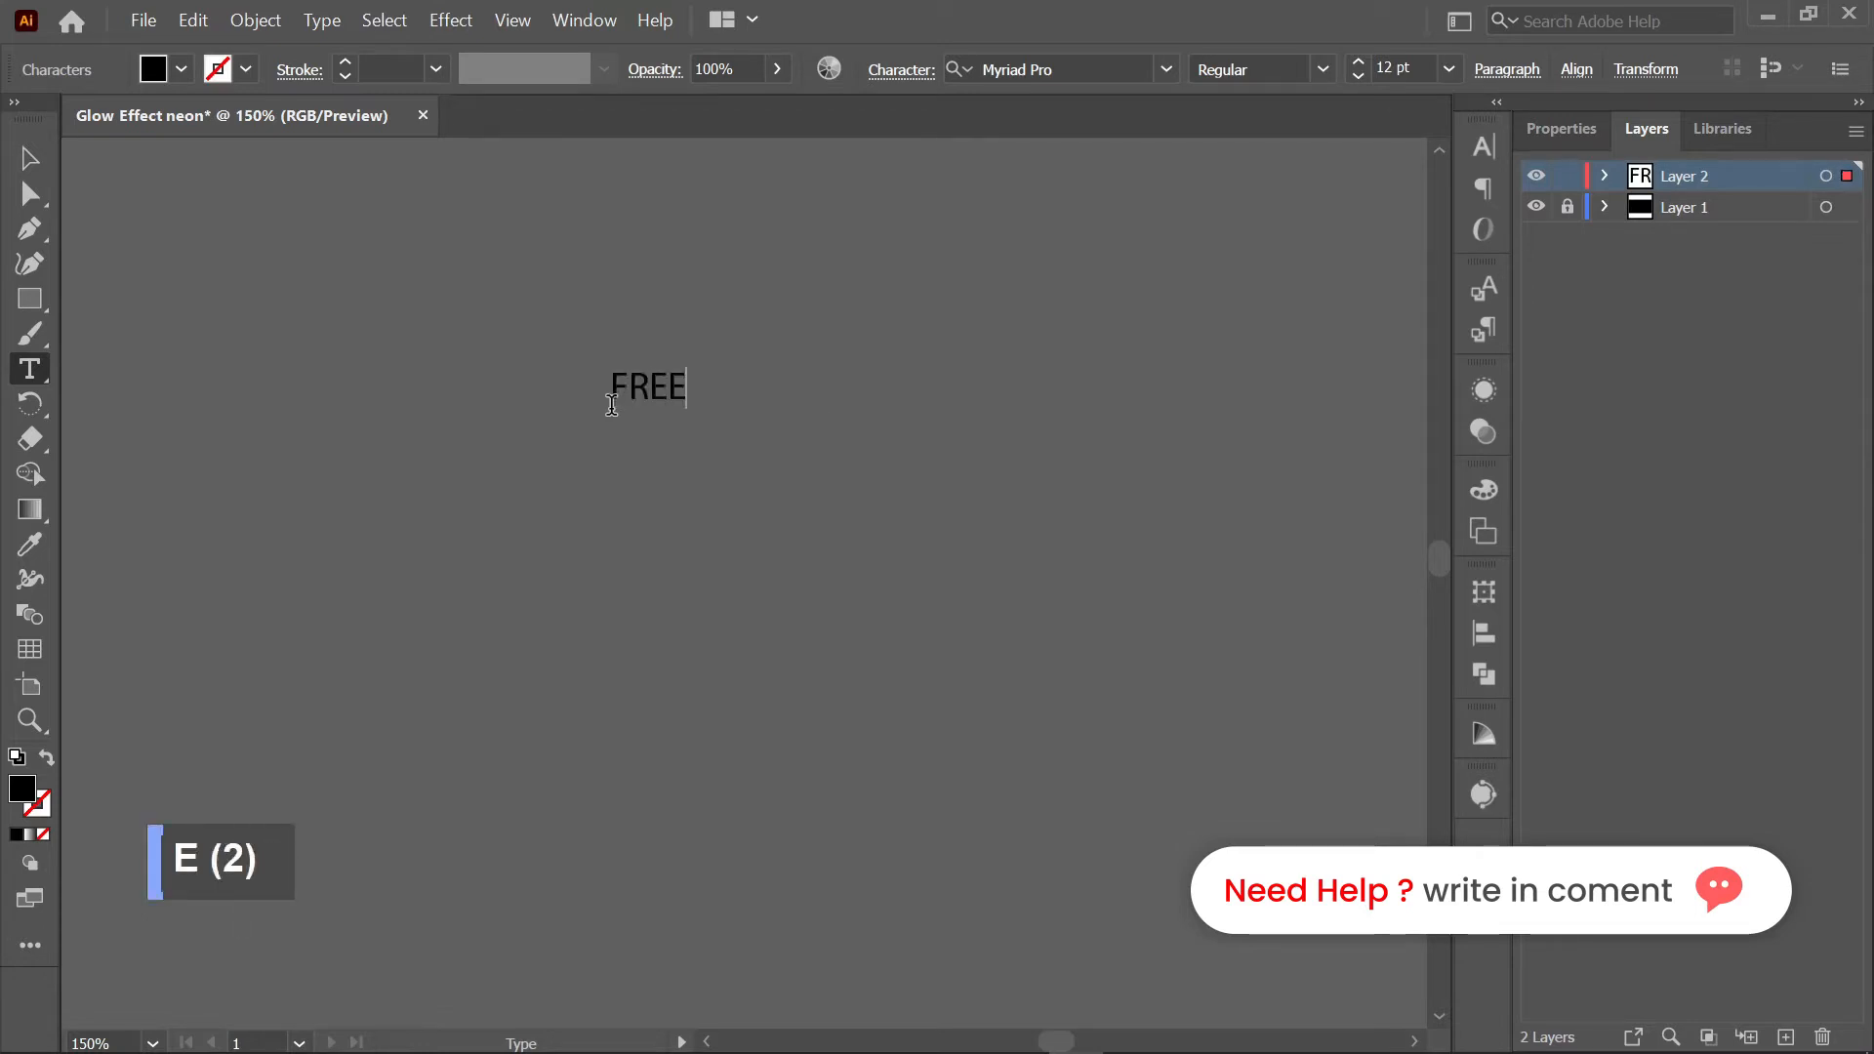
- Set the whole FREE text to Poppins SemiBold at a font size of 220 pt
key(ctrl+a)
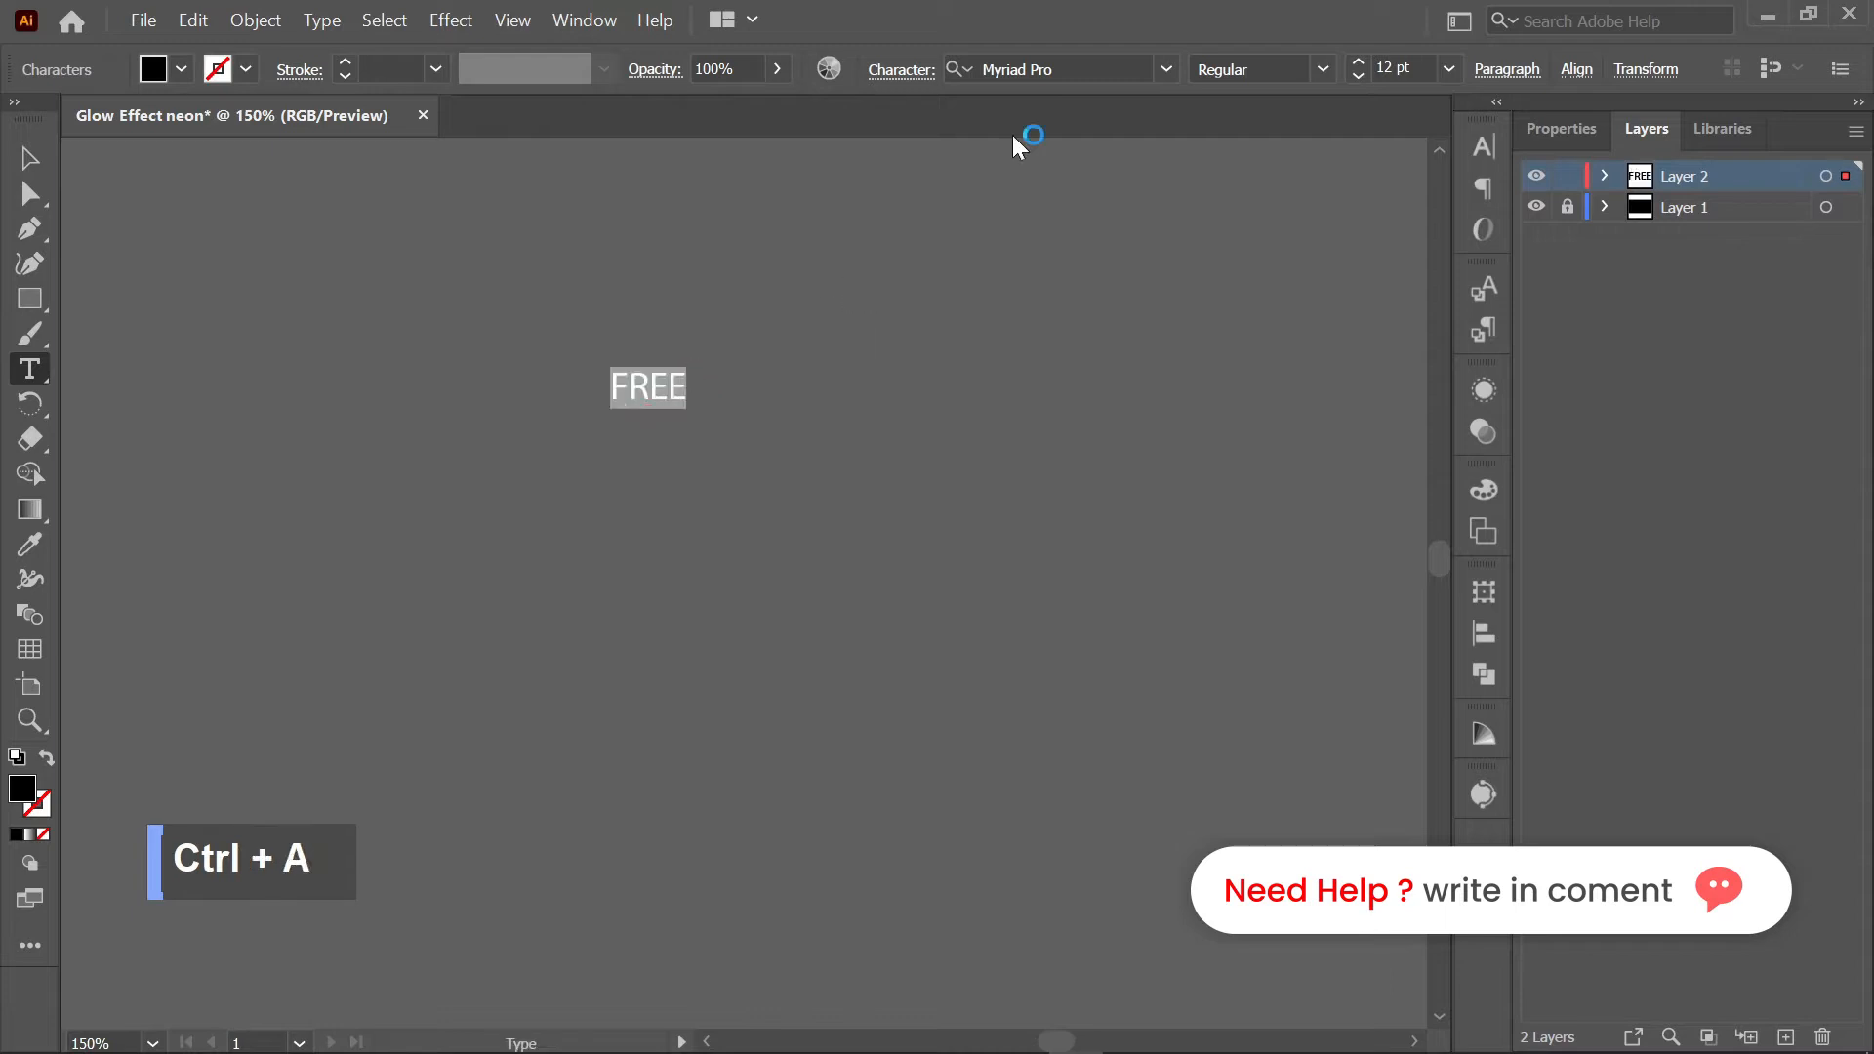
click(1169, 74)
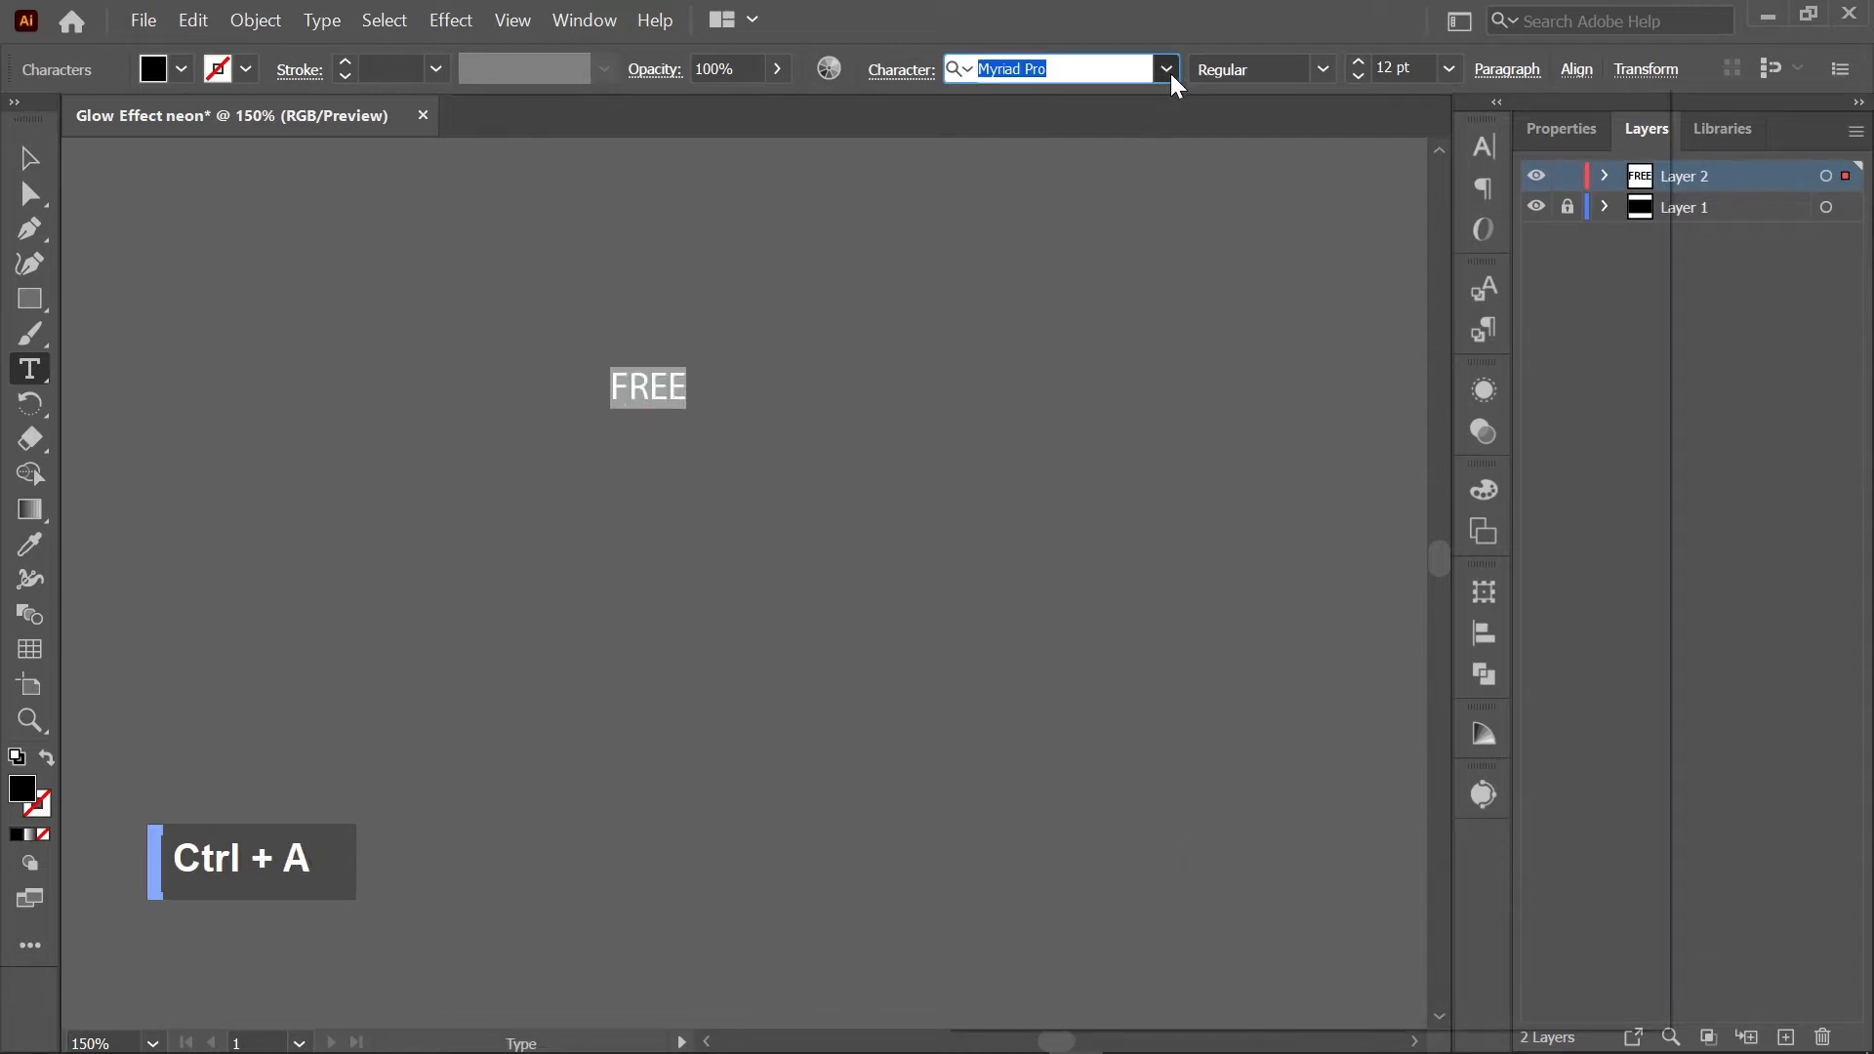
click(1169, 74)
text(POP)
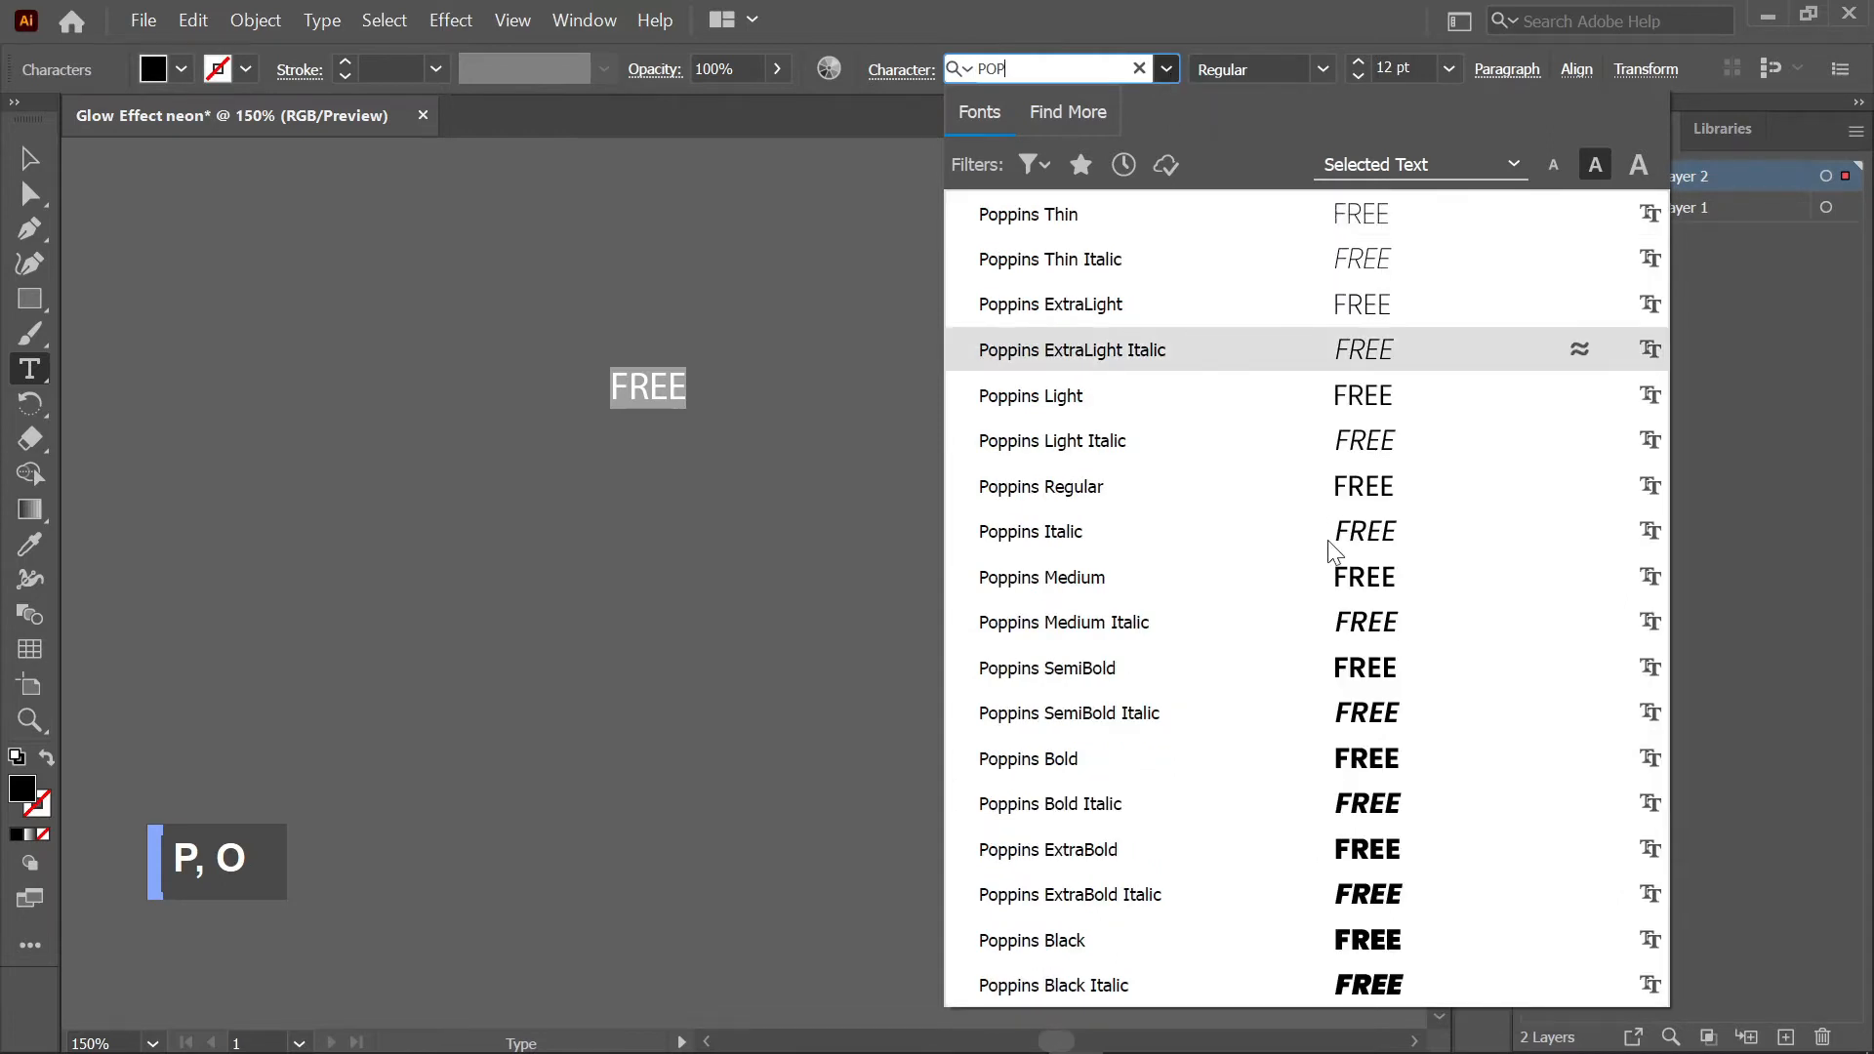
click(1370, 675)
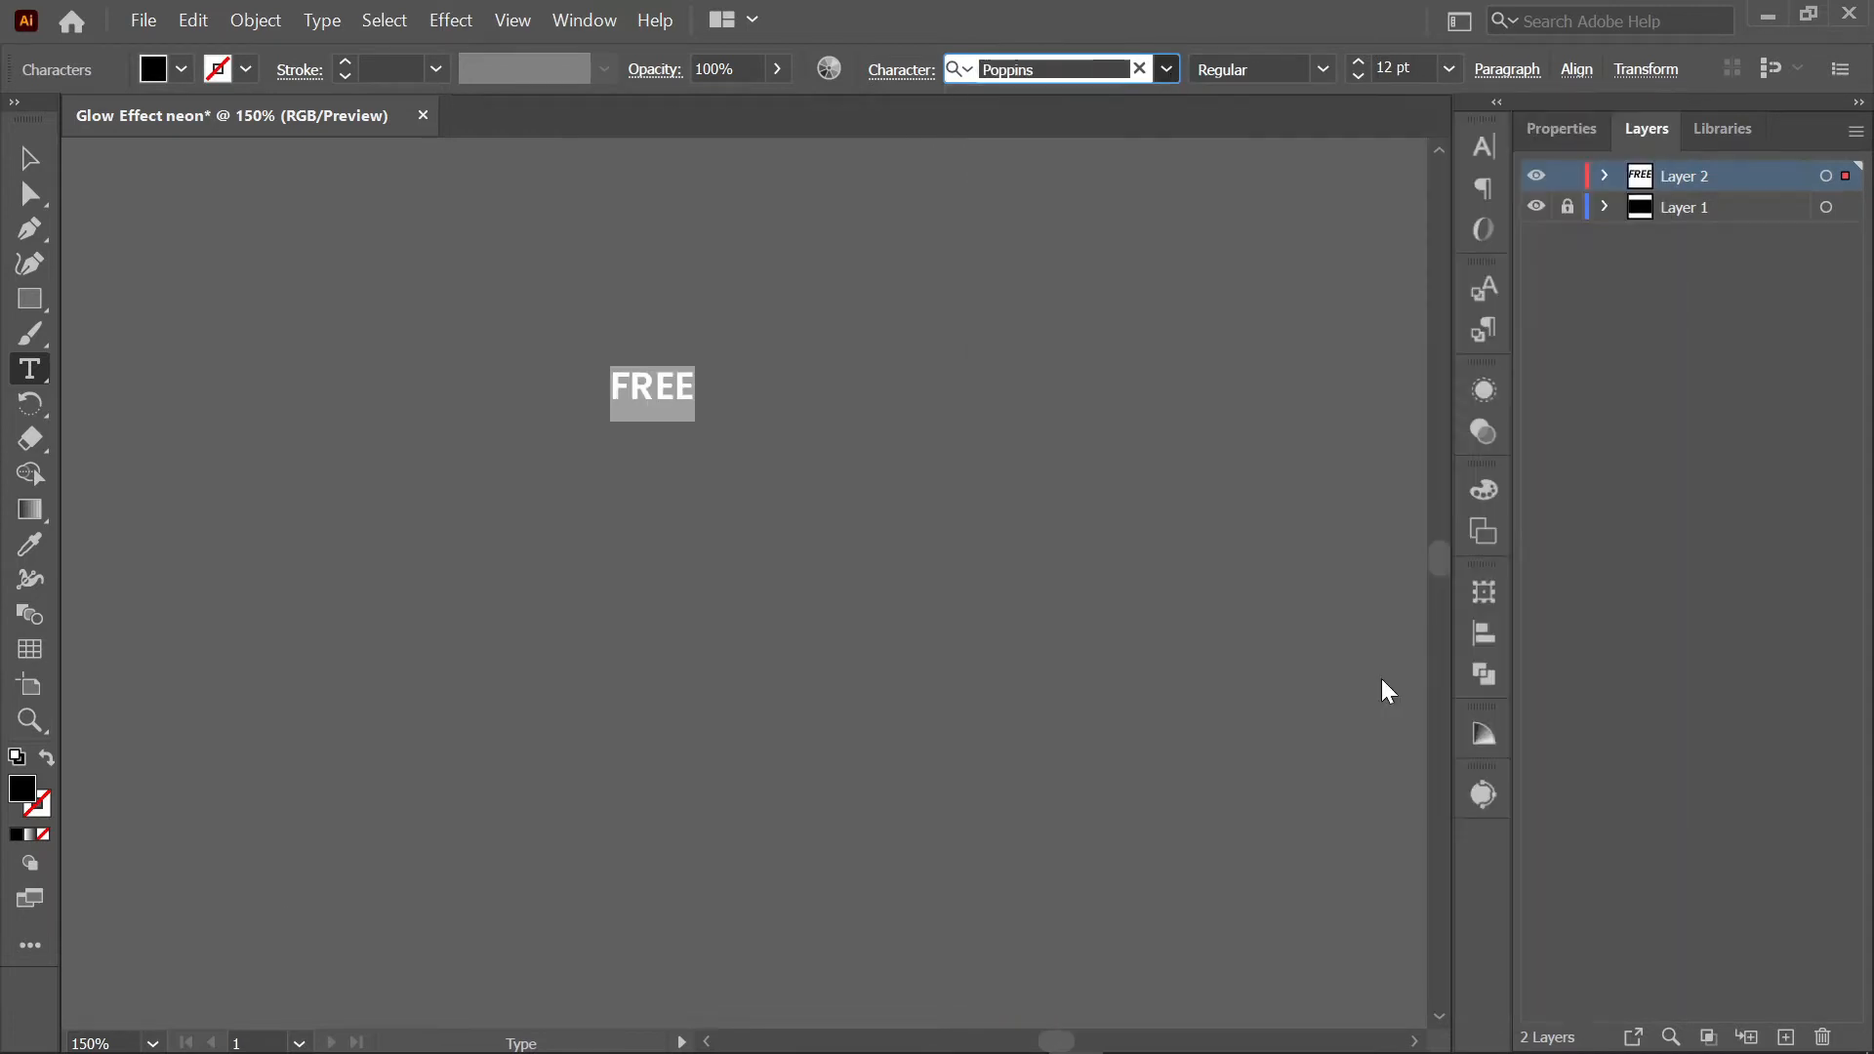
click(1428, 67)
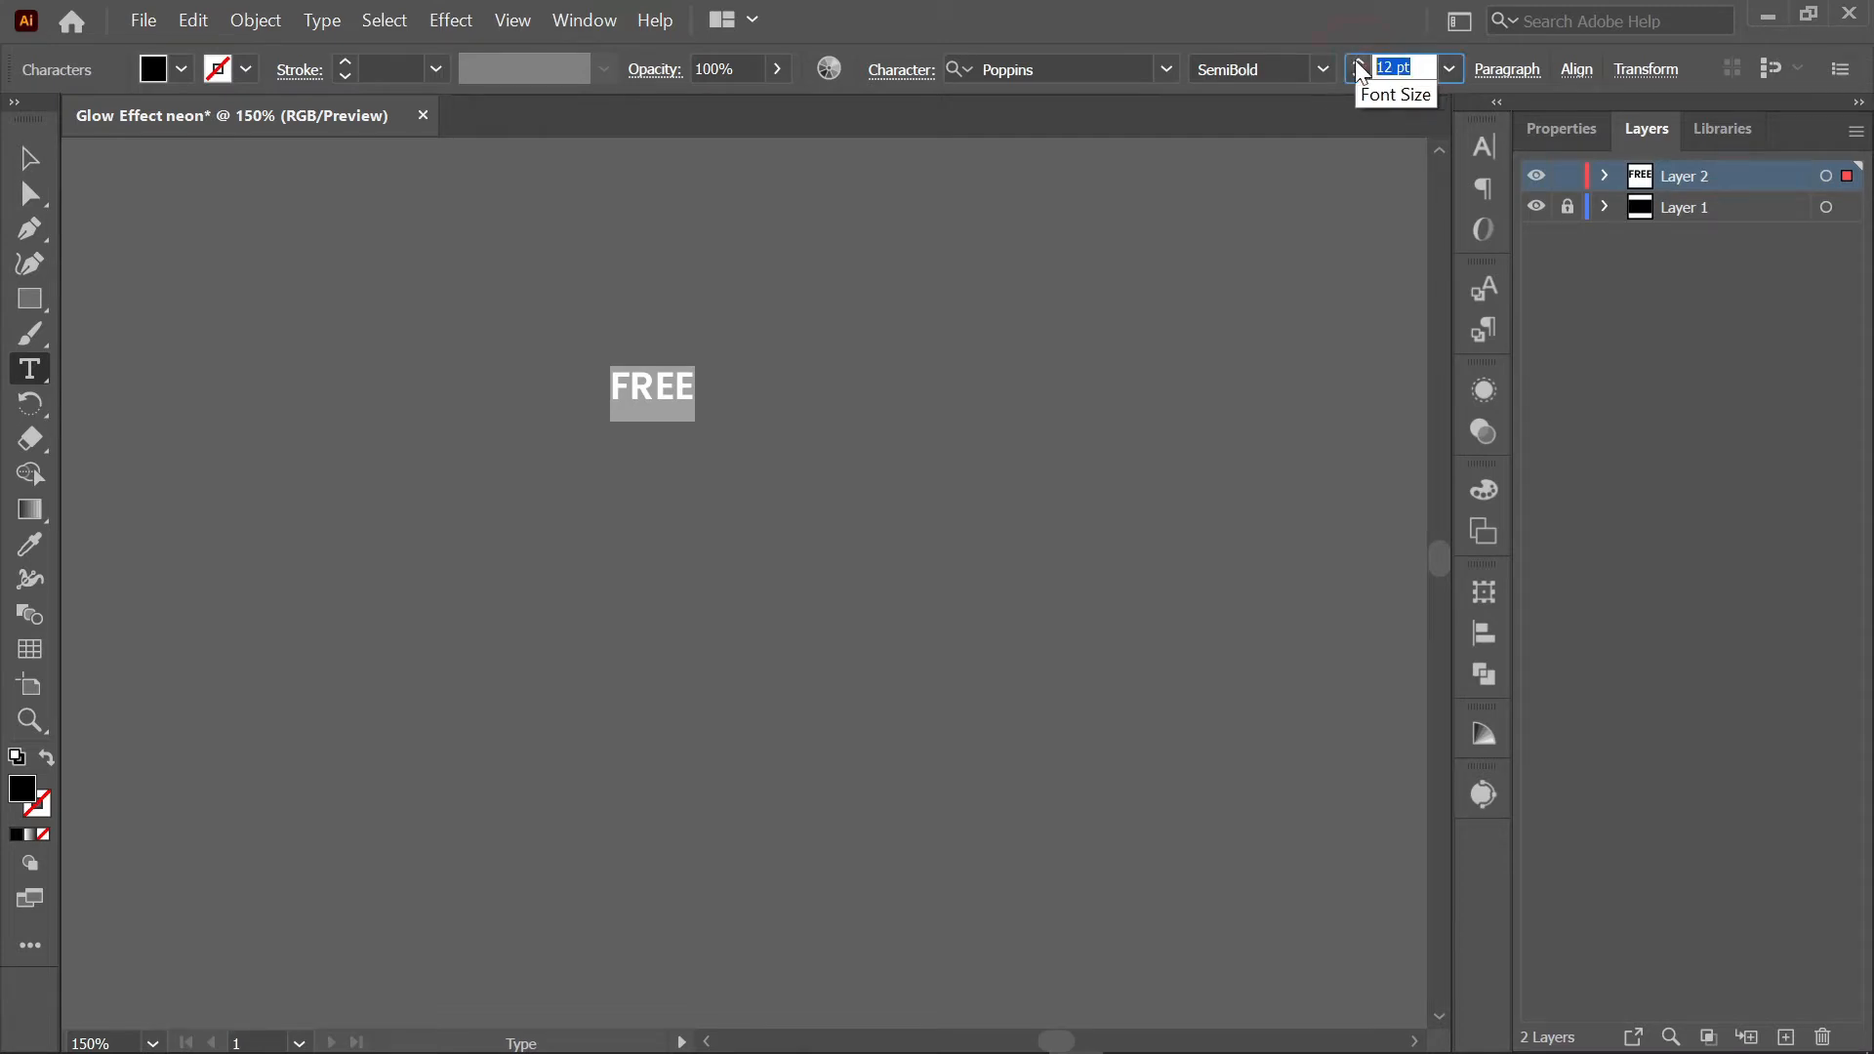
text(220)
key(Return)
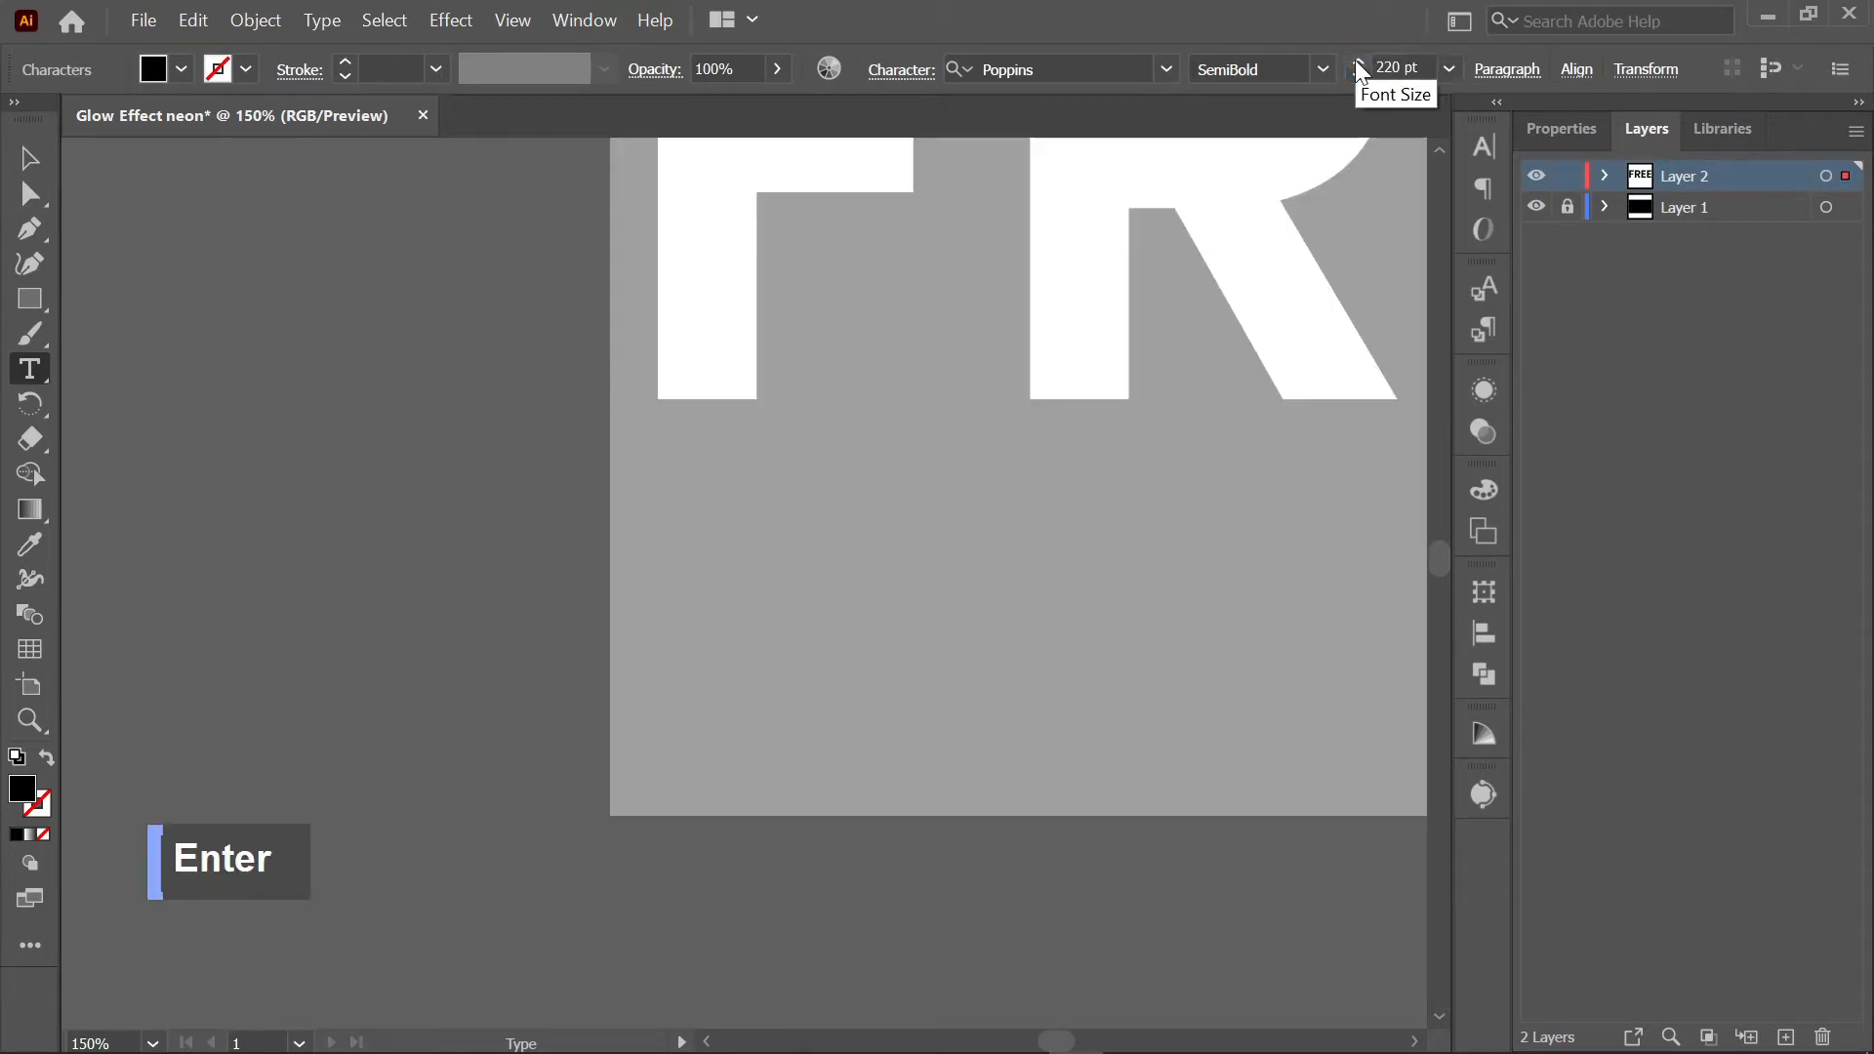
- Select the FREE text as an object and change its fill to magenta, hex ED00E7
click(30, 158)
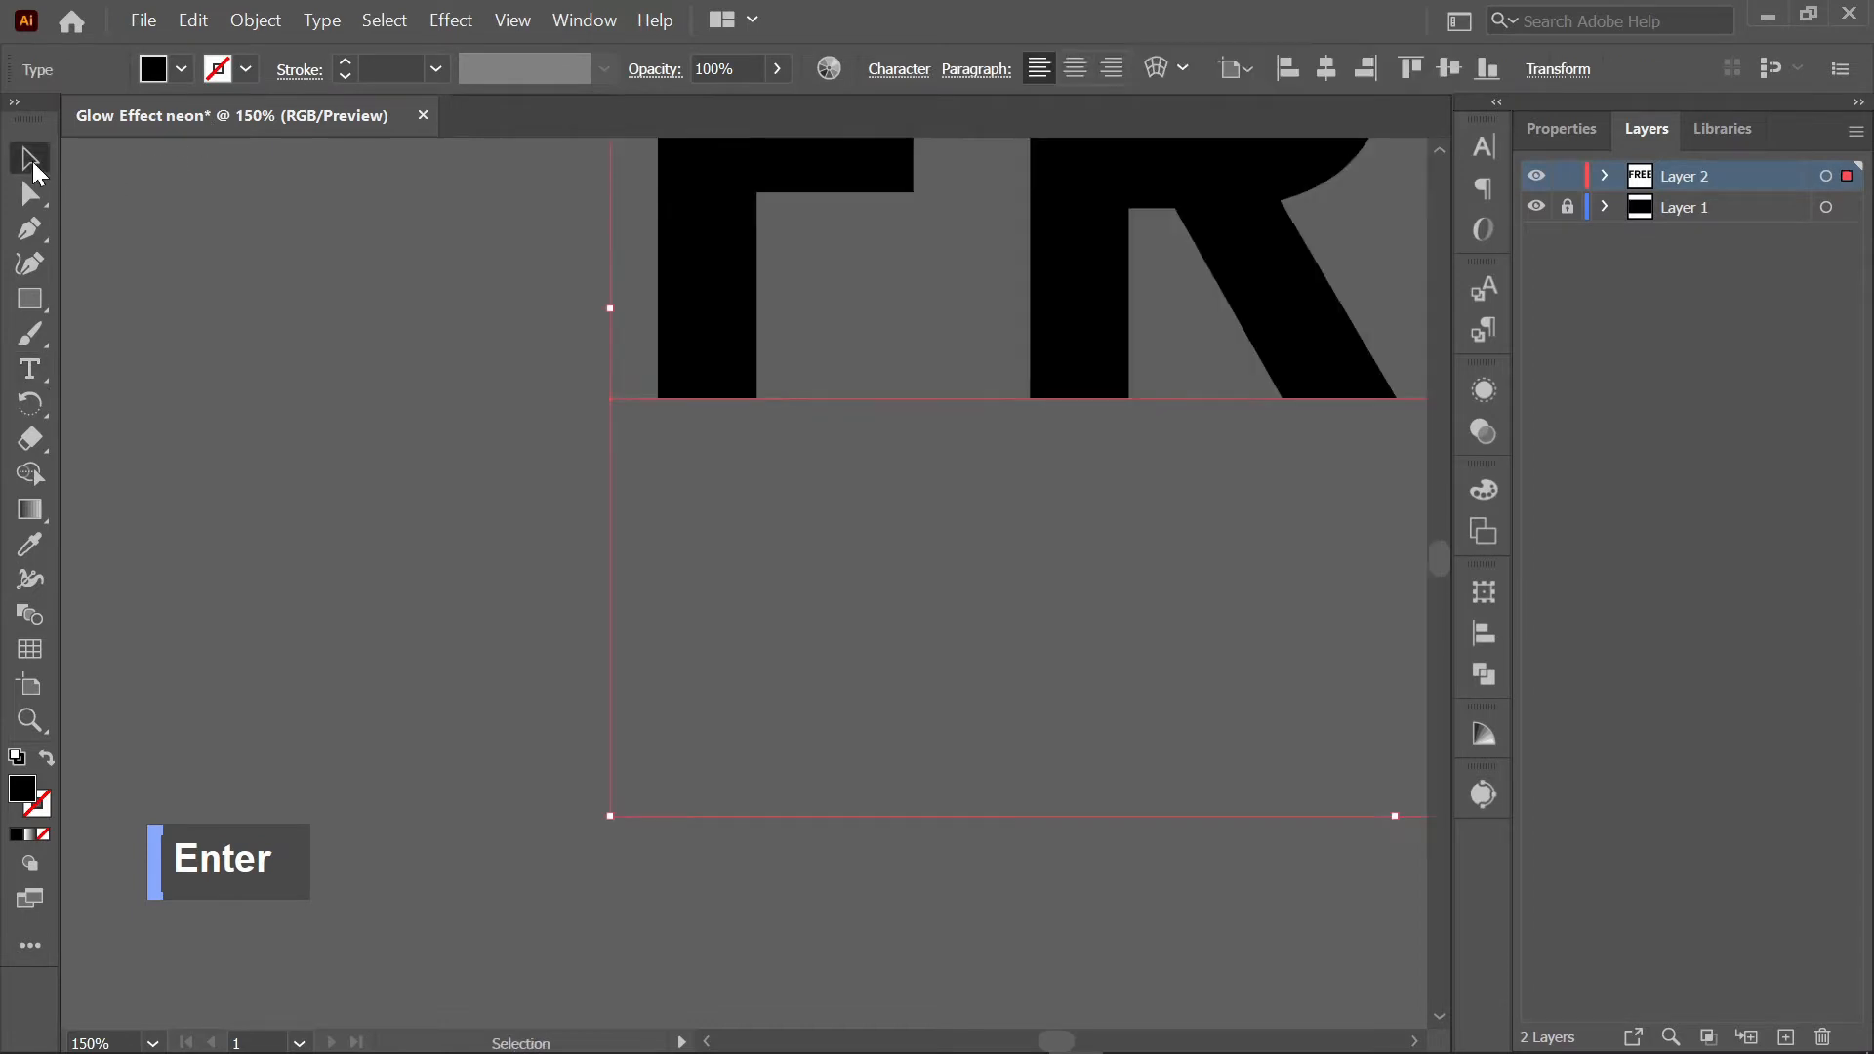
scroll(722, 434, down, 5)
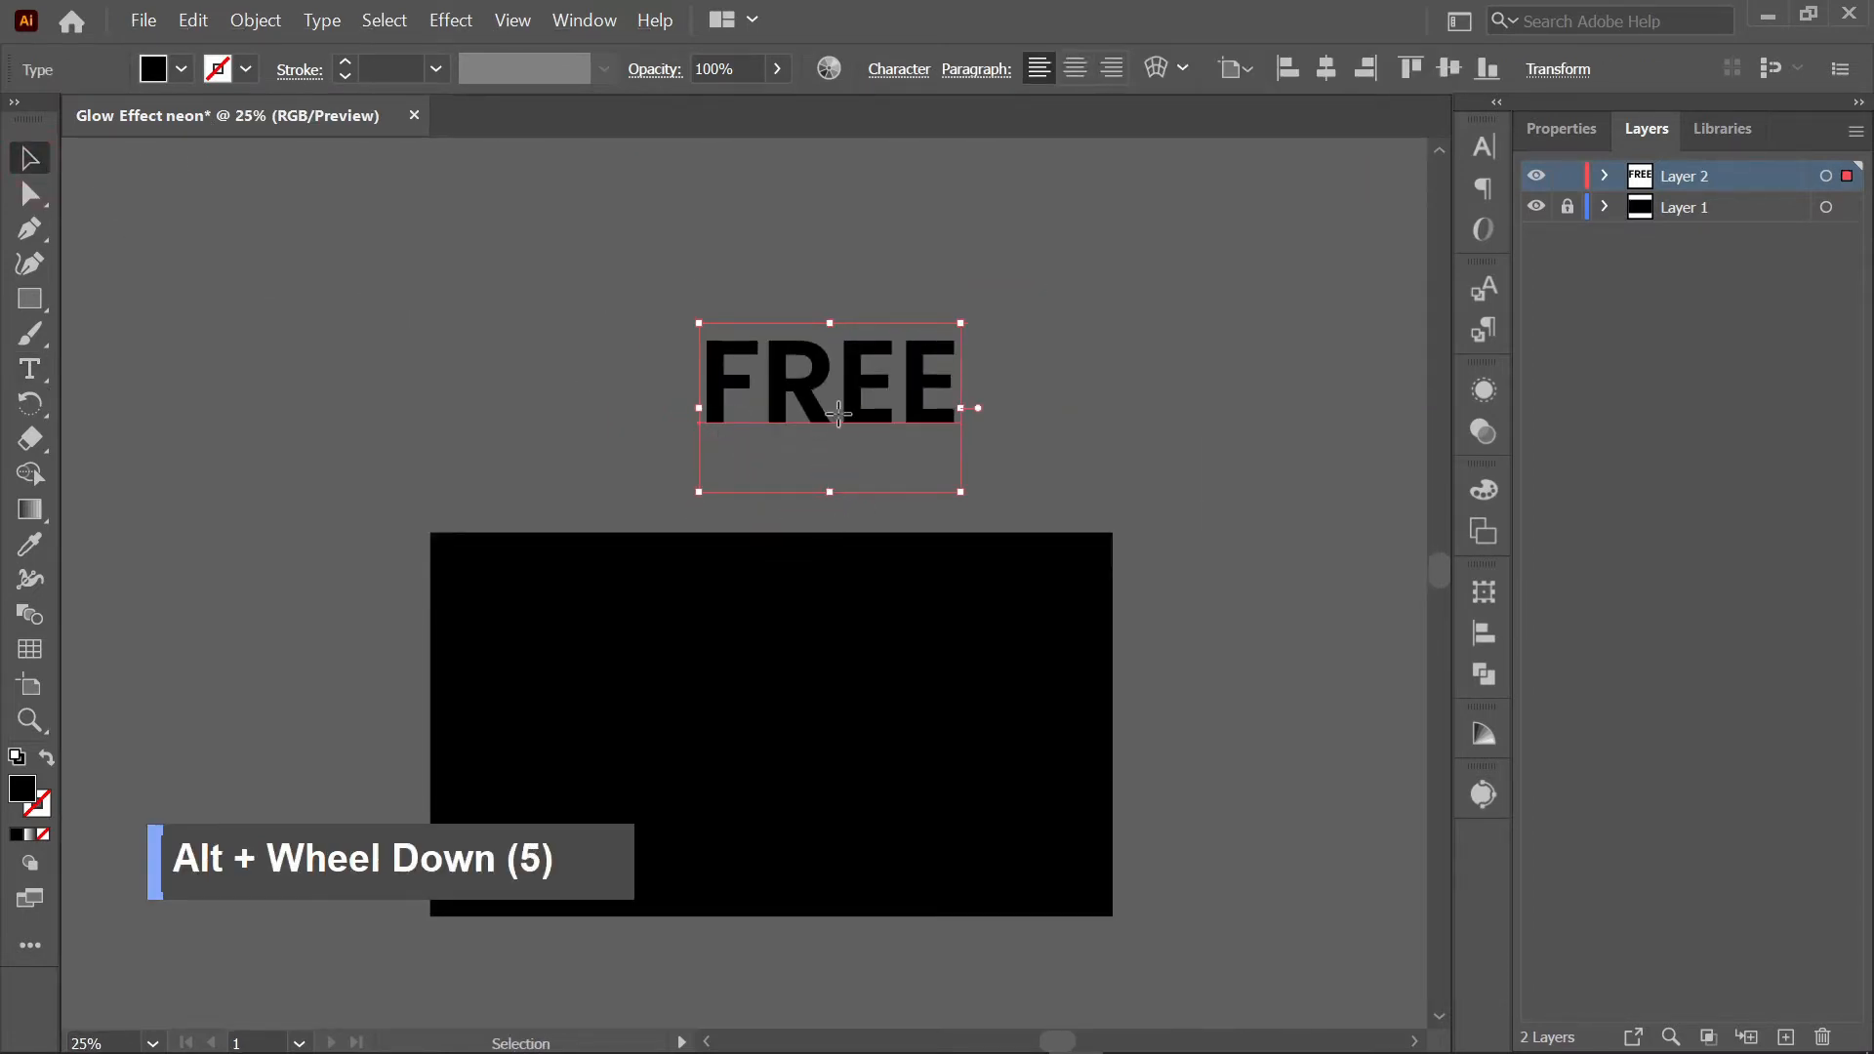
drag(836, 418, 829, 447)
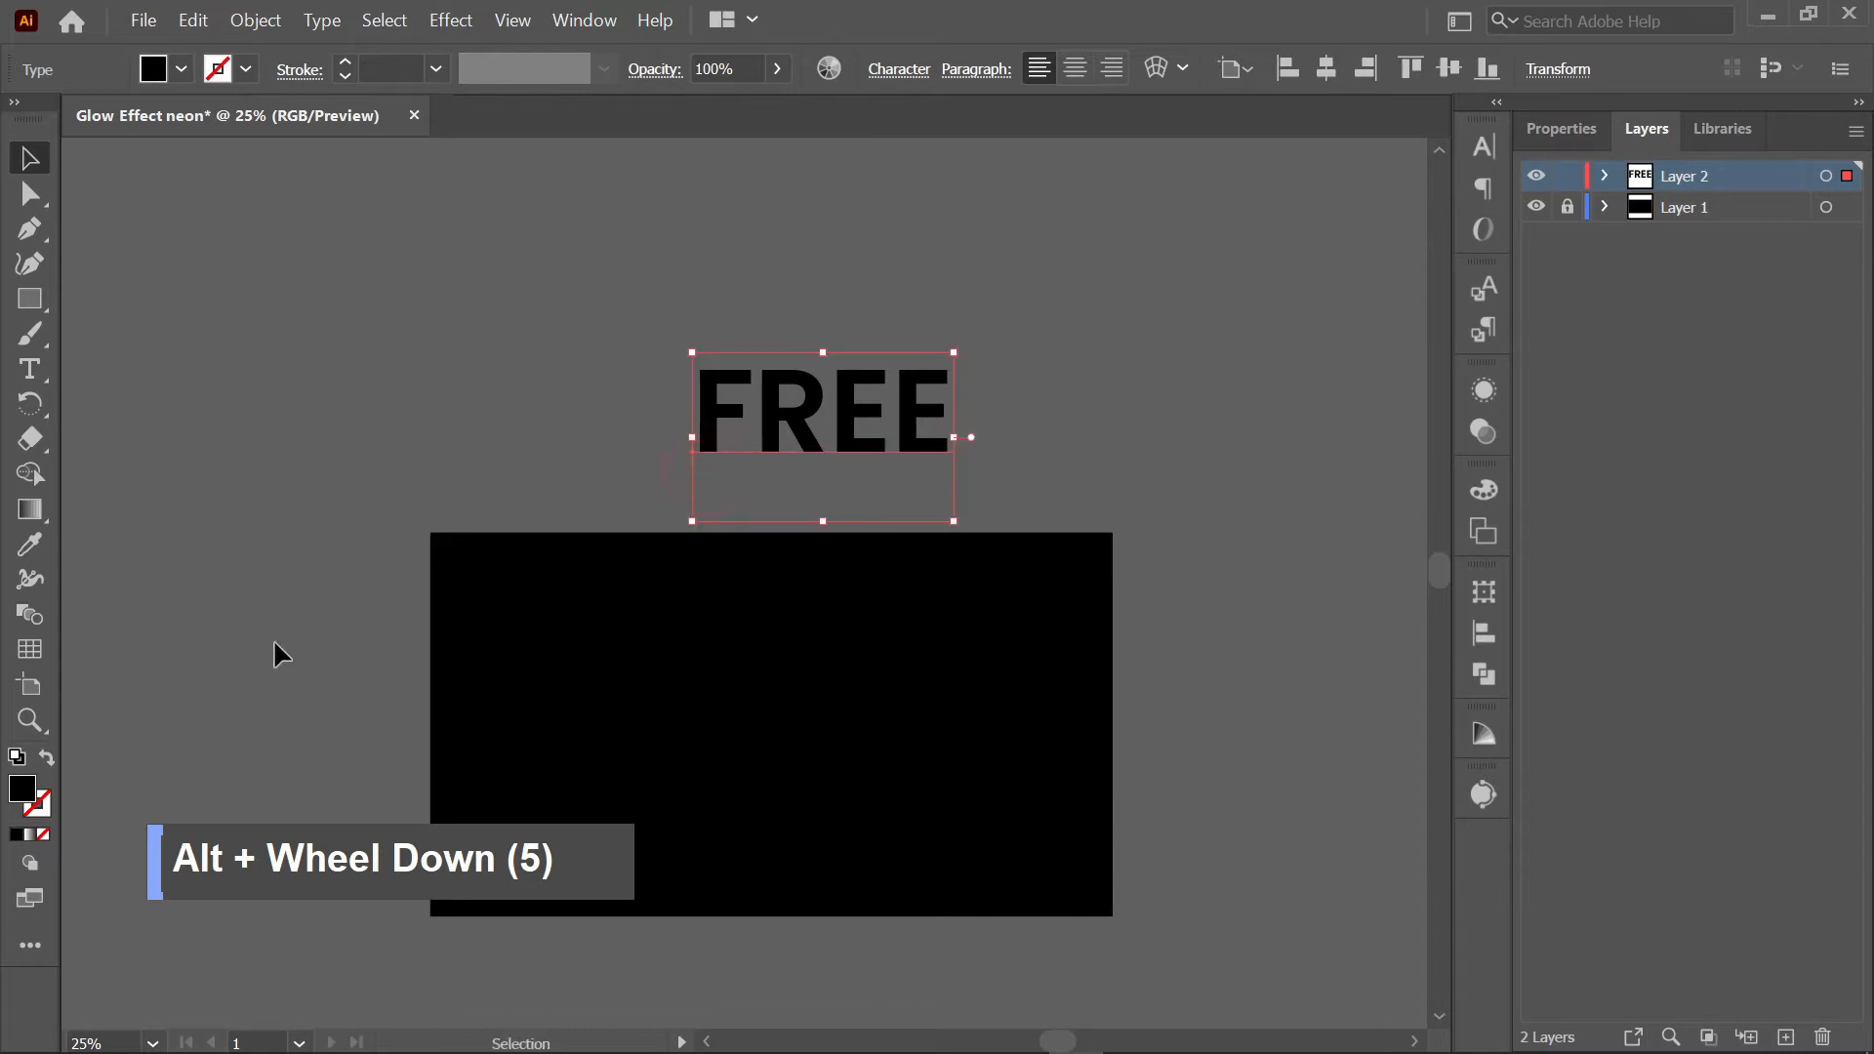
double_click(23, 791)
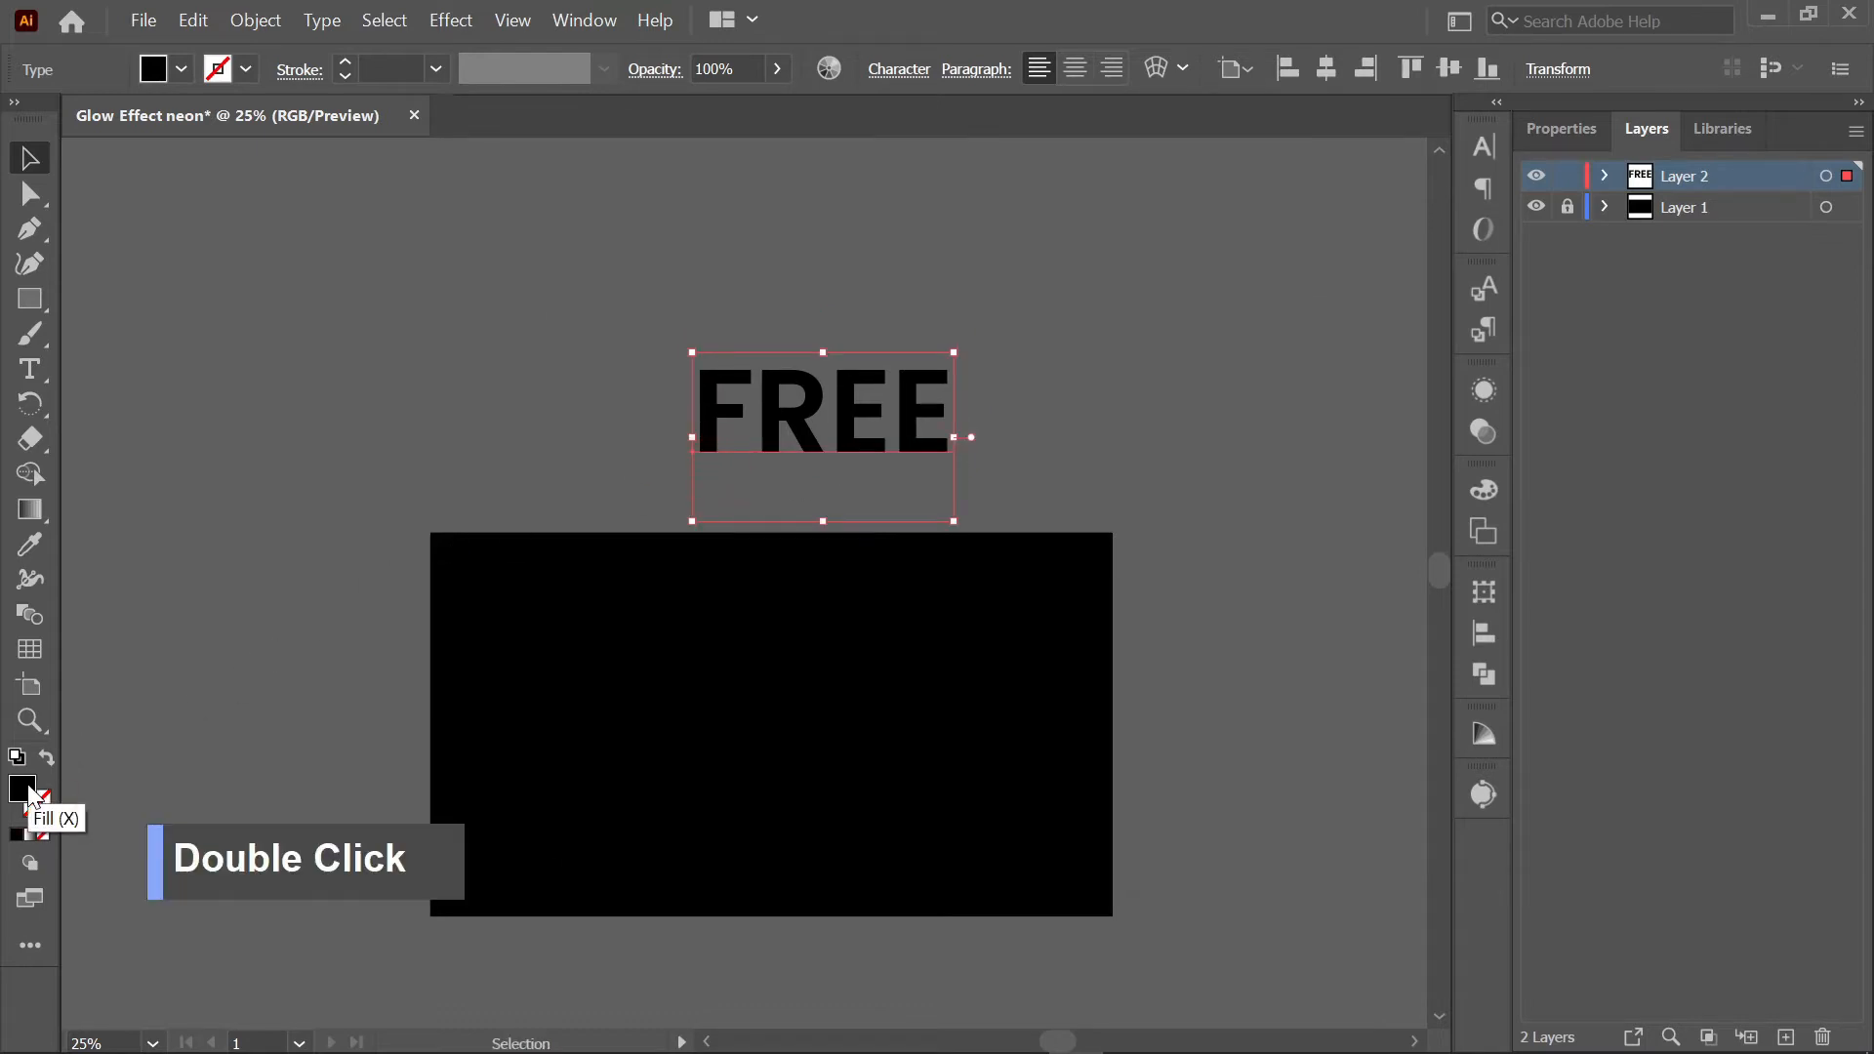
drag(851, 334, 1386, 234)
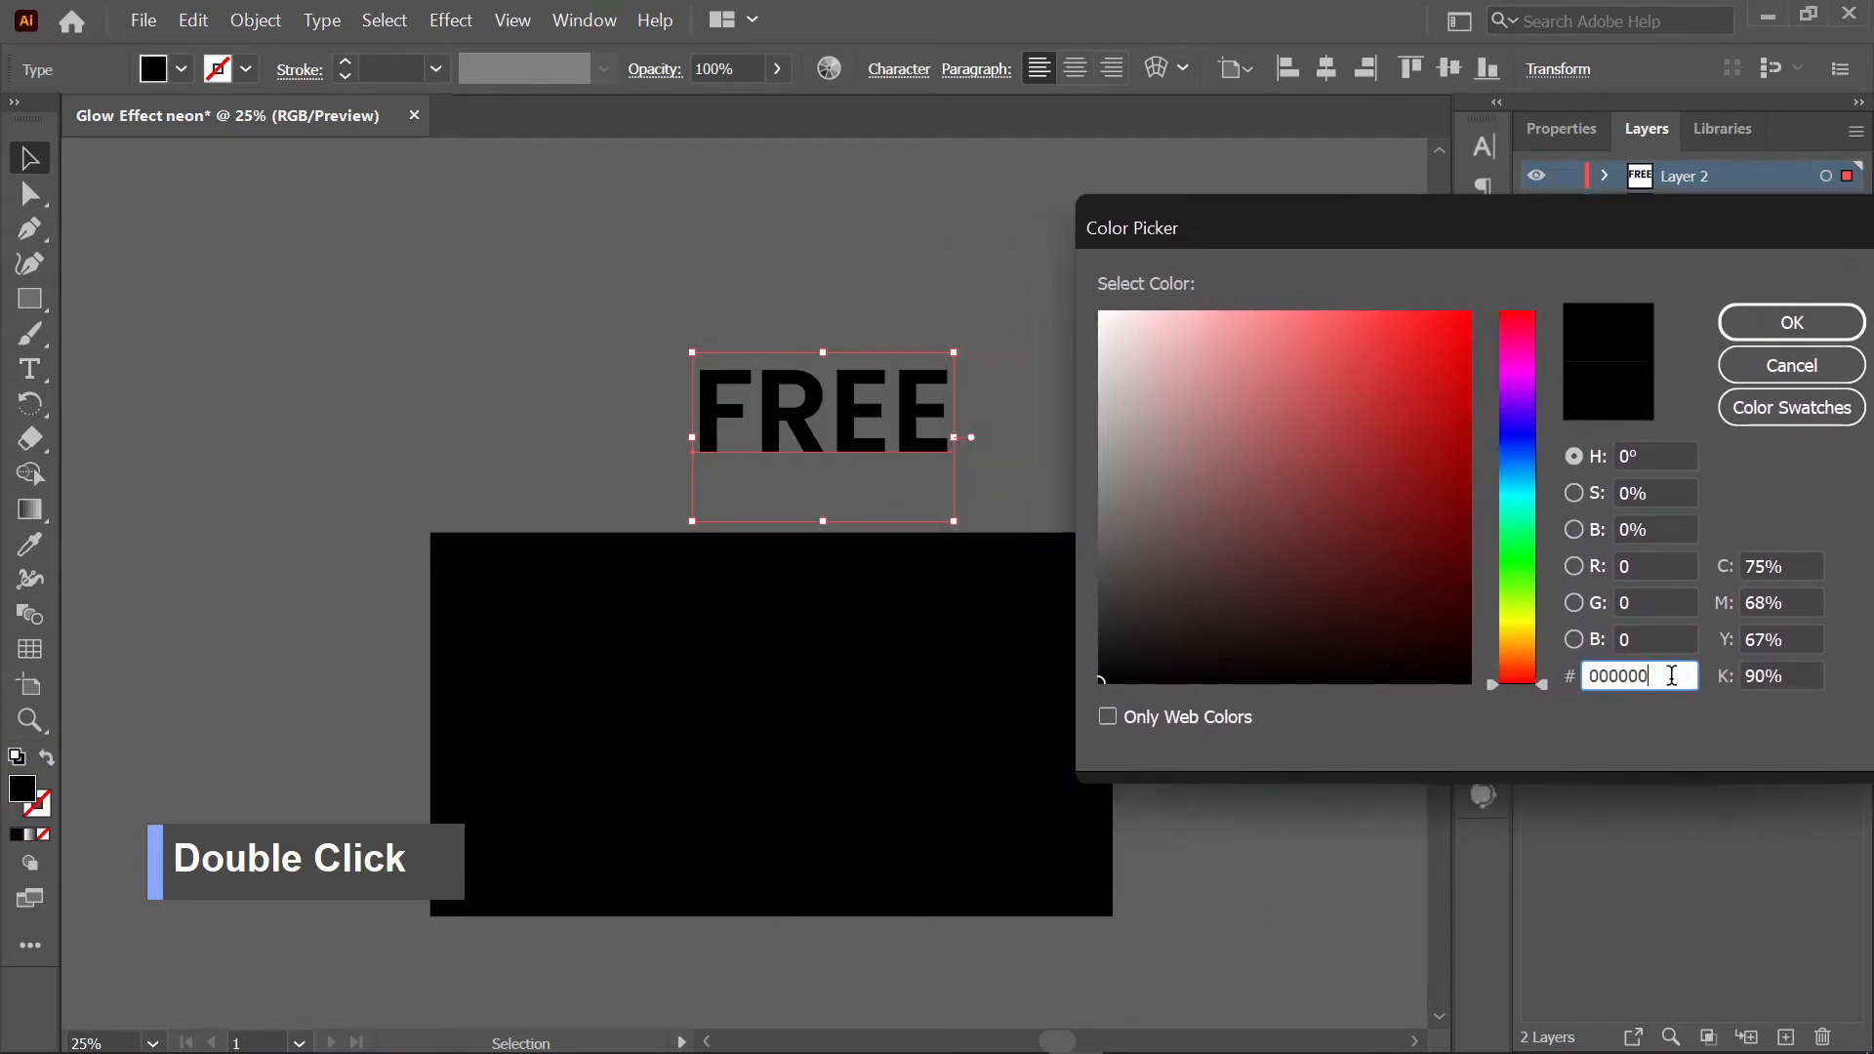
drag(1672, 675, 1564, 694)
text(ED0)
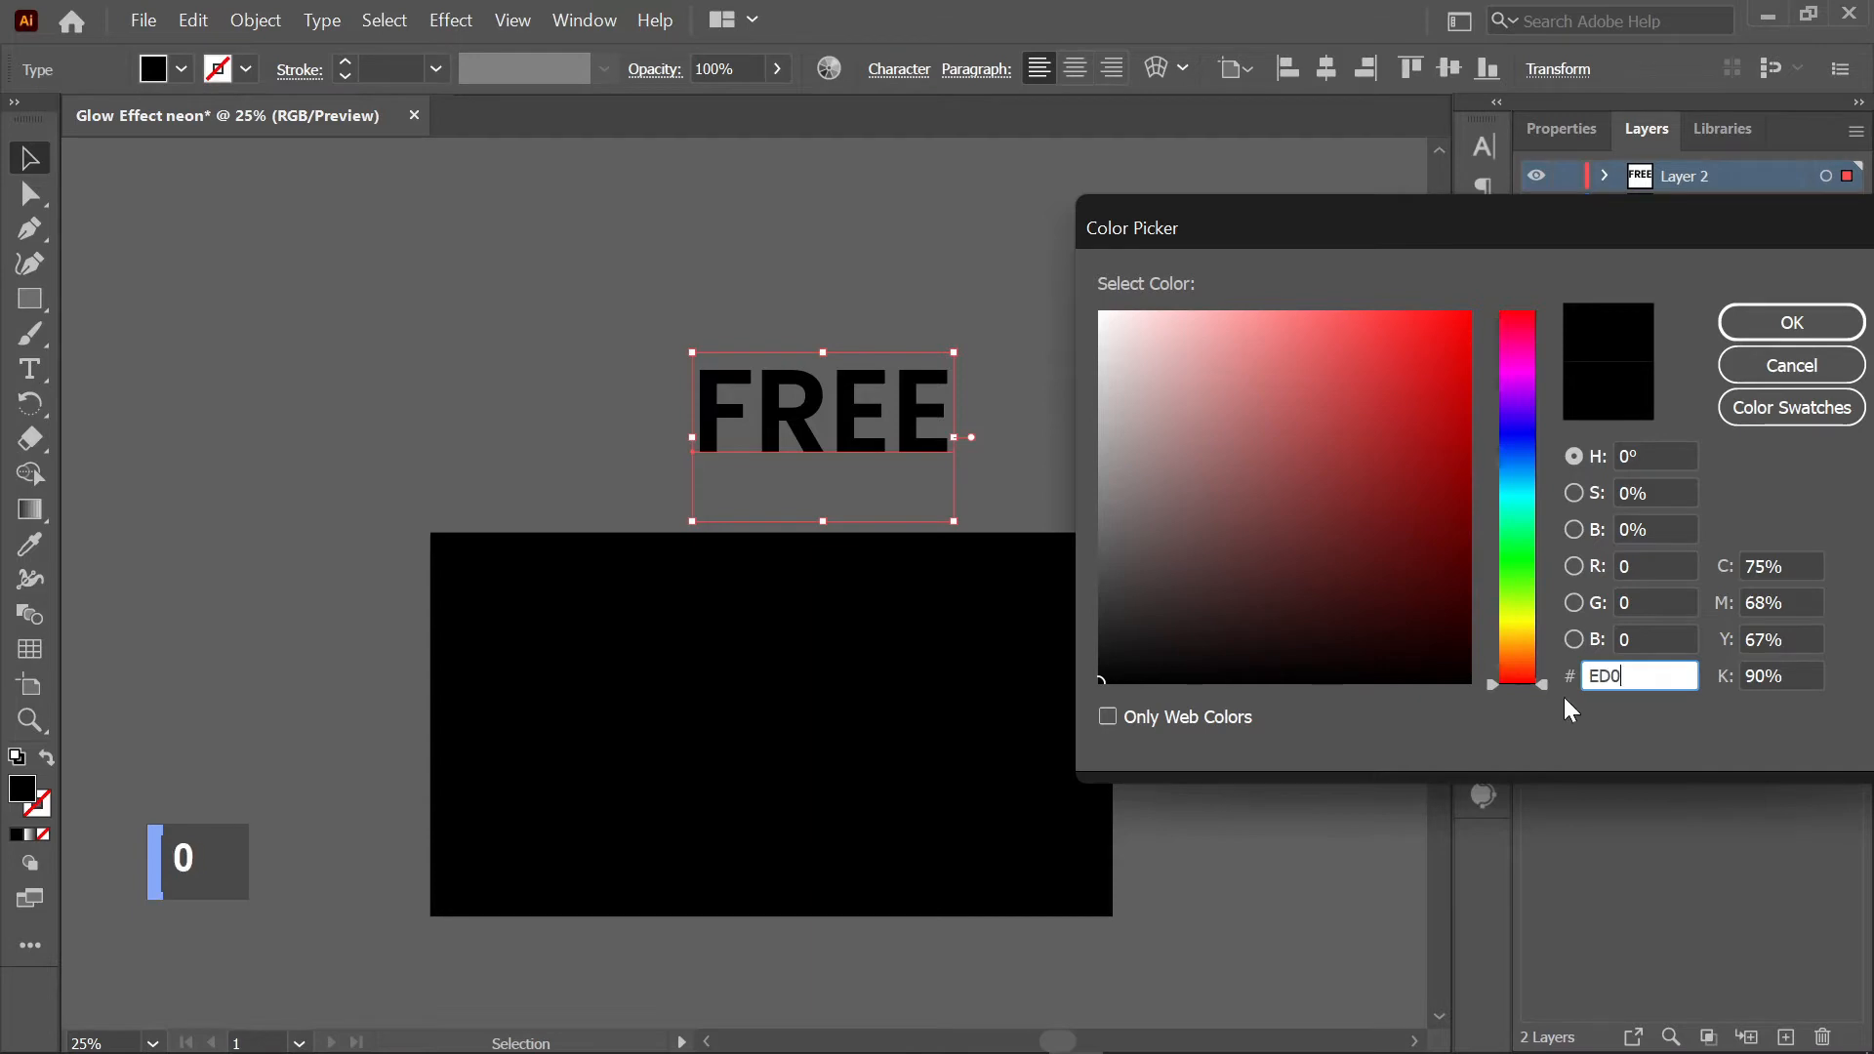
text(0E7)
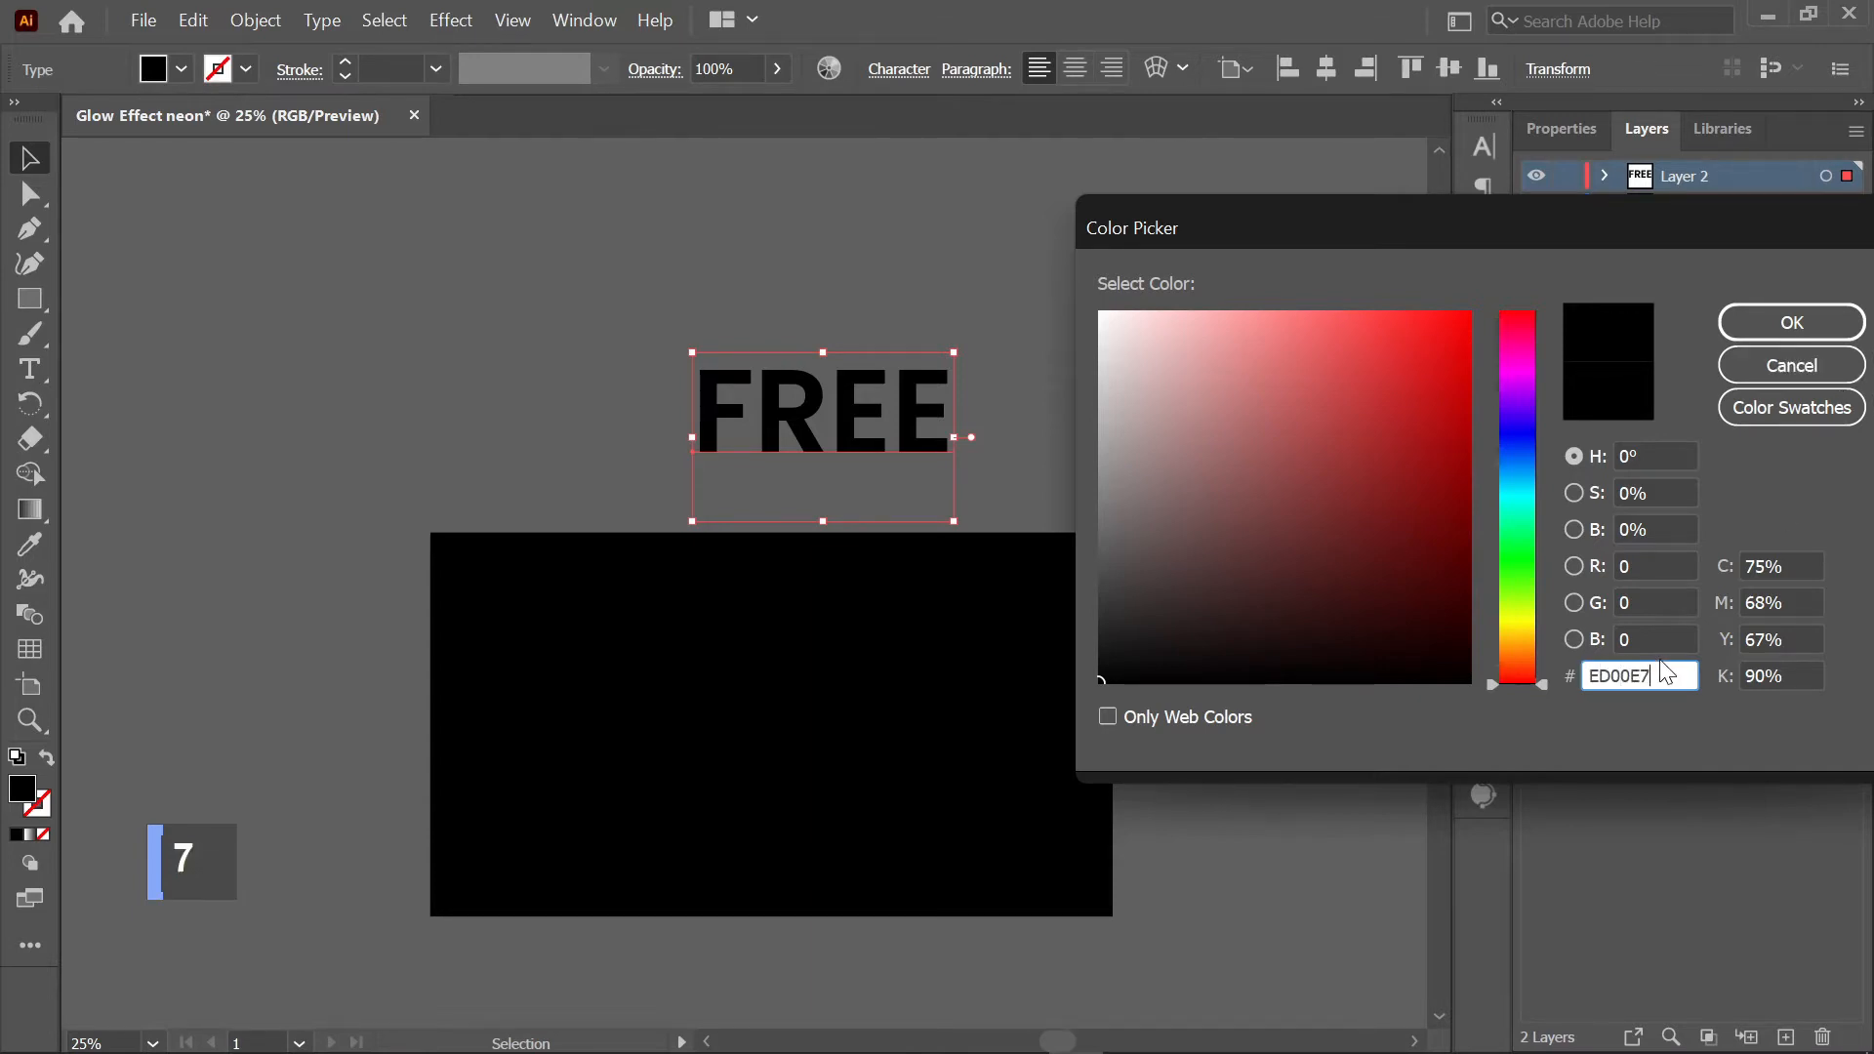
drag(1666, 674, 1571, 705)
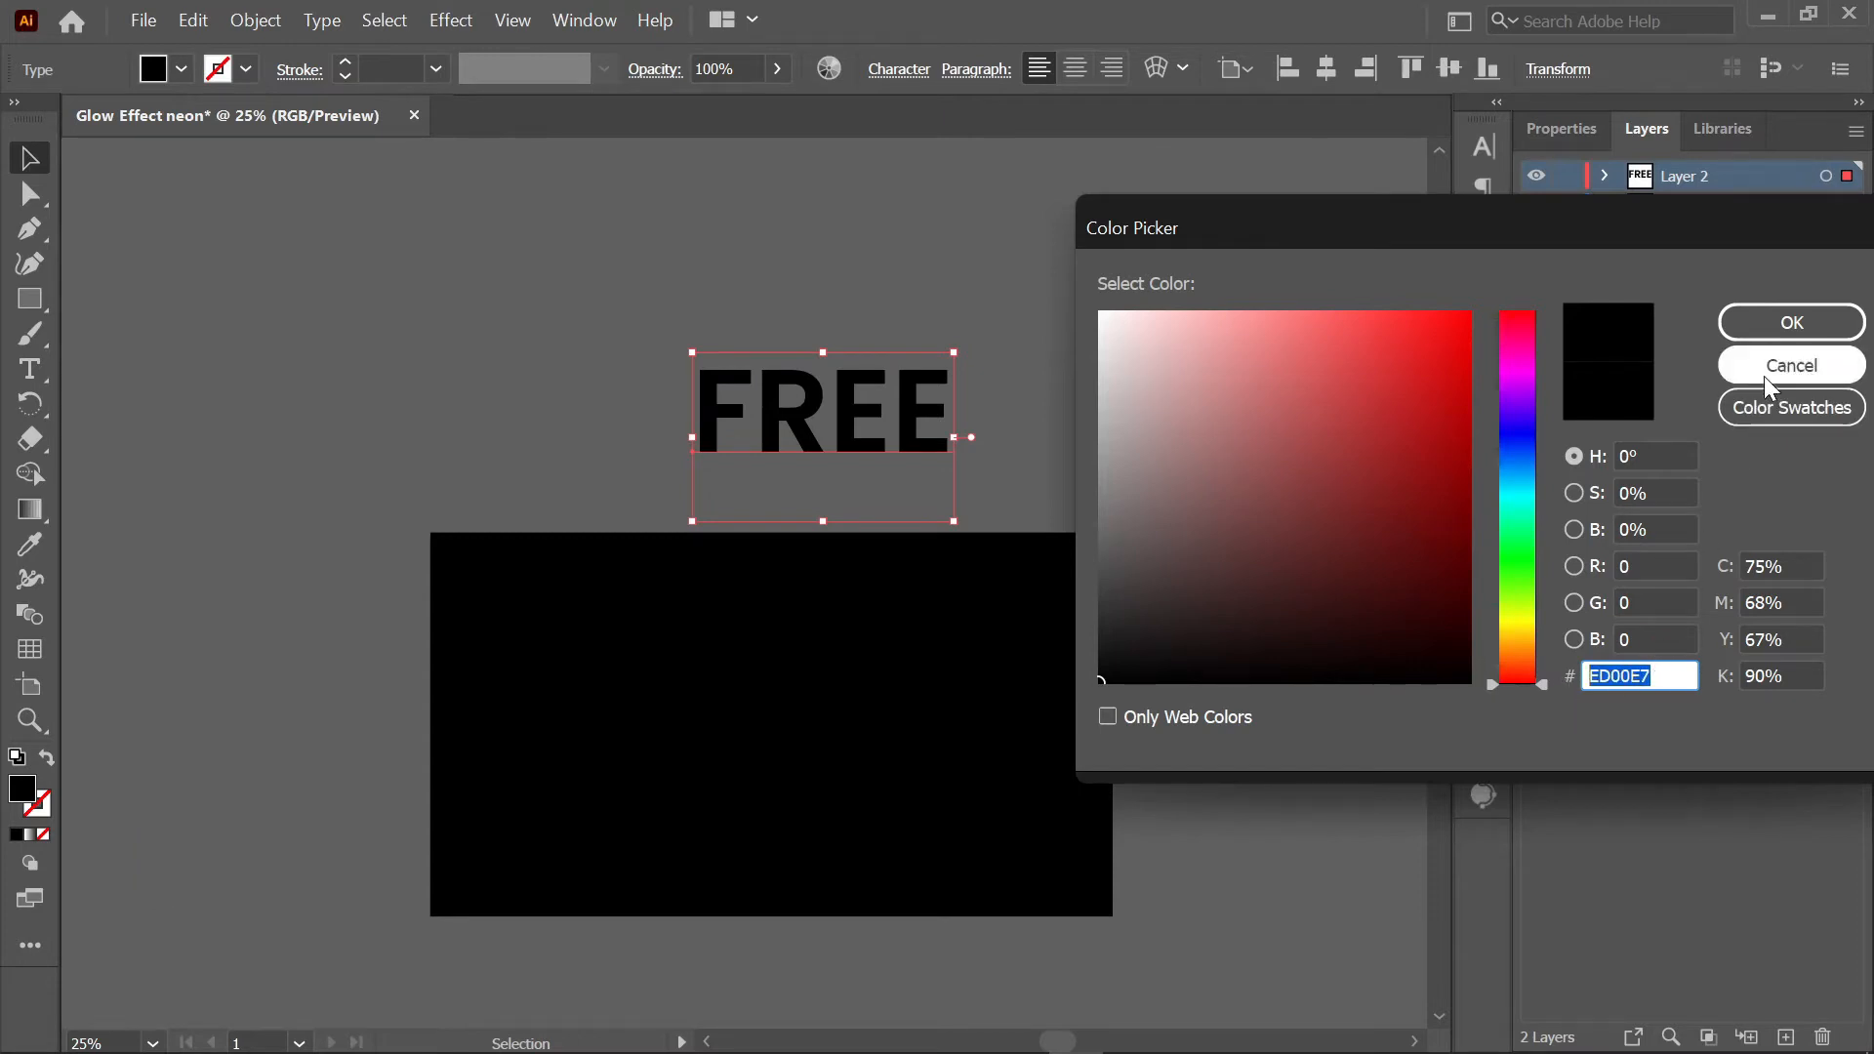
click(1753, 328)
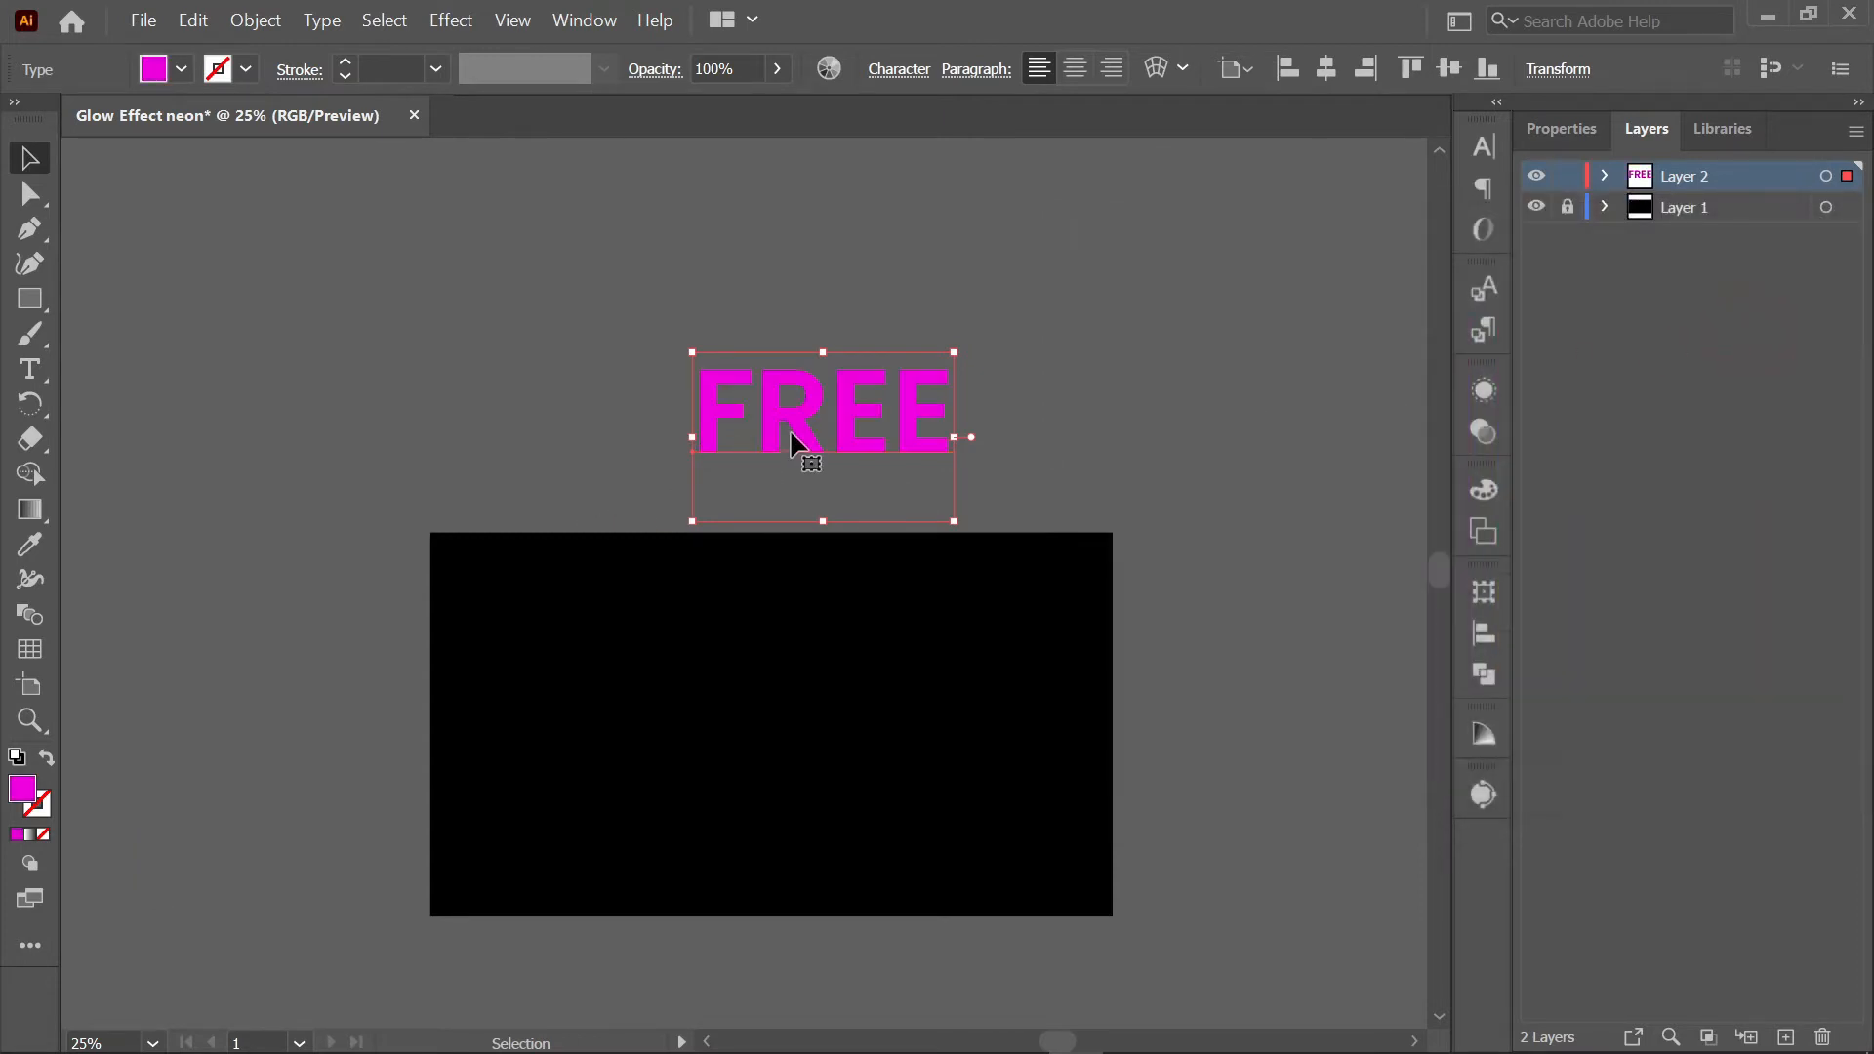
- Move the FREE text onto the black background, center it horizontally and vertically on the artboard, and deselect it
drag(792, 437, 747, 753)
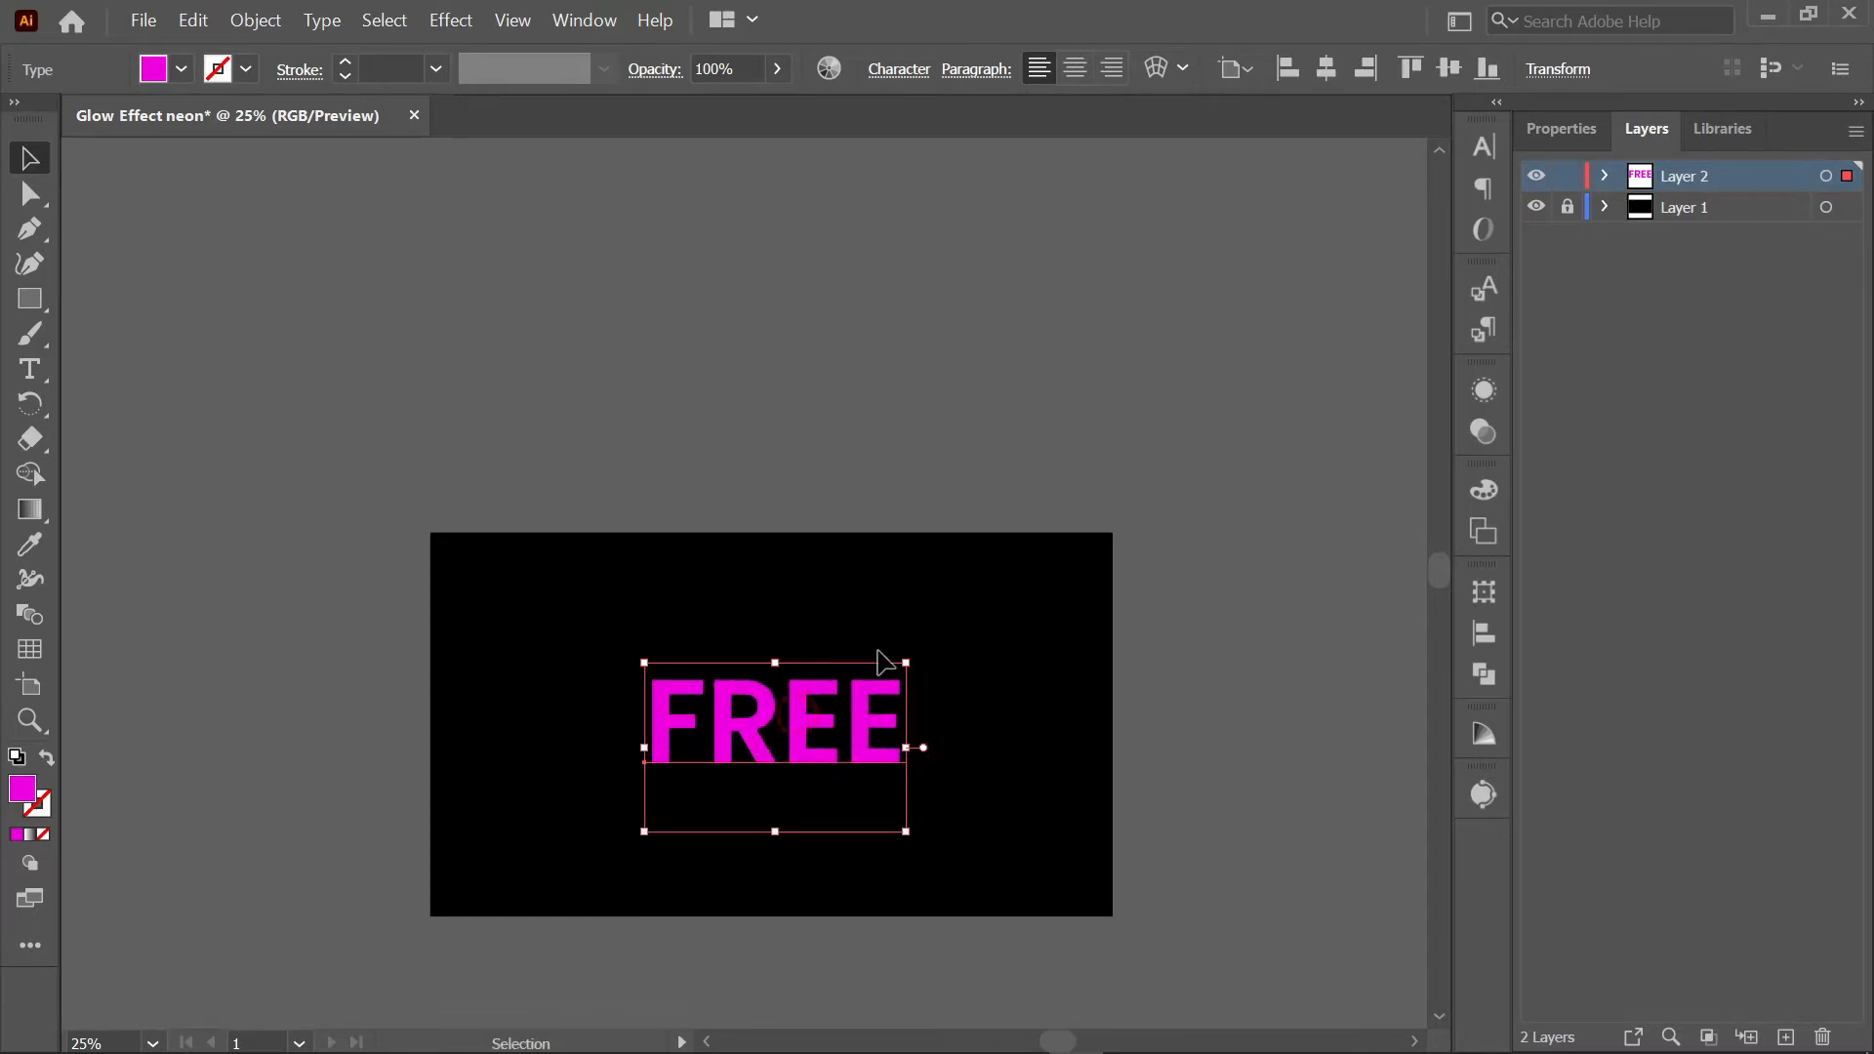
click(1312, 86)
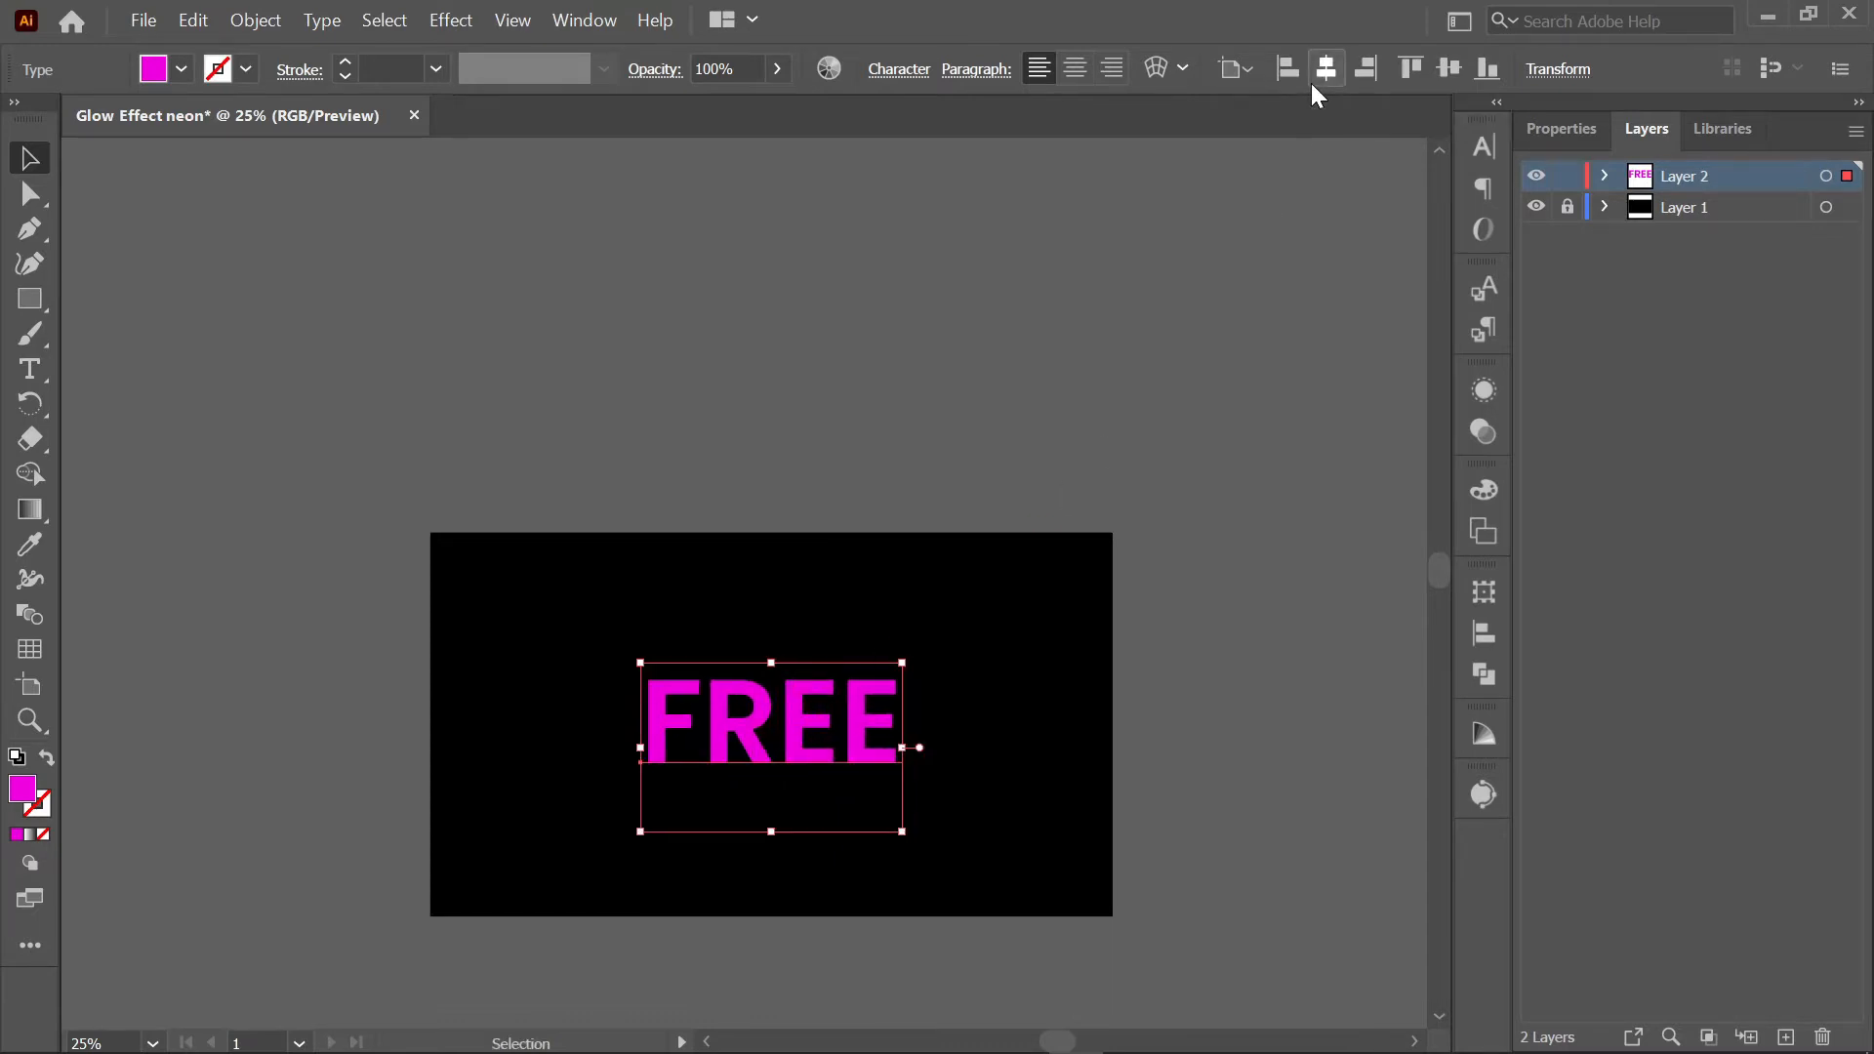
click(1441, 68)
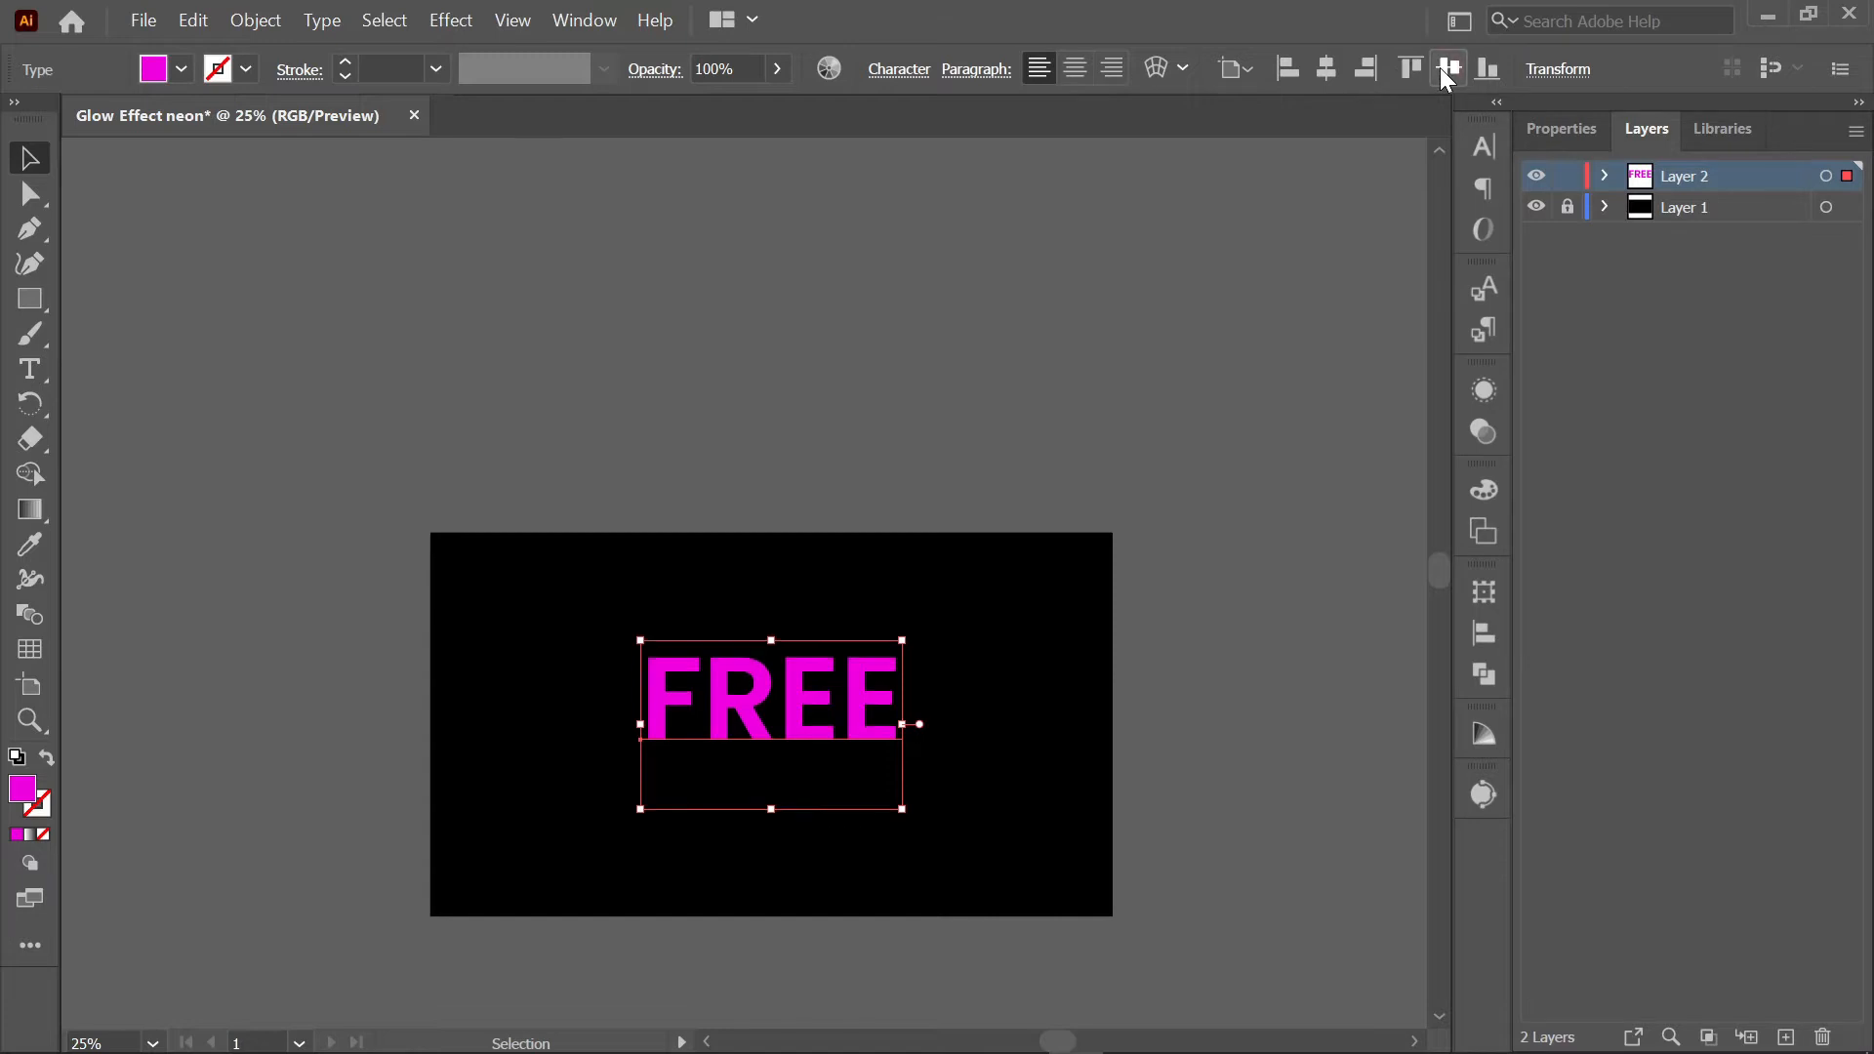
click(1135, 259)
scroll(712, 552, down, 7)
alt+scroll(692, 569, up, 2)
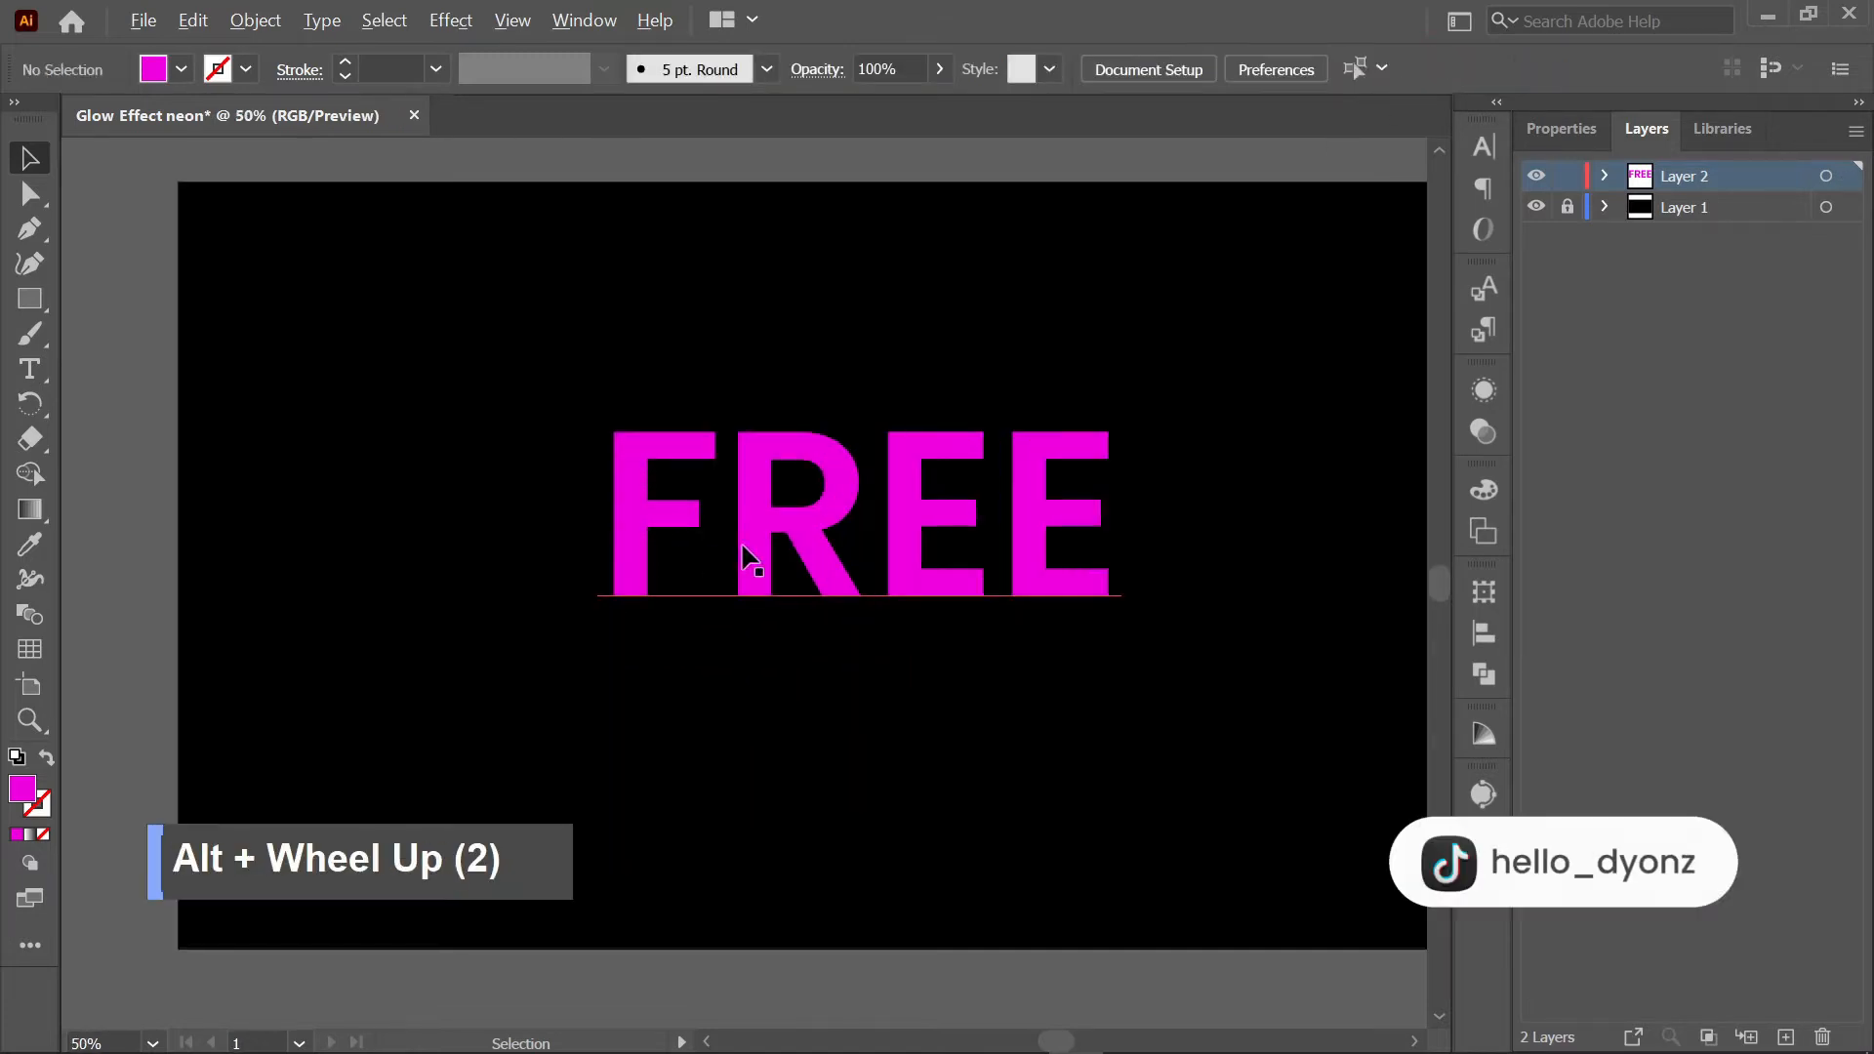
- Swap the fill and stroke of the FREE text so only a magenta outline remains, and set the stroke weight to 5 pt
click(764, 544)
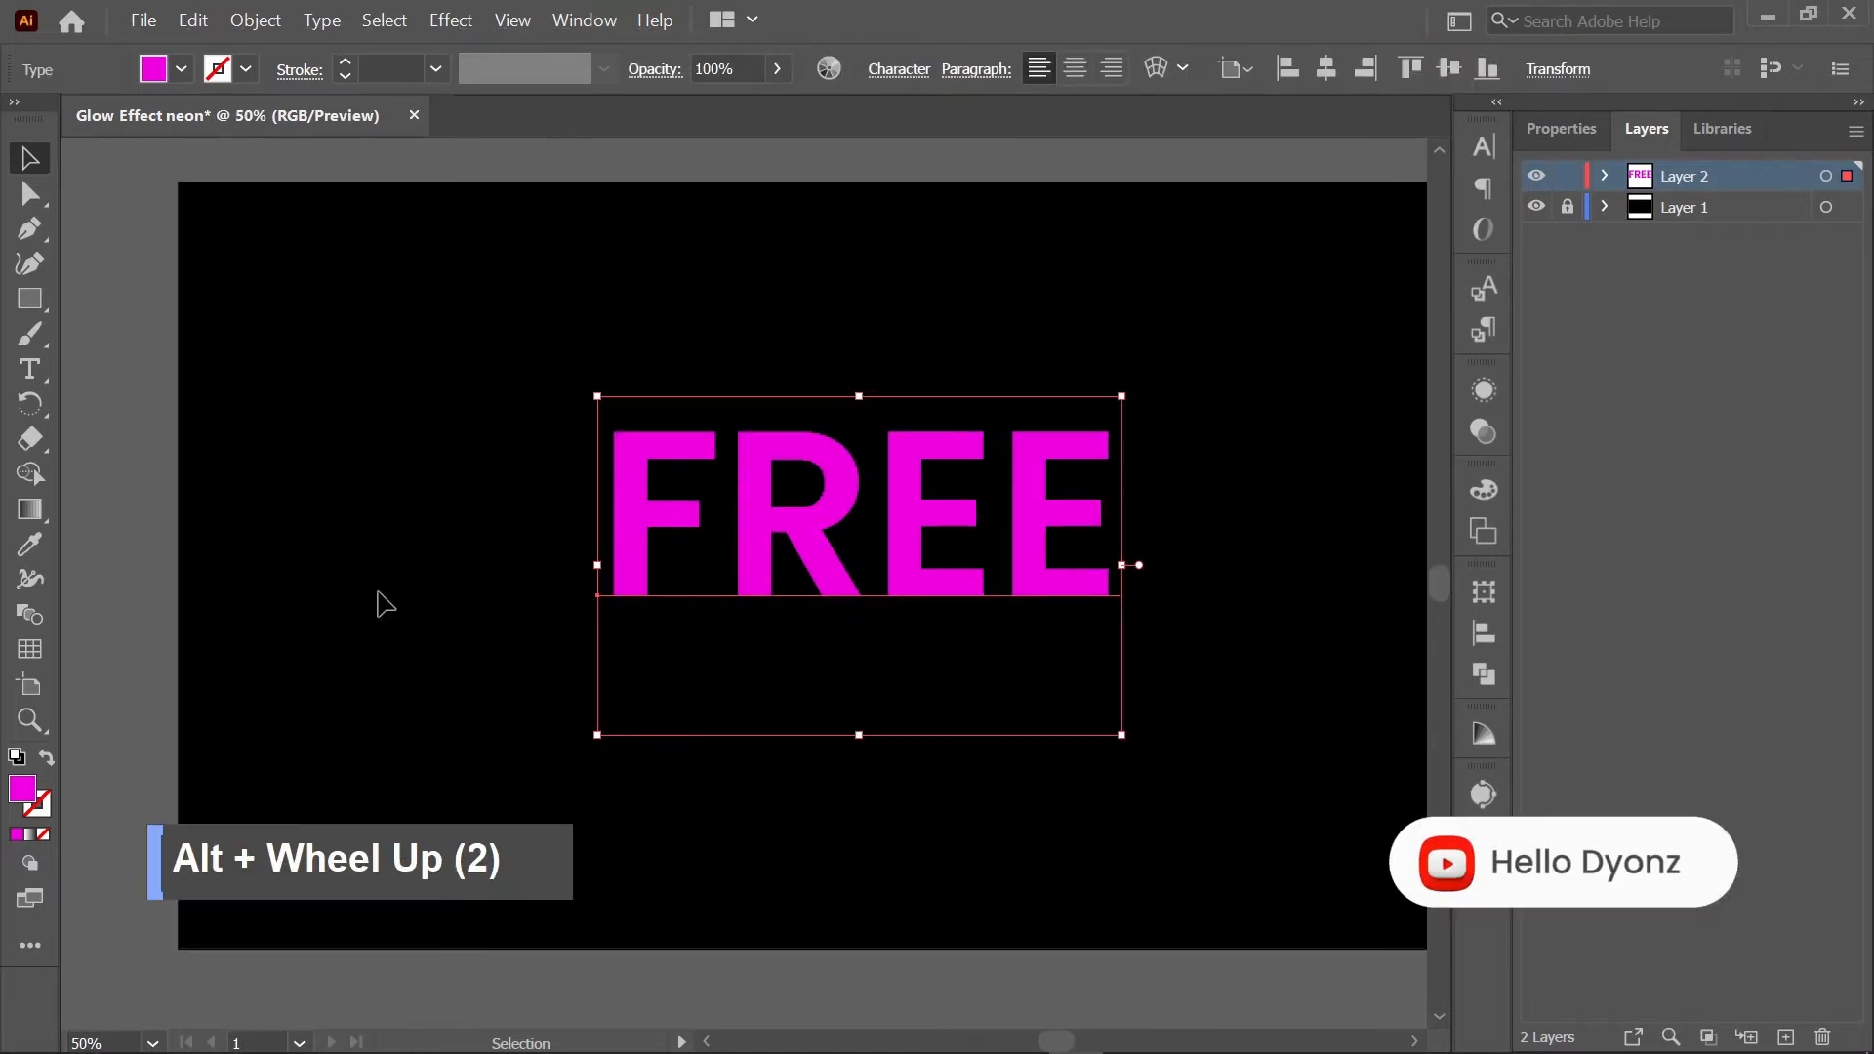
click(47, 760)
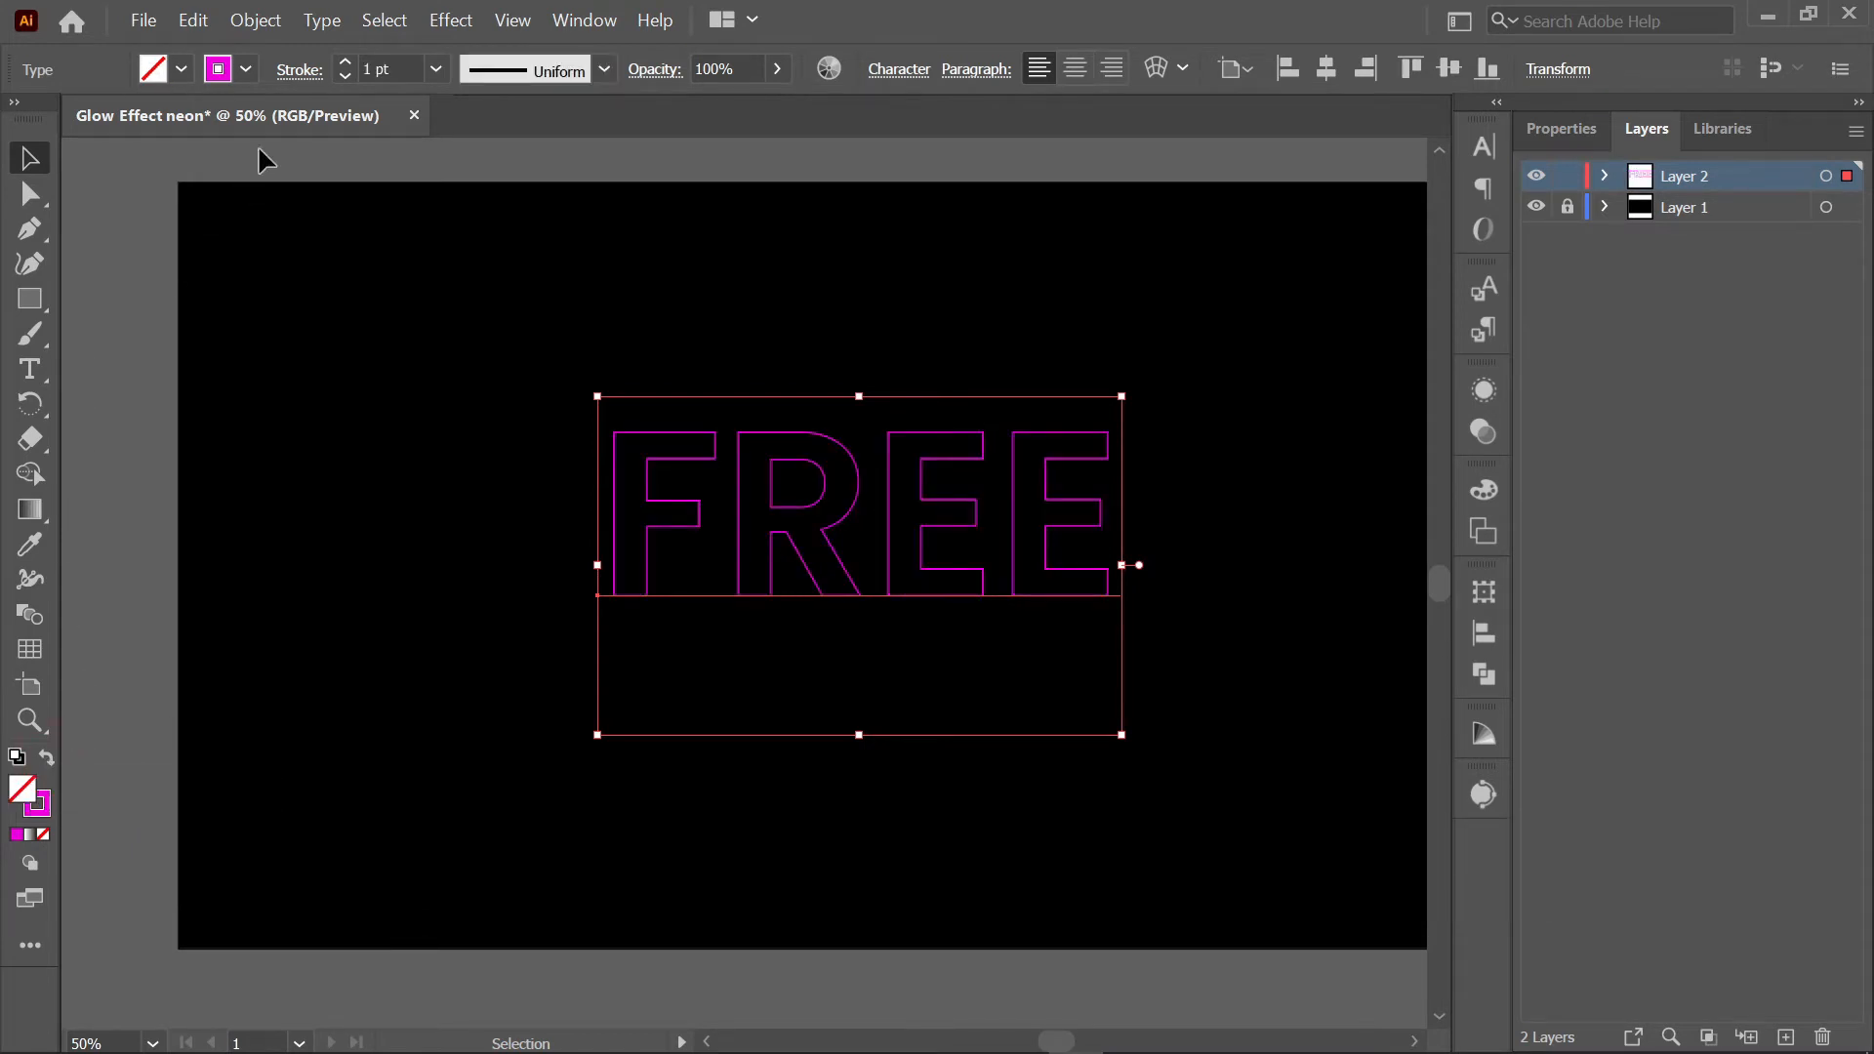
click(344, 61)
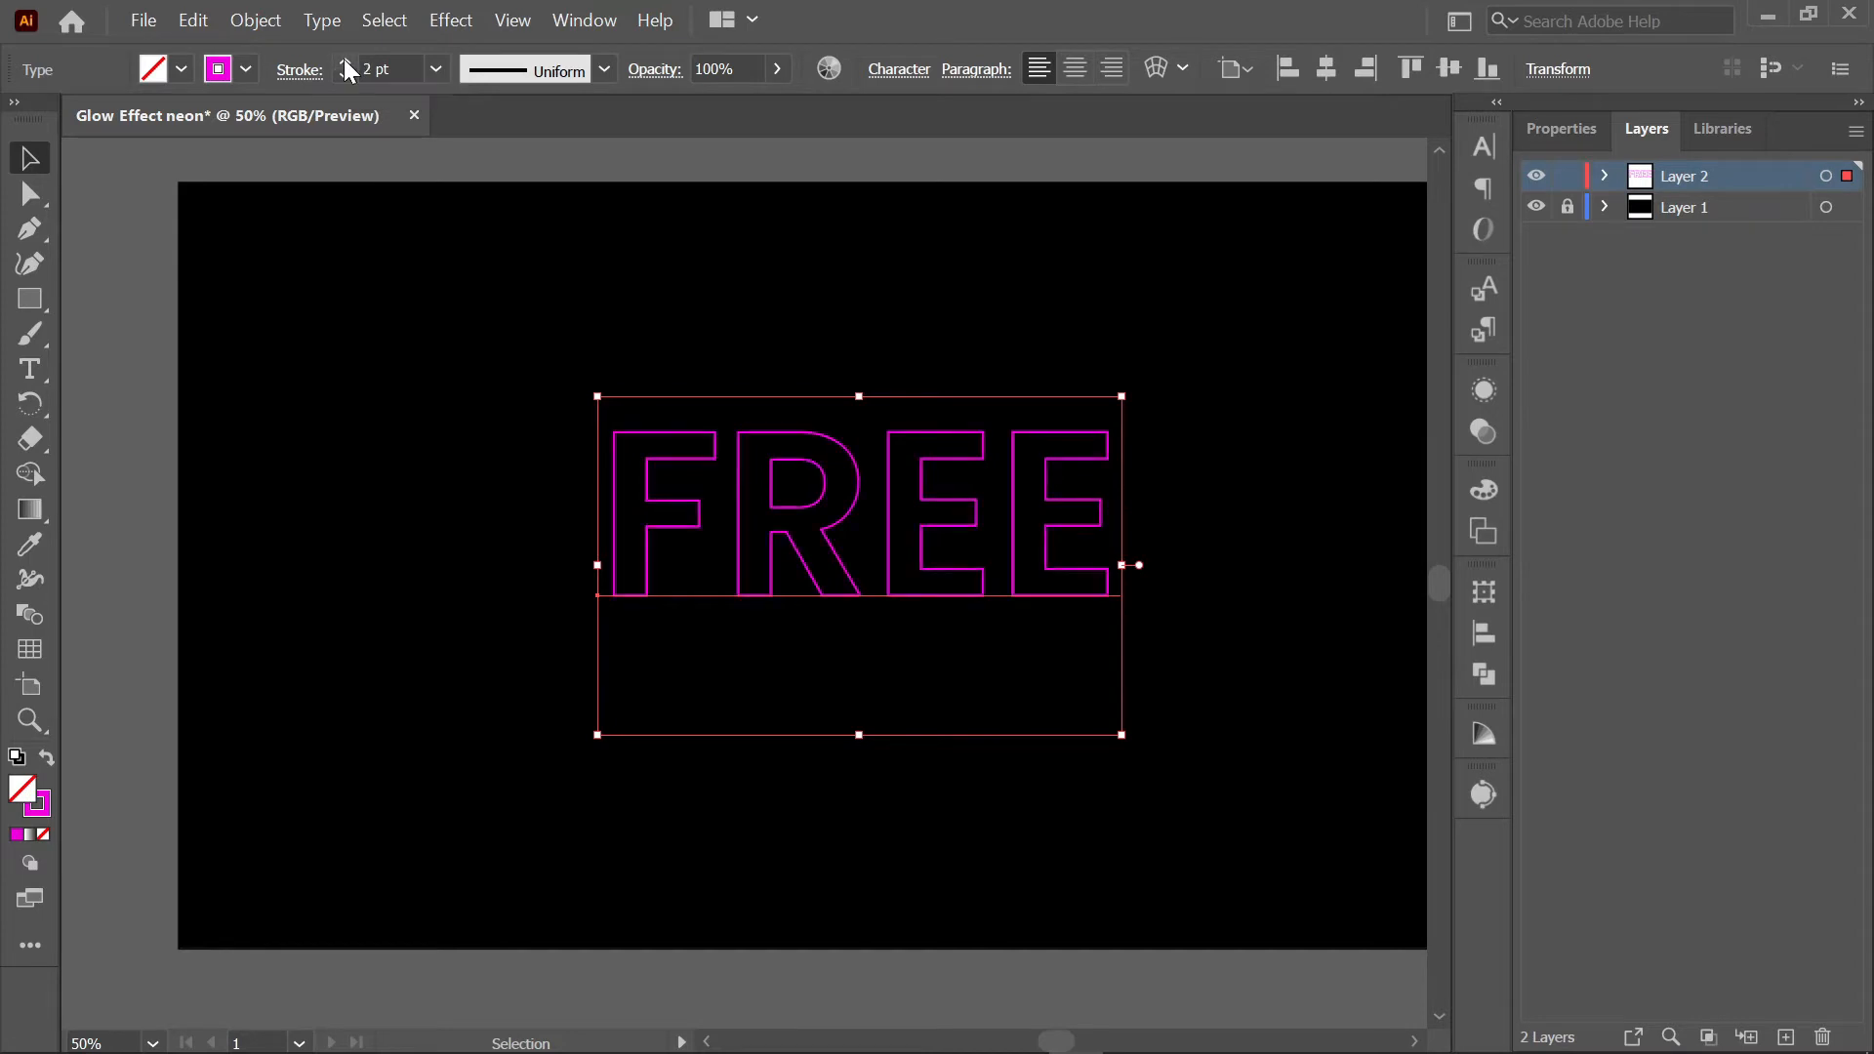
click(343, 61)
click(344, 61)
click(344, 61)
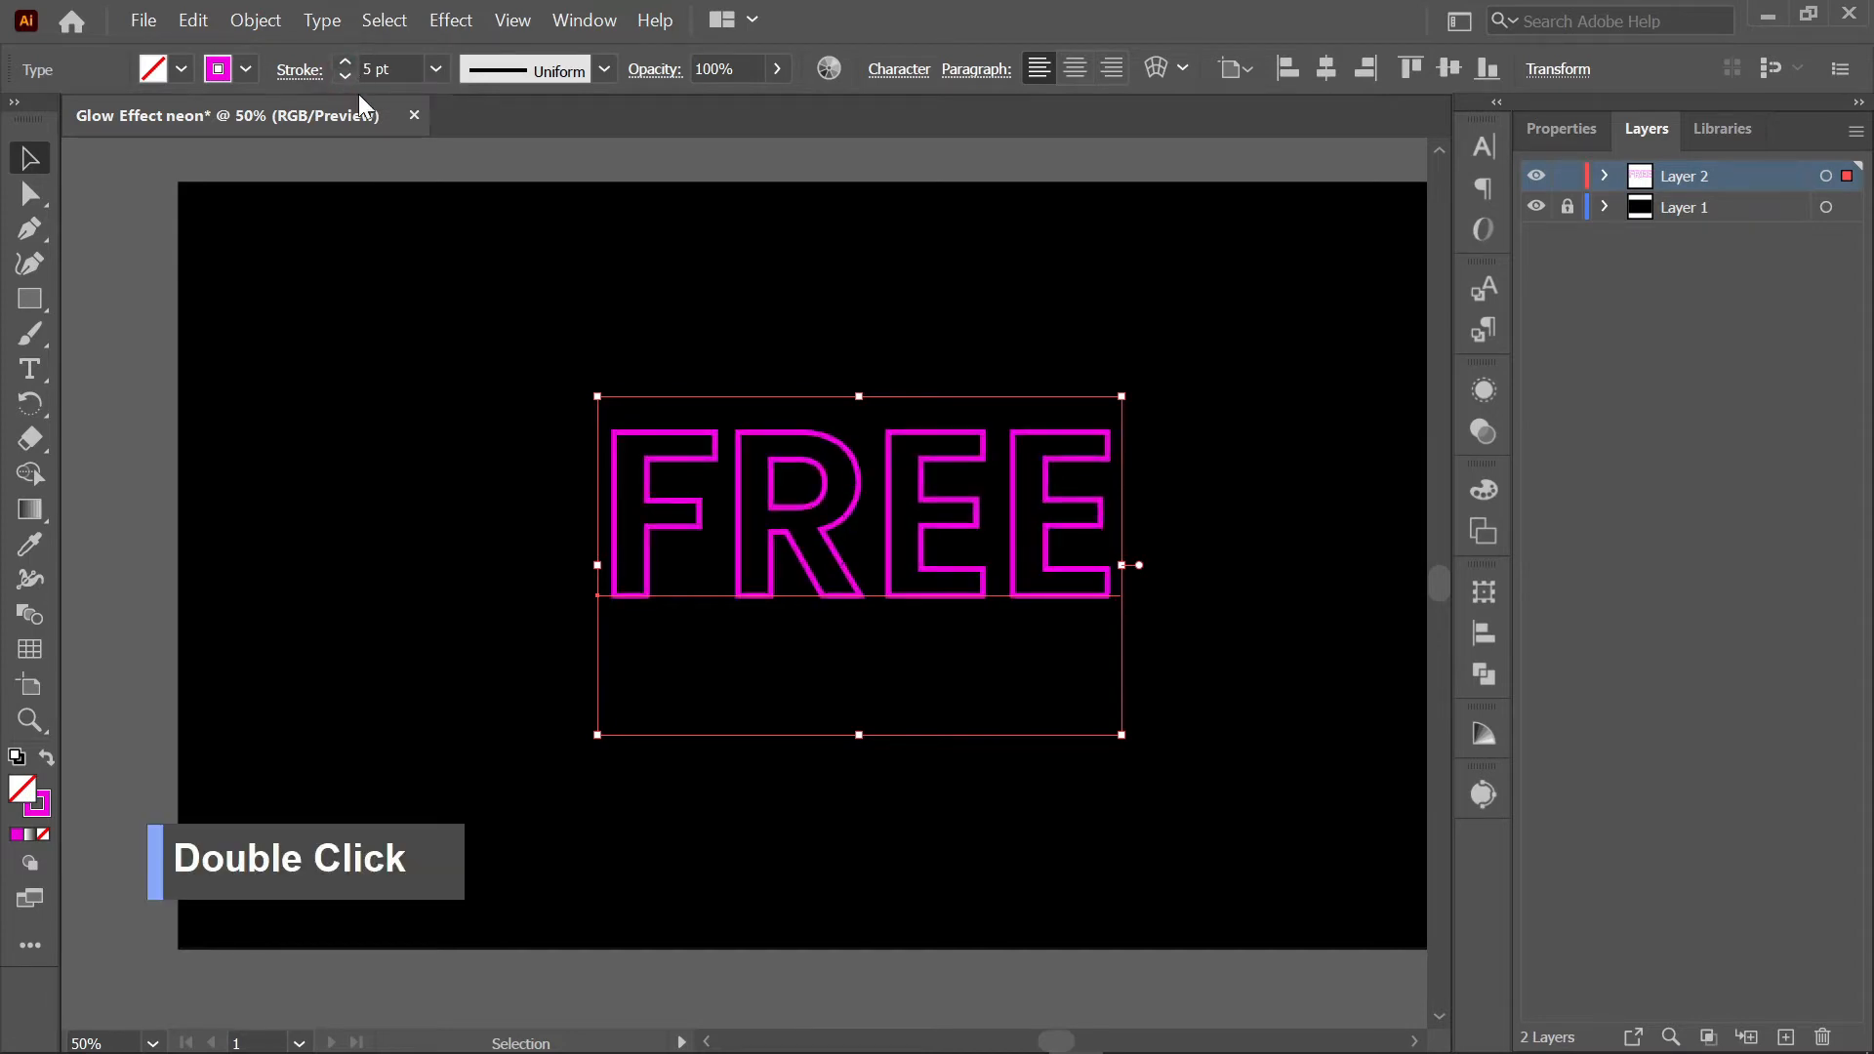
click(756, 304)
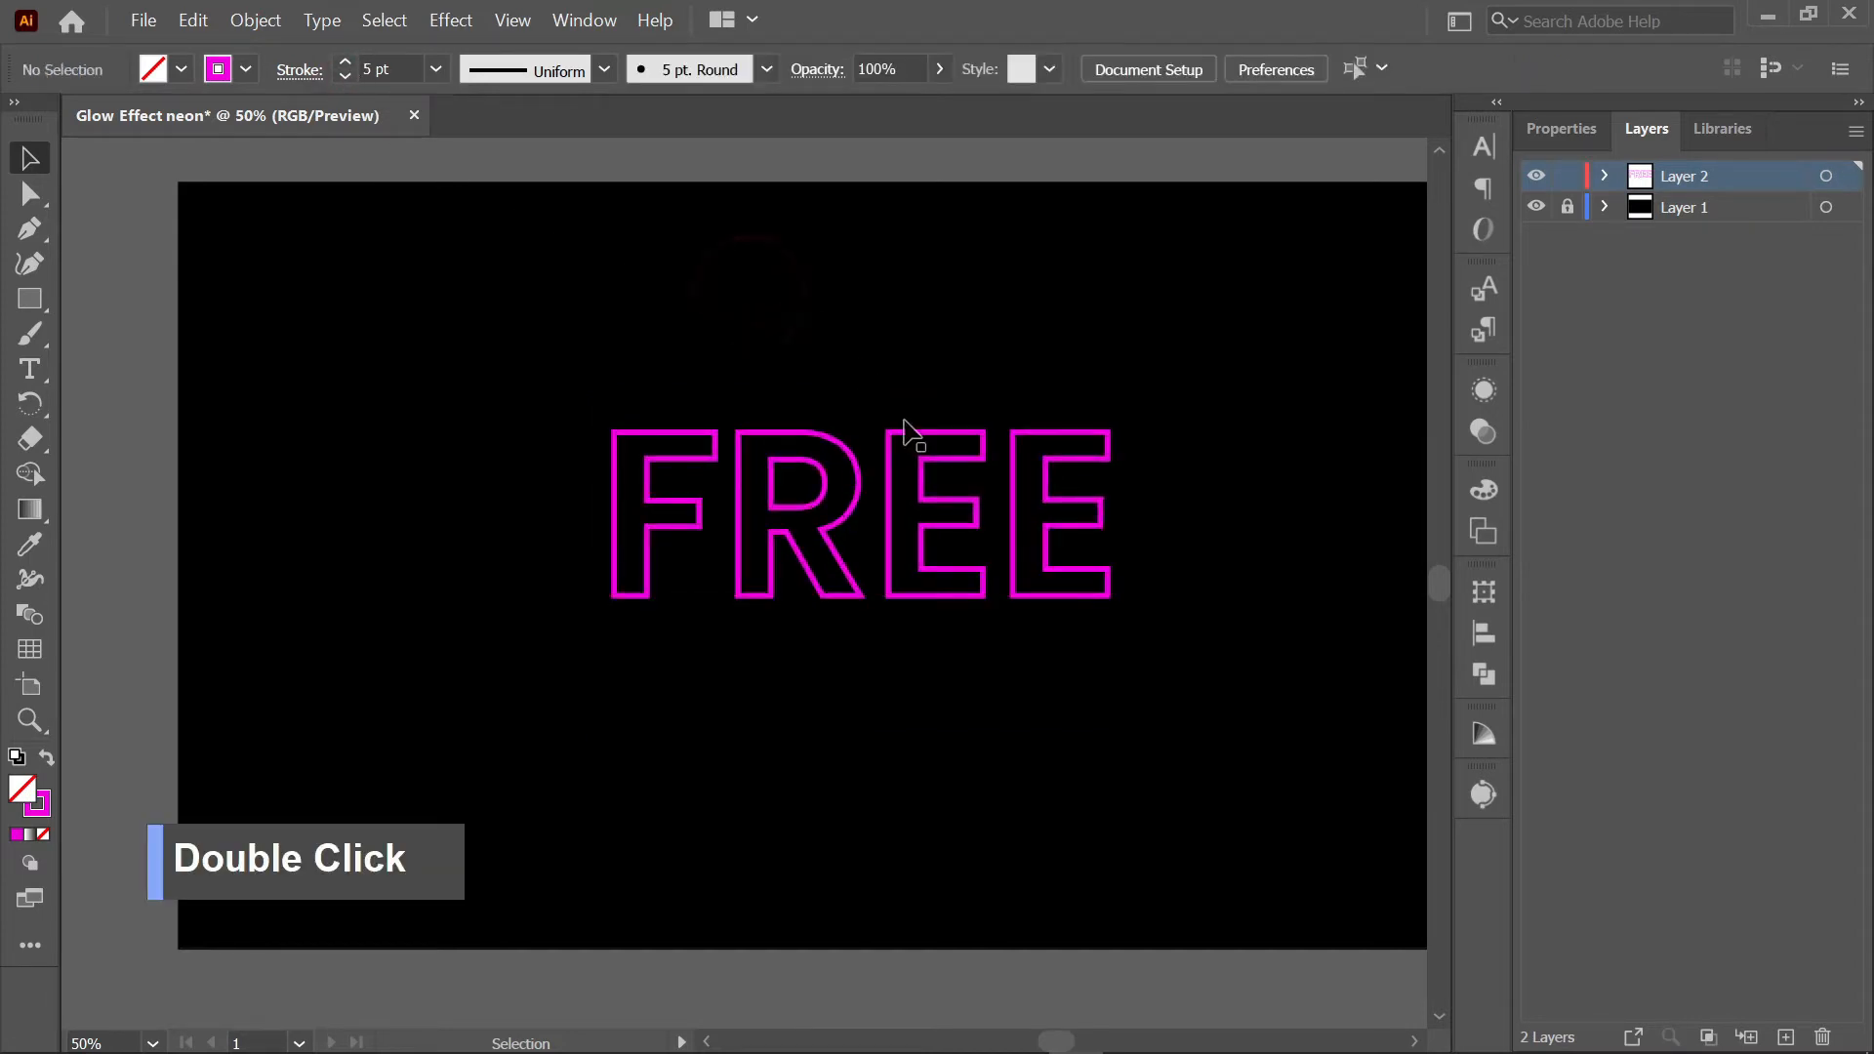
- Move the outlined FREE text up to the artboard's upper edge and paste two copies of it in front
click(953, 493)
mouse_move(922, 512)
mouse_down()
mouse_move(939, 515)
mouse_move(937, 289)
mouse_up()
click(193, 21)
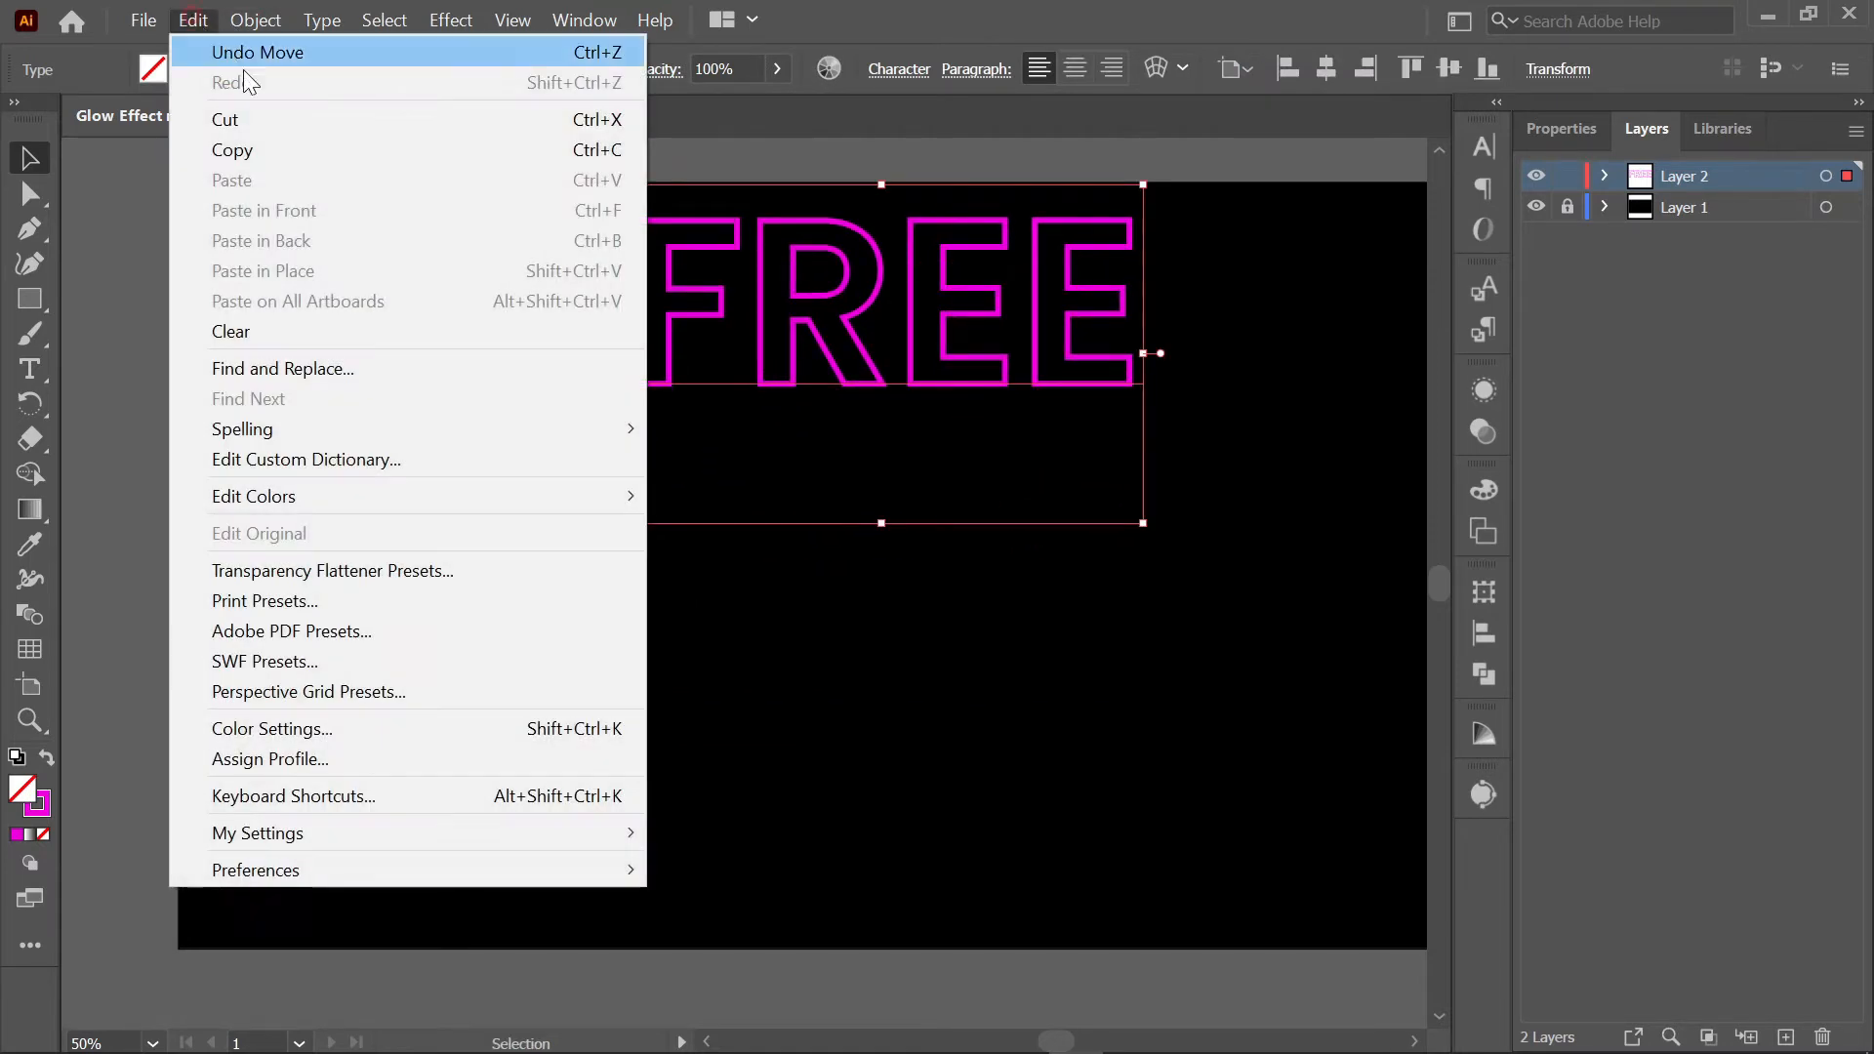
click(318, 154)
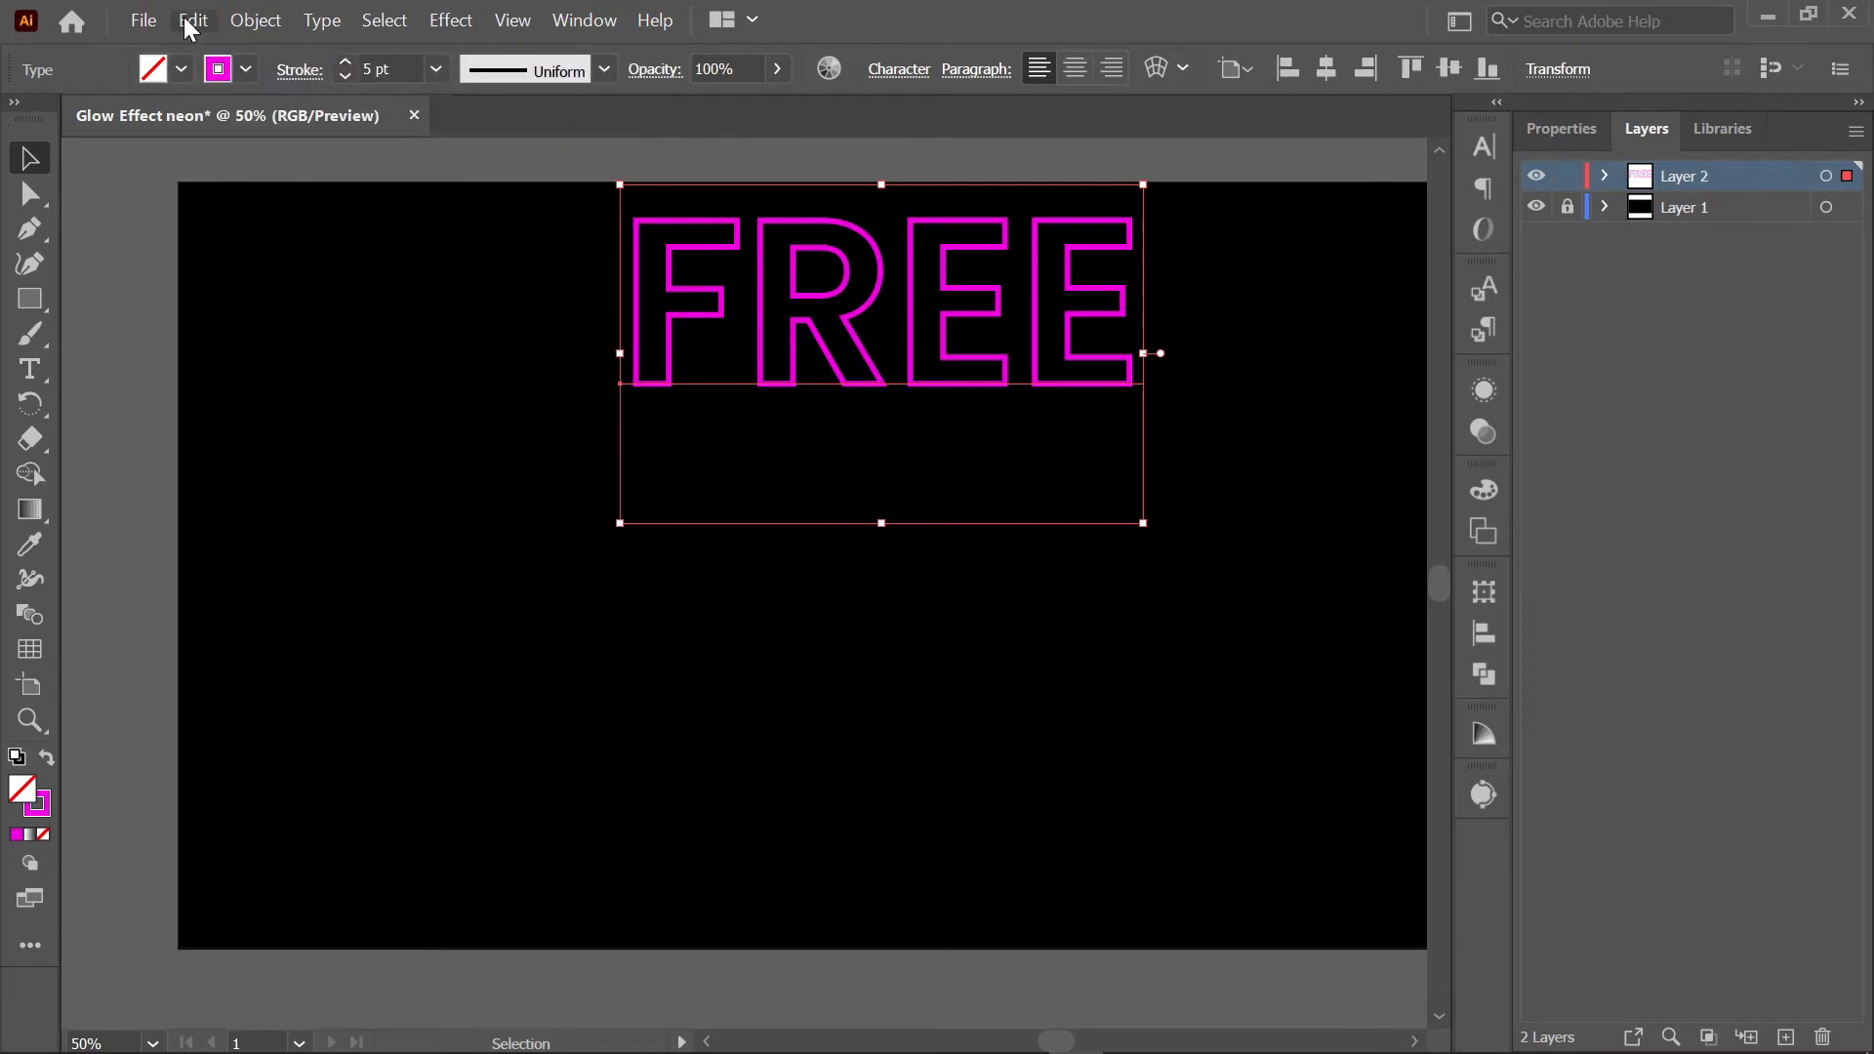
click(186, 18)
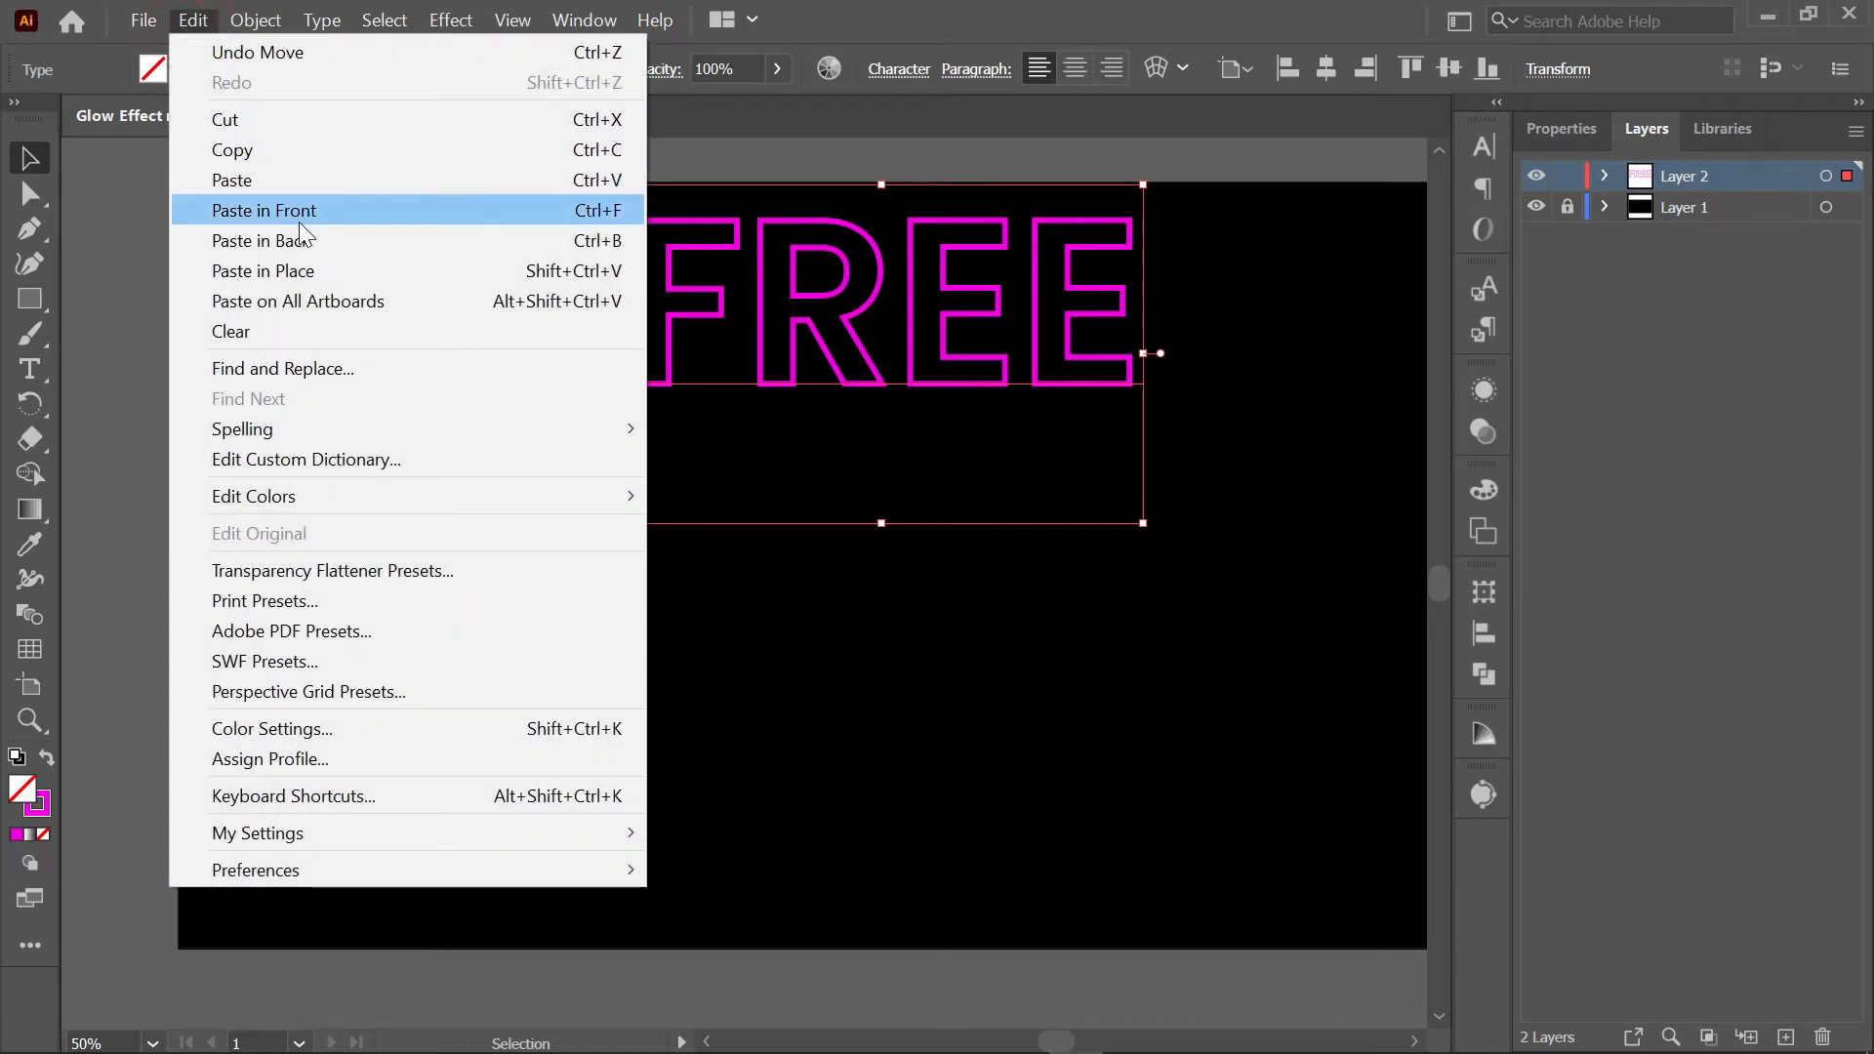
click(300, 223)
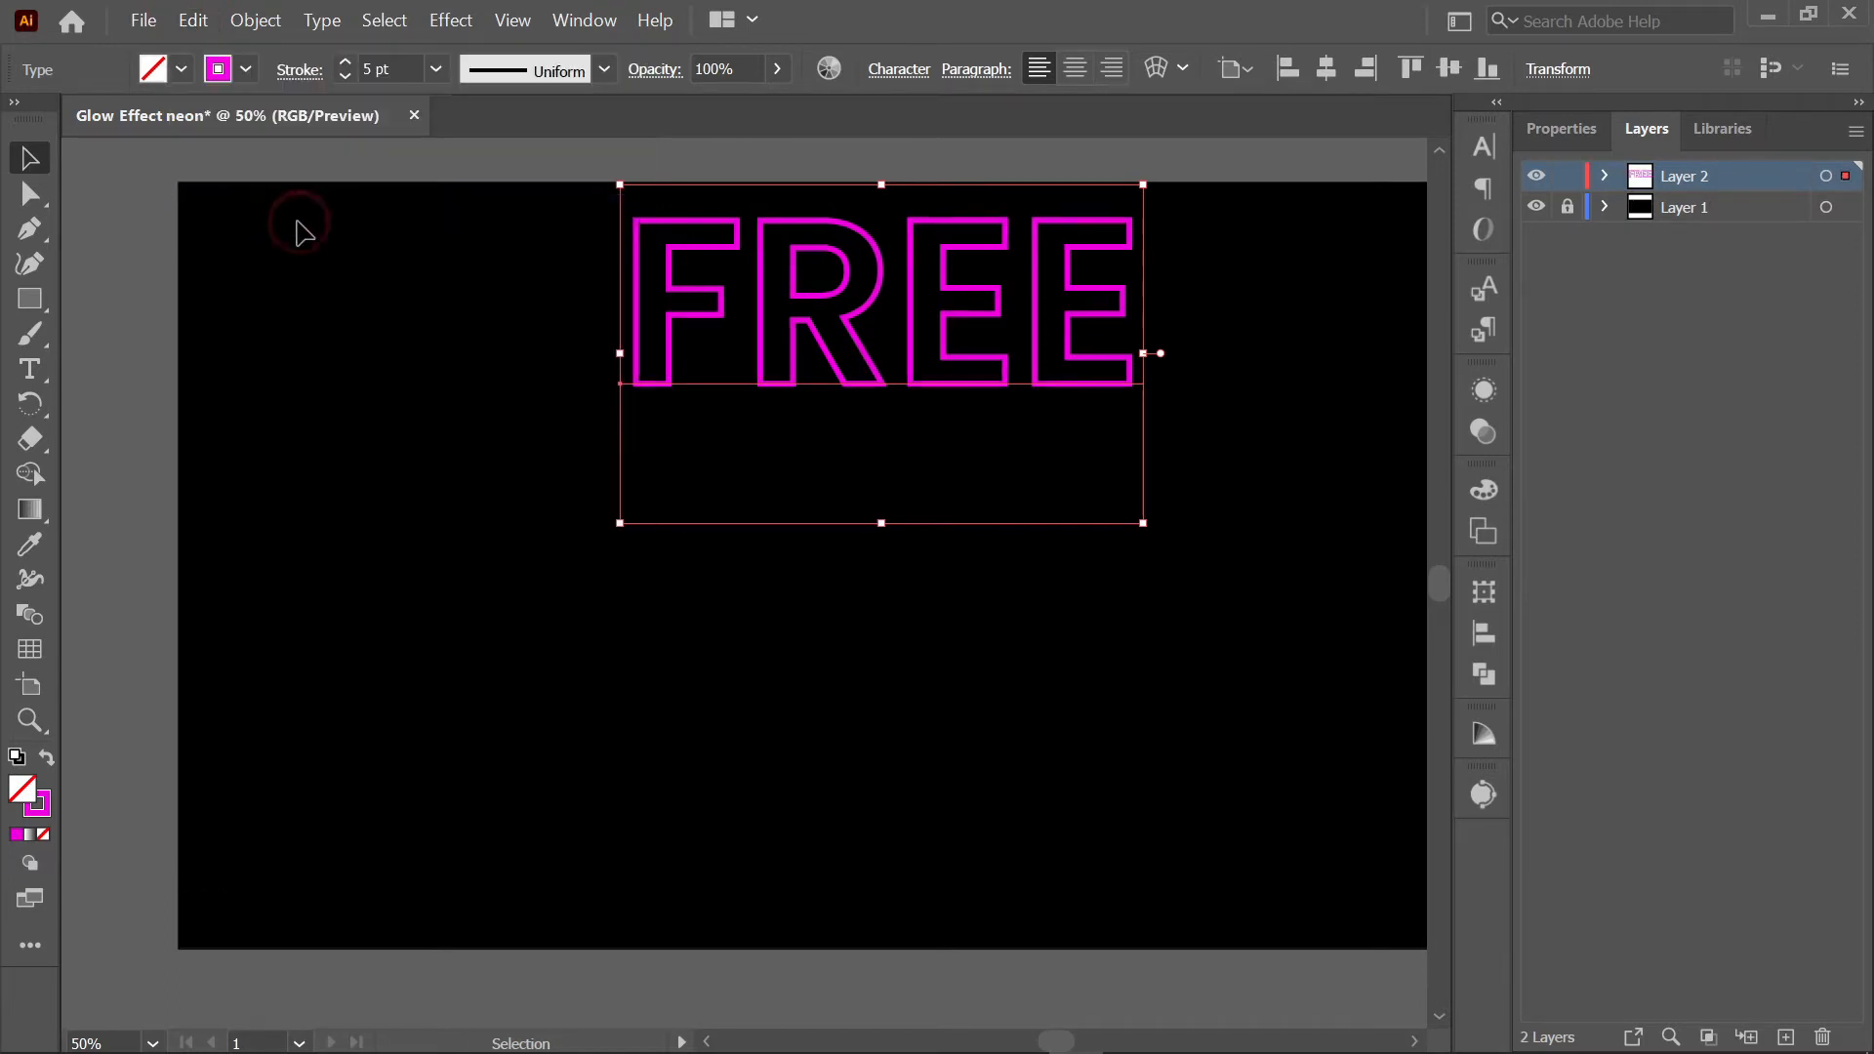
click(183, 28)
click(268, 144)
click(192, 35)
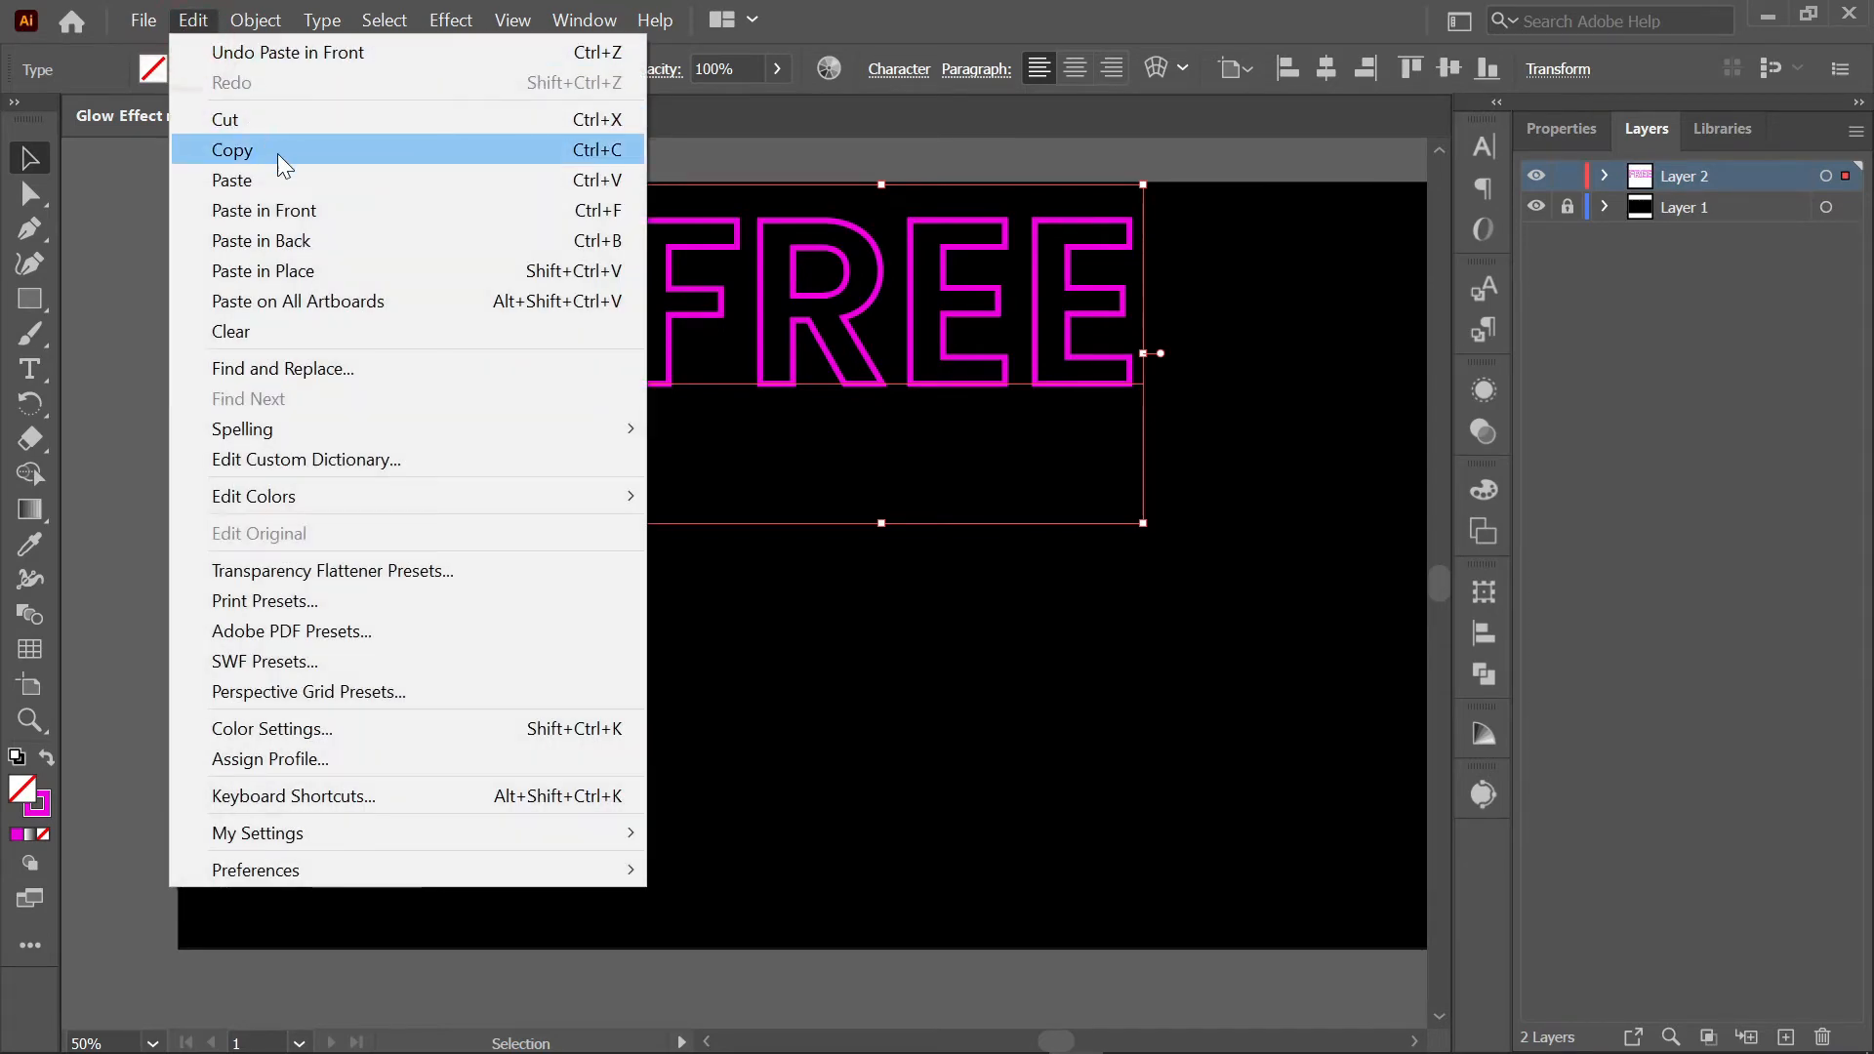
click(313, 207)
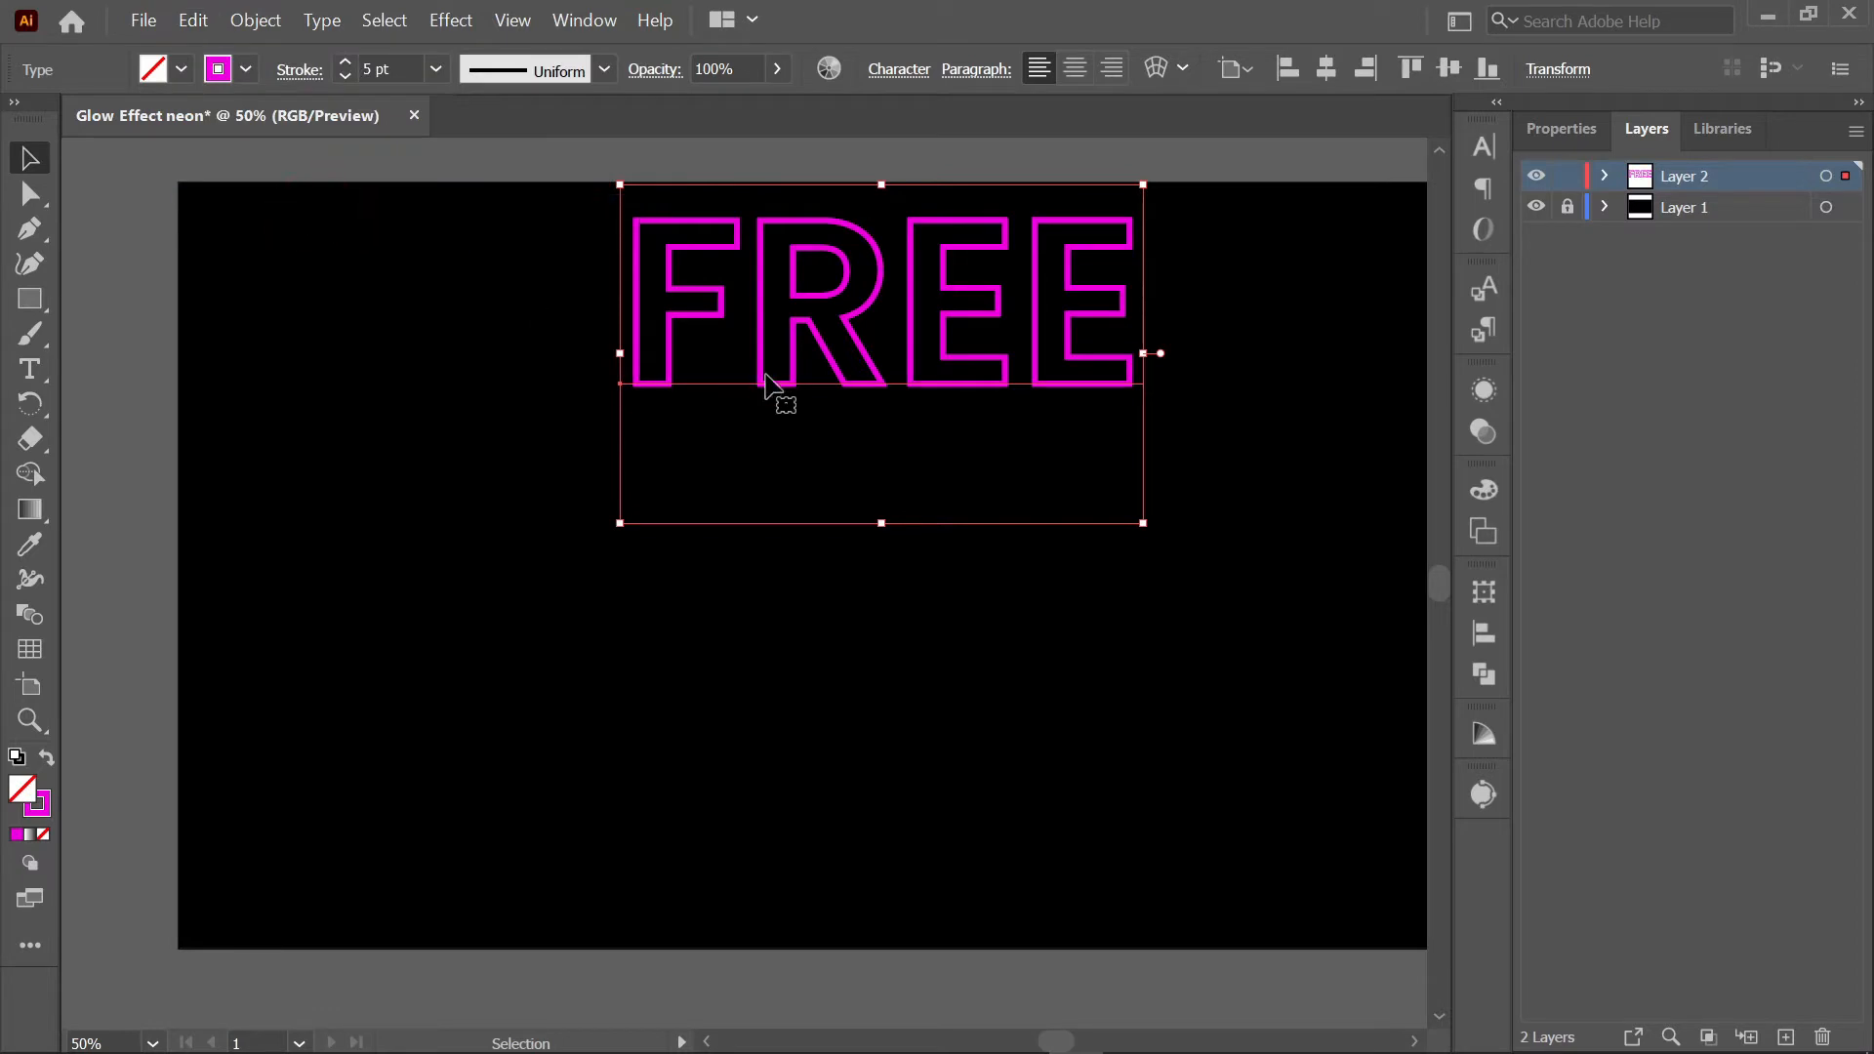
- Move one FREE copy directly below the original and the other below that, stacking three rows, and deselect
drag(857, 390, 849, 603)
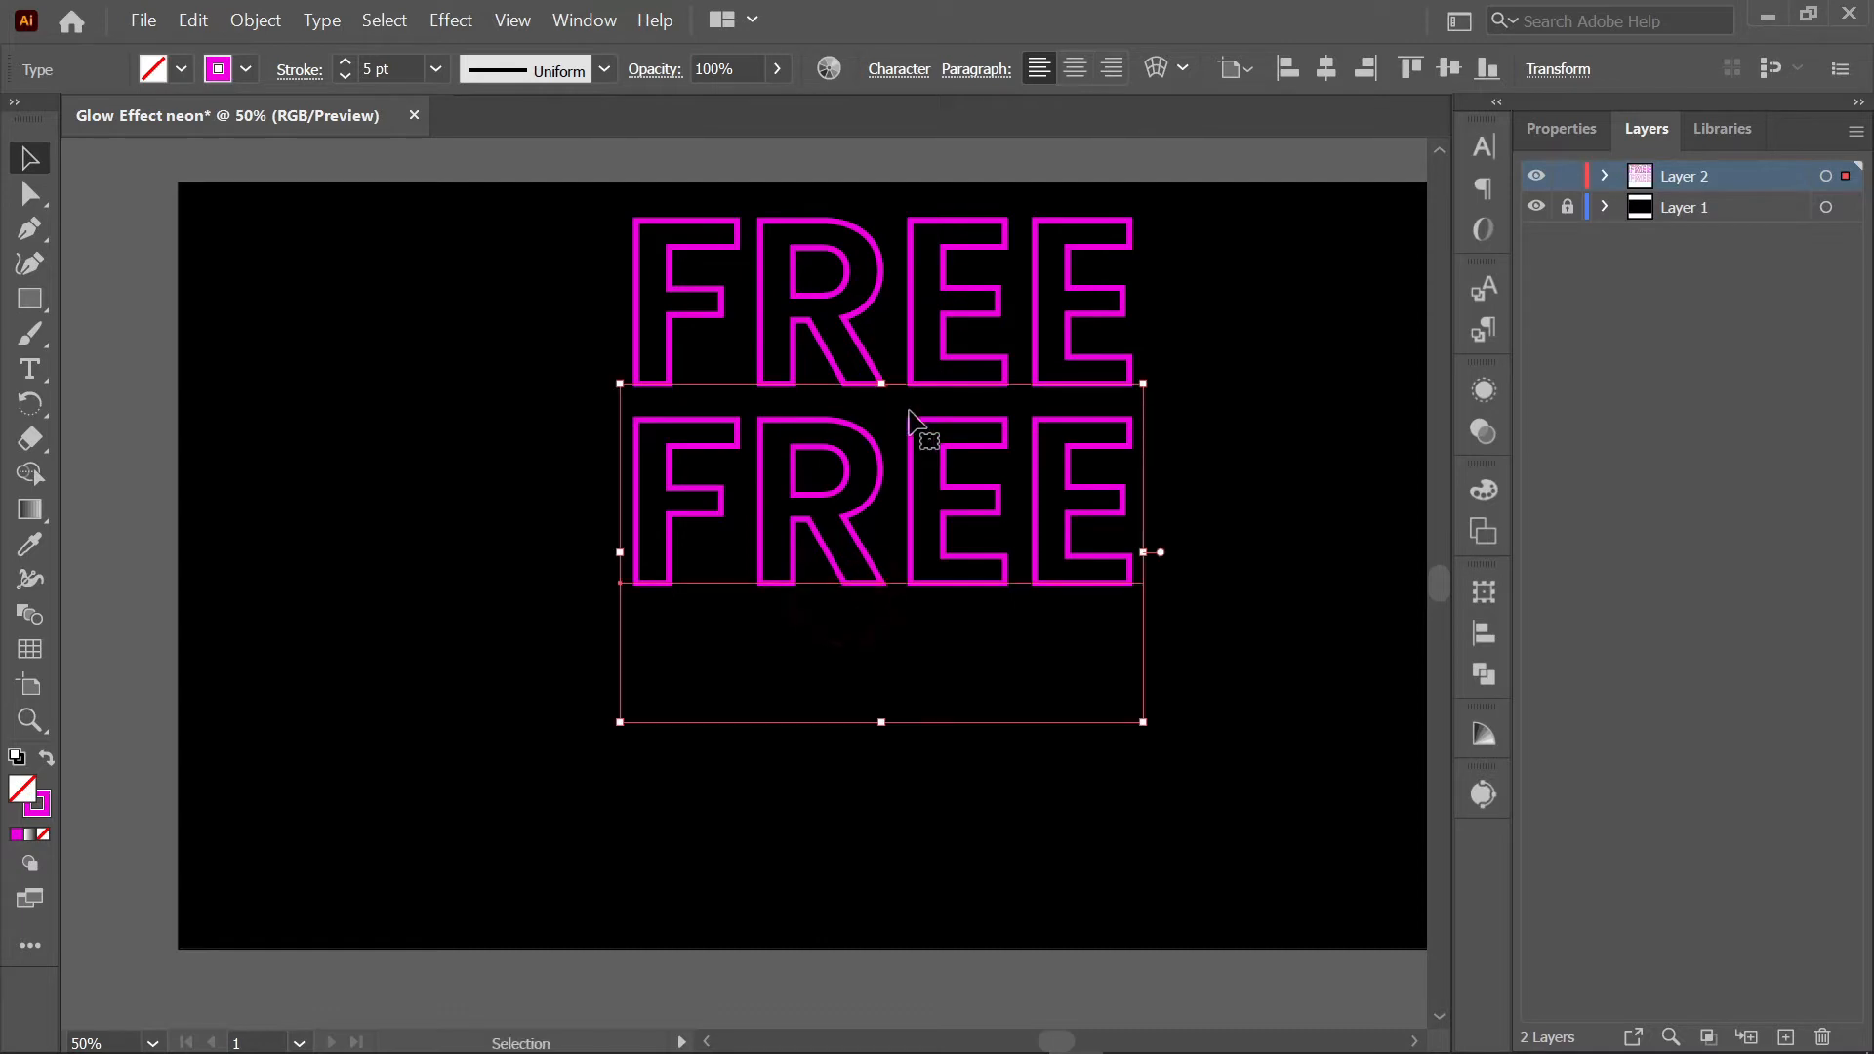
click(909, 362)
drag(904, 347, 908, 754)
click(1220, 430)
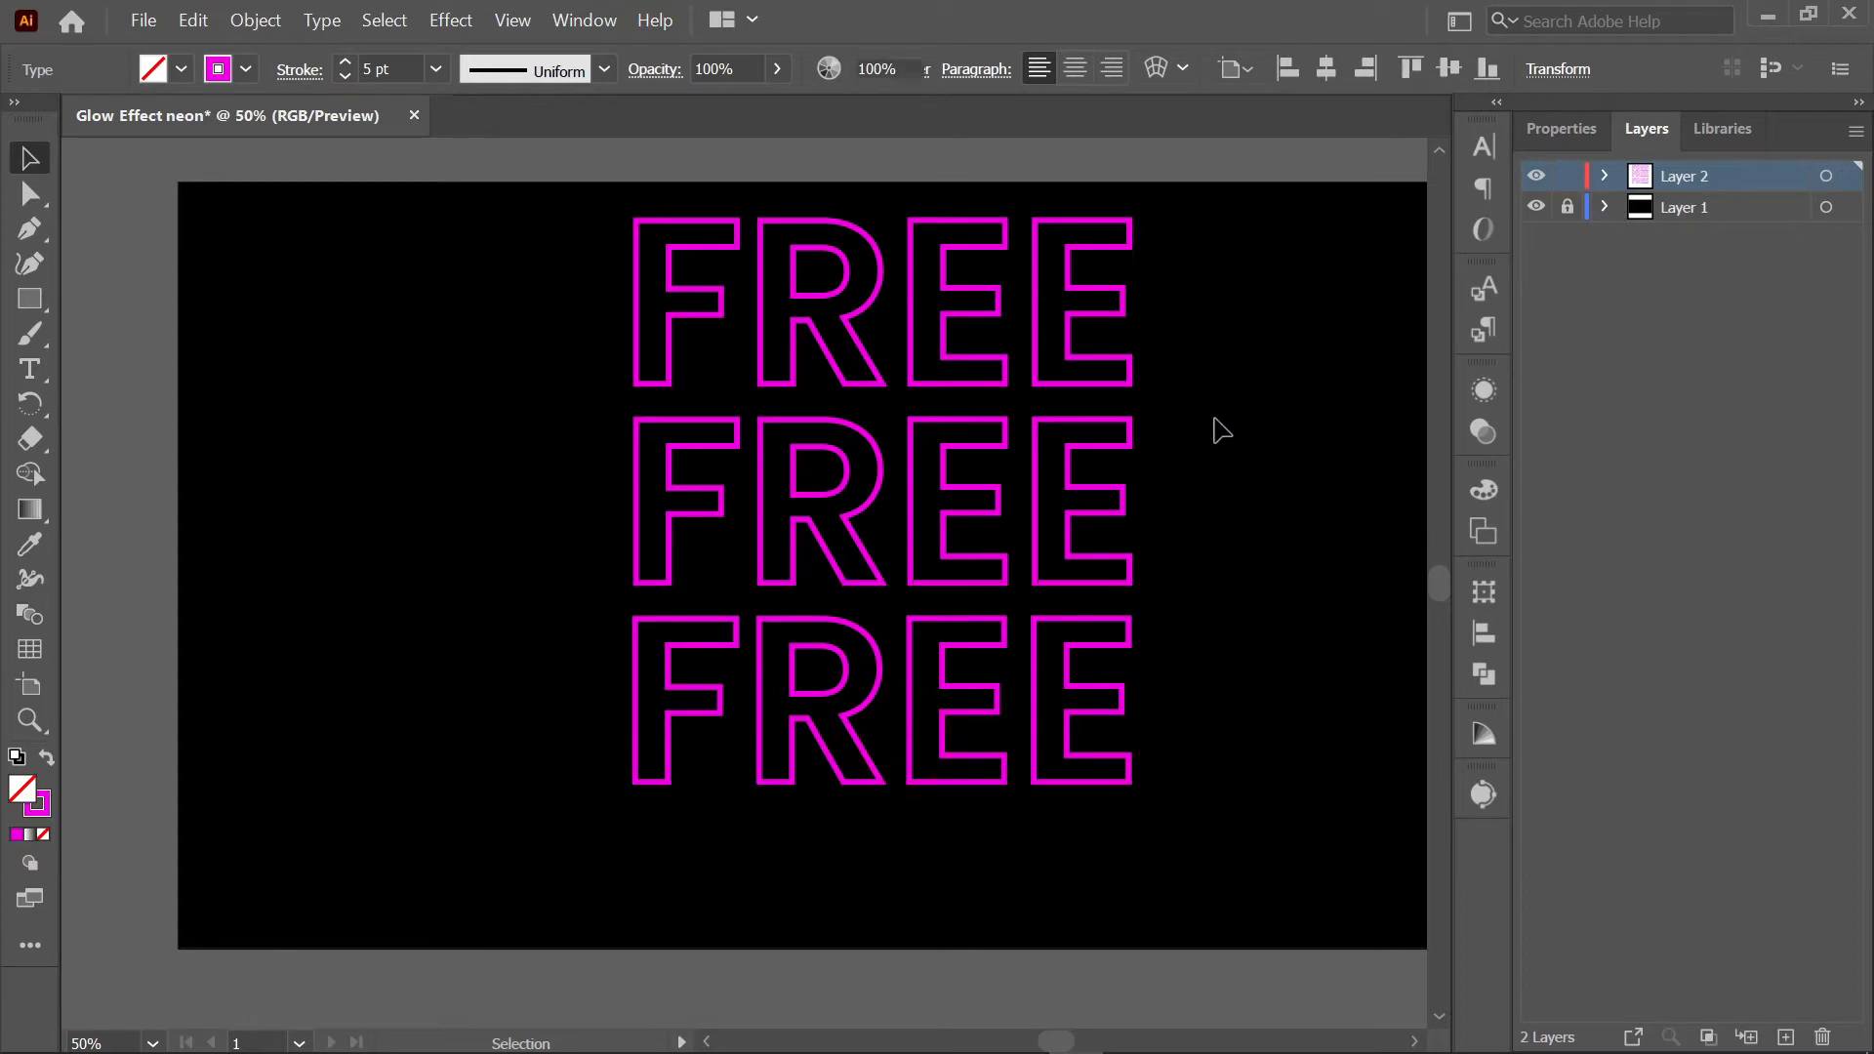
click(1088, 331)
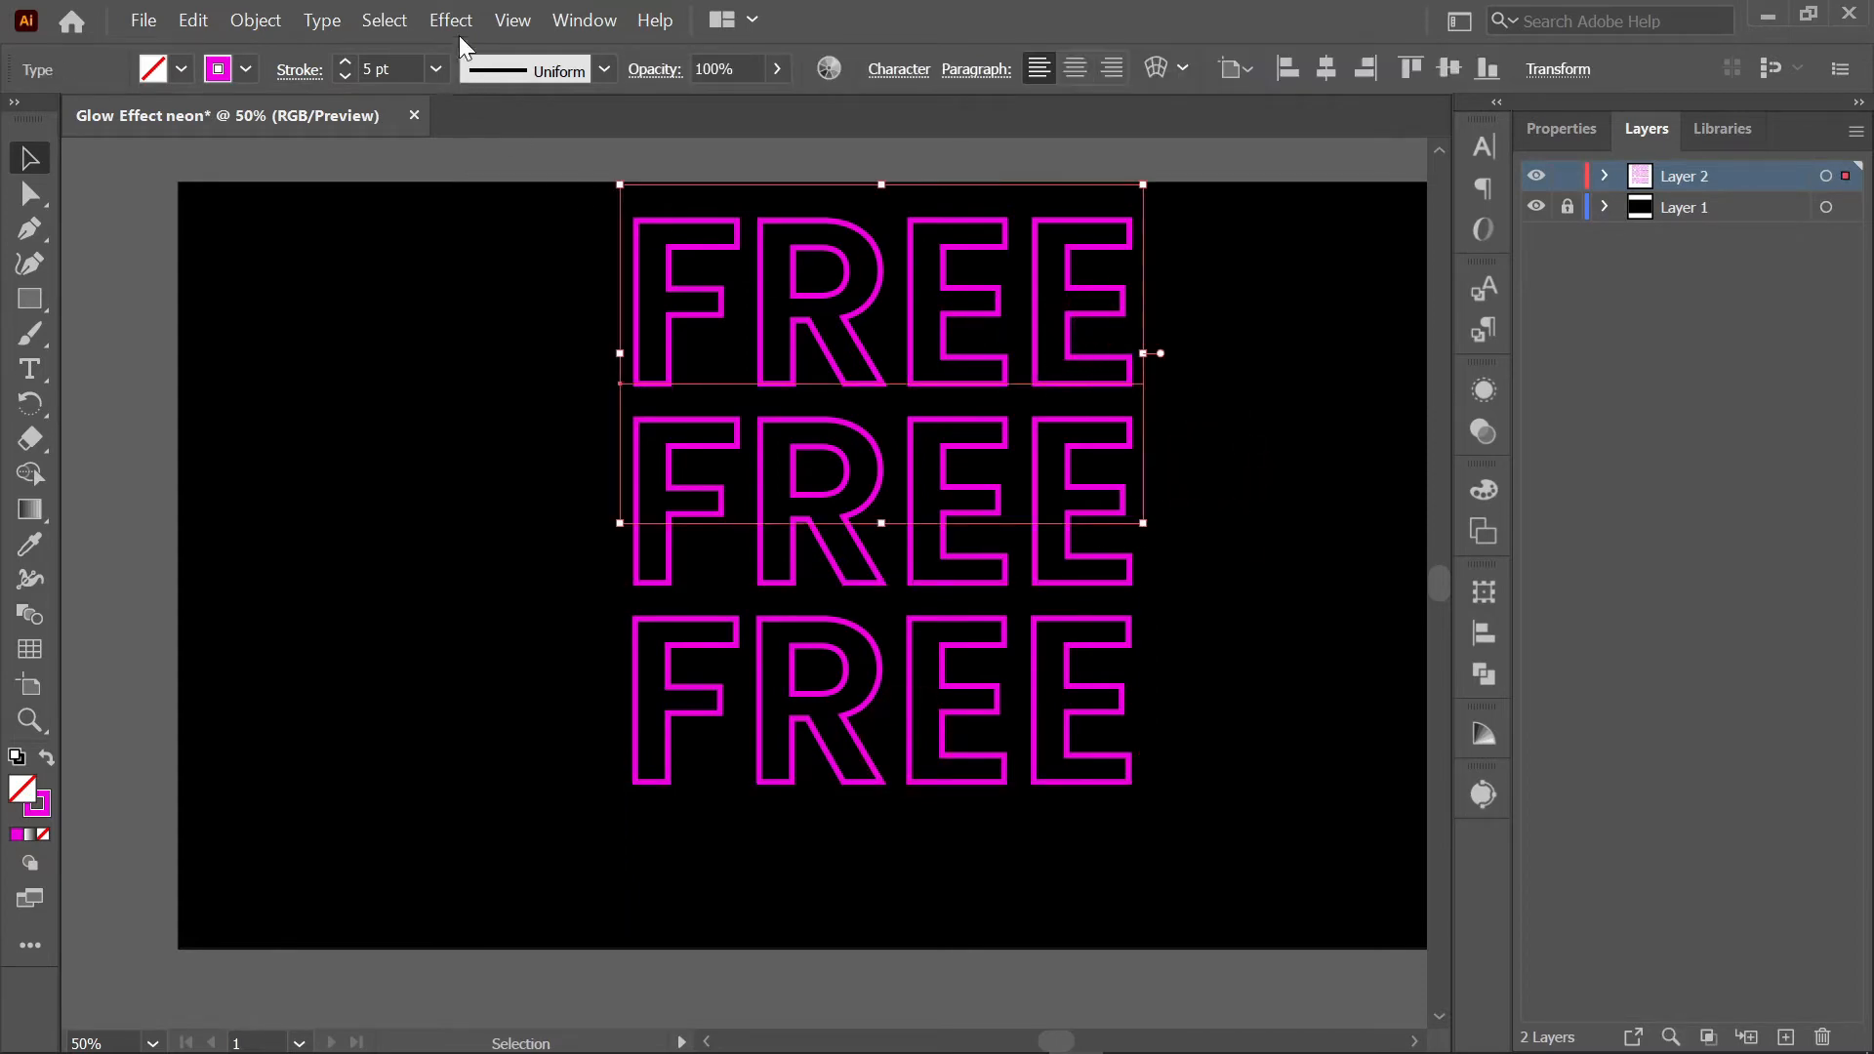
click(1259, 378)
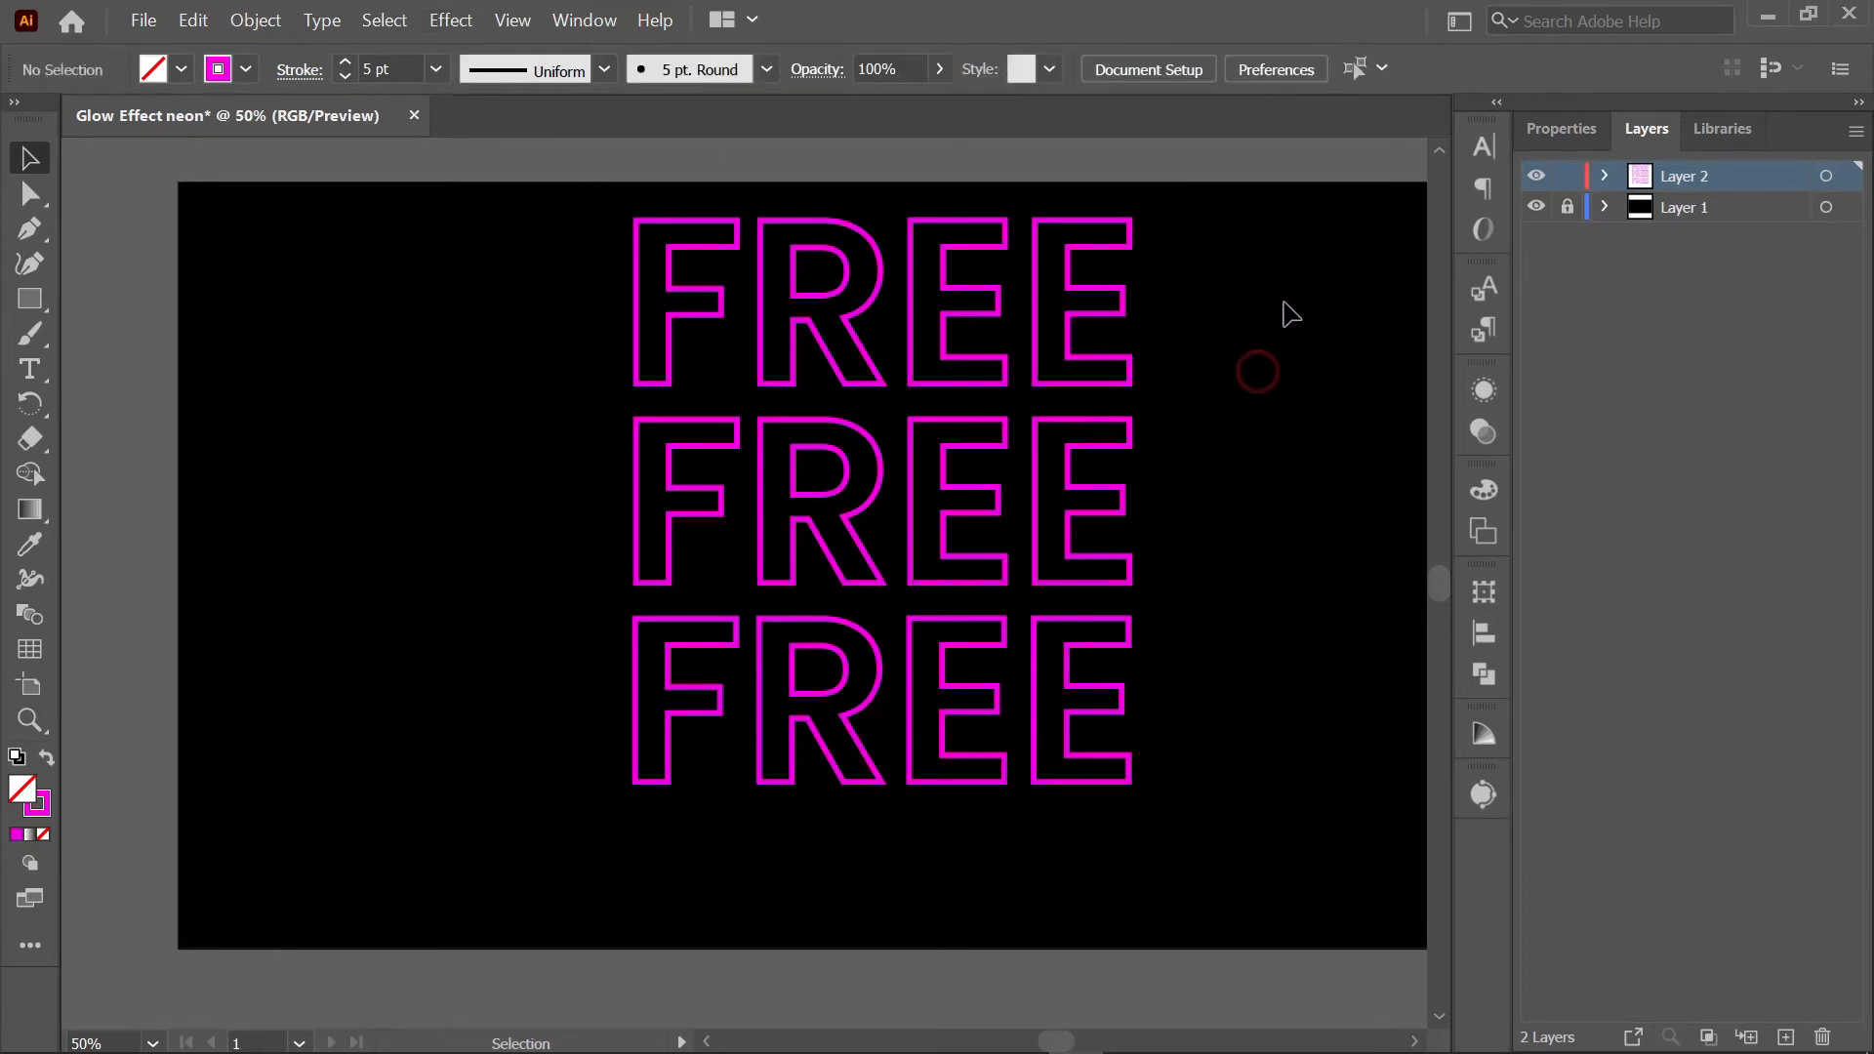
drag(1279, 313, 663, 475)
click(667, 479)
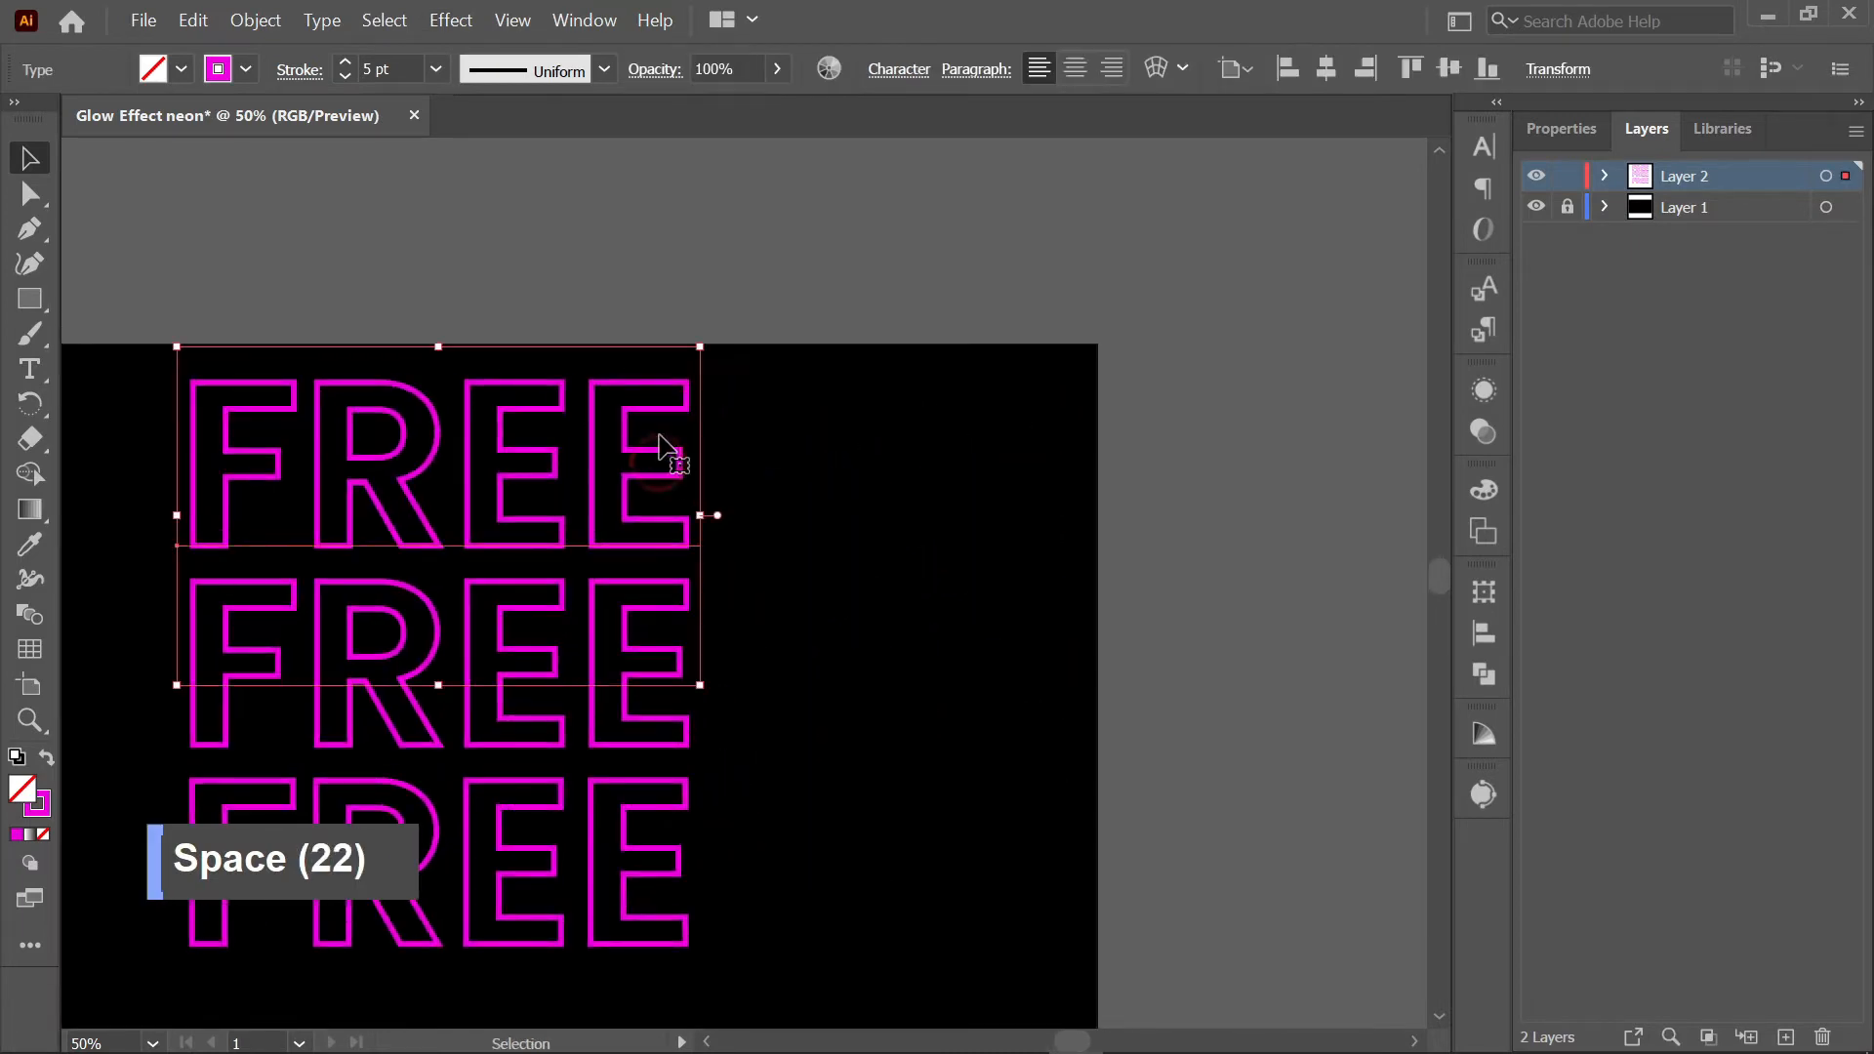
click(556, 205)
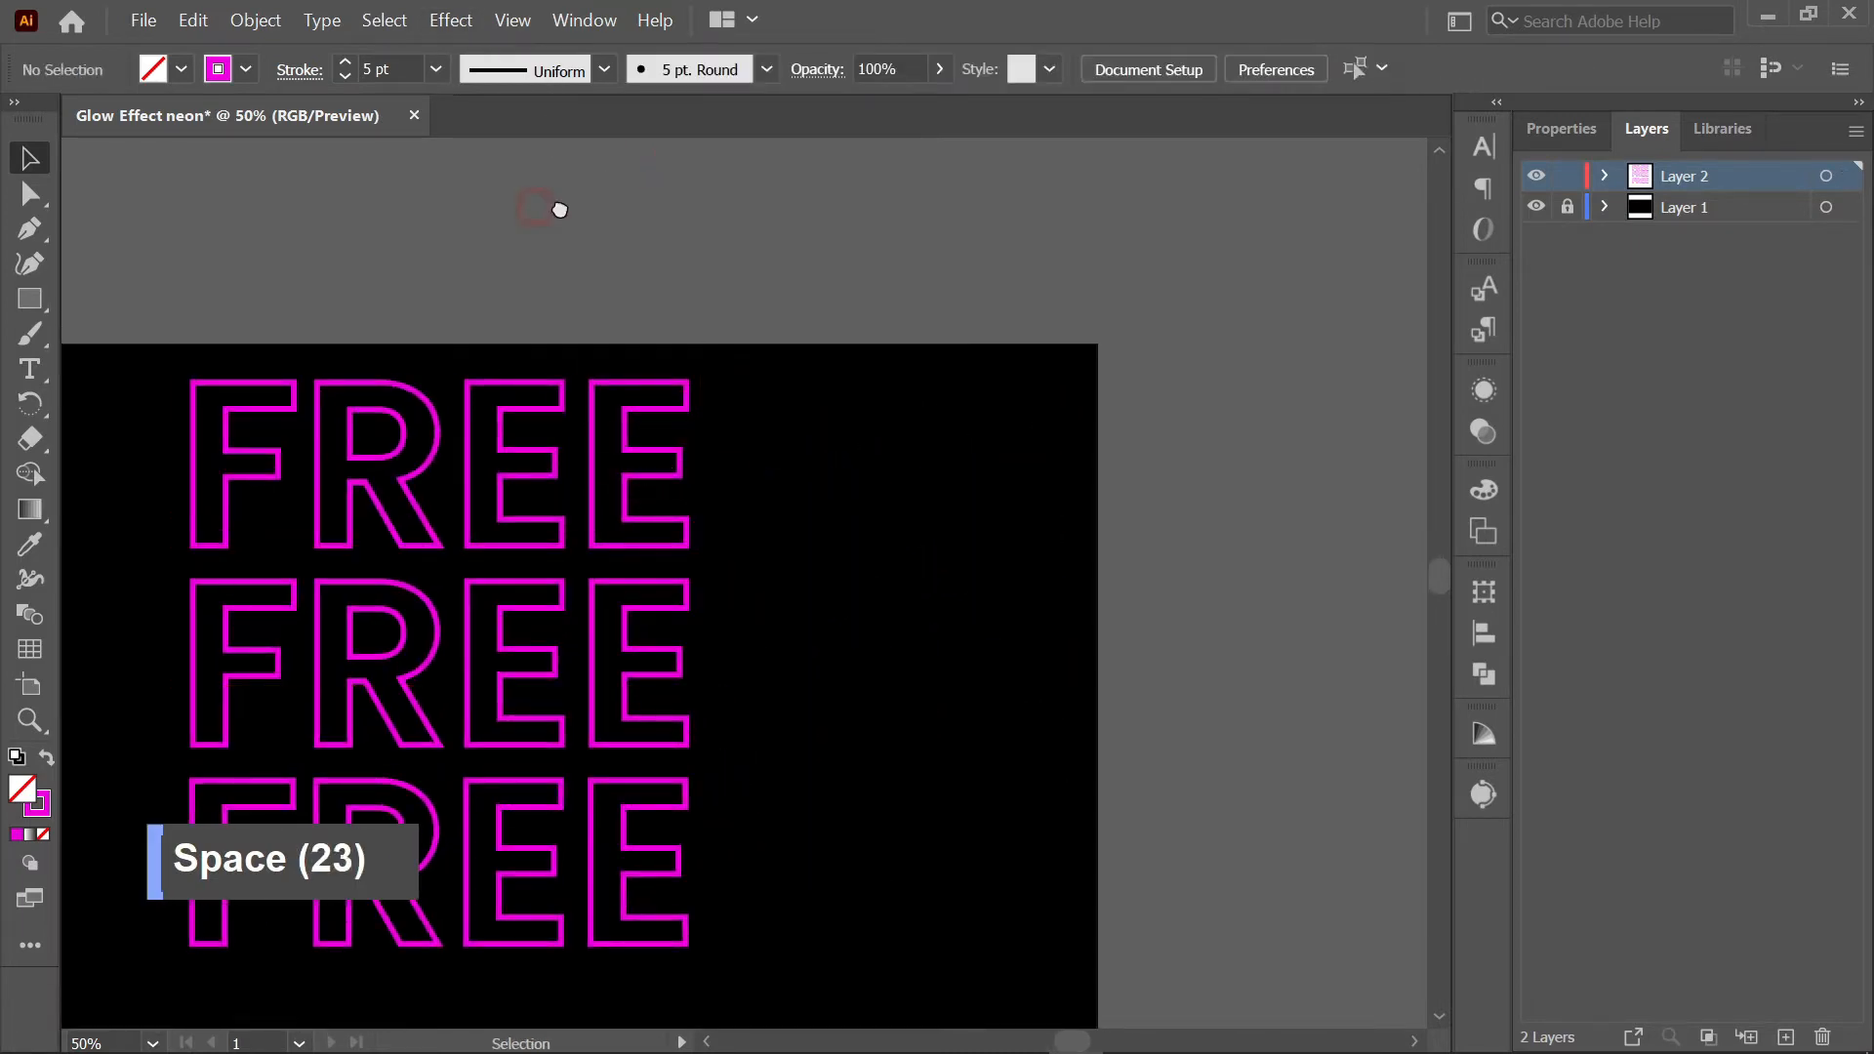
drag(556, 205, 1074, 171)
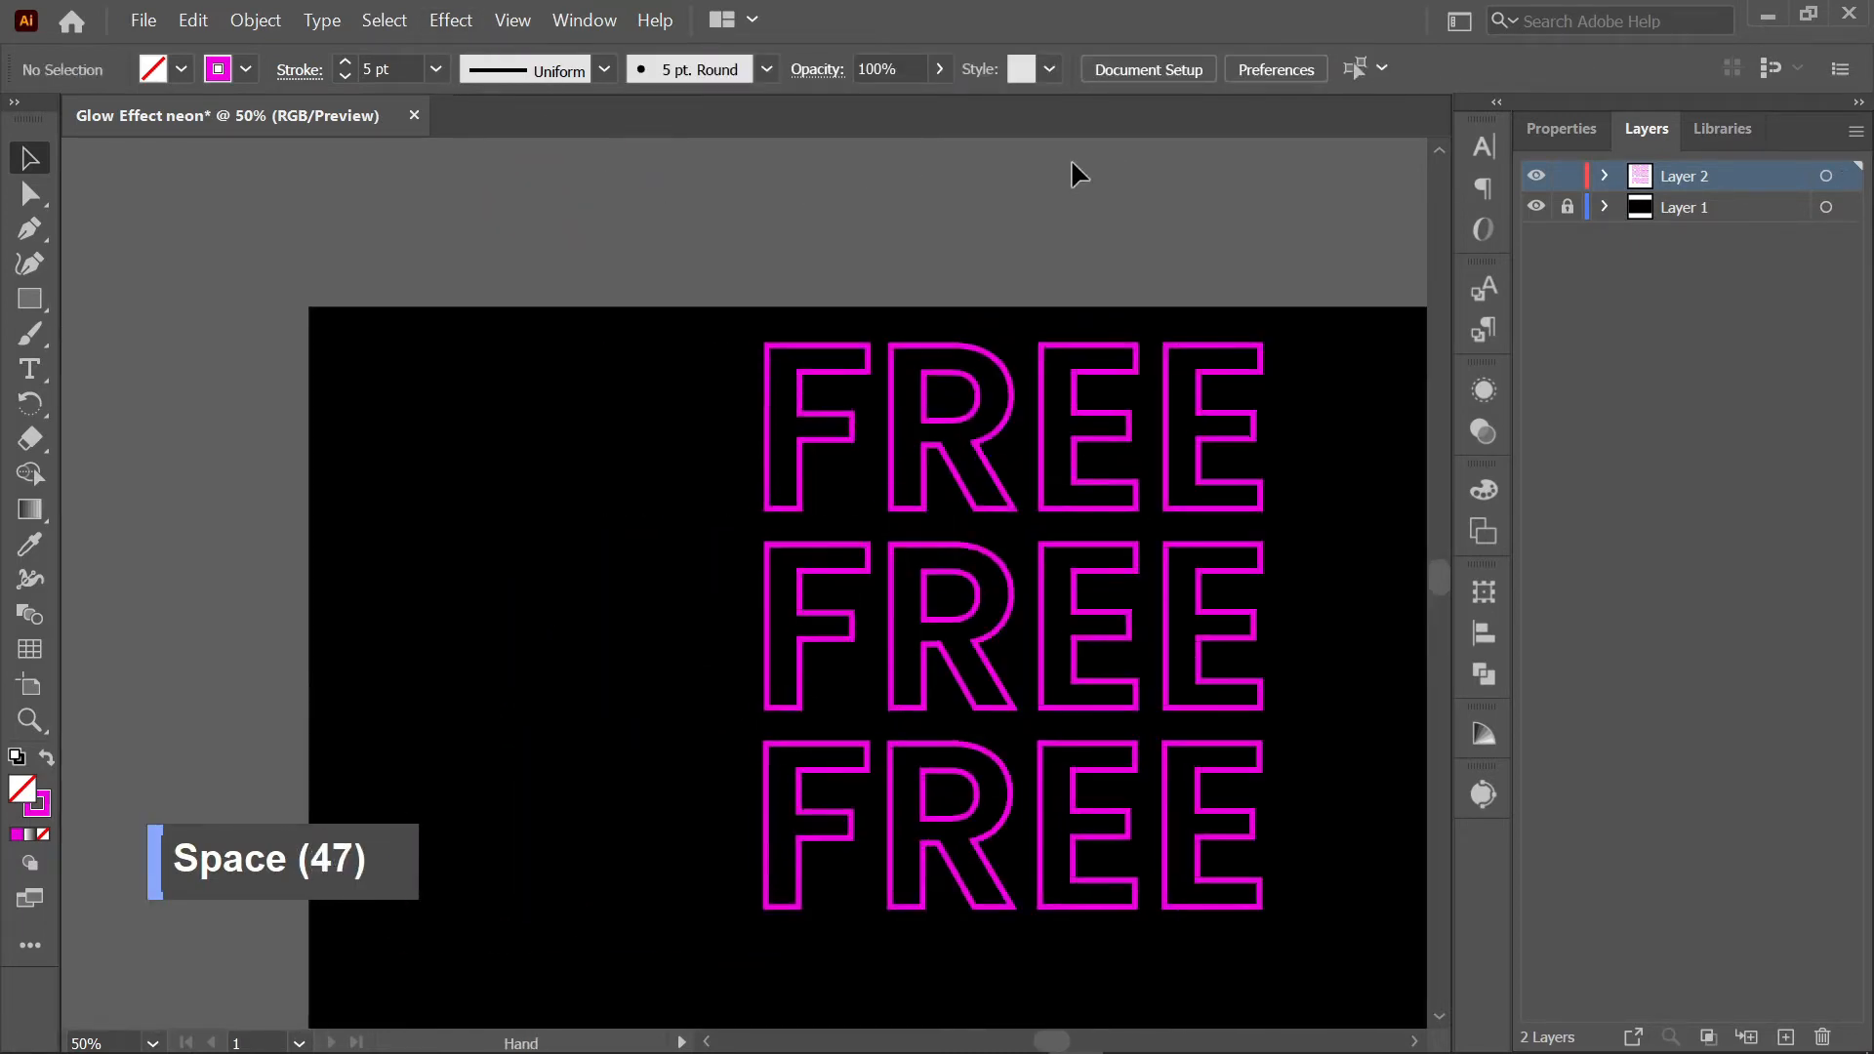
- Start an Outer Glow effect from the Illustrator Stylize effects on the top FREE text, with its mode set to Normal
click(776, 349)
click(468, 21)
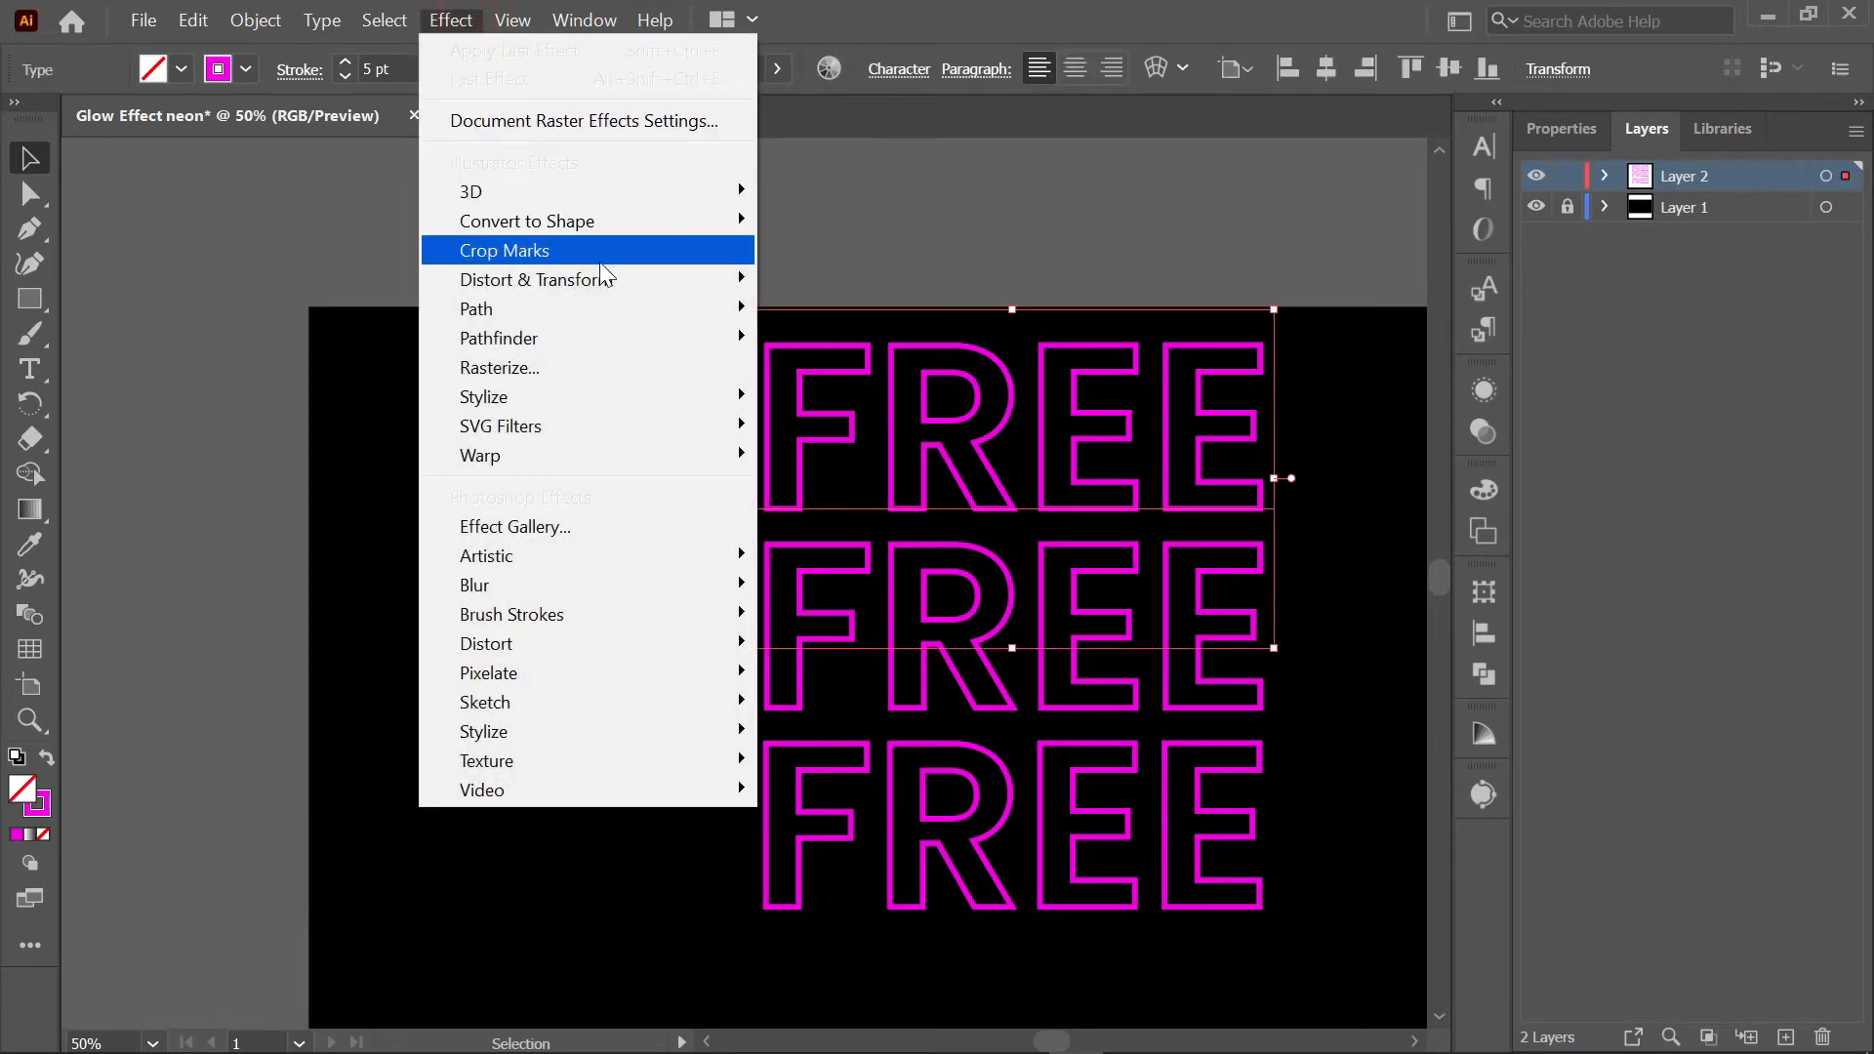
mouse_move(685, 396)
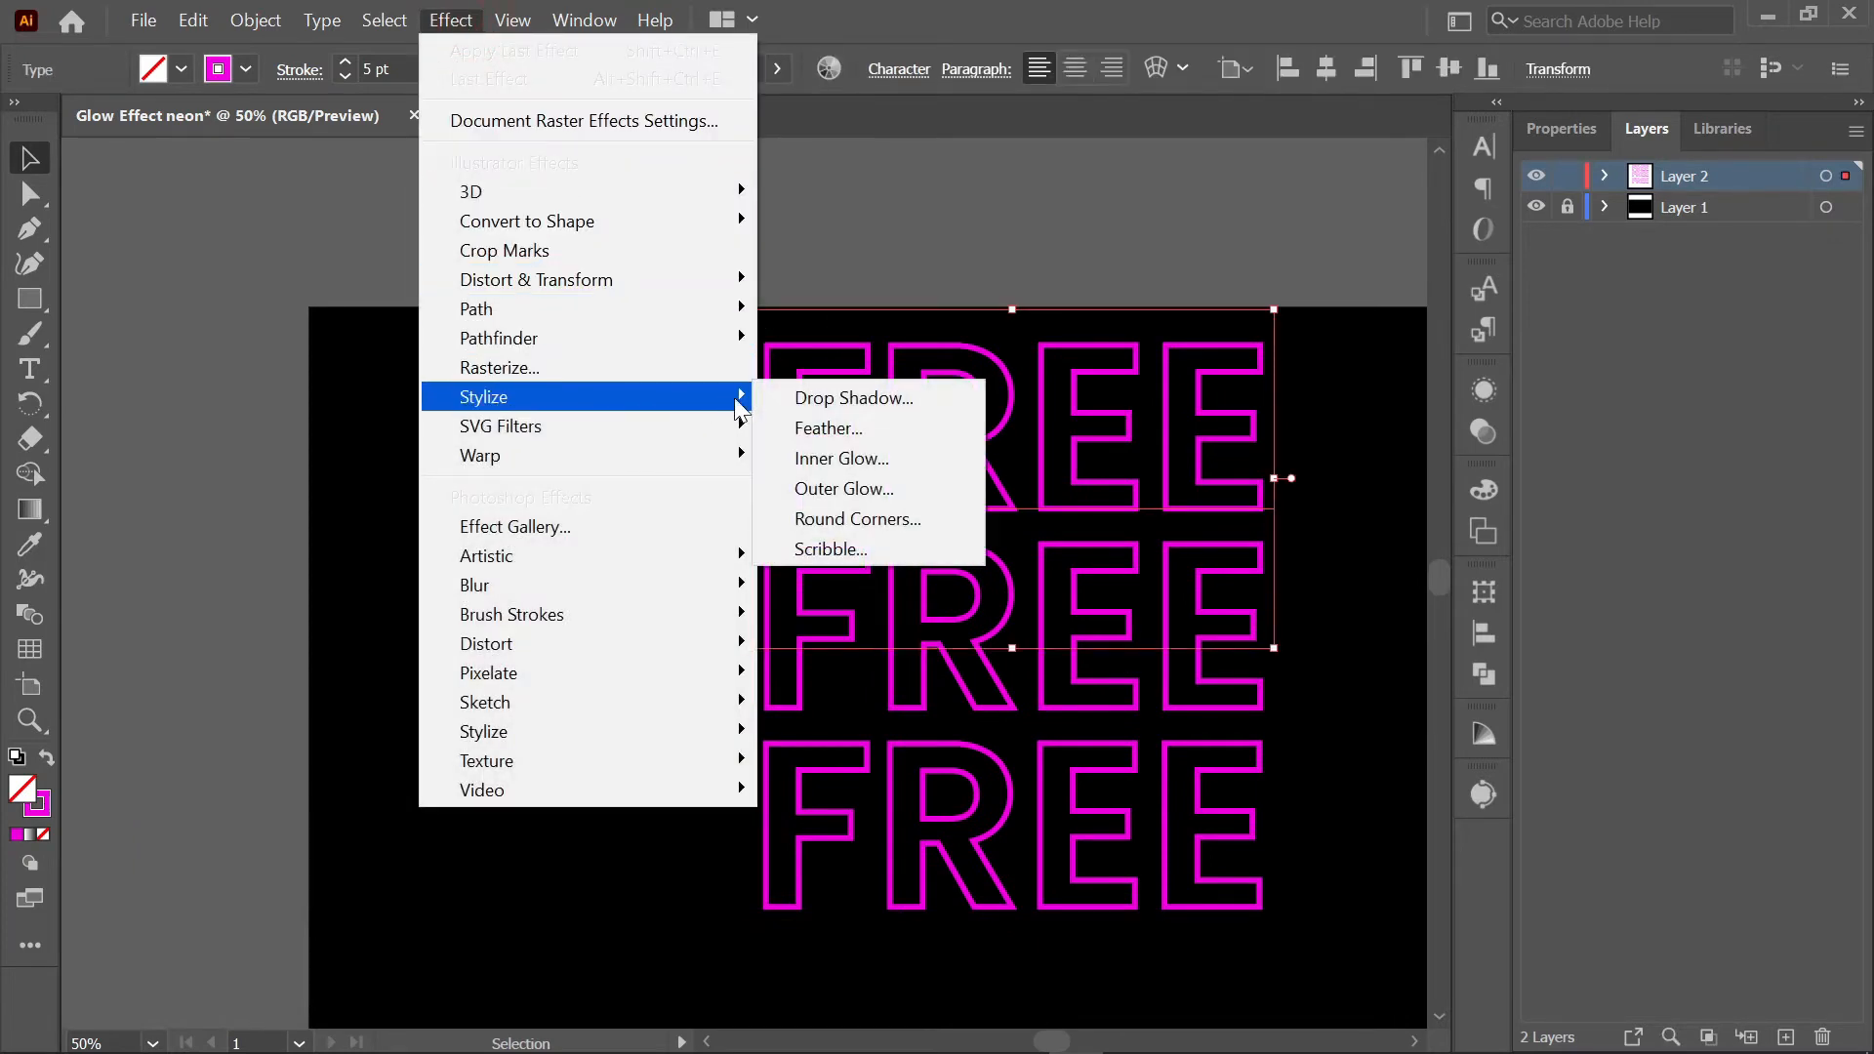
click(814, 483)
drag(1143, 434, 416, 257)
click(471, 314)
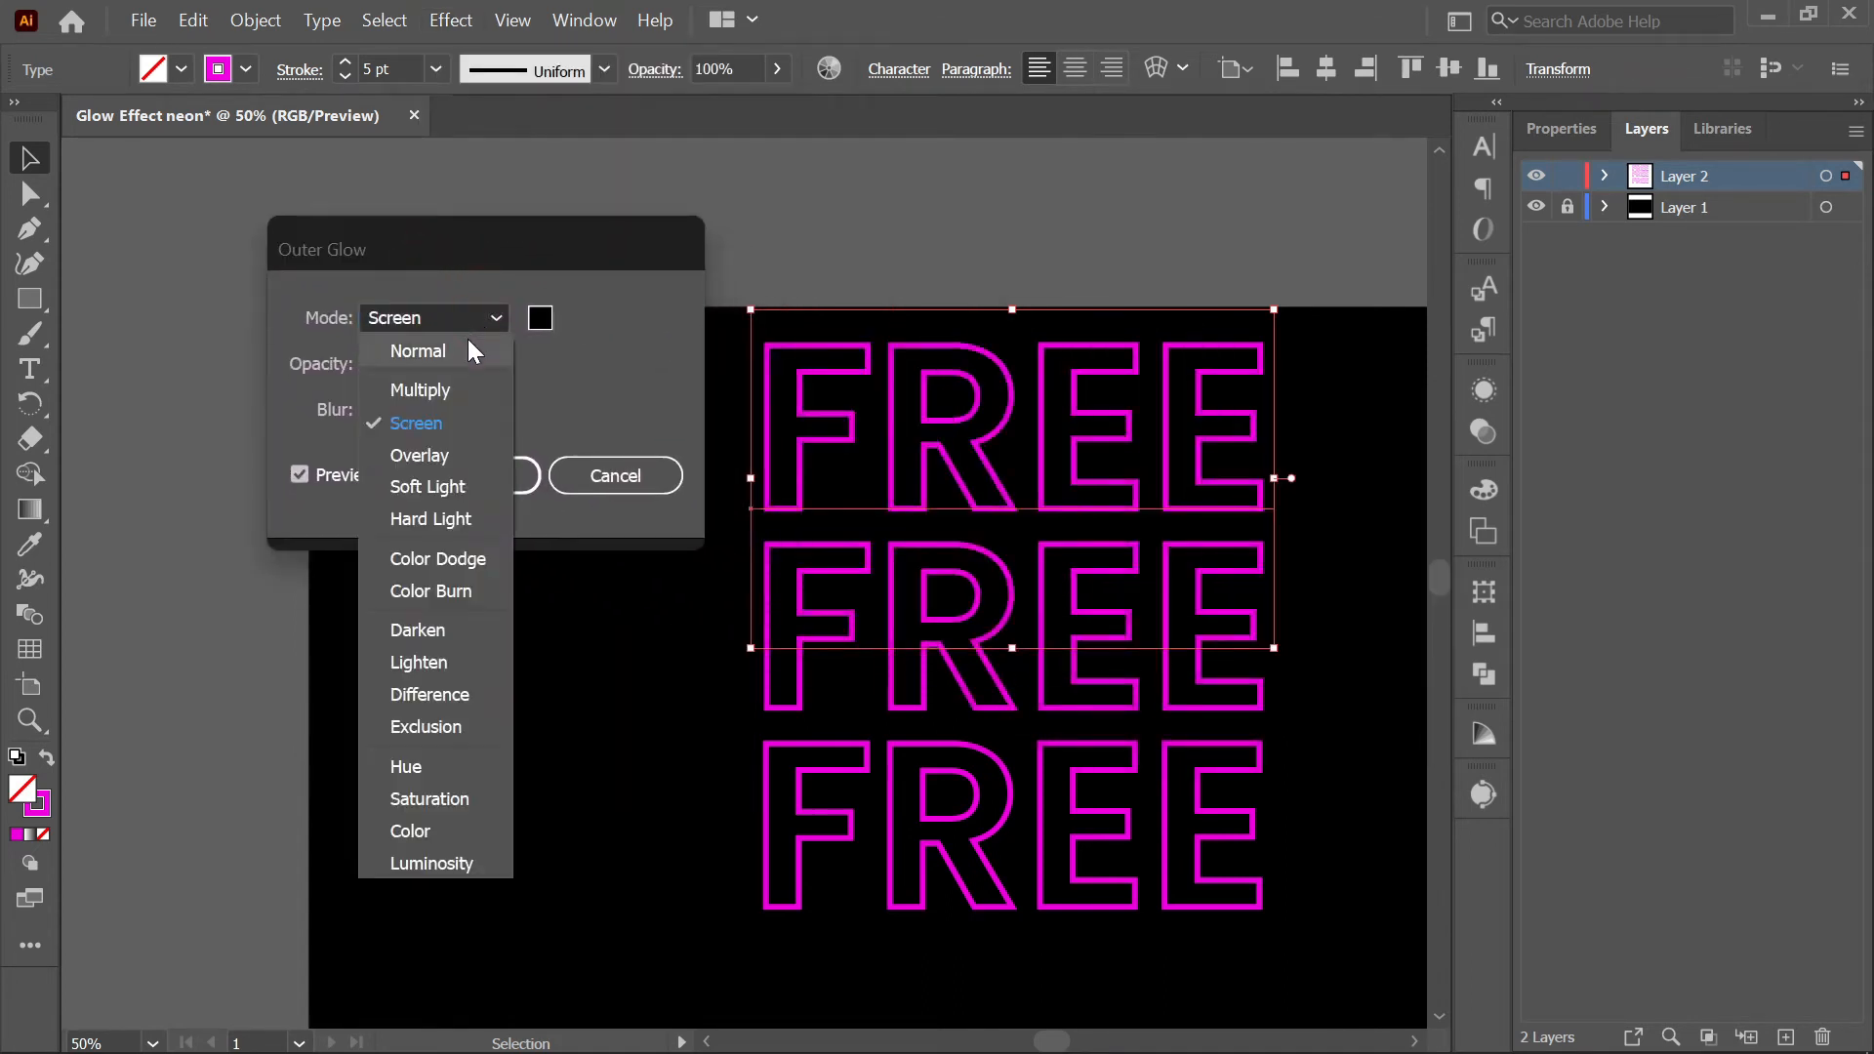
click(466, 338)
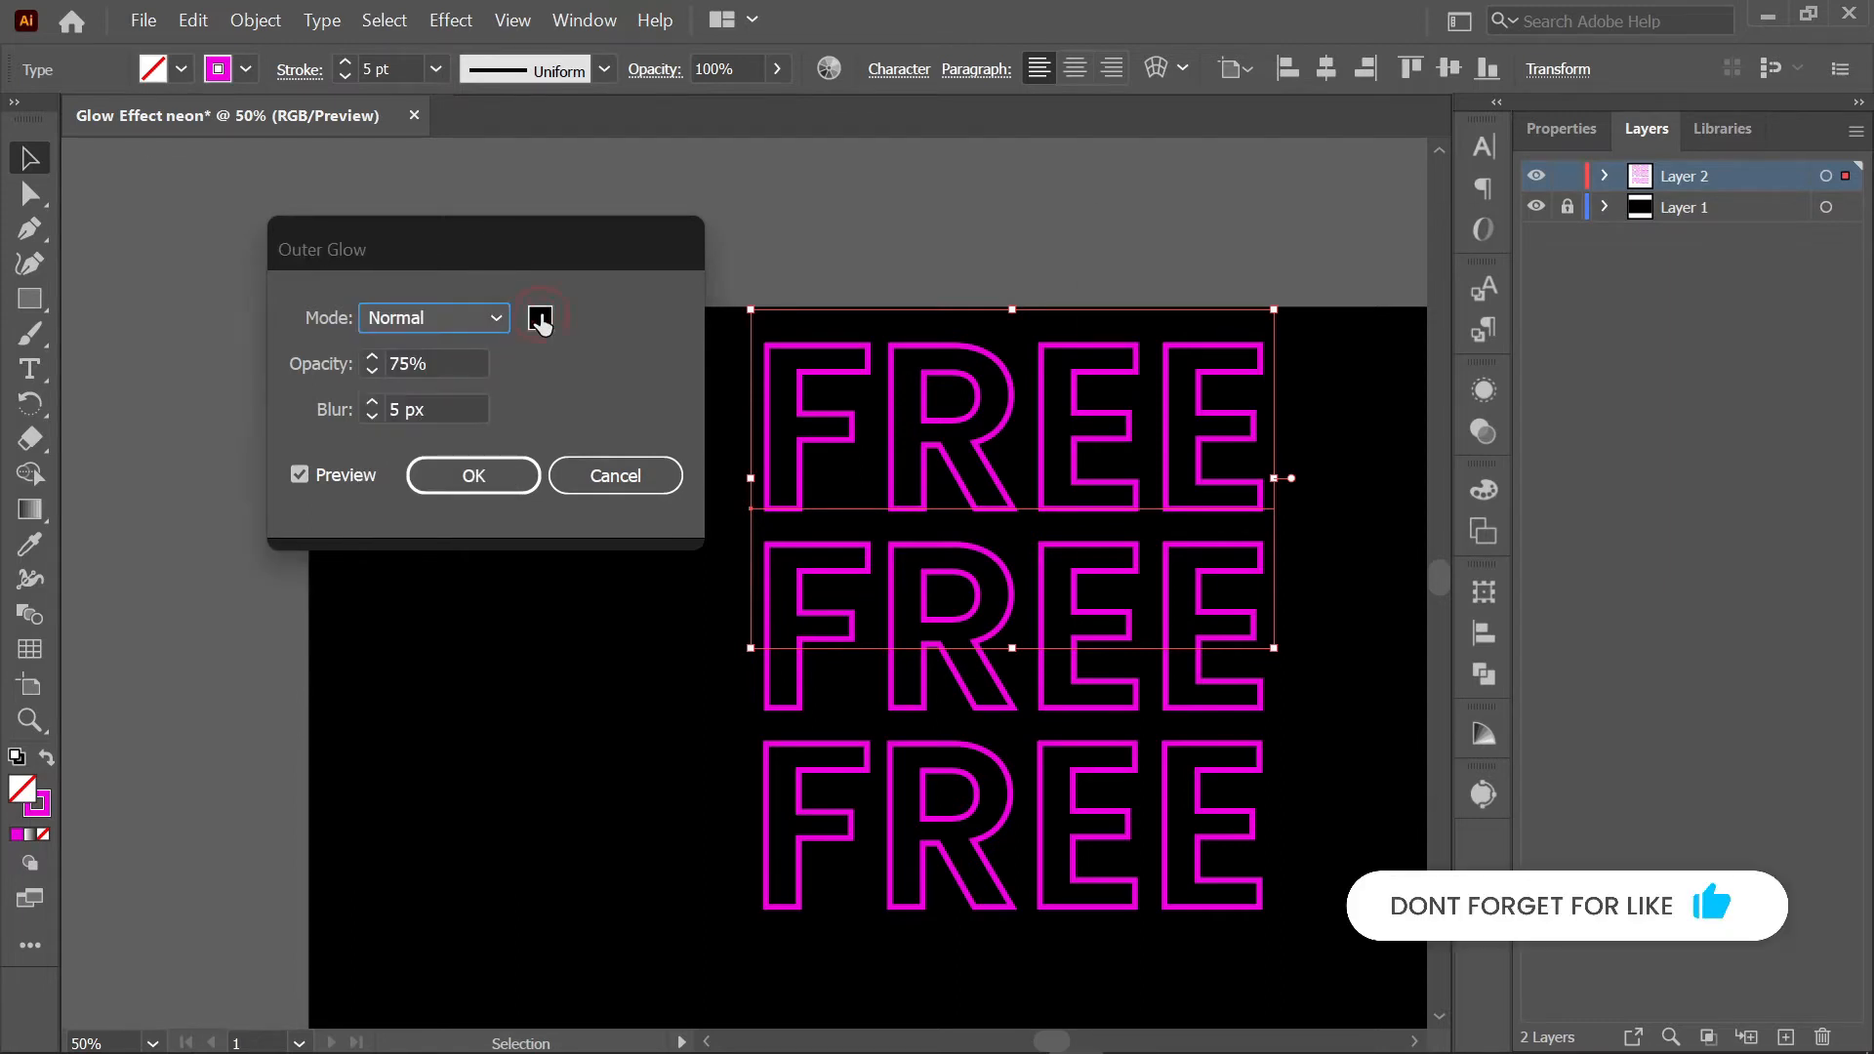
- Set the outer glow color to magenta, hex ED00E7
click(540, 319)
drag(1677, 675, 1540, 637)
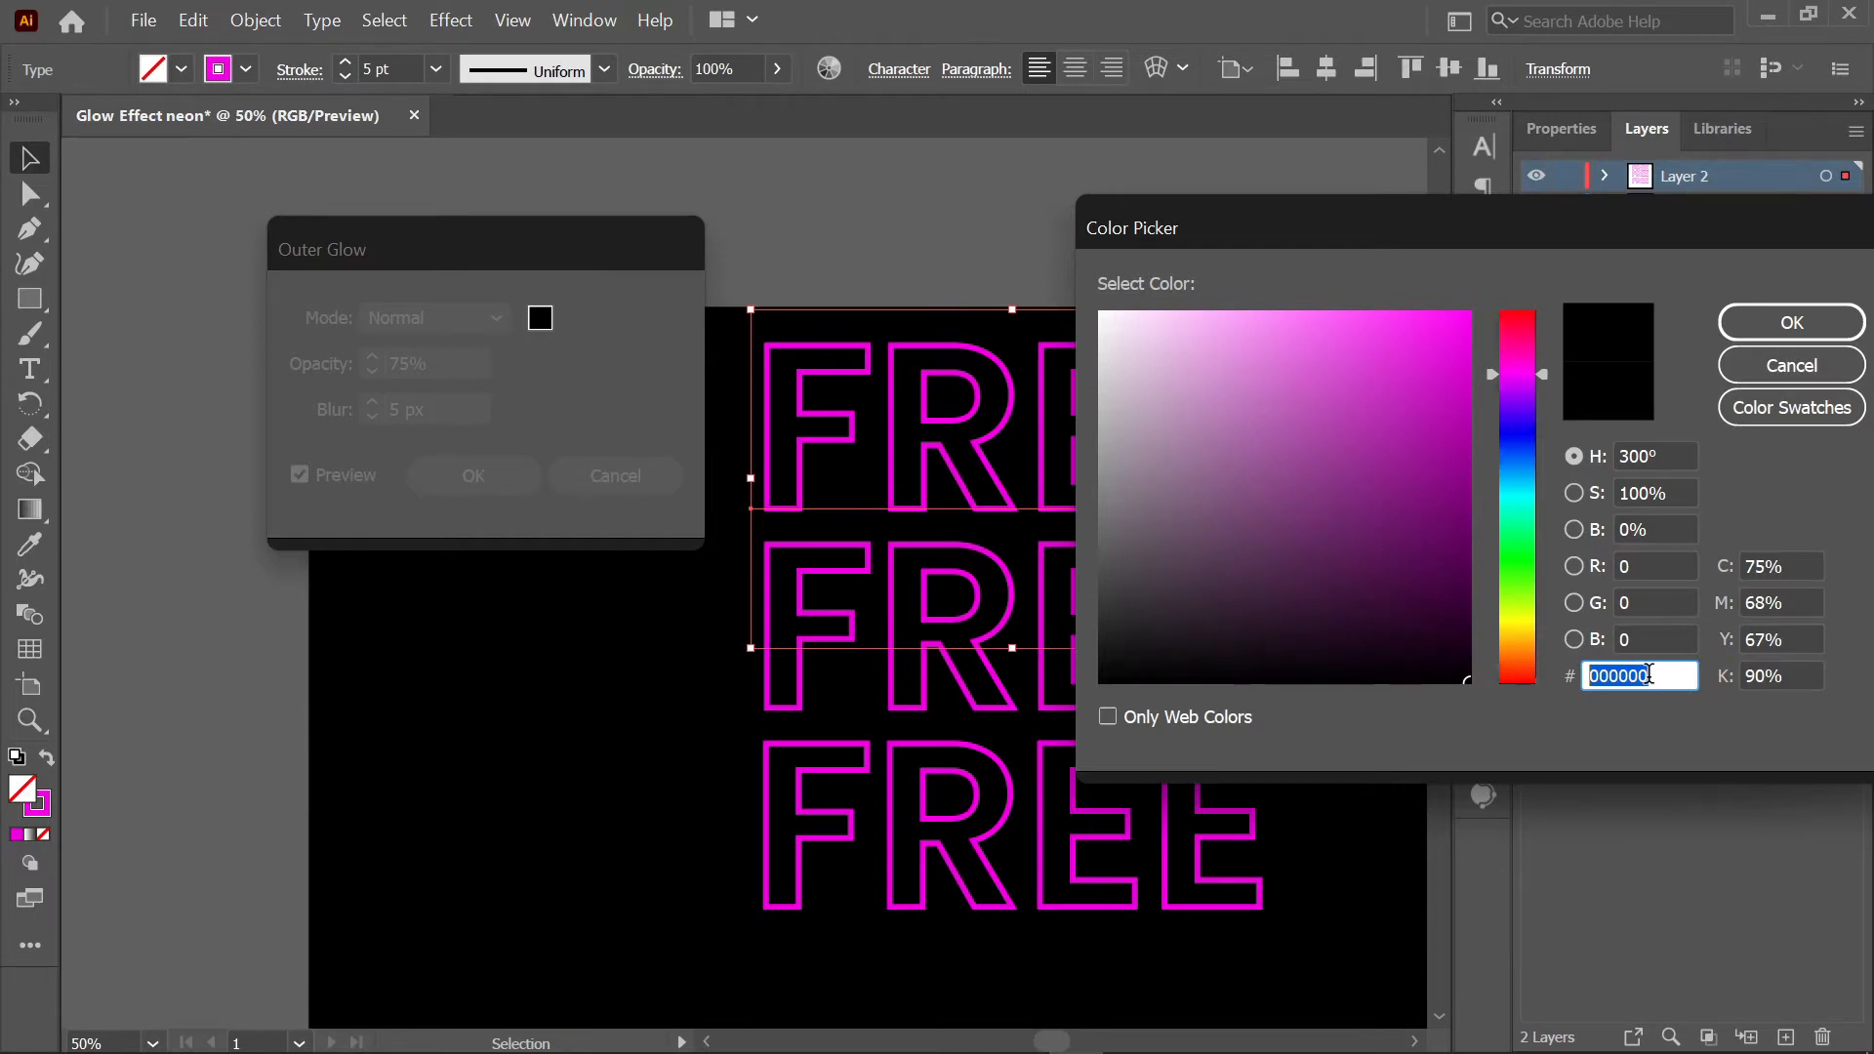
text(F6)
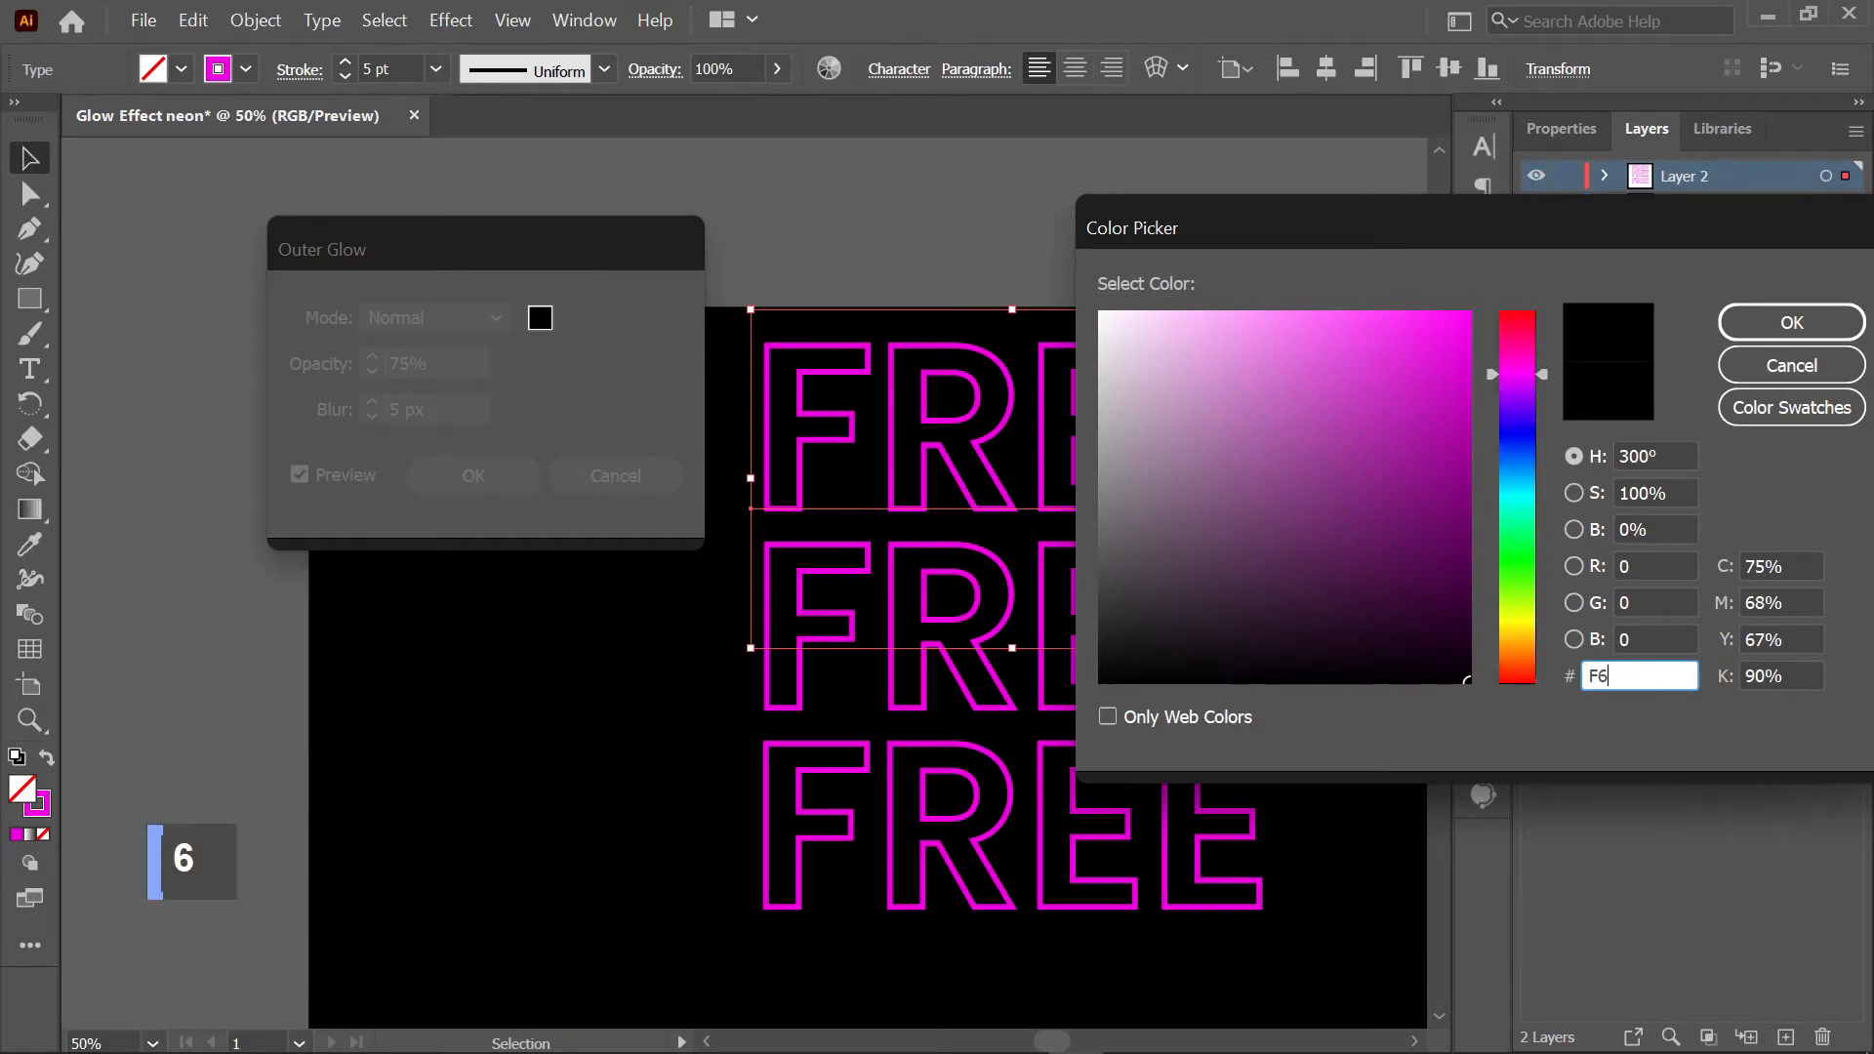
text(6)
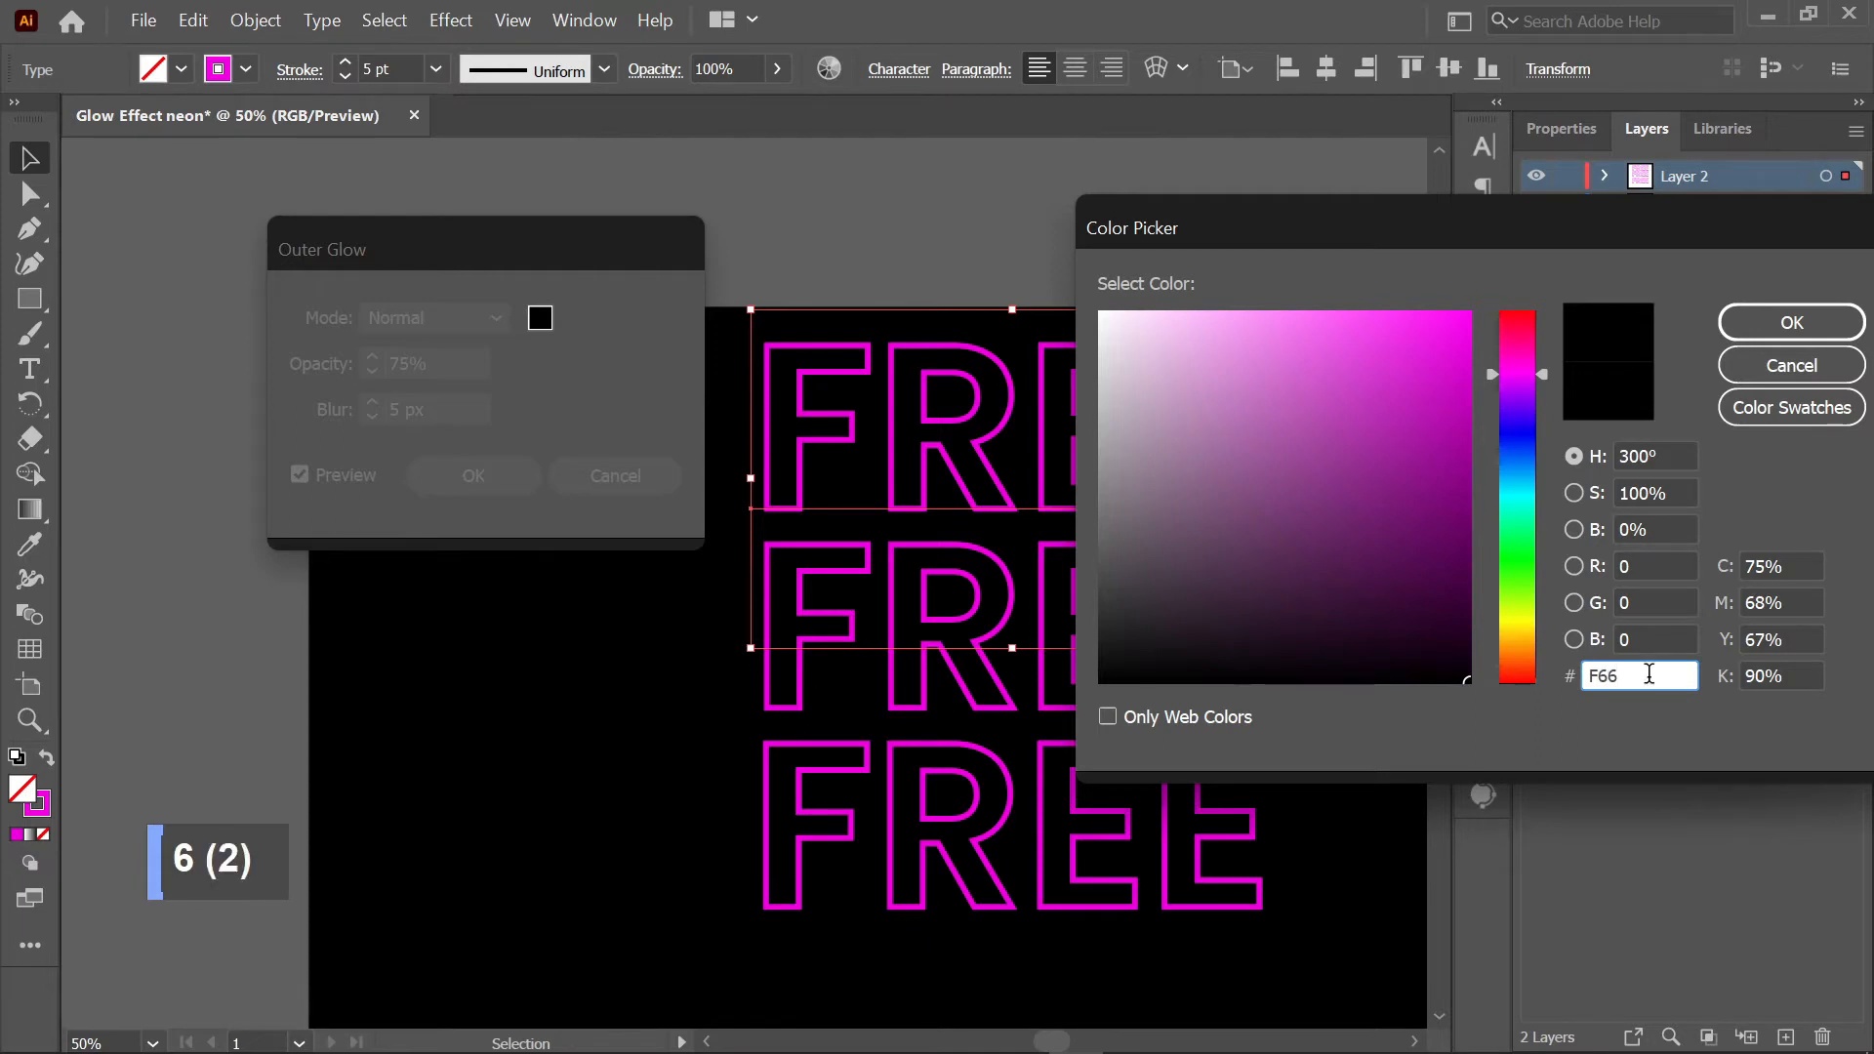
key(BackSpace)
key(BackSpace)
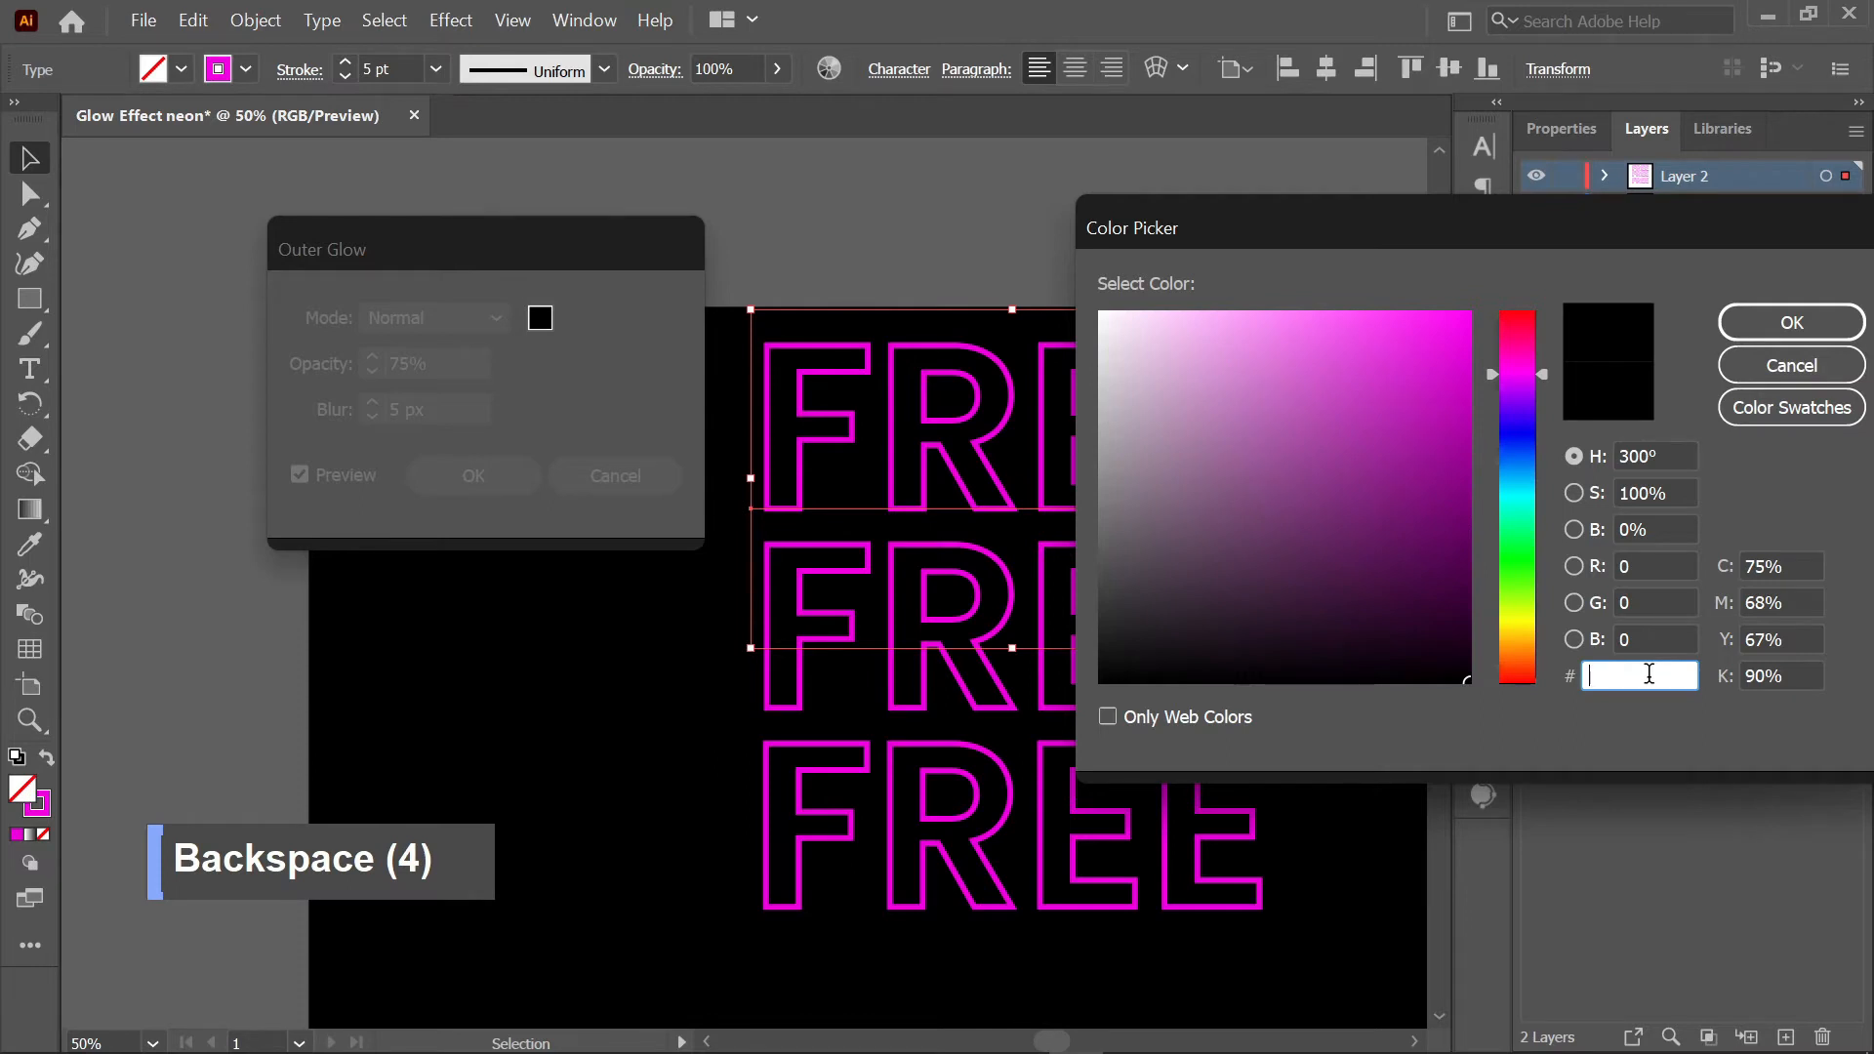
text(ED00)
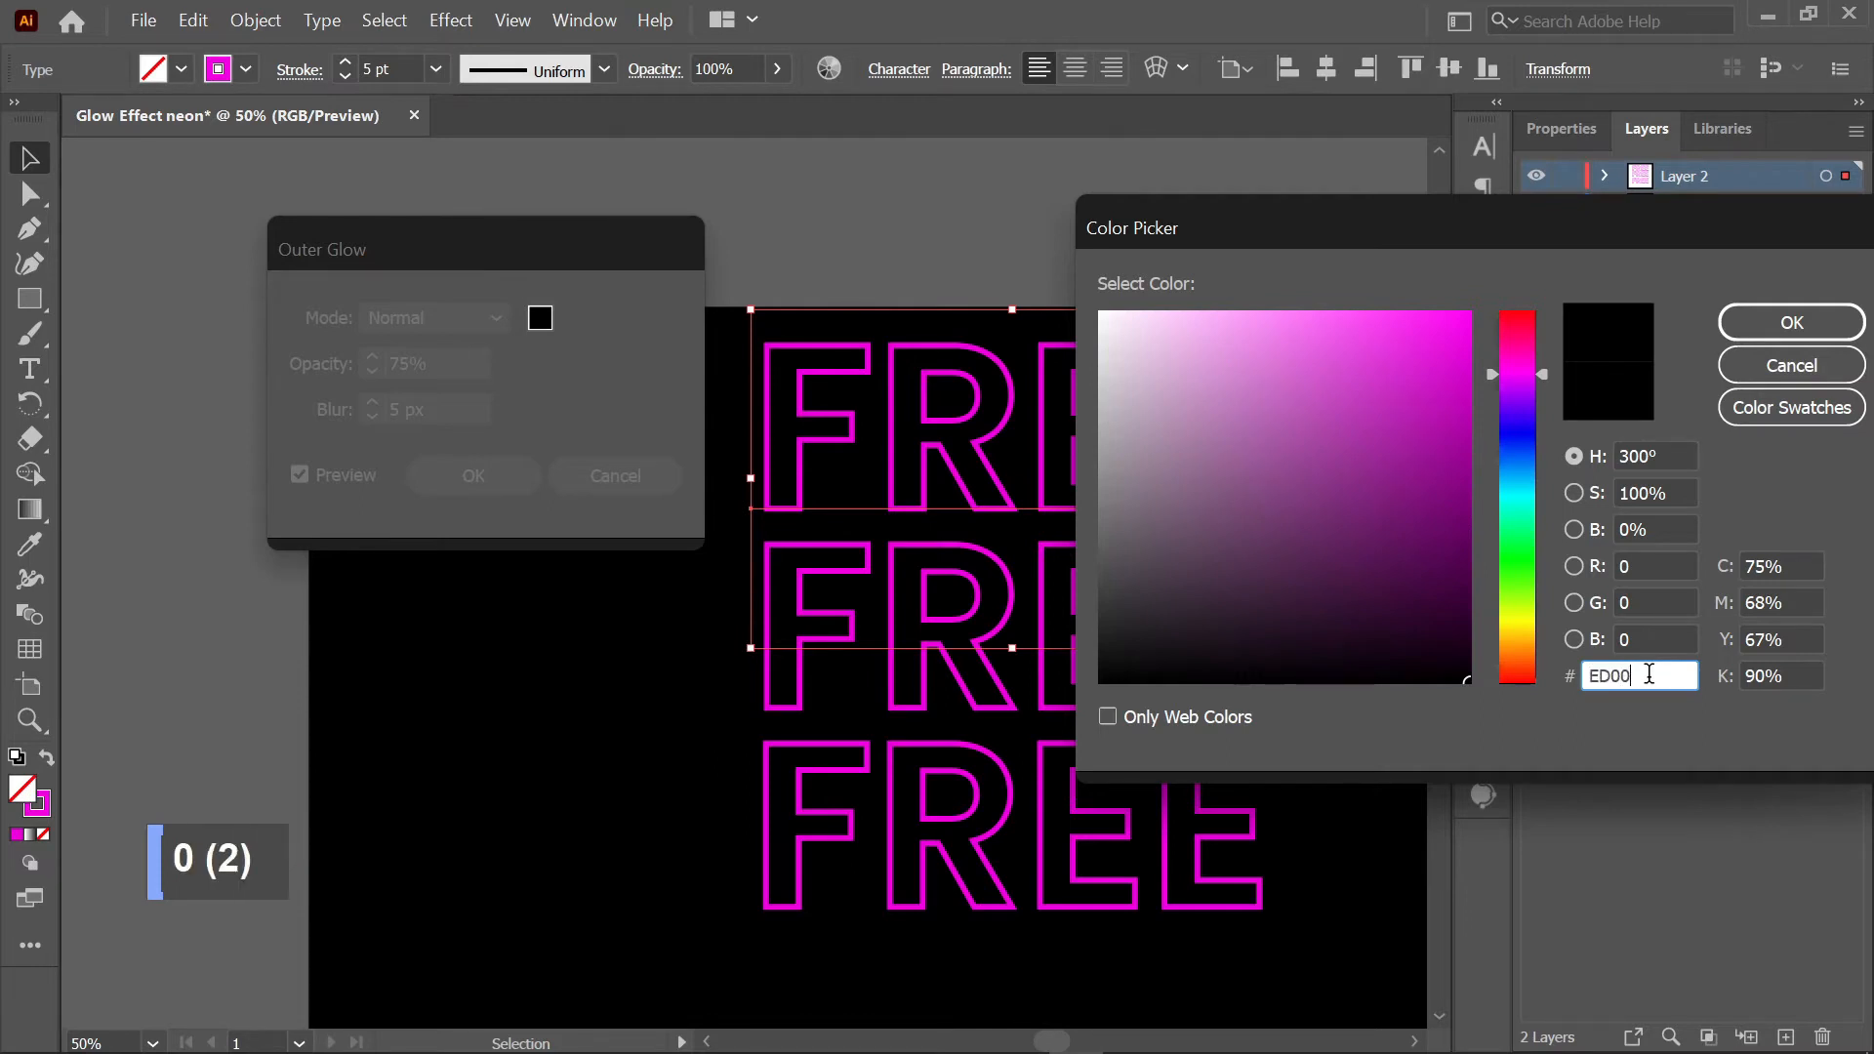
text(E7)
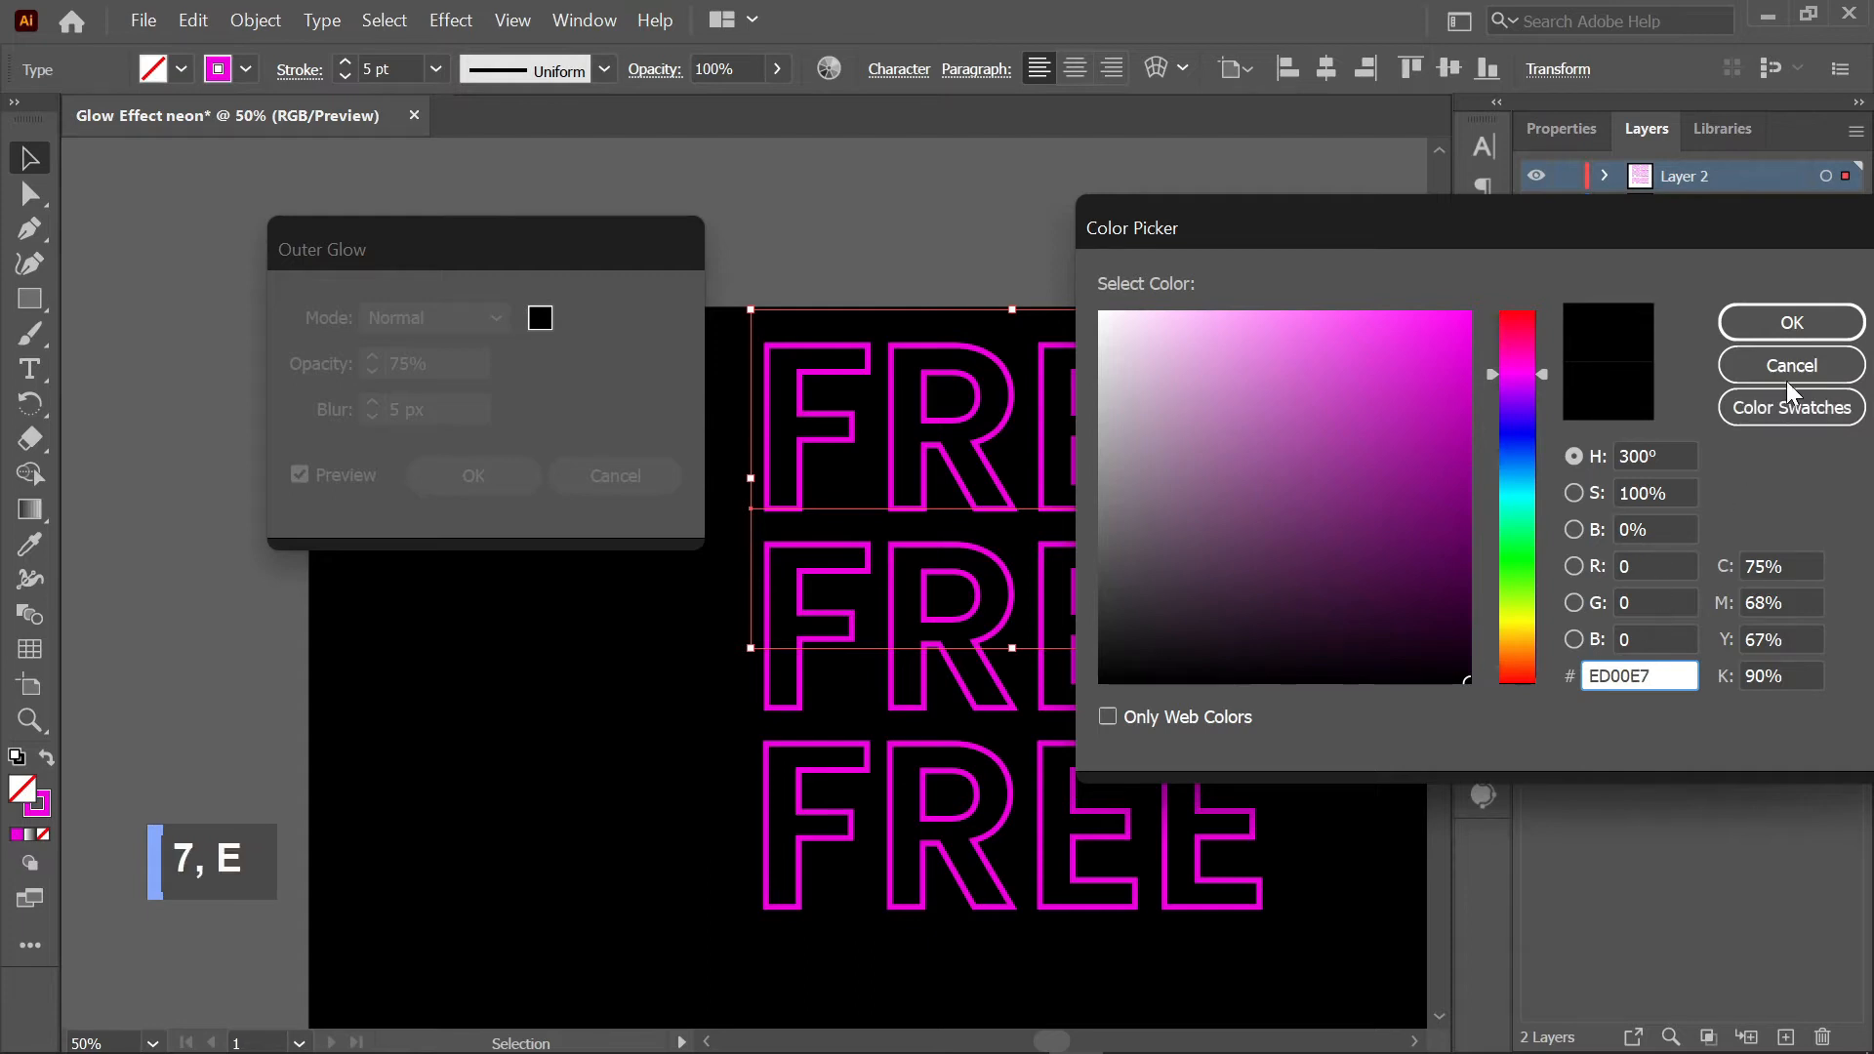
click(1771, 326)
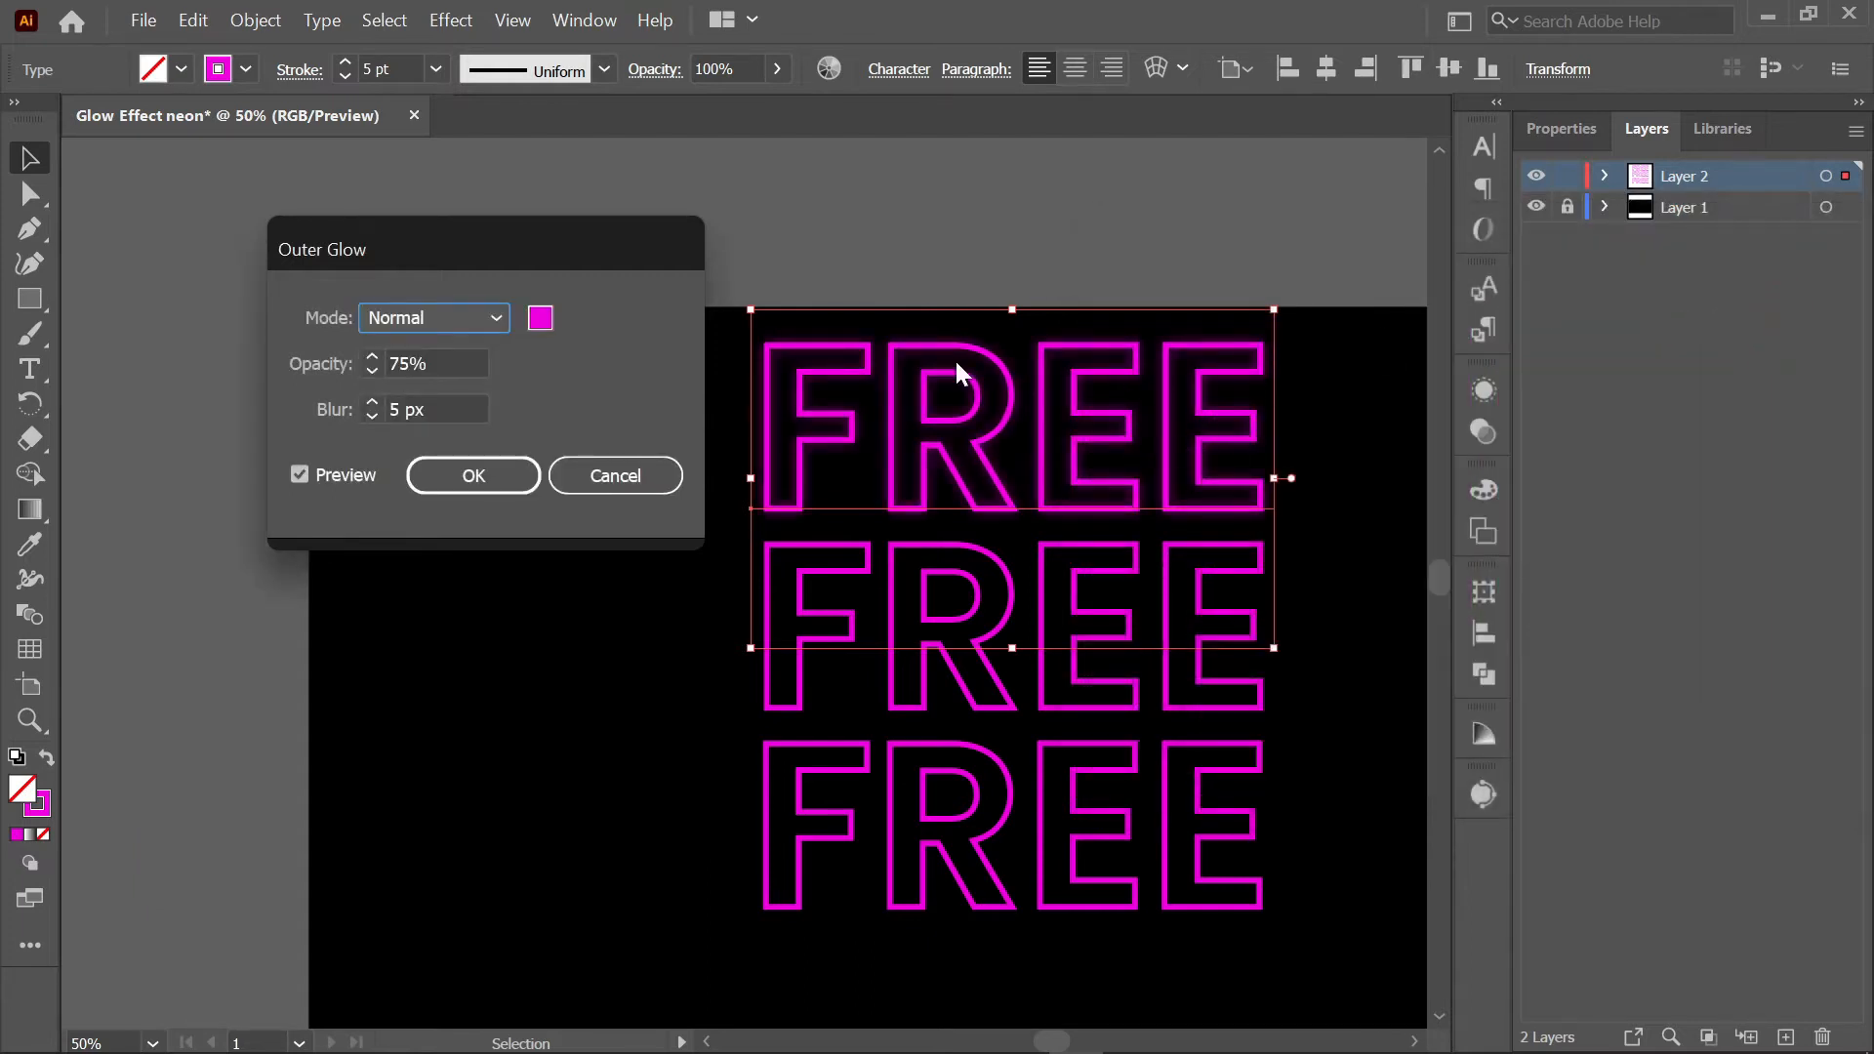
- Set the outer glow's opacity to 100%, apply the effect, and deselect the top FREE text
click(344, 357)
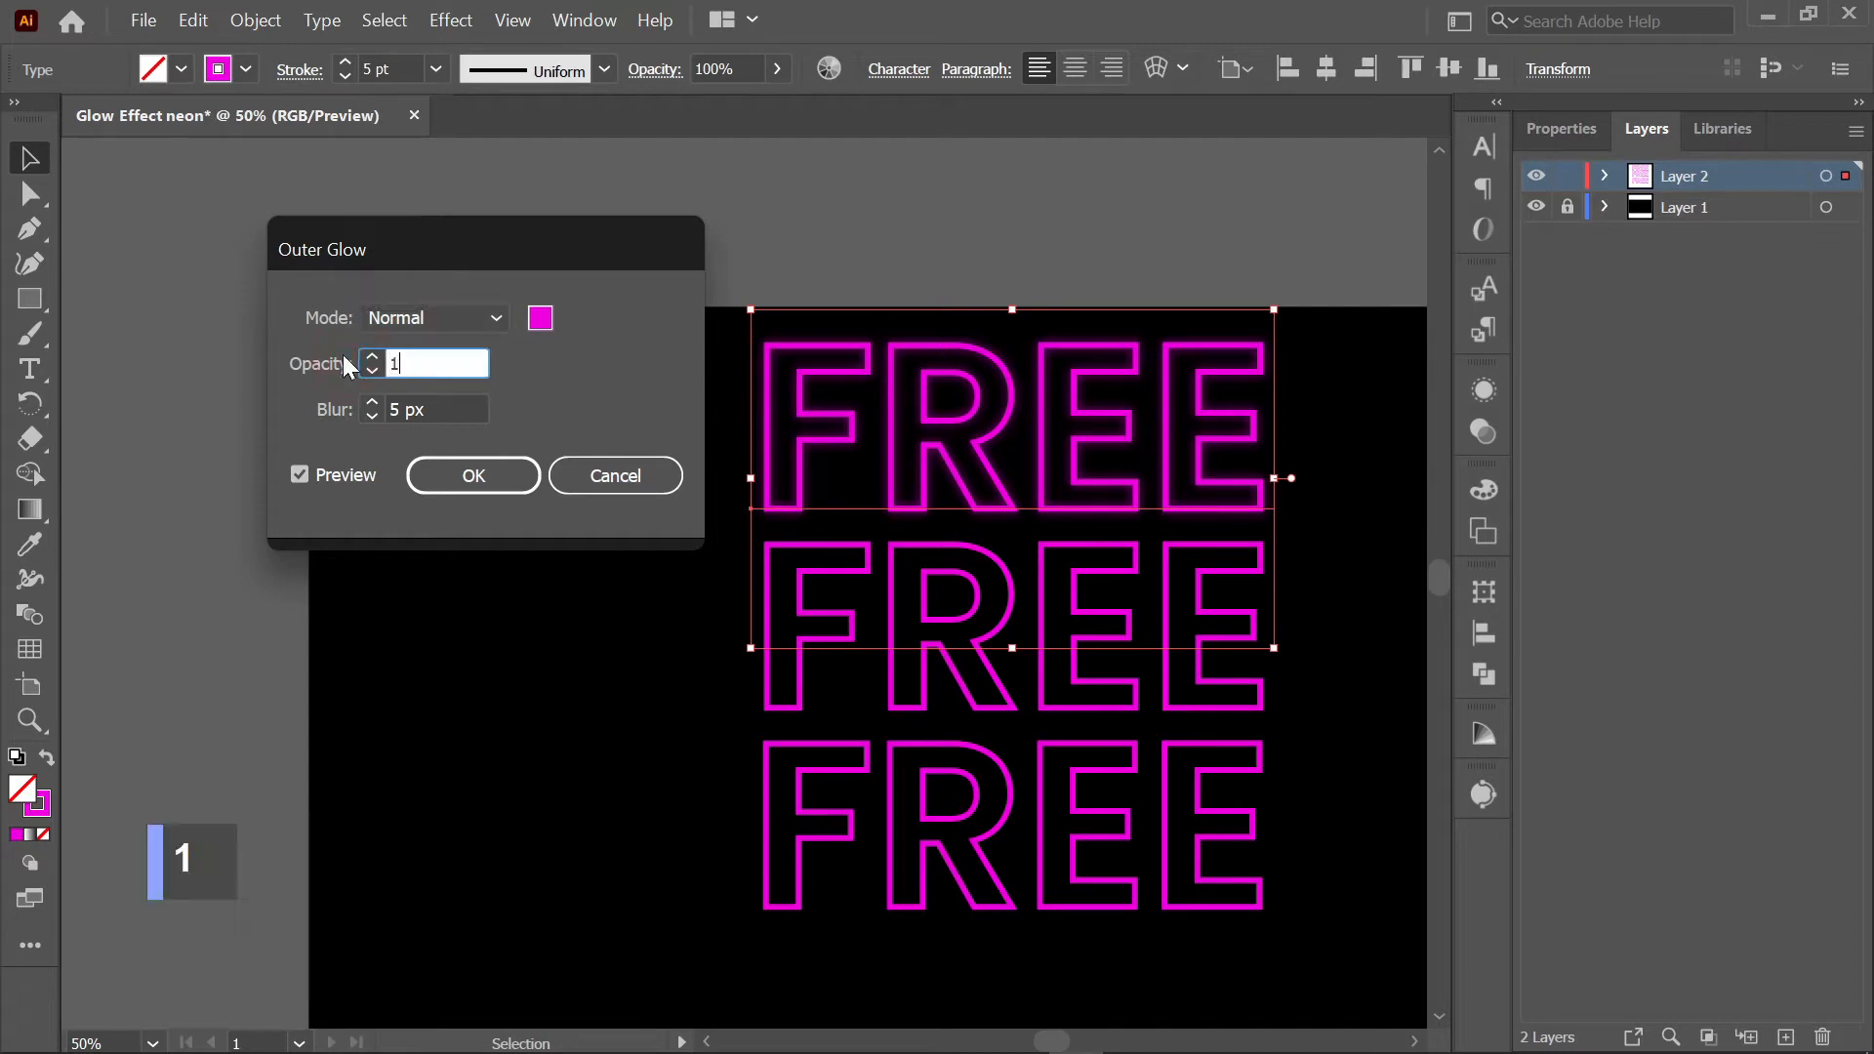
text(100)
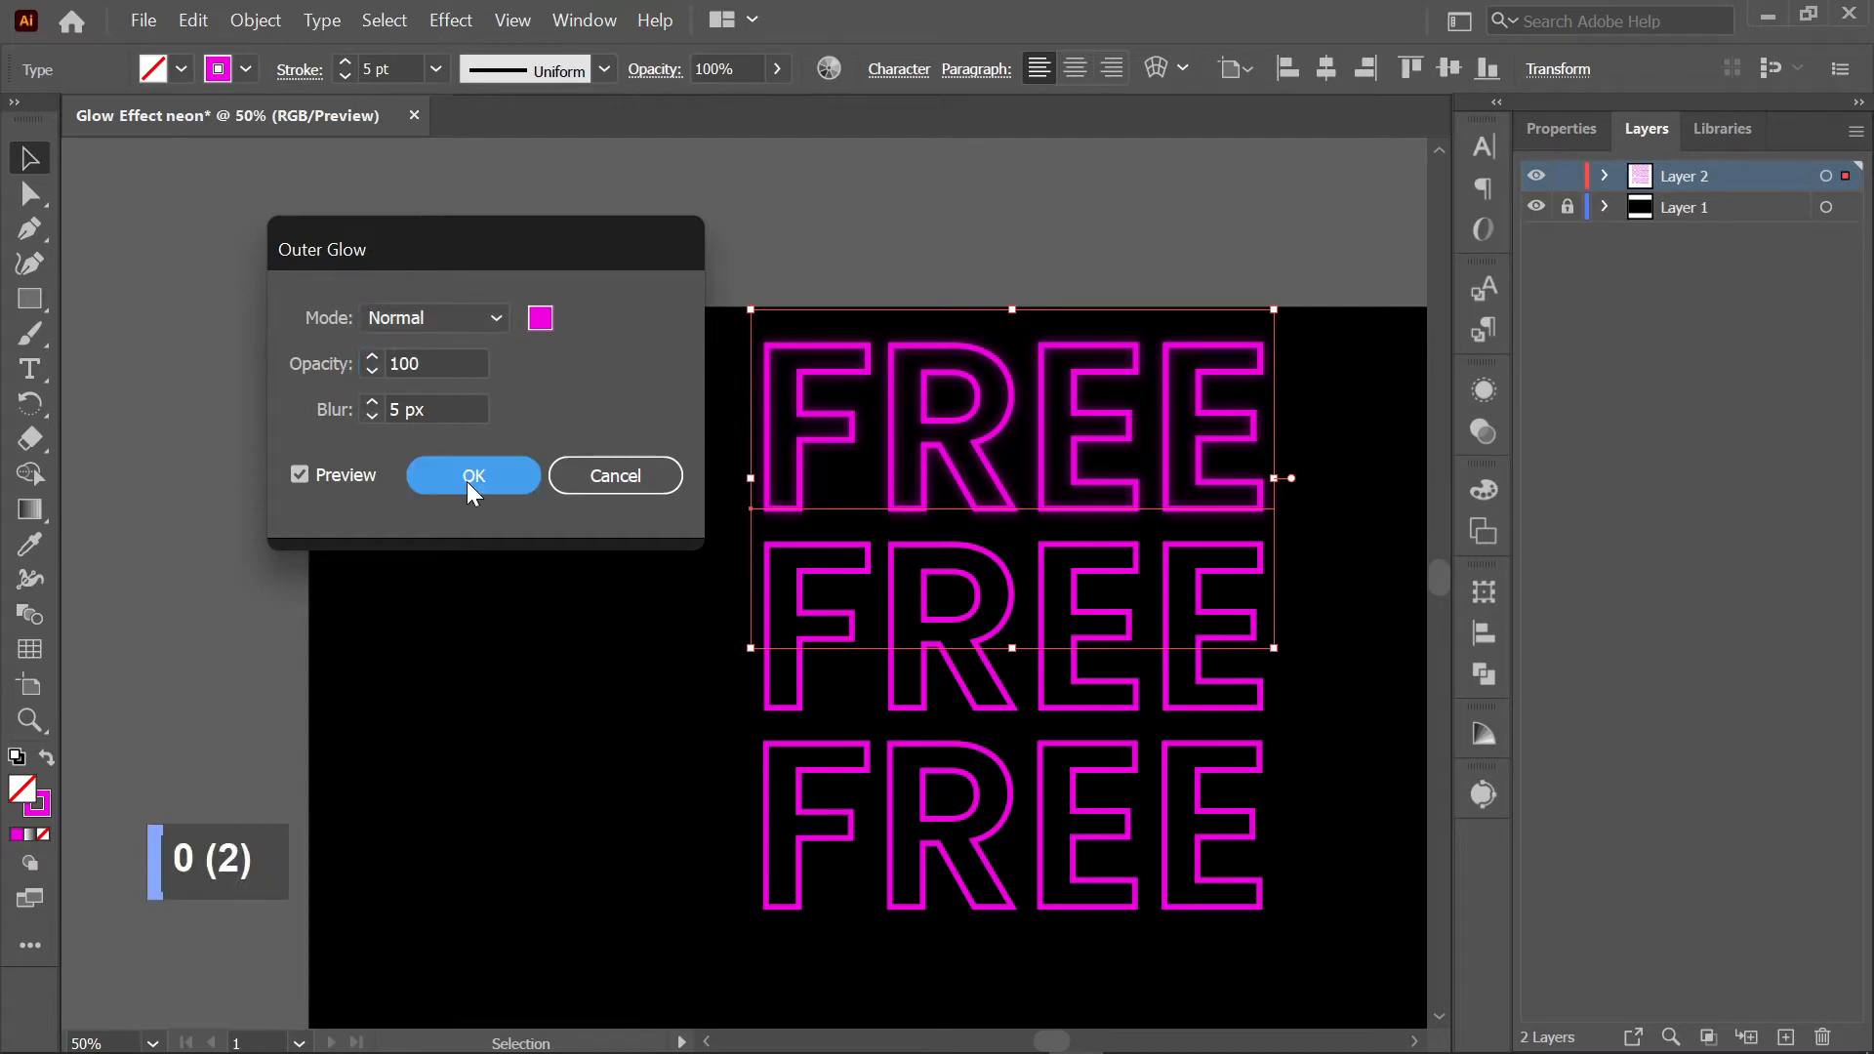
click(470, 478)
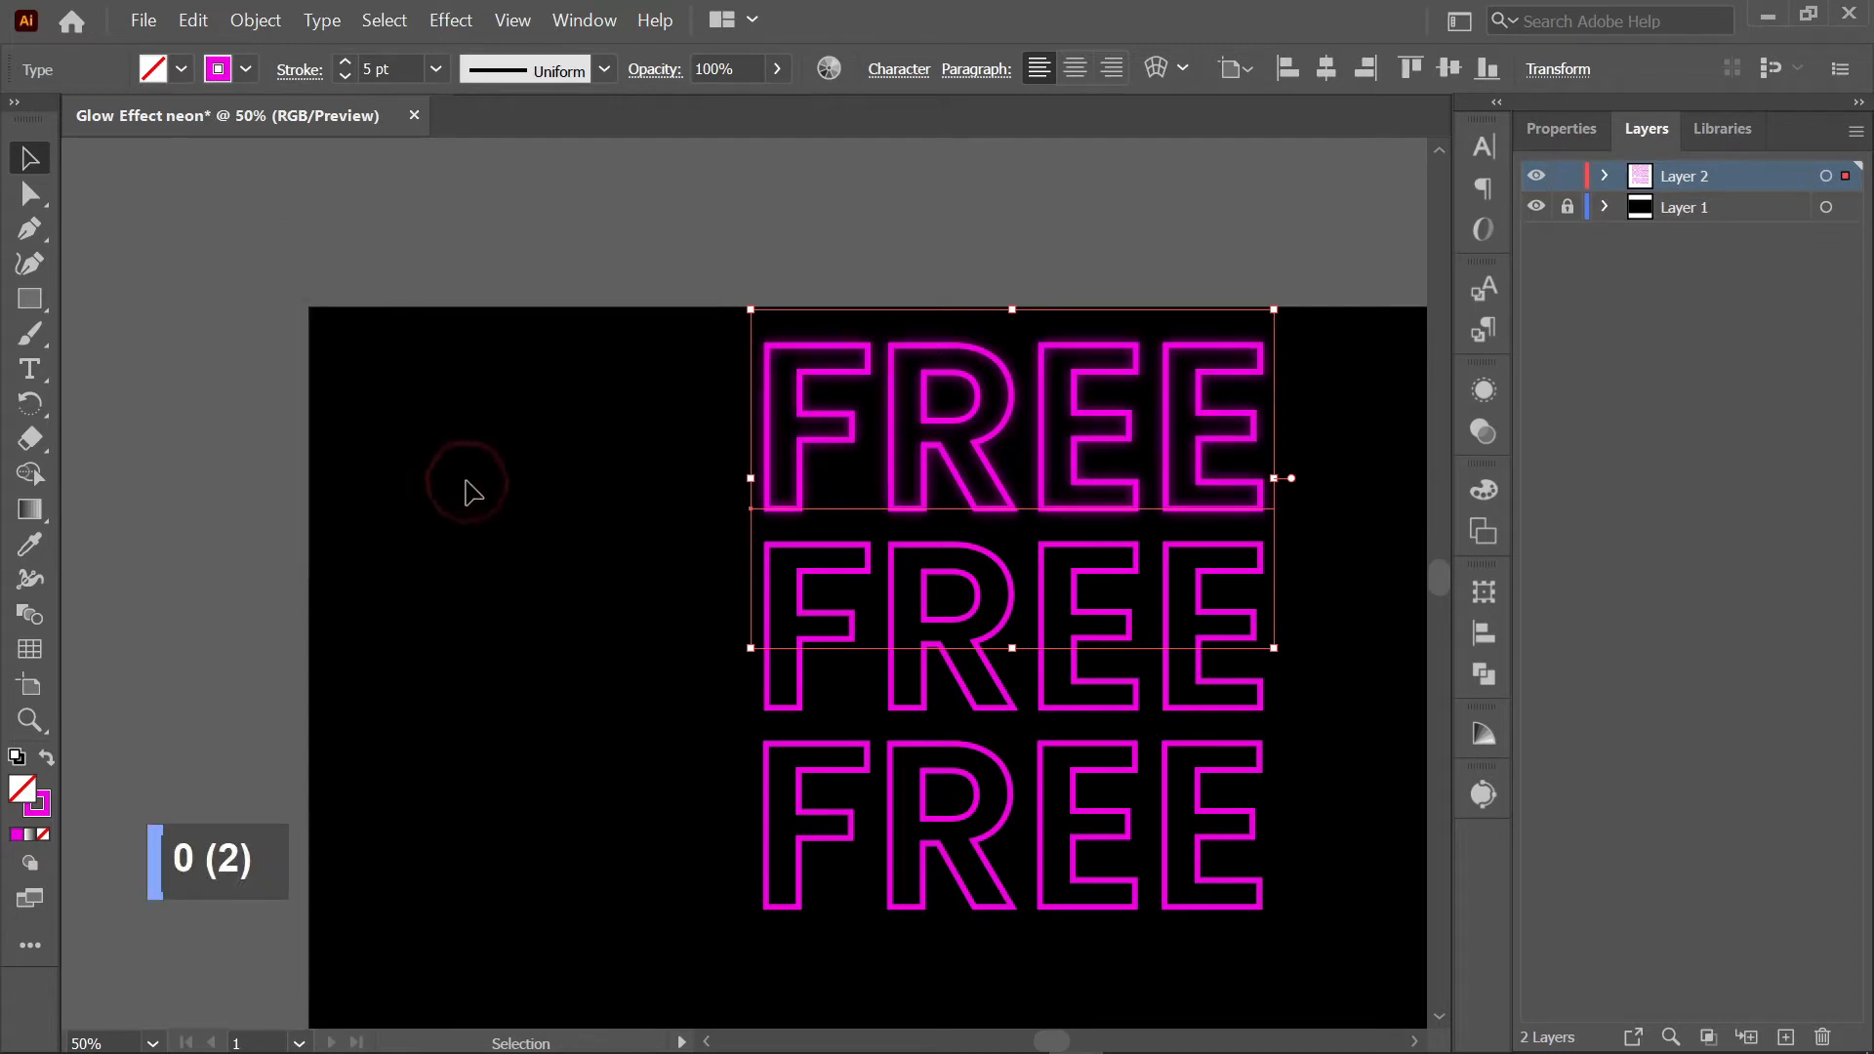
click(922, 216)
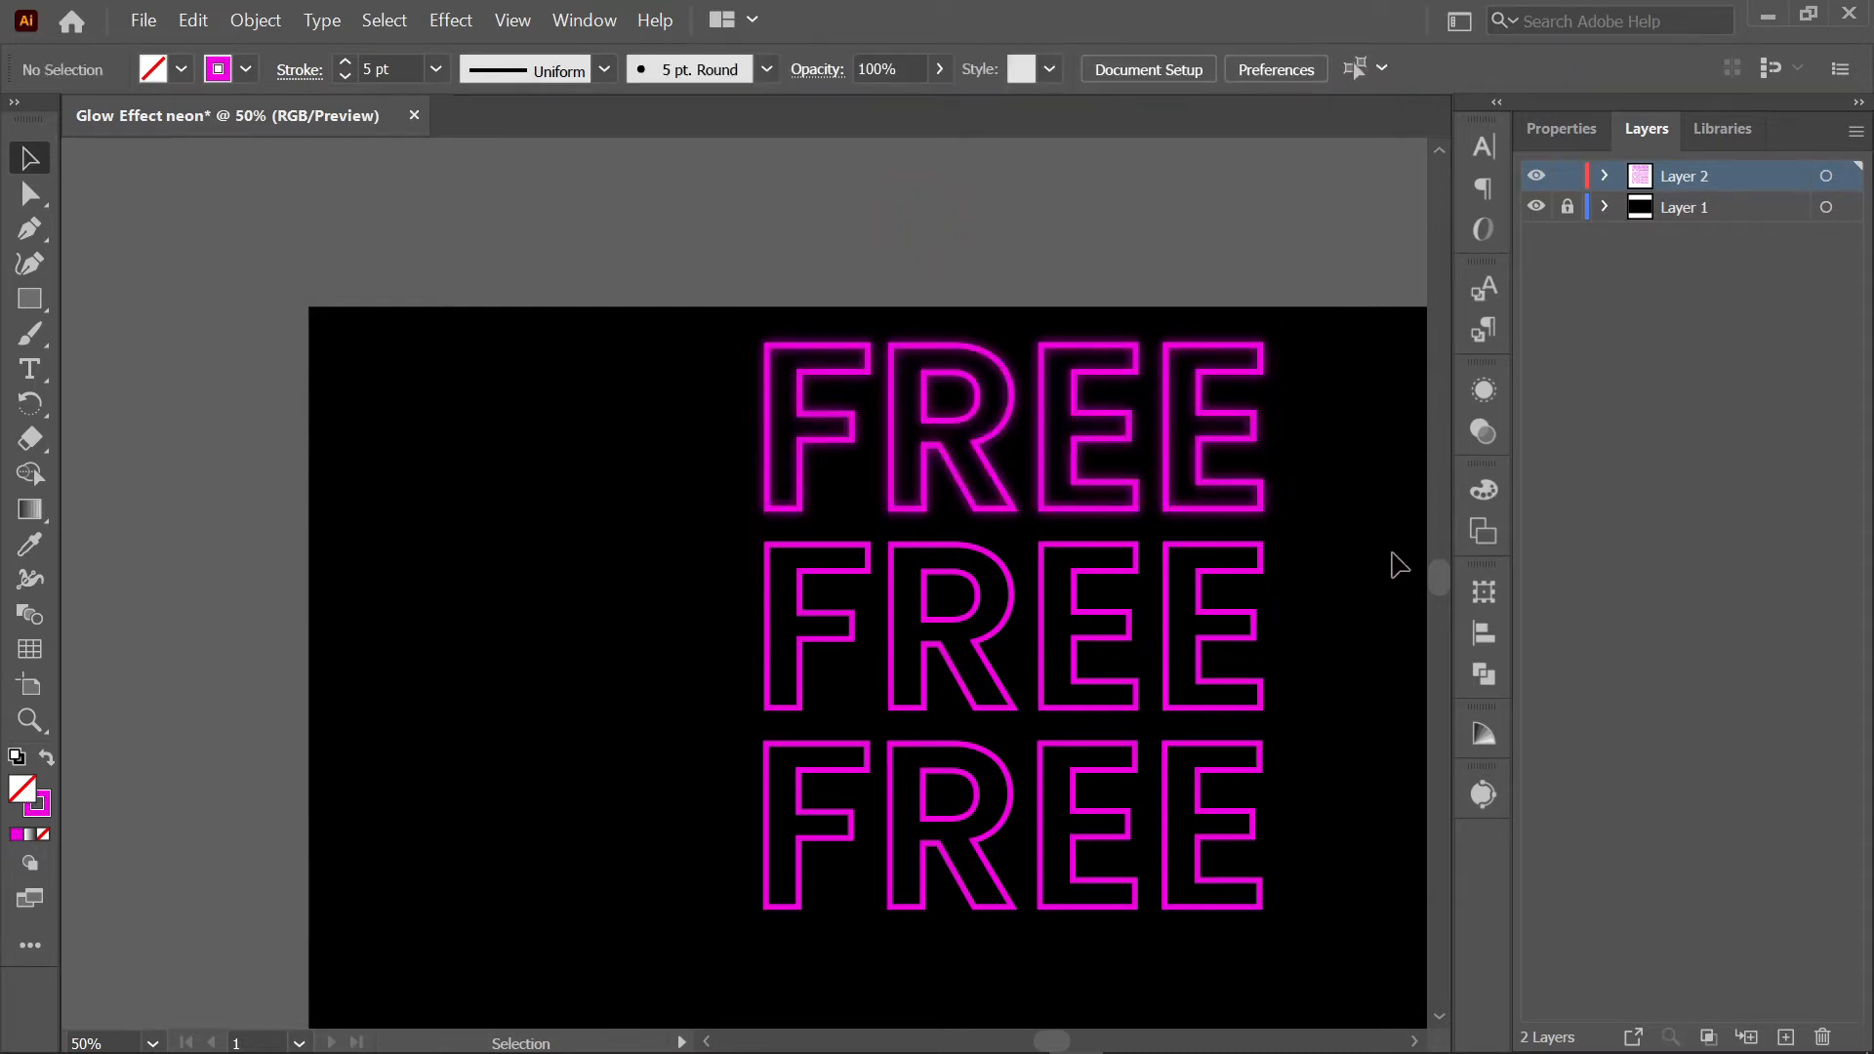
- Move the middle FREE text straight up onto the glowing top FREE text so the two overlap exactly
key(space)
drag(1337, 523, 1171, 419)
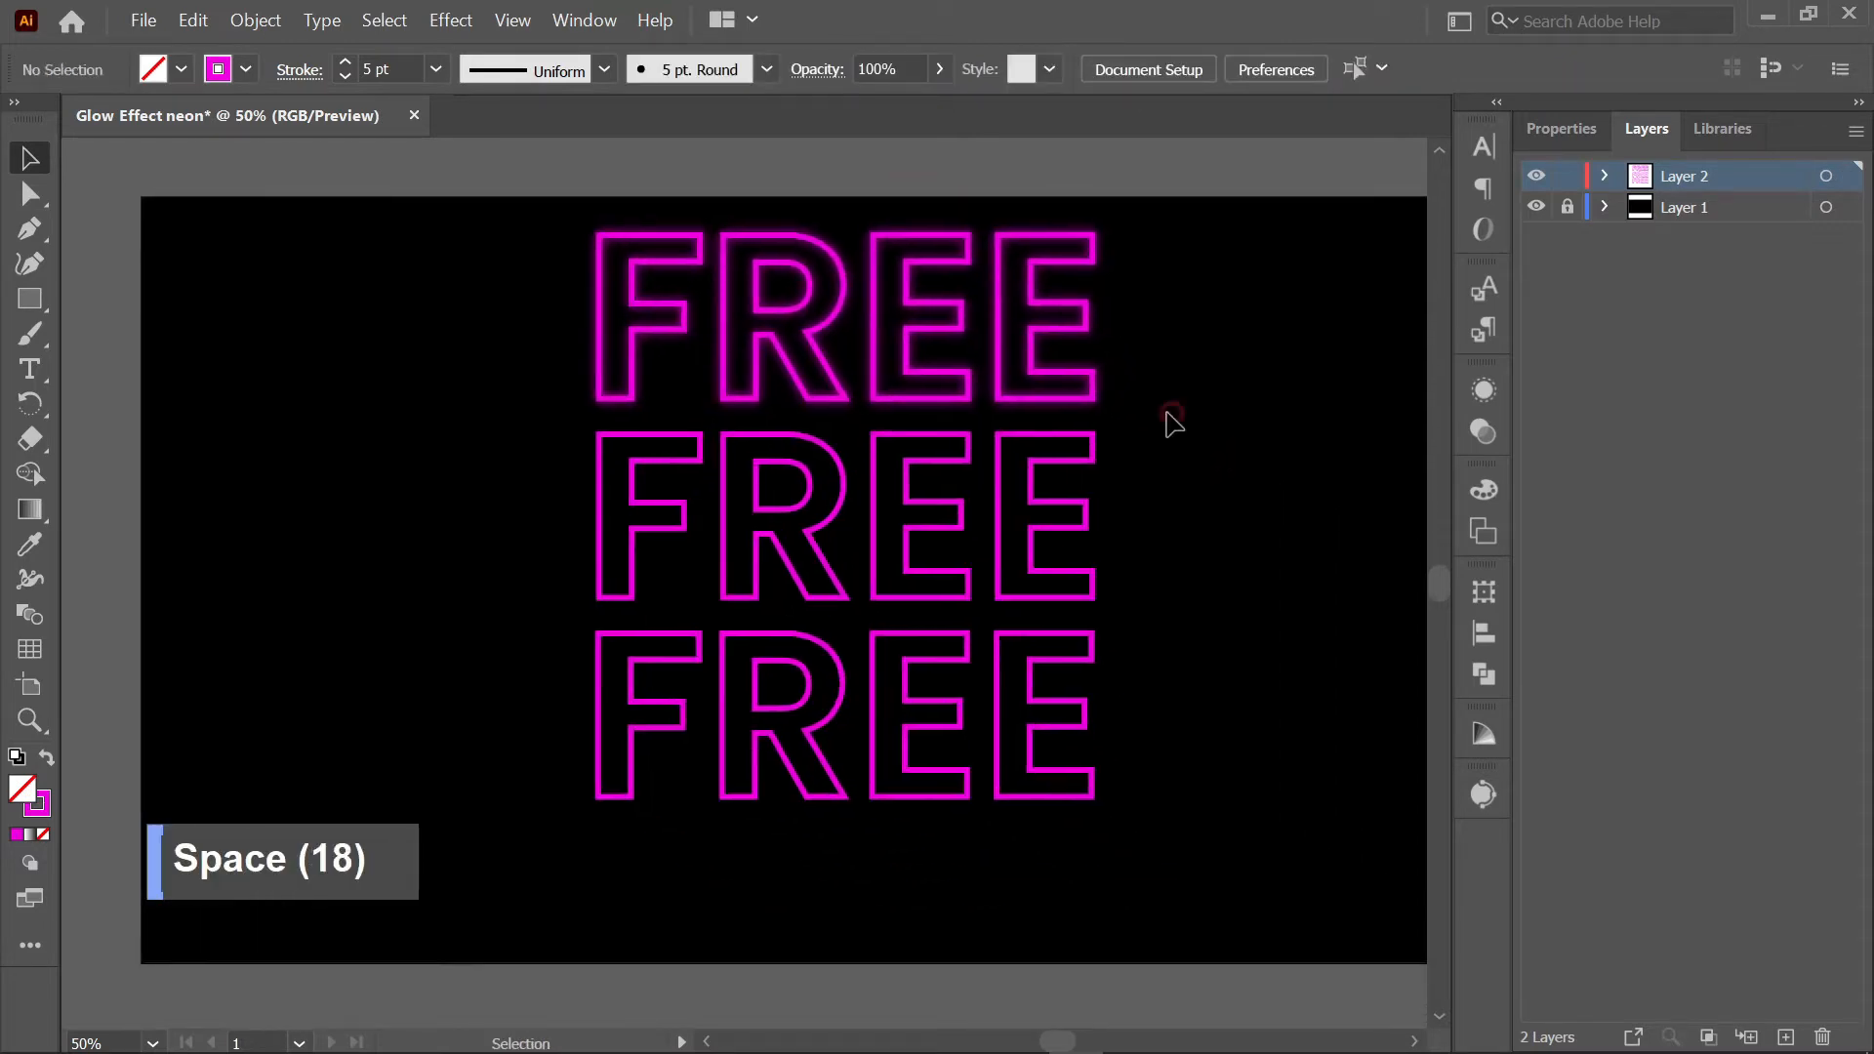
click(995, 361)
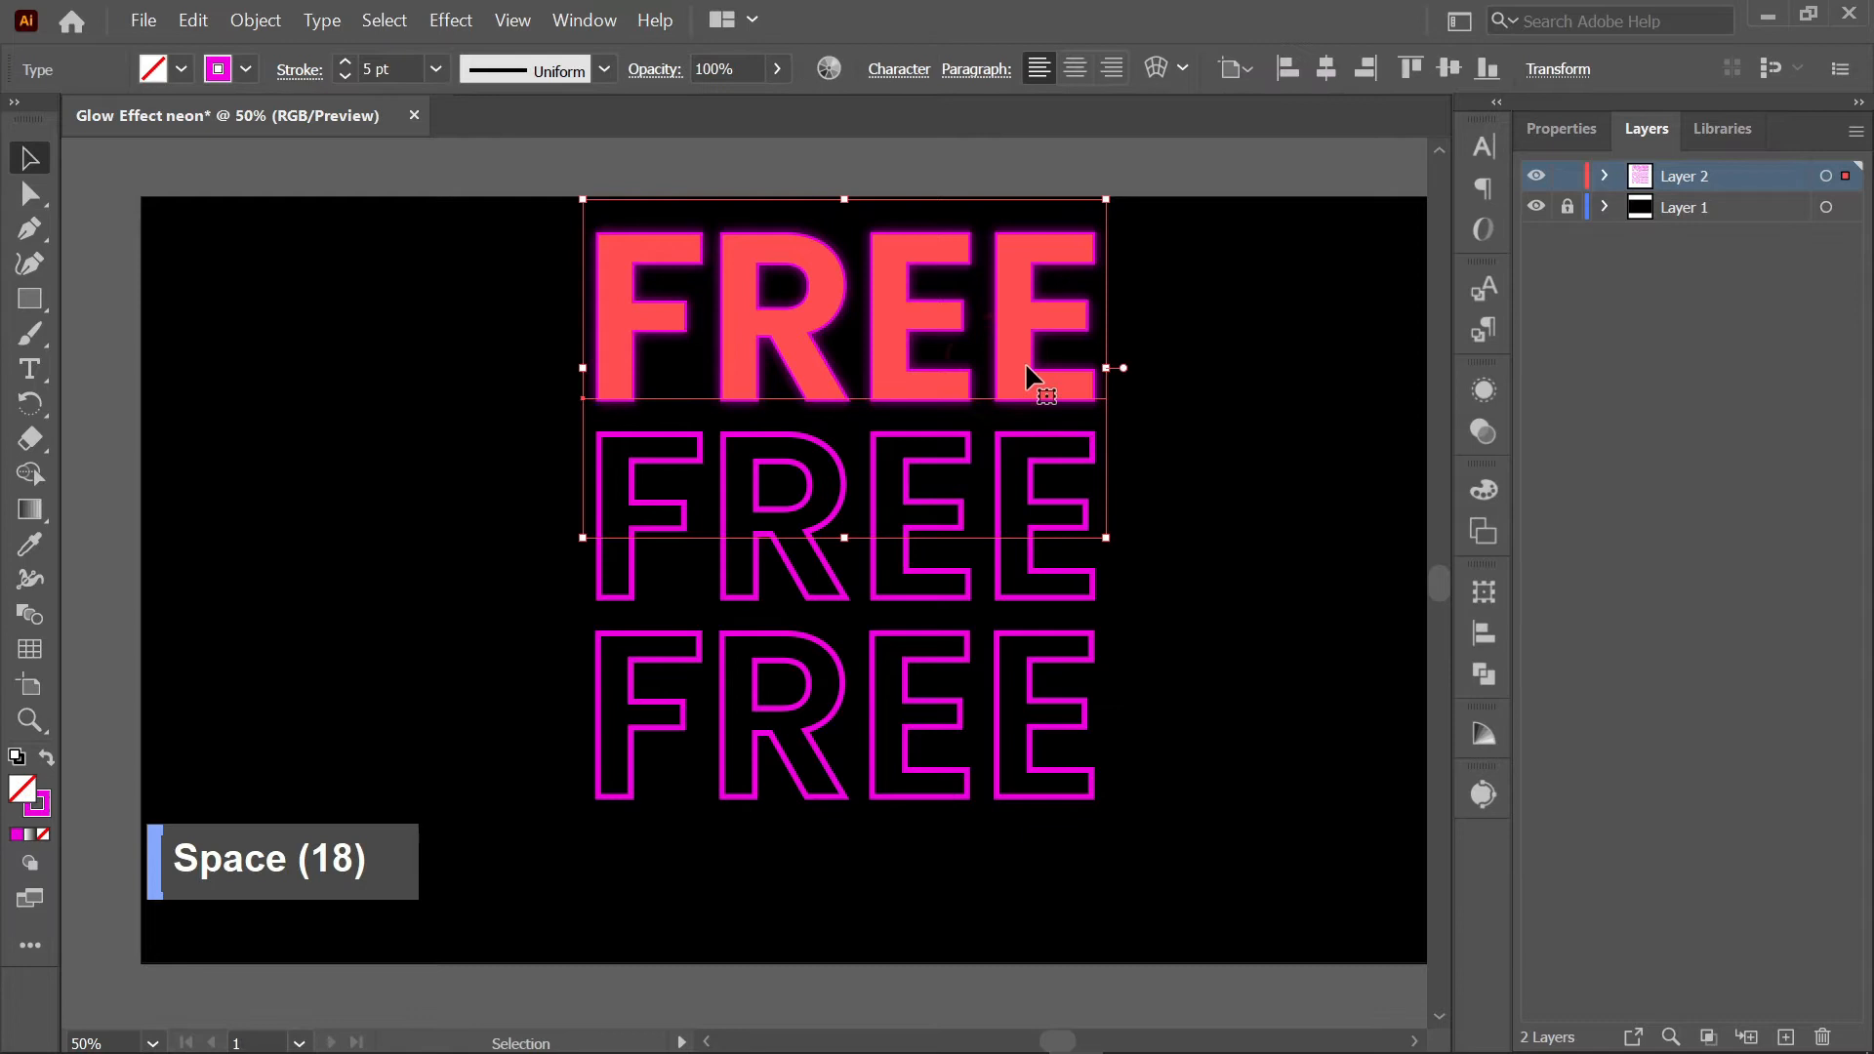
click(1186, 422)
click(1068, 522)
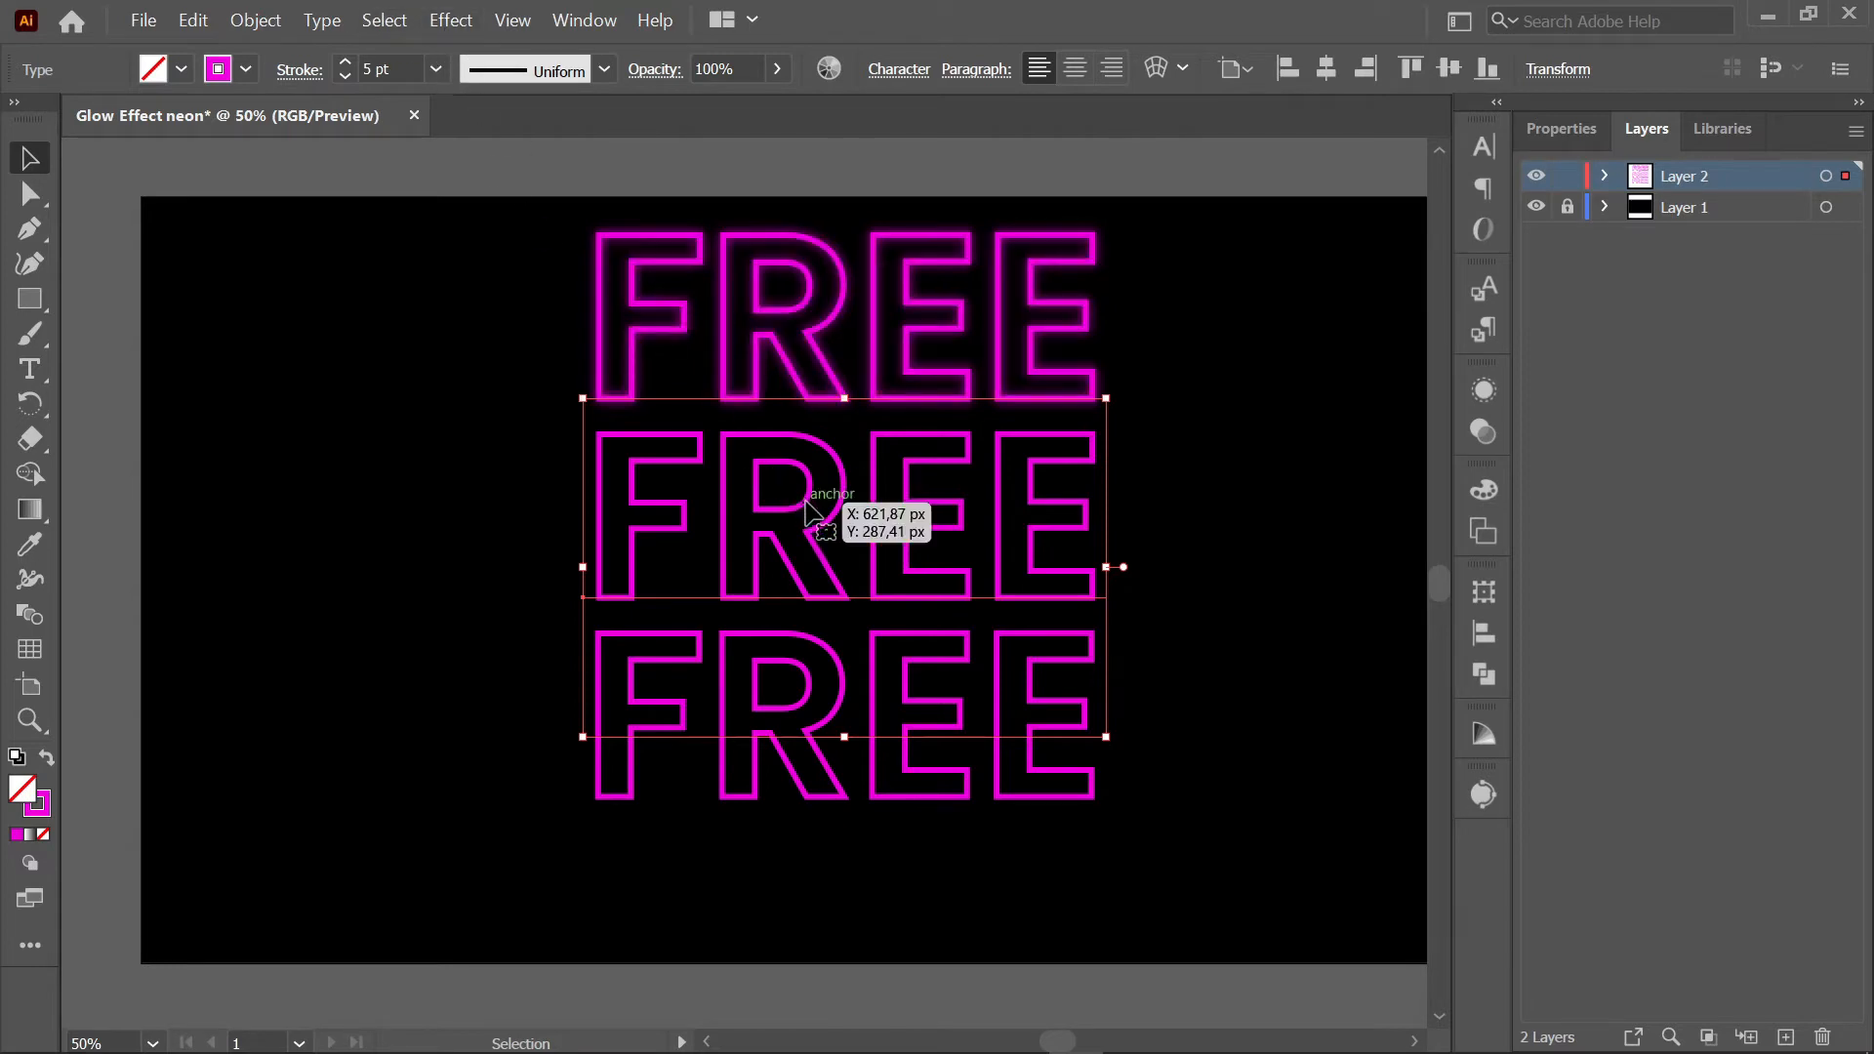
drag(805, 499, 802, 313)
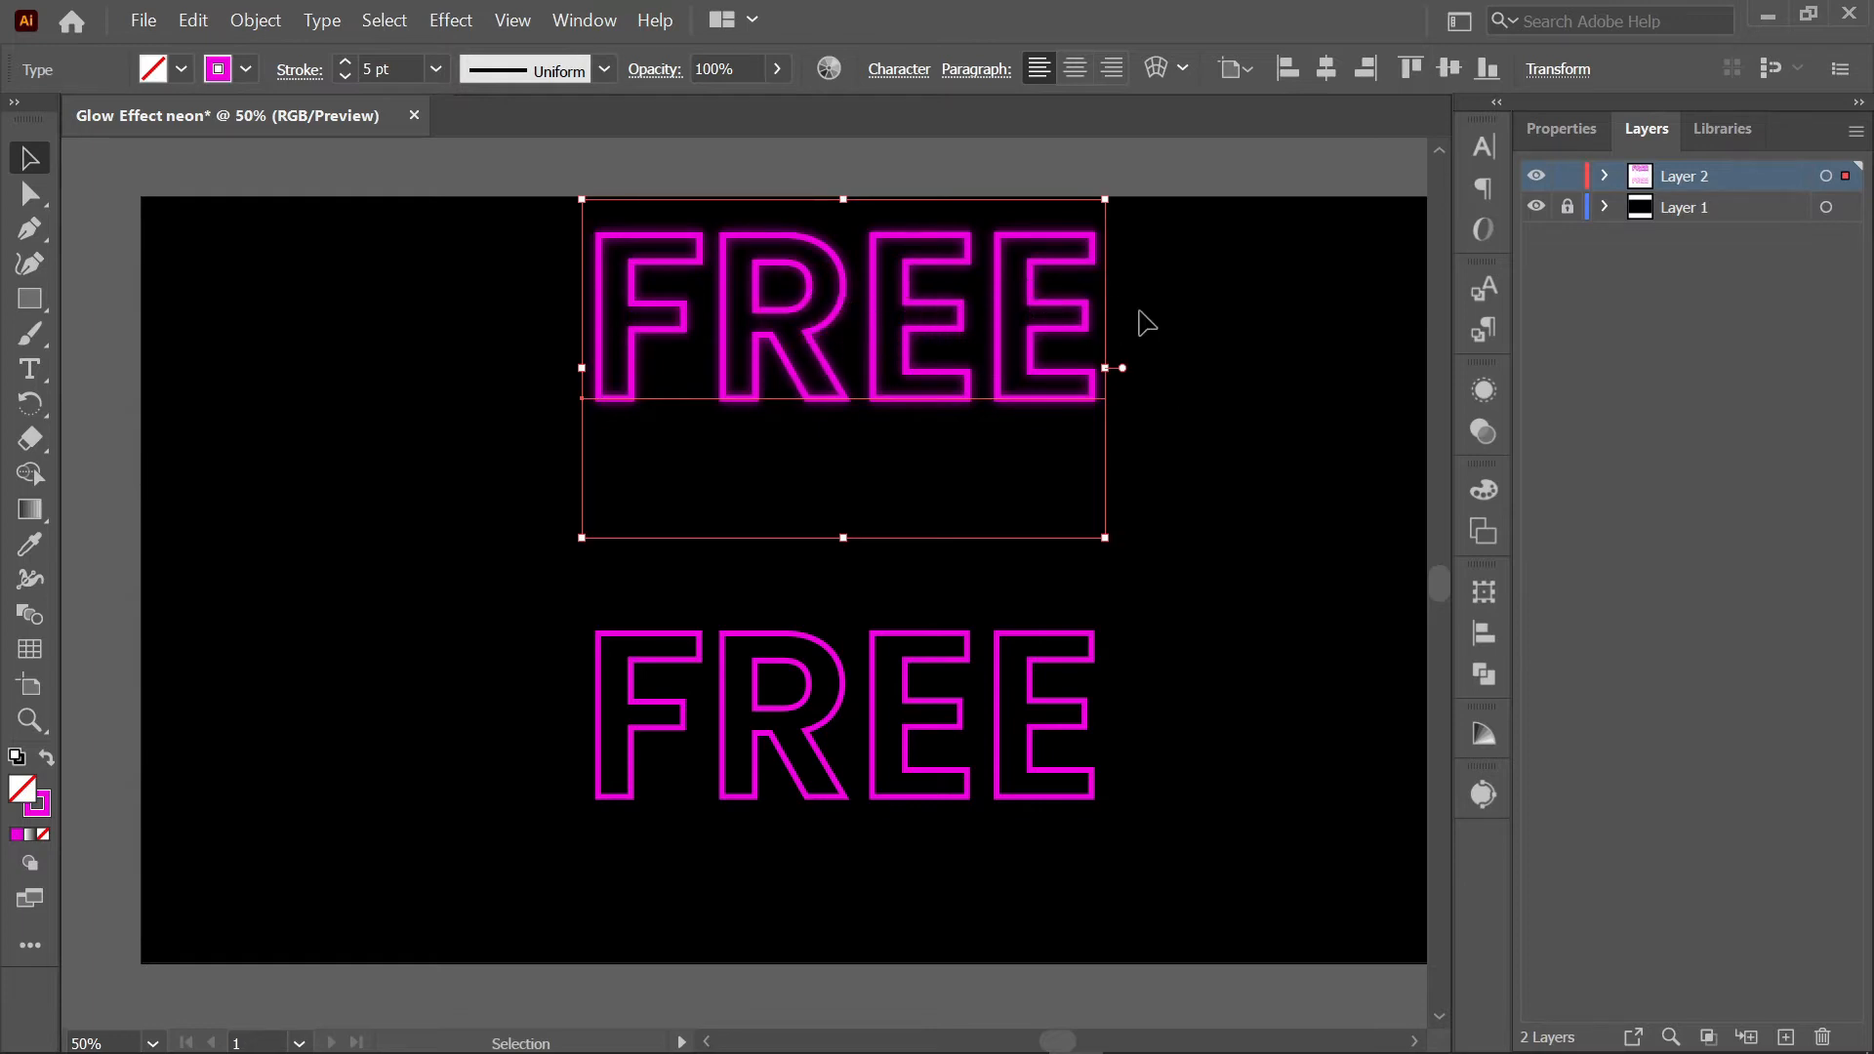
- Apply a Gaussian Blur with a radius of 6 pixels to the overlaid FREE text and deselect it
click(462, 20)
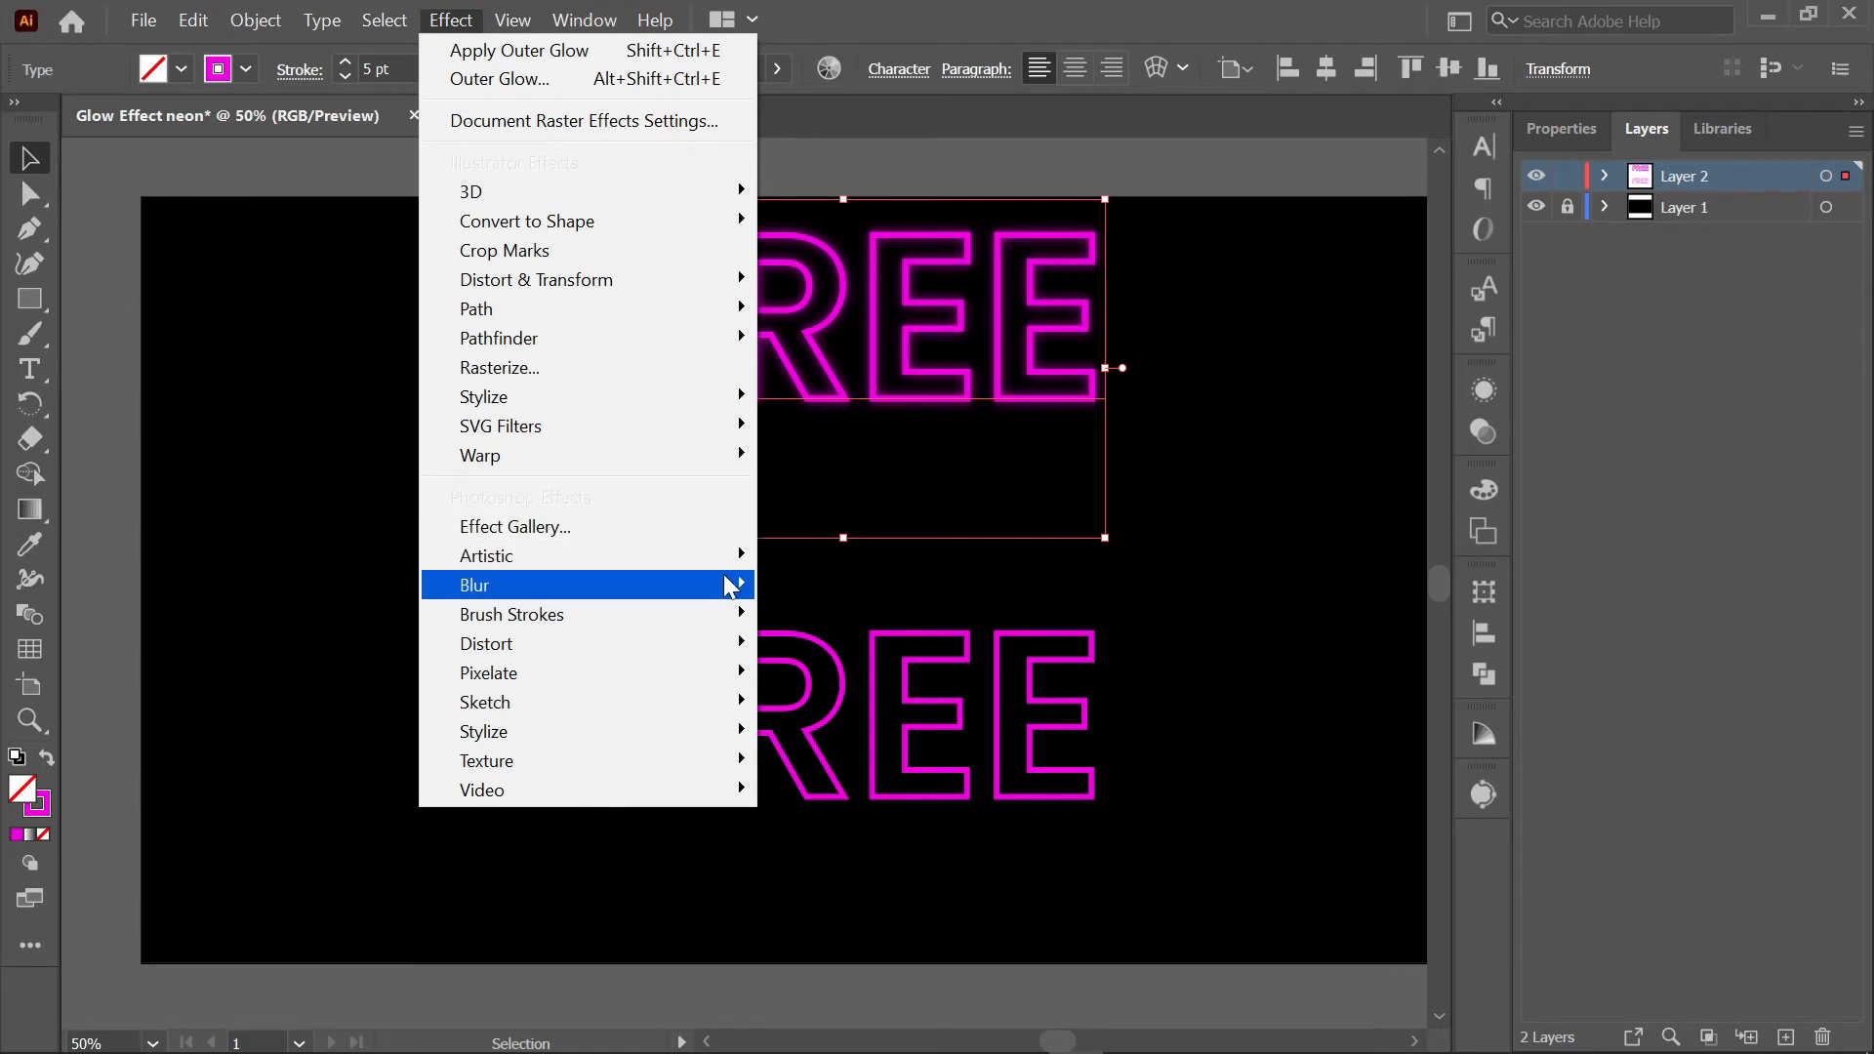
mouse_move(729, 585)
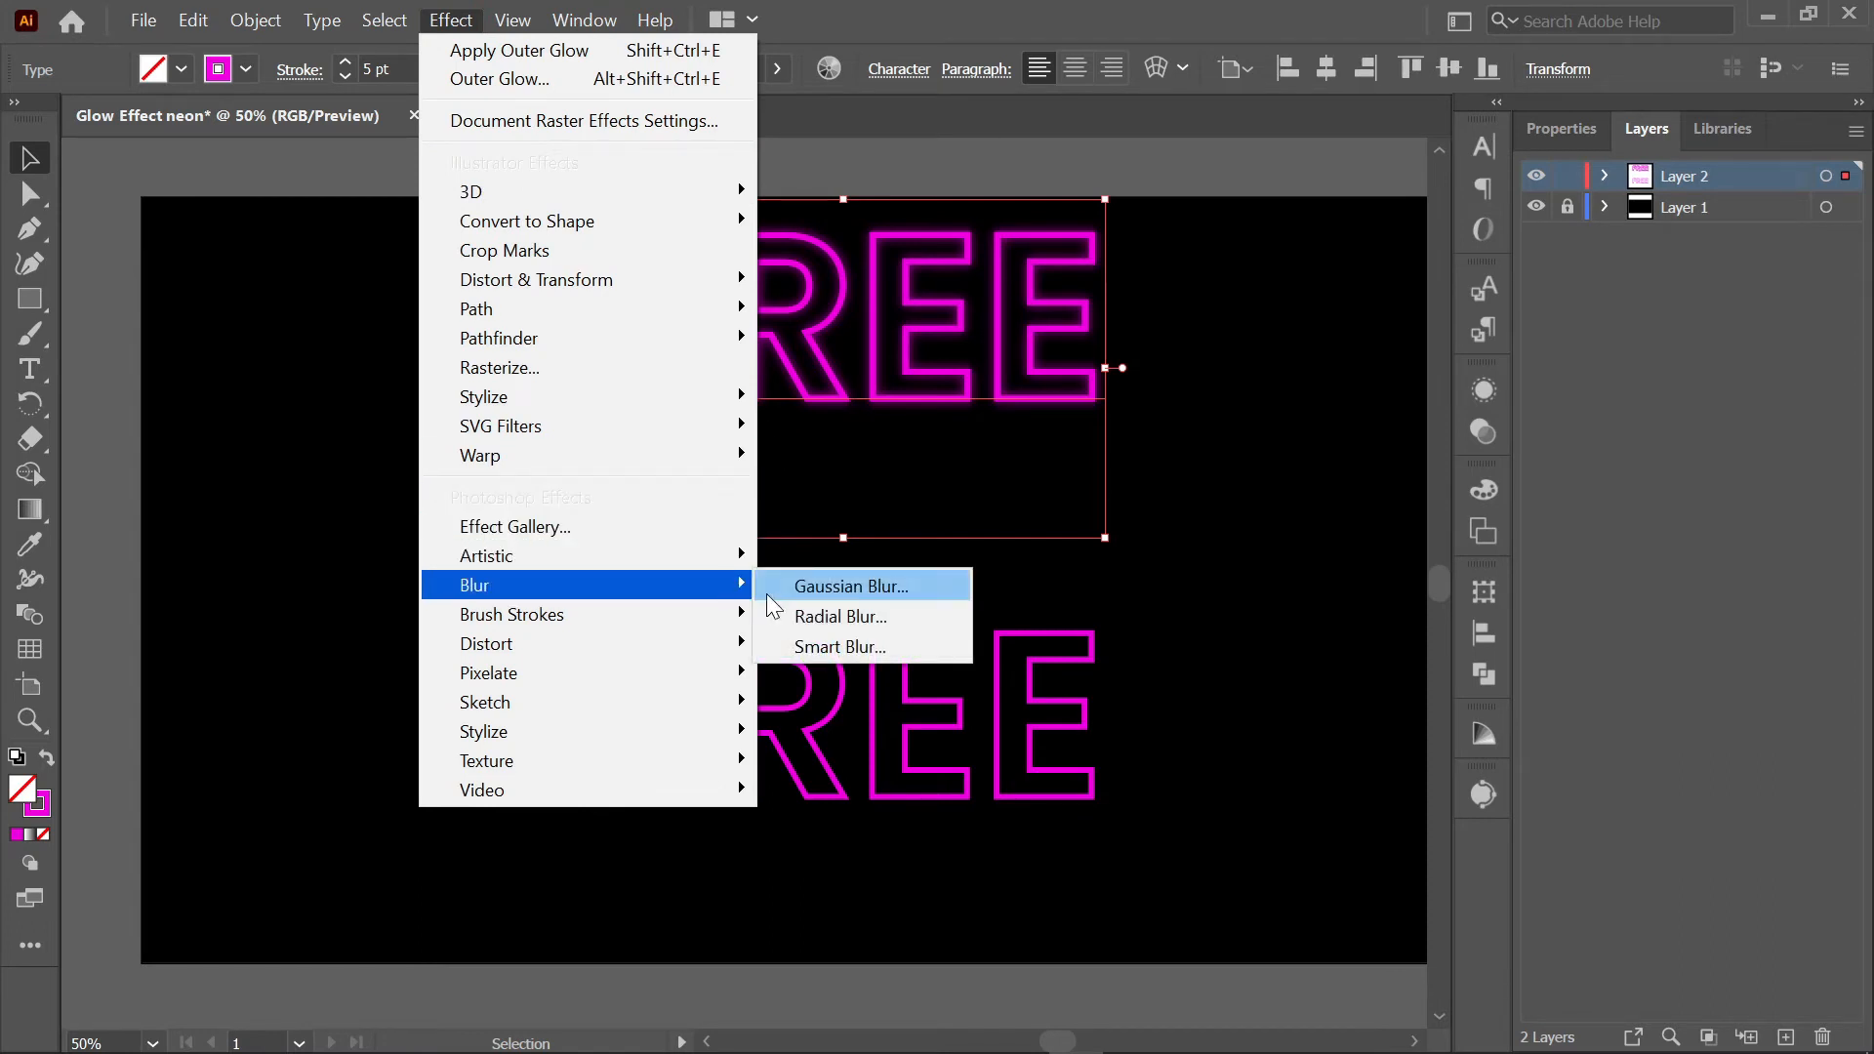
click(767, 595)
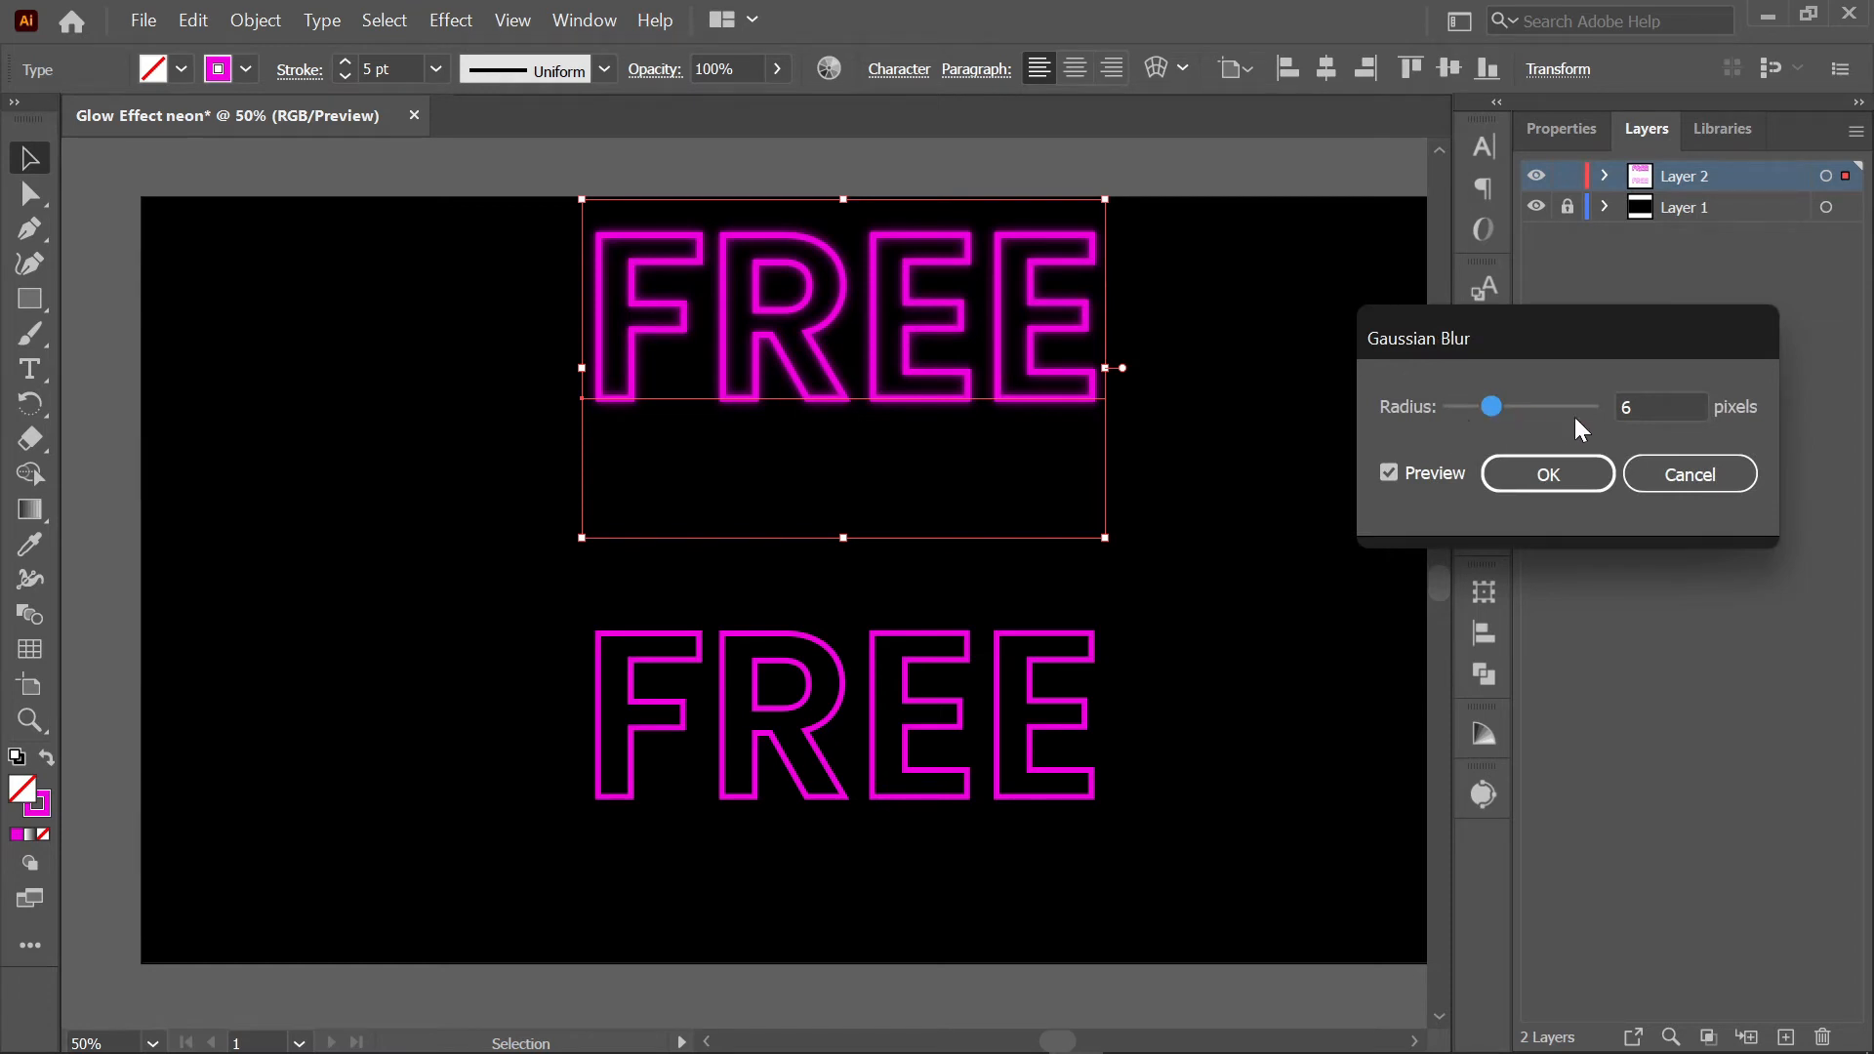
double_click(1661, 403)
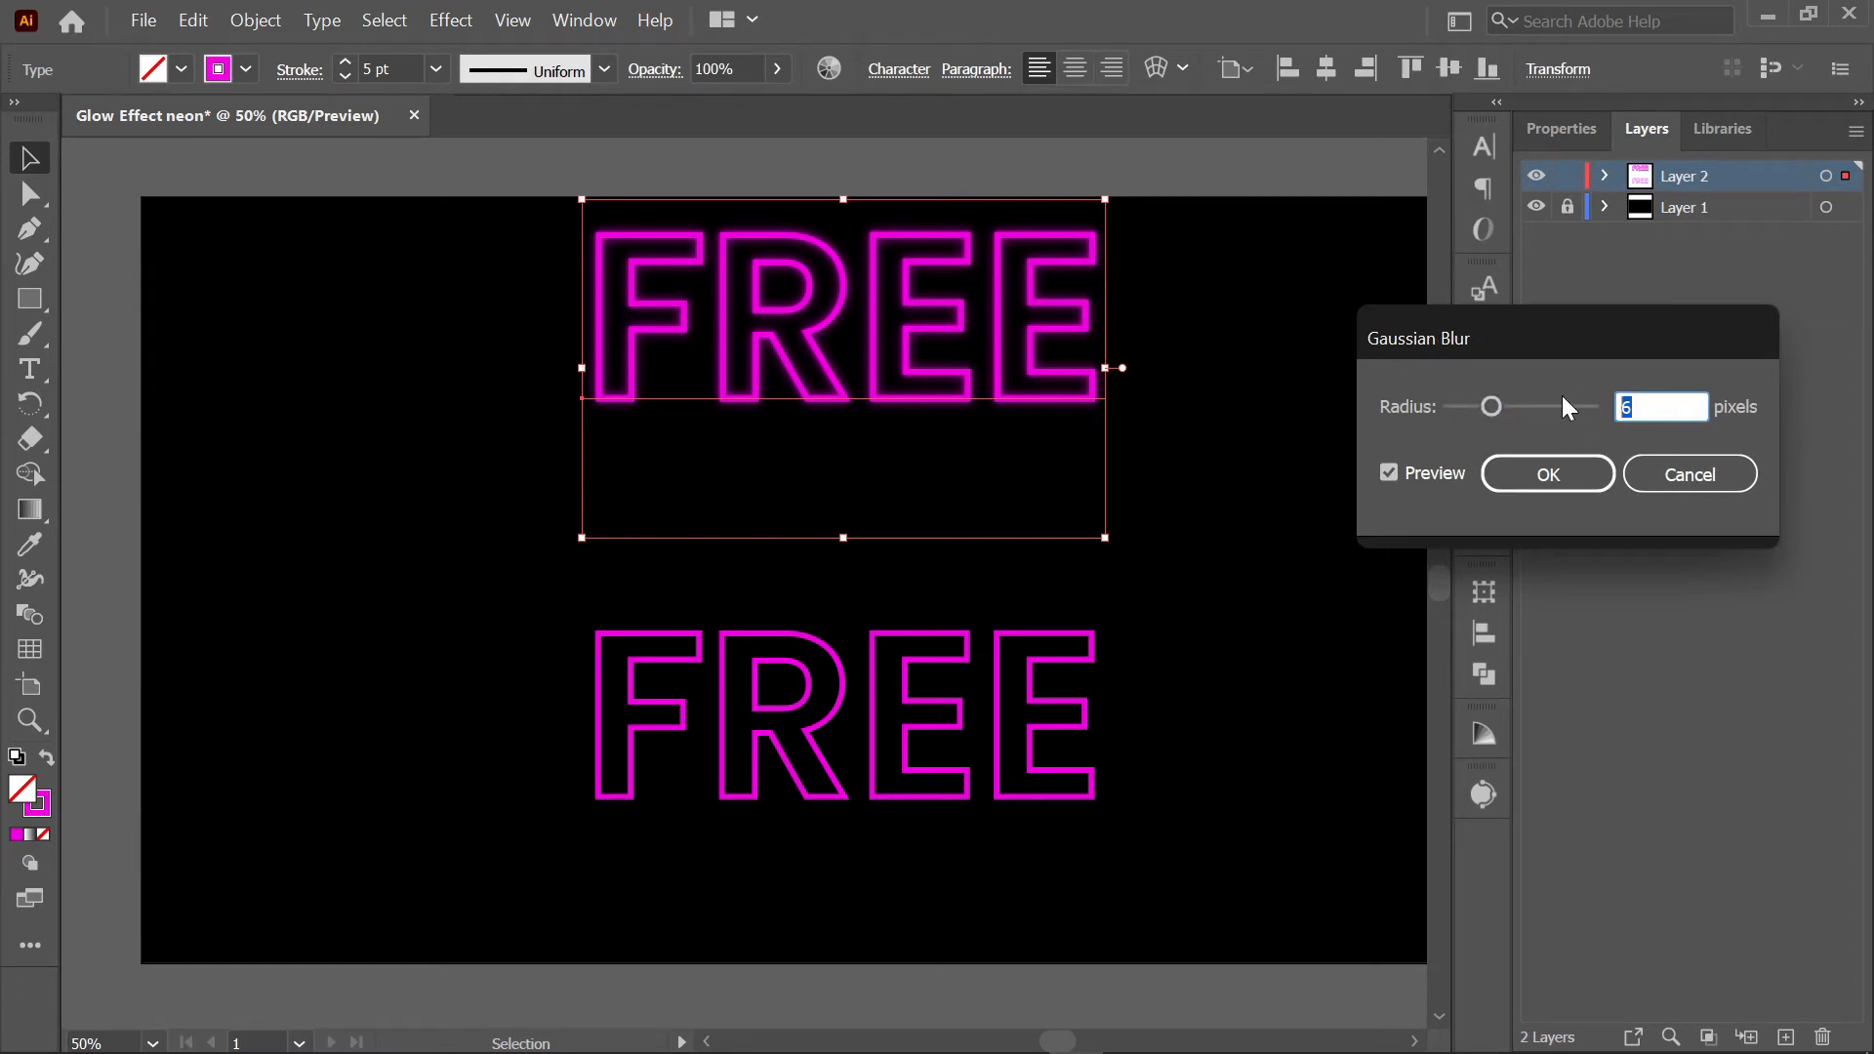
click(1390, 474)
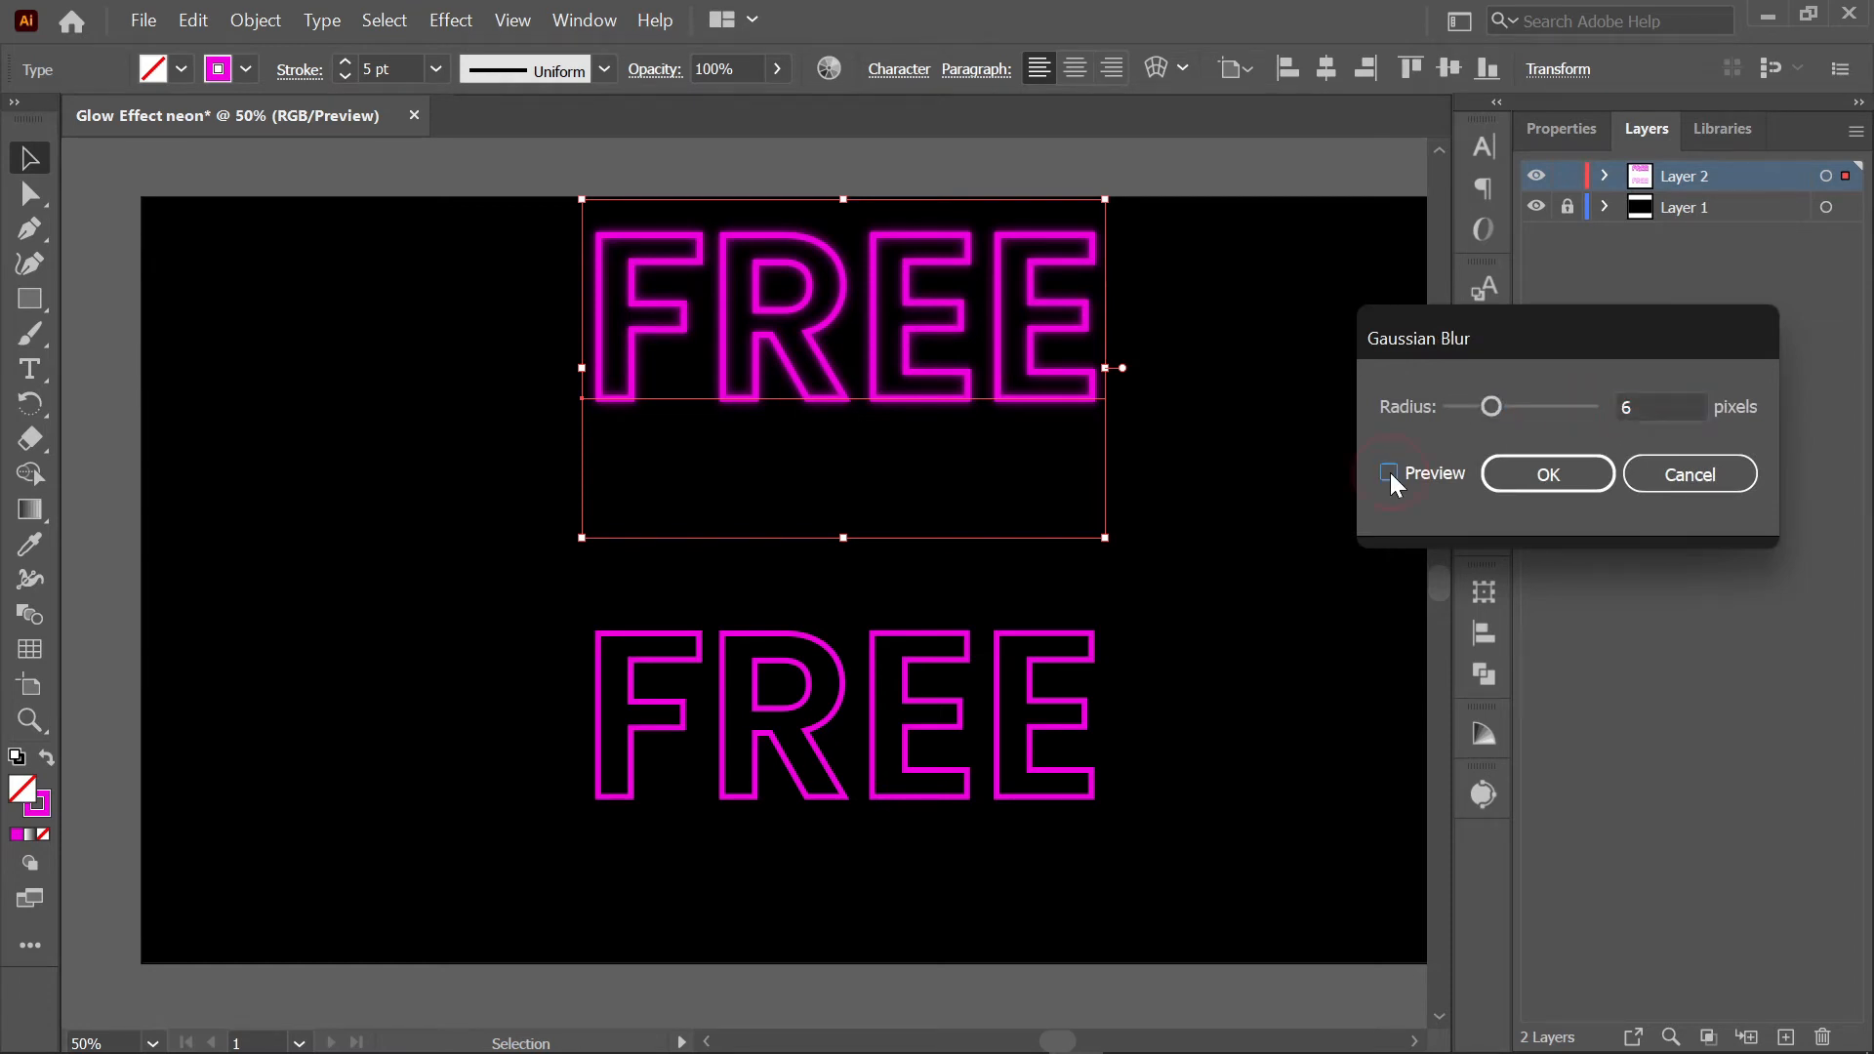
click(1526, 488)
click(1308, 459)
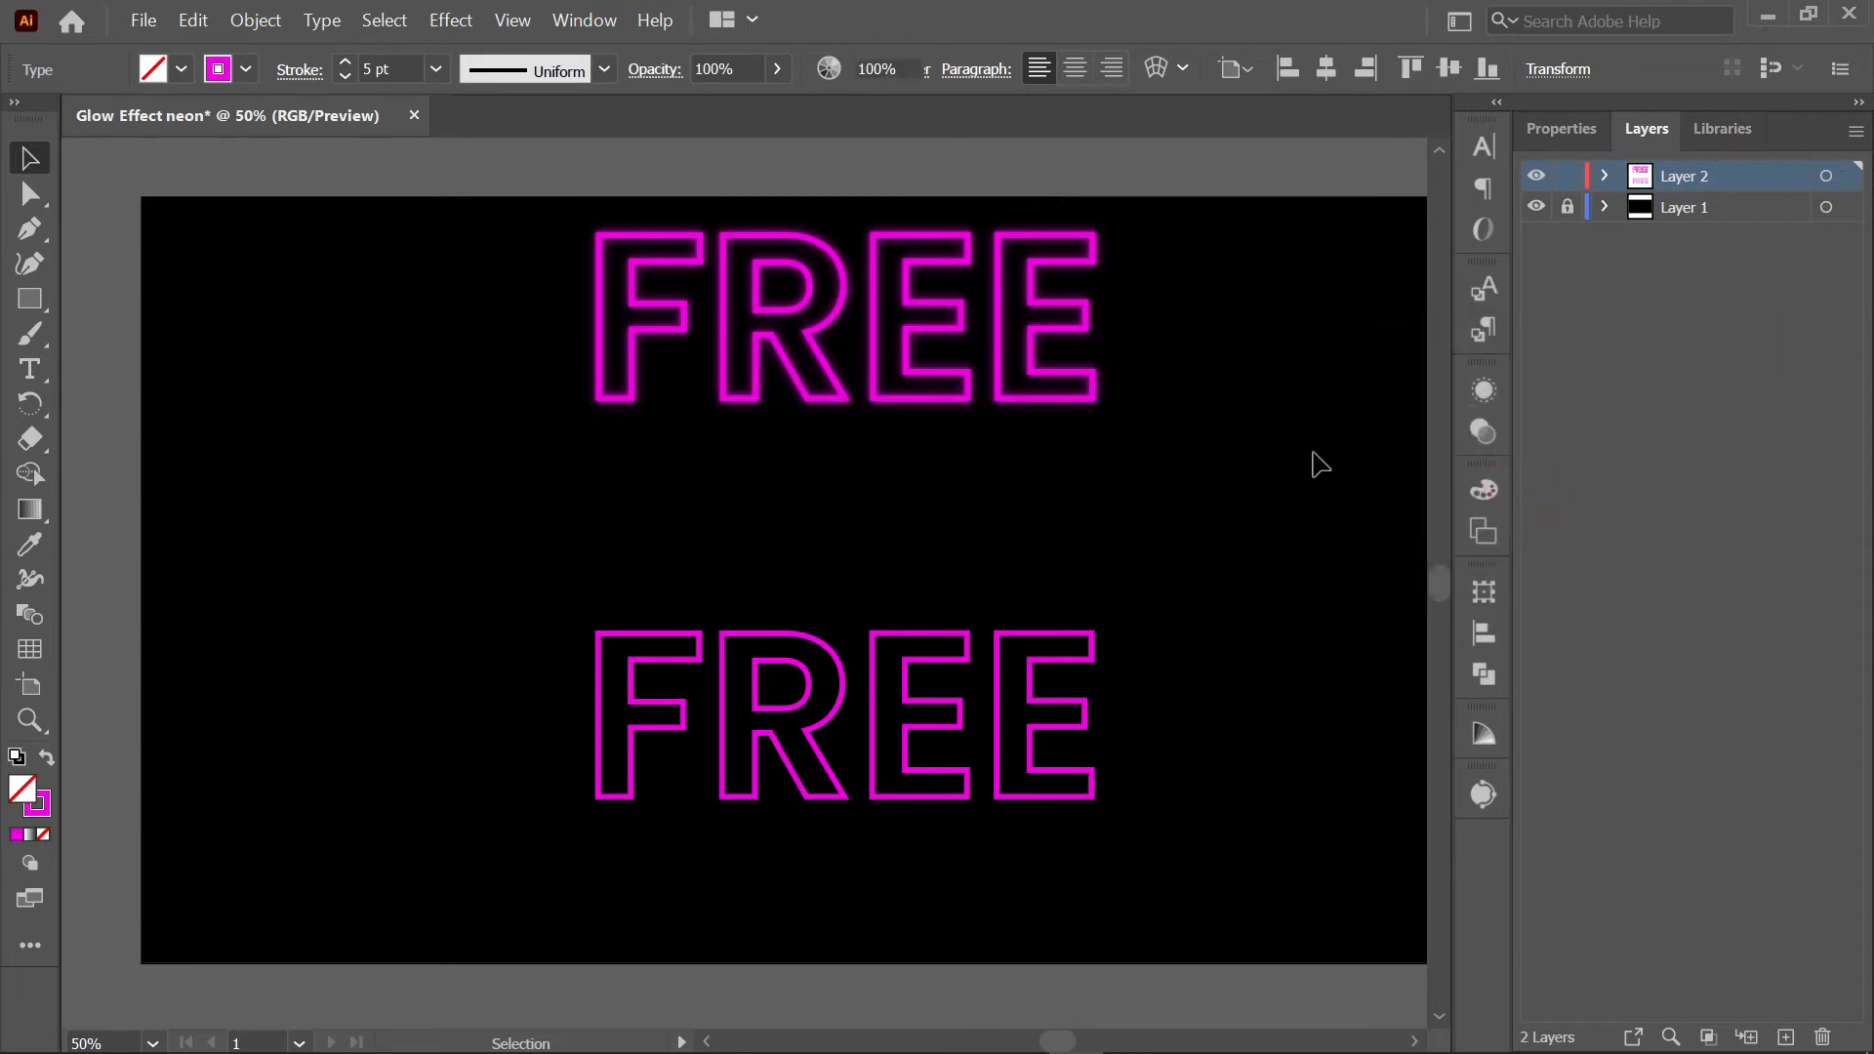
- Set the bottom FREE text's stroke weight to 3 pt and move it up just beneath the glowing text
click(999, 624)
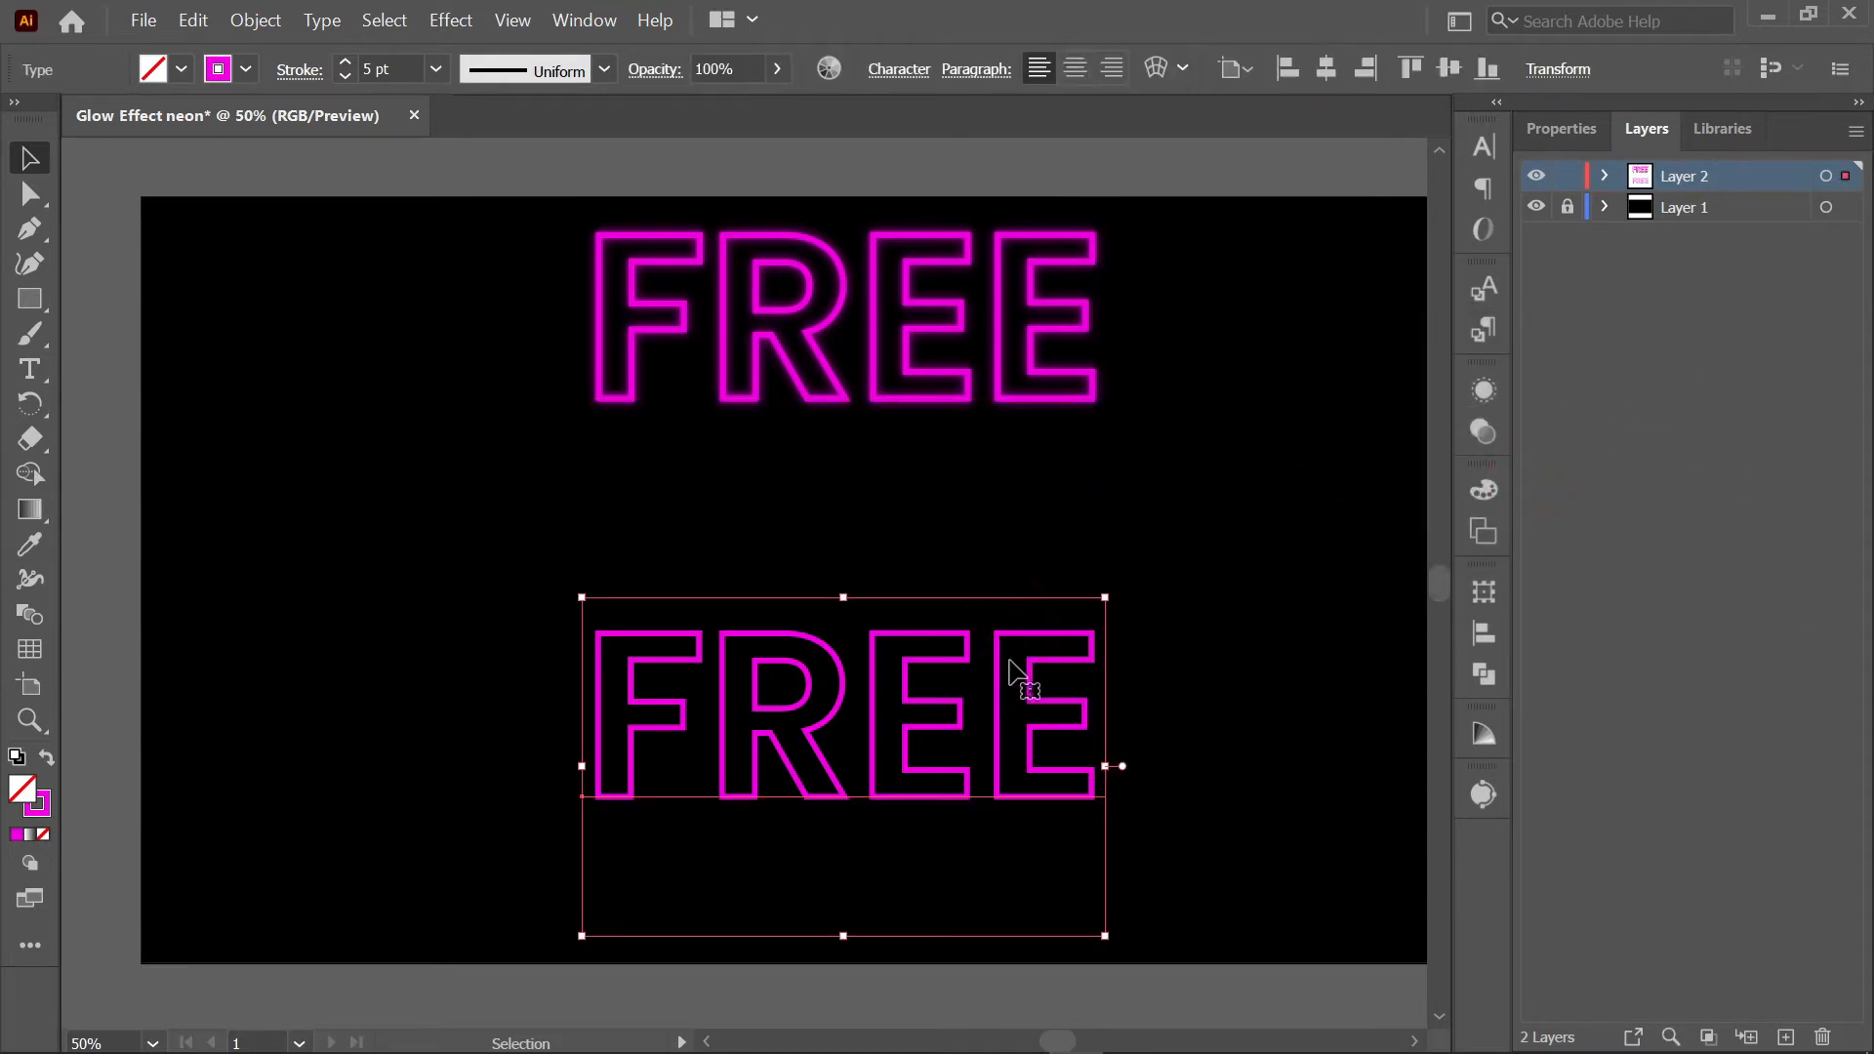
double_click(346, 76)
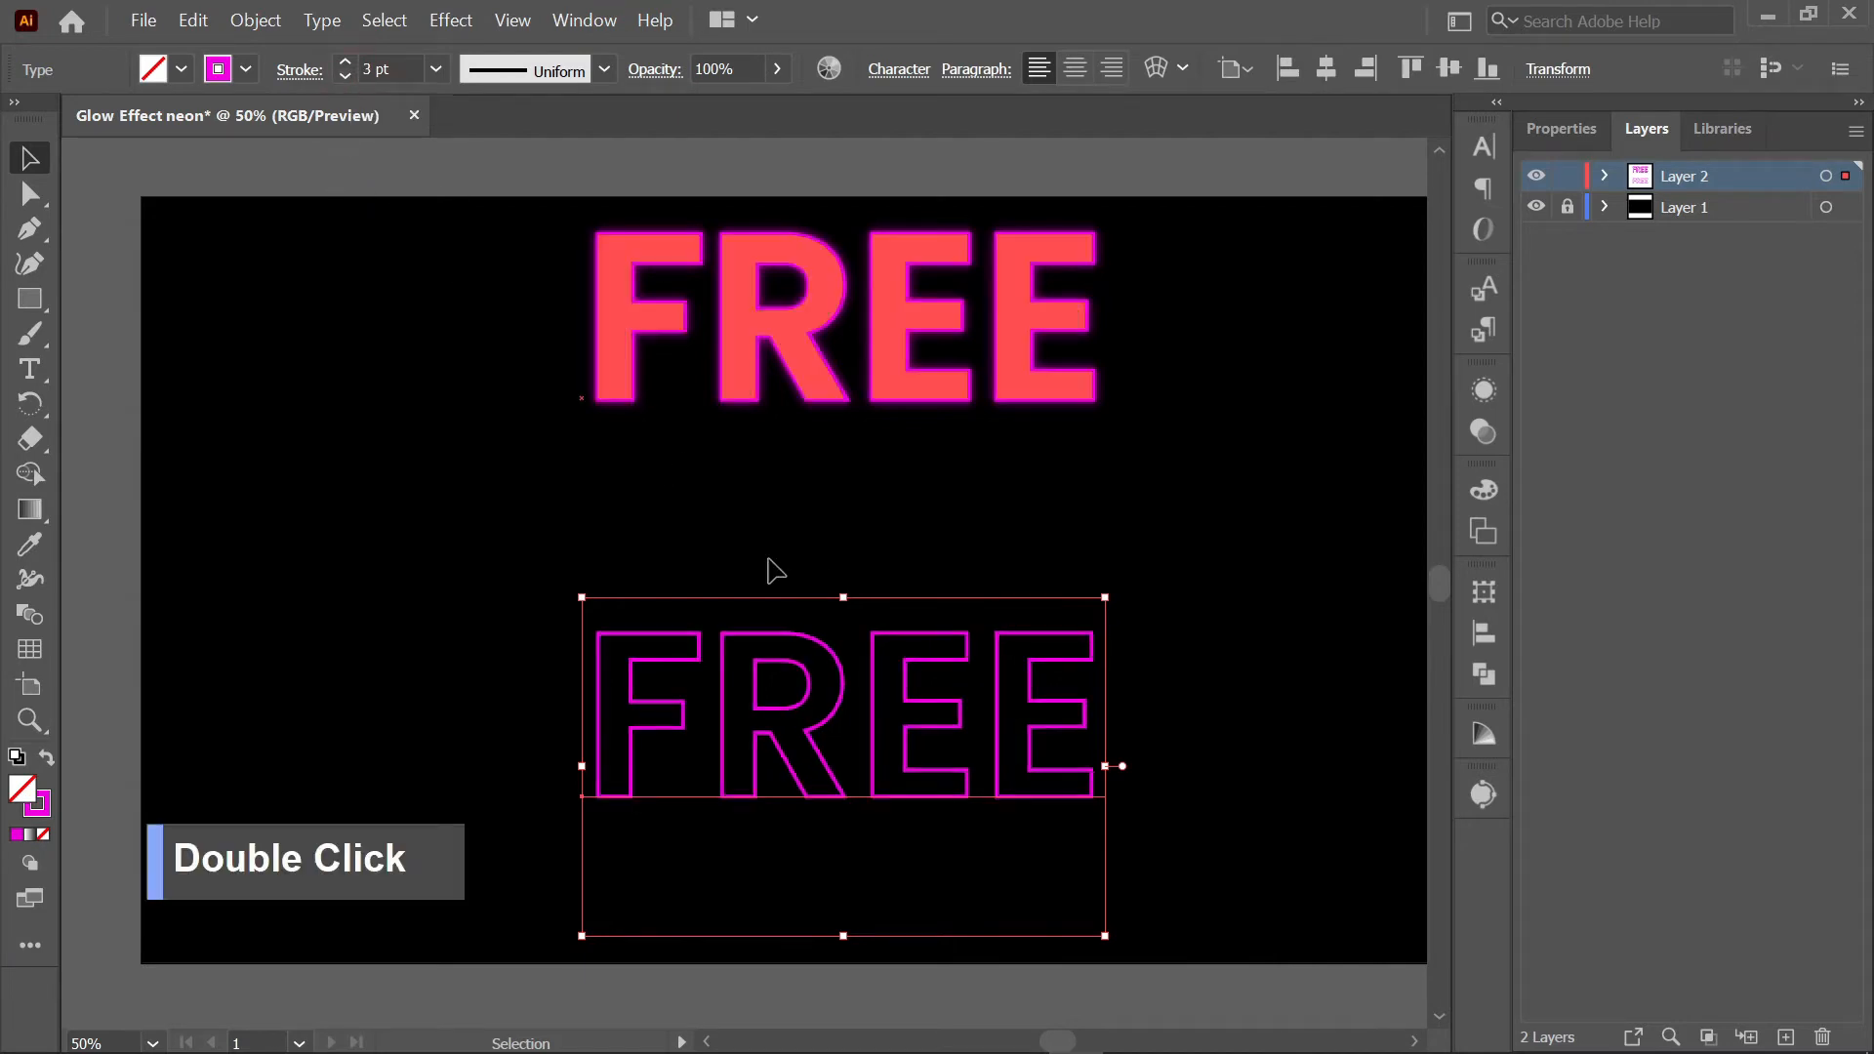
drag(875, 701, 887, 494)
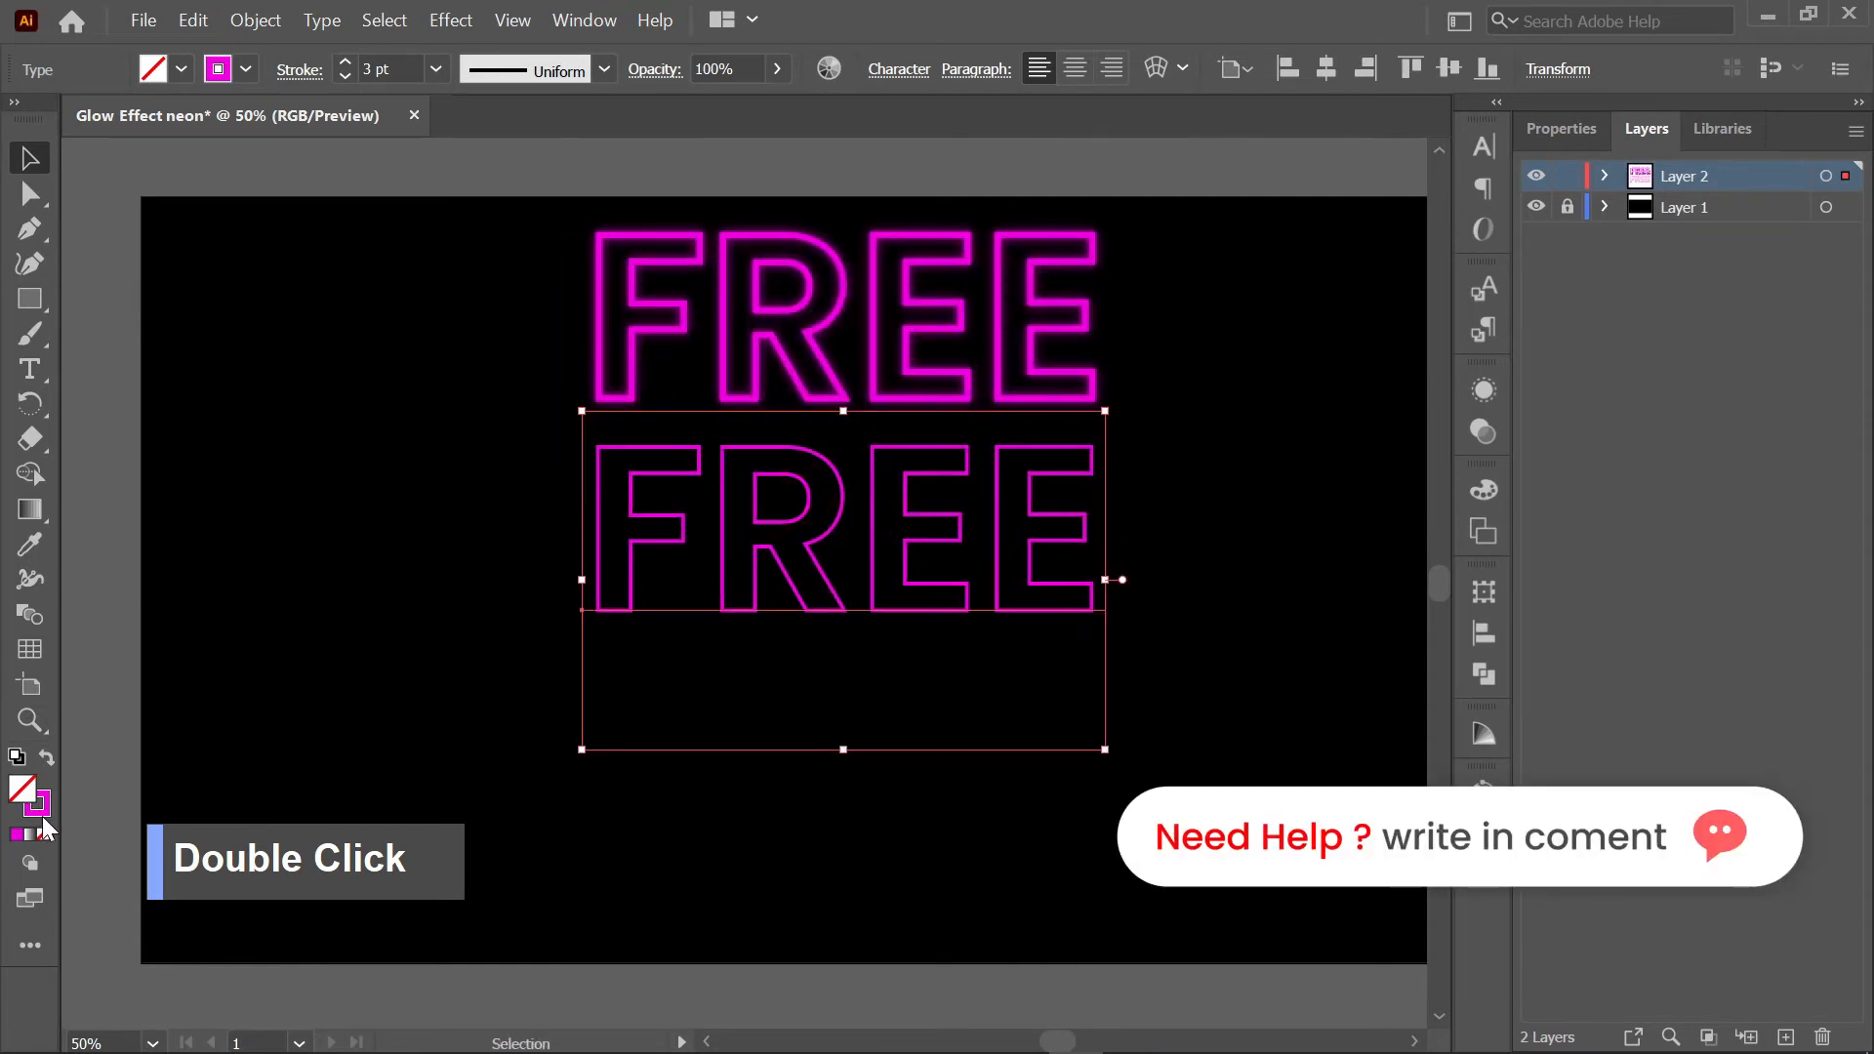
- Change the thin lower FREE text's stroke color to white, hex FFFFFF
double_click(43, 810)
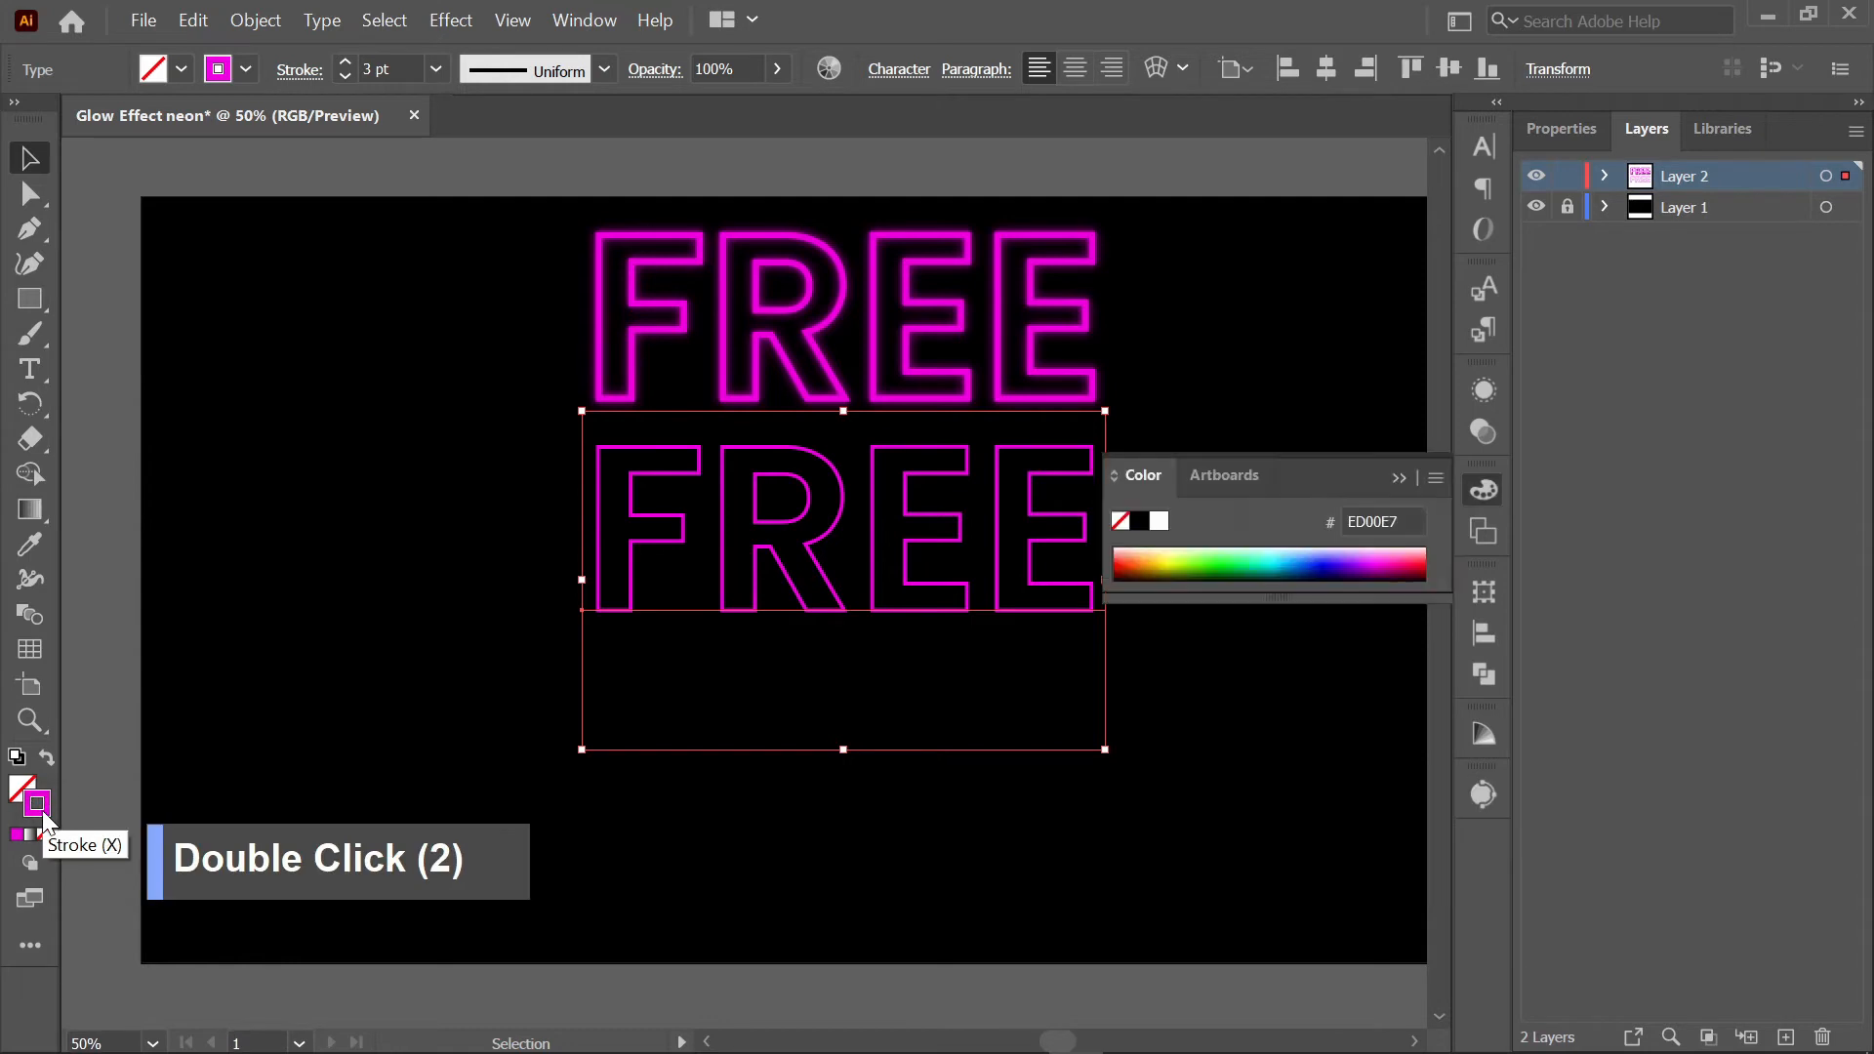
drag(1252, 445, 1078, 276)
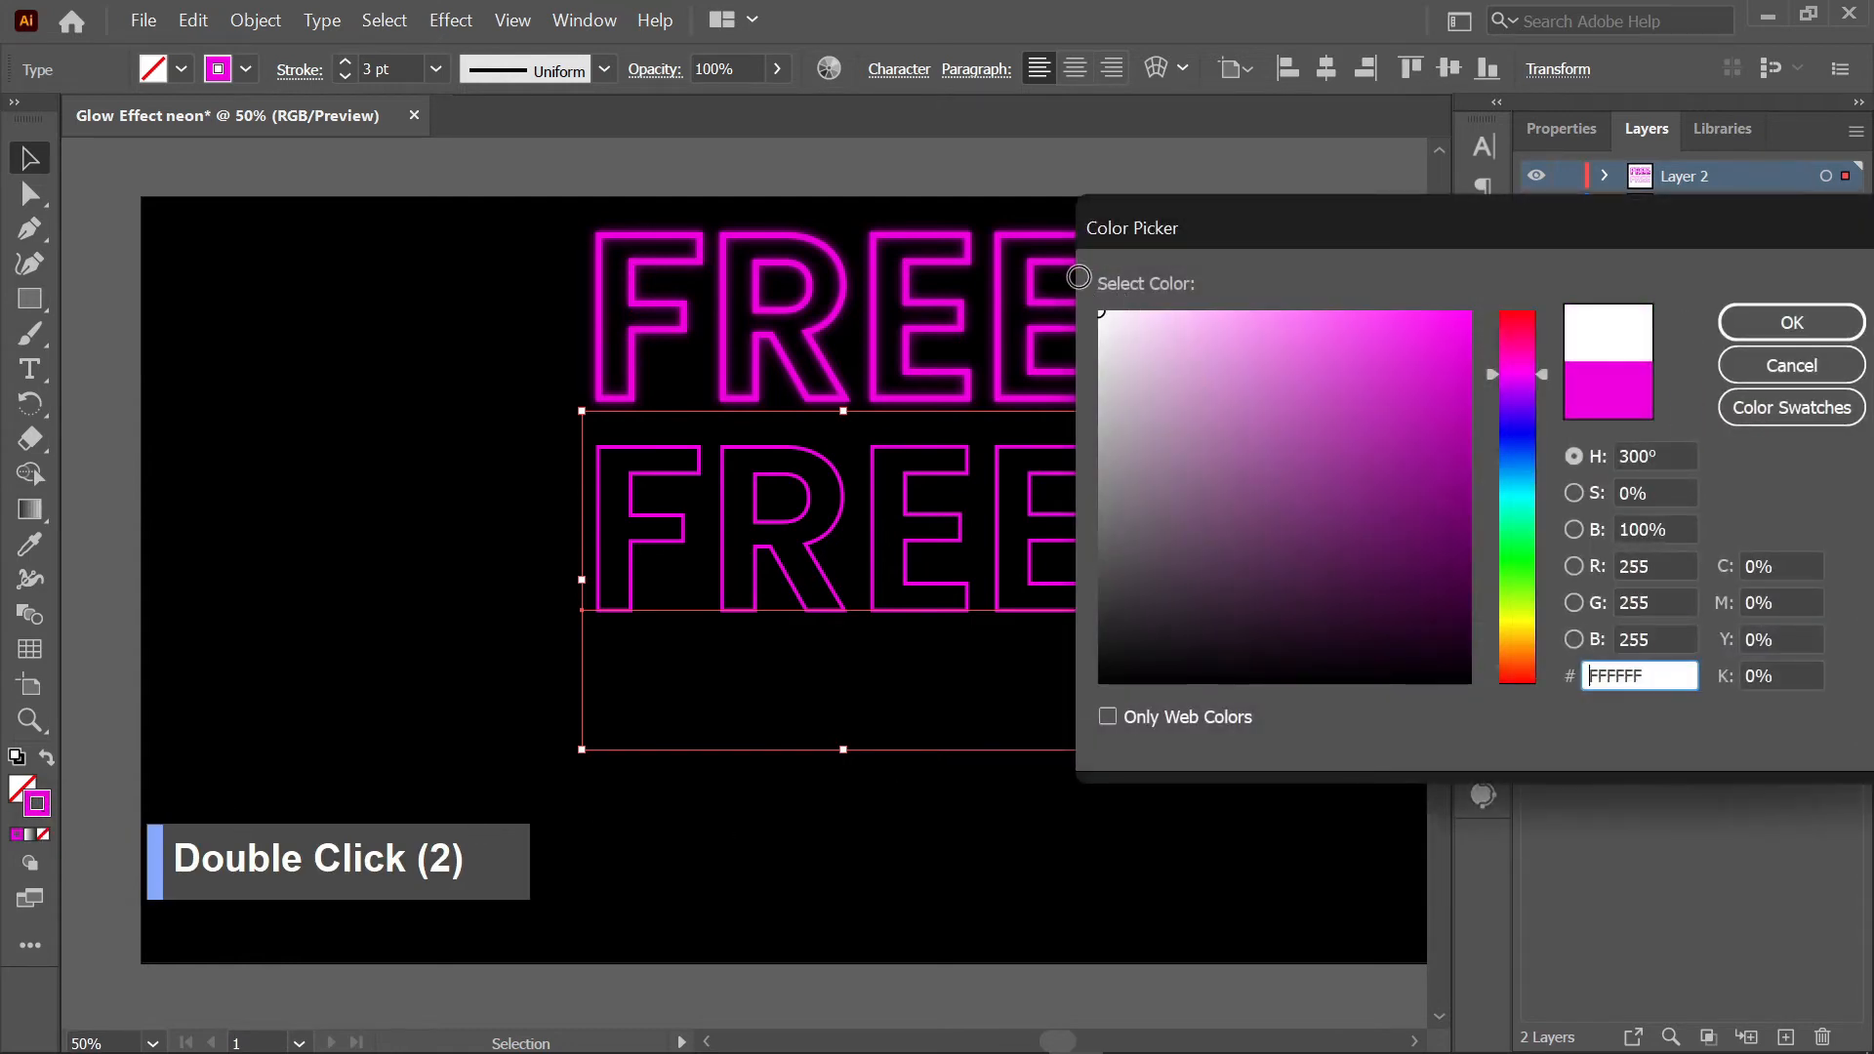
click(1740, 323)
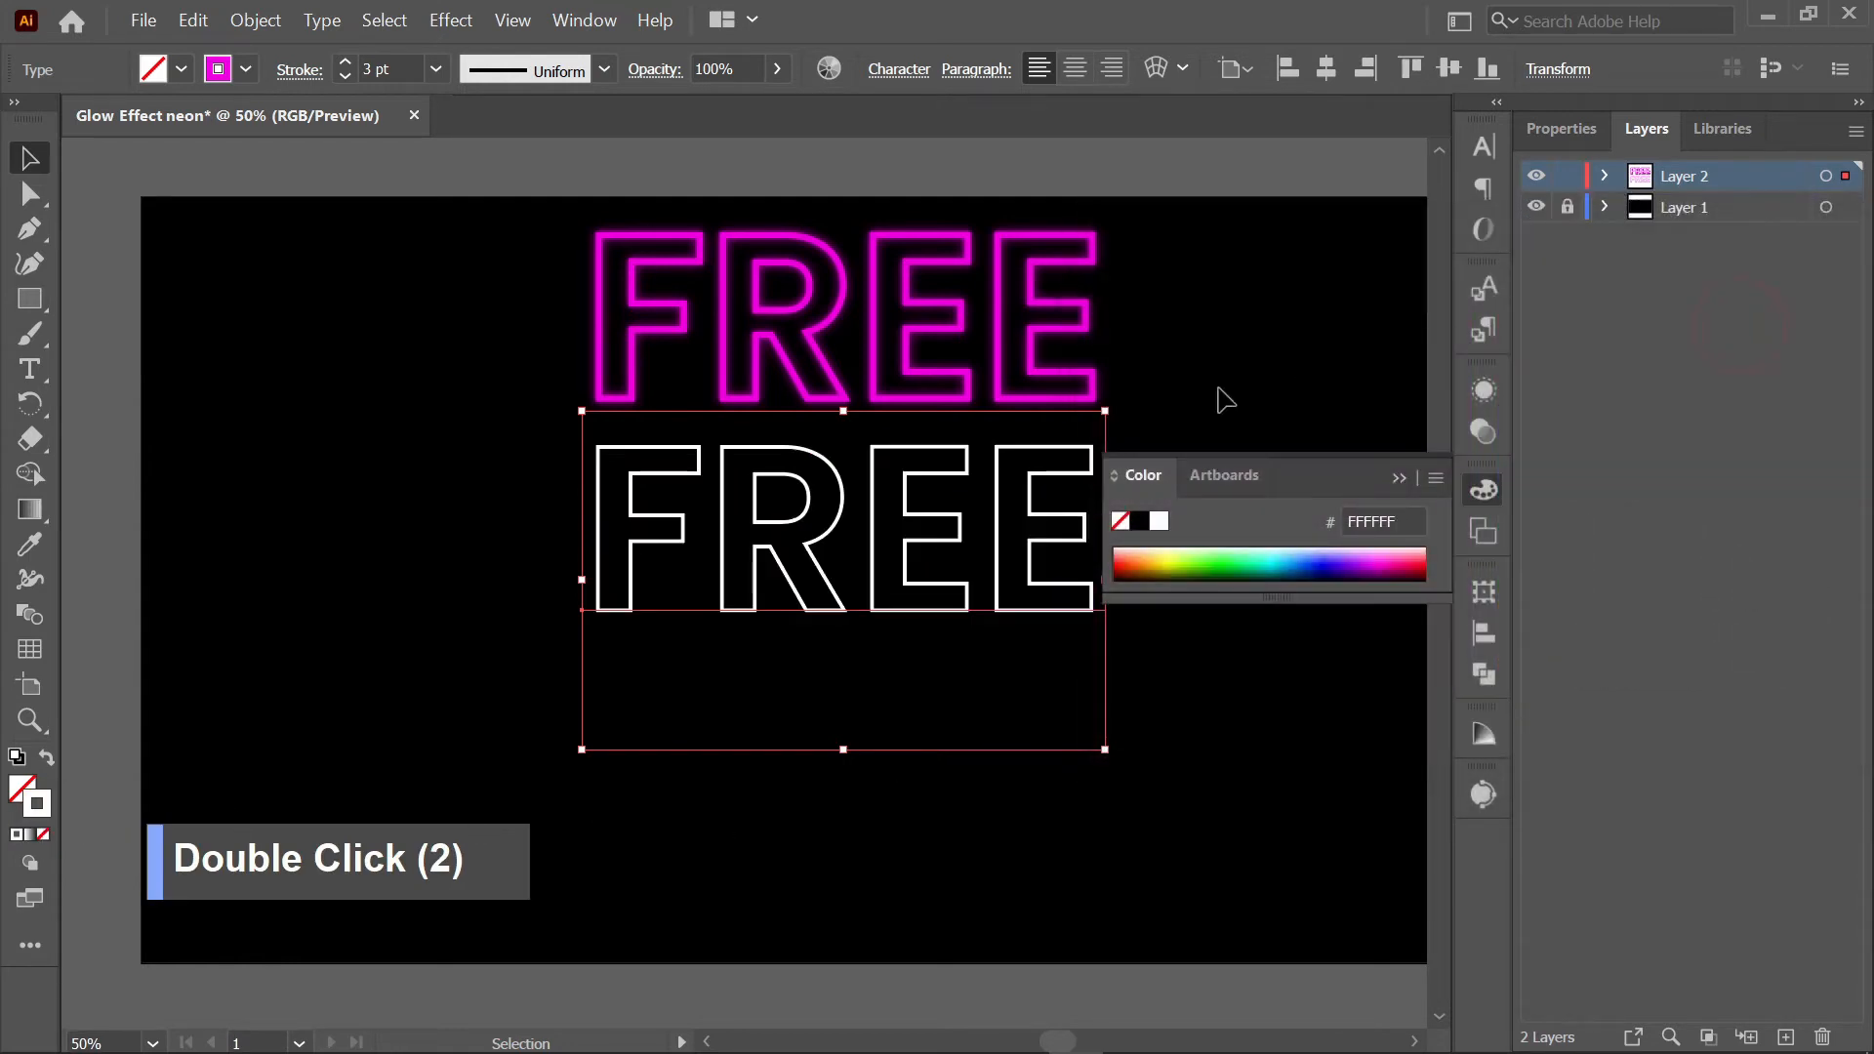
click(1400, 478)
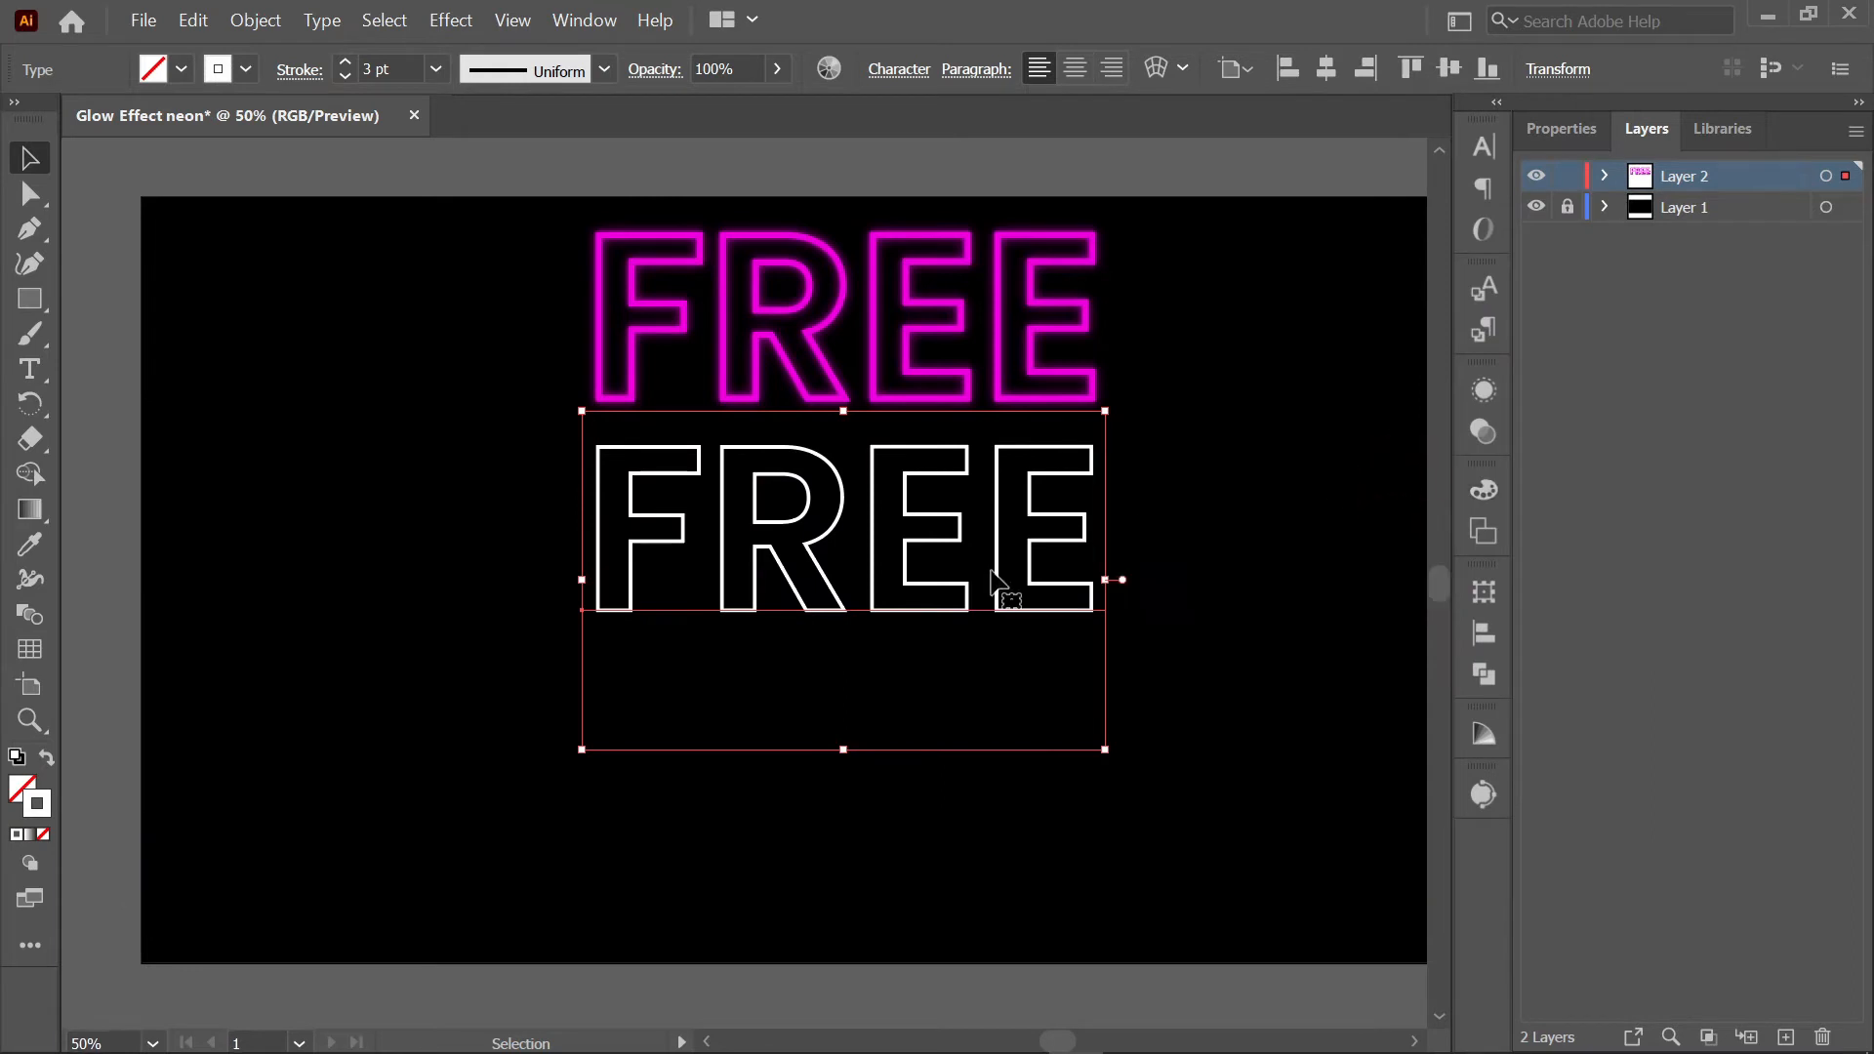
- Try to overlay the white FREE text on the glowing FREE text, and undo the moves
drag(995, 582, 1015, 512)
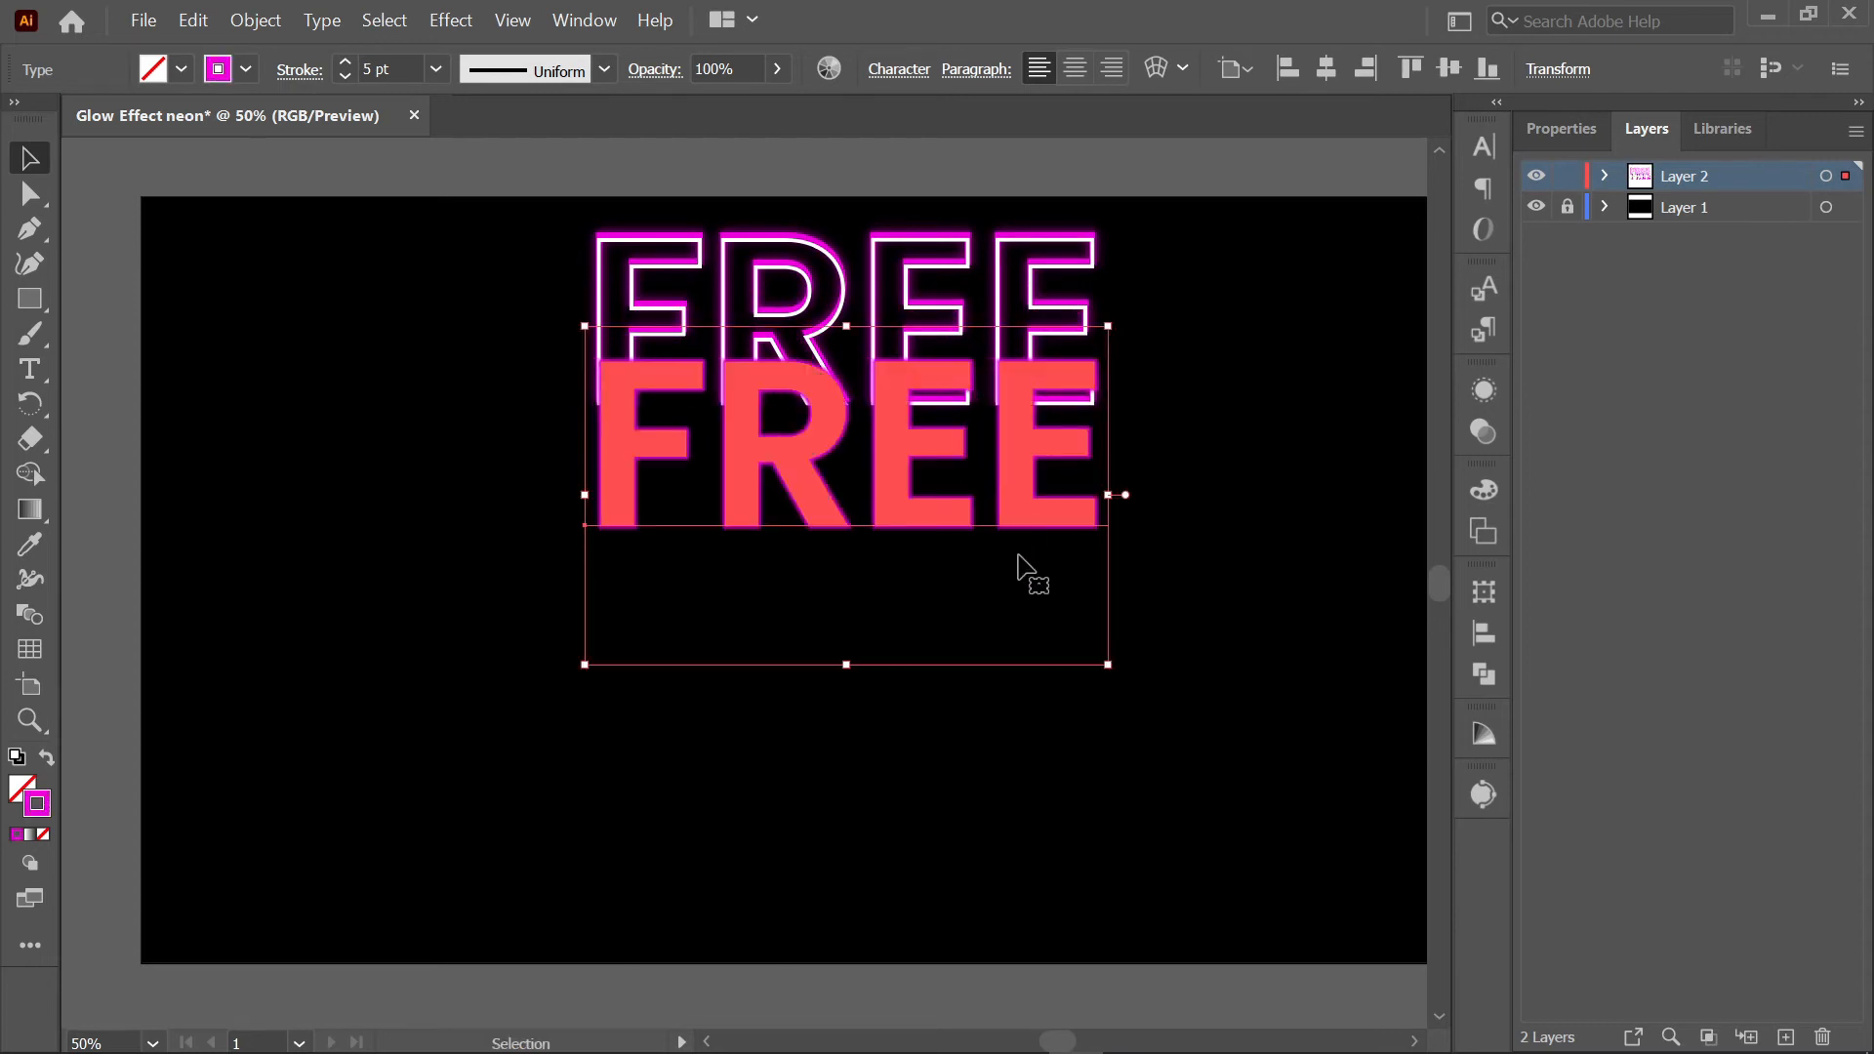
key(ctrl+z)
key(ctrl+z)
drag(963, 430, 689, 424)
key(ctrl+z)
key(ctrl+z)
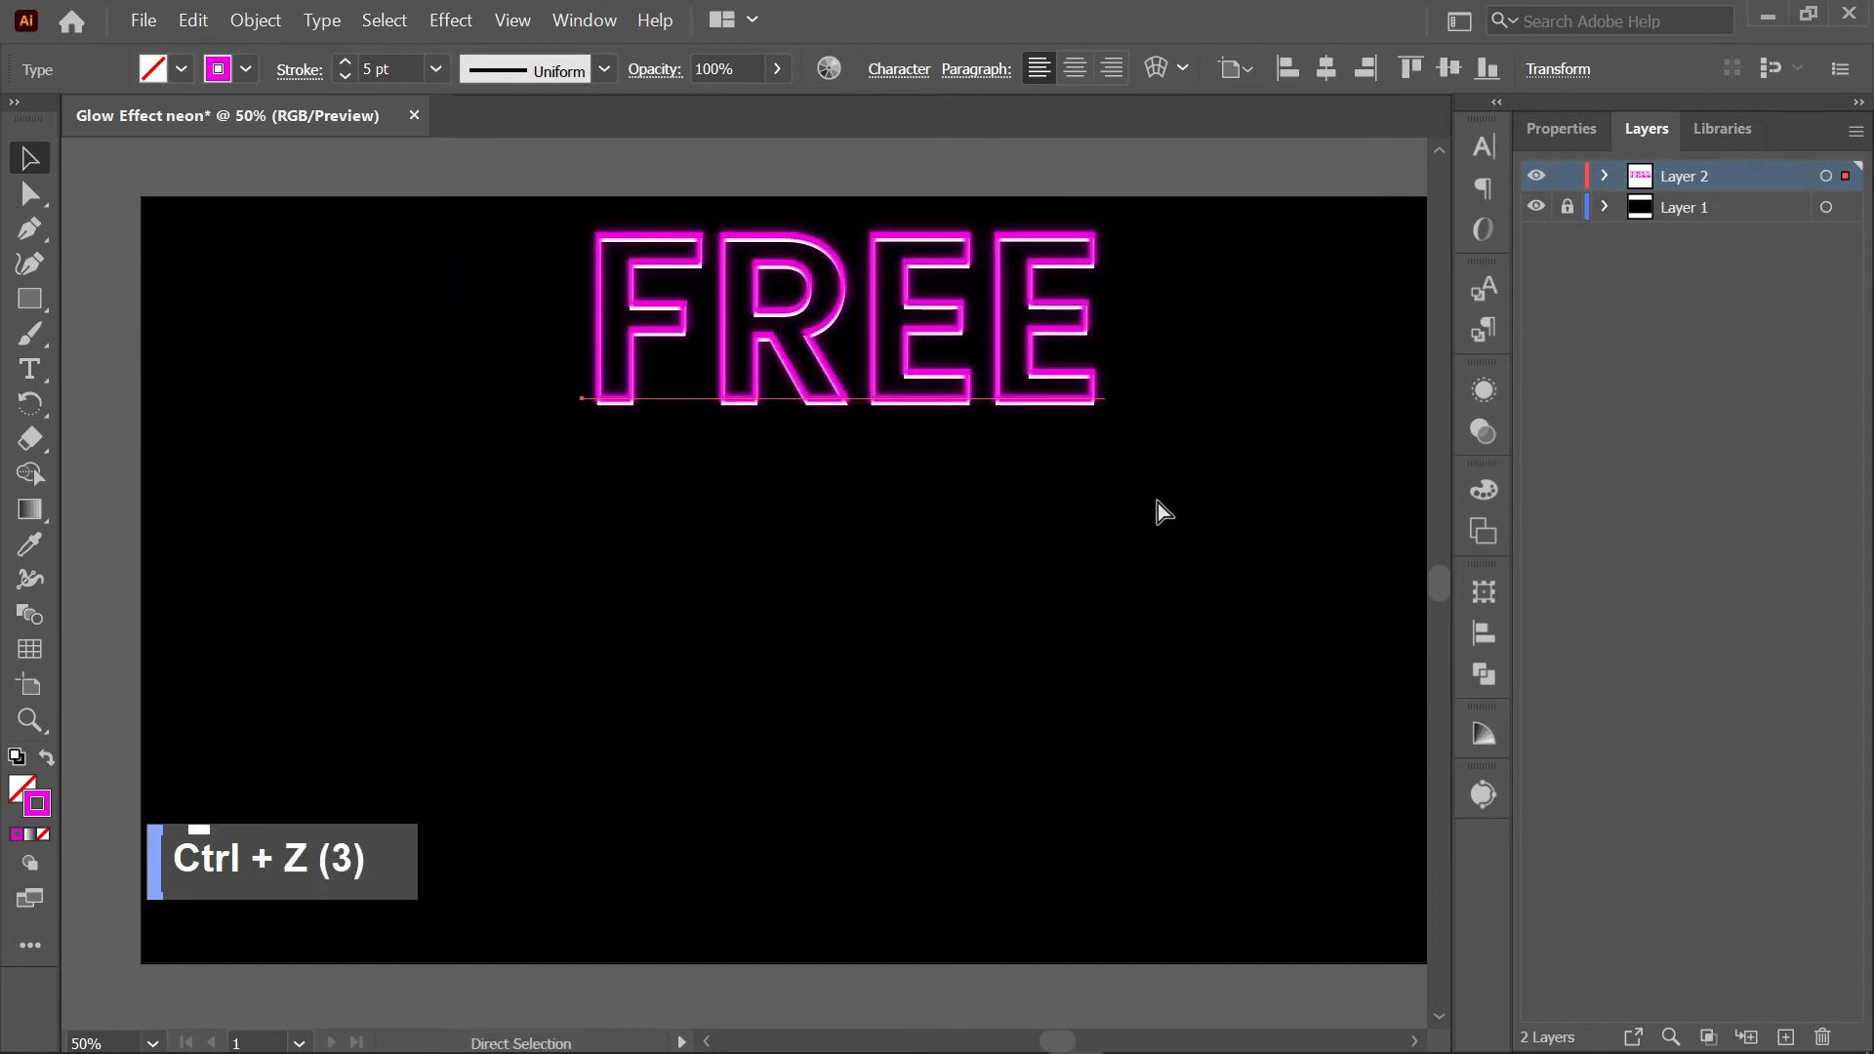
key(ctrl+z)
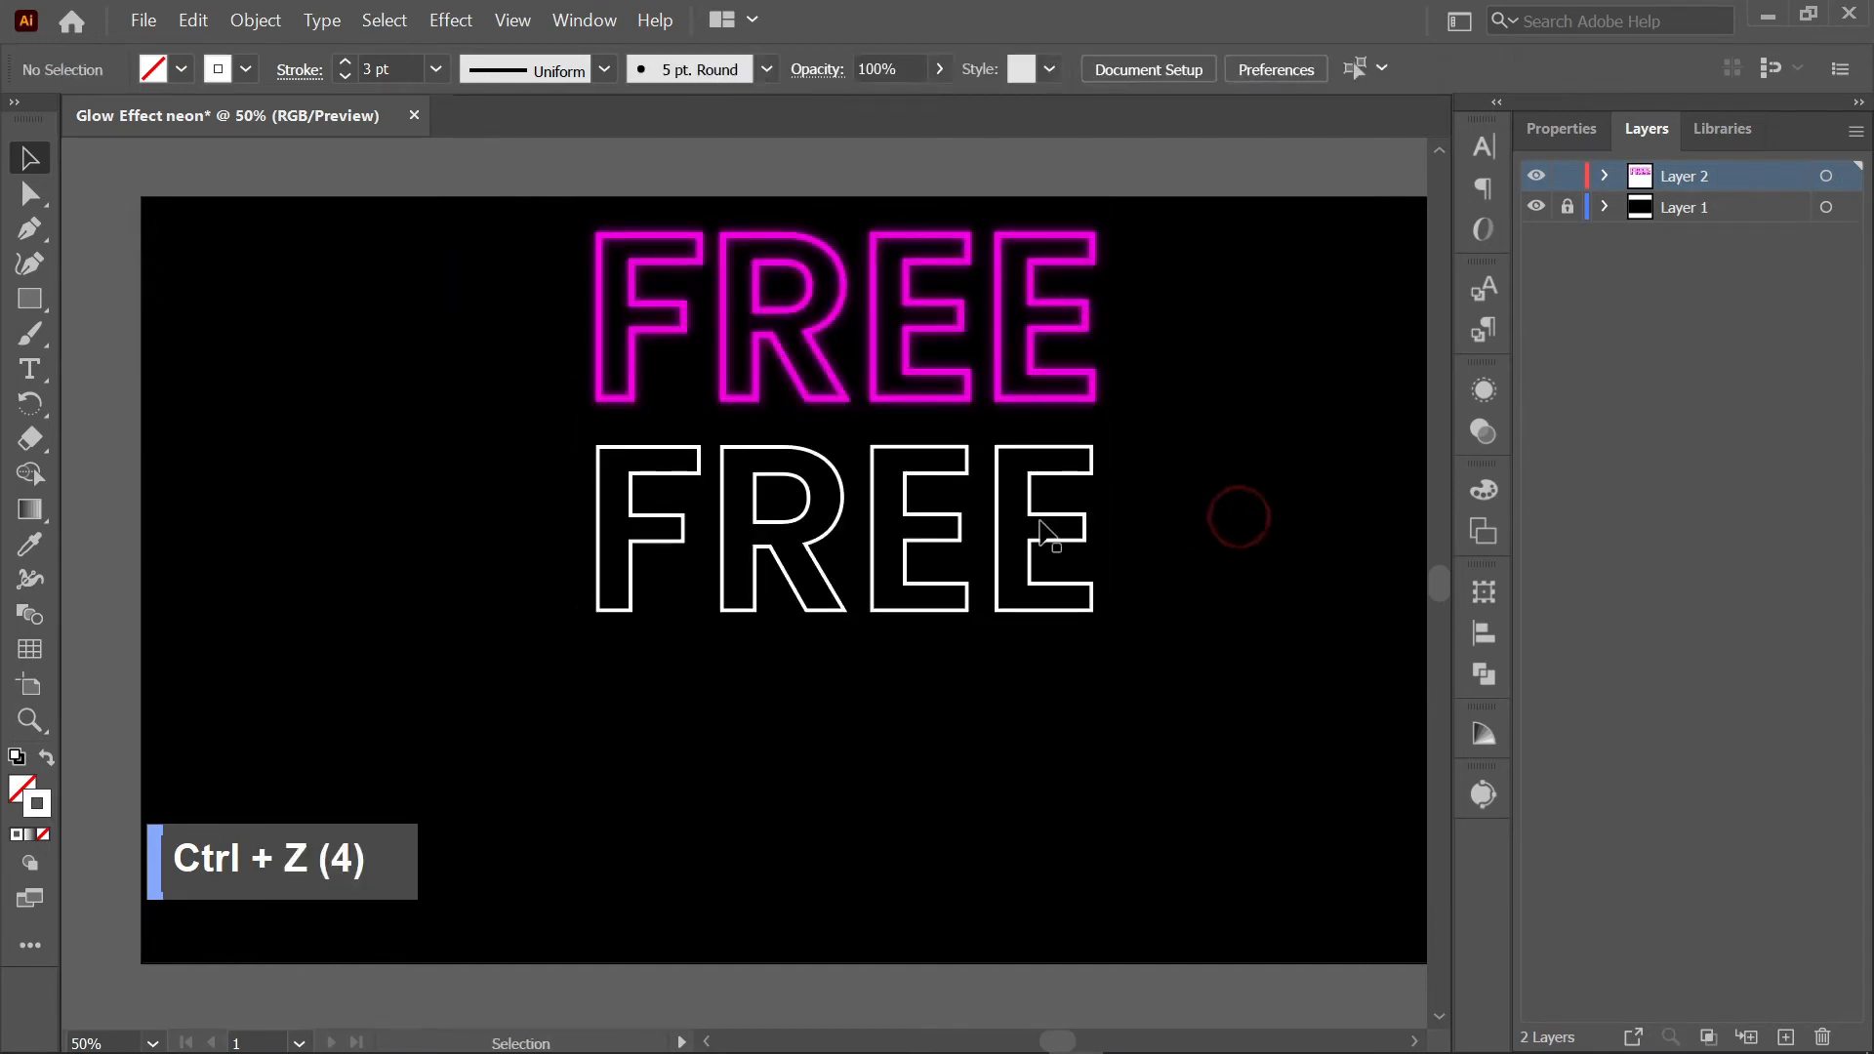
- Bring the white FREE text to the front and move it up to align exactly over the glowing FREE text
click(1038, 511)
click(1054, 584)
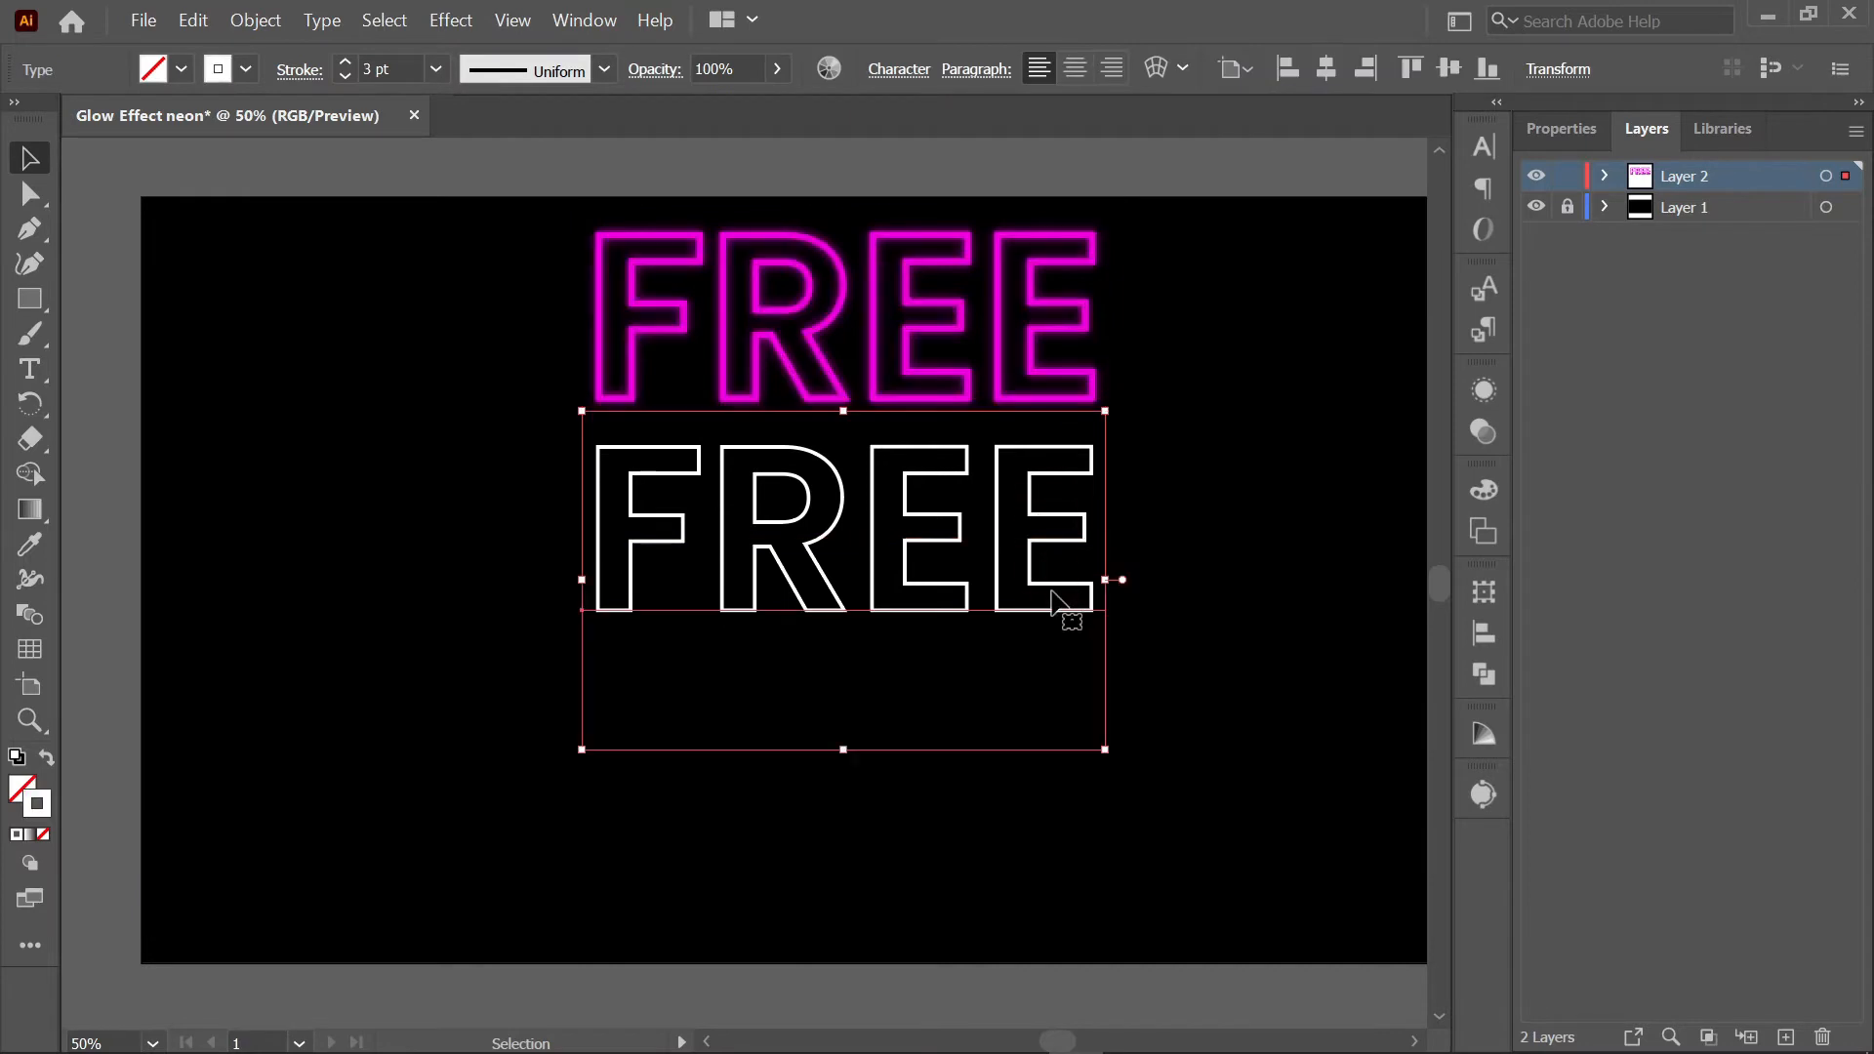
right_click(1055, 587)
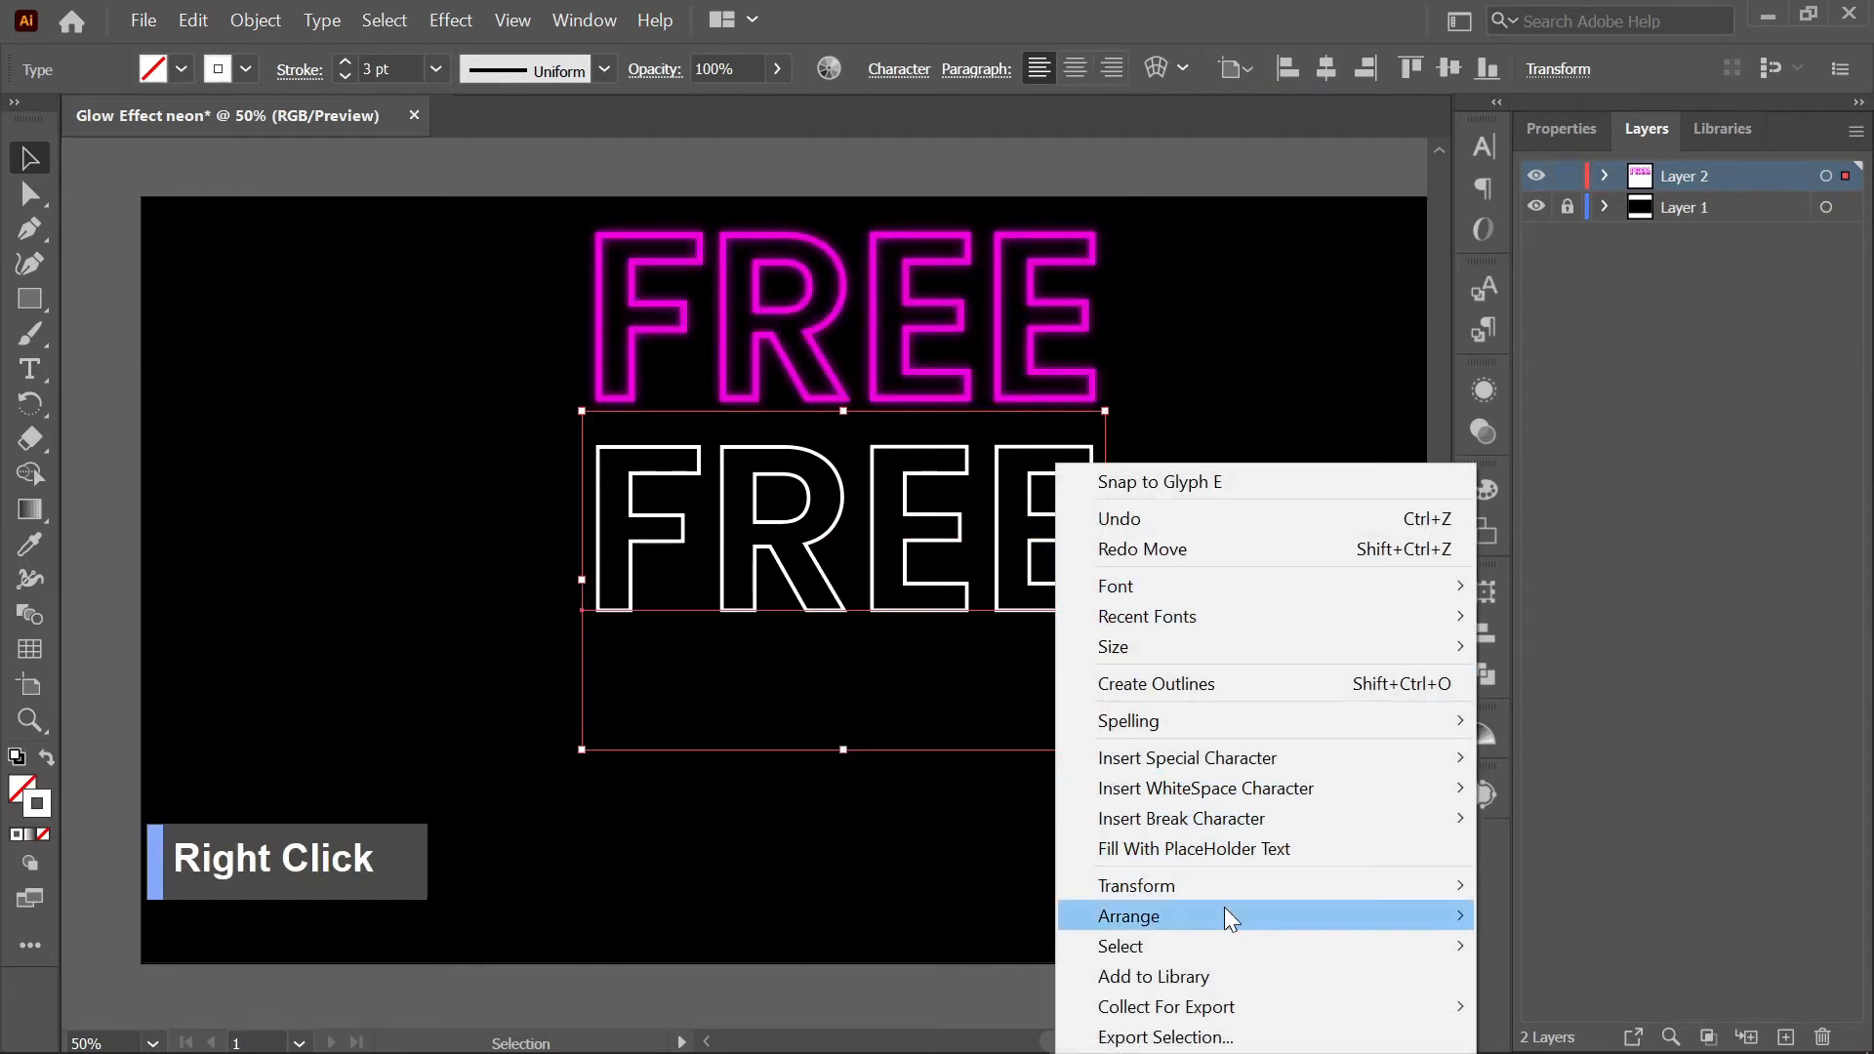
mouse_move(1224, 910)
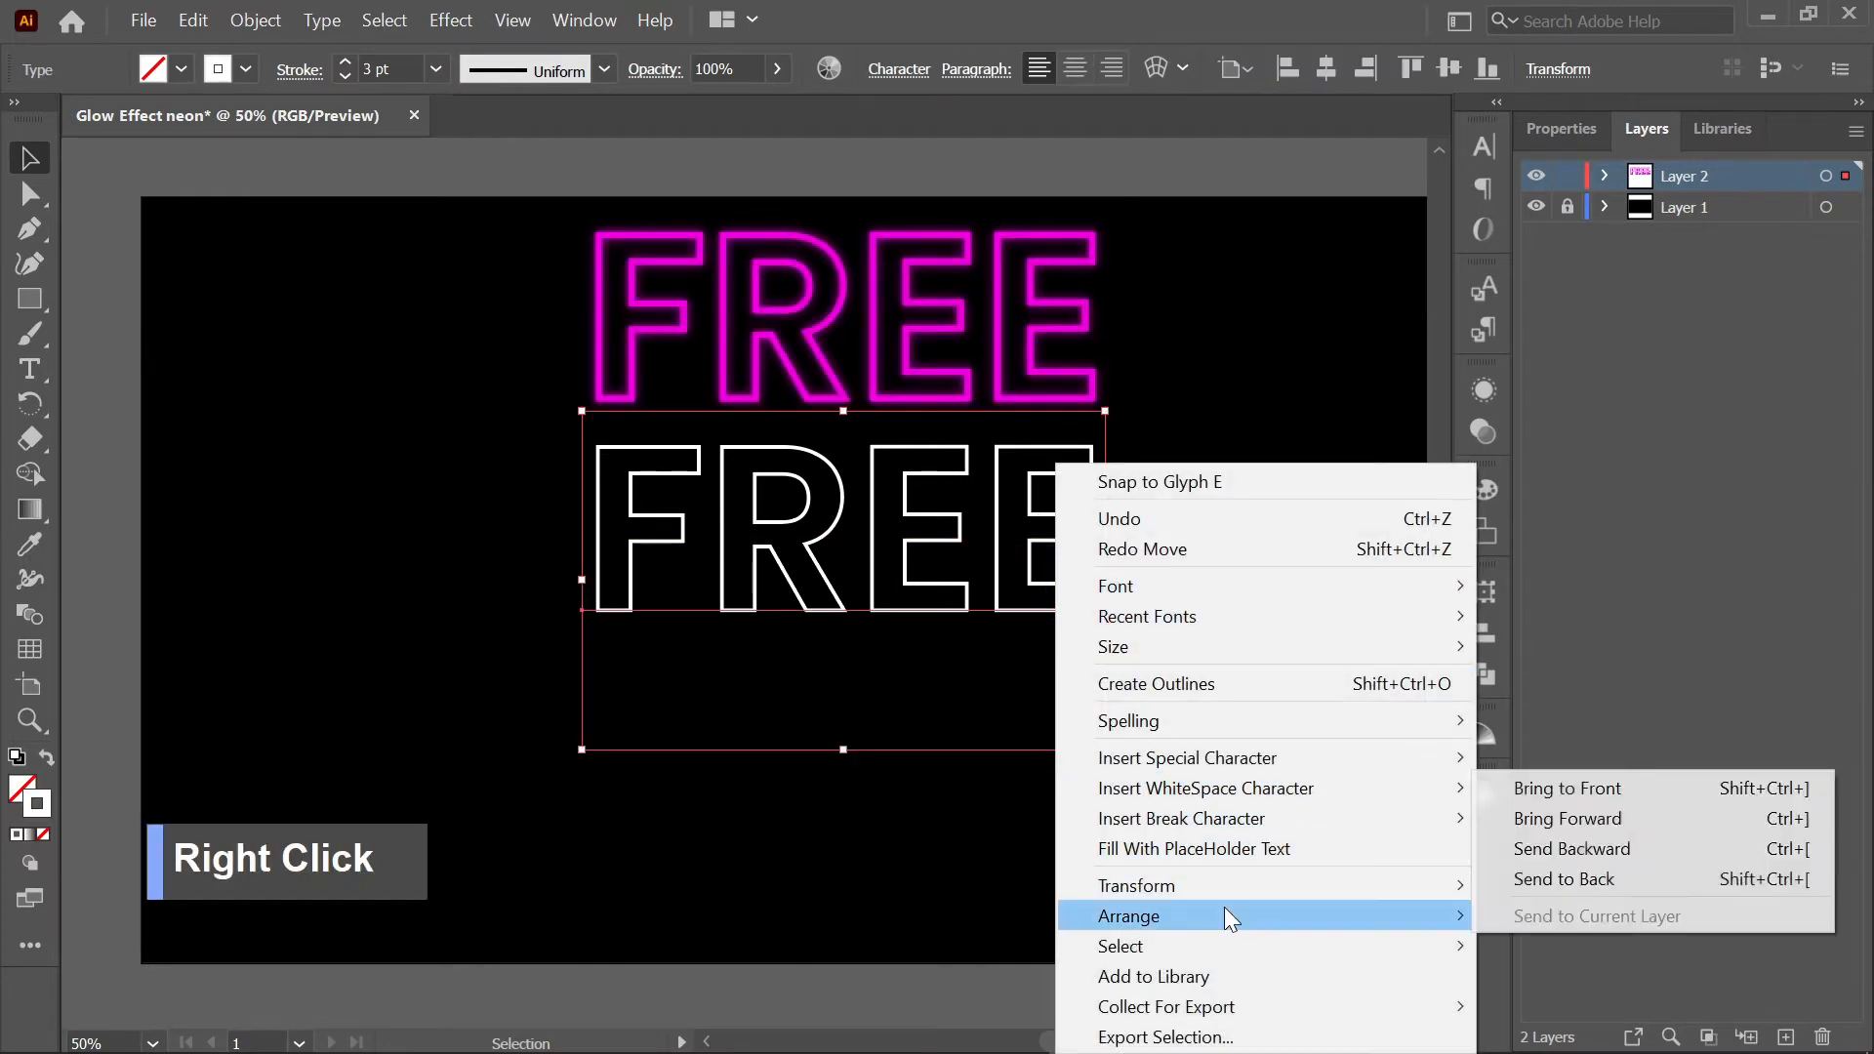
click(1555, 790)
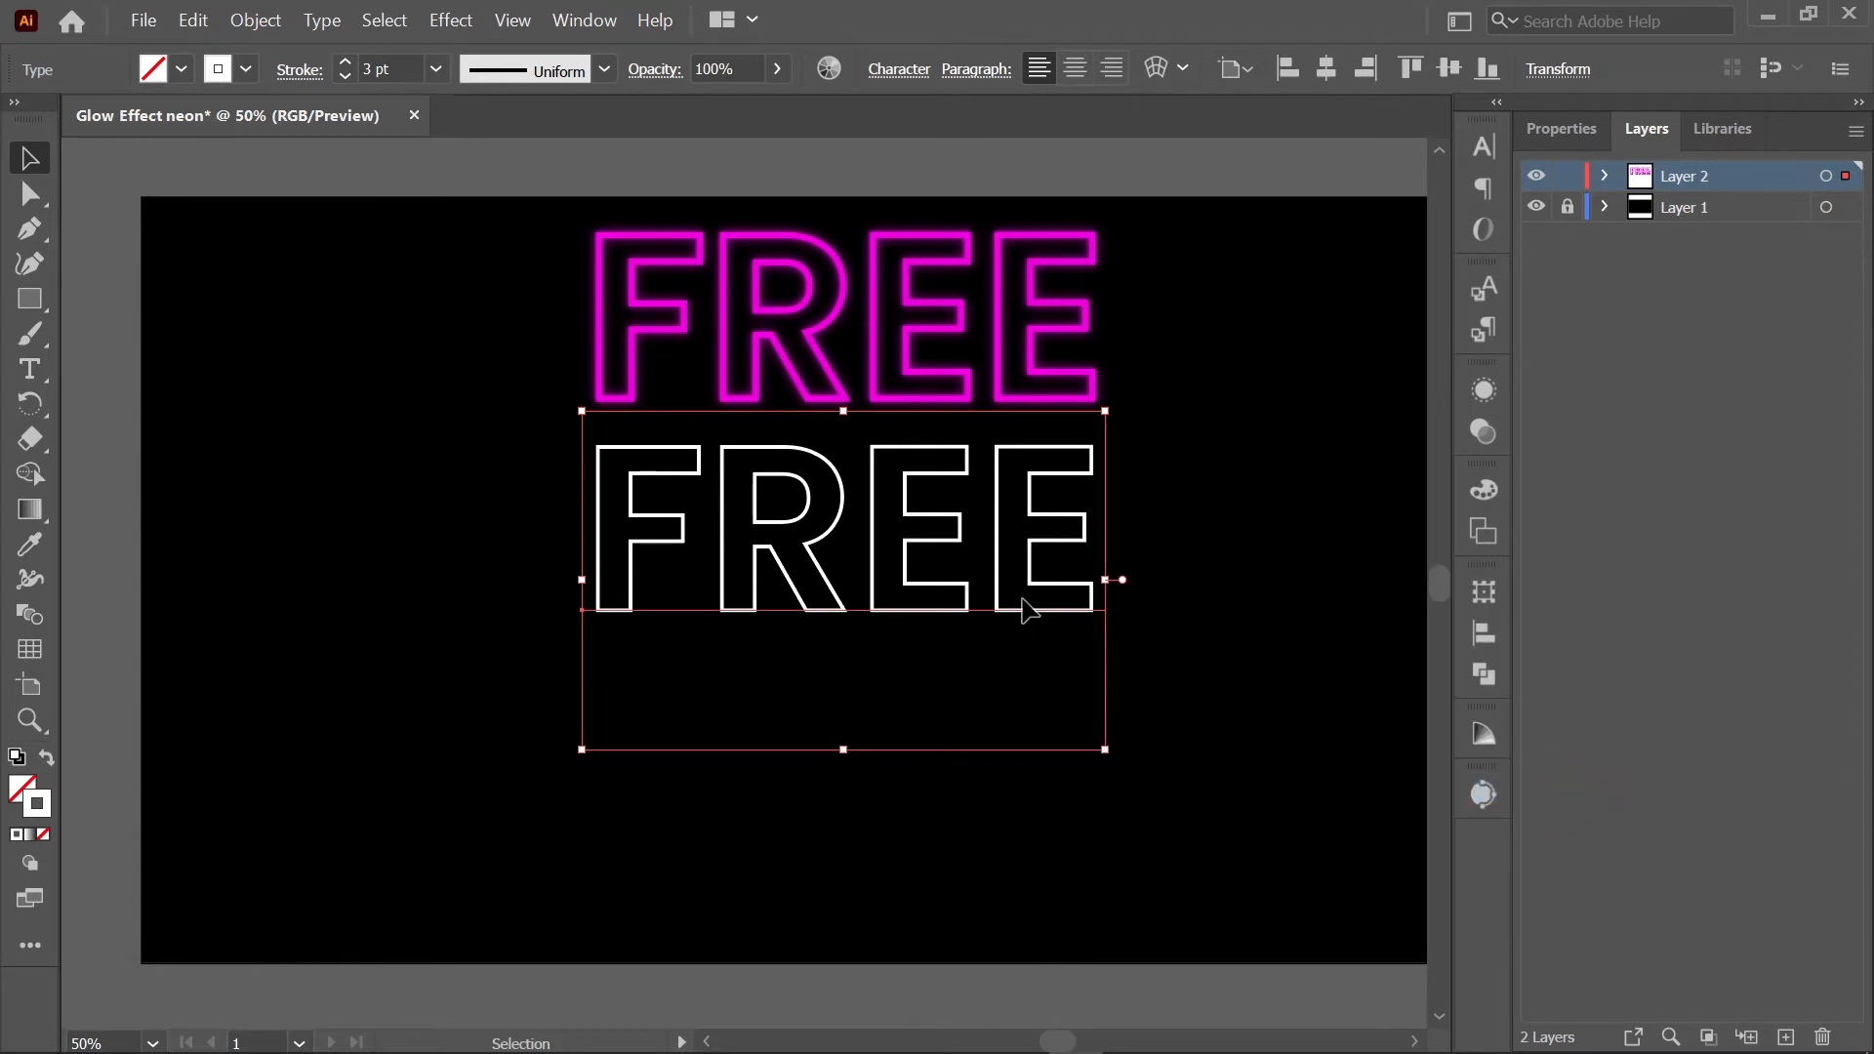
drag(1023, 602, 1024, 402)
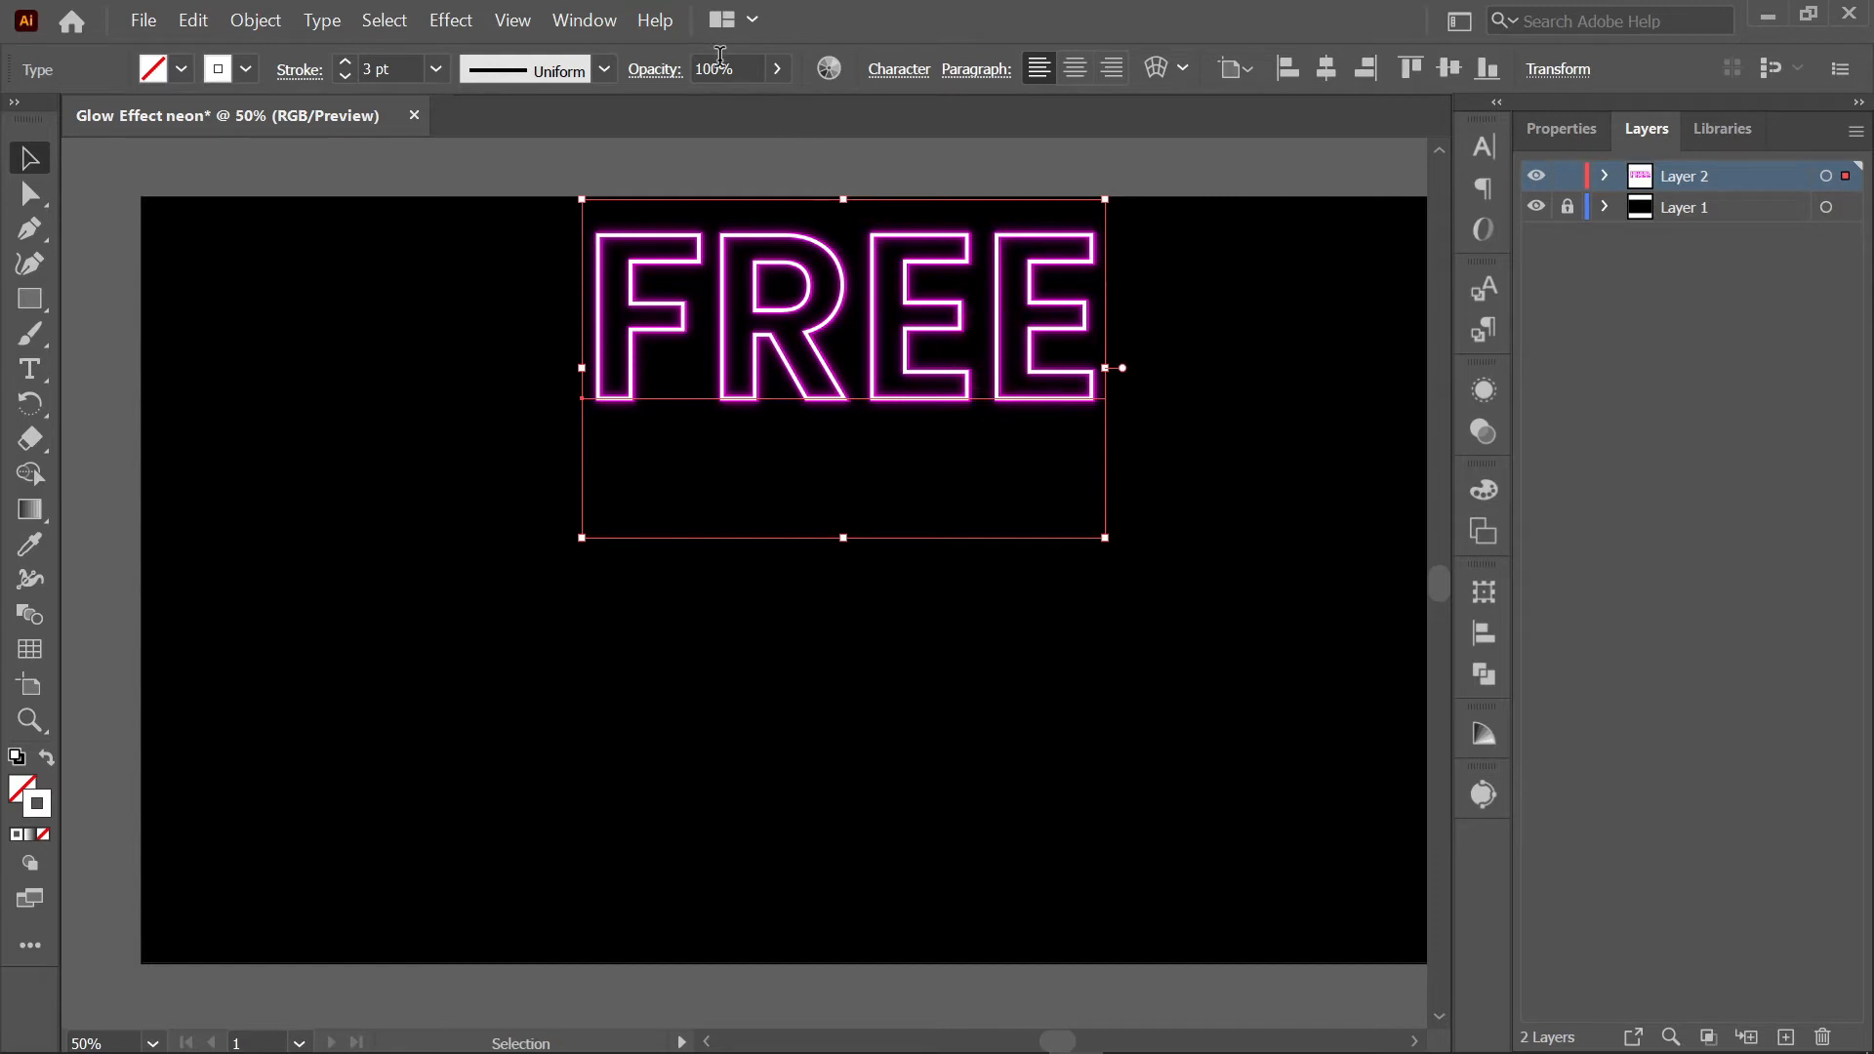
- Set the white FREE text's opacity to 50% and deselect it
click(750, 69)
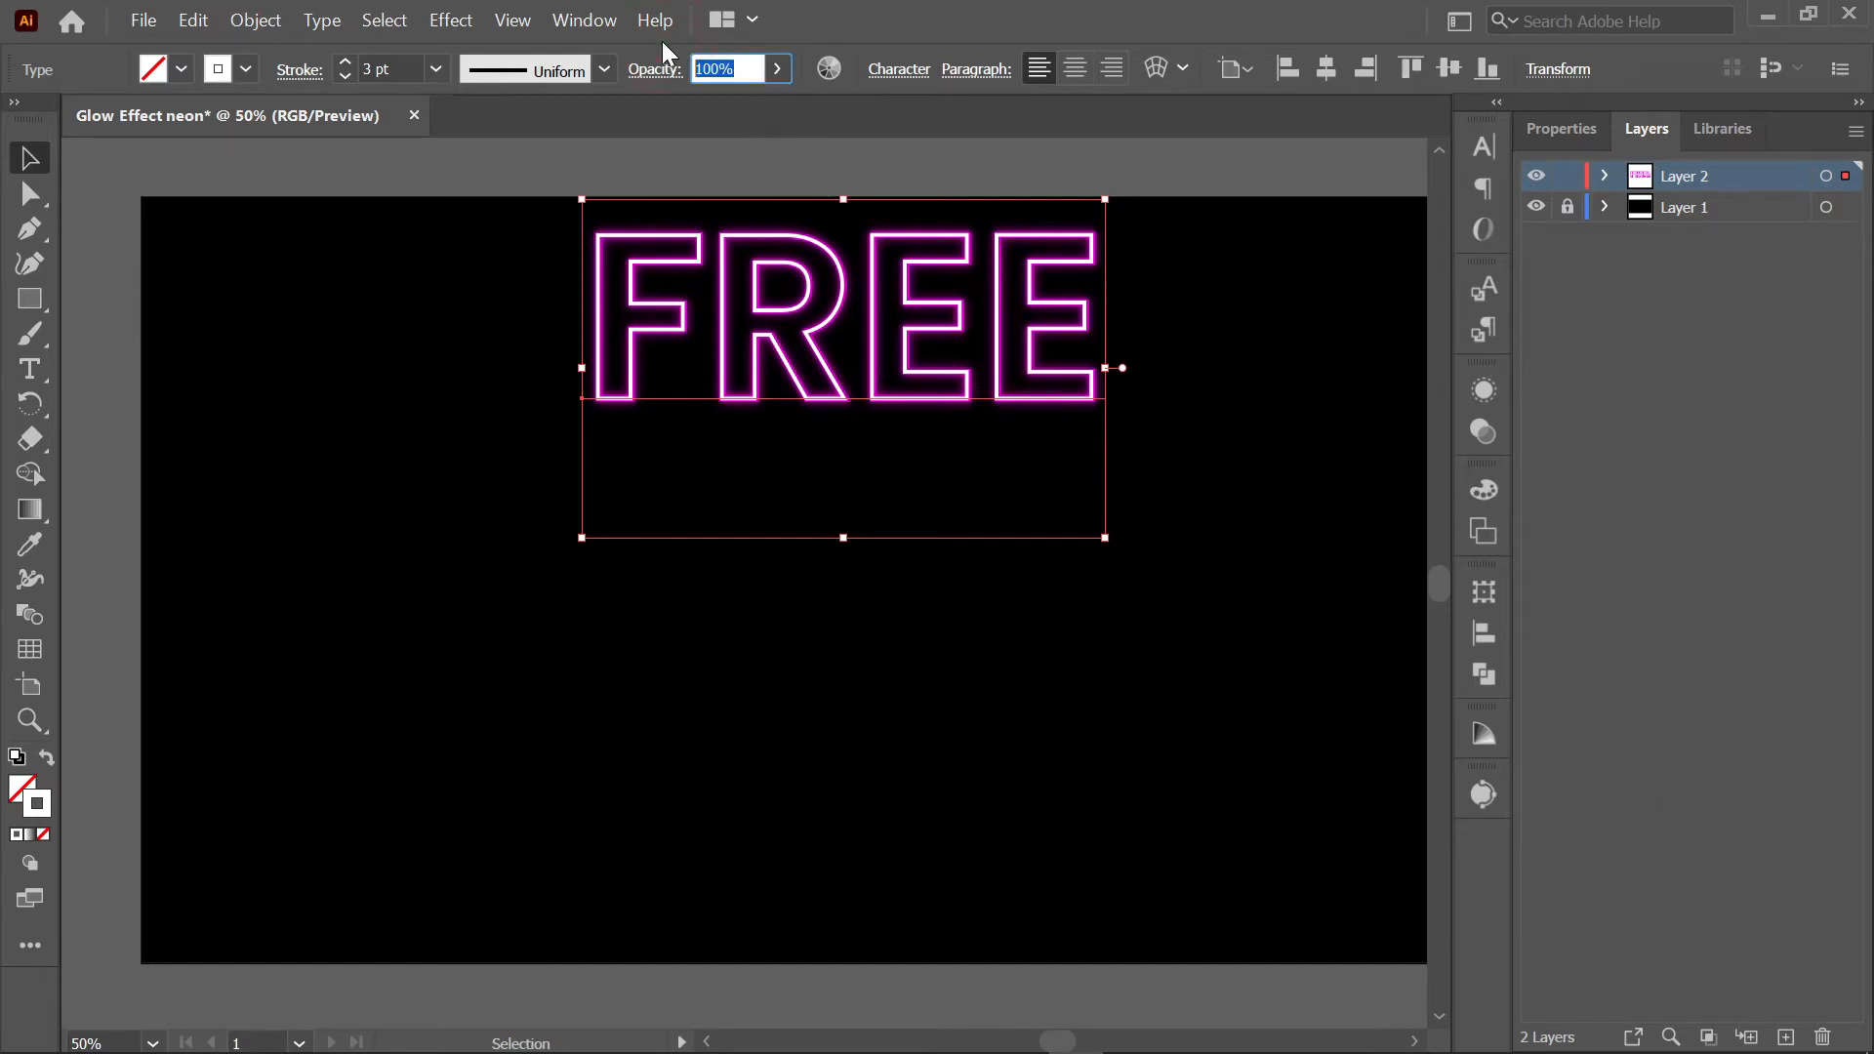
text(50)
key(Return)
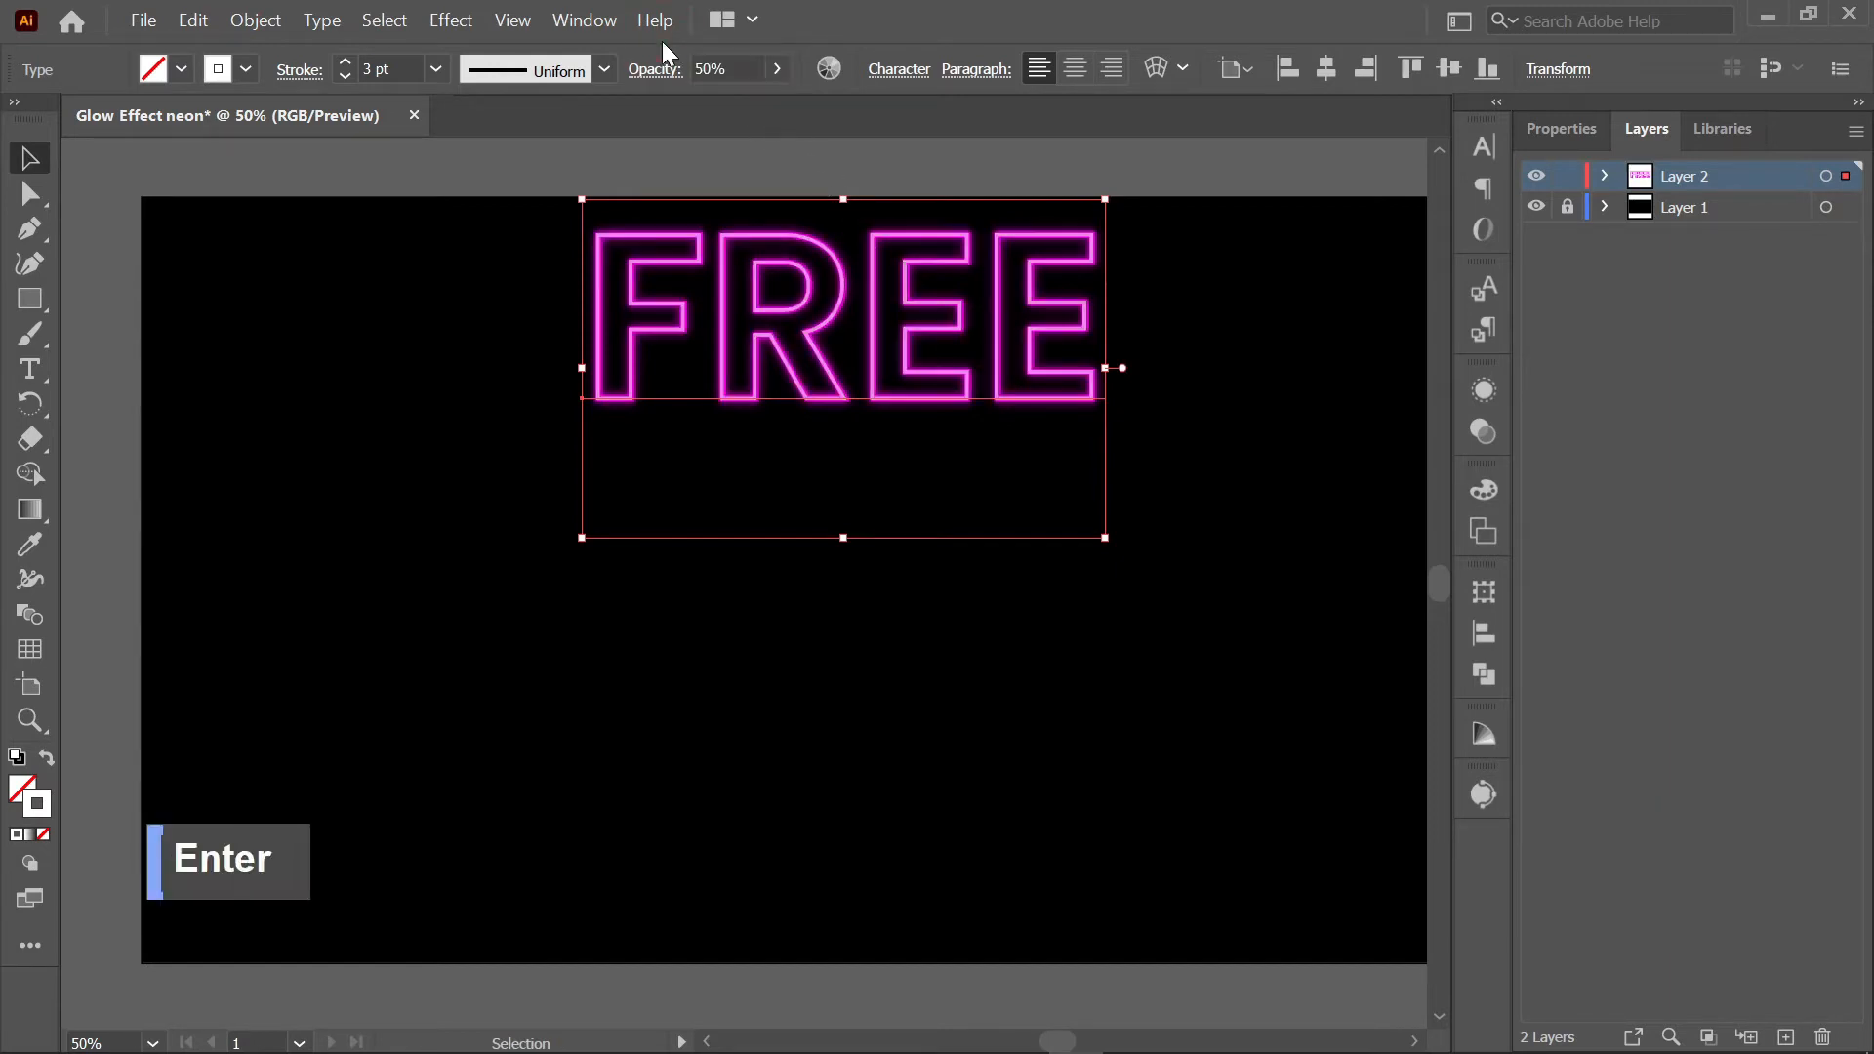
click(1265, 410)
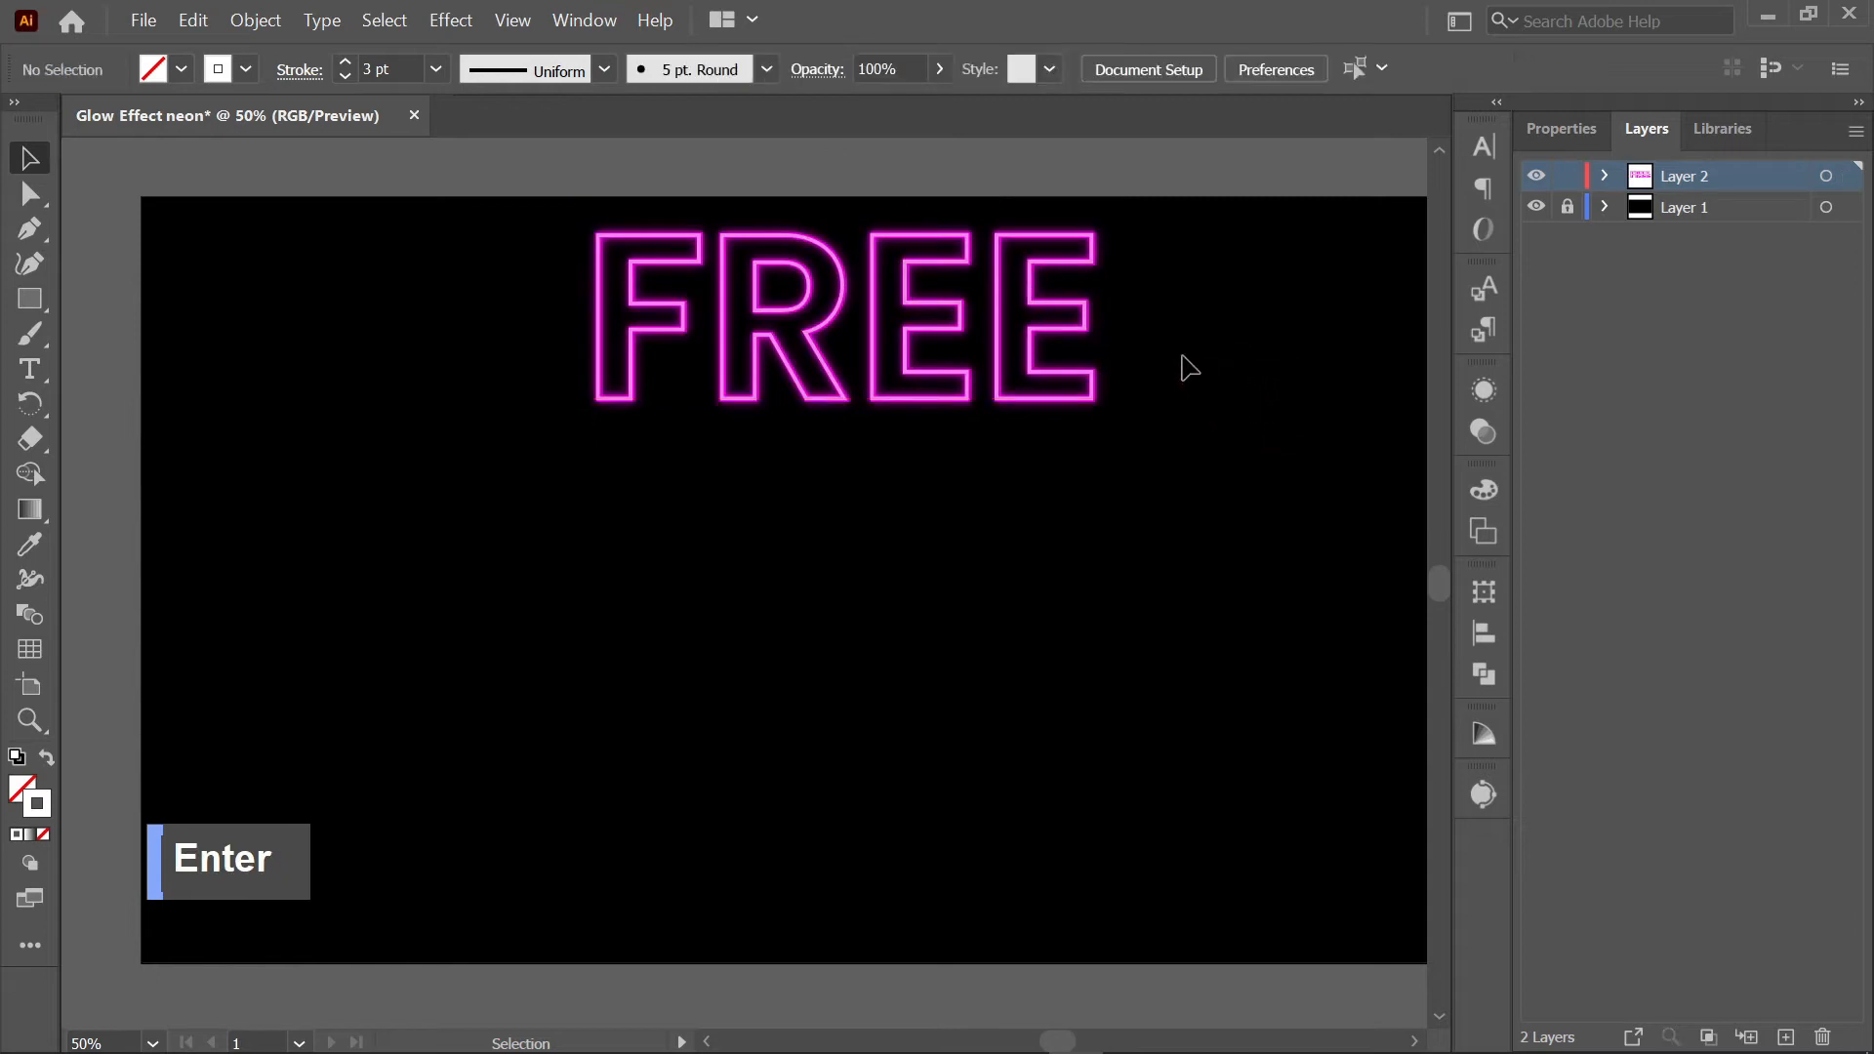
- Inspect the neon edges up close and select all the stacked FREE texts together
alt+scroll(1166, 284, up, 2)
alt+scroll(1171, 259, up, 1)
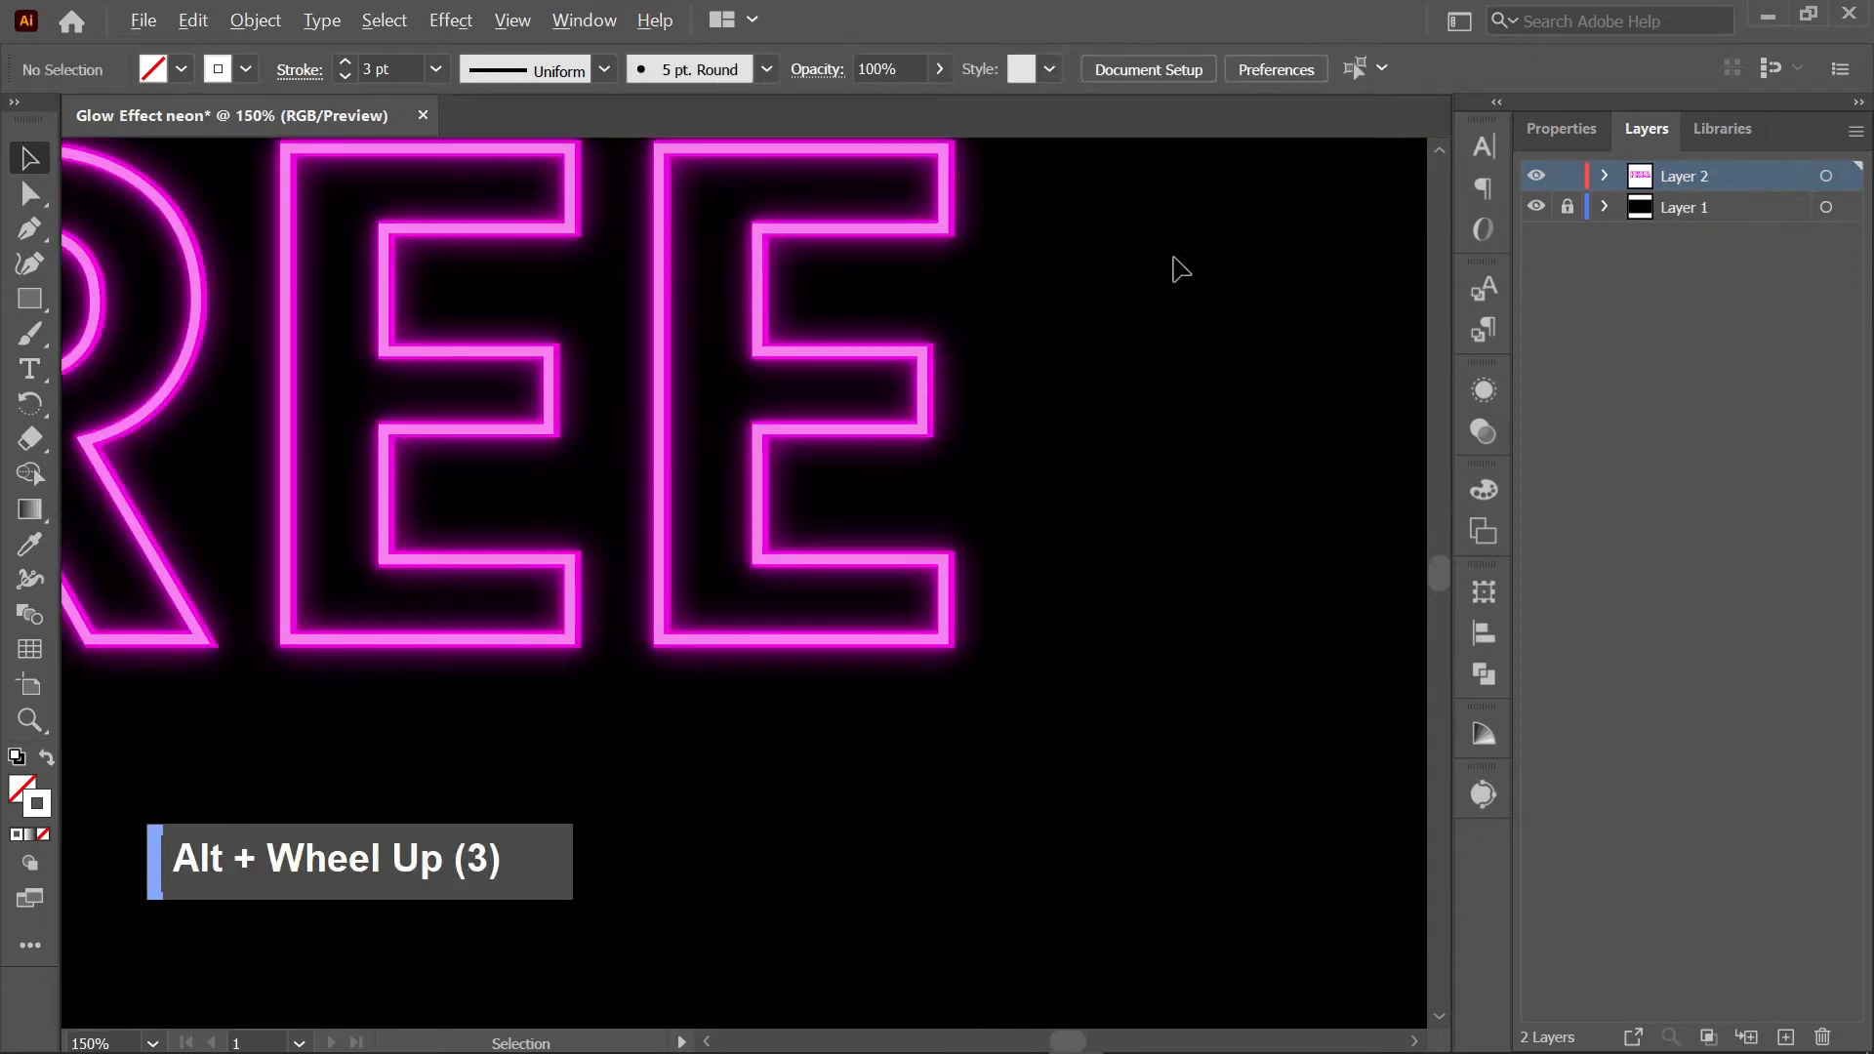
alt+scroll(1203, 340, down, 2)
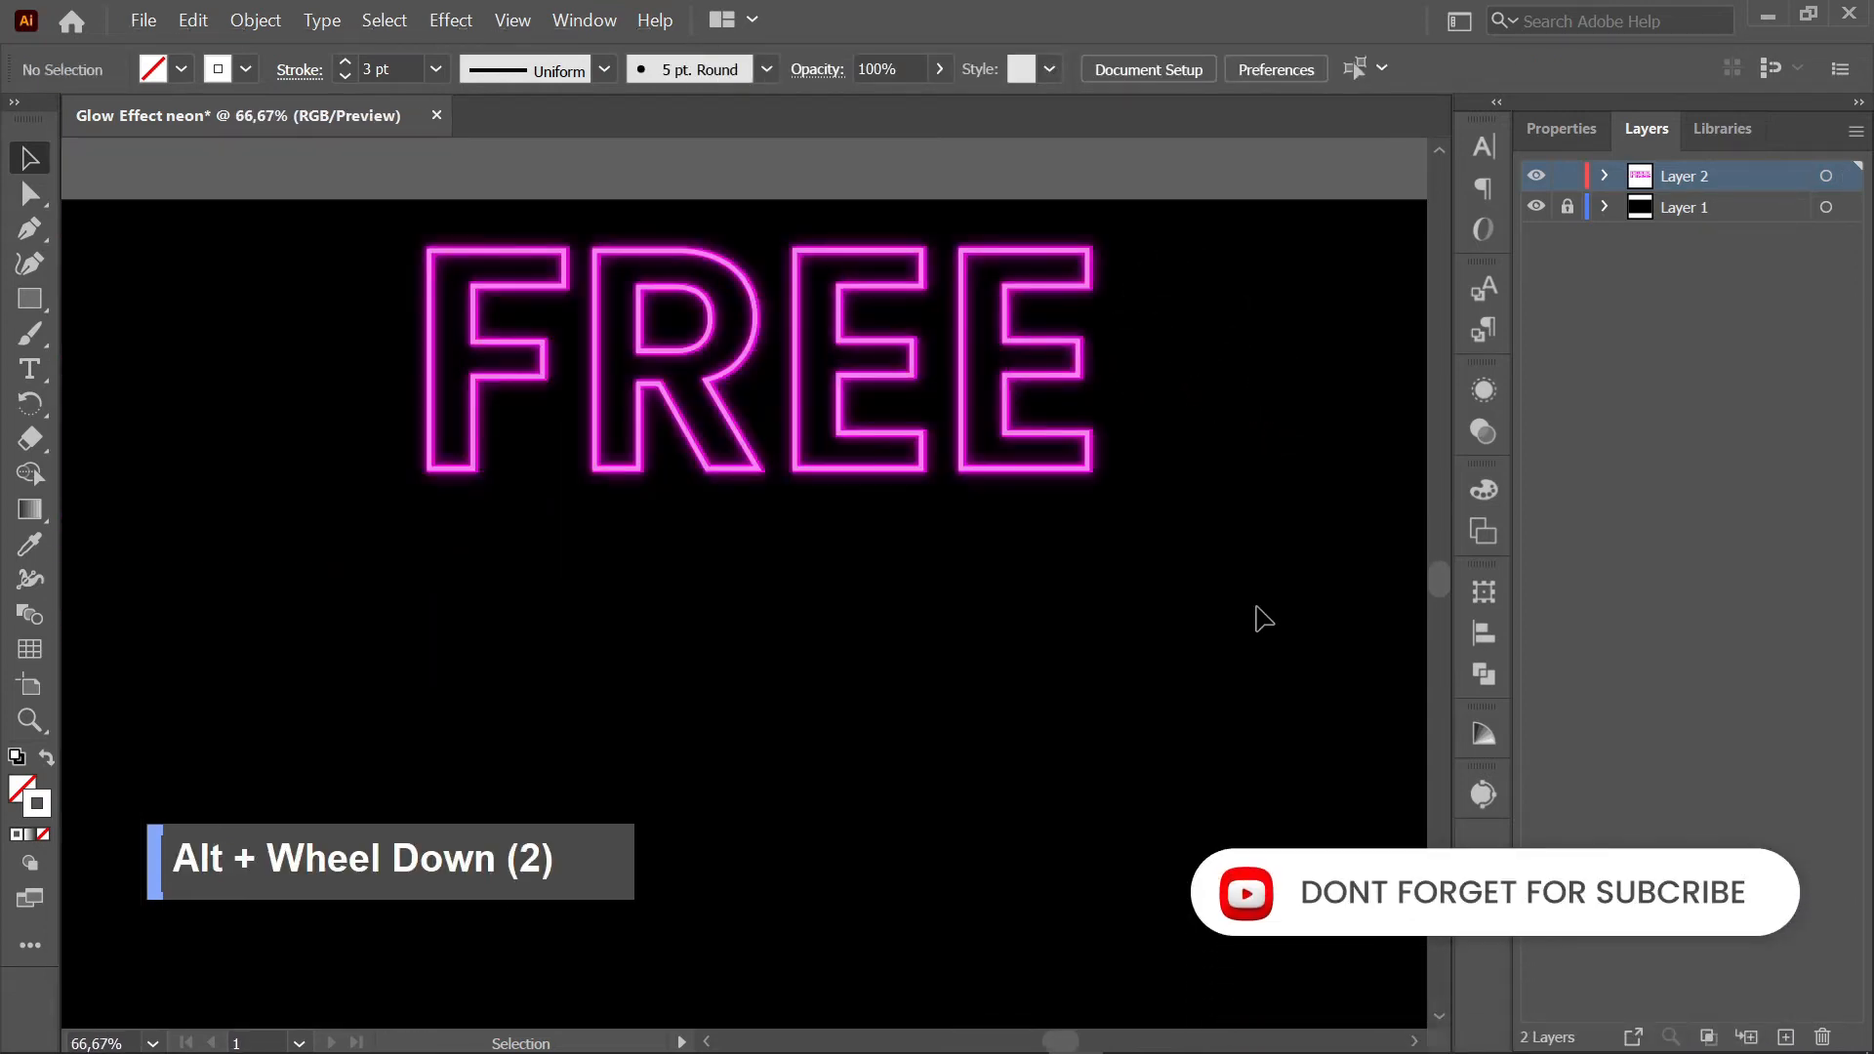
drag(1229, 605, 367, 181)
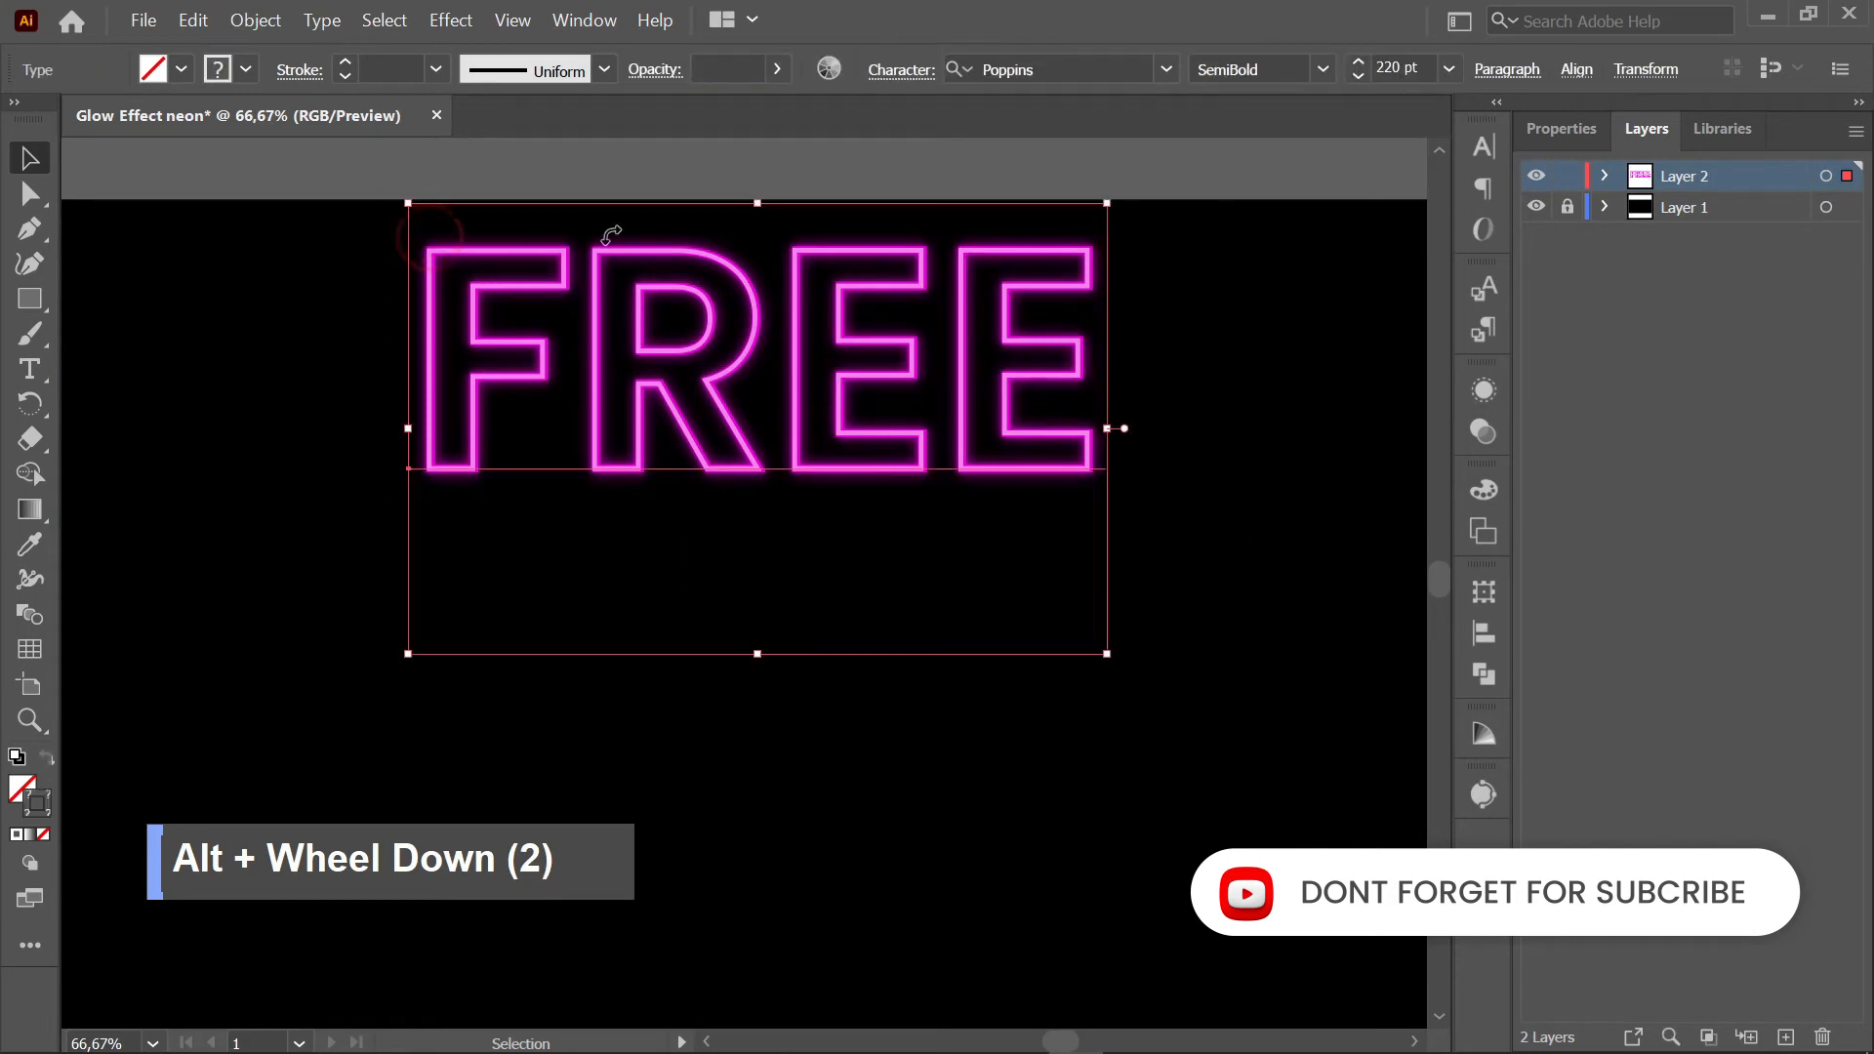
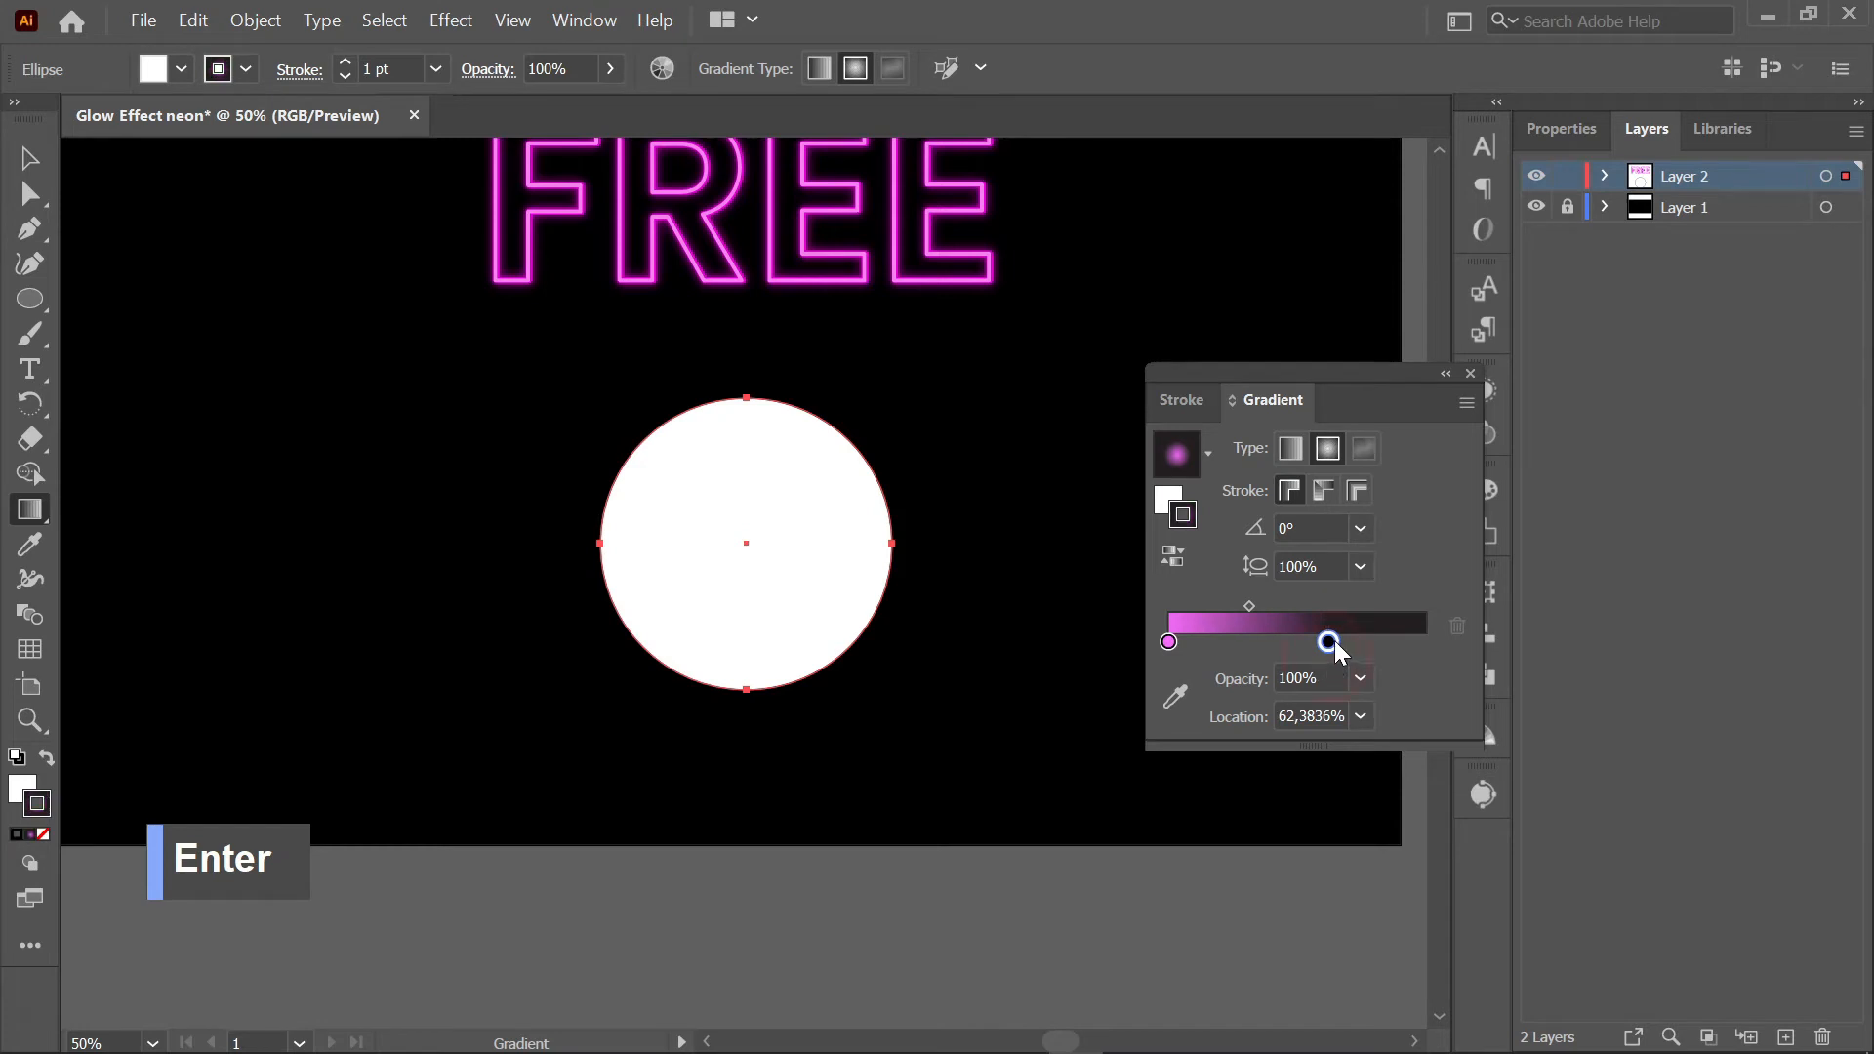
- Recolour the black gradient stop in RGB mode to F66AFF and set its opacity to 0%
double_click(1329, 642)
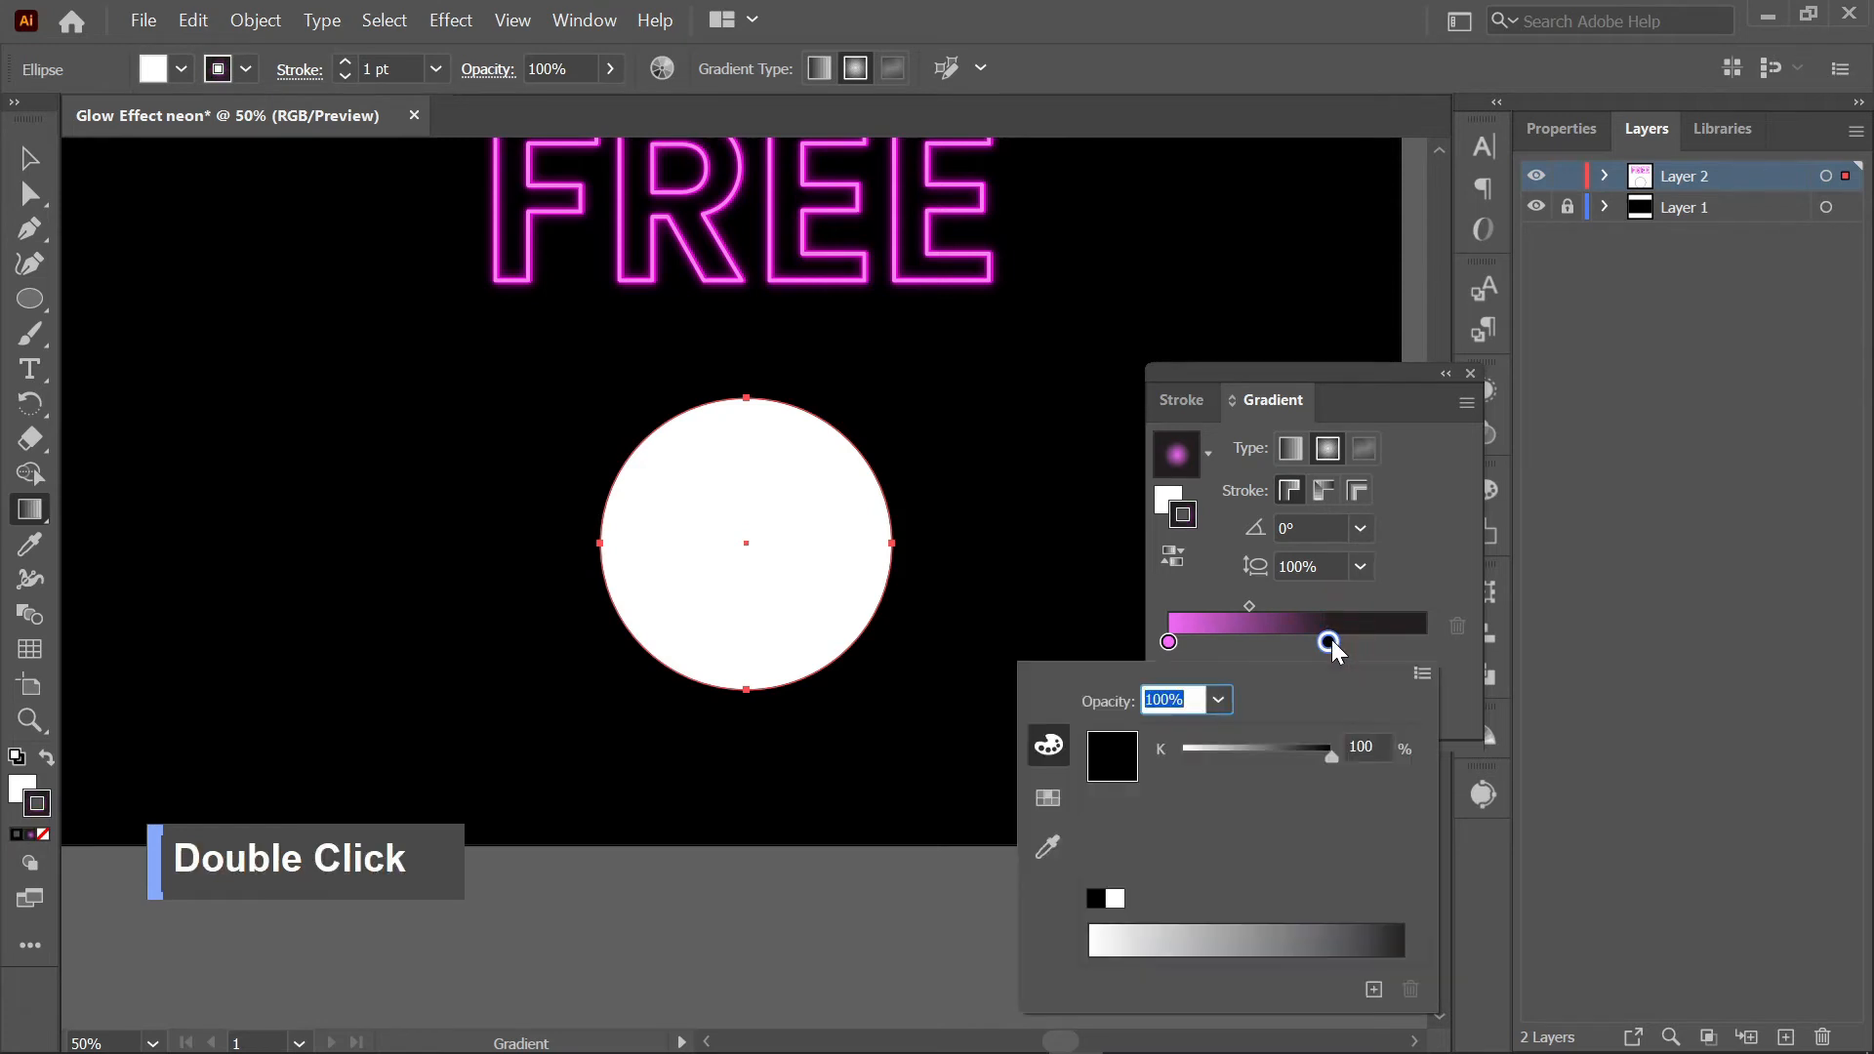
click(1422, 673)
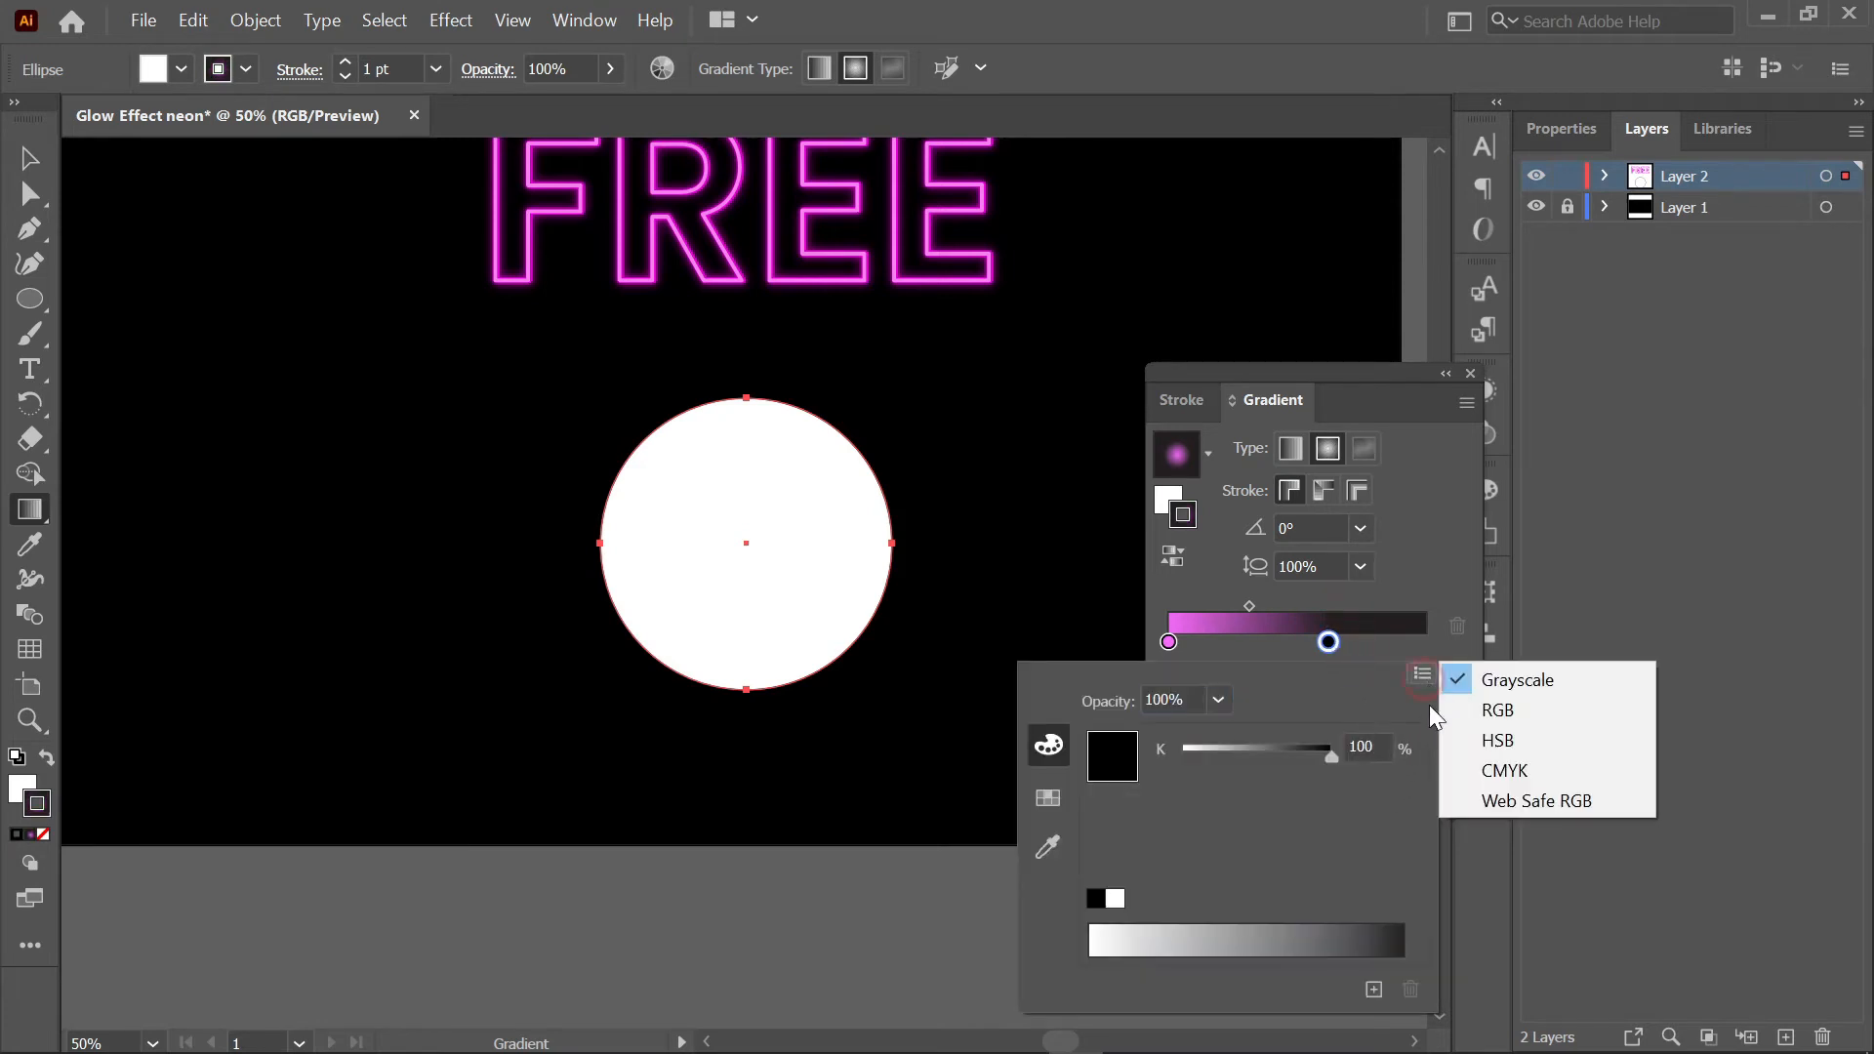
click(1493, 711)
click(1388, 896)
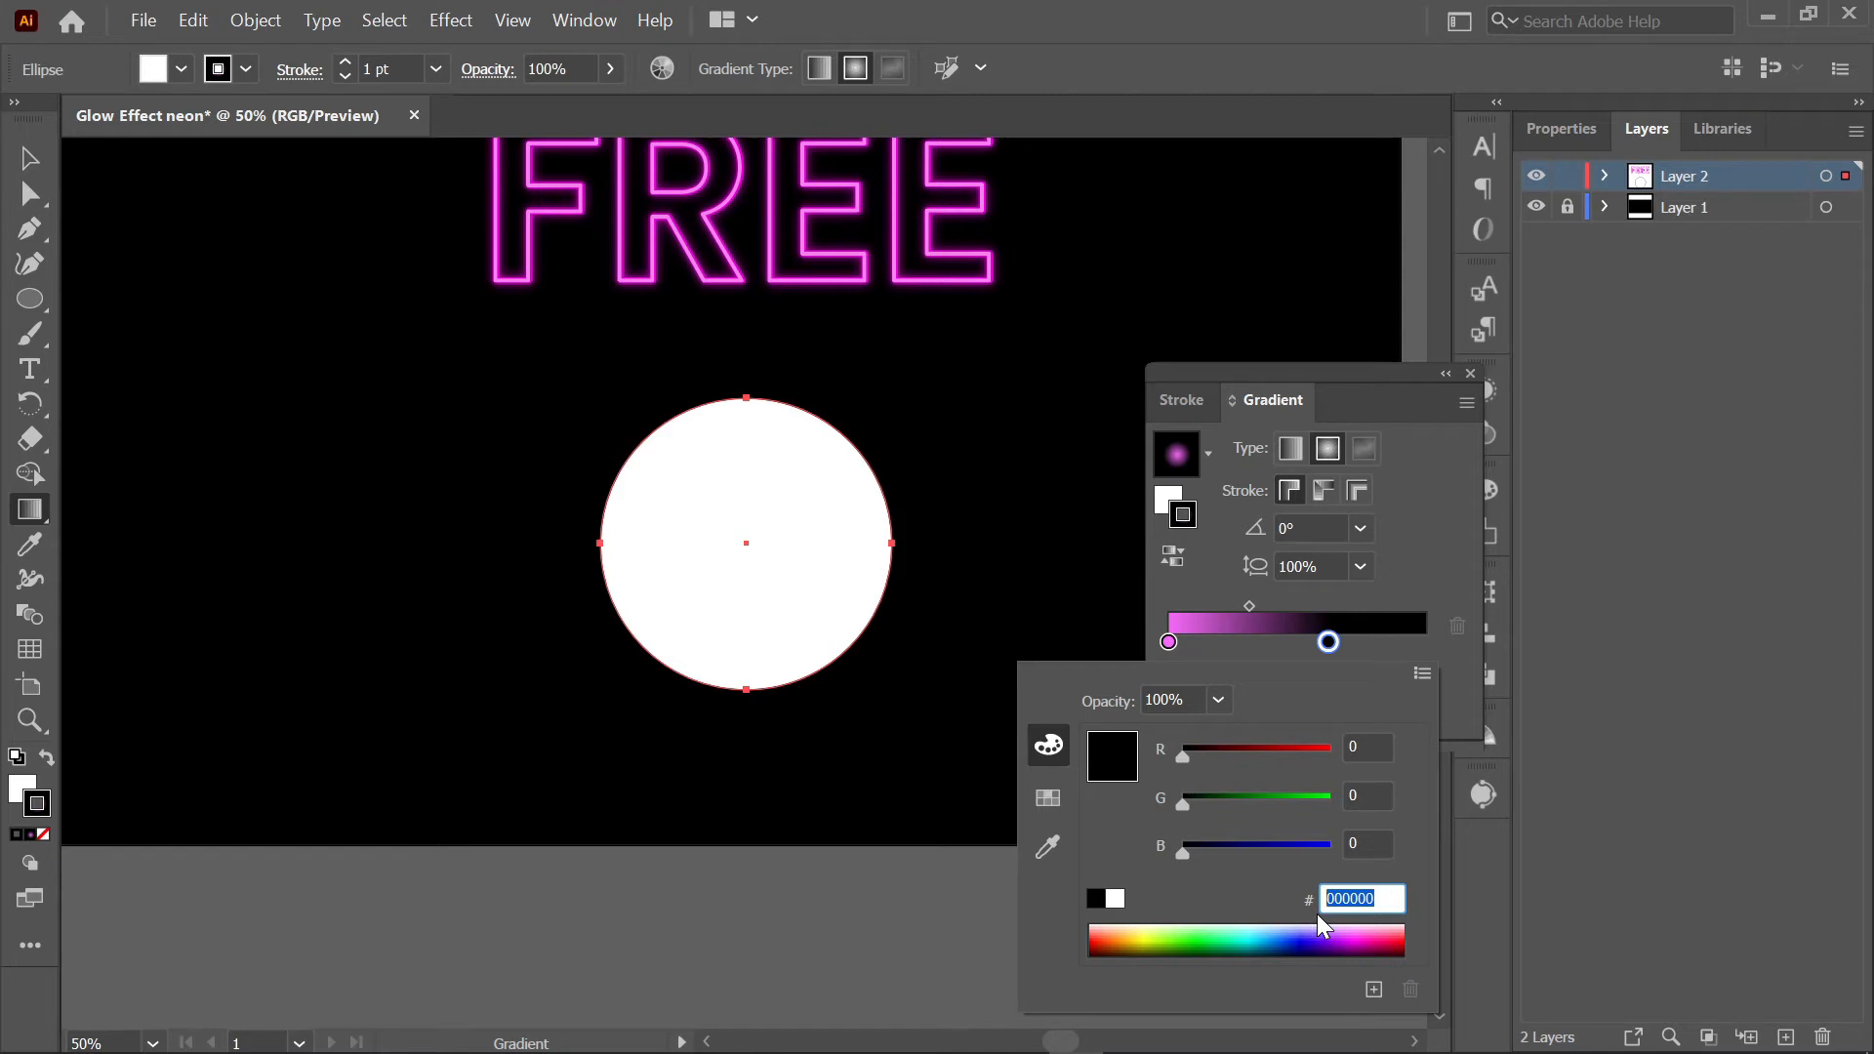
text(F66AFF)
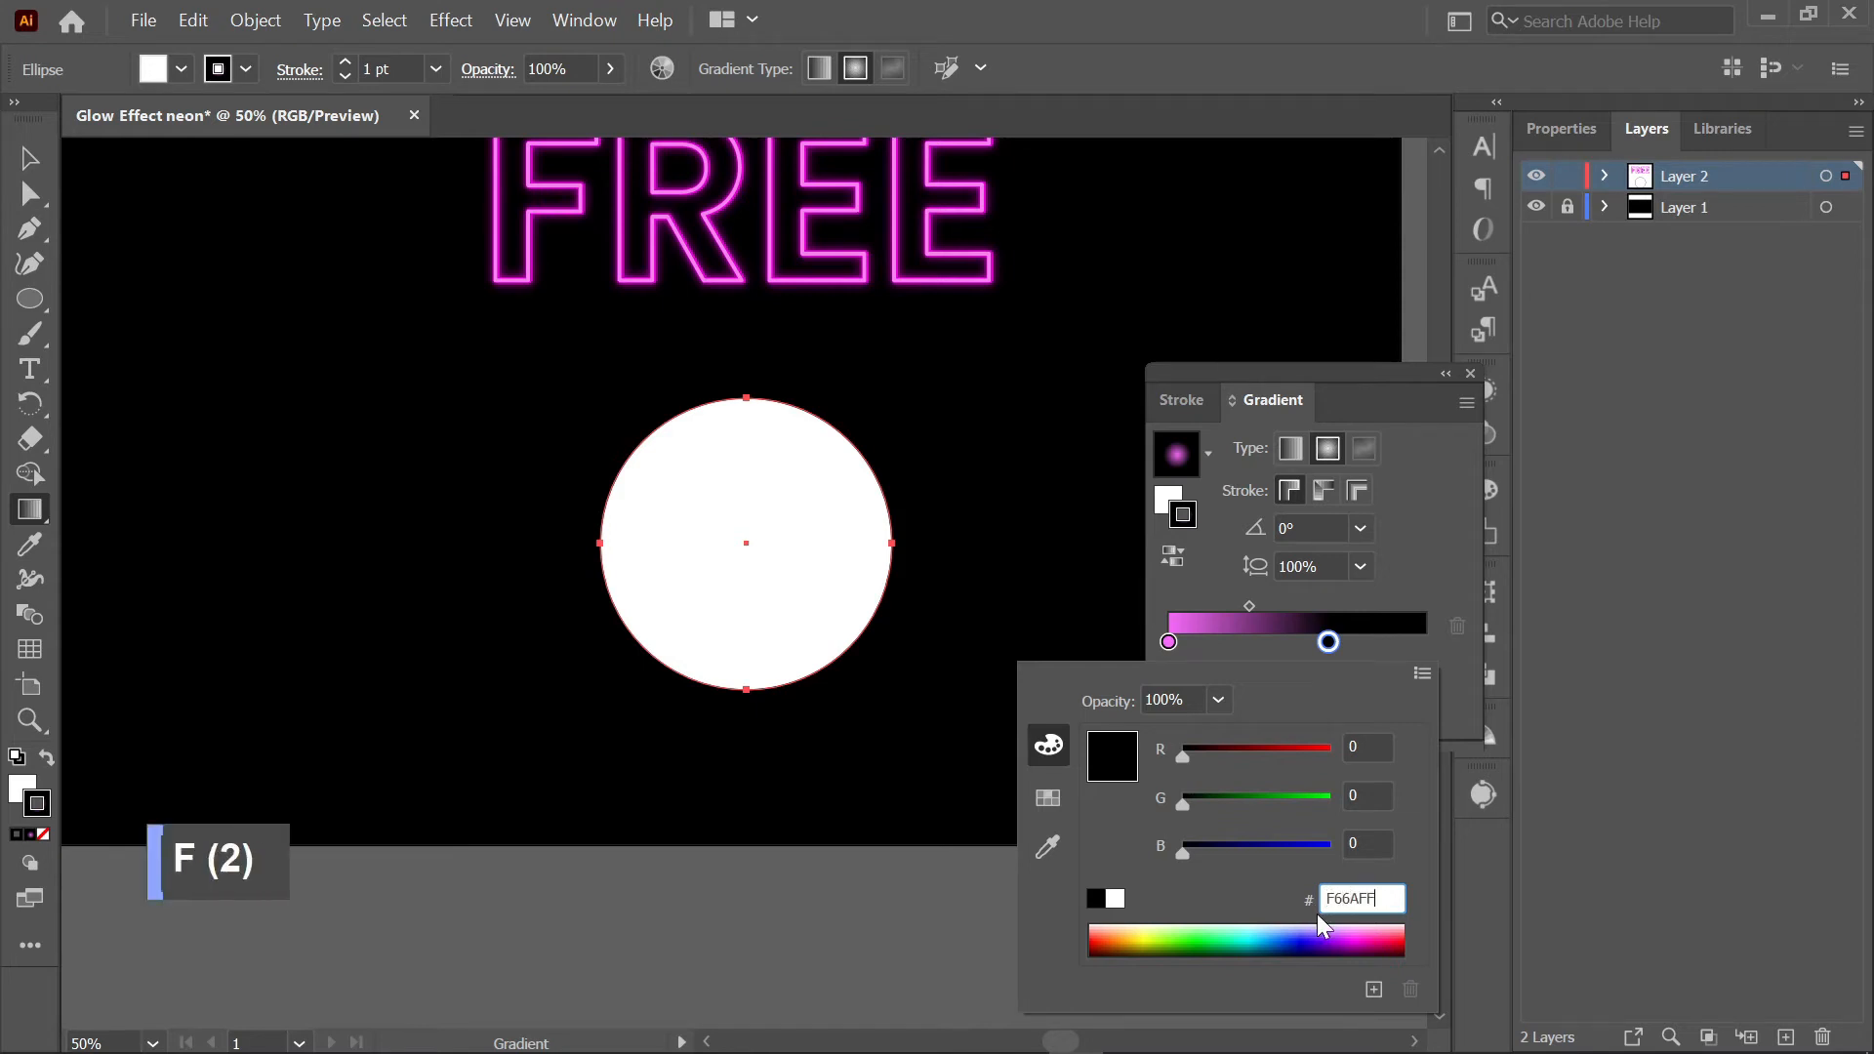
key(Return)
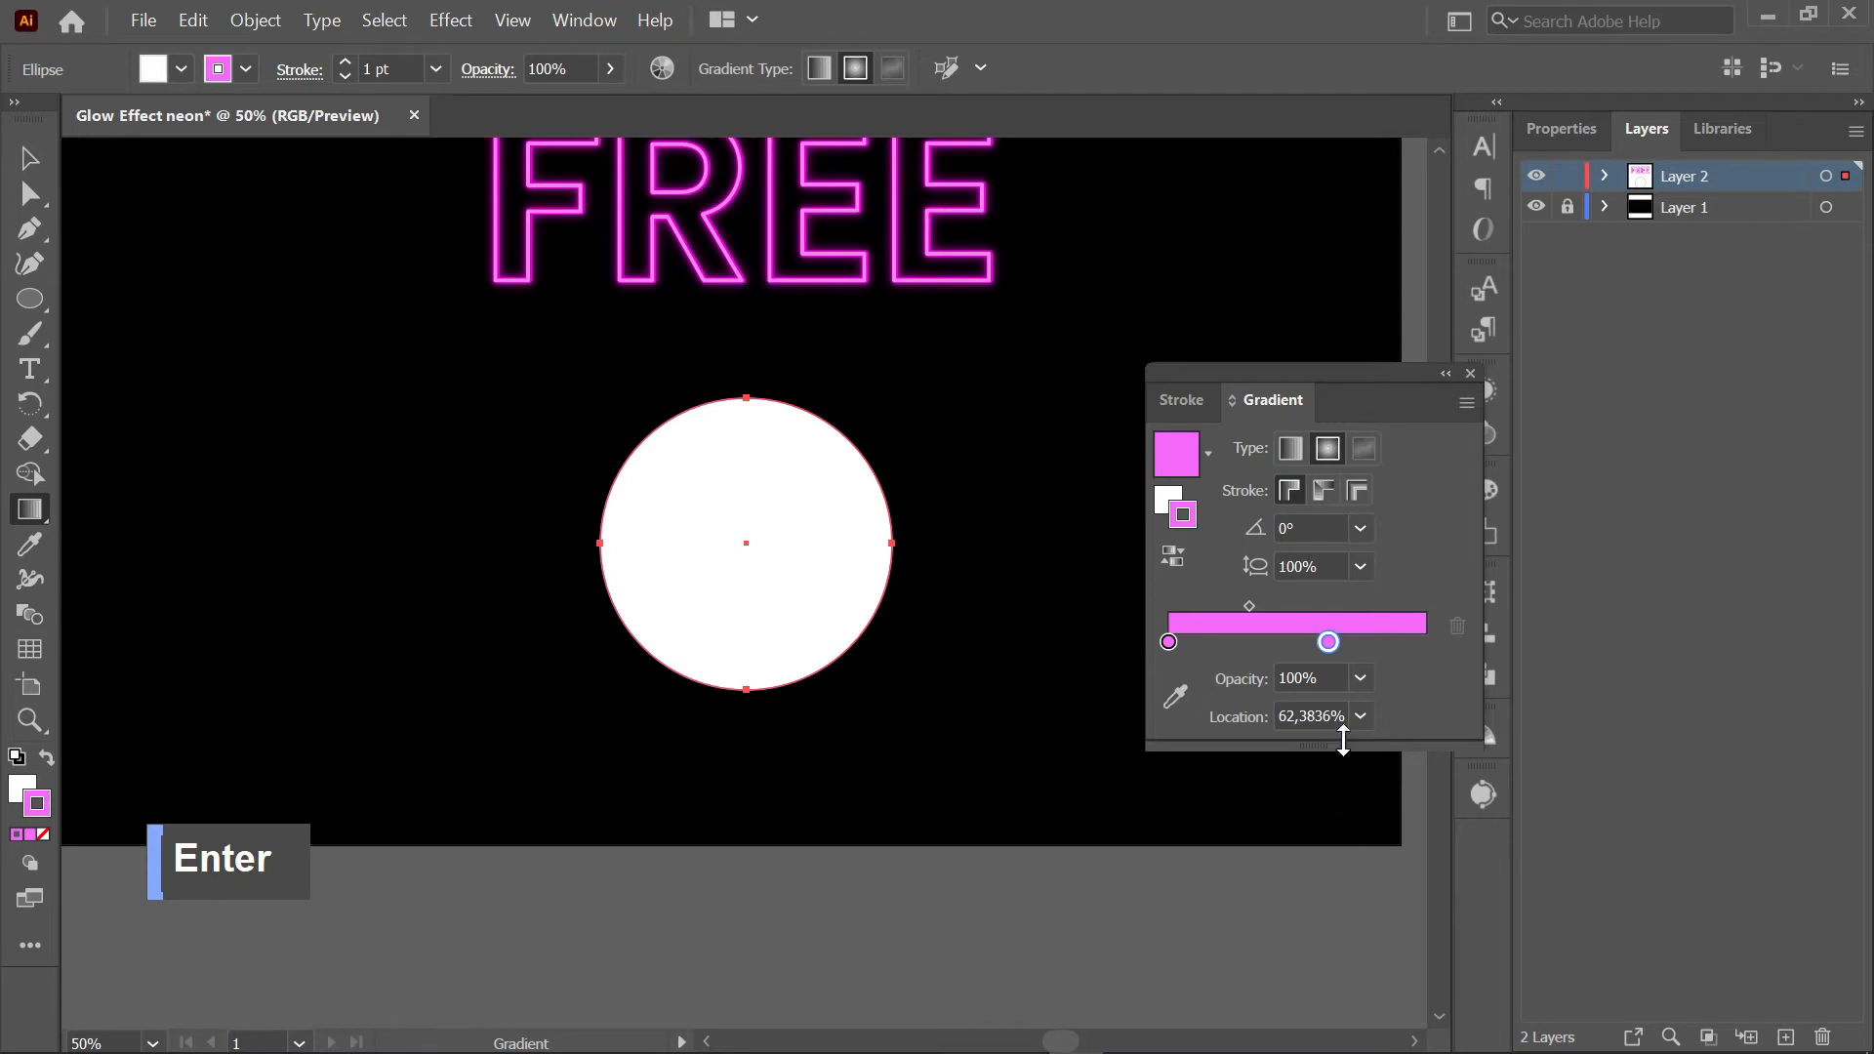
click(1320, 678)
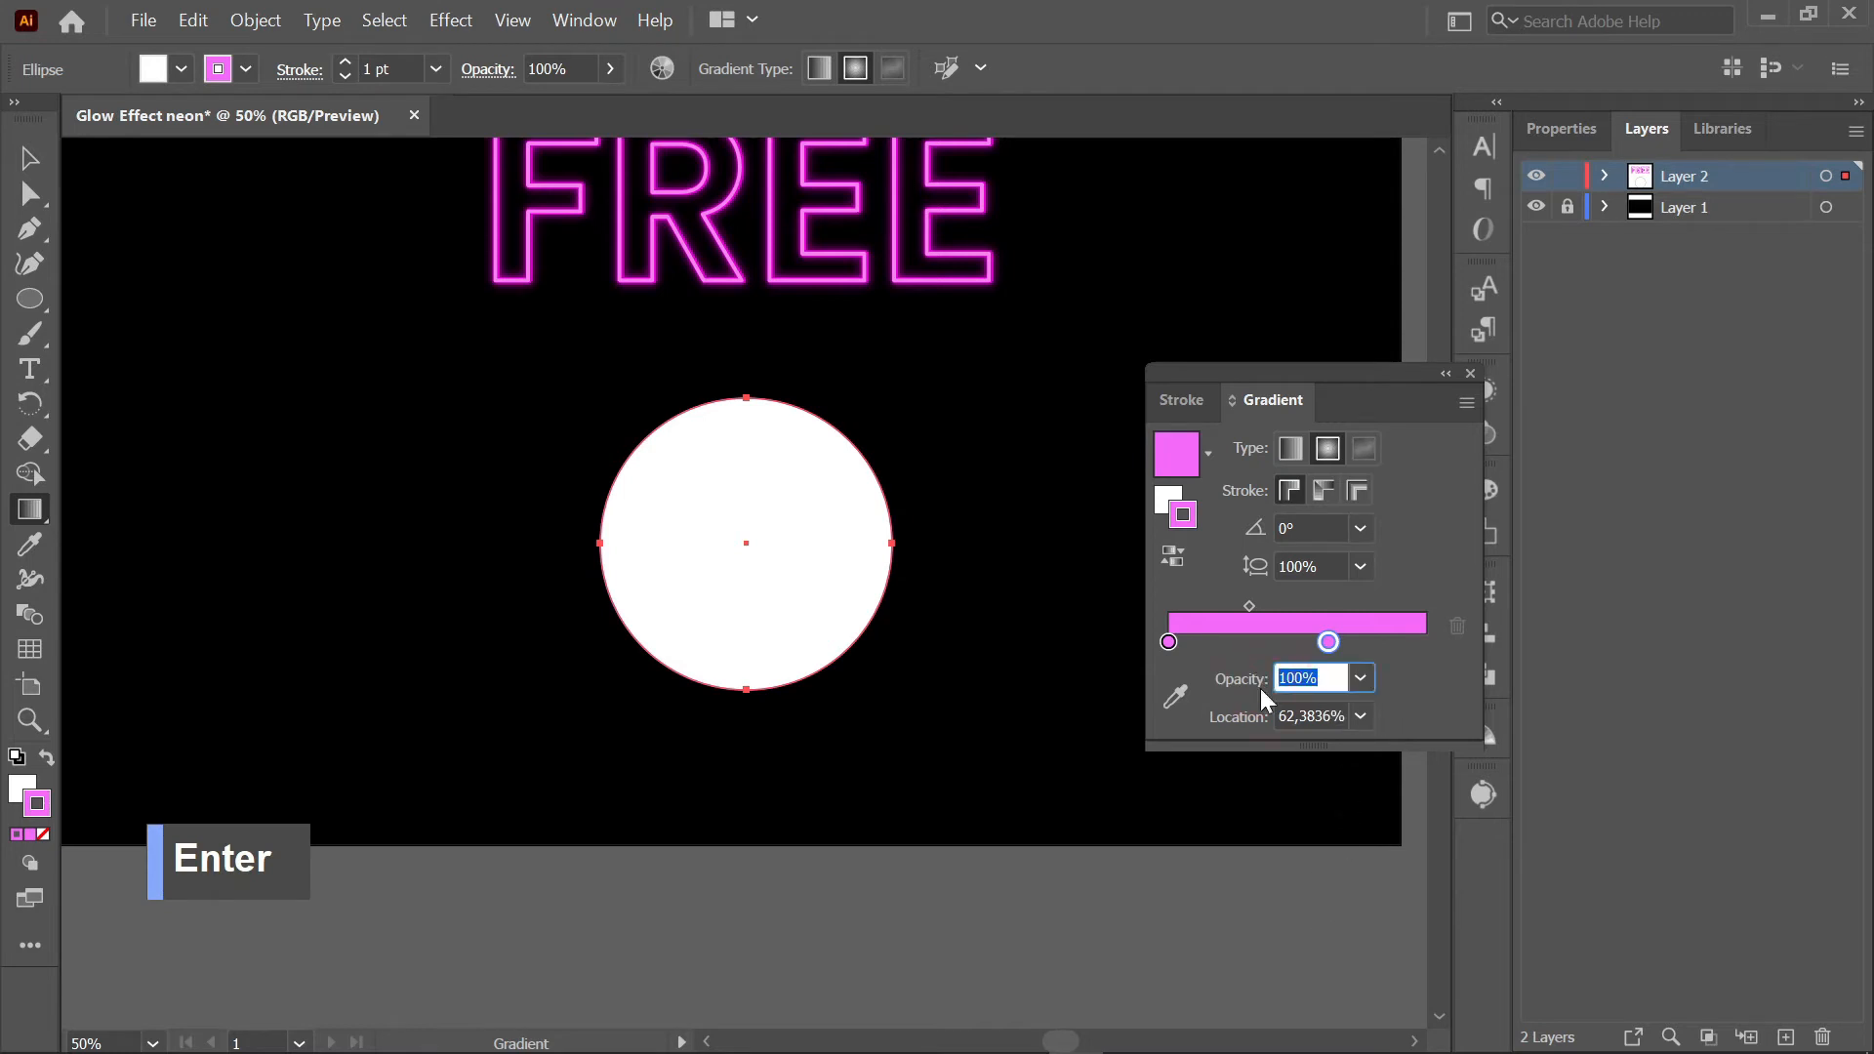
text(0)
key(Return)
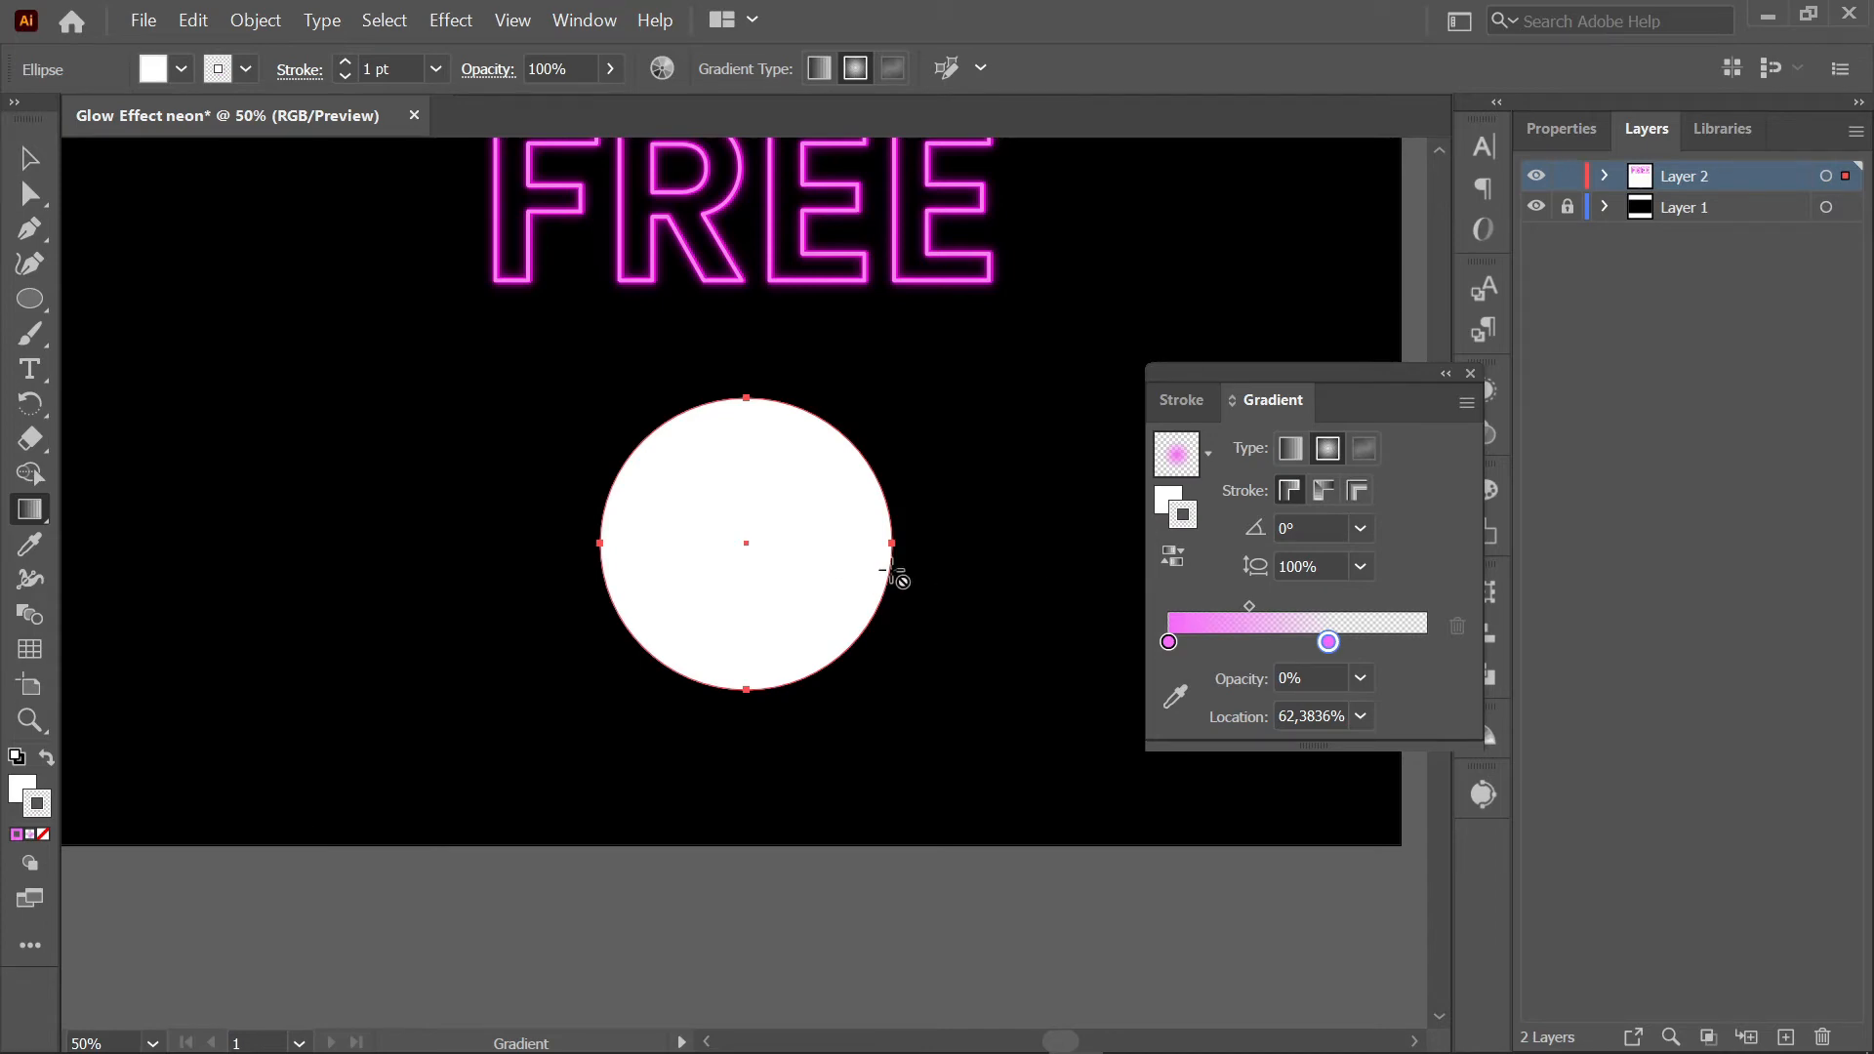
- Set the opacity of the gradient's starting magenta stop to 50%
click(1168, 642)
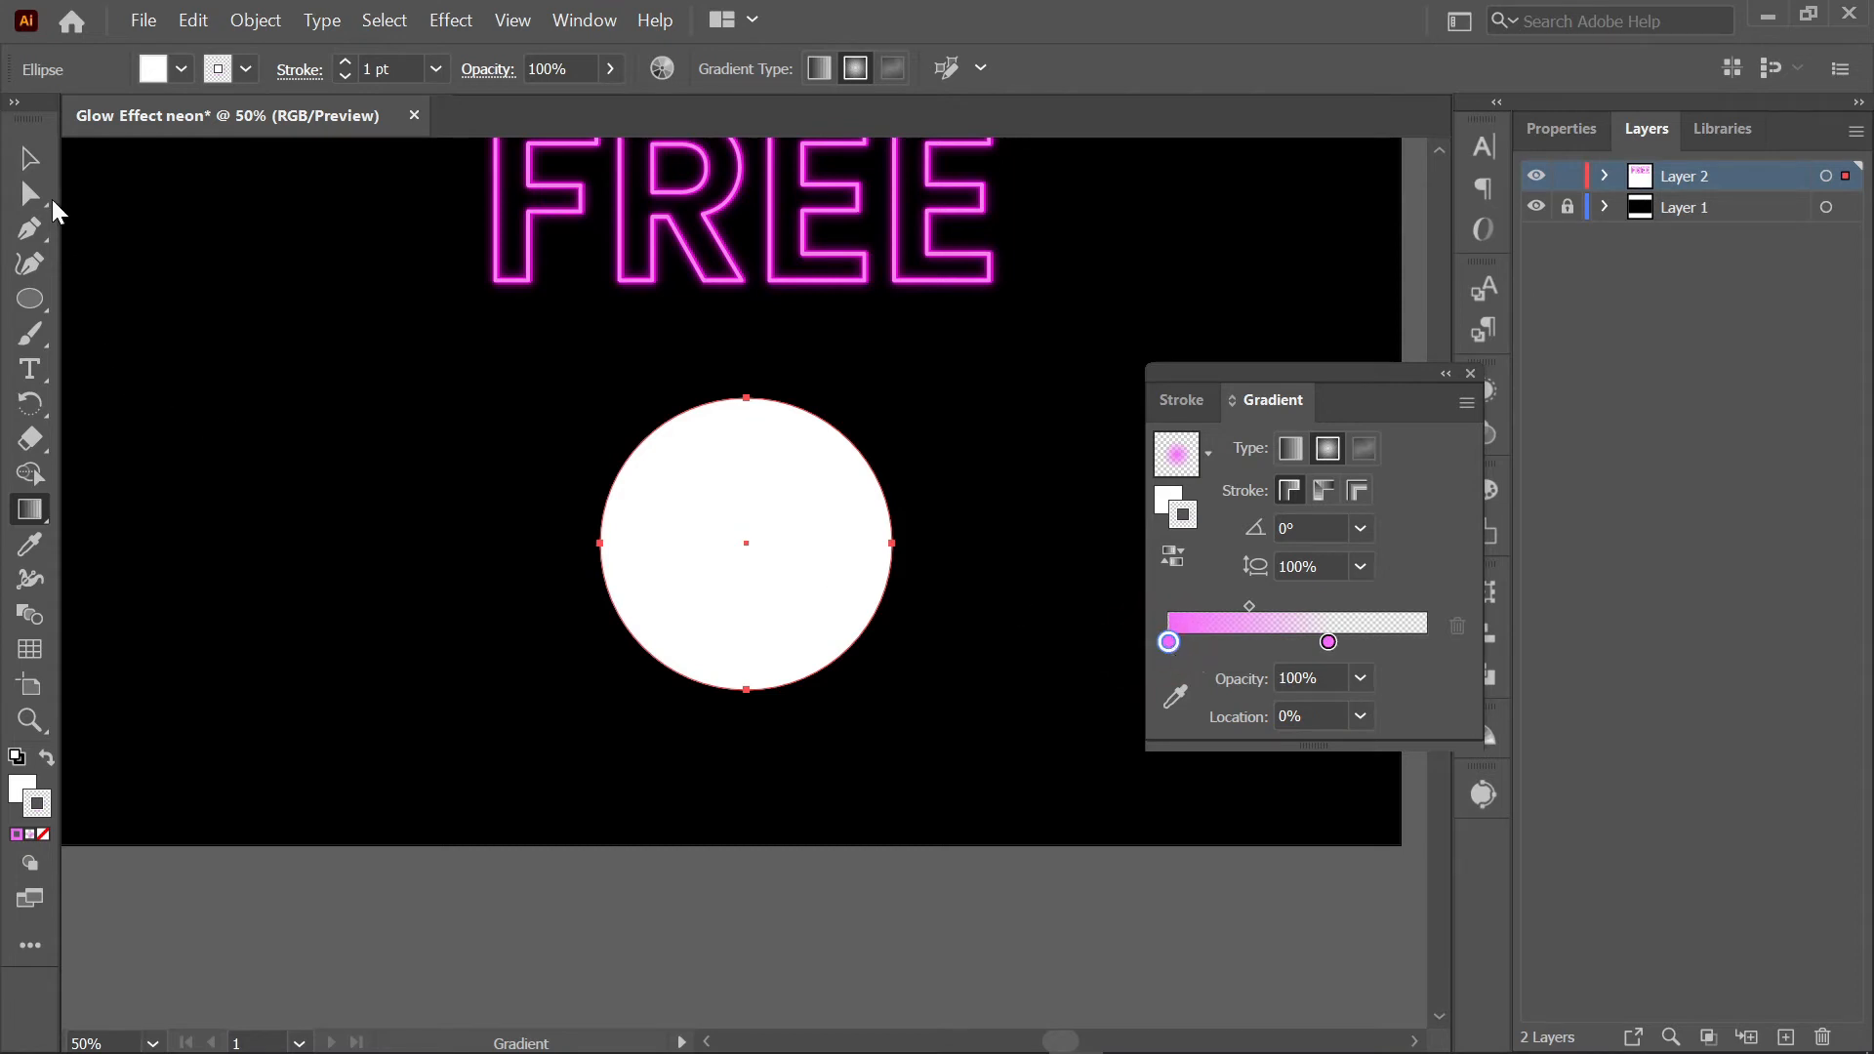
double_click(1168, 643)
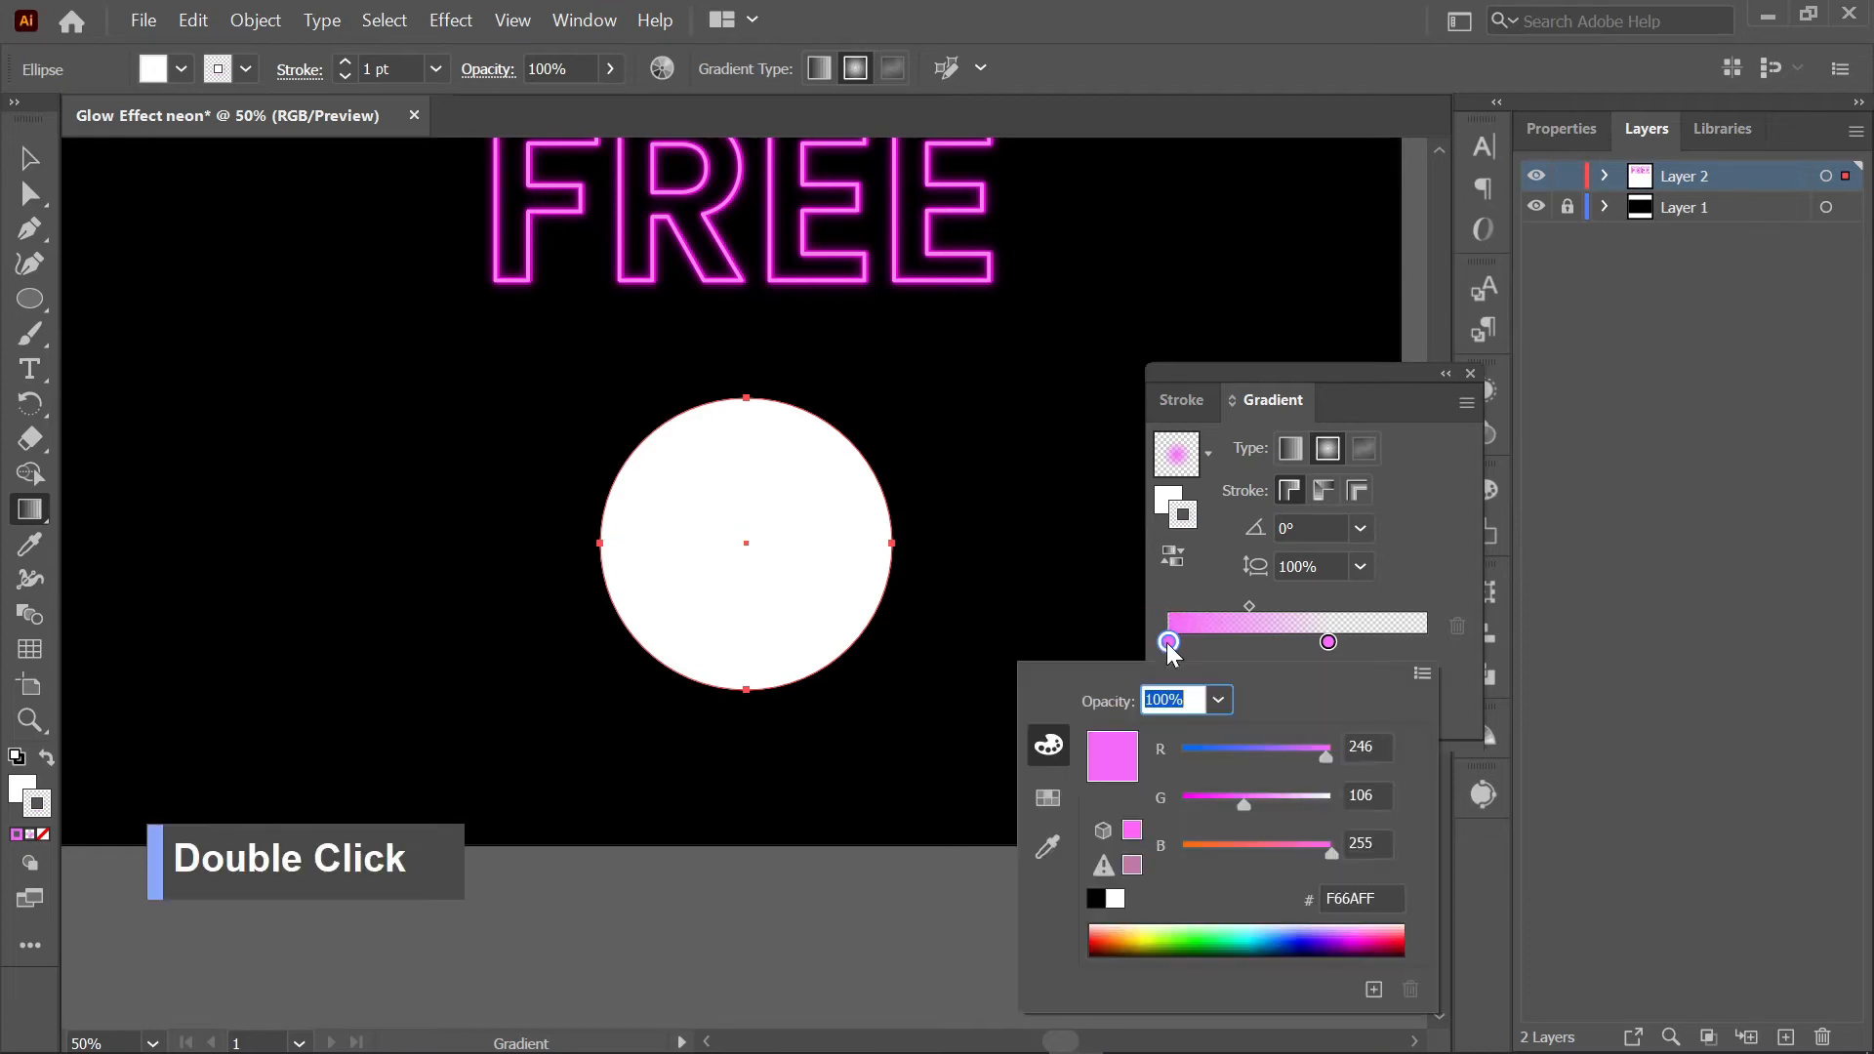
click(1168, 644)
double_click(1308, 677)
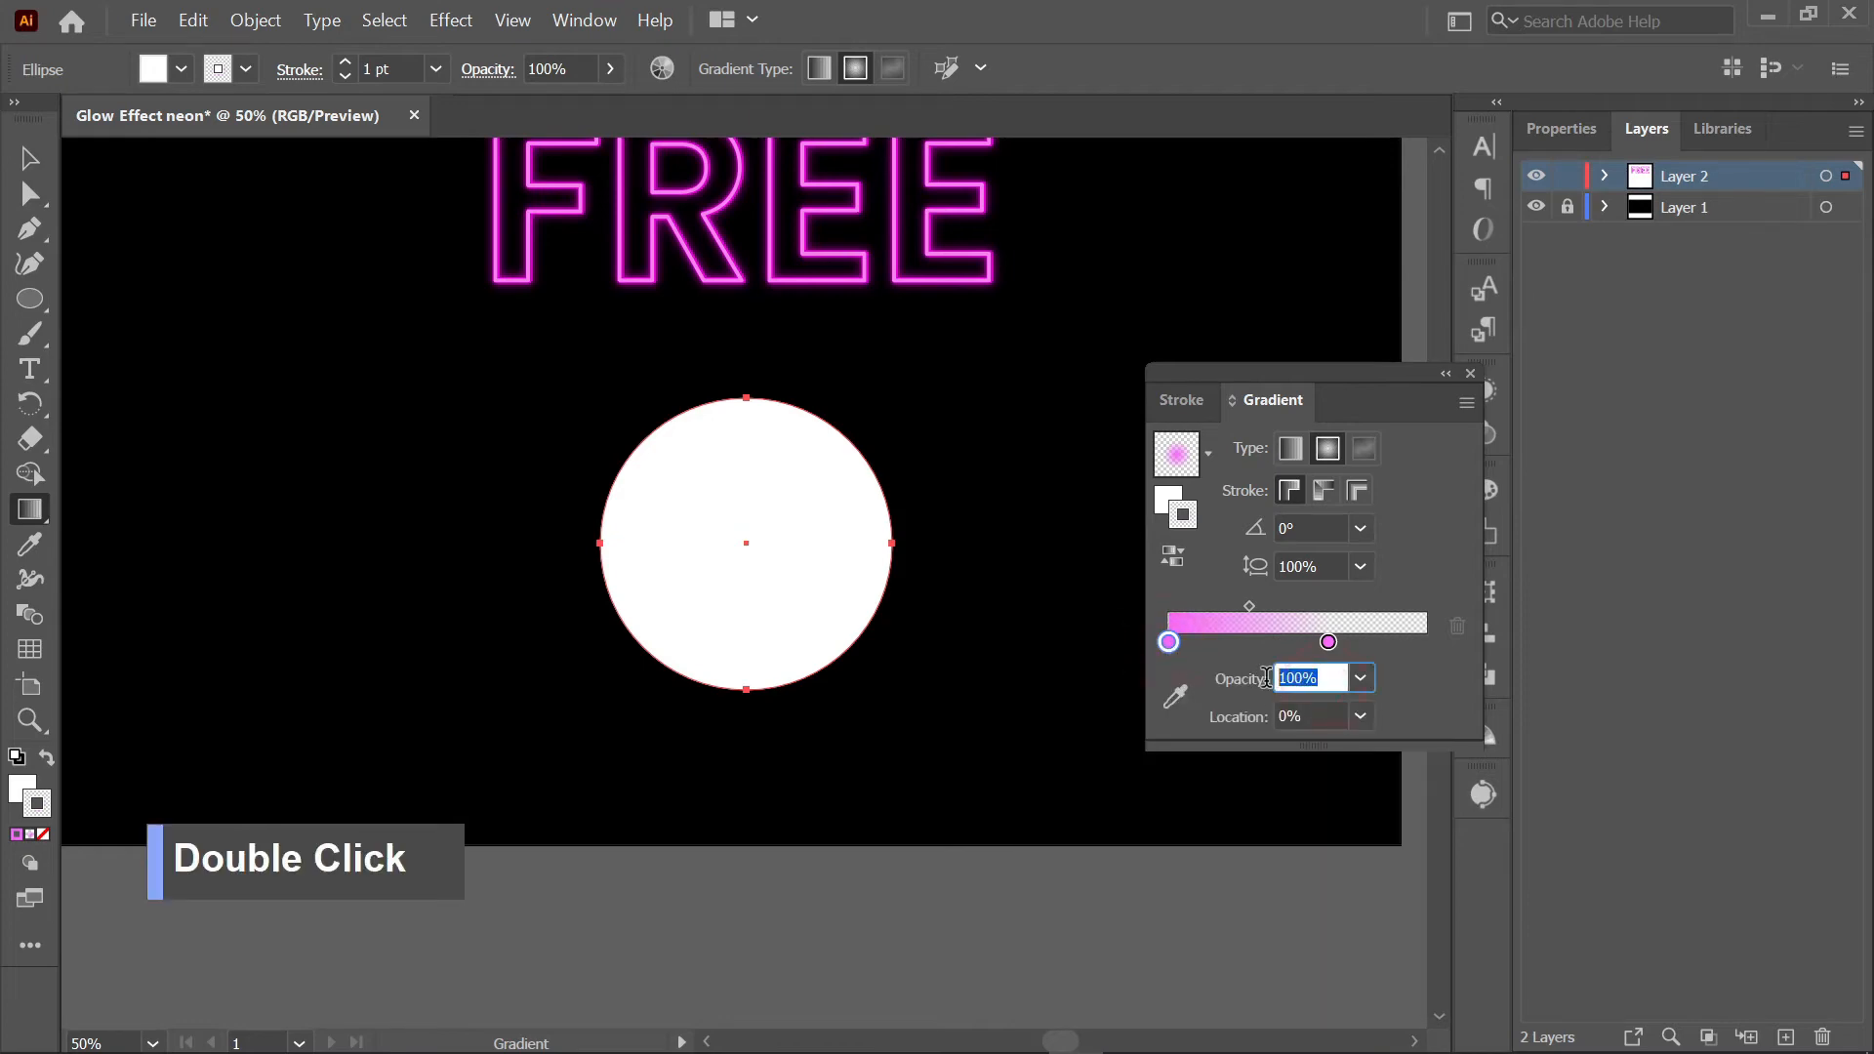
text(50)
key(Return)
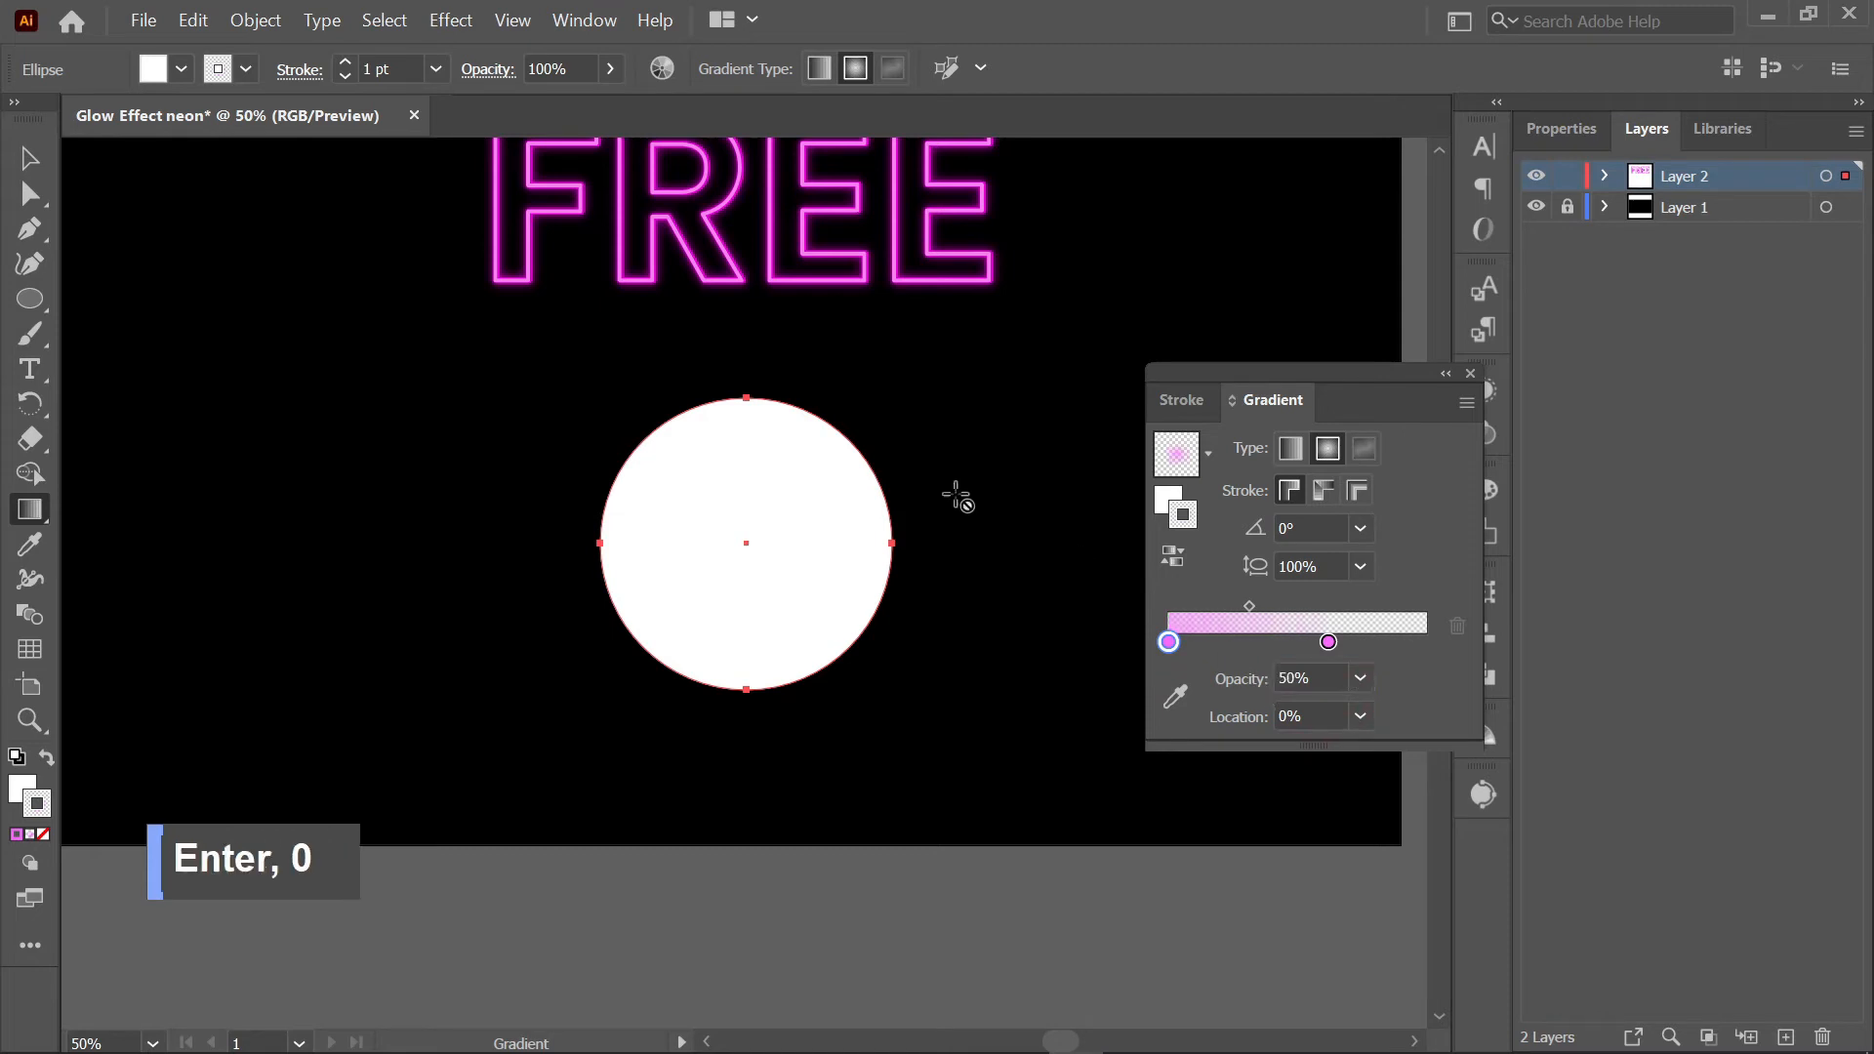
- Nudge the circle slightly upward and swap its fill and stroke so the radial gradient fills it, then deselect it
click(30, 158)
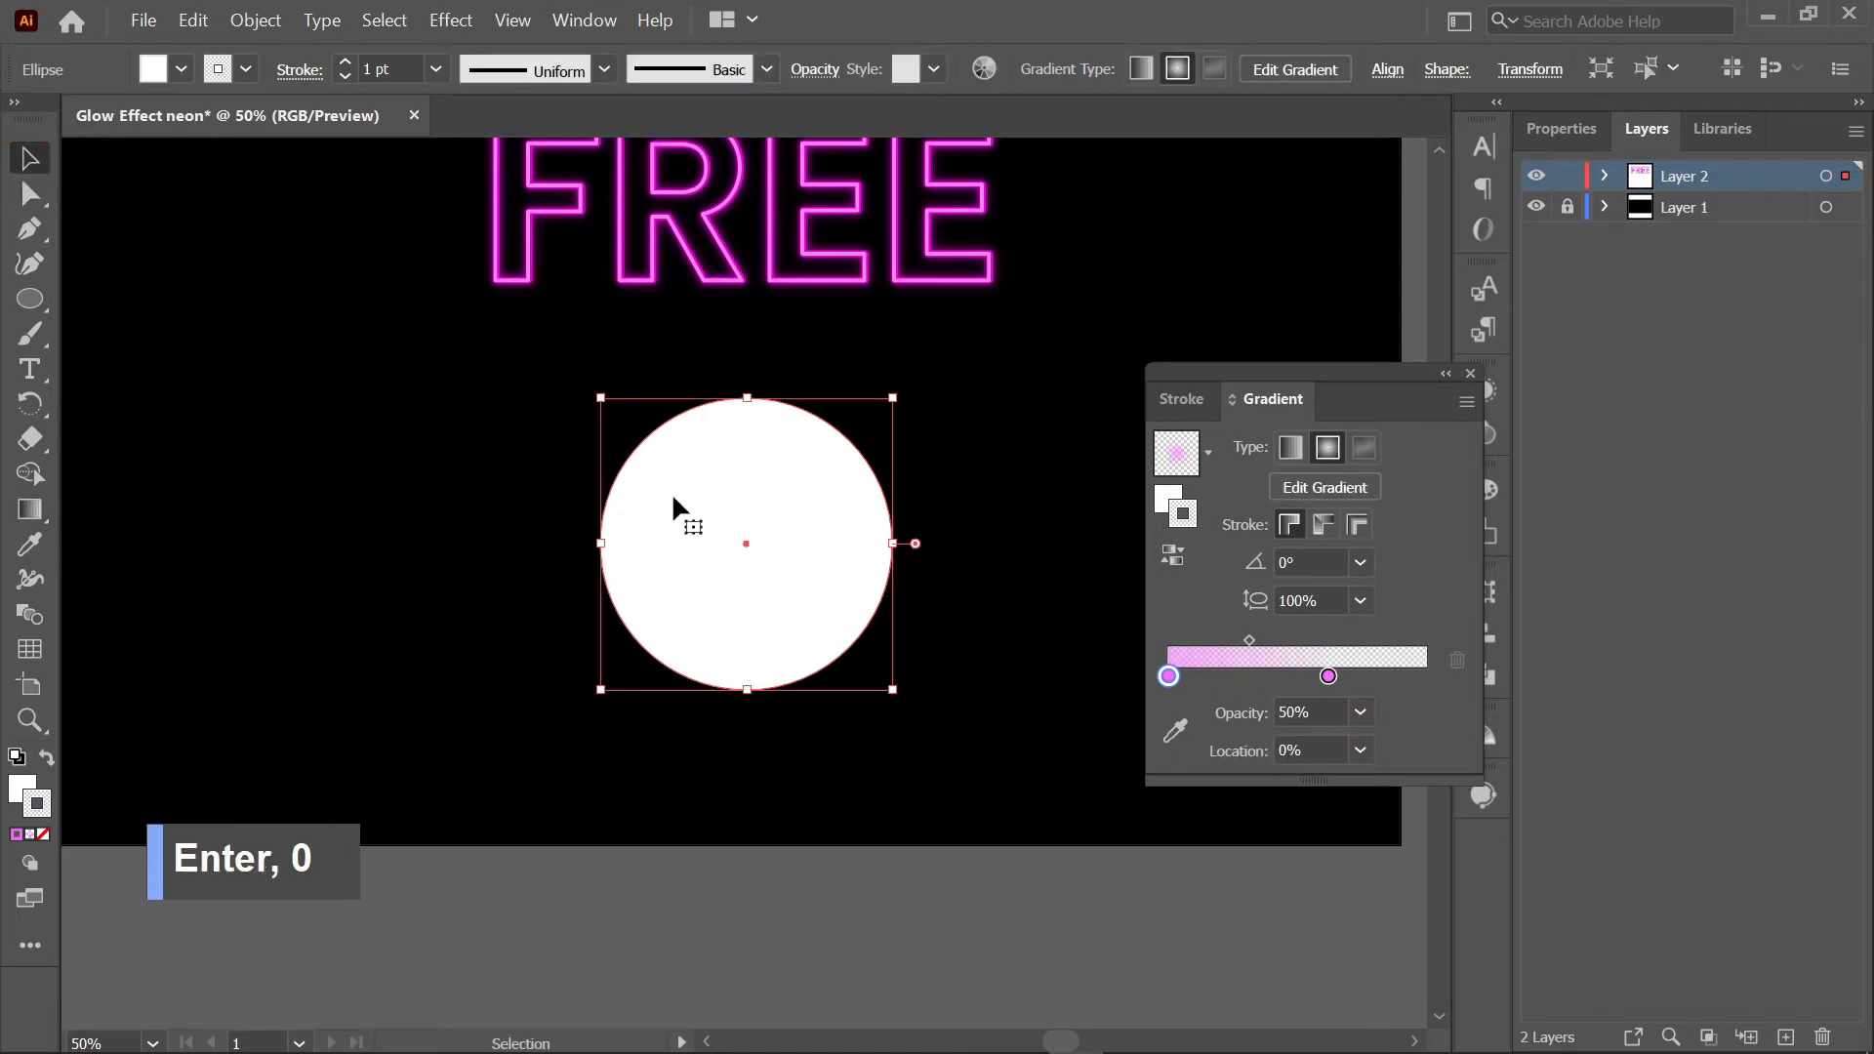
mouse_move(762, 534)
mouse_down()
mouse_move(727, 536)
mouse_move(755, 524)
mouse_up()
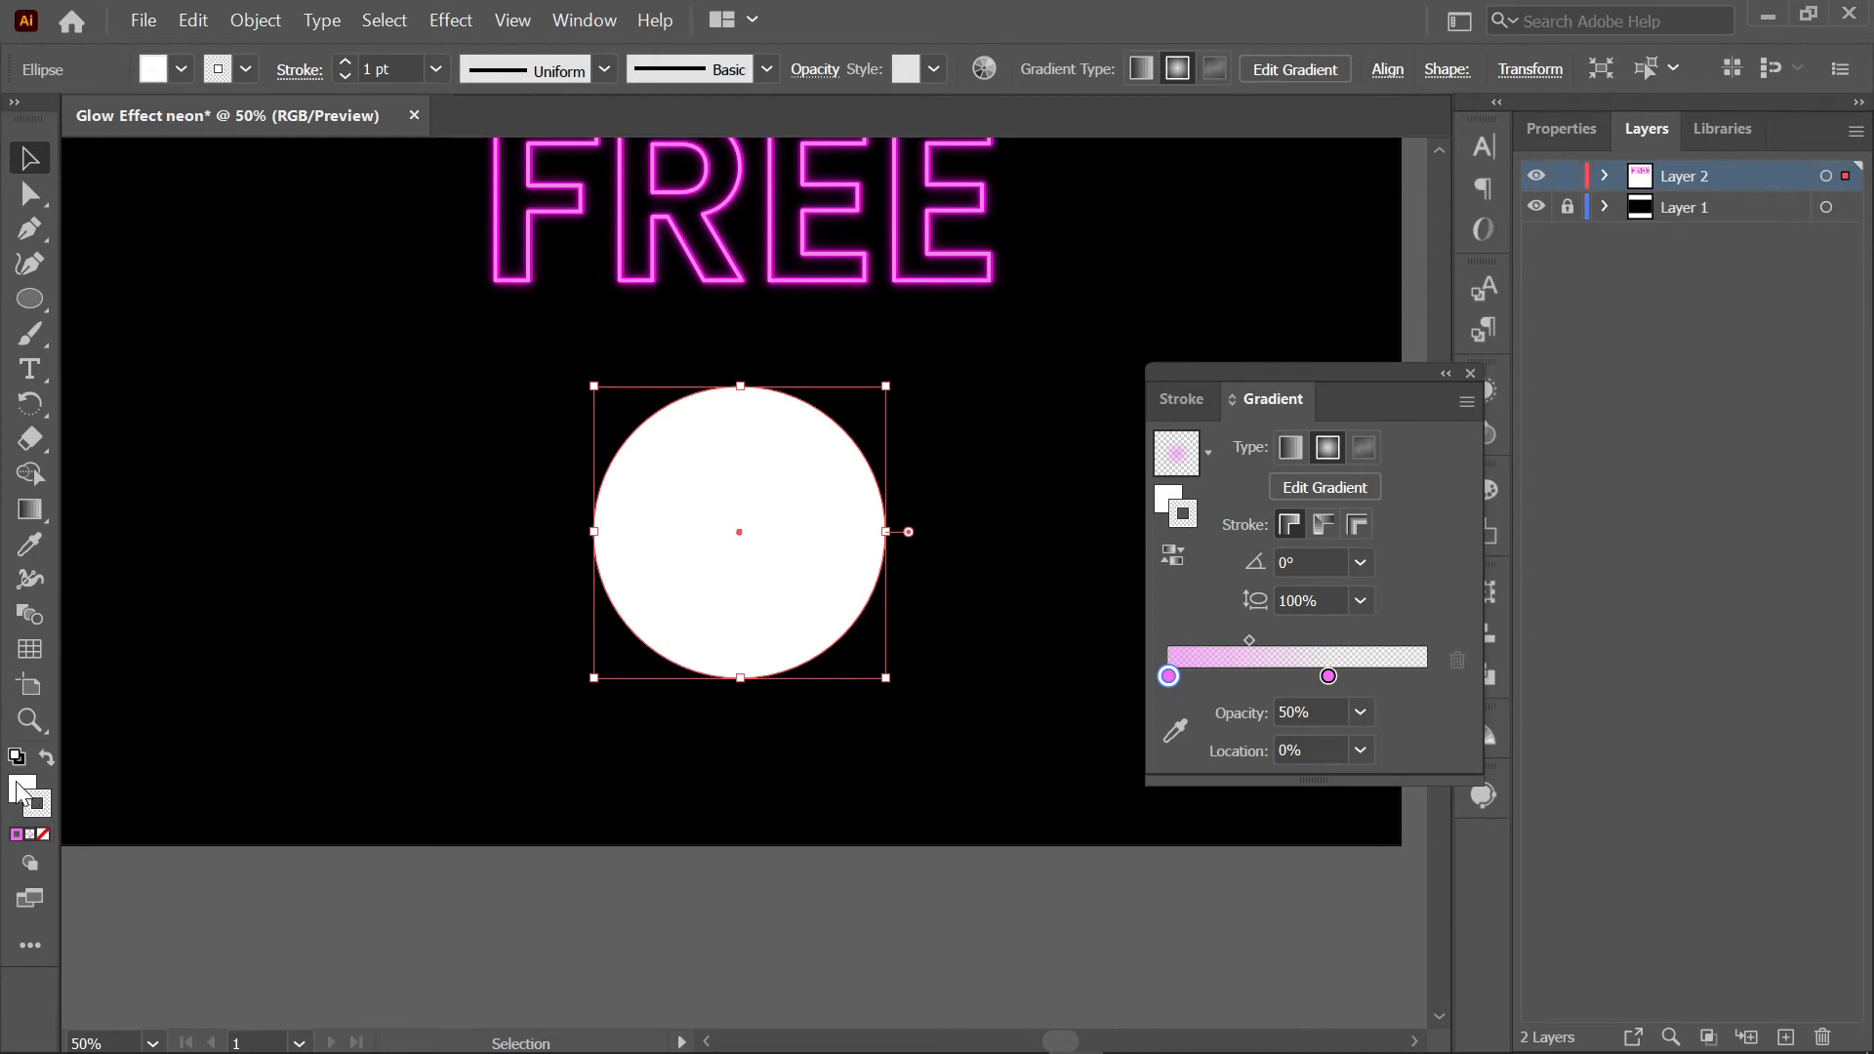
click(17, 835)
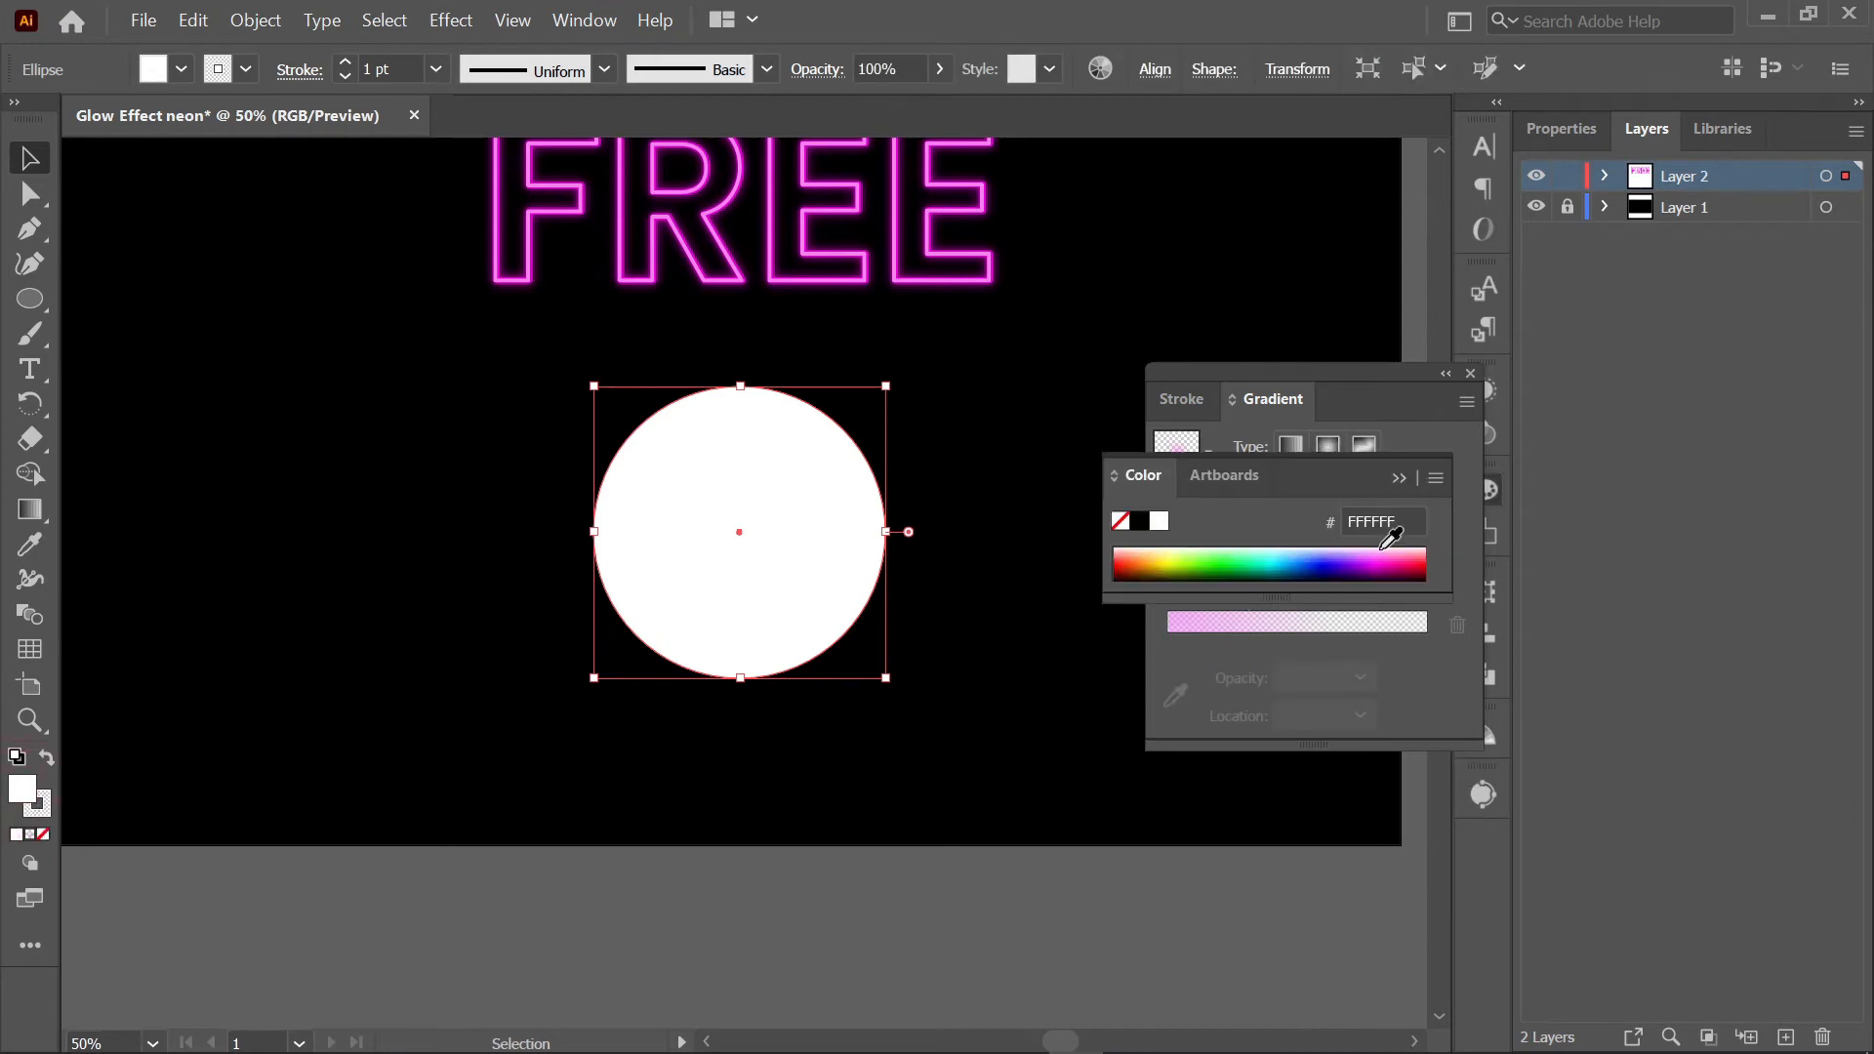
click(1396, 481)
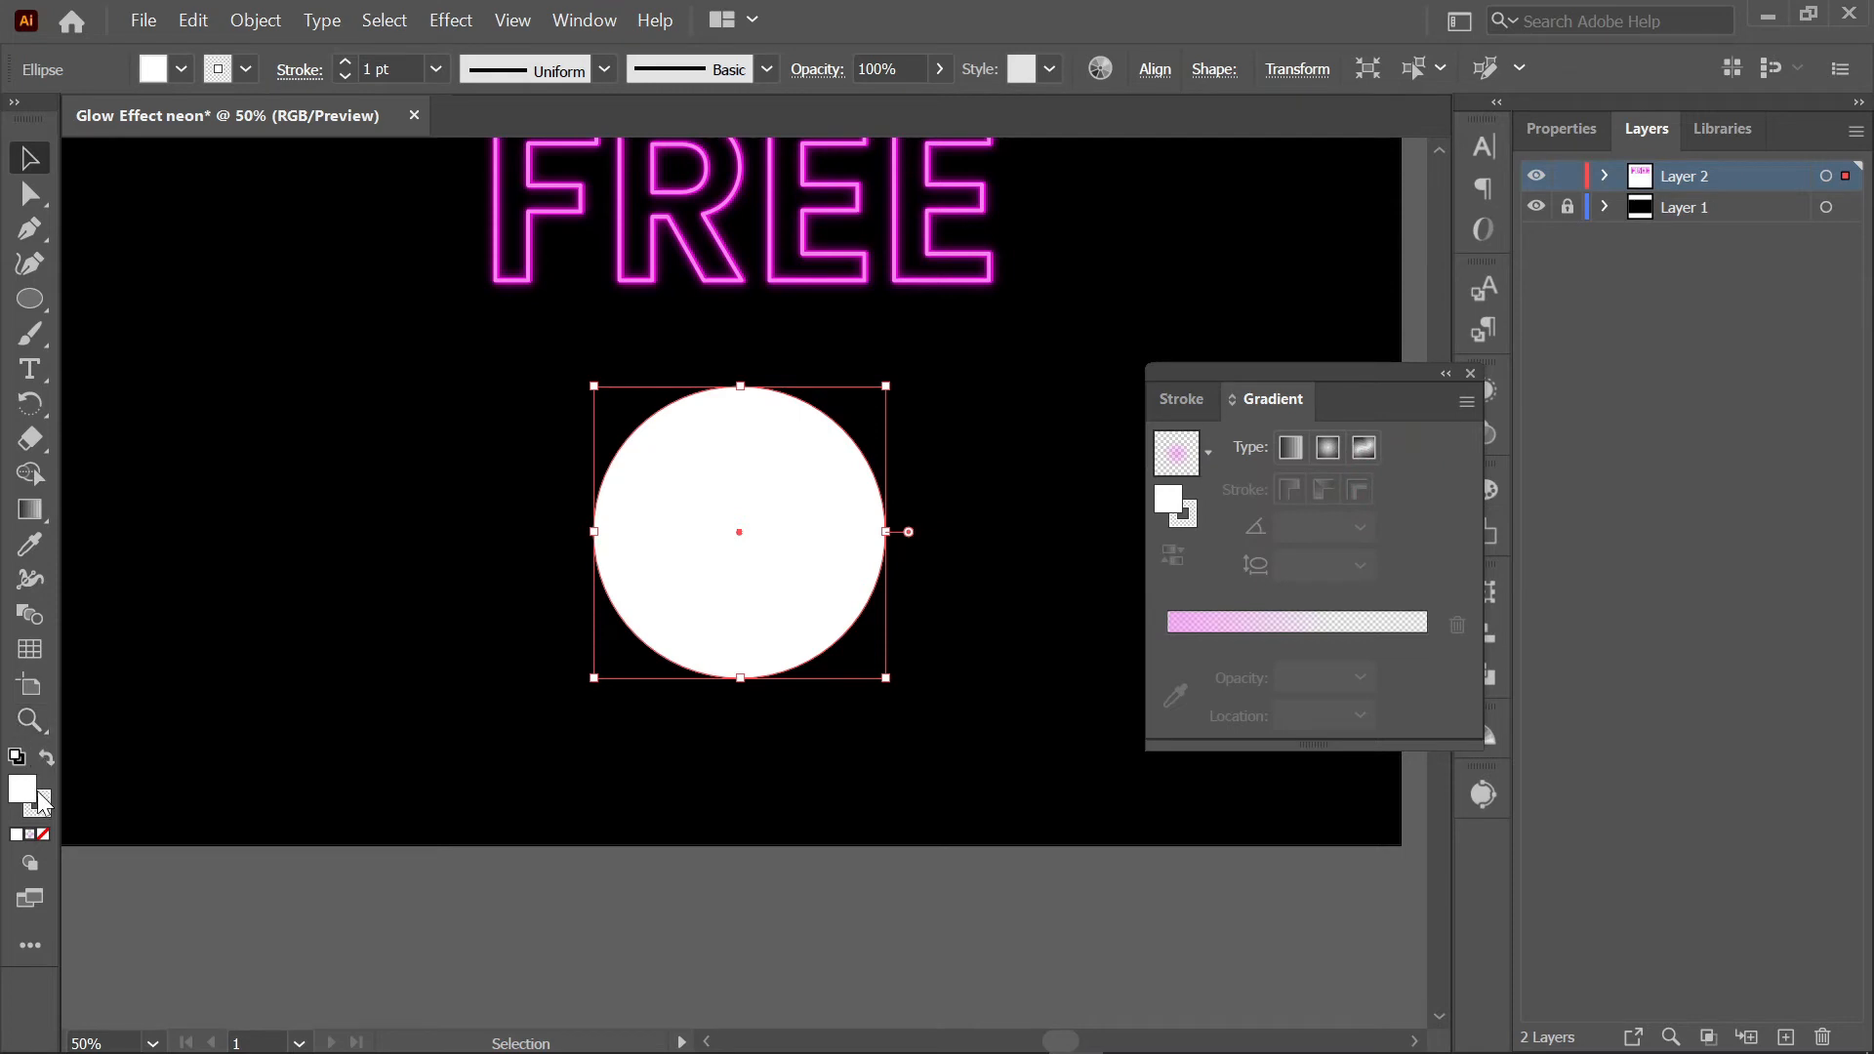
click(46, 761)
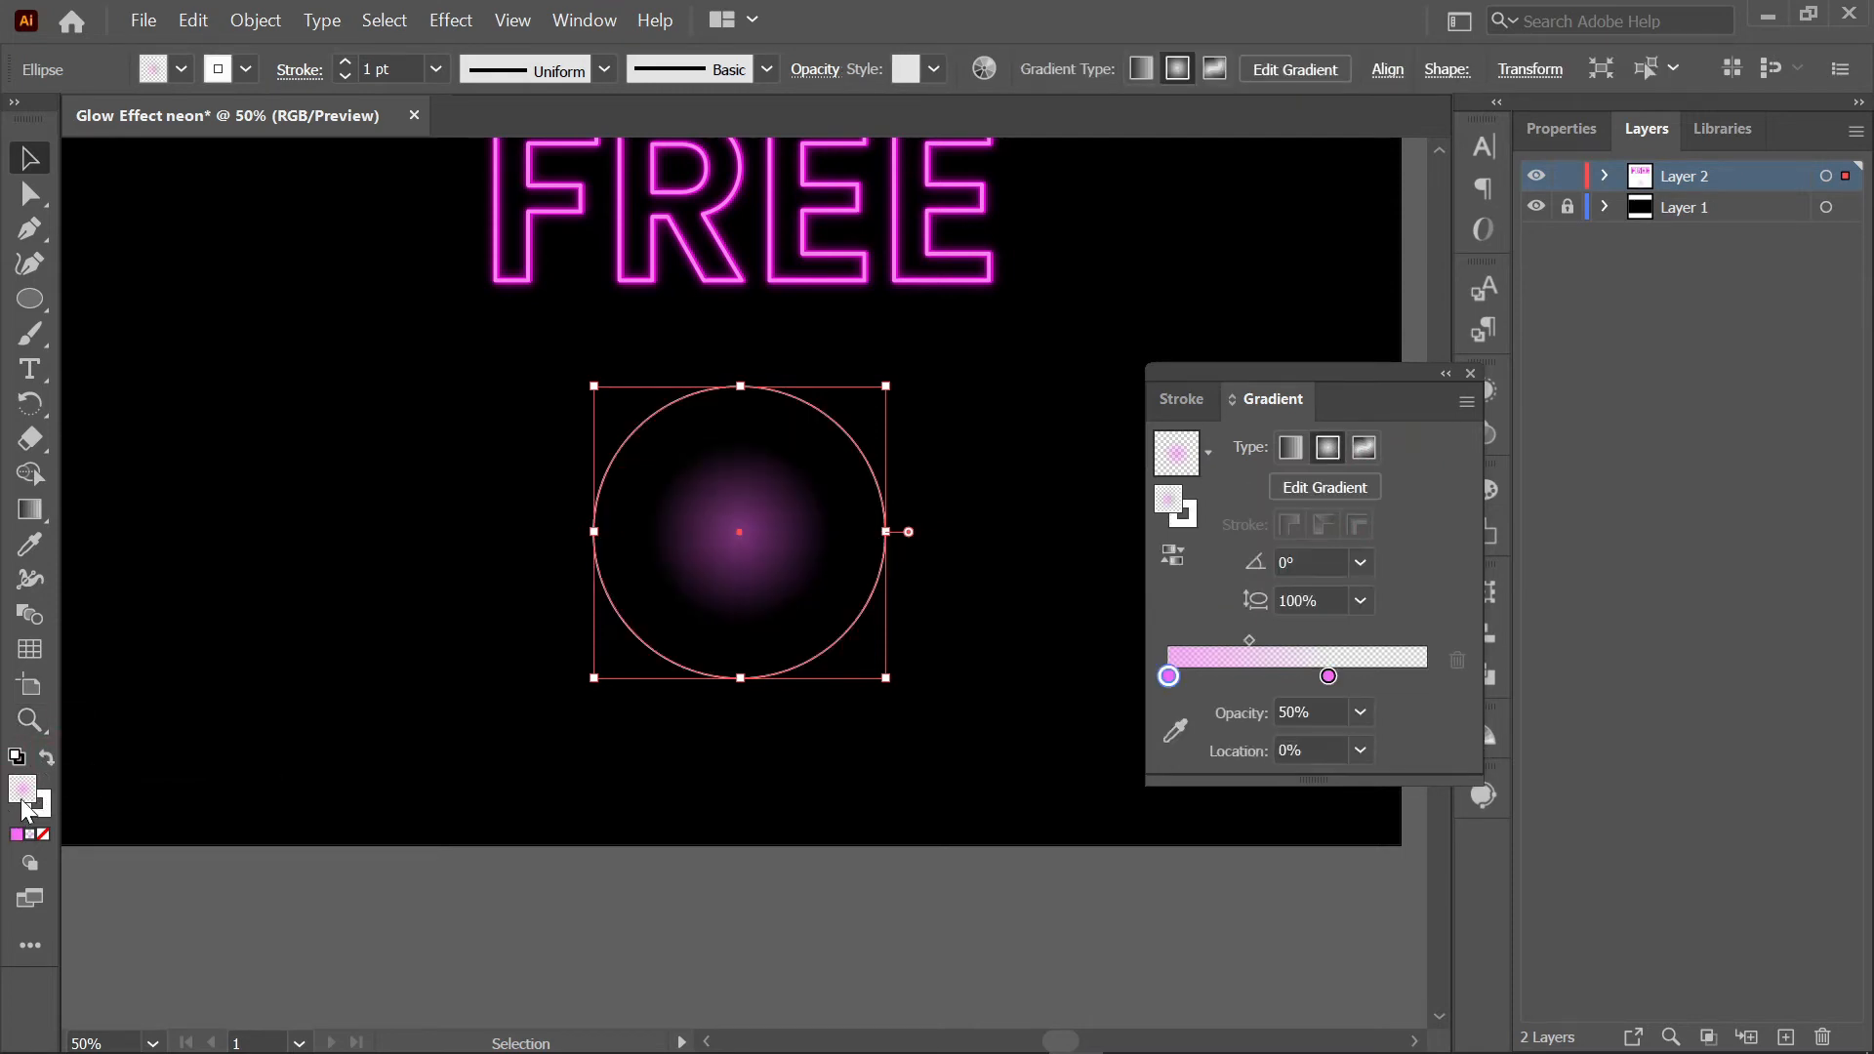
double_click(24, 790)
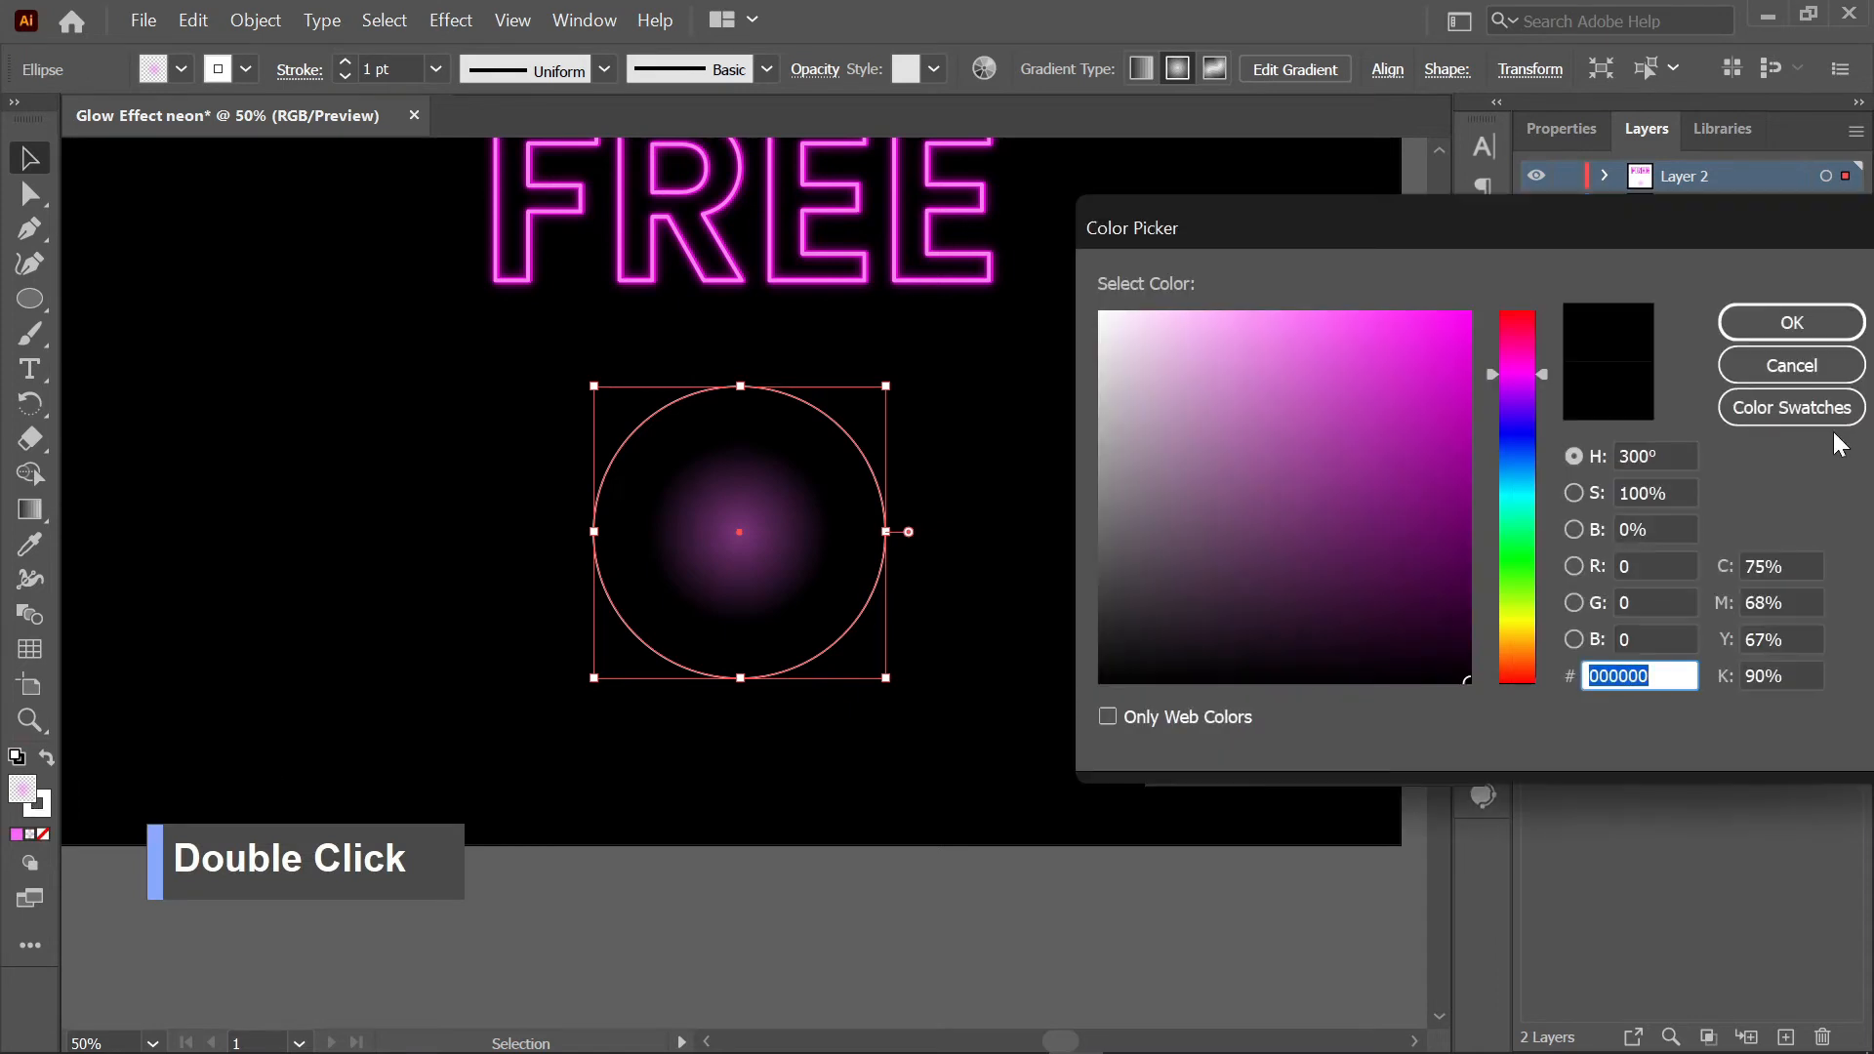
click(1792, 365)
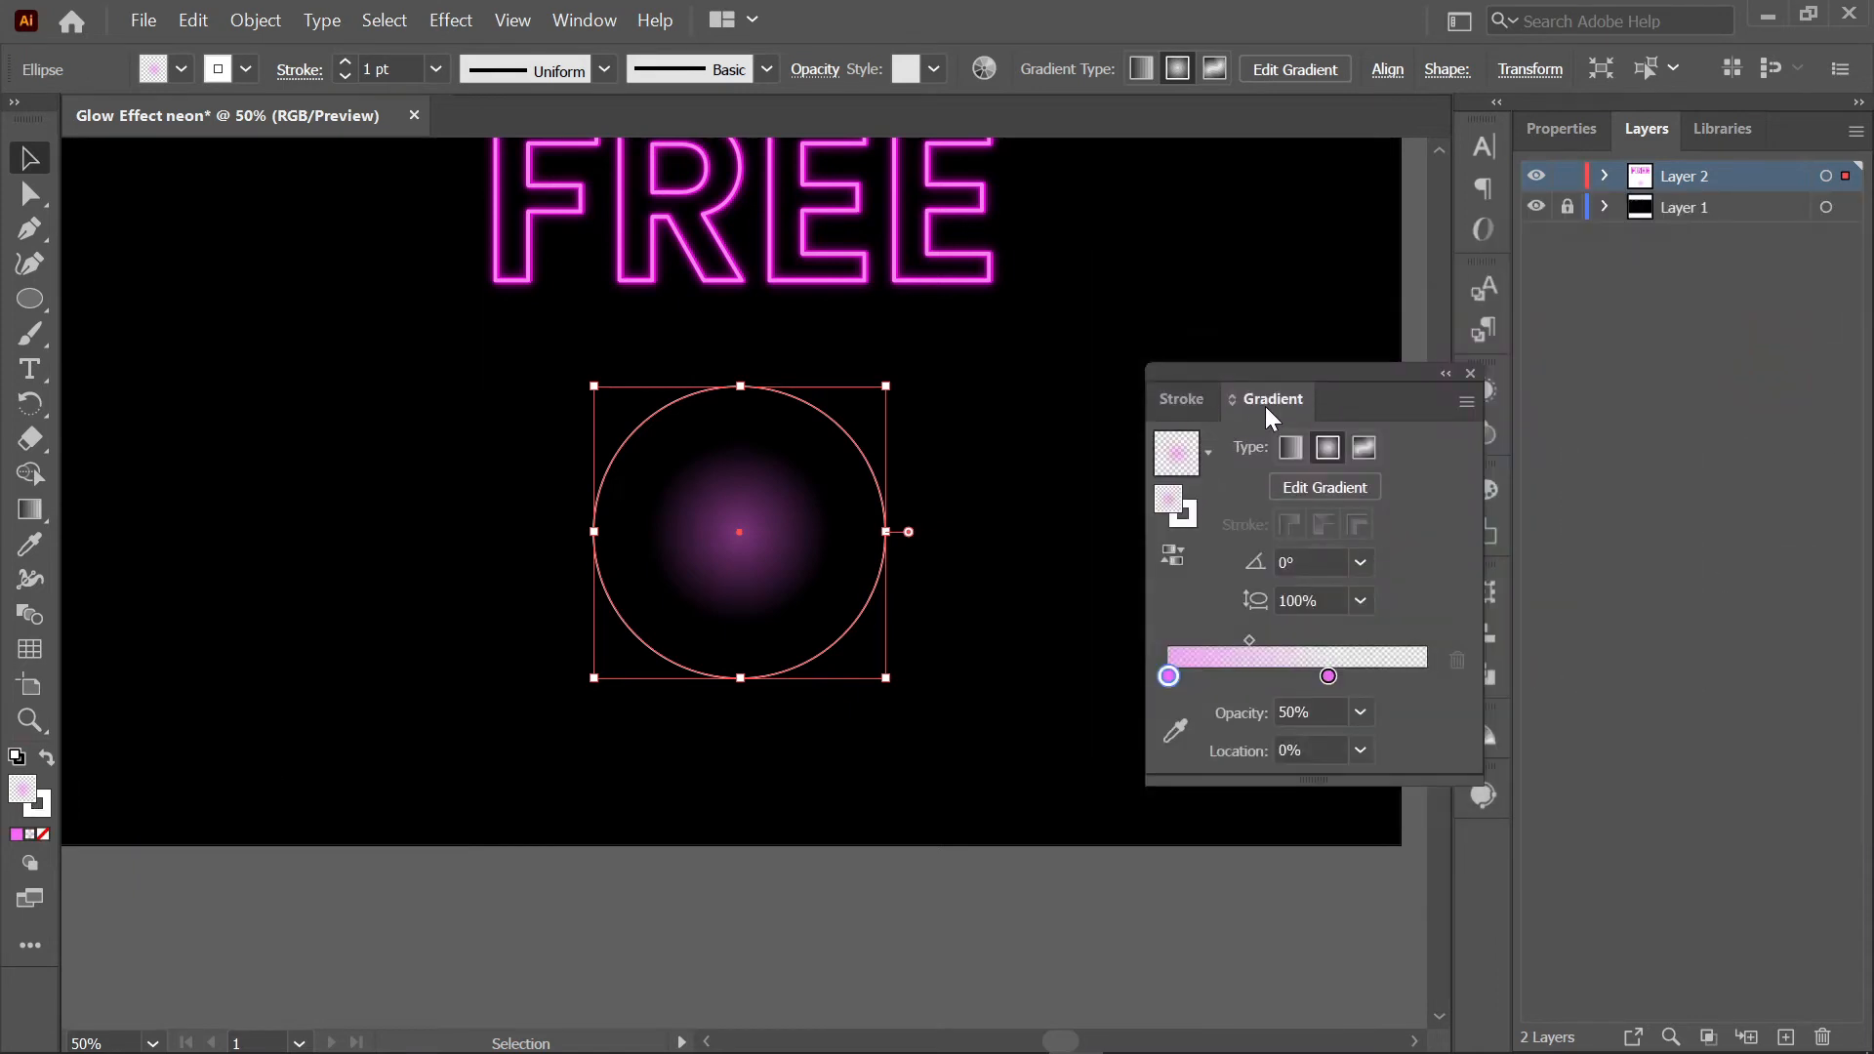
click(1100, 687)
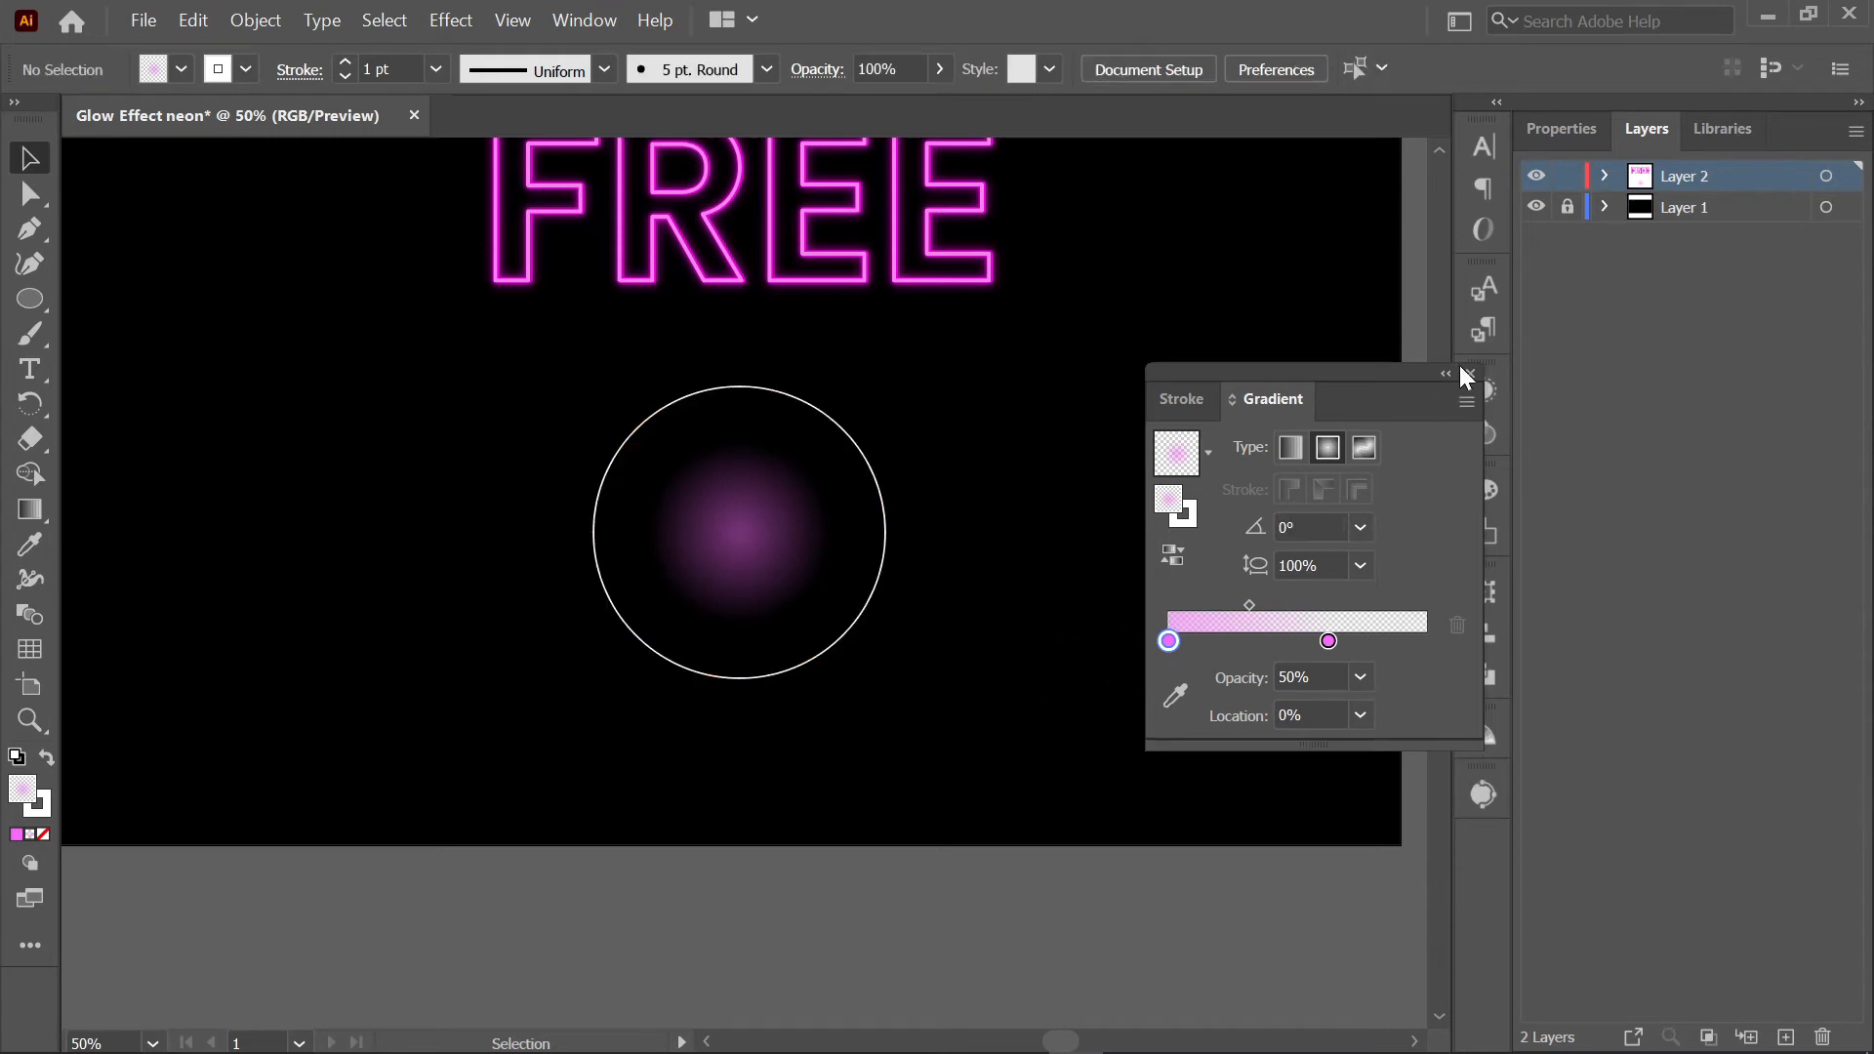
- Remove the white stroke from the gradient-filled circle and deselect it
click(722, 630)
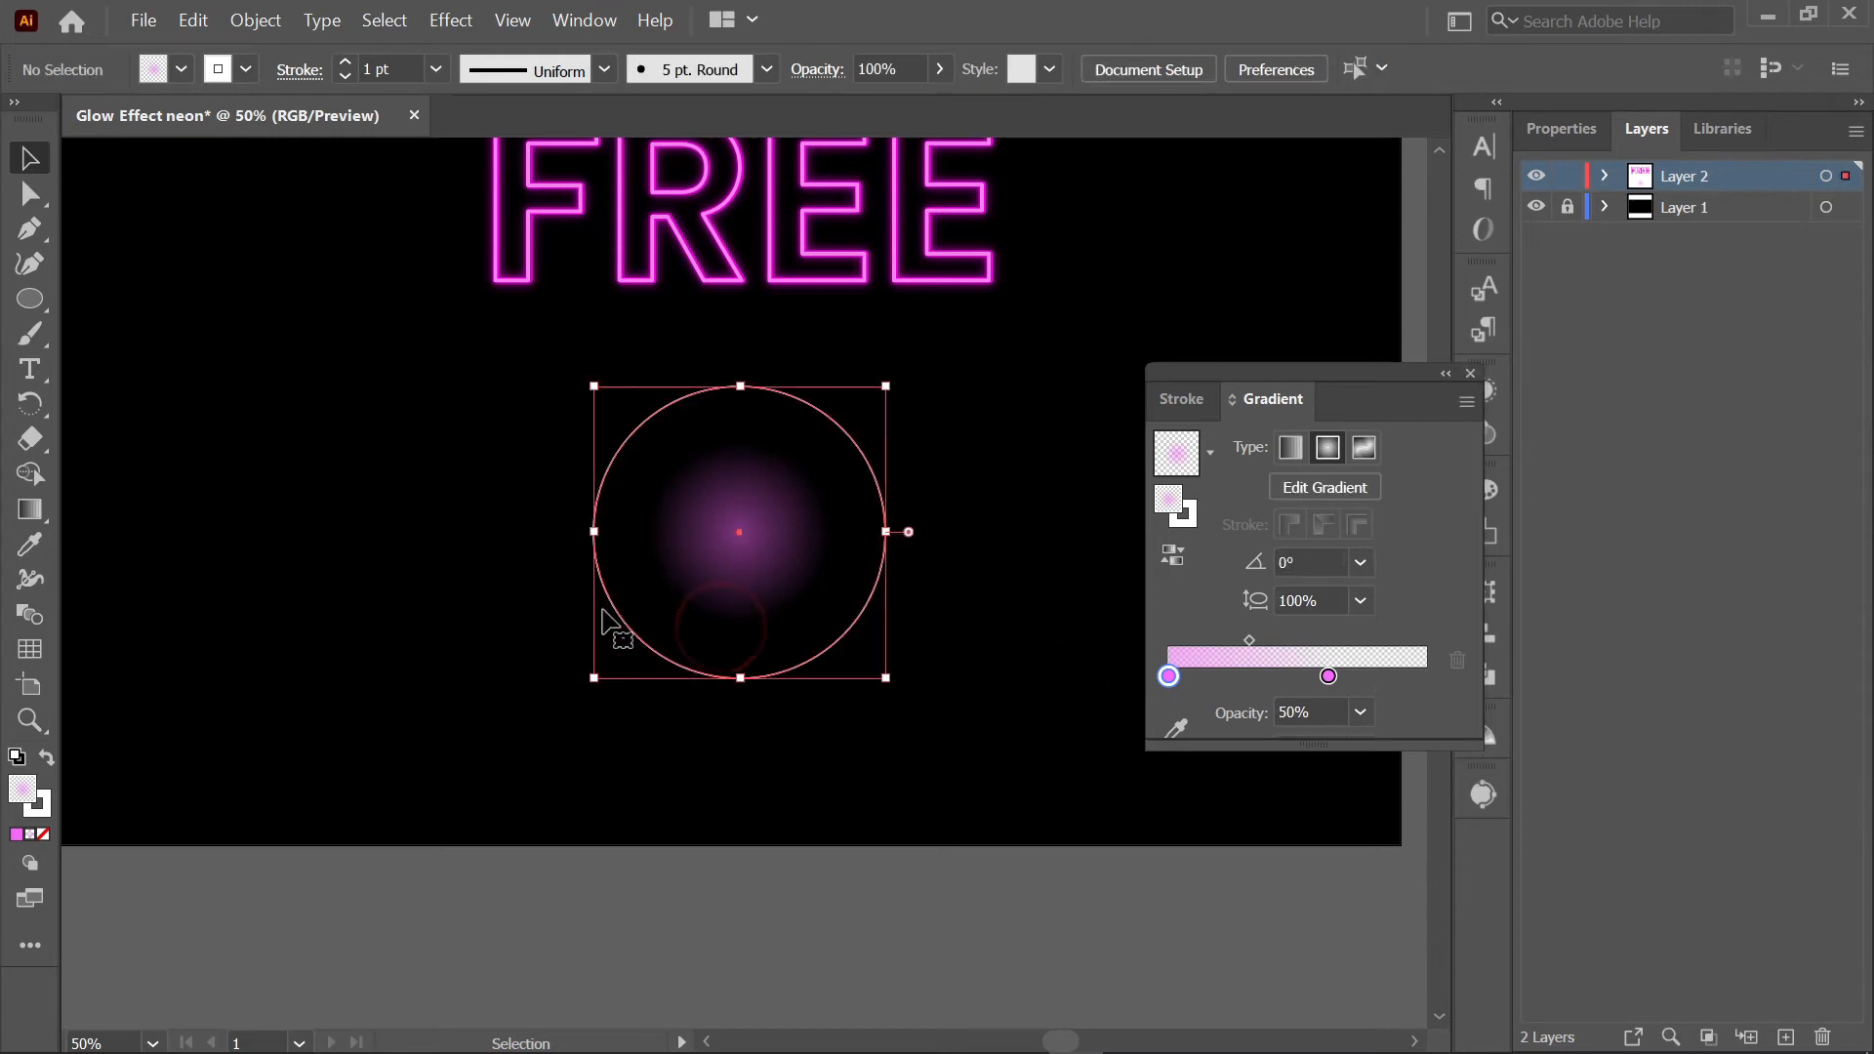
click(39, 802)
click(43, 835)
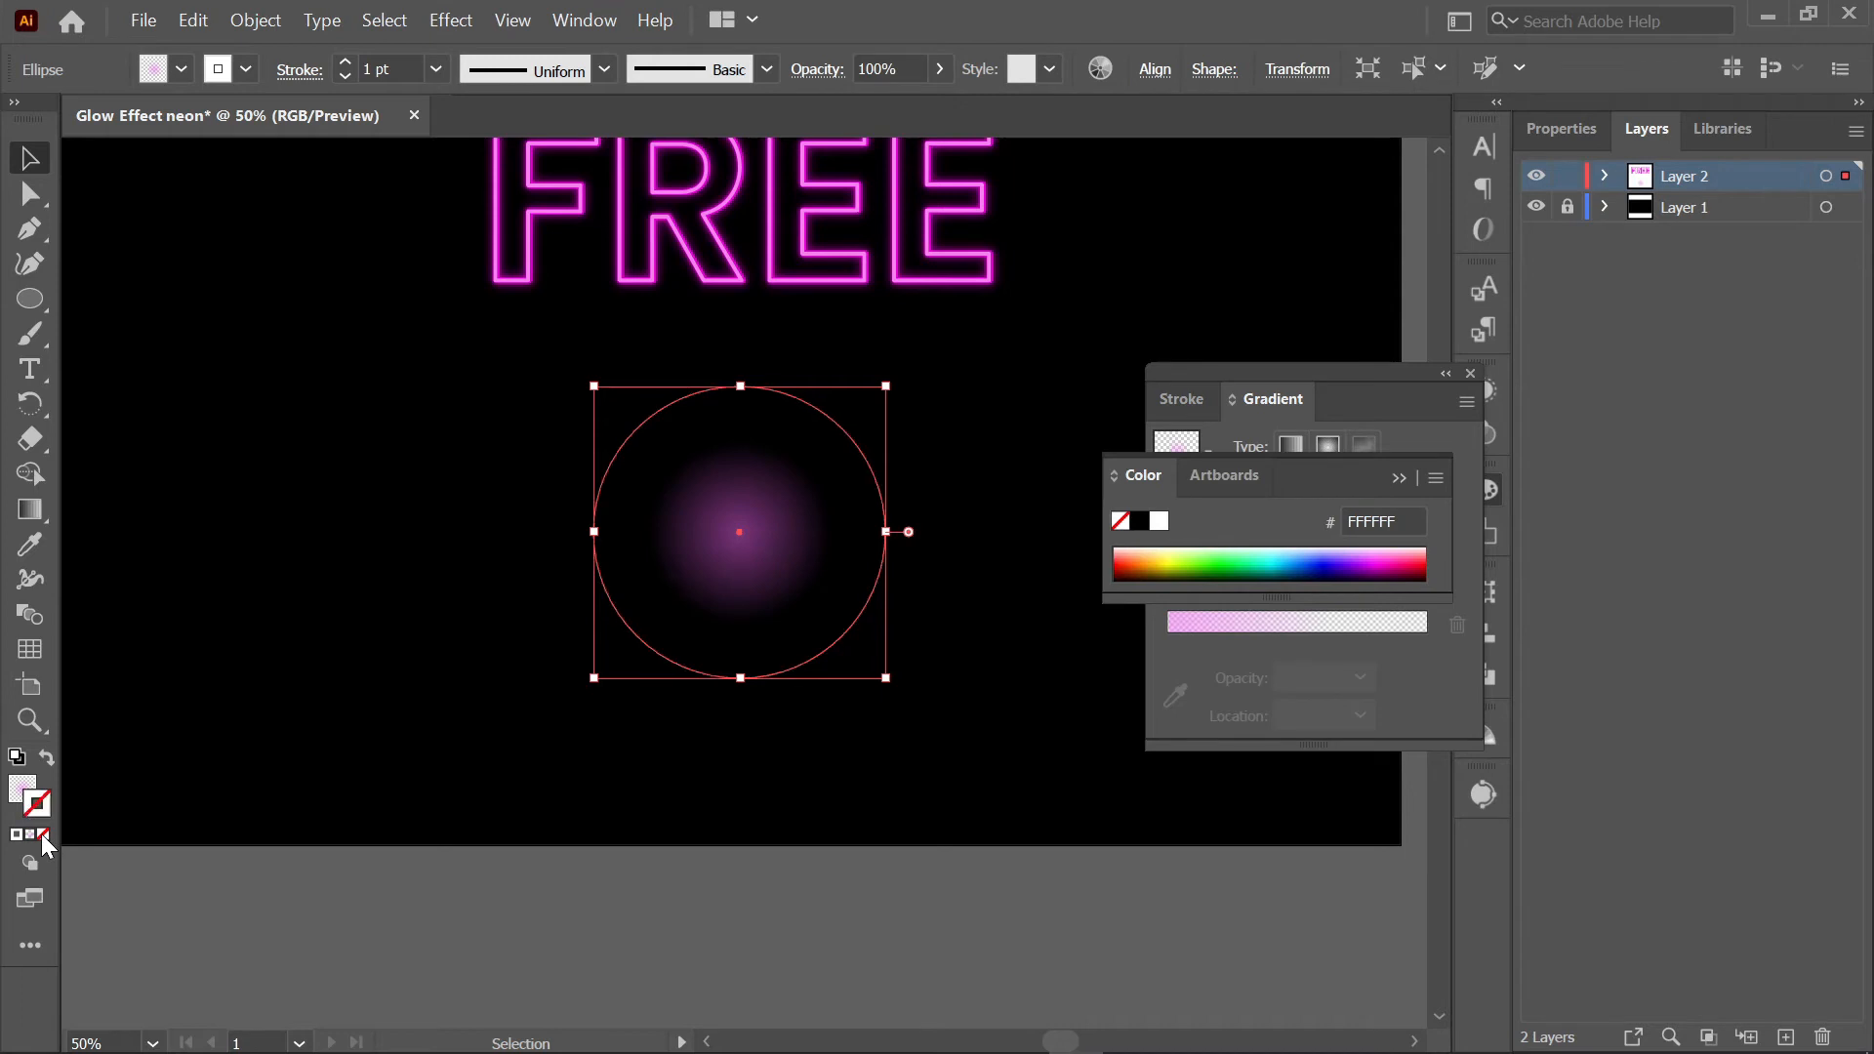
click(1399, 478)
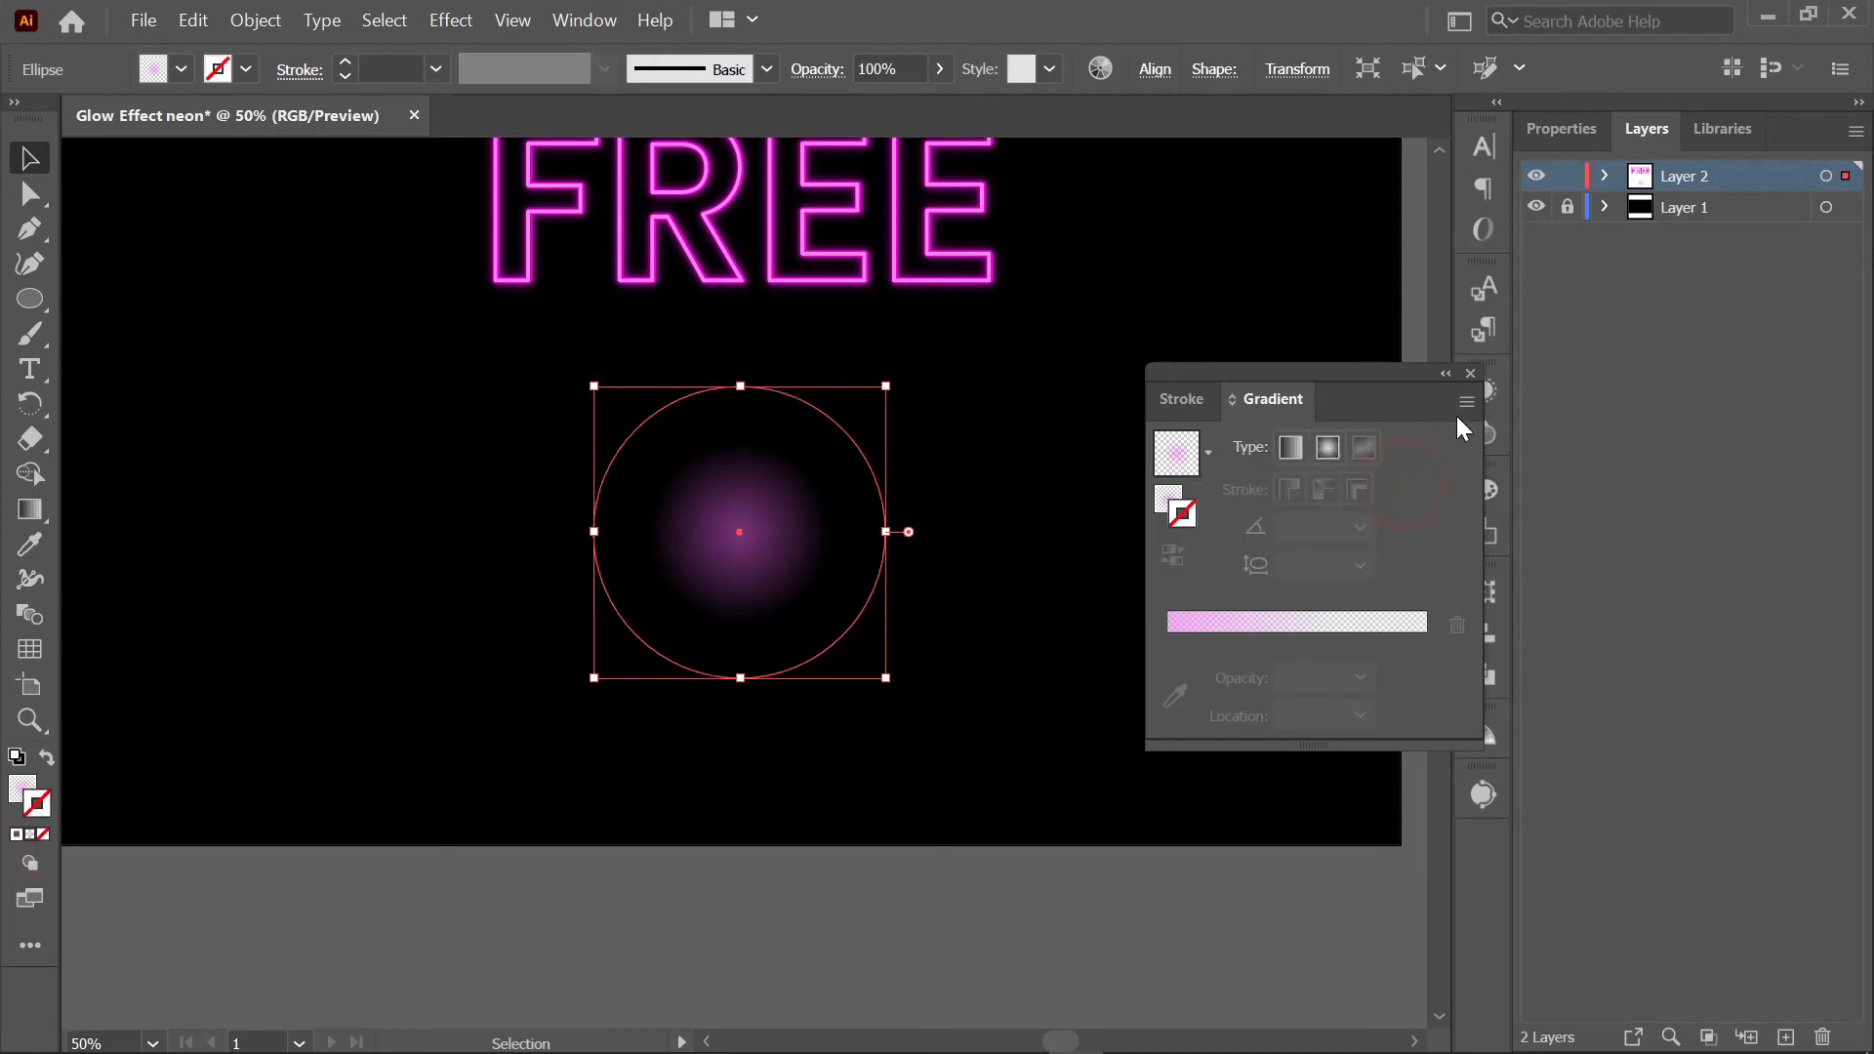
click(1470, 374)
click(1232, 485)
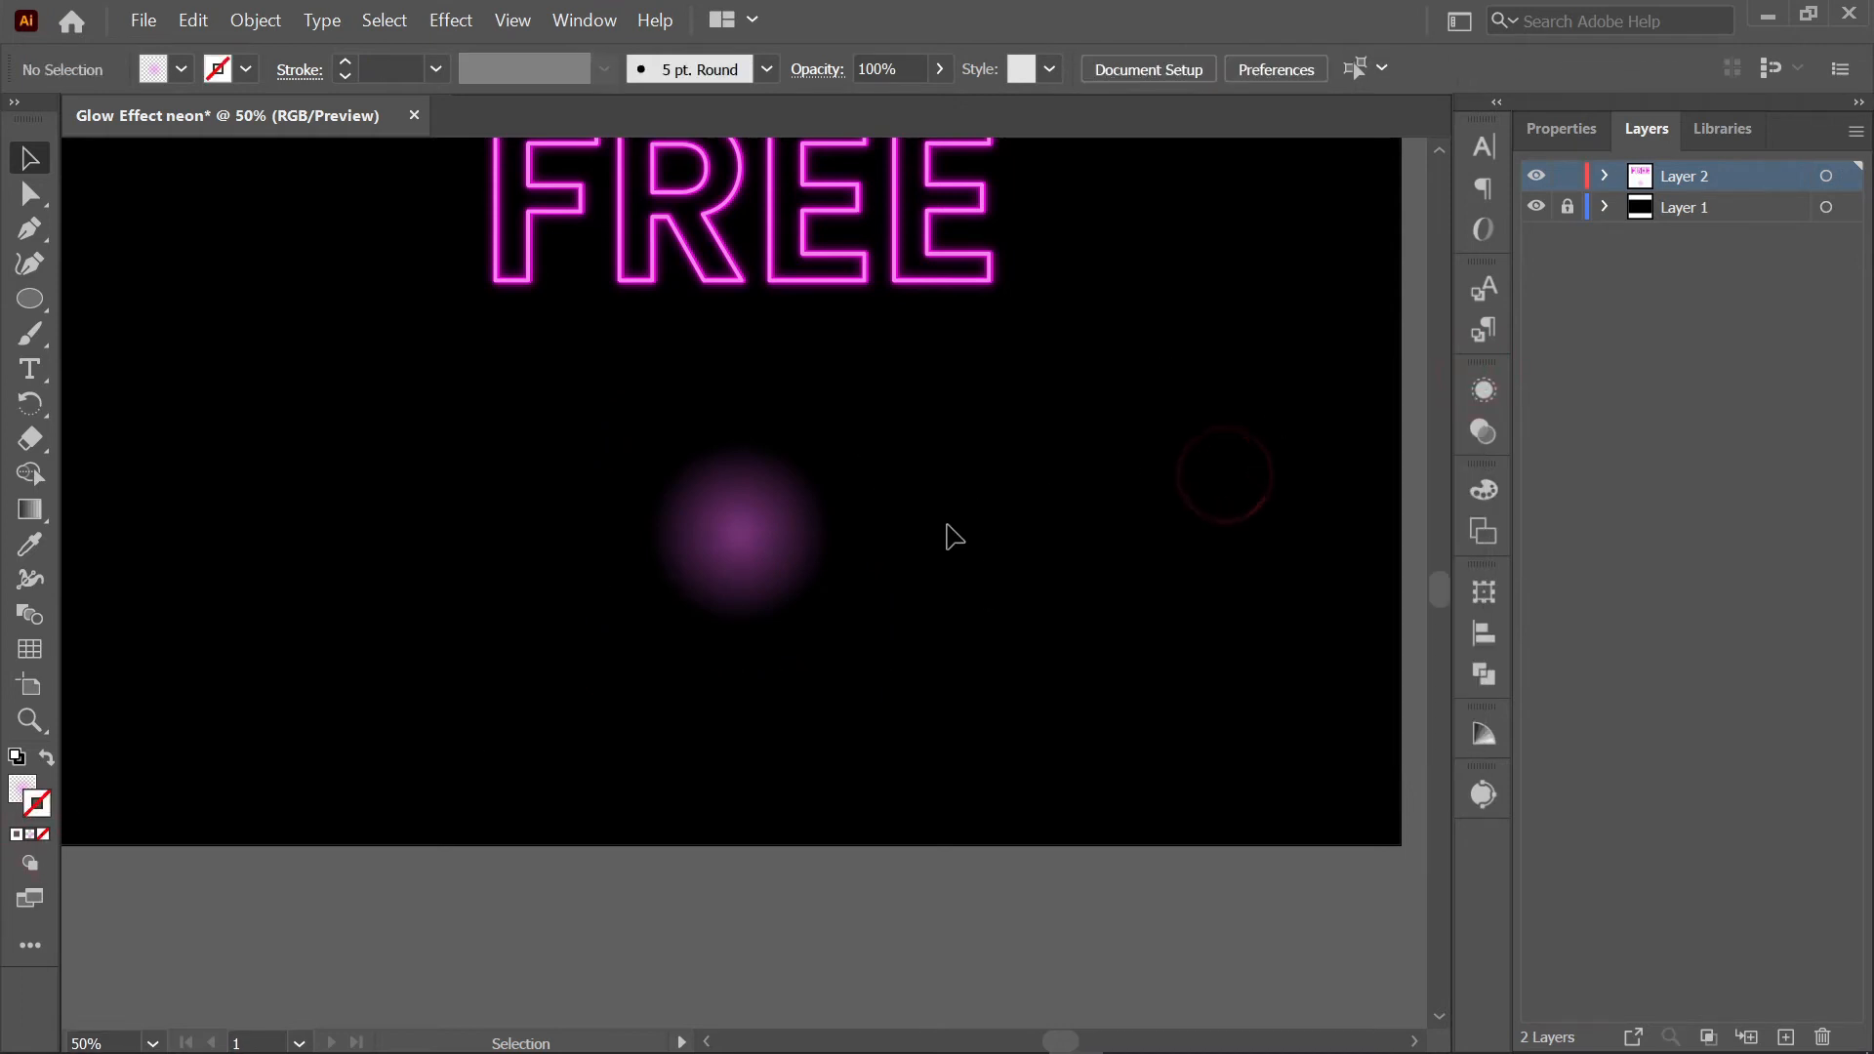
- Select the glowing circle and apply the magenta radial gradient to its stroke
click(788, 561)
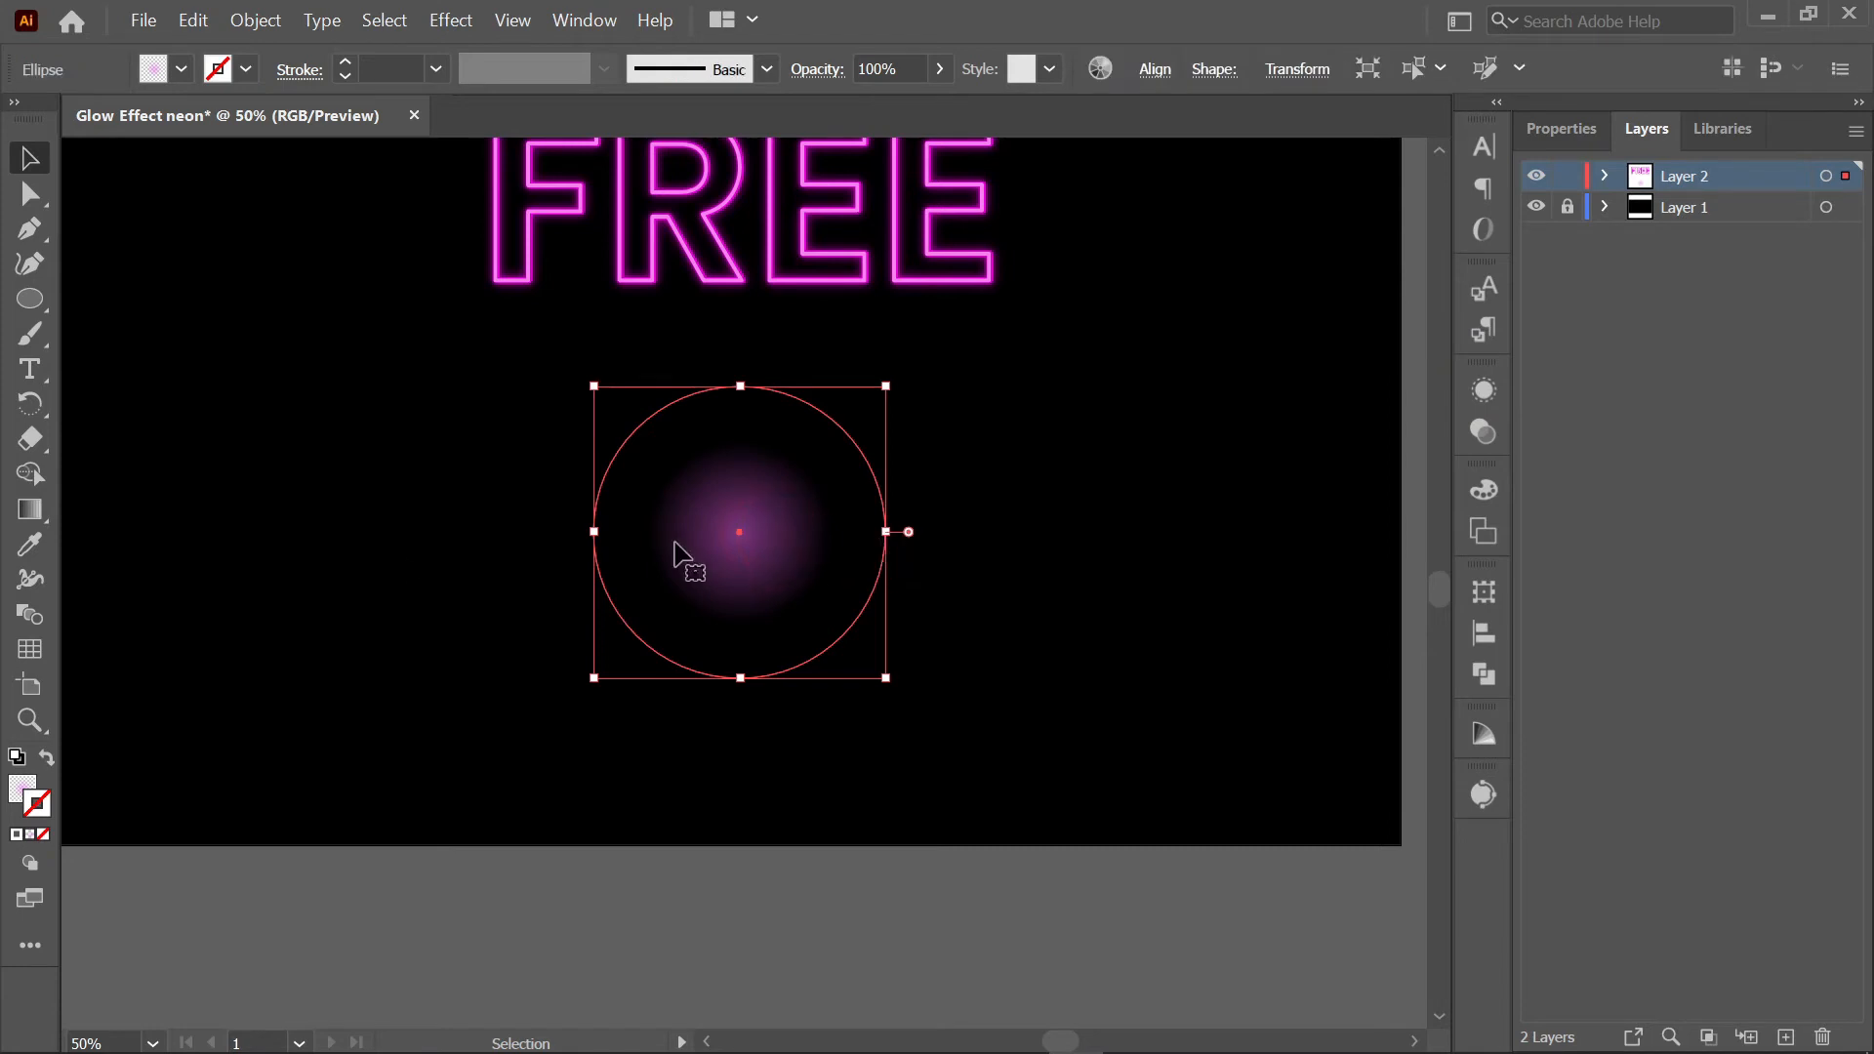
double_click(32, 515)
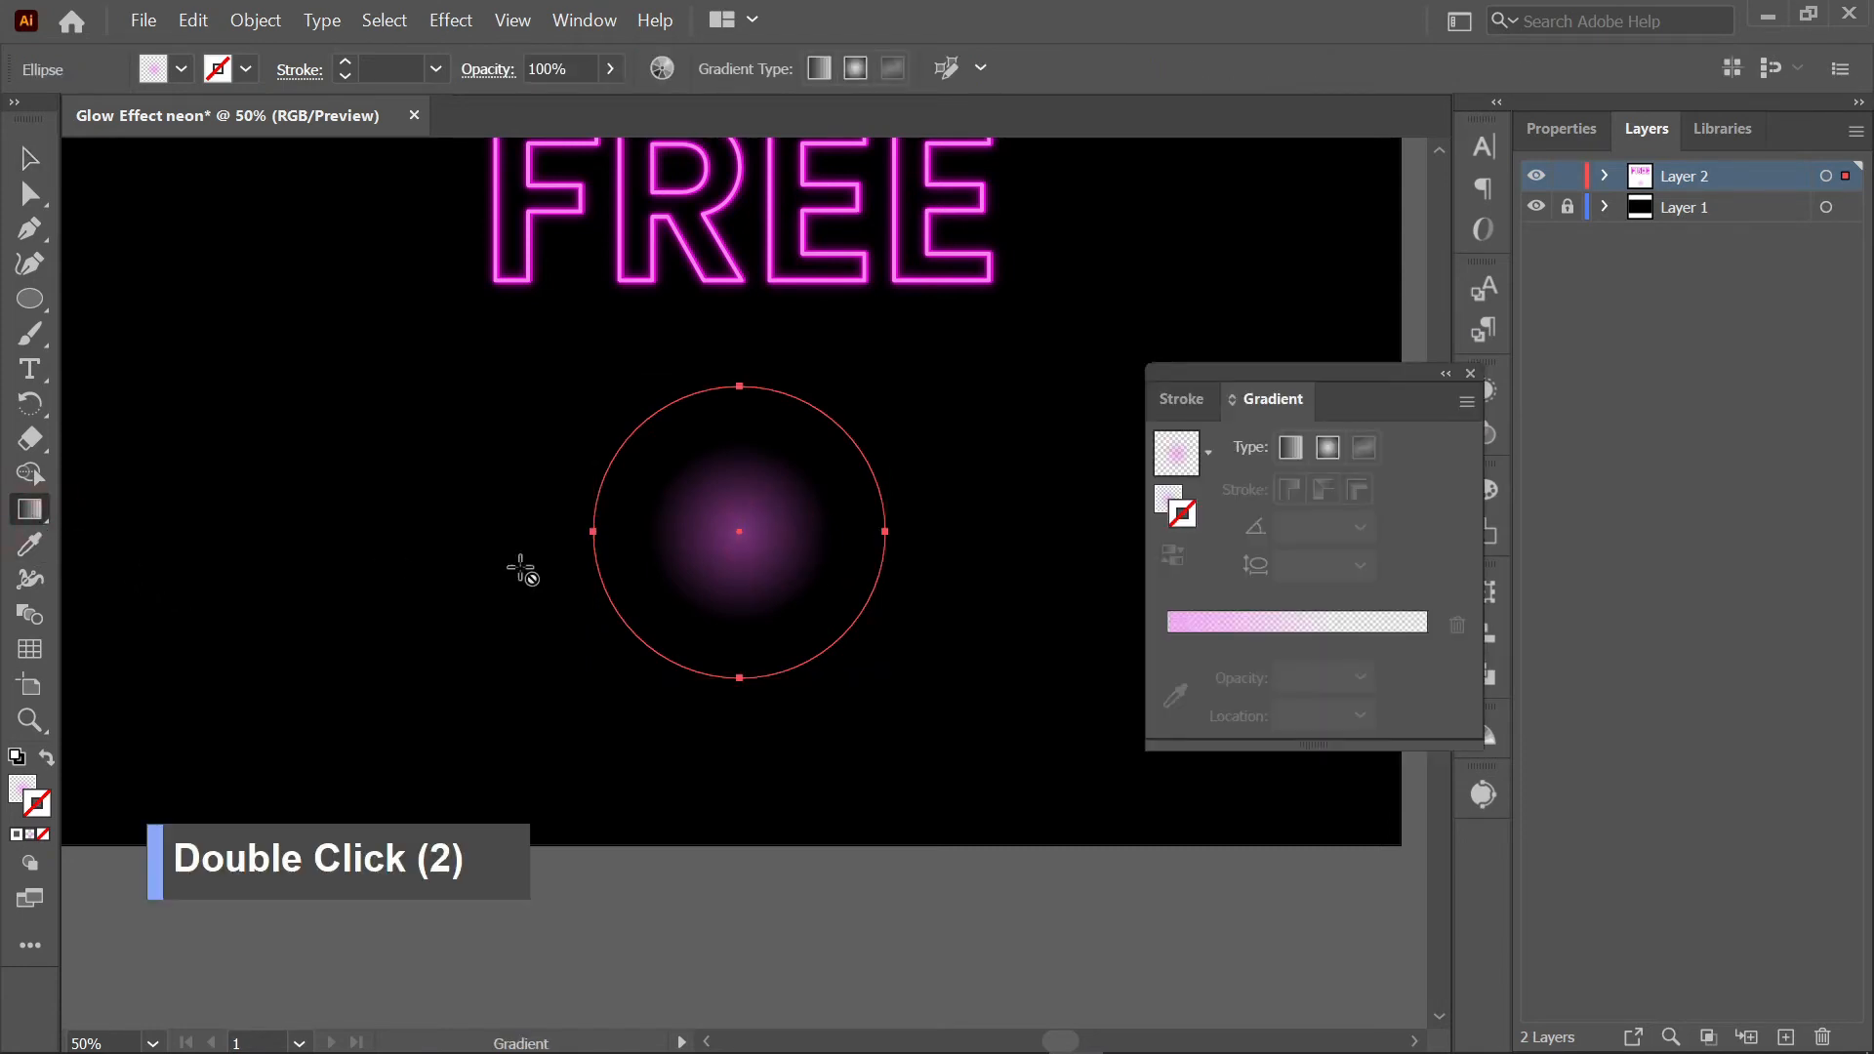
click(1326, 446)
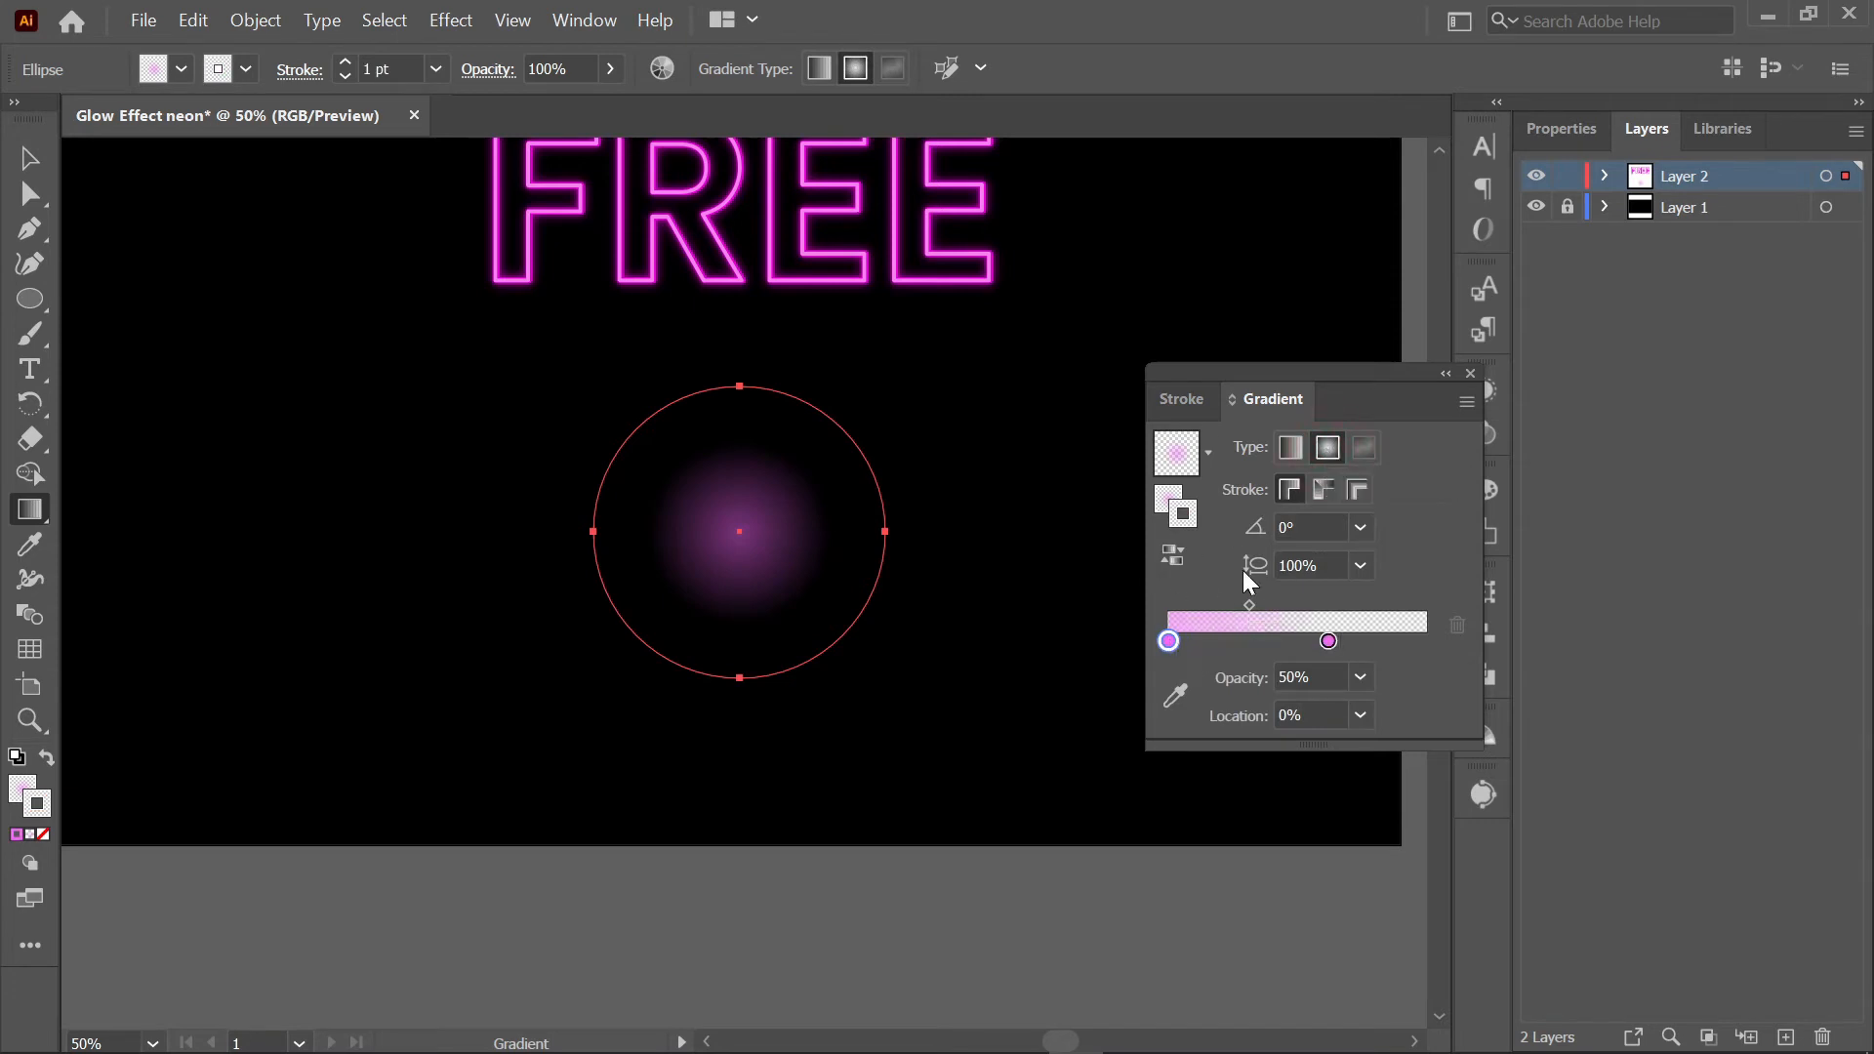
click(1470, 373)
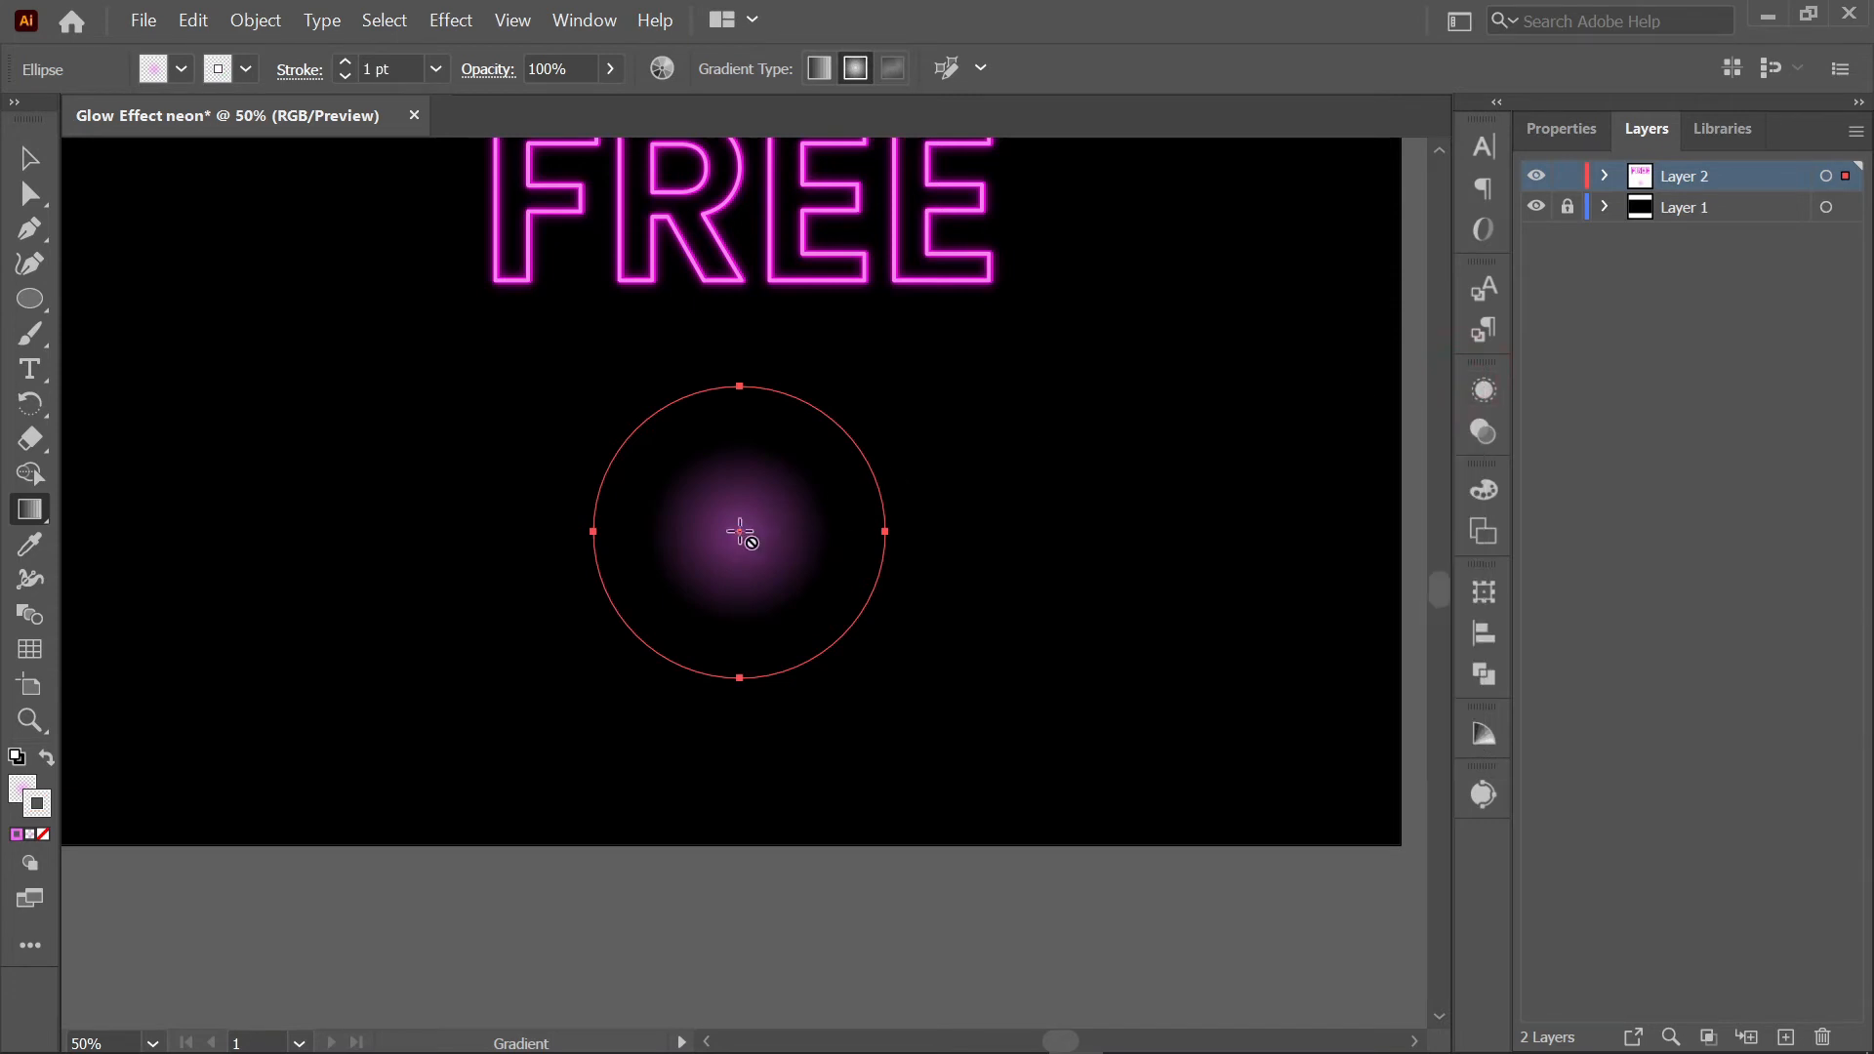
- Set the glowing circle's blending mode to Hard Light and its opacity to 50%
click(41, 162)
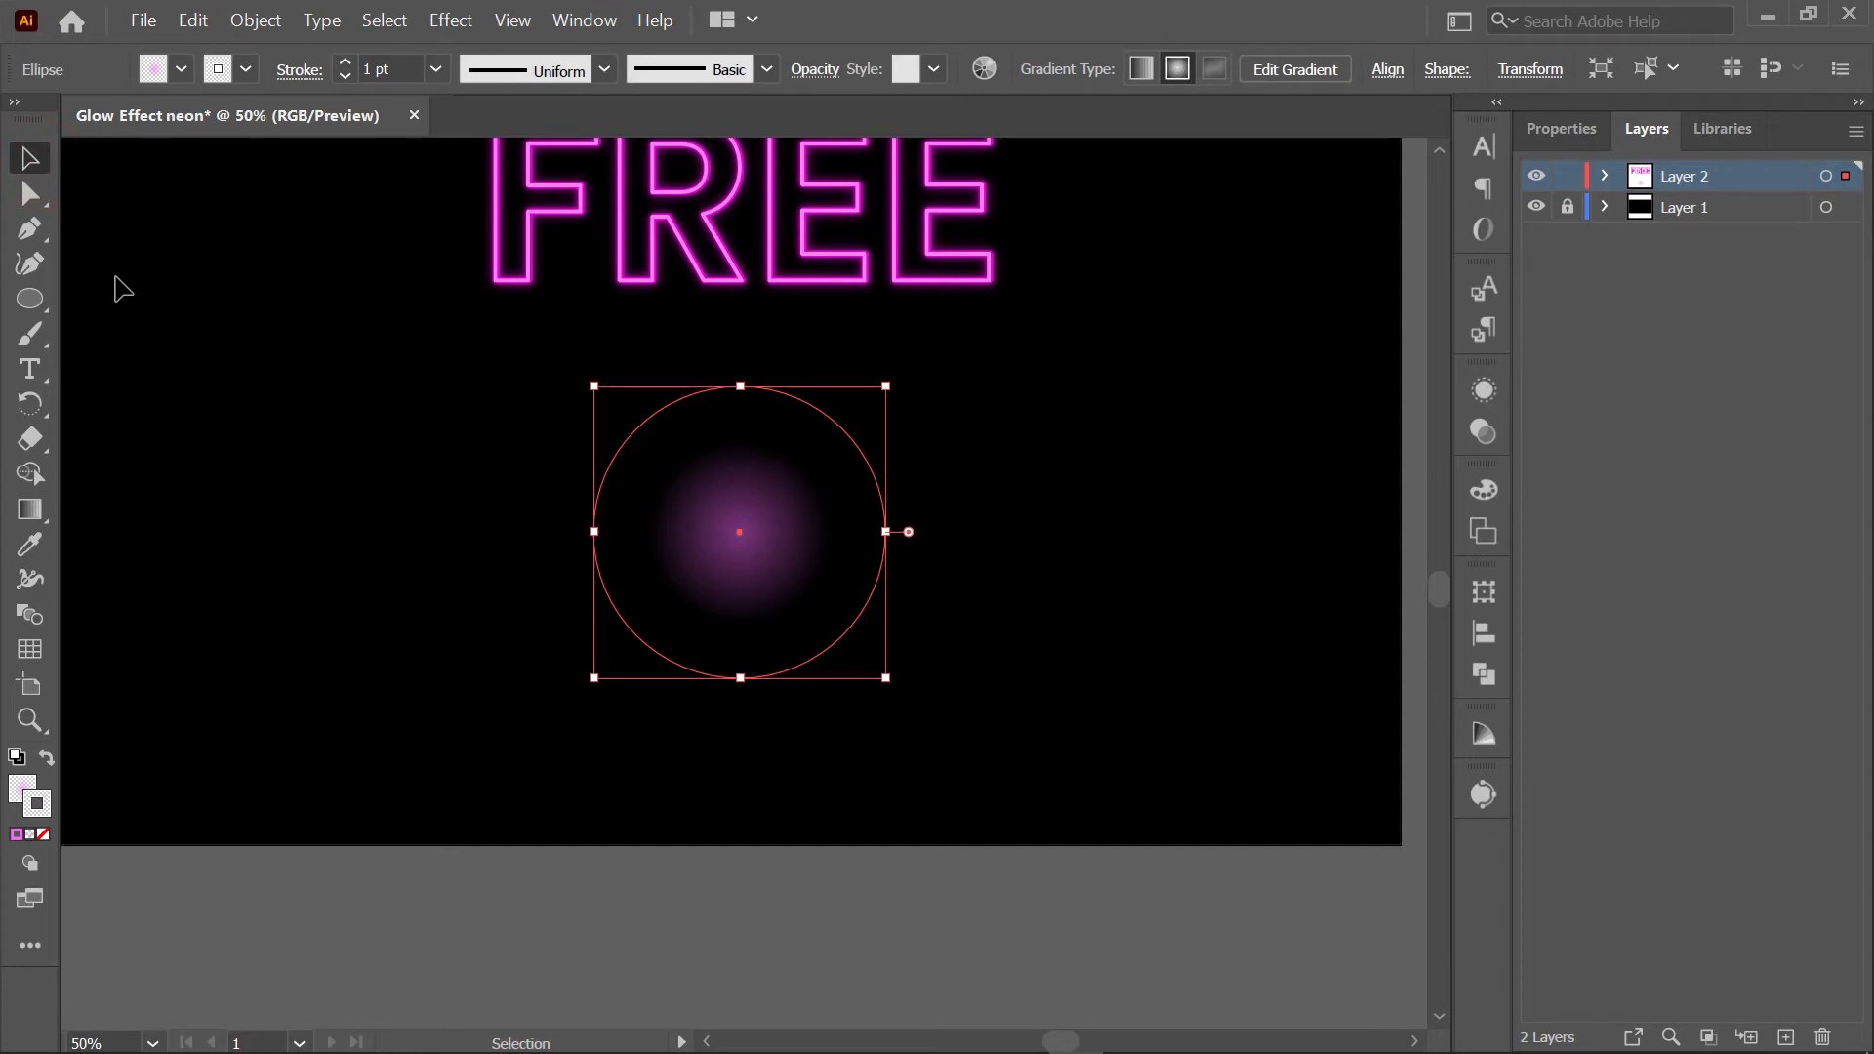
click(831, 72)
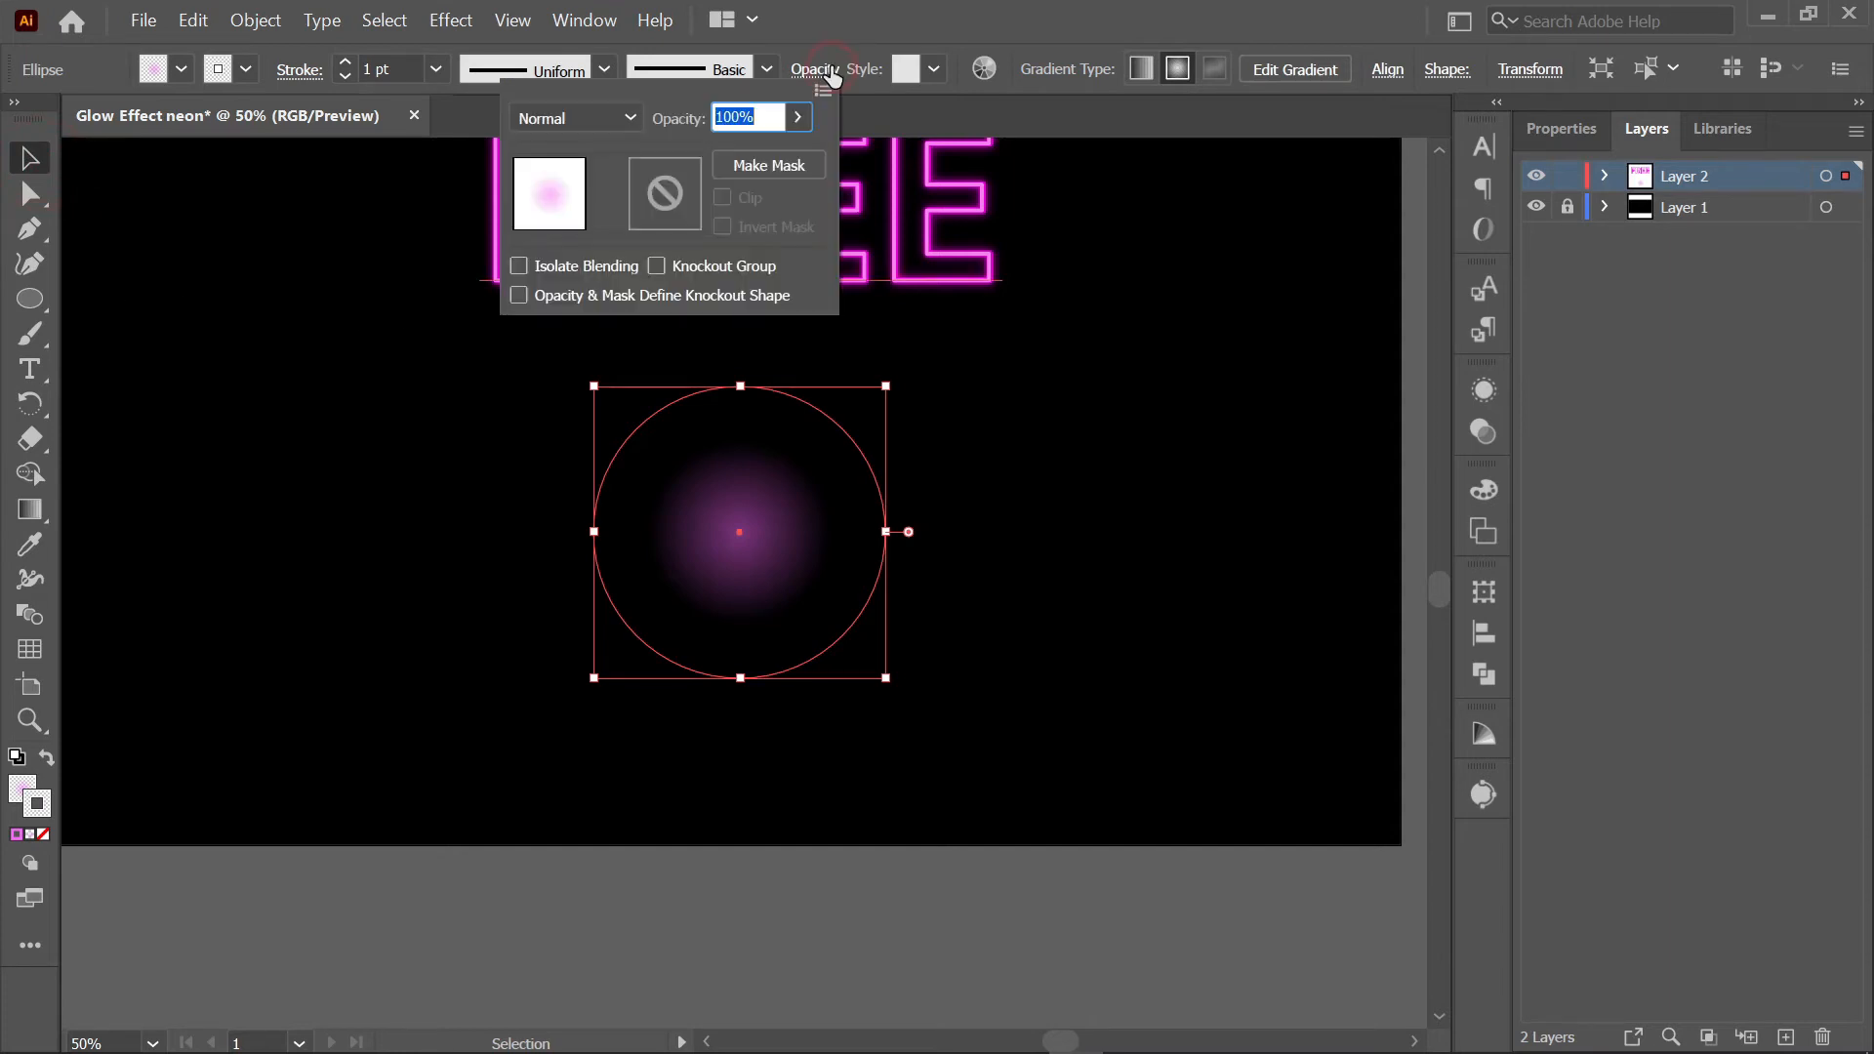
click(618, 127)
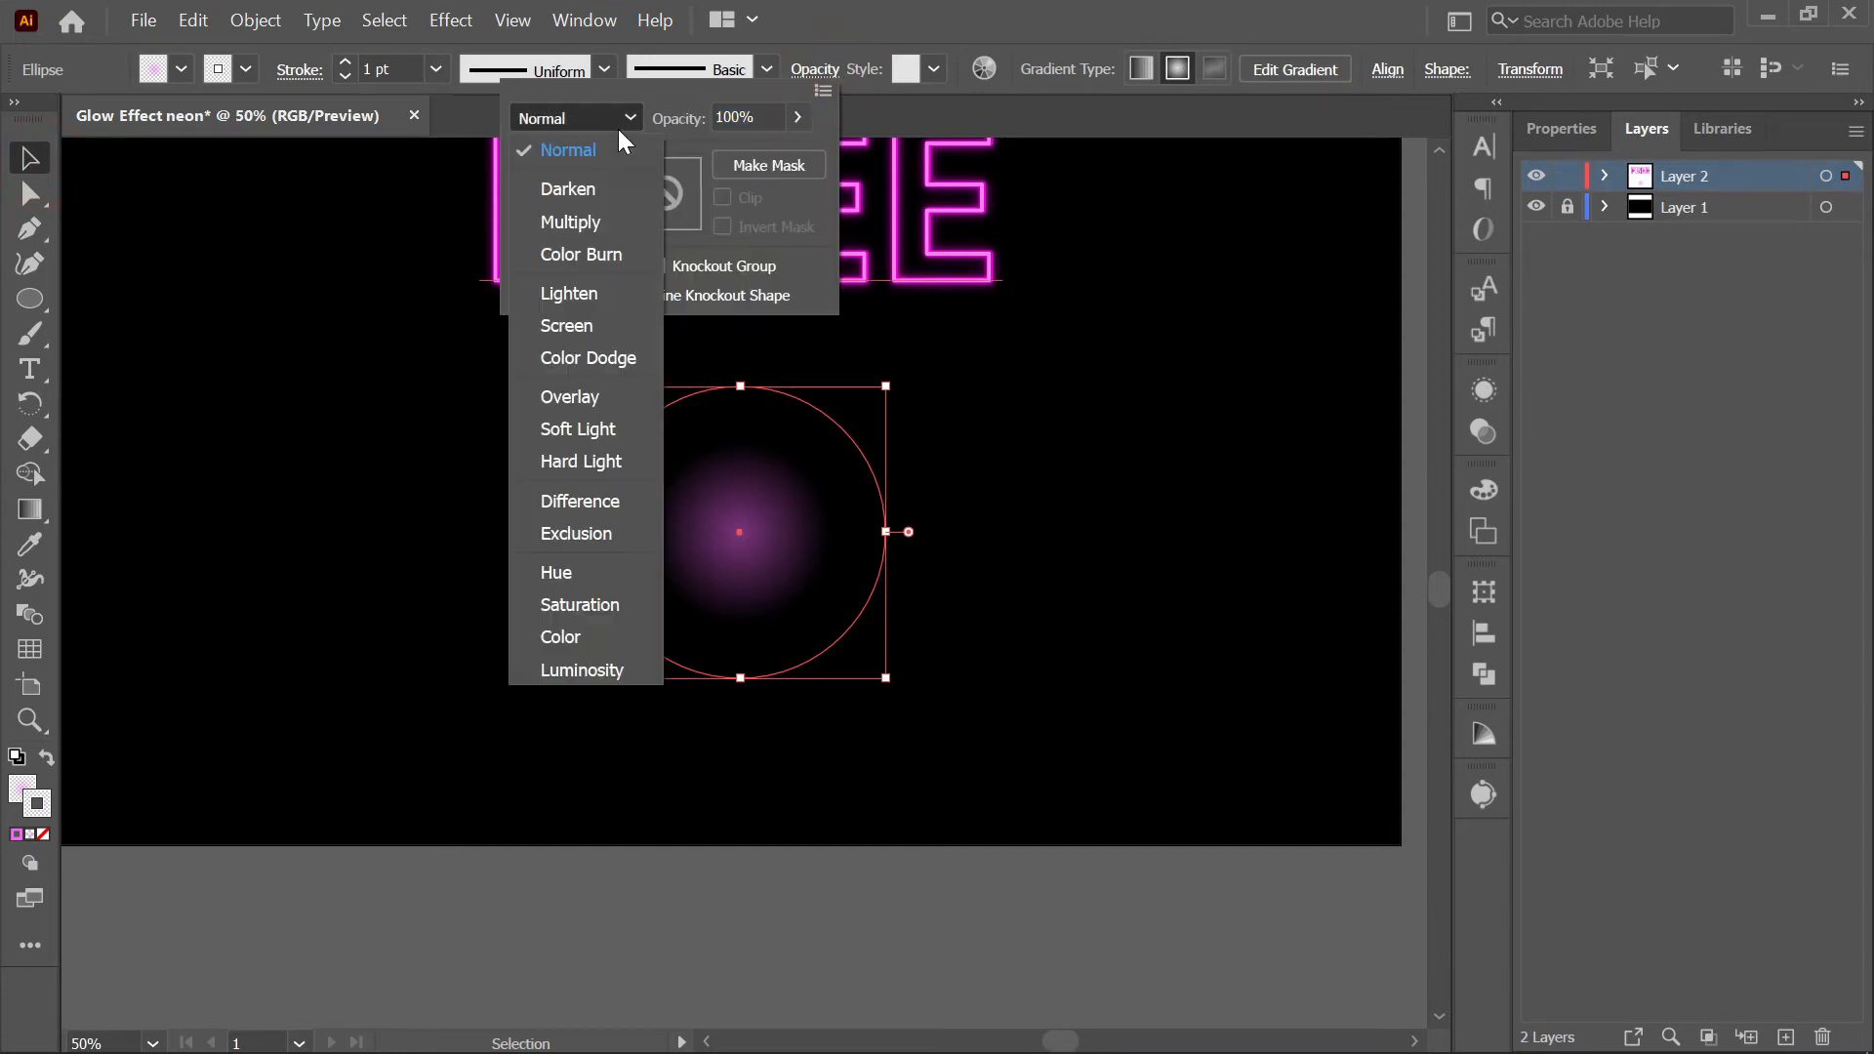
click(598, 465)
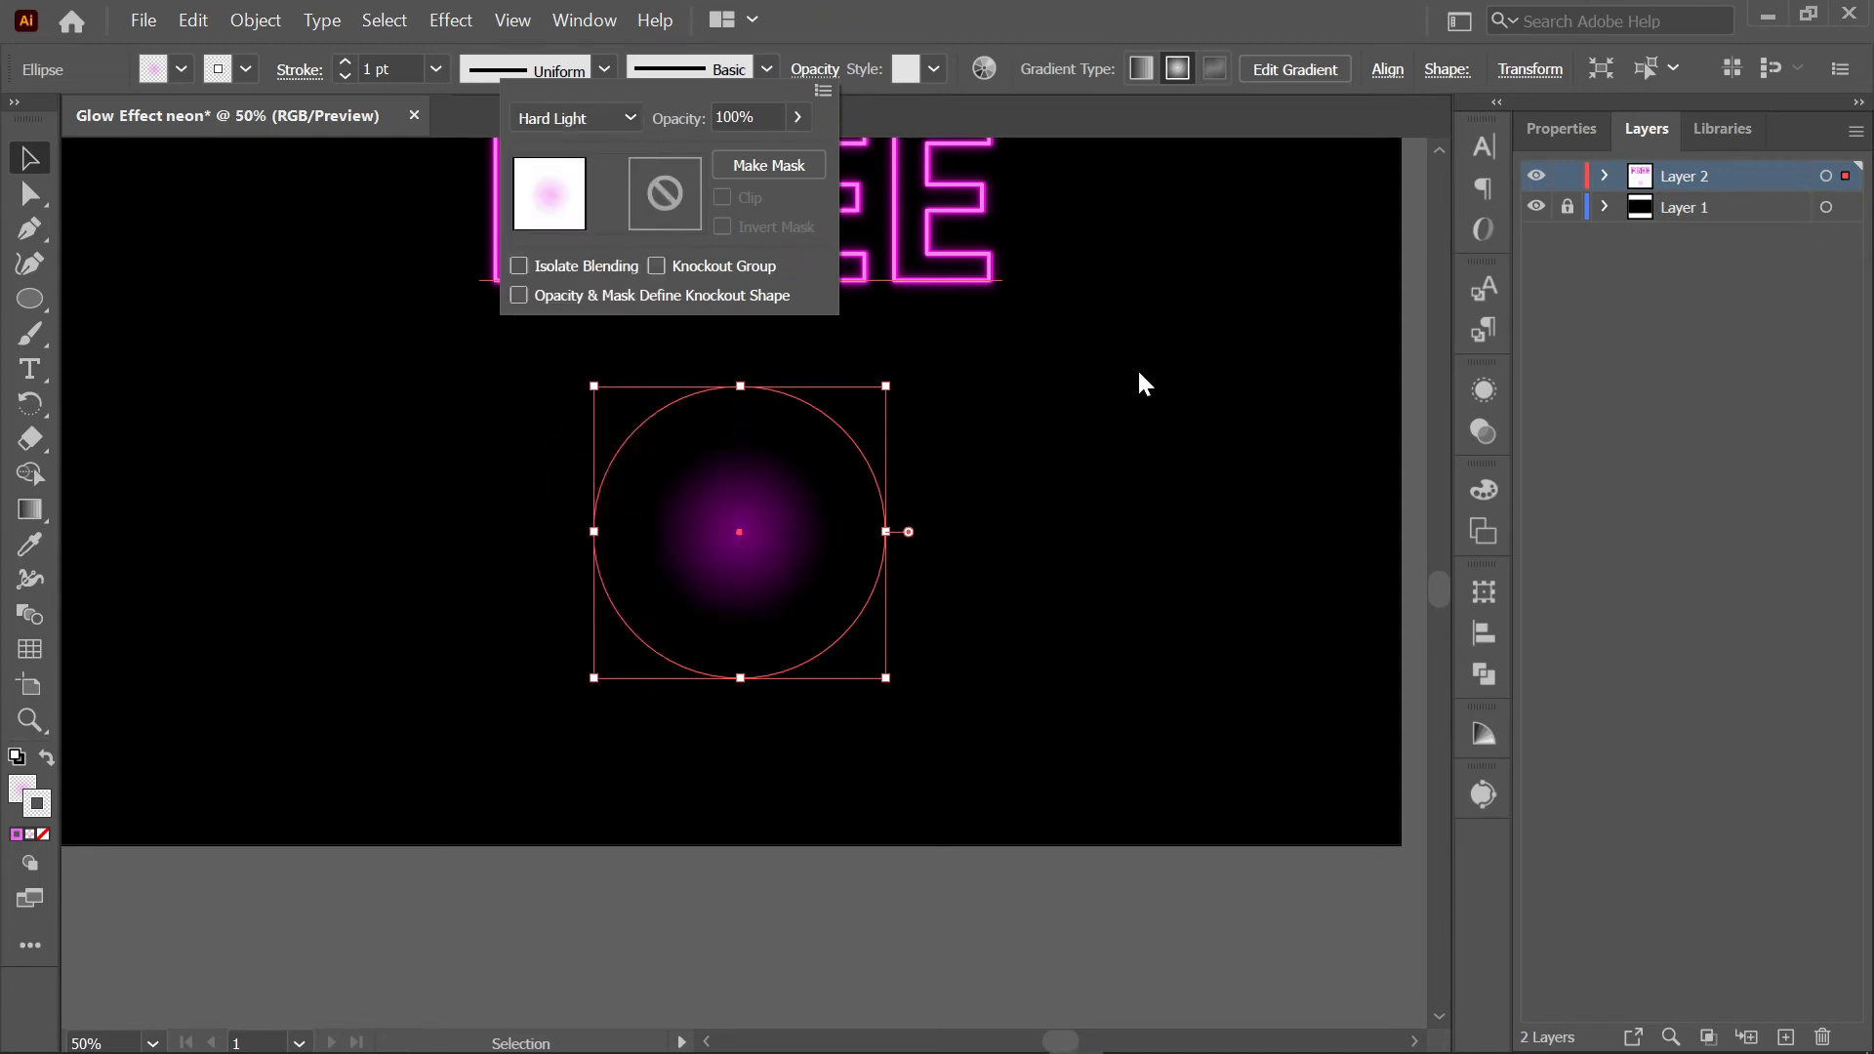
drag(757, 116, 710, 117)
text(50)
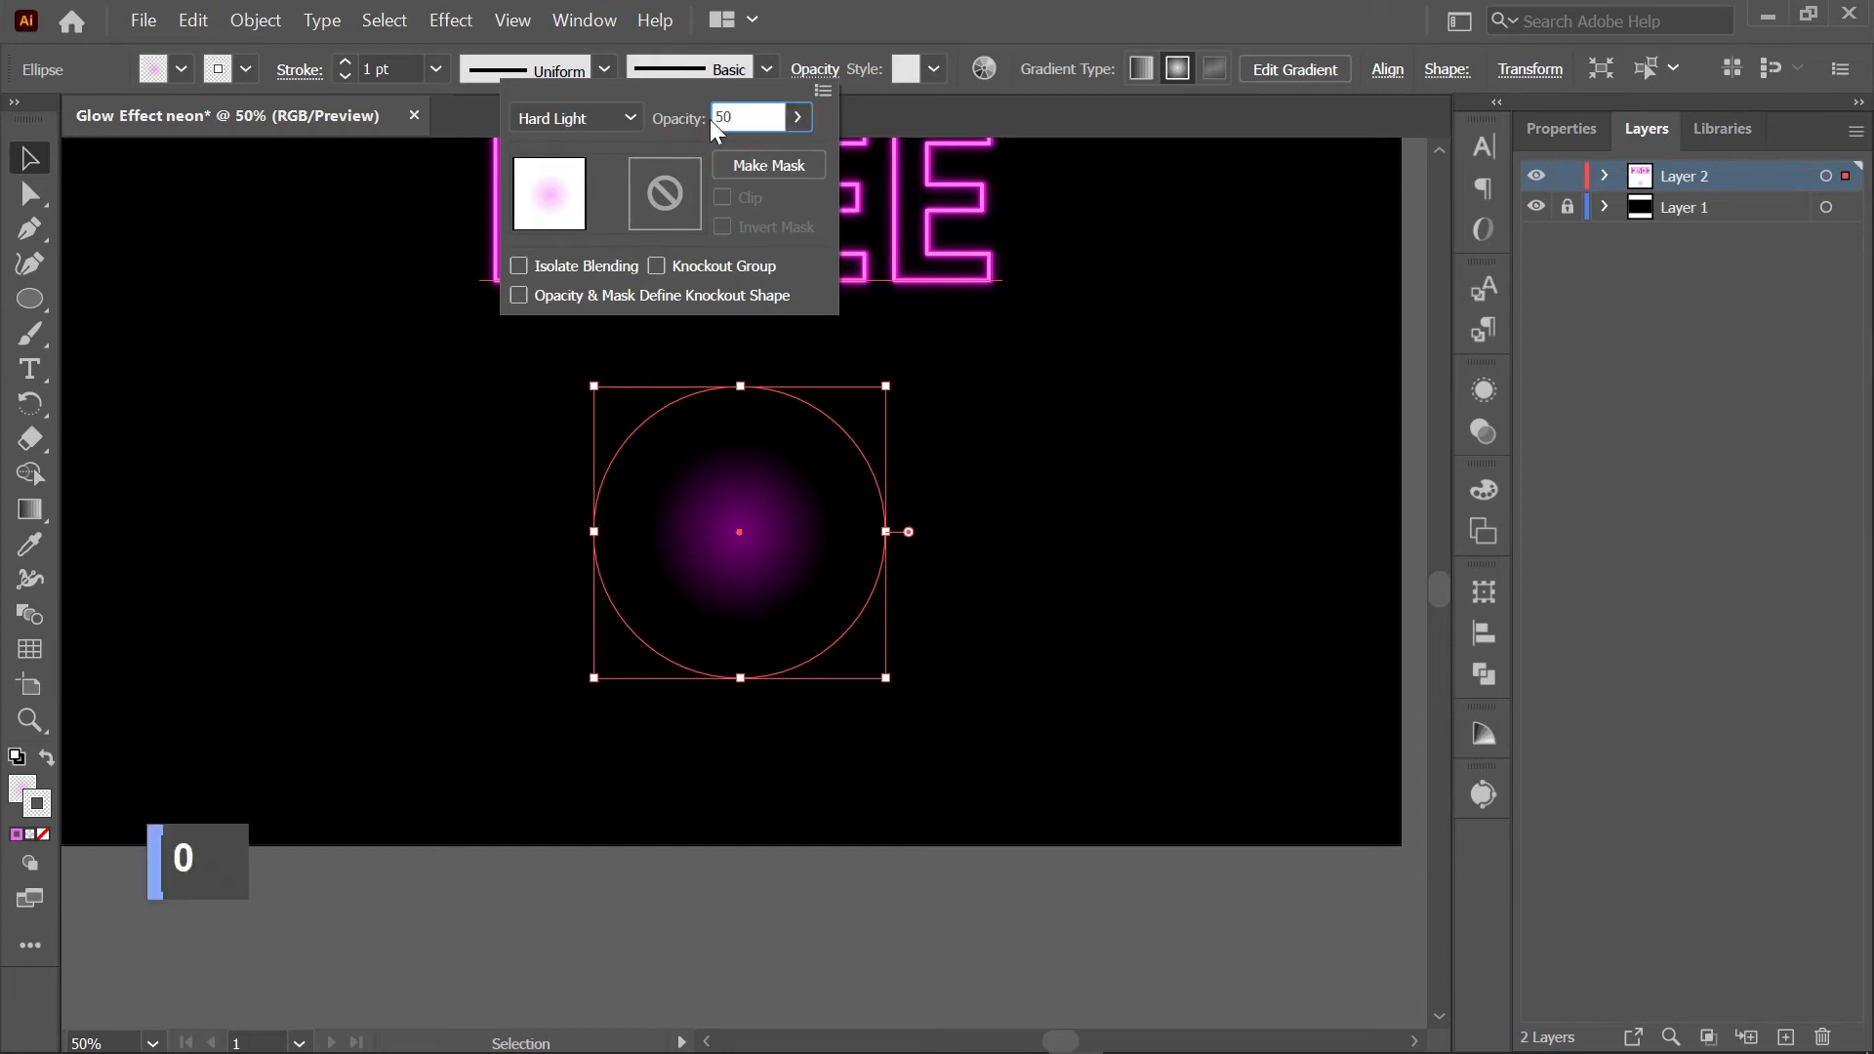
key(Return)
- Stretch the glowing circle to about three times its width and centre the resulting ellipse beneath the FREE text
alt+scroll(908, 461, down, 2)
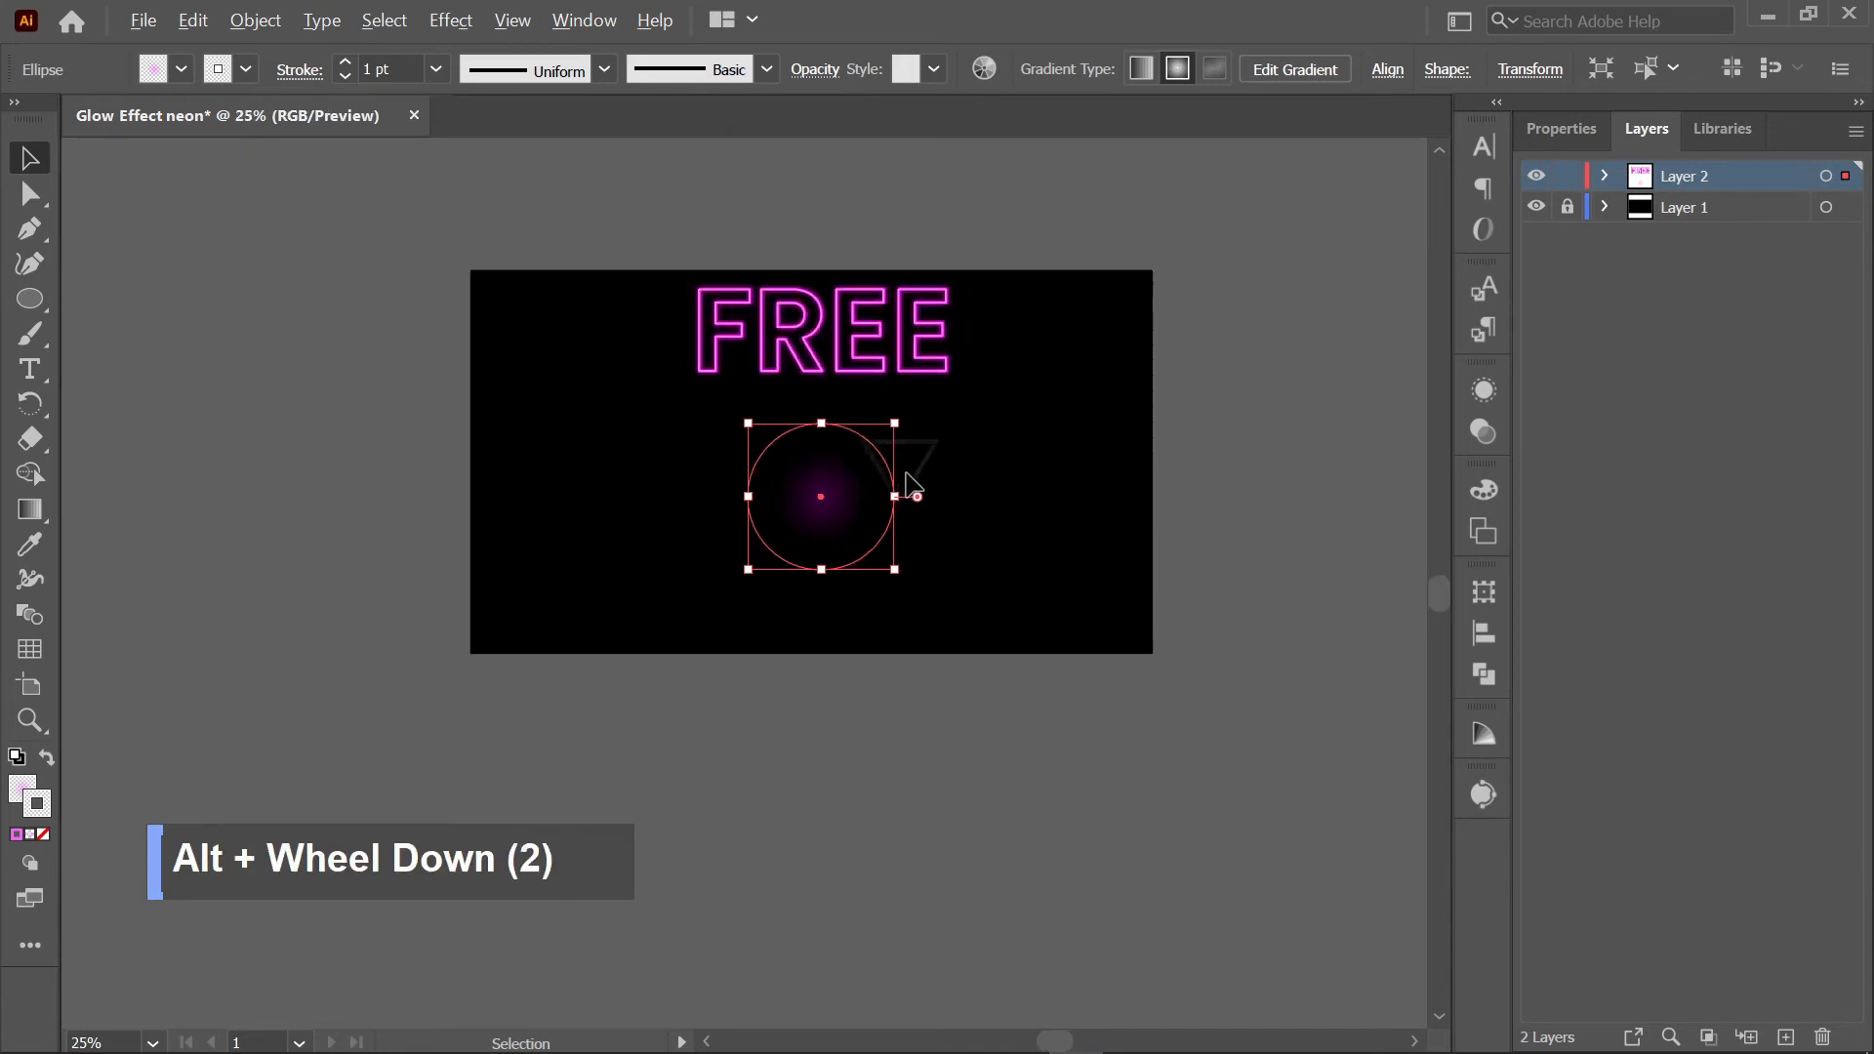
drag(904, 497, 1209, 497)
drag(993, 522, 847, 528)
- Group the neon FREE text objects and centre the group horizontally and vertically on the artboard
click(995, 397)
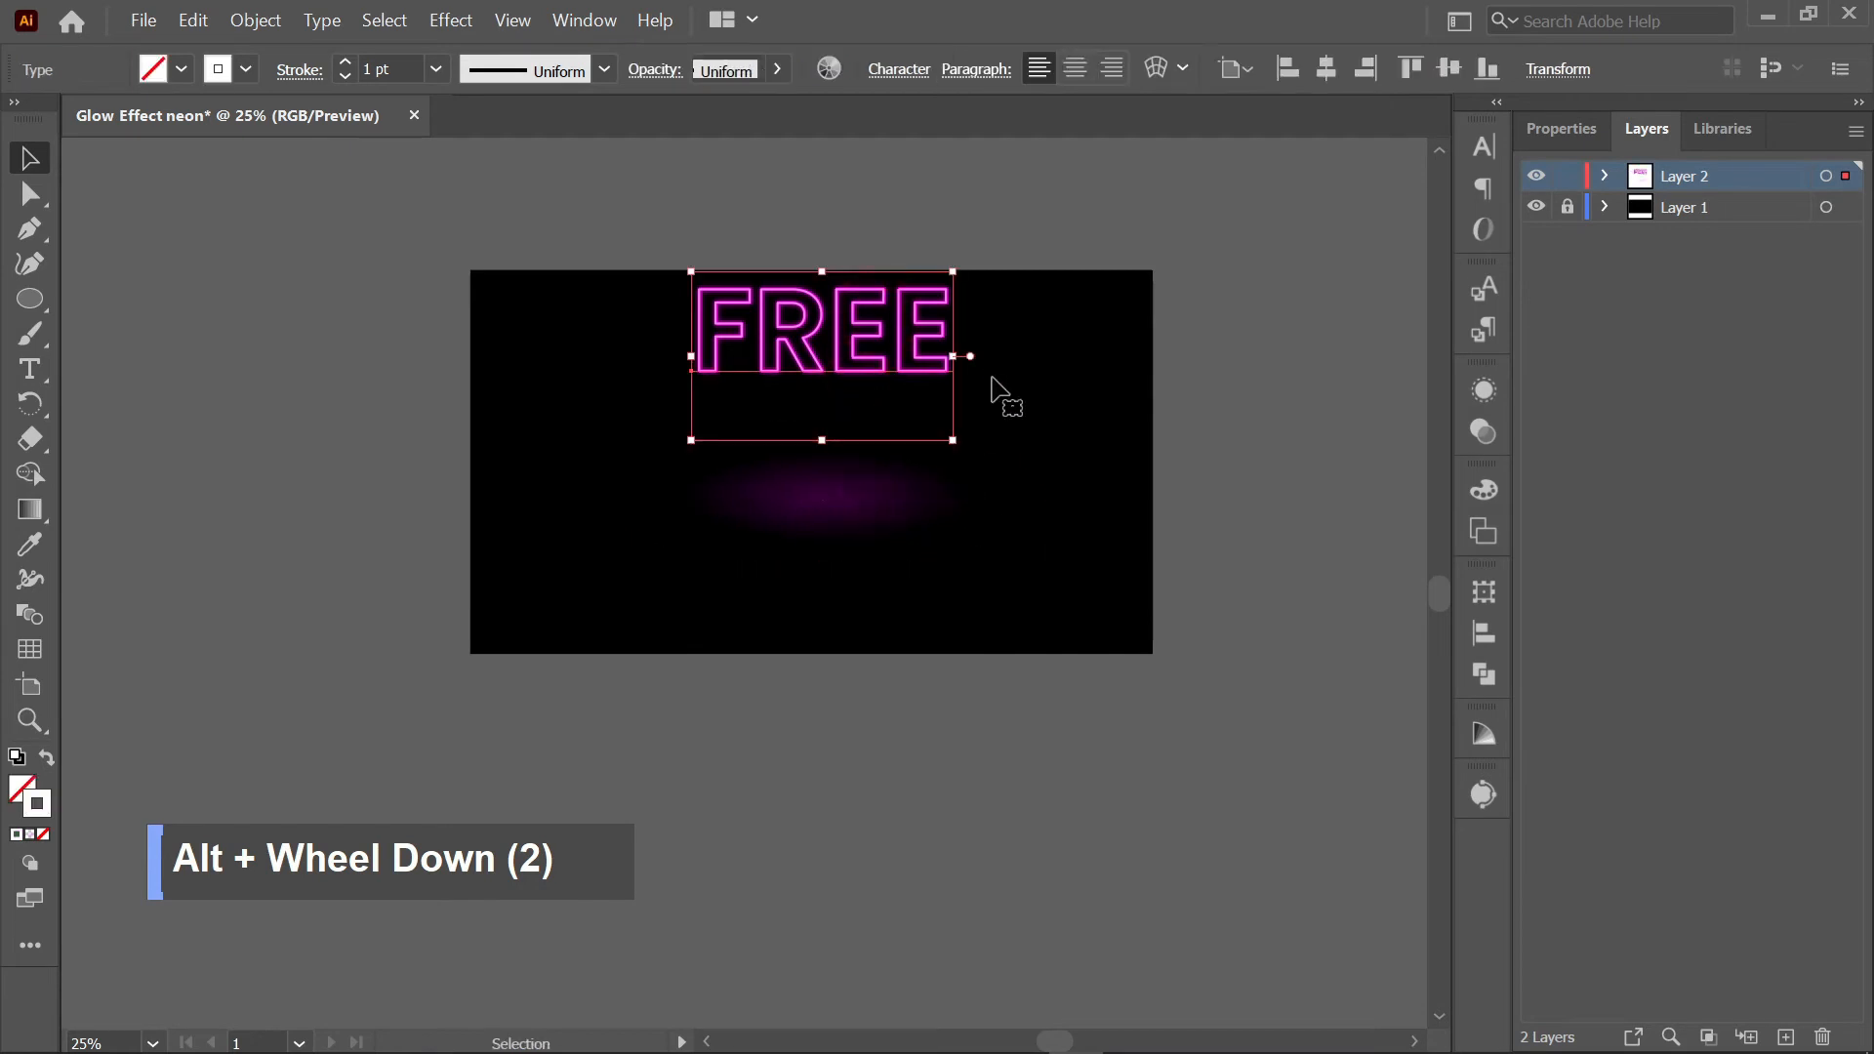
double_click(766, 330)
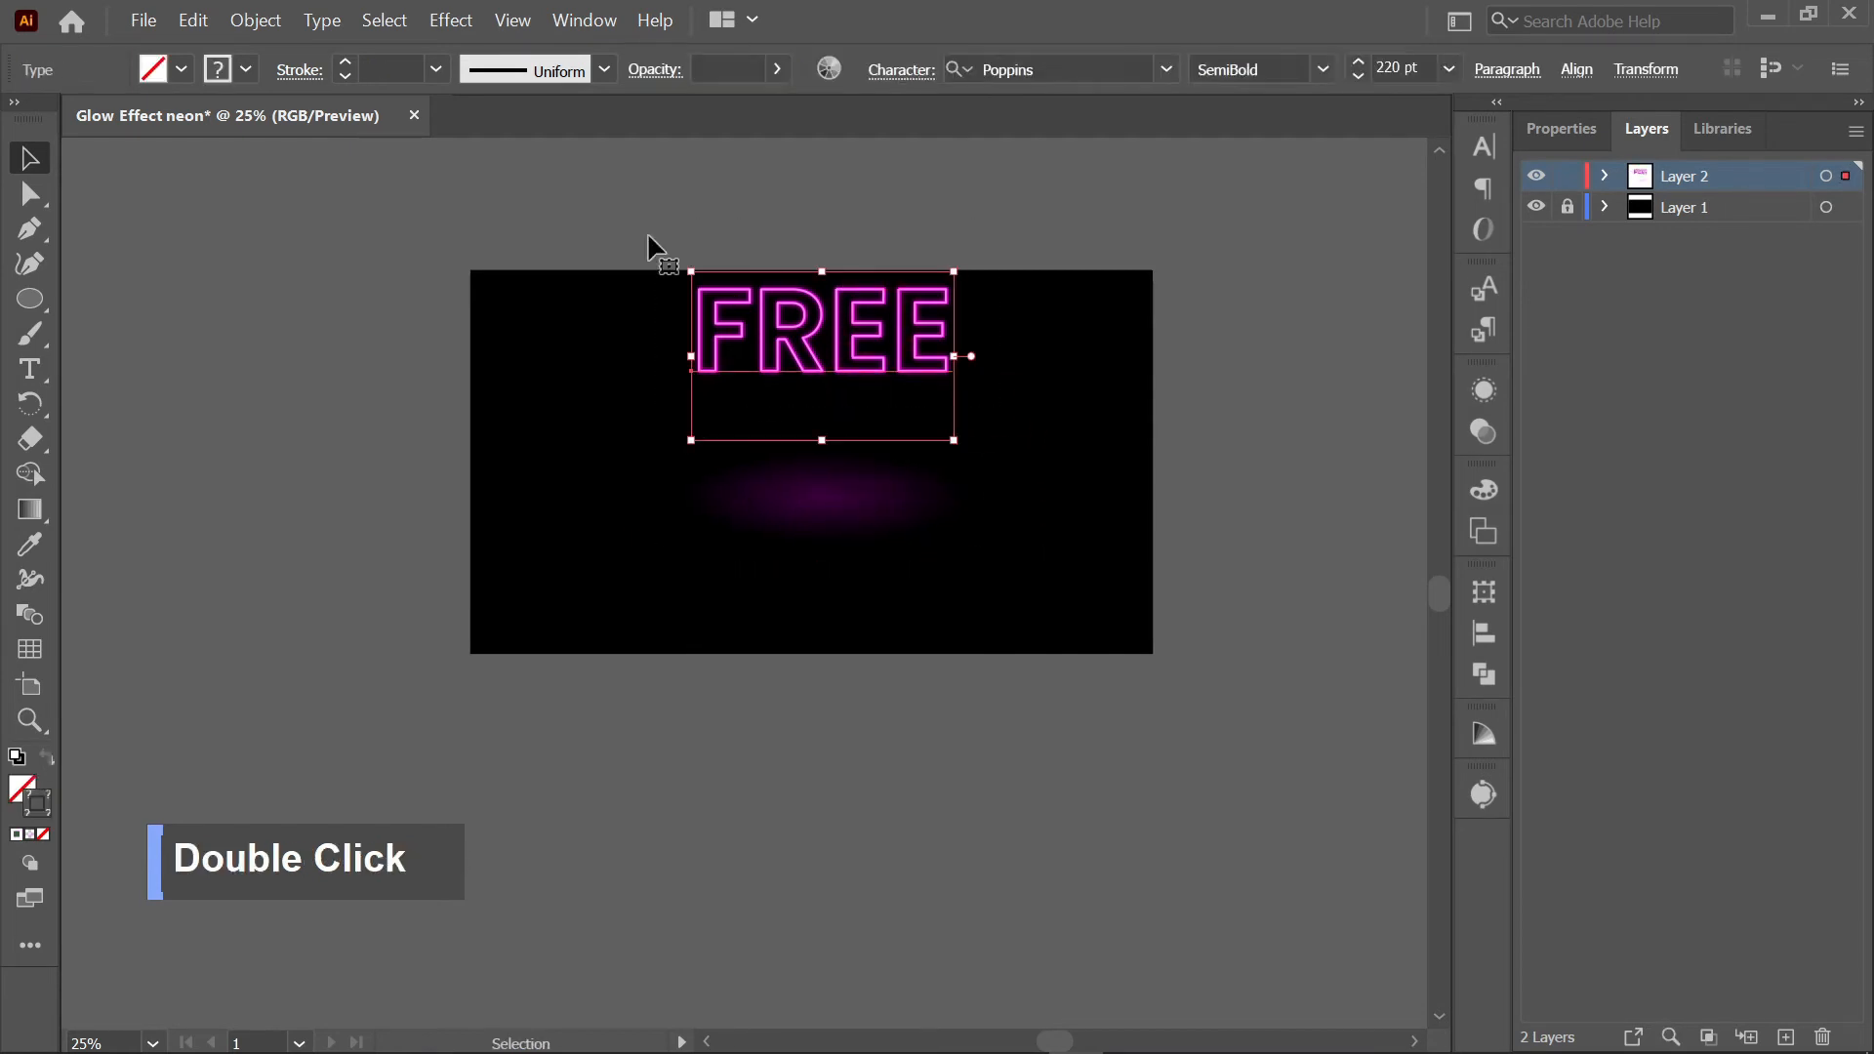
click(277, 21)
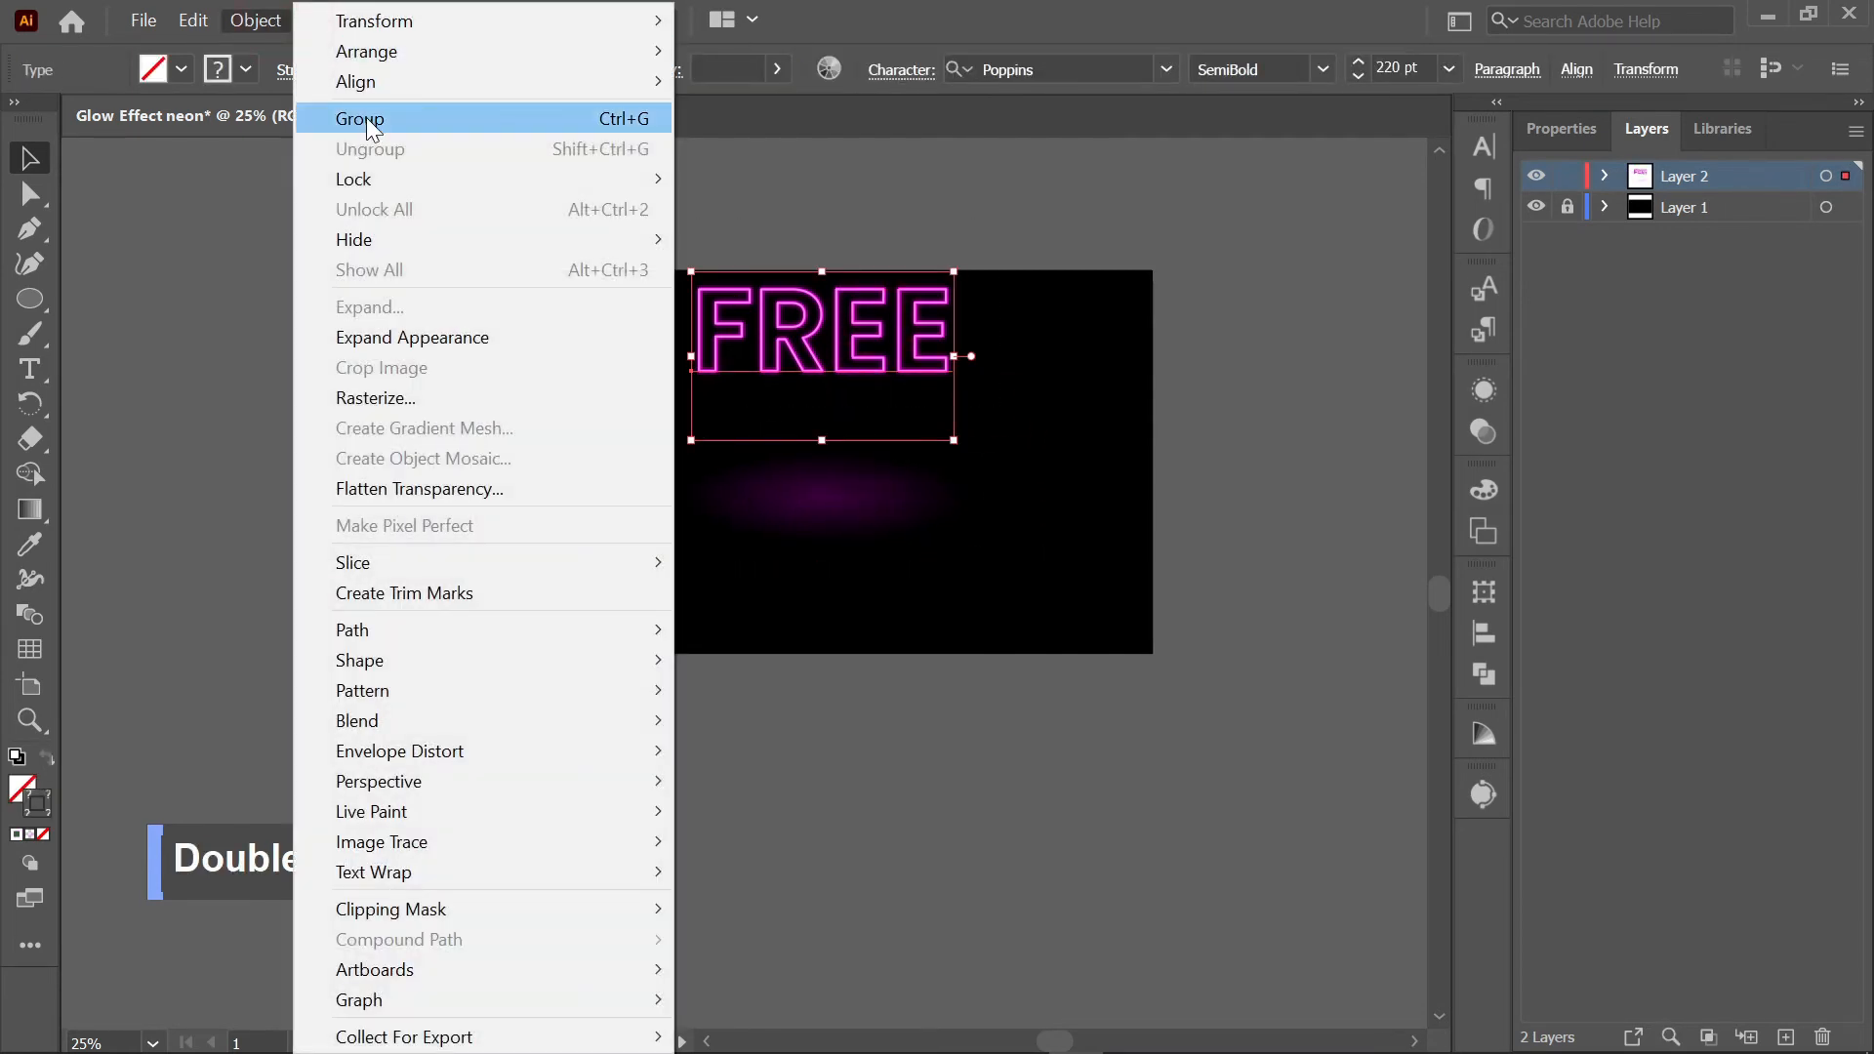
click(366, 117)
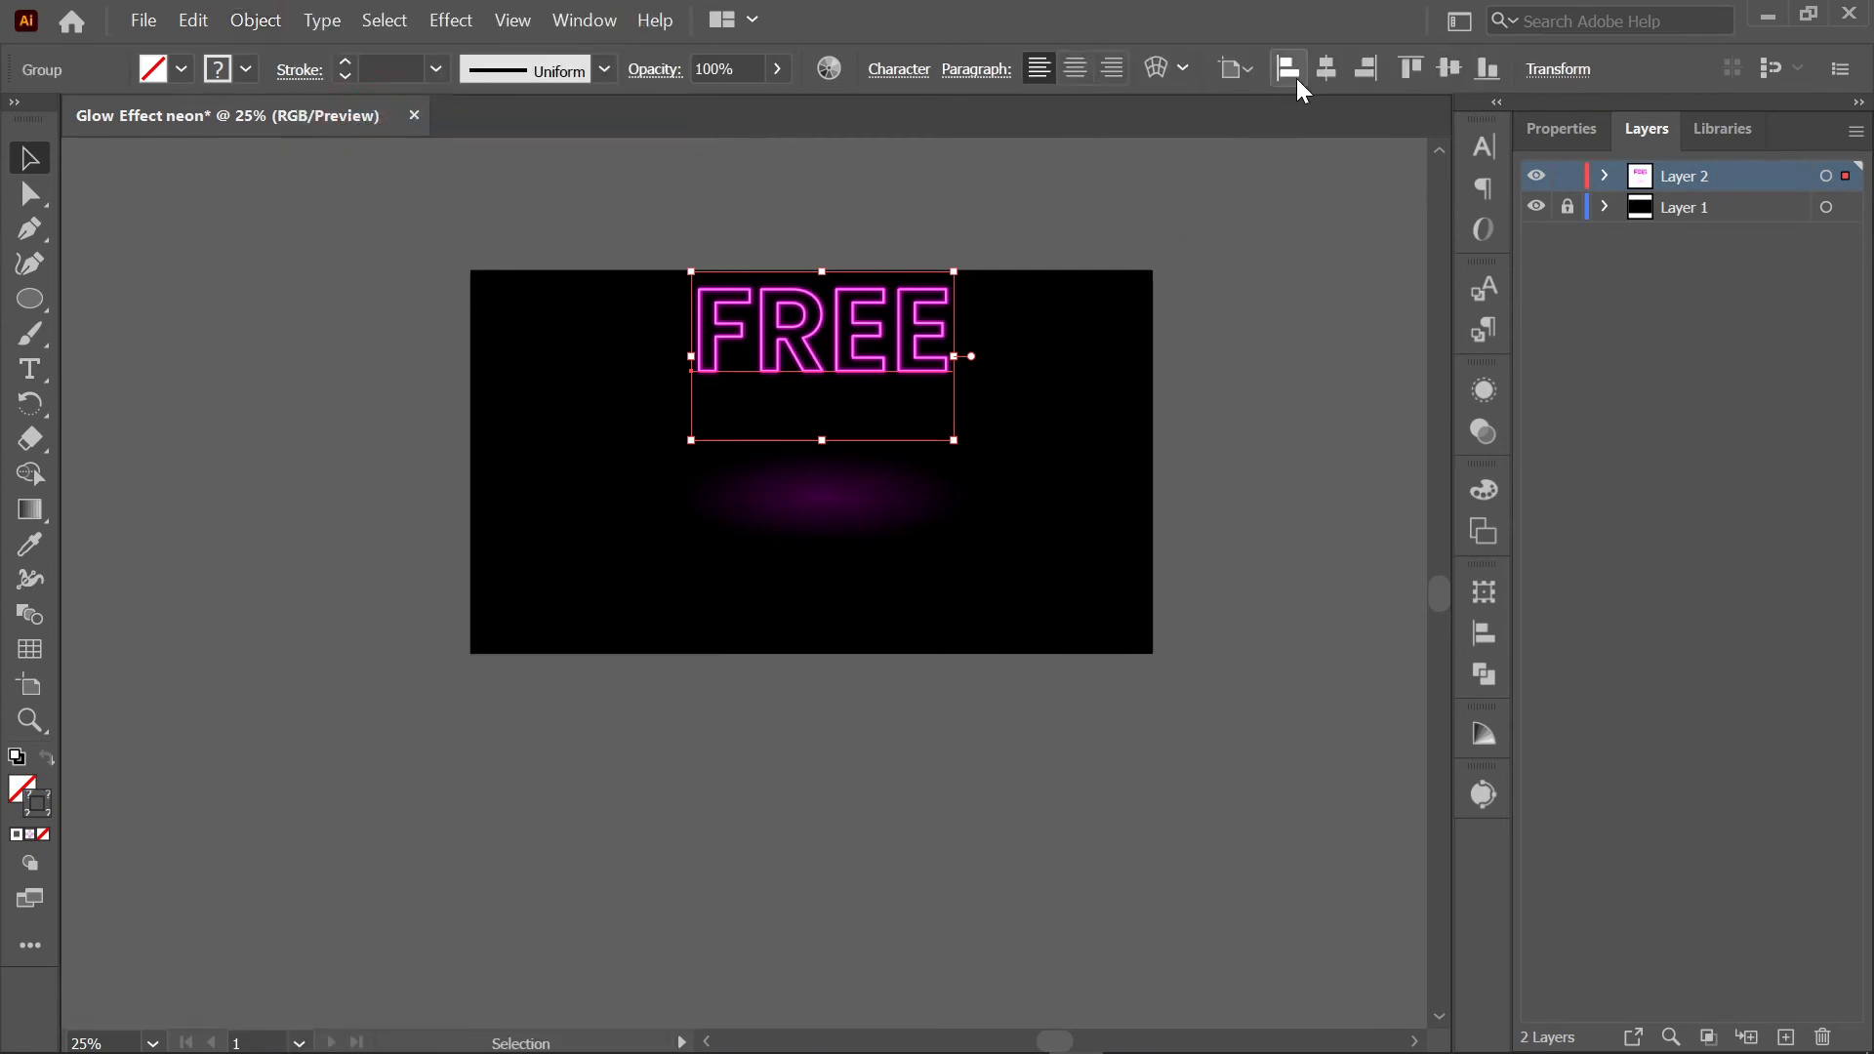
click(1329, 69)
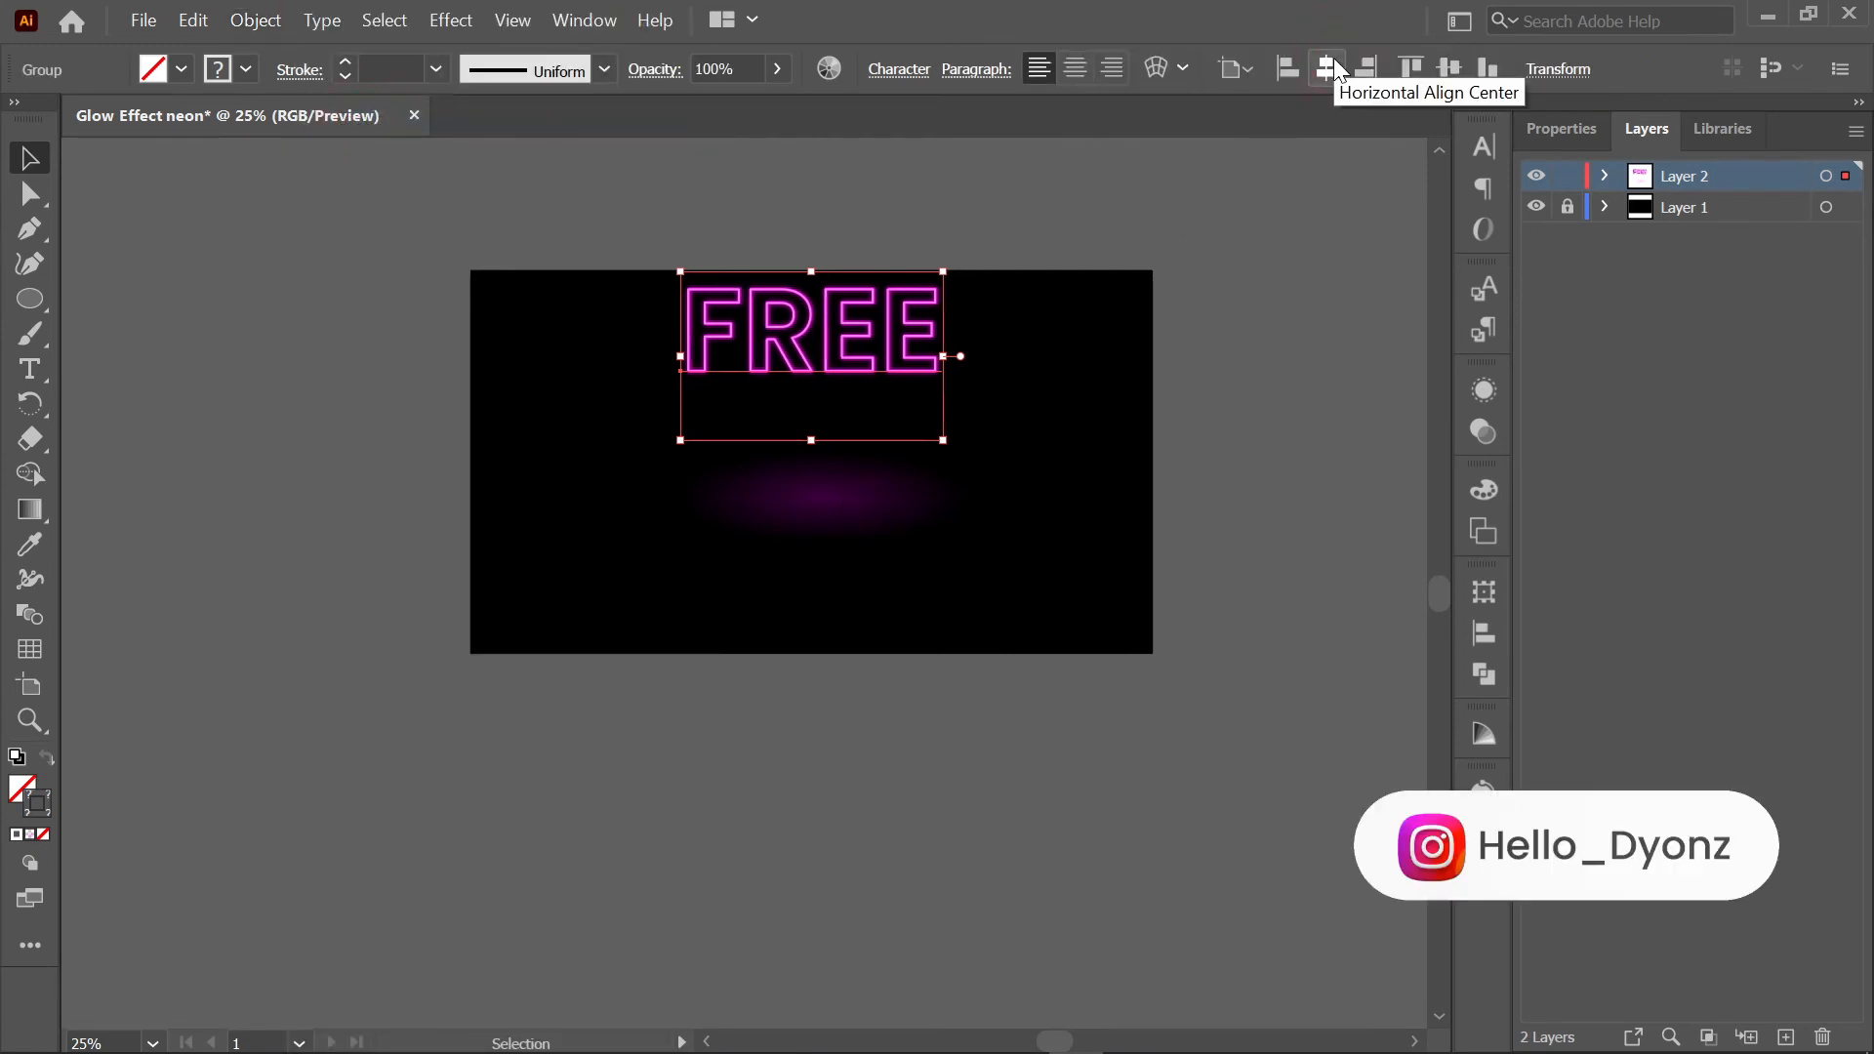
click(1452, 70)
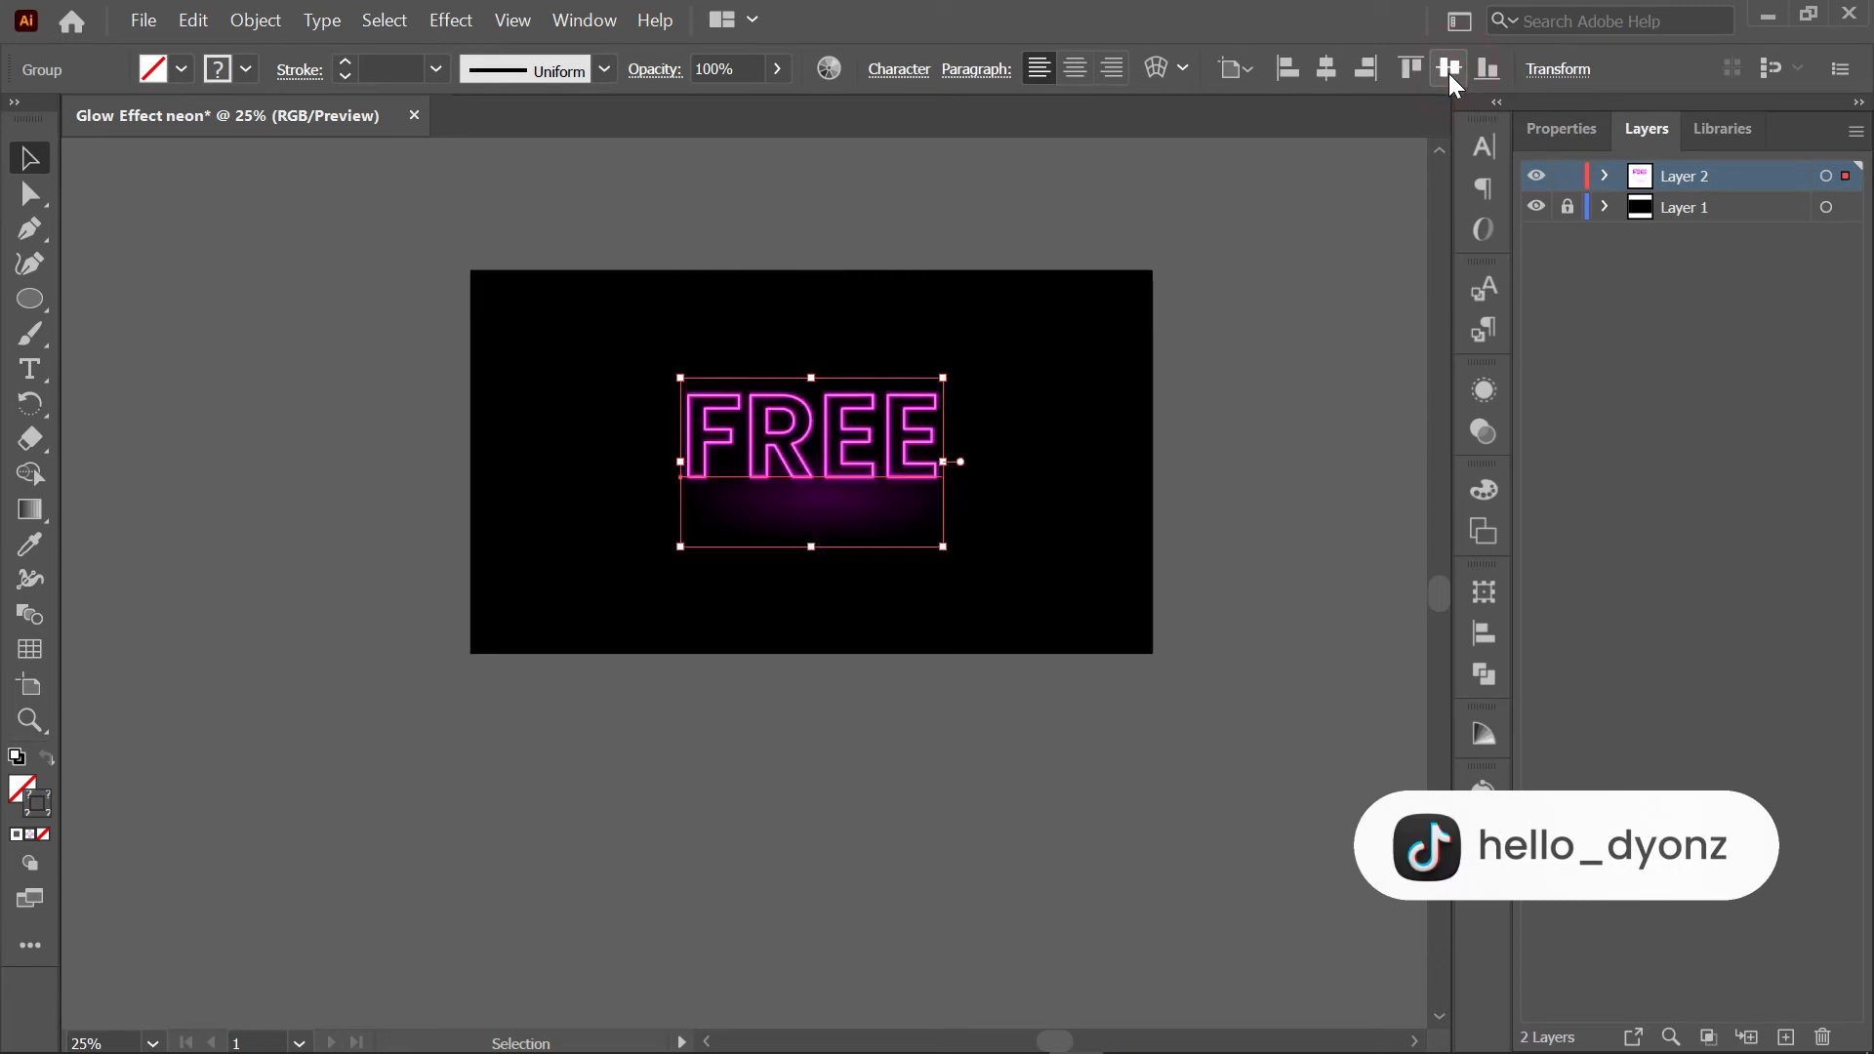
- Move the glow ellipse to the centre of the FREE text and enlarge it to about the artboard's full width
click(1124, 404)
drag(841, 532, 821, 453)
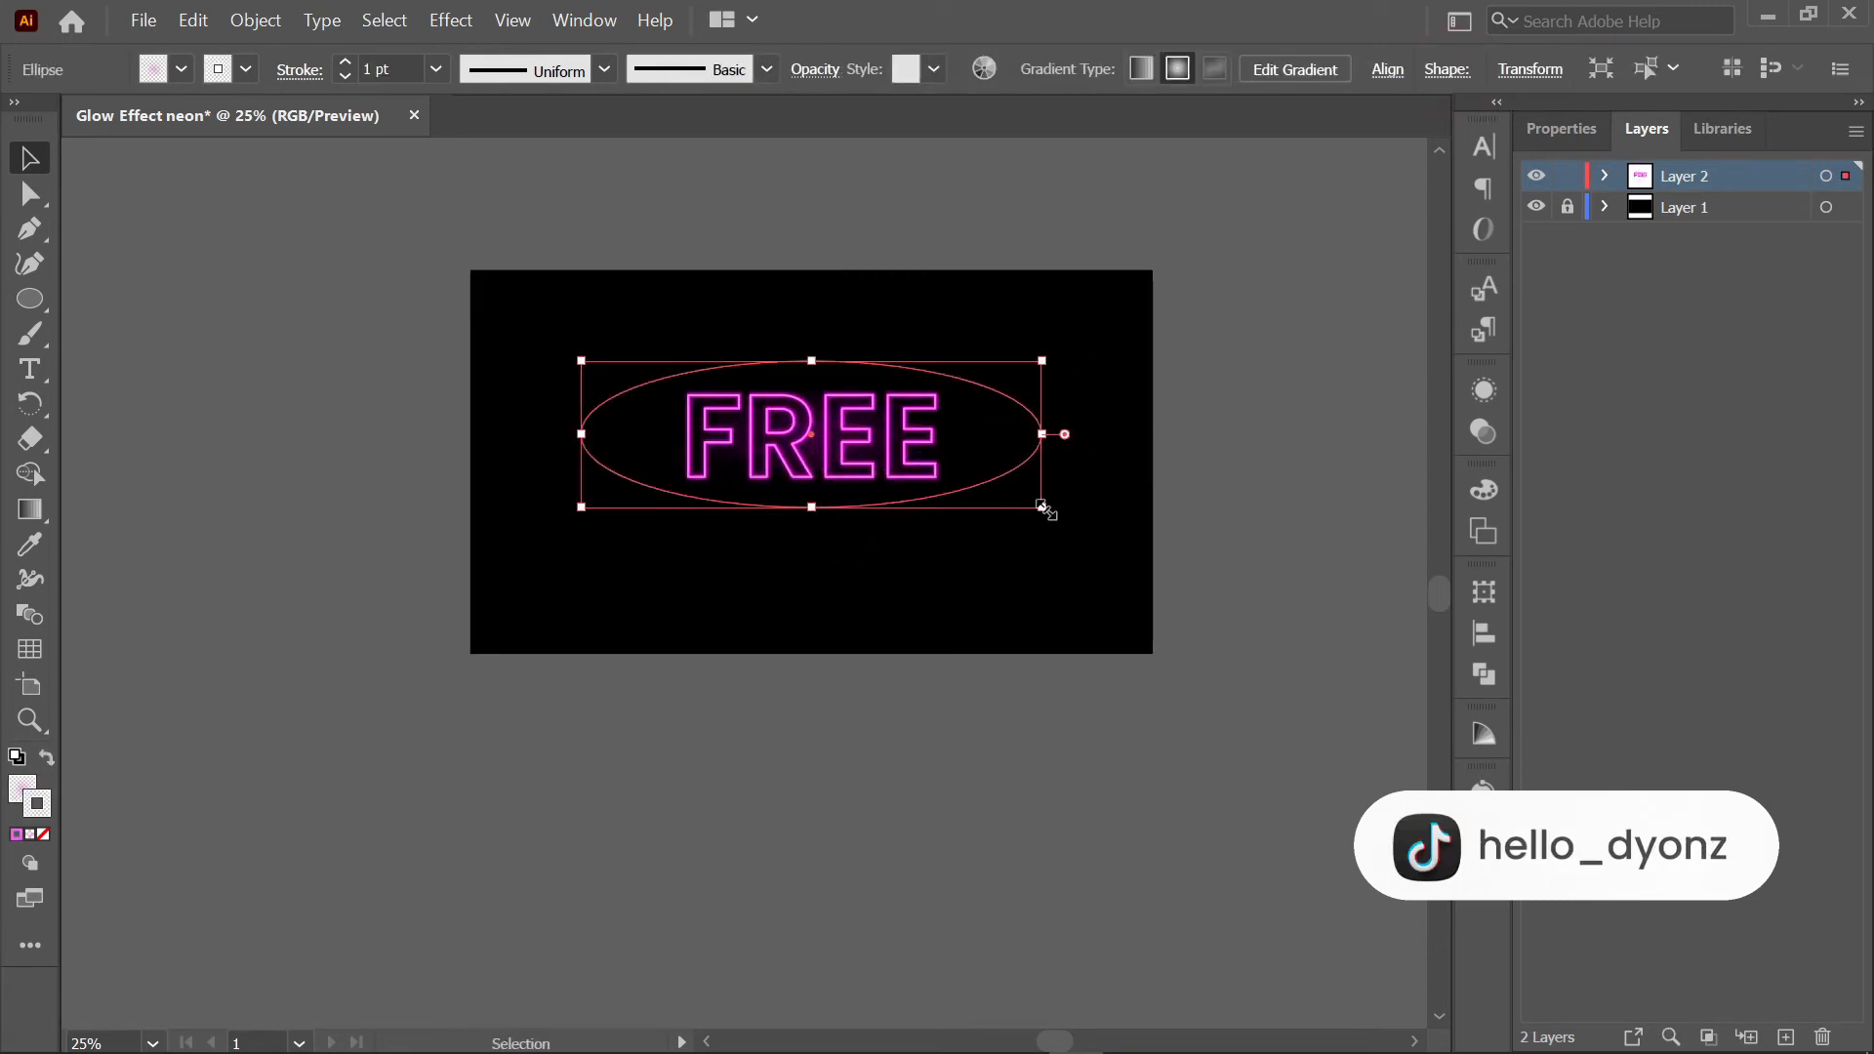
drag(1043, 507, 1194, 623)
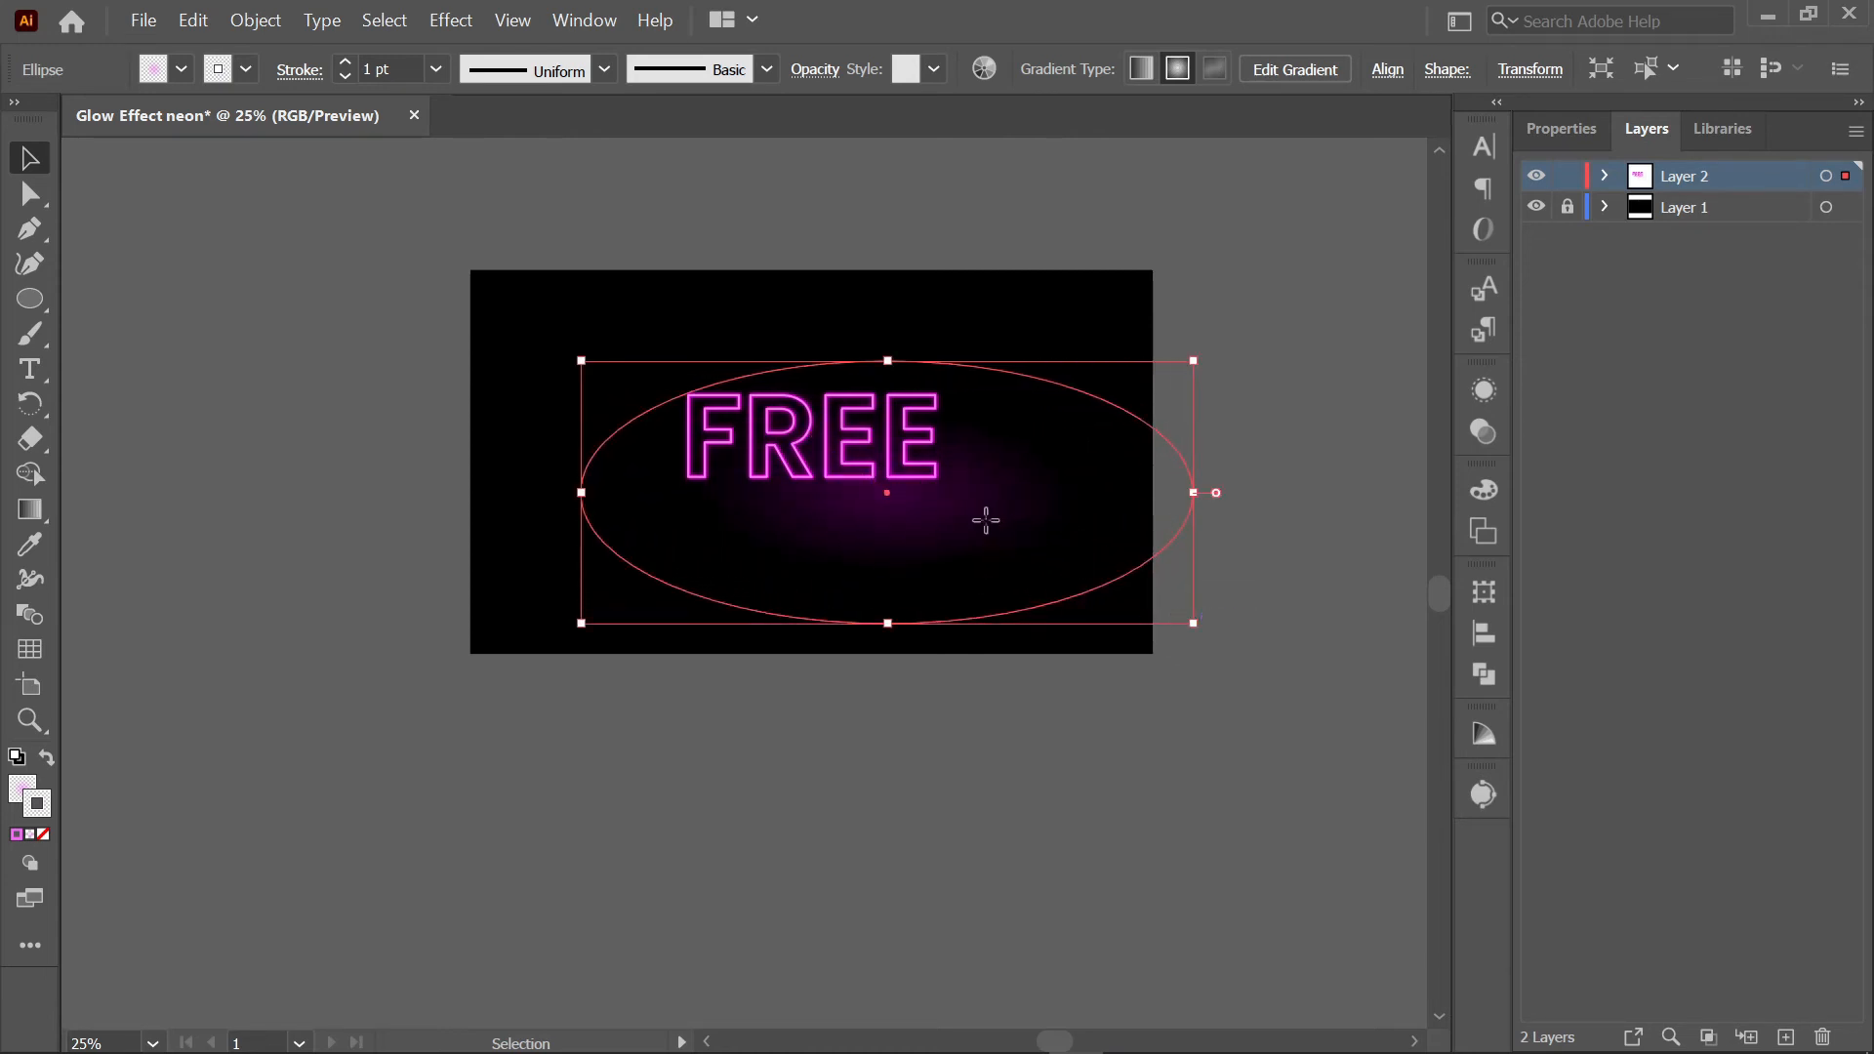
drag(984, 515, 927, 469)
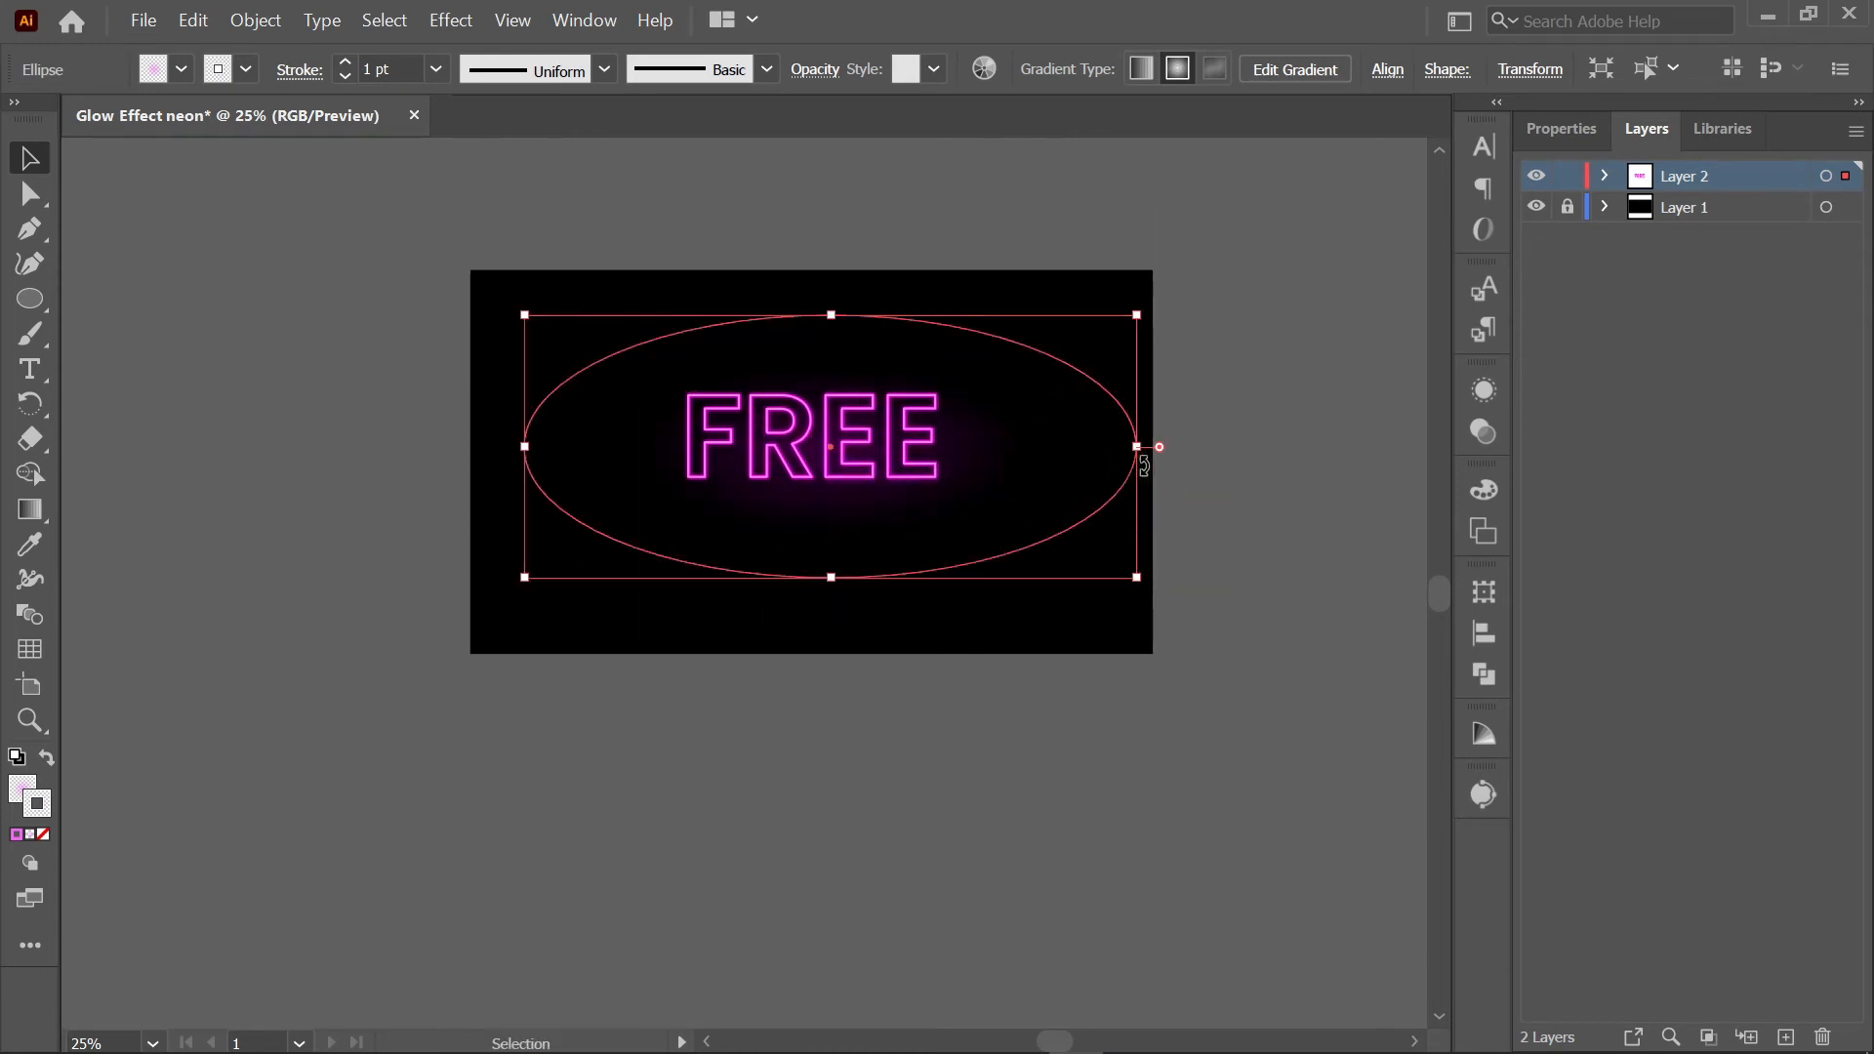
drag(1138, 575, 1173, 664)
drag(939, 537, 914, 479)
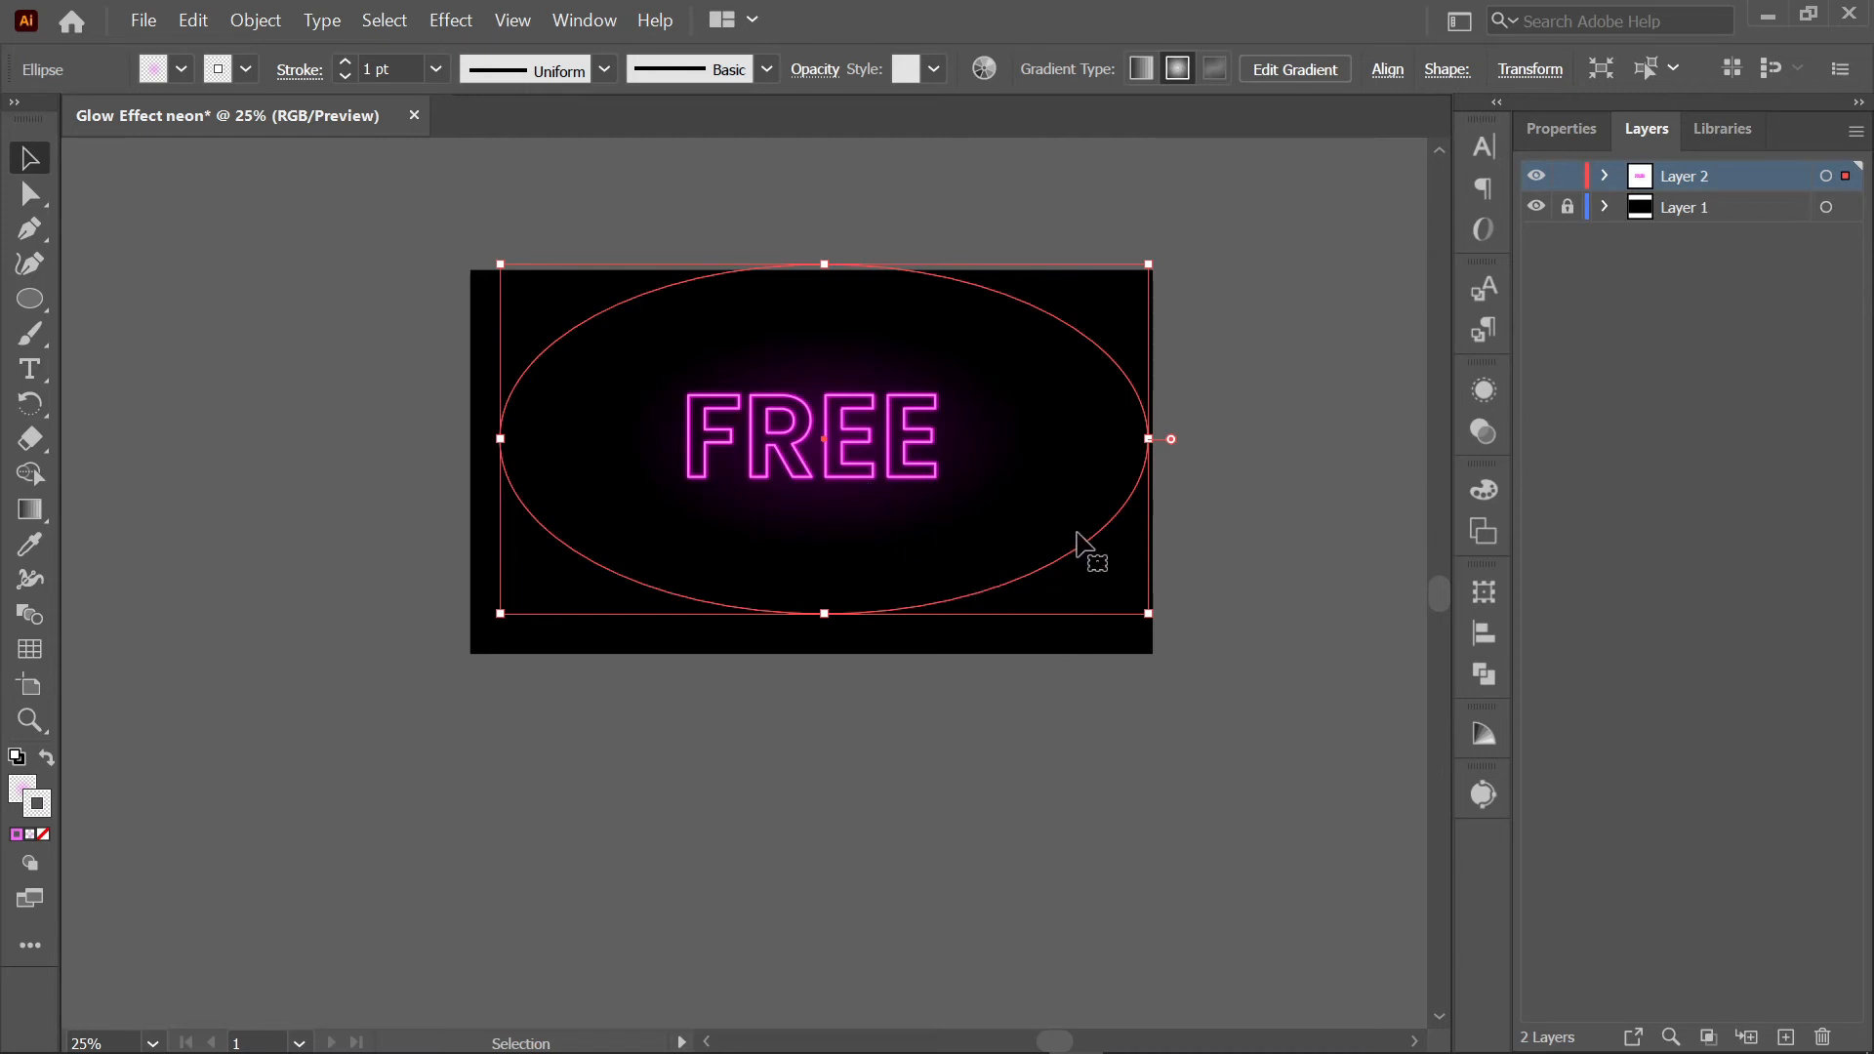
drag(1162, 435, 1189, 450)
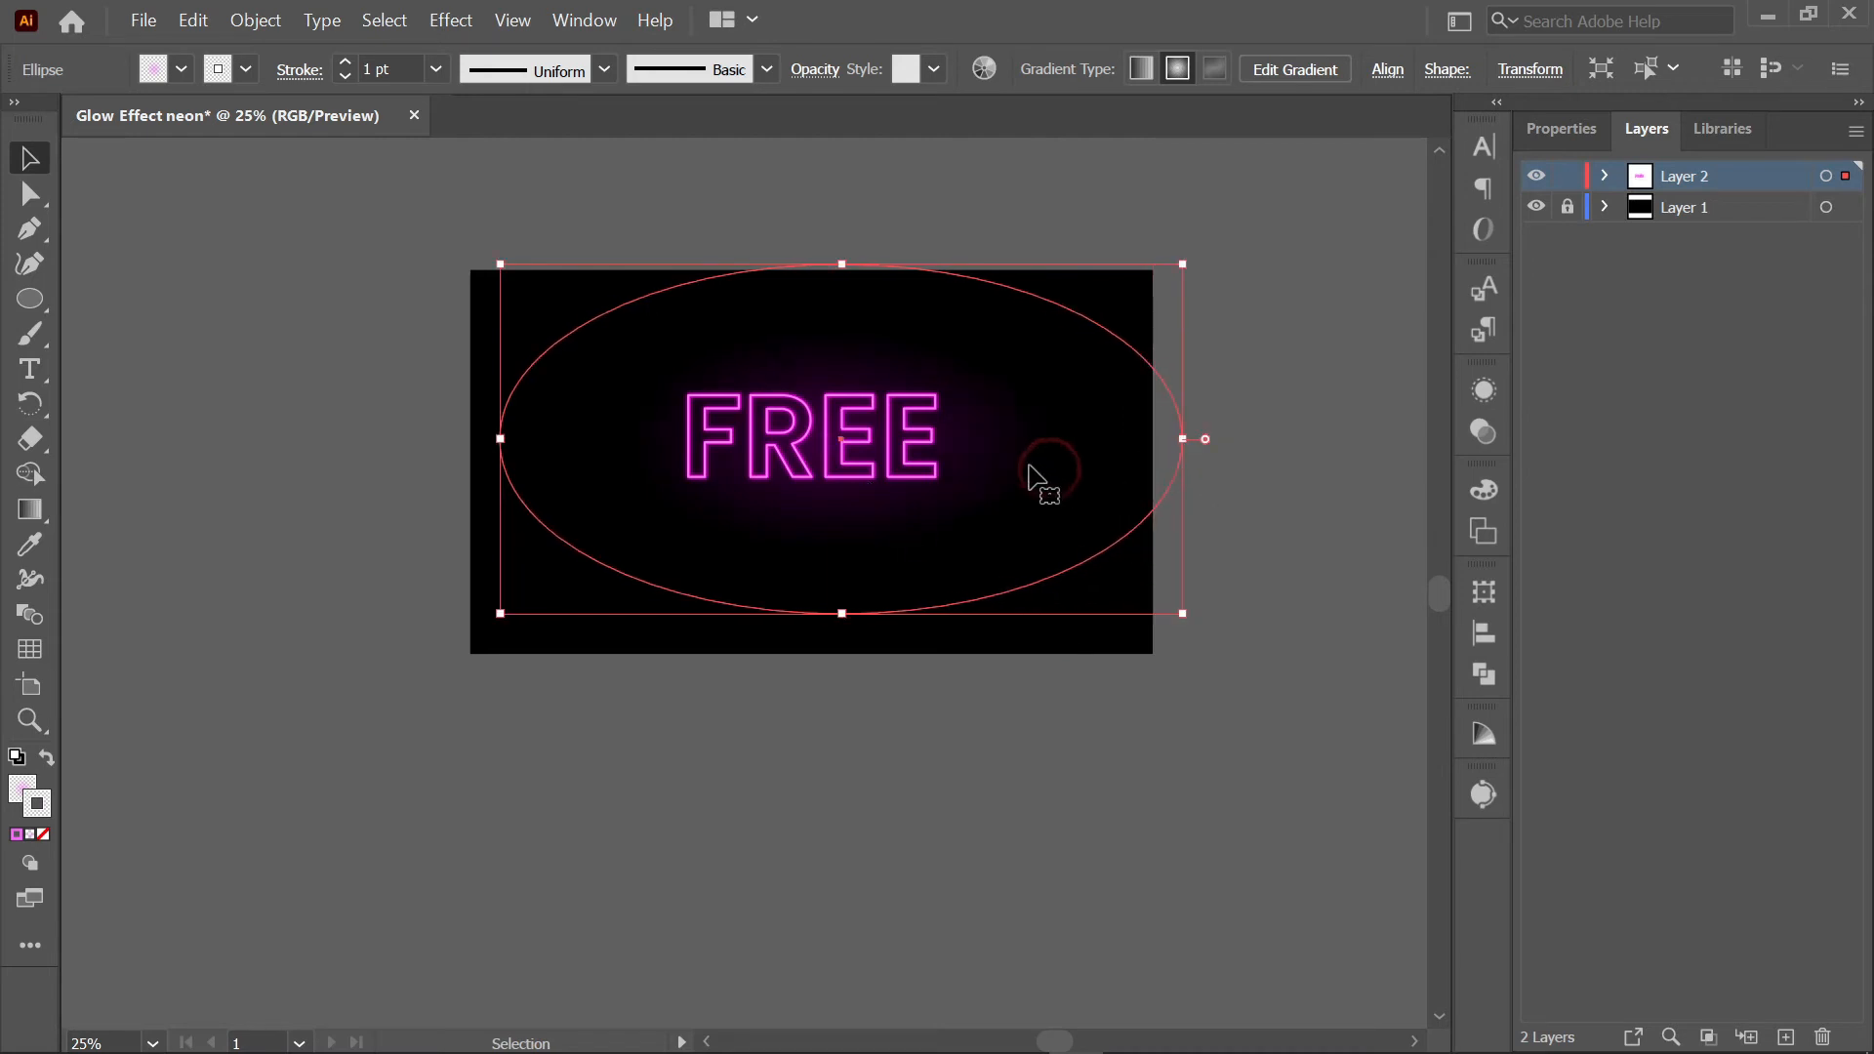
drag(1020, 473, 991, 472)
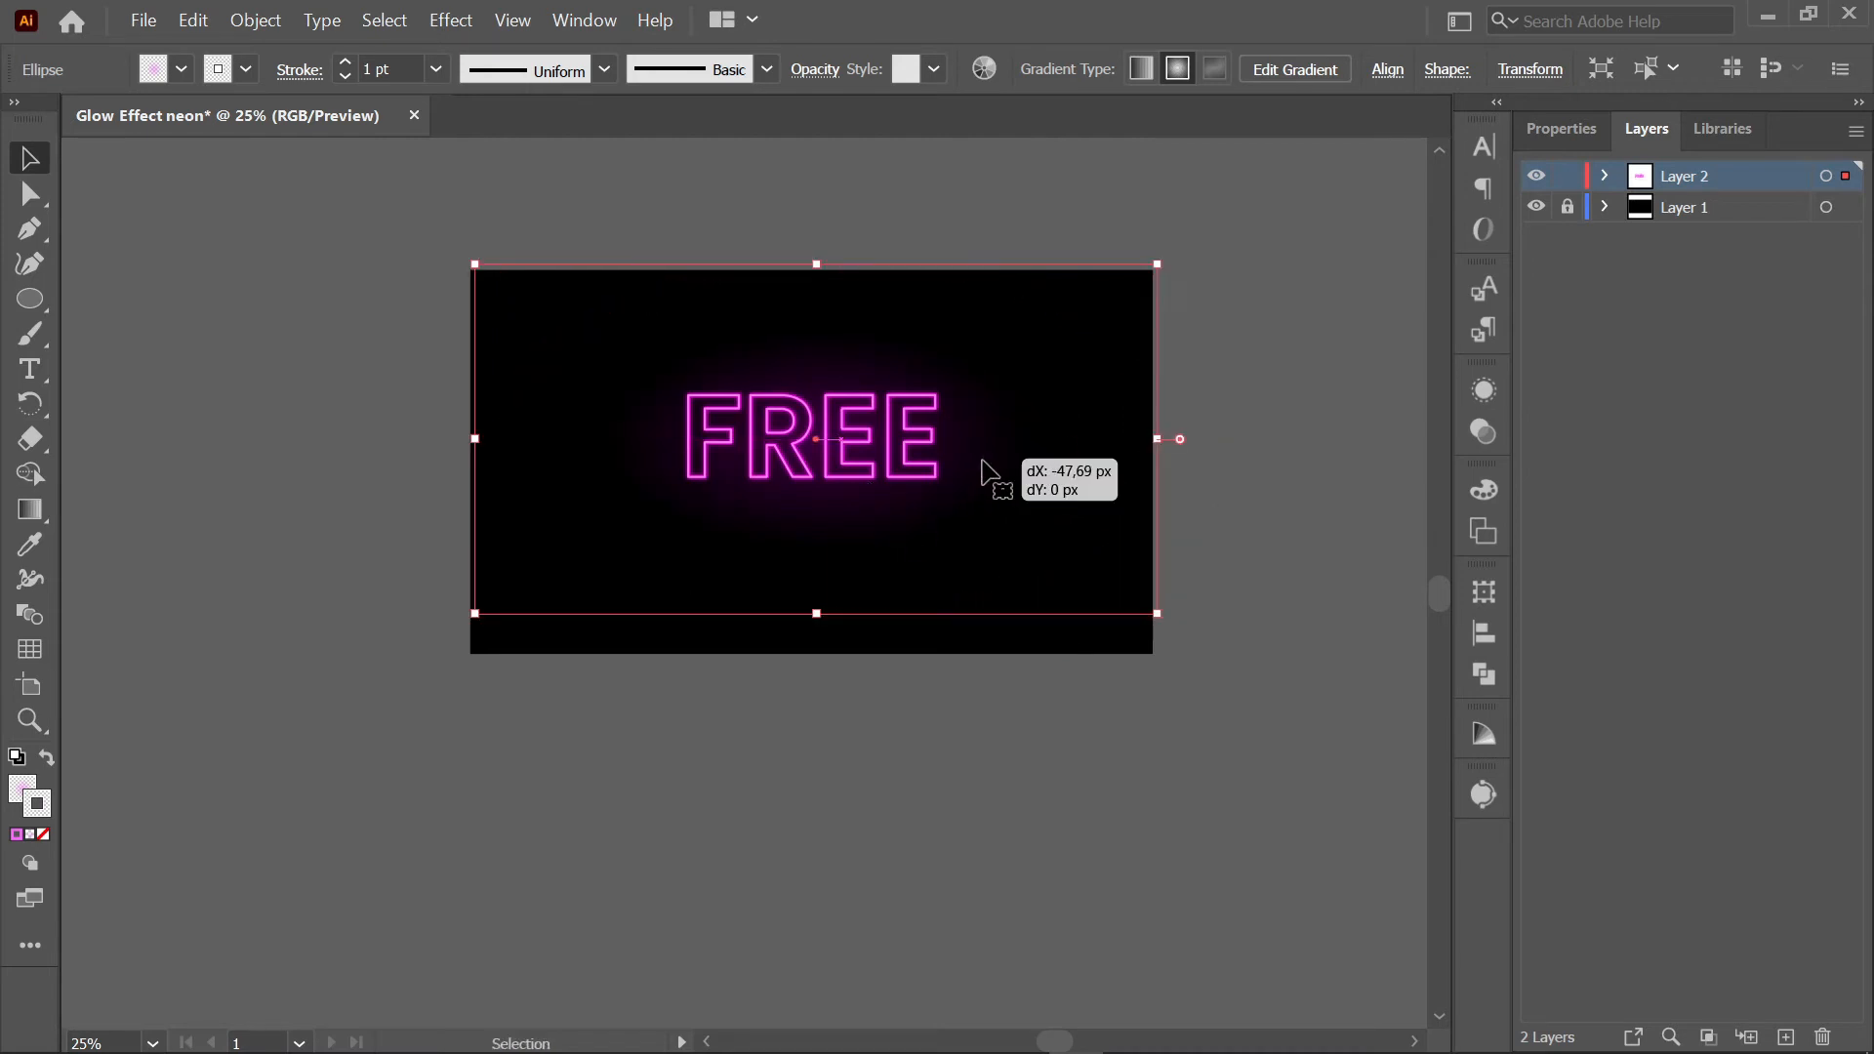
- Group the glow ellipse with the FREE text
click(1074, 663)
drag(1077, 648, 547, 219)
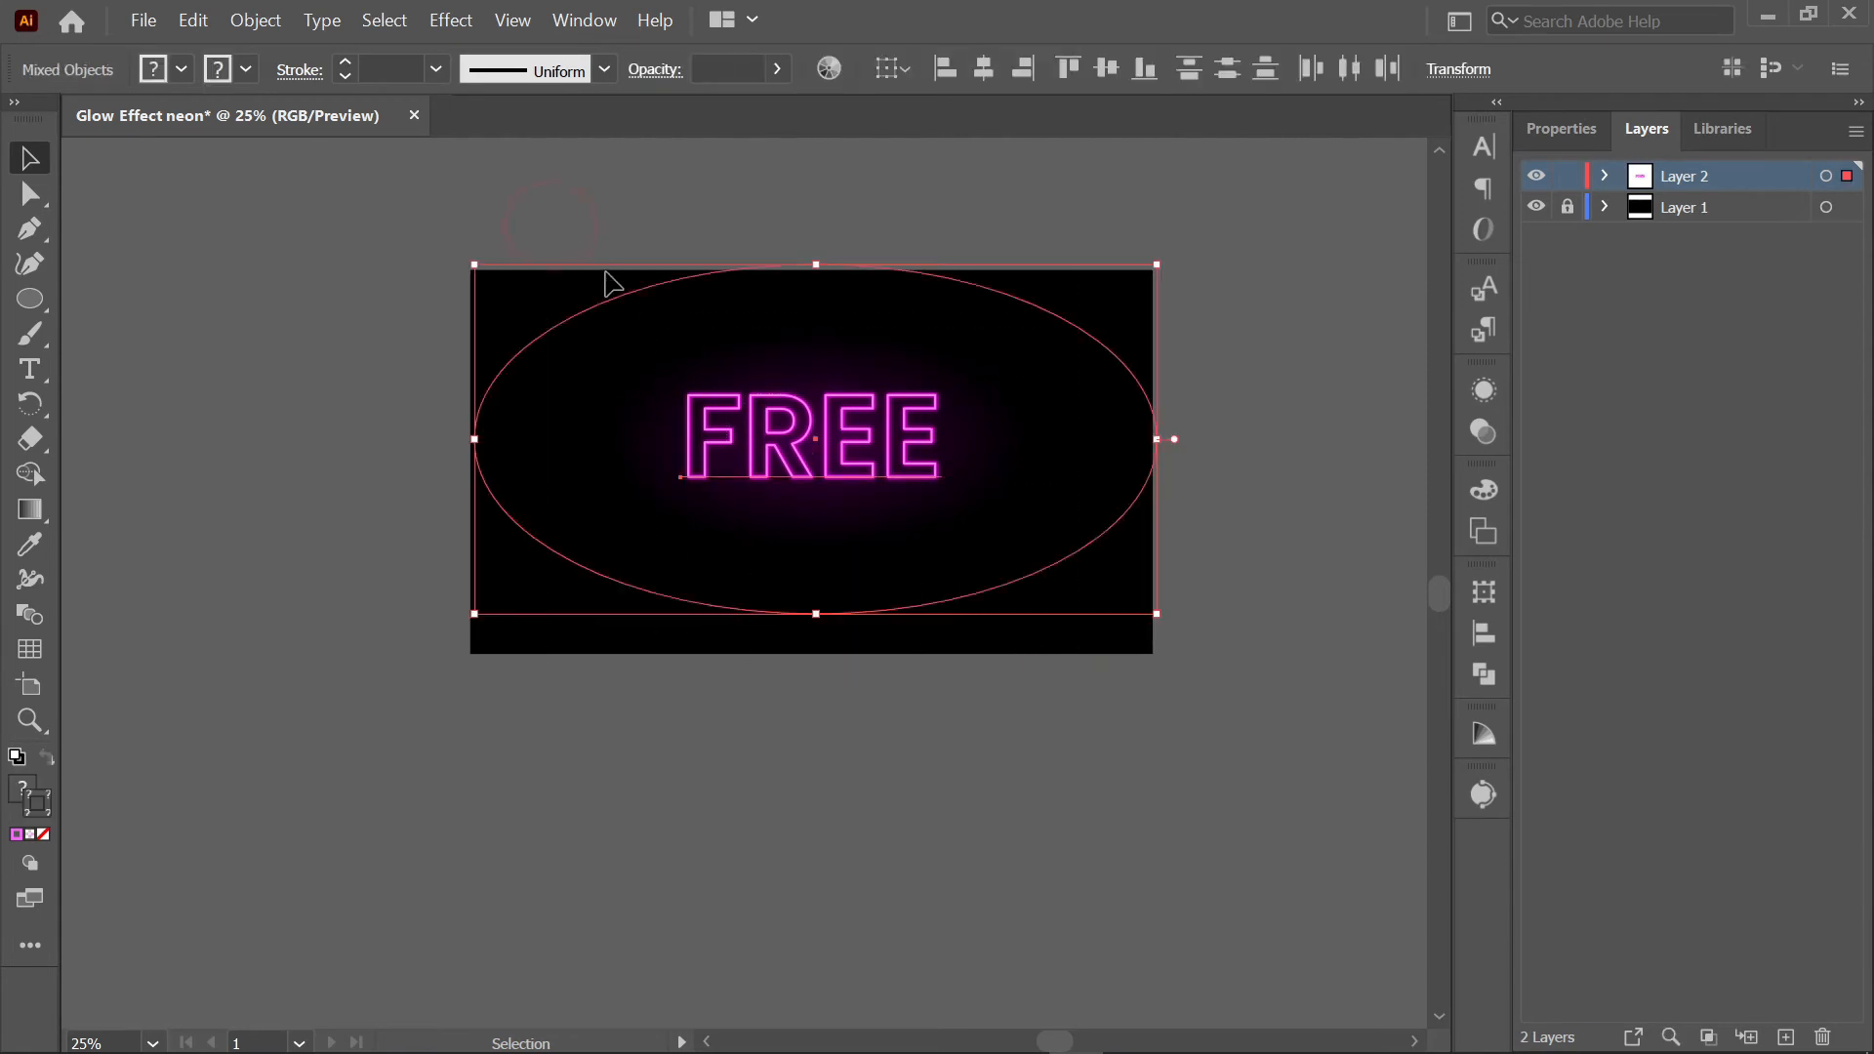
click(263, 19)
click(348, 122)
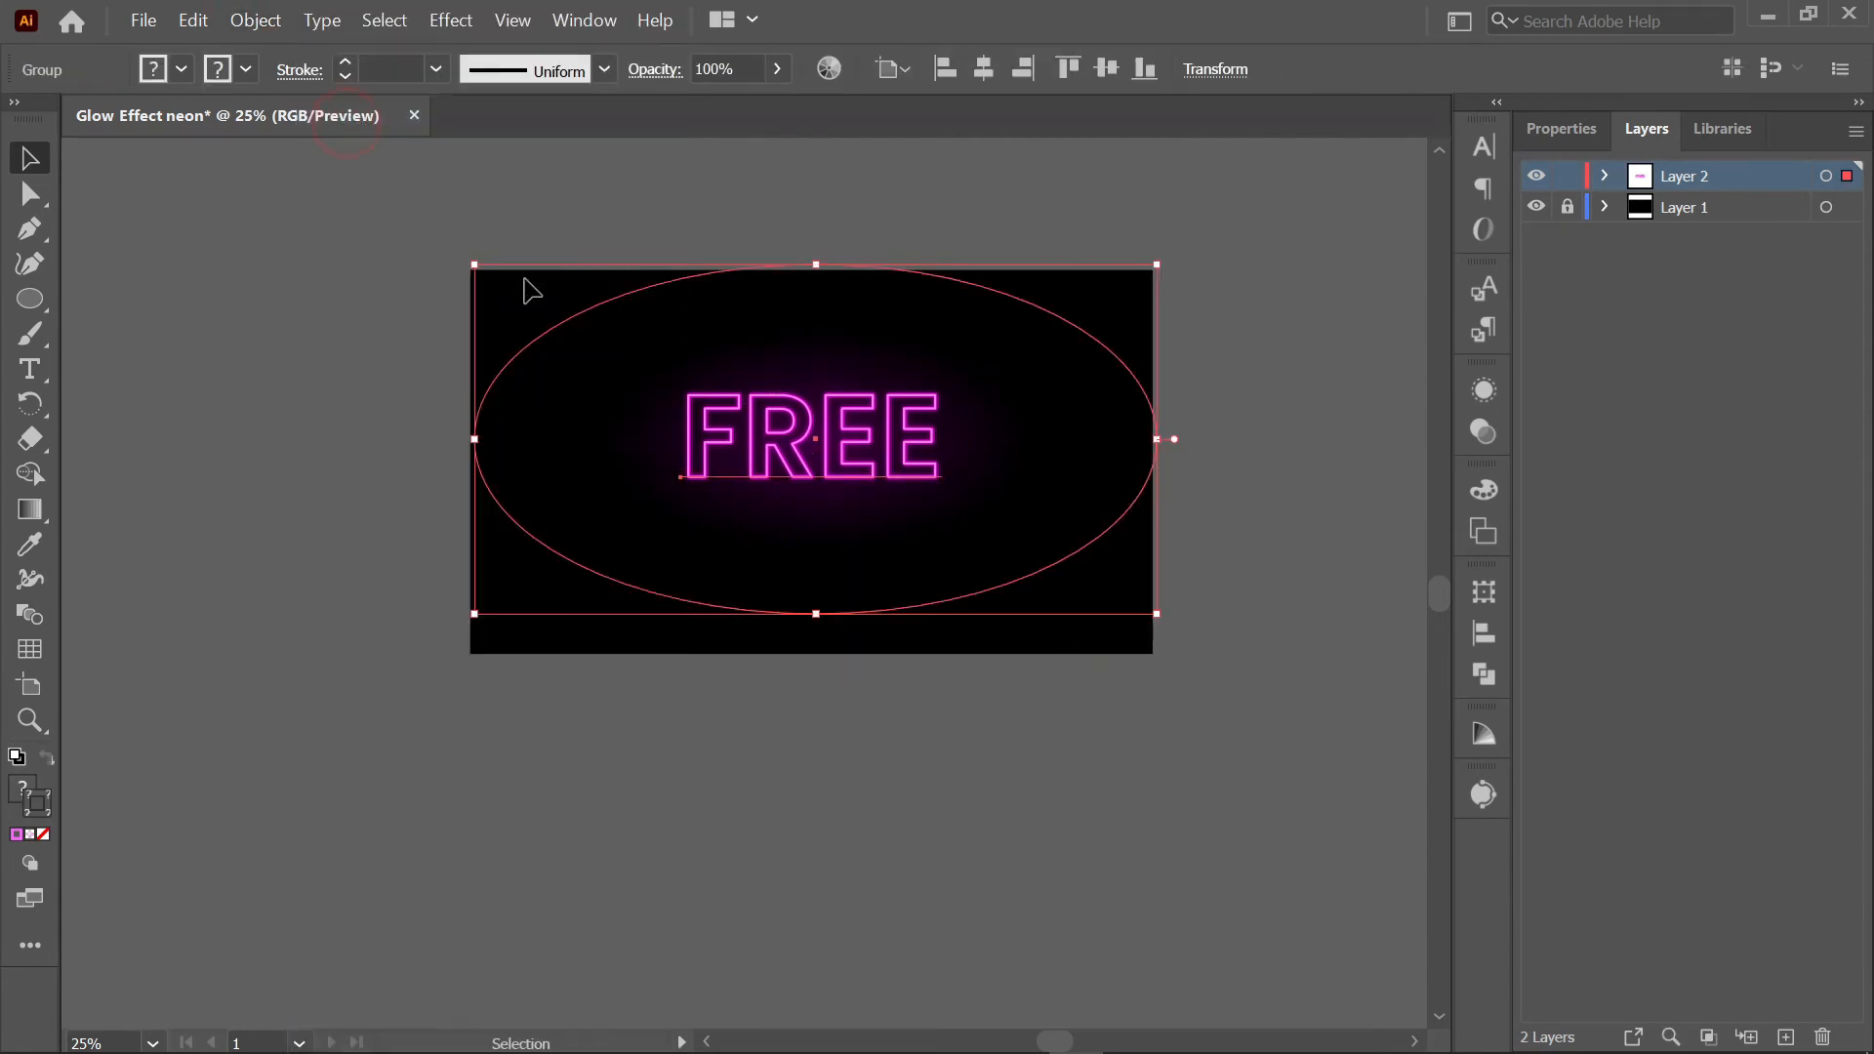
click(1187, 644)
click(847, 480)
drag(1161, 621, 1050, 563)
key(ctrl+z)
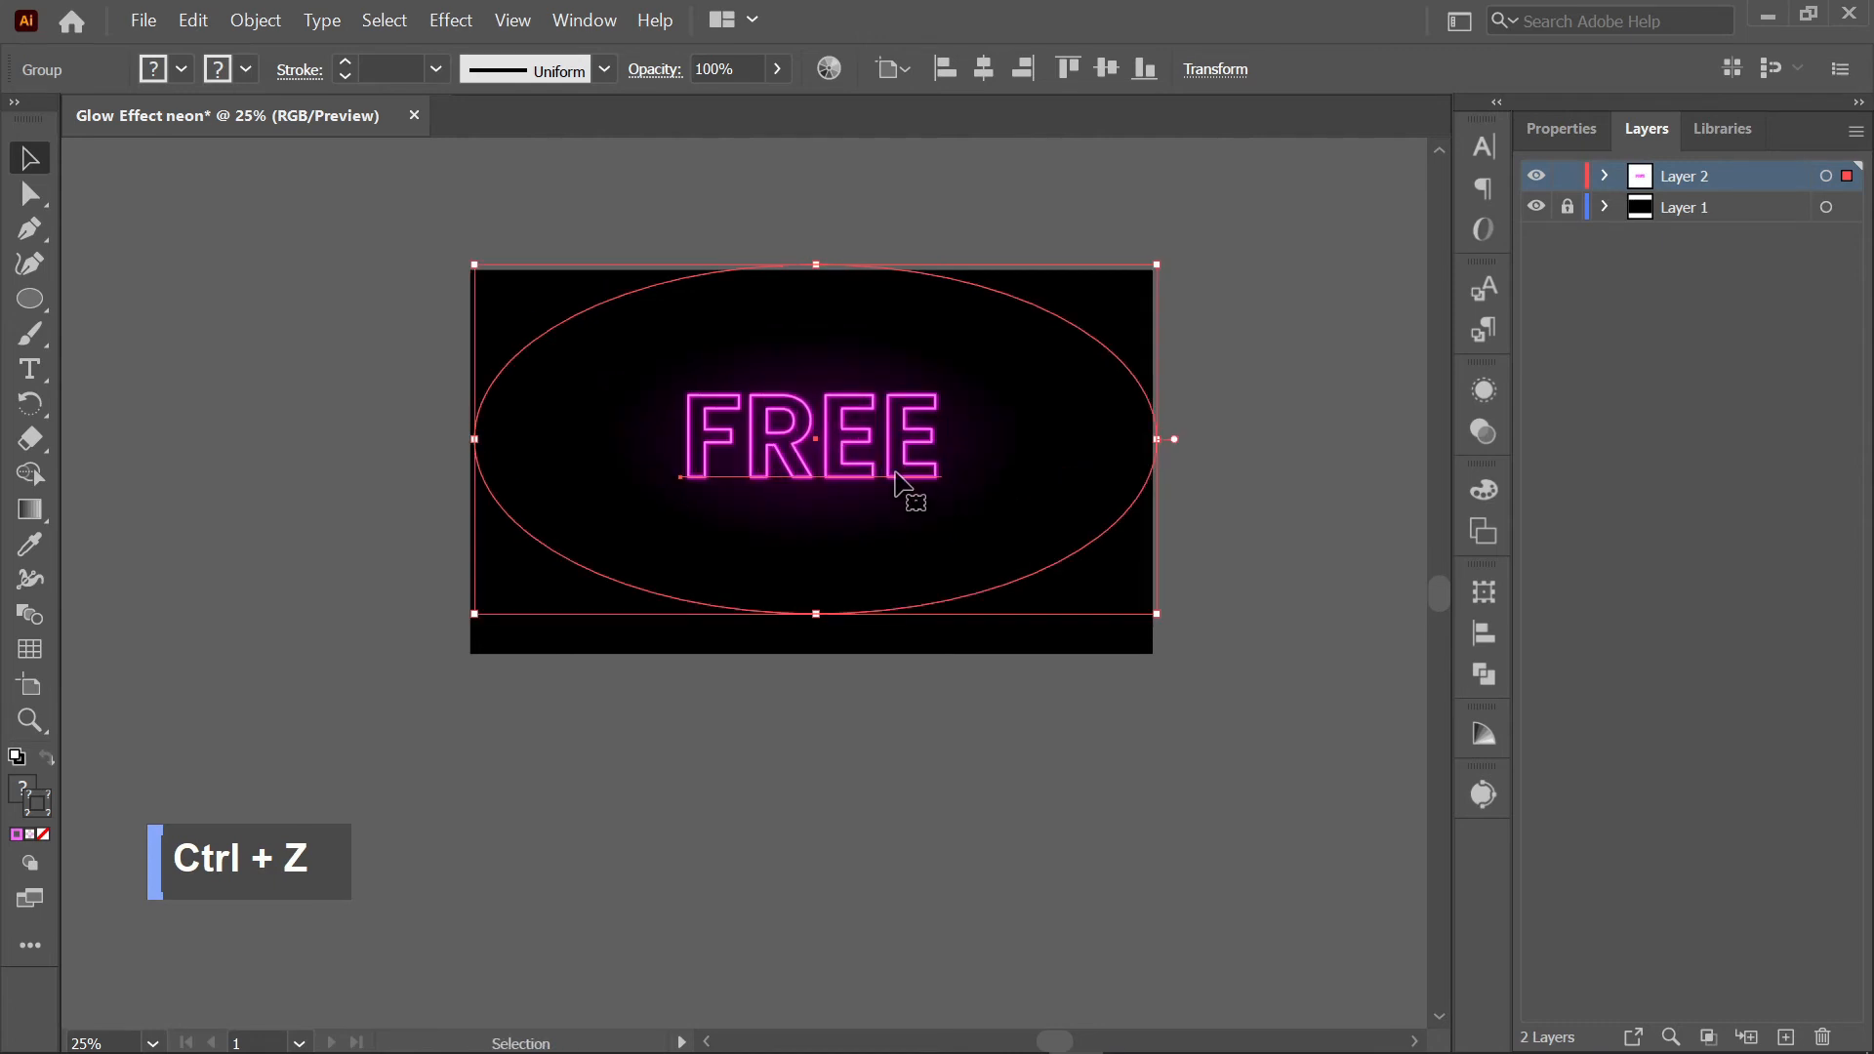
- Move the combined text and glow group slightly down on the artboard, deselect it and lock Layer 2
drag(893, 456, 899, 479)
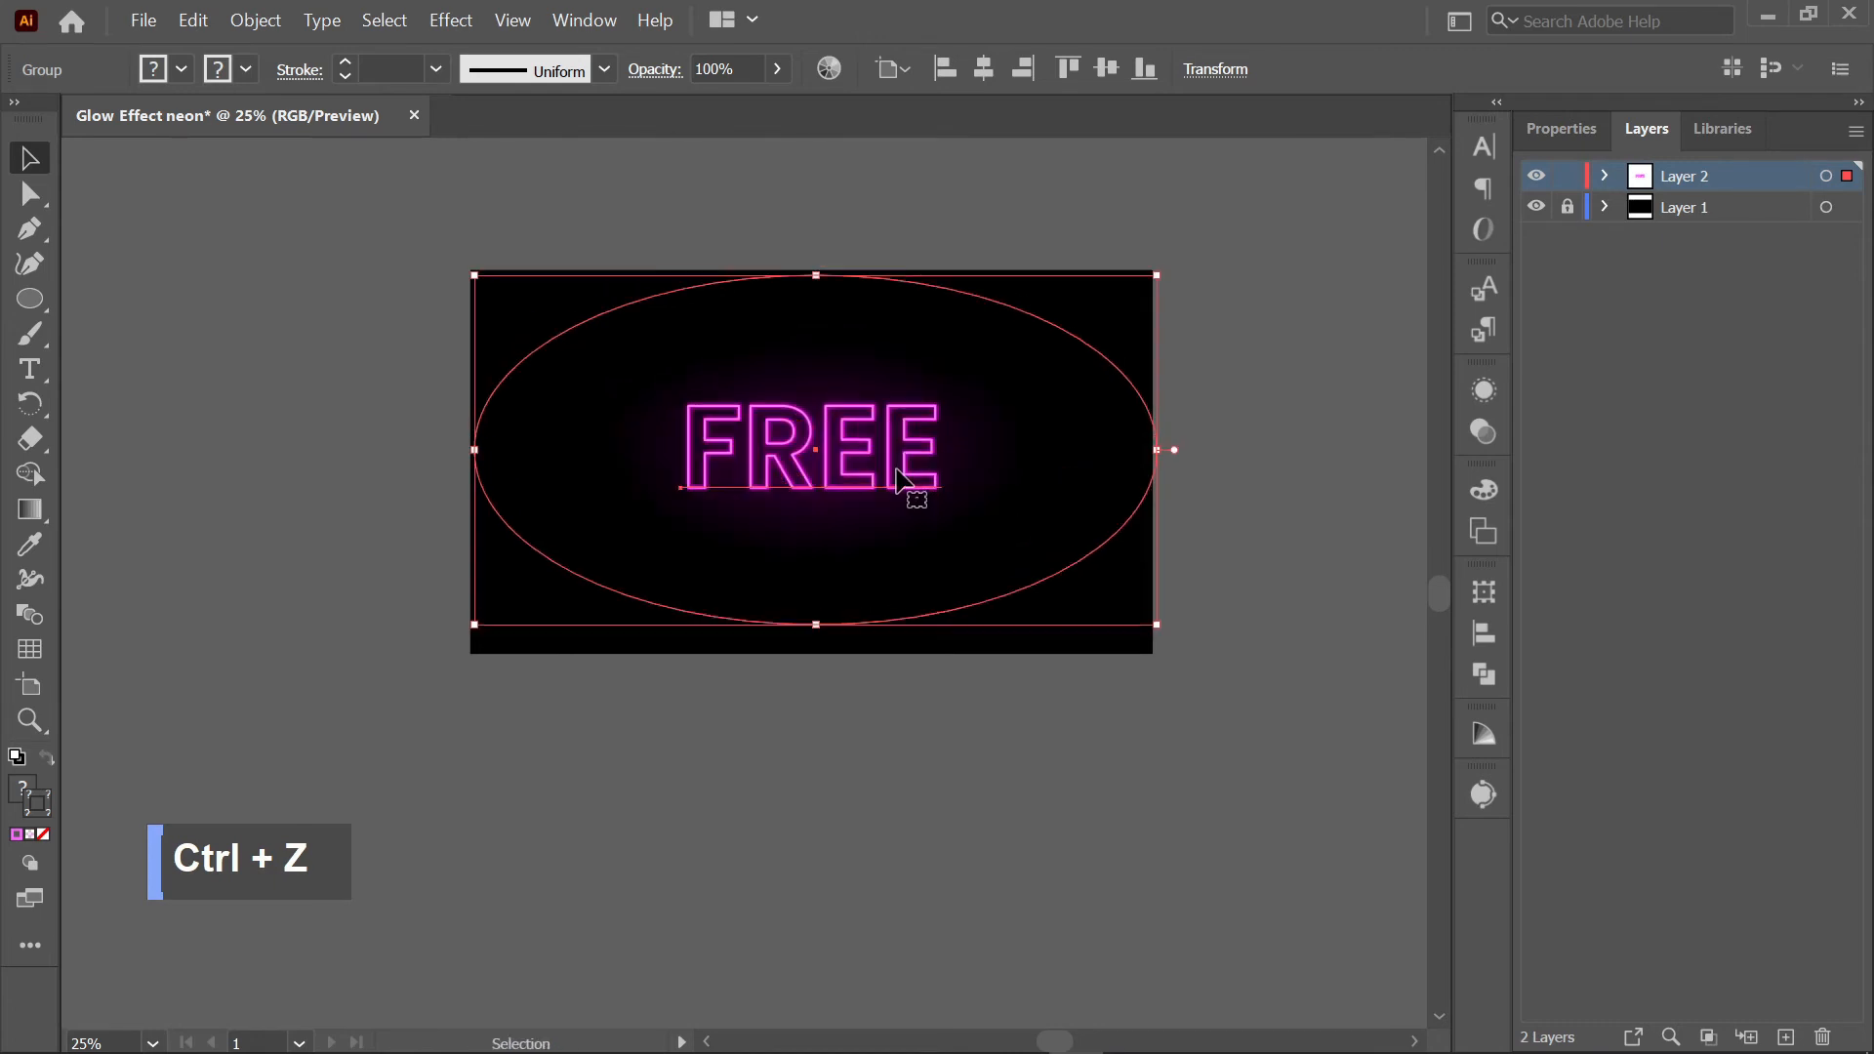
click(1305, 252)
alt+scroll(978, 385, up, 2)
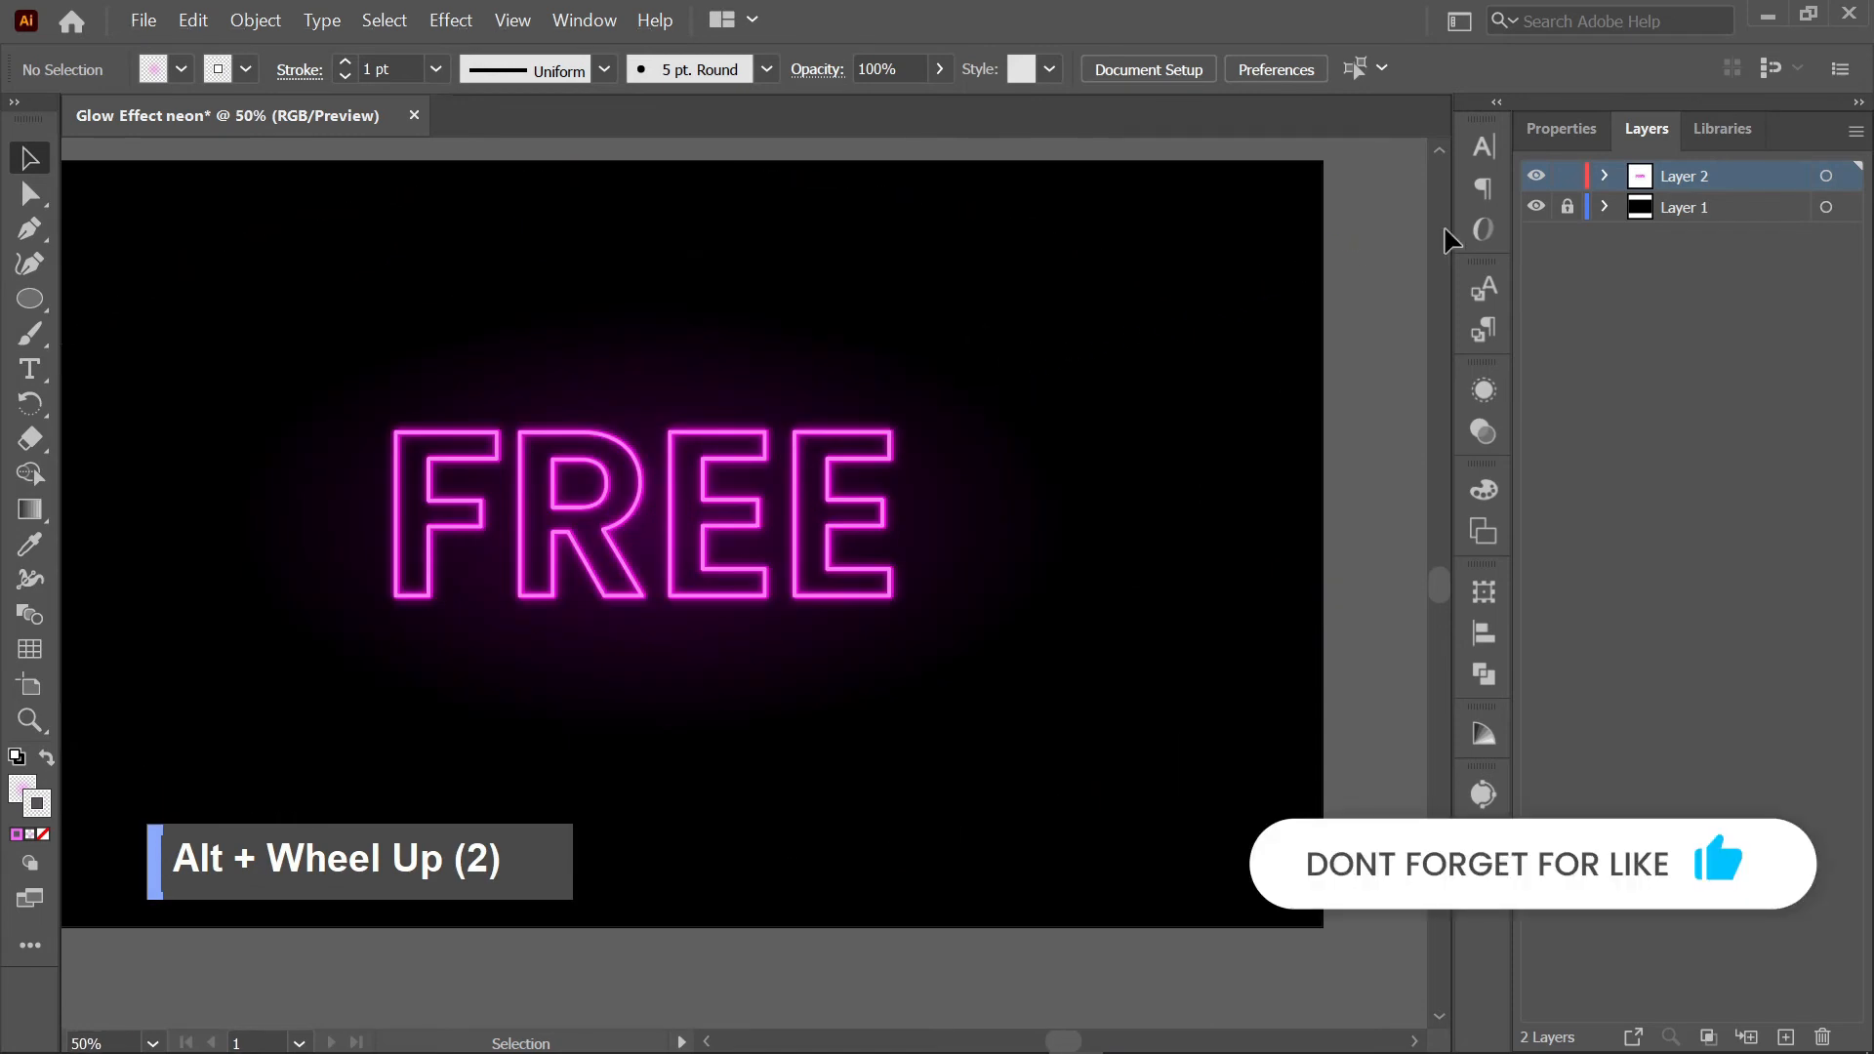
click(1560, 198)
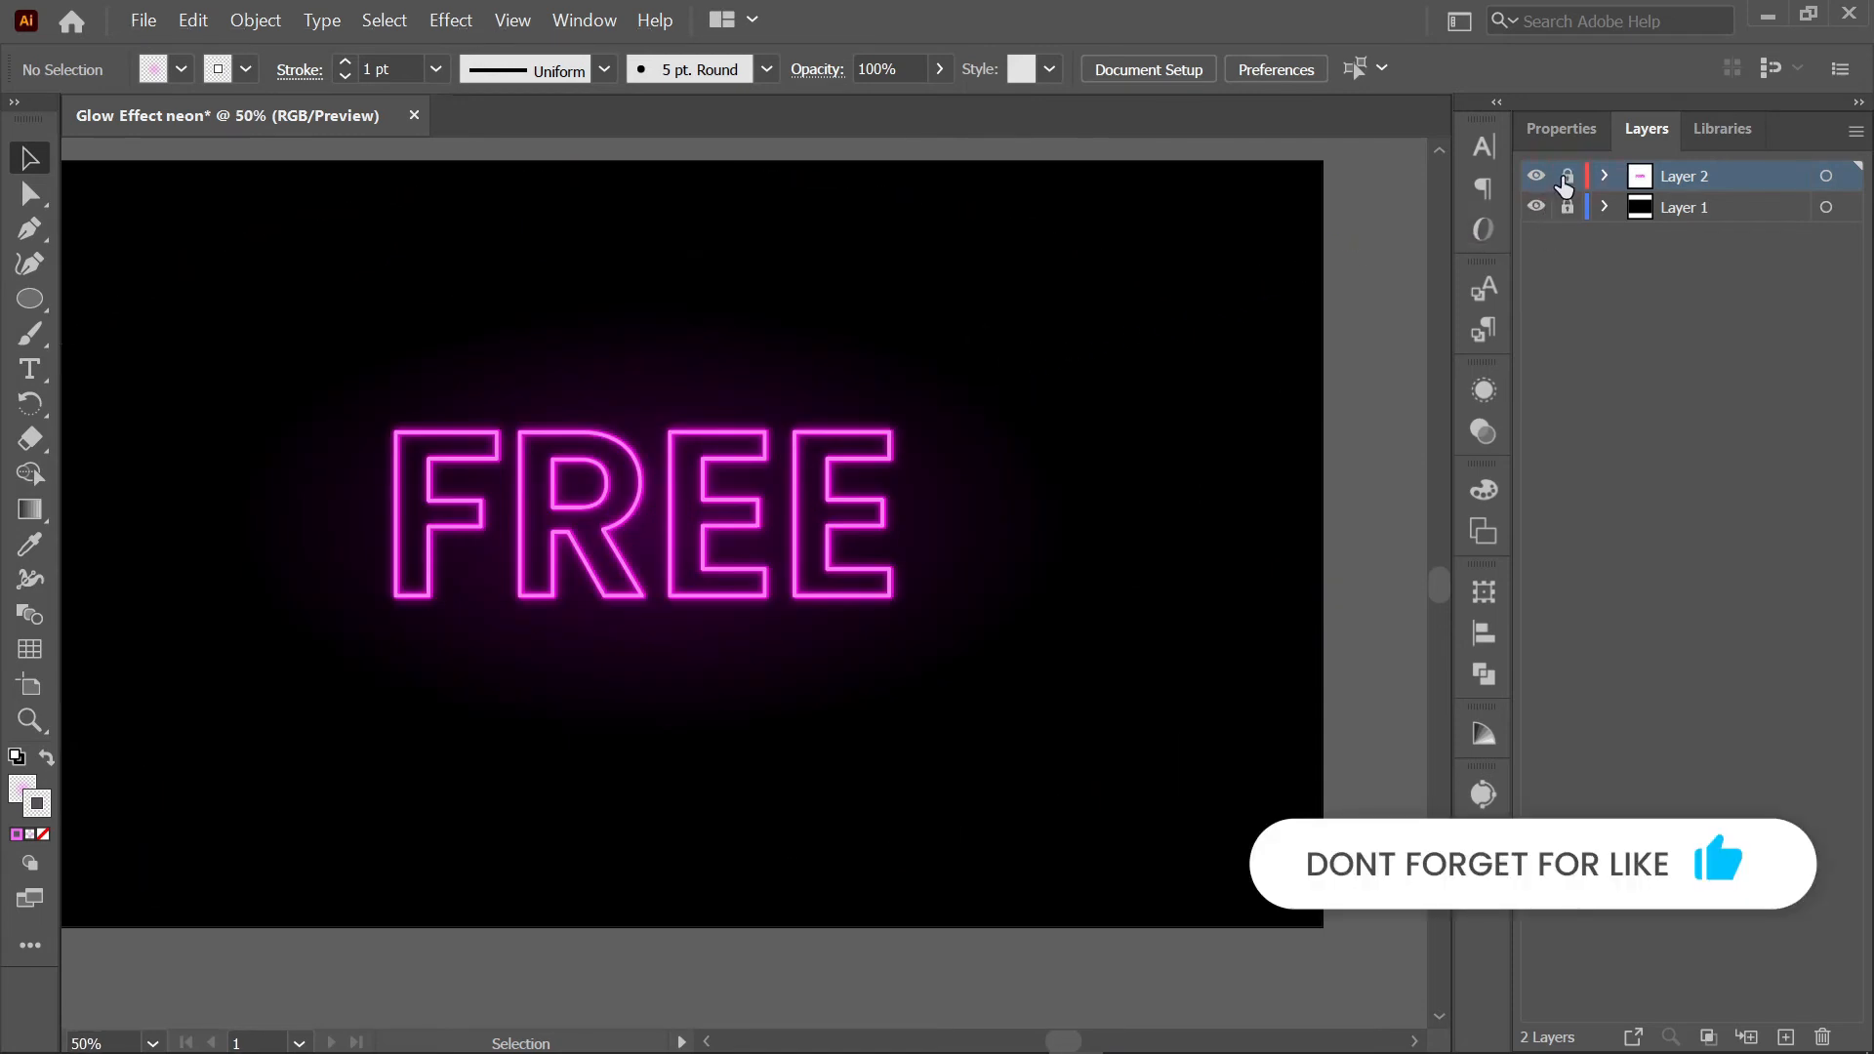
- Add a new layer above Layer 1 in Original.ai and name it ilustration
key(space)
drag(1016, 293, 1205, 311)
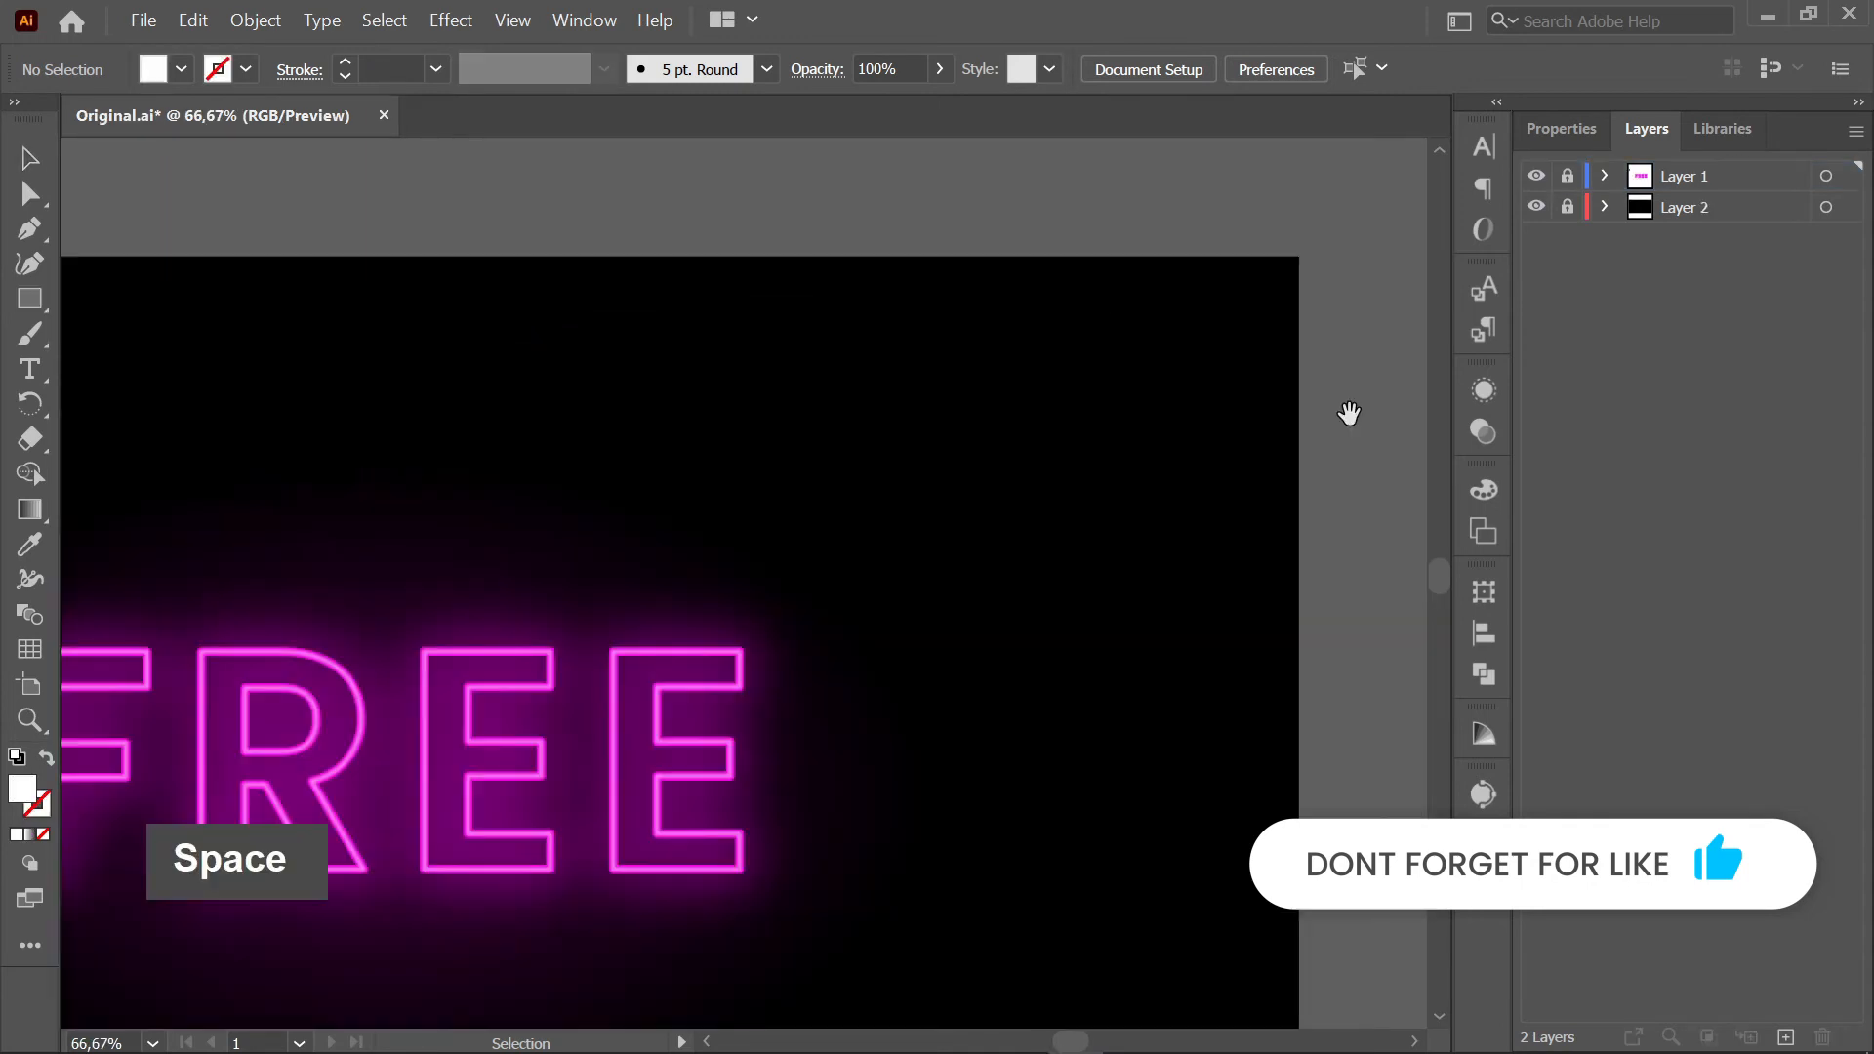
drag(1349, 414, 957, 535)
alt+scroll(804, 478, up, 1)
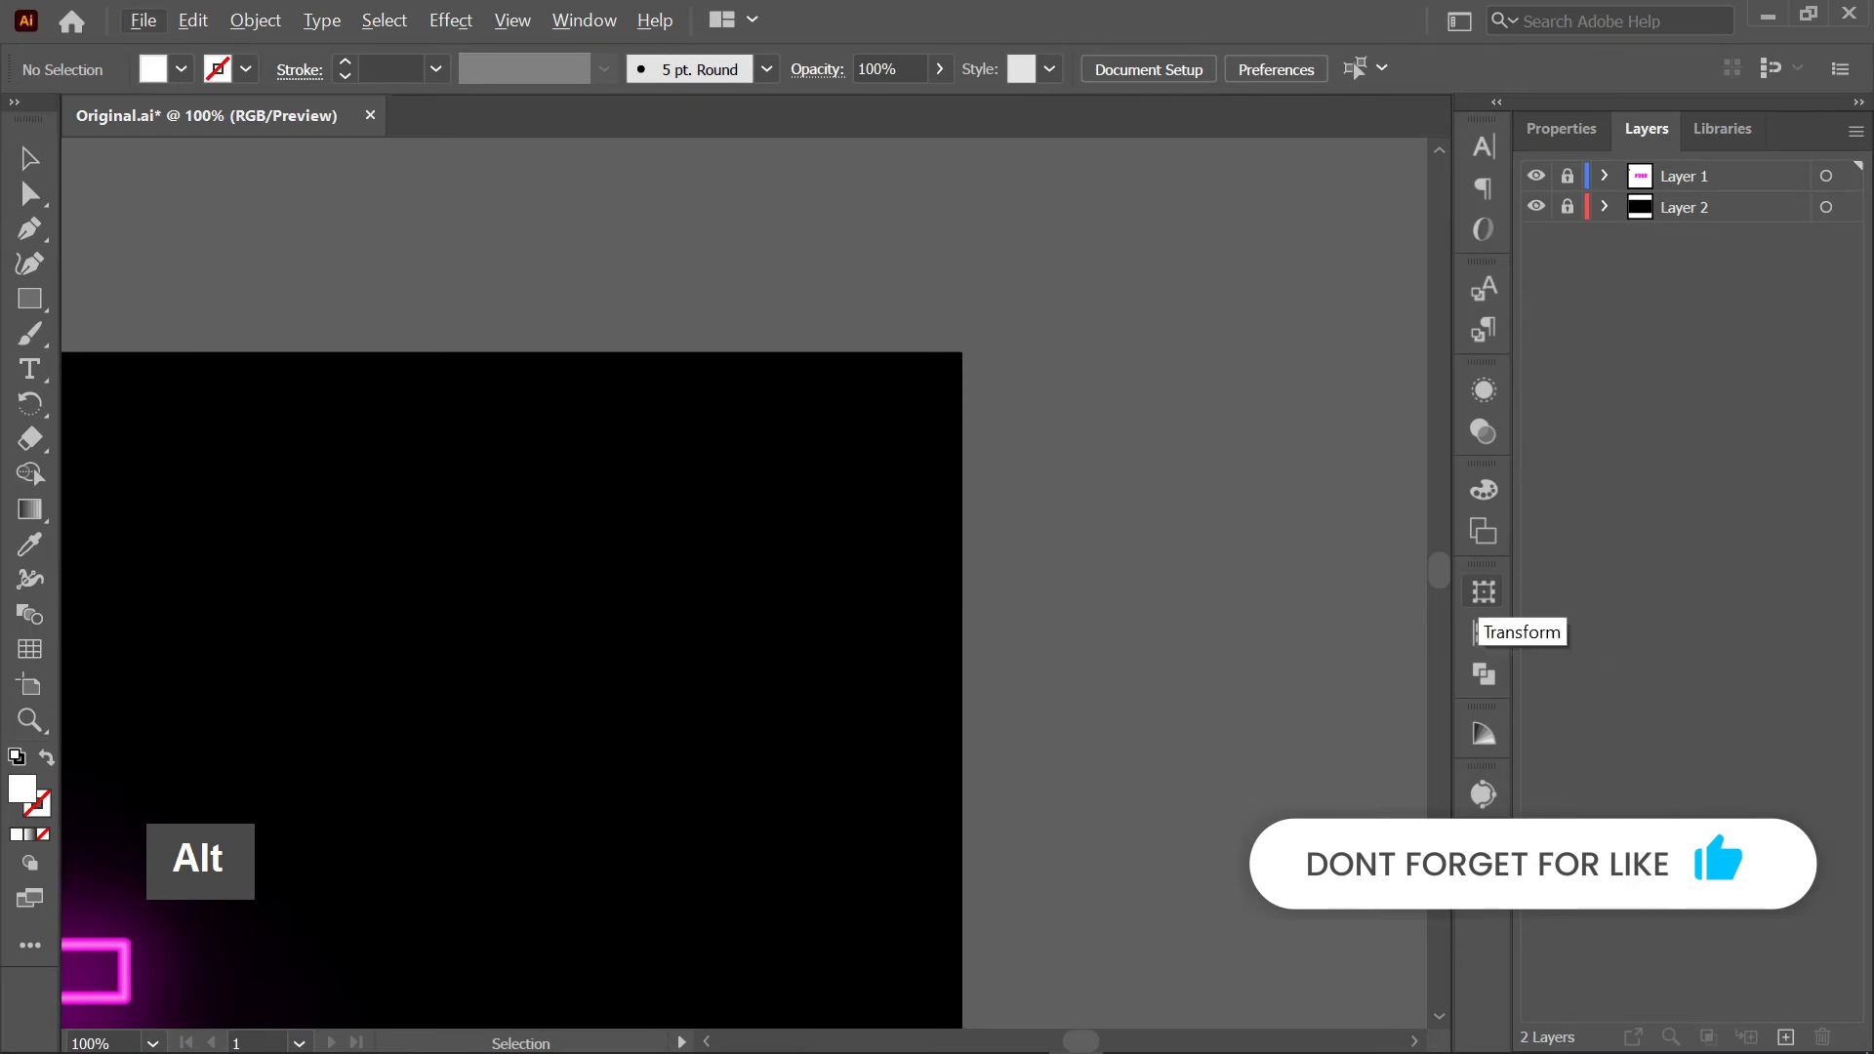
click(1786, 1035)
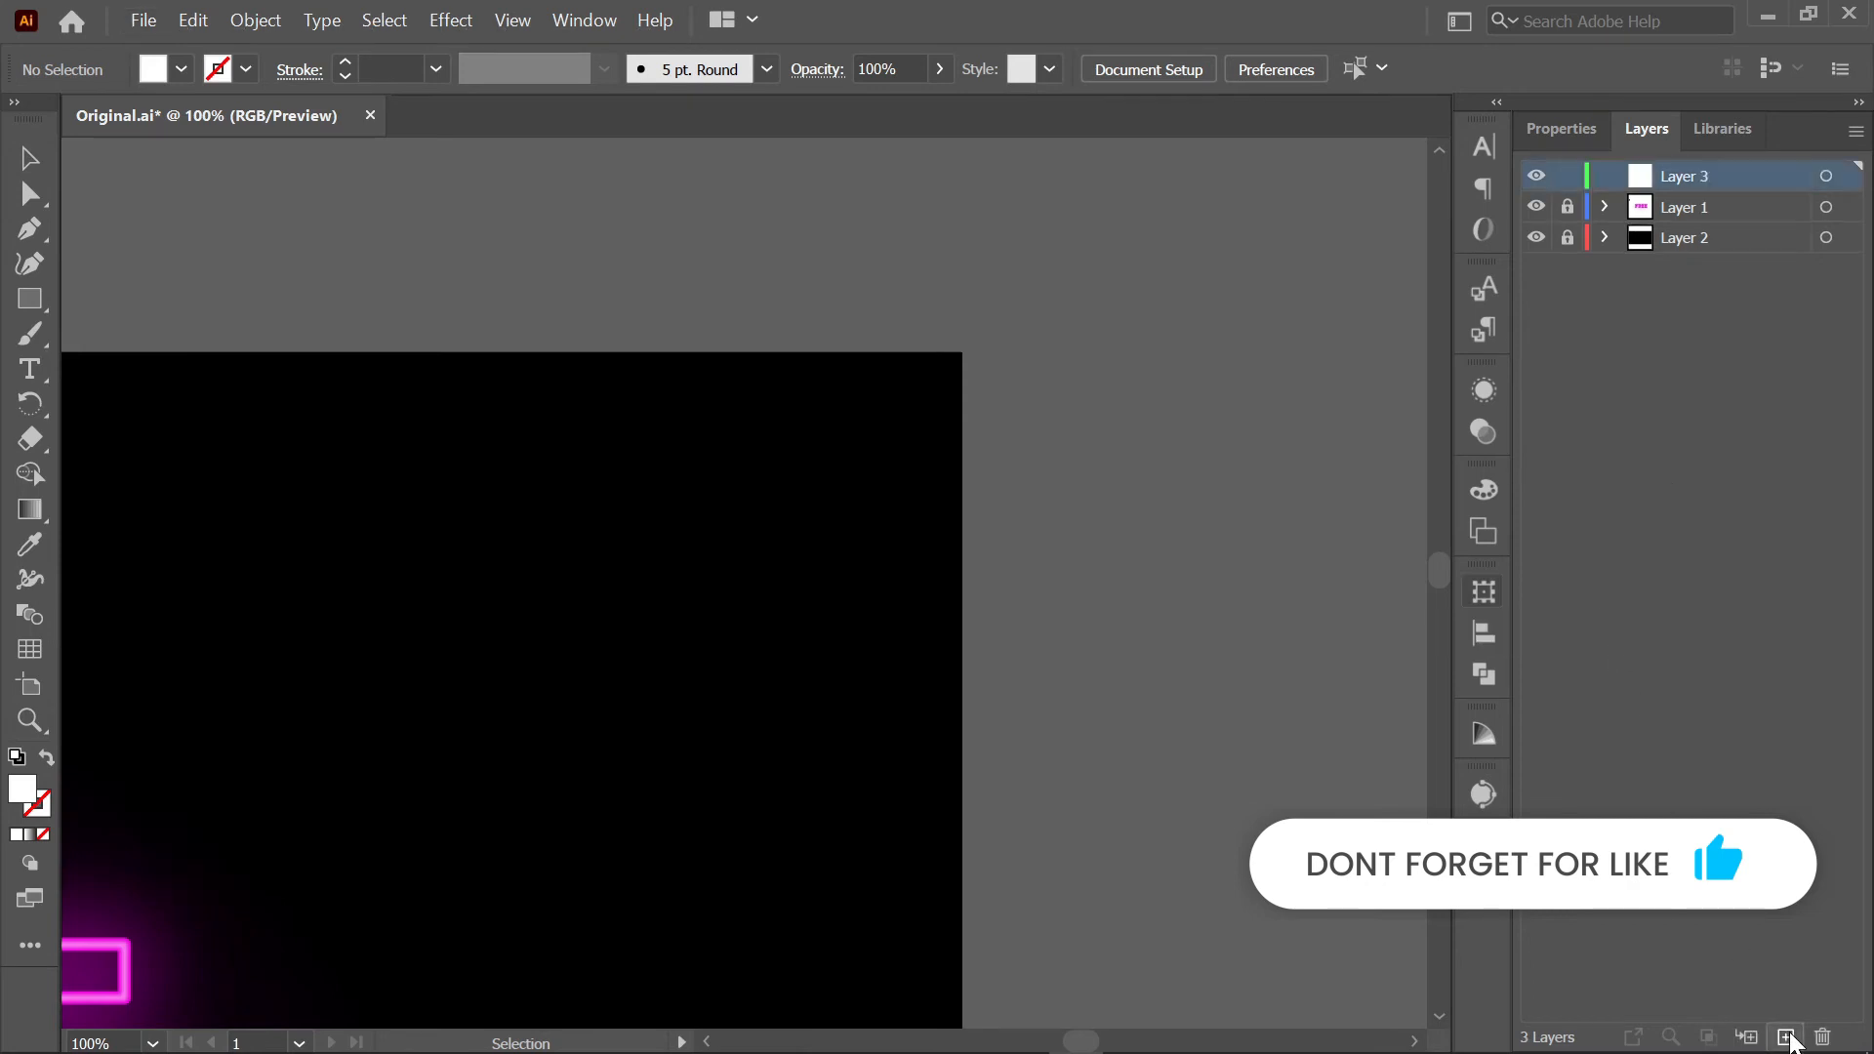
double_click(1695, 174)
text(i)
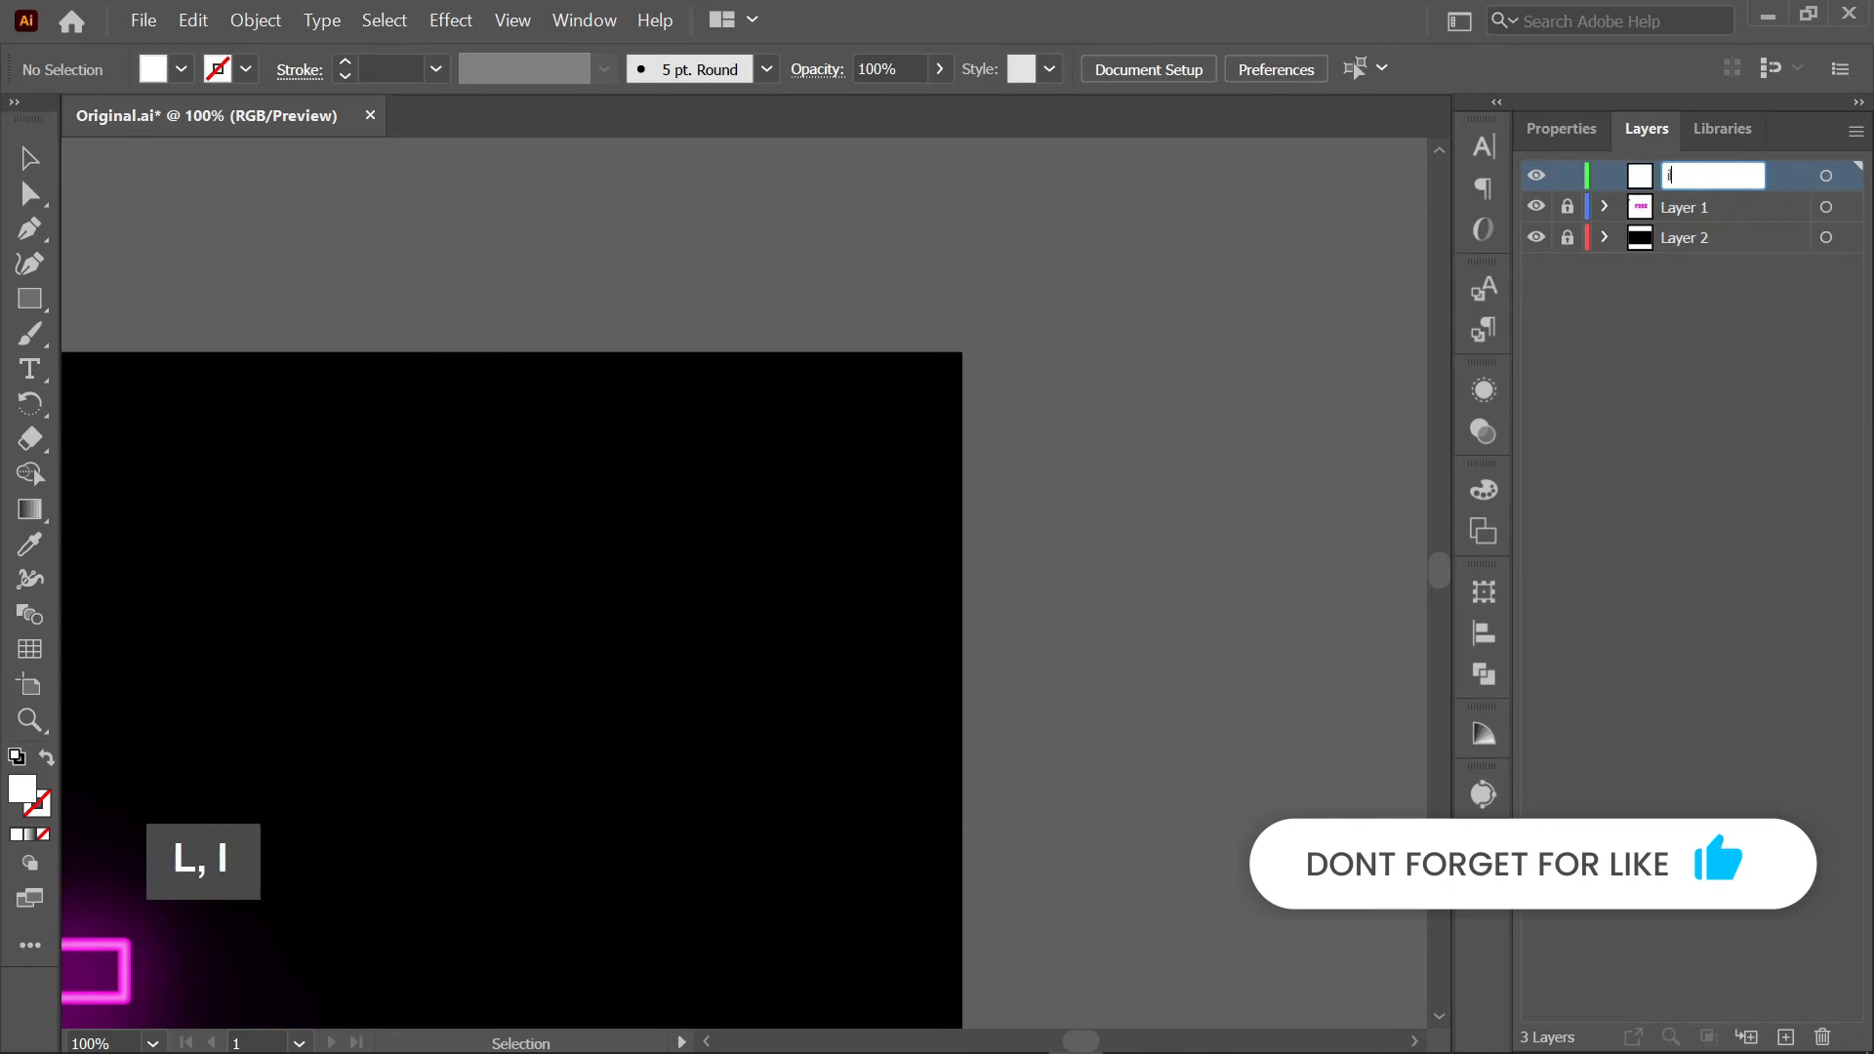
text(llustrat)
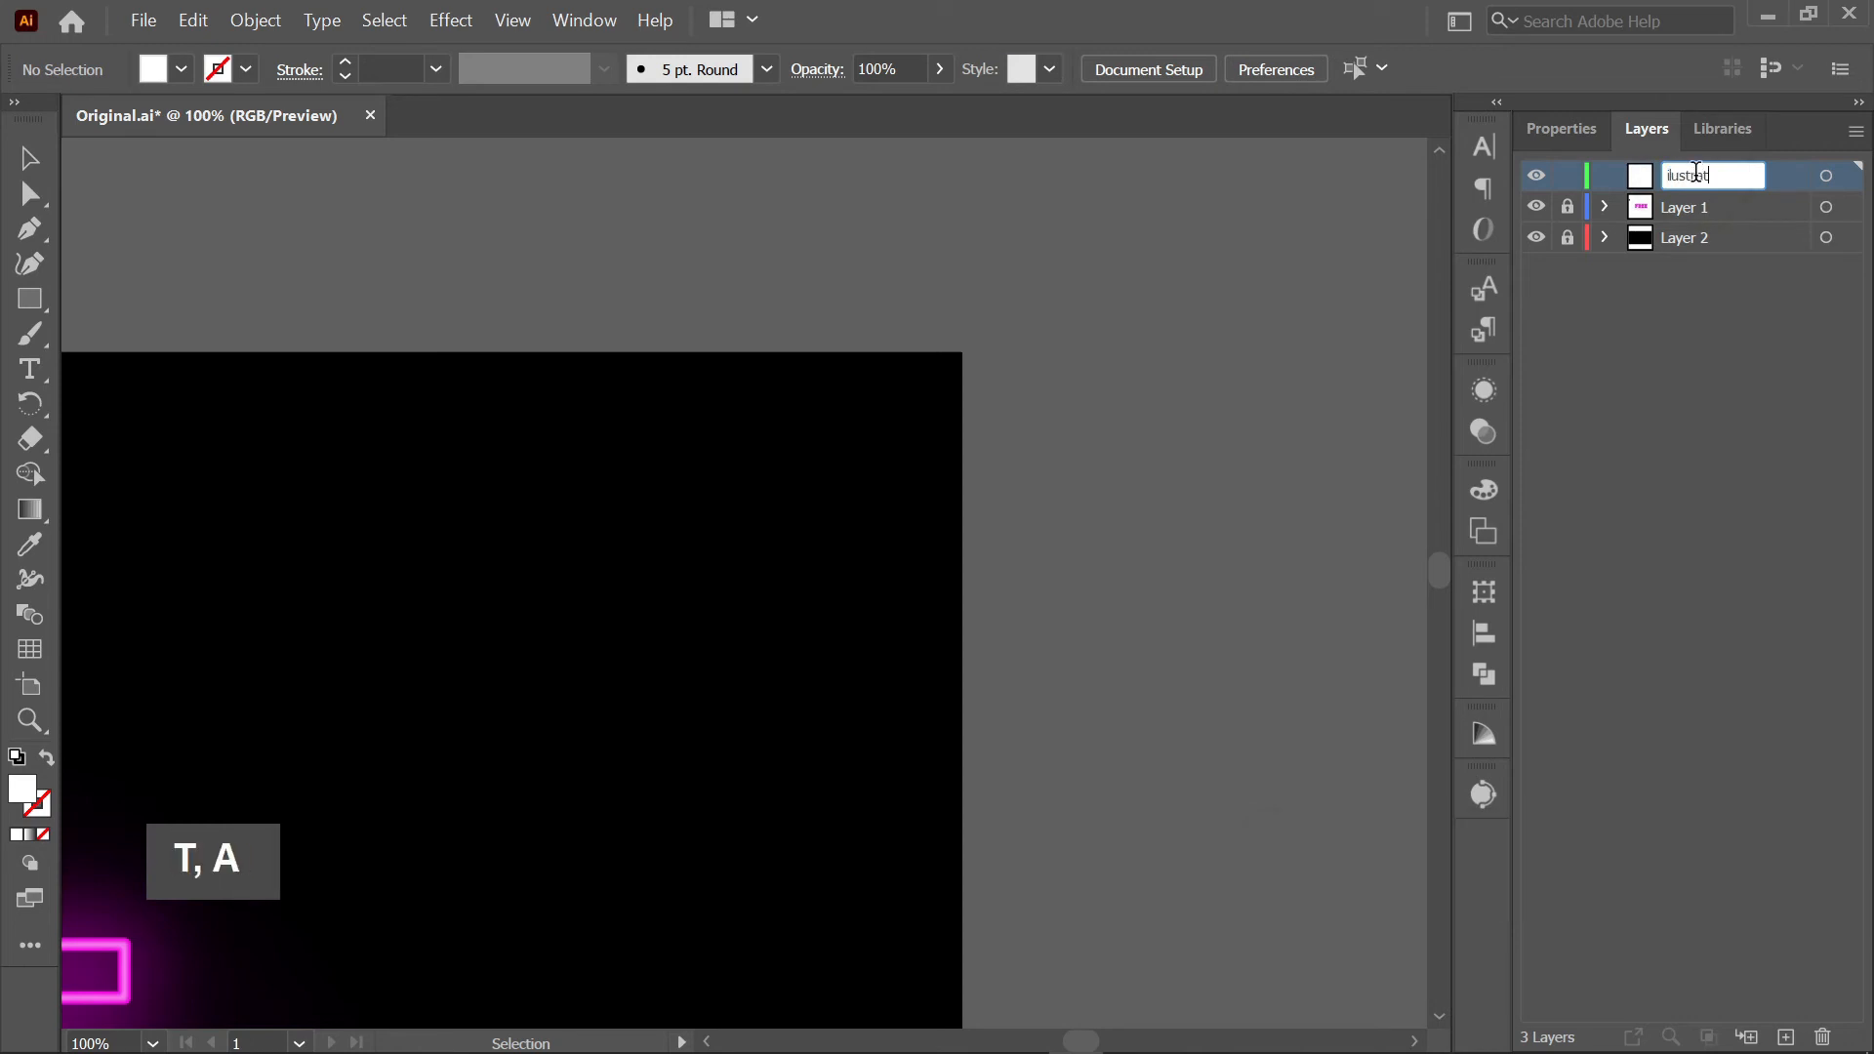
text(ion)
key(Return)
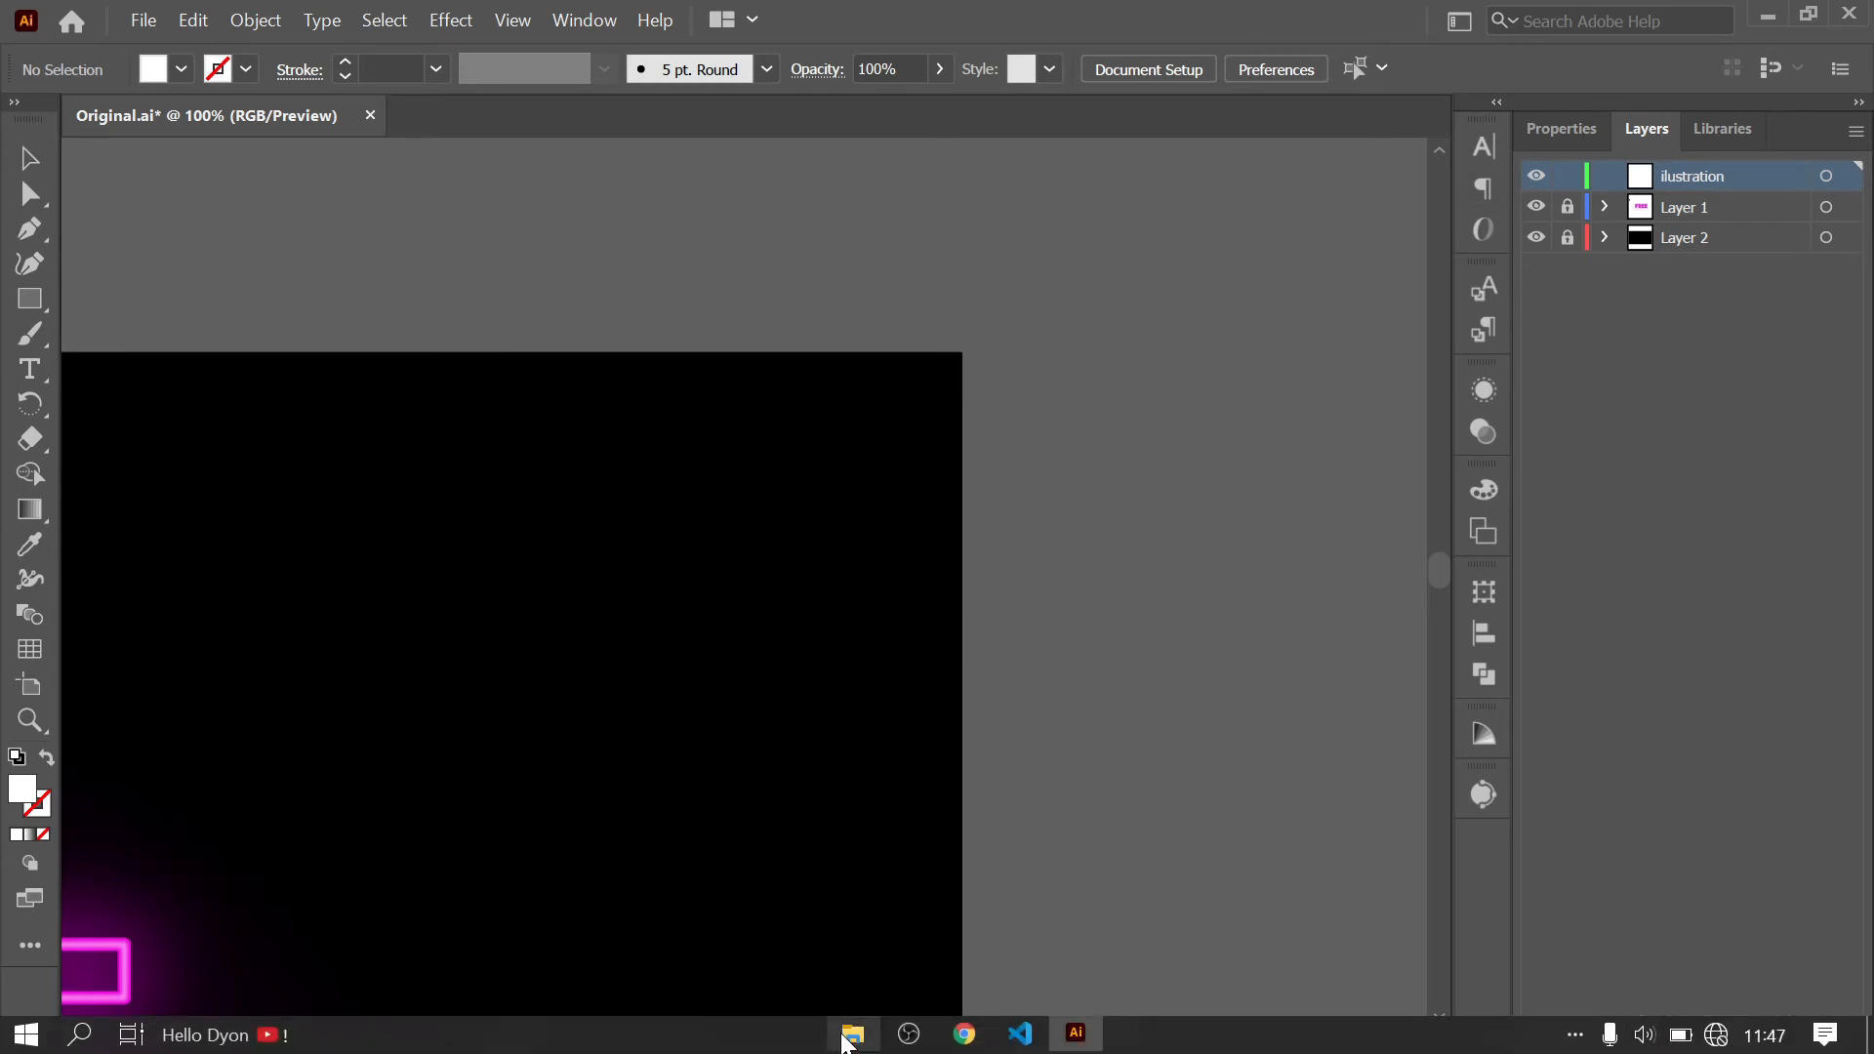
- Switch to File Explorer and open Flower.svg from the Practice icon folder in Illustrator as a separate document
mouse_move(852, 1033)
click(919, 892)
drag(892, 371, 371, 256)
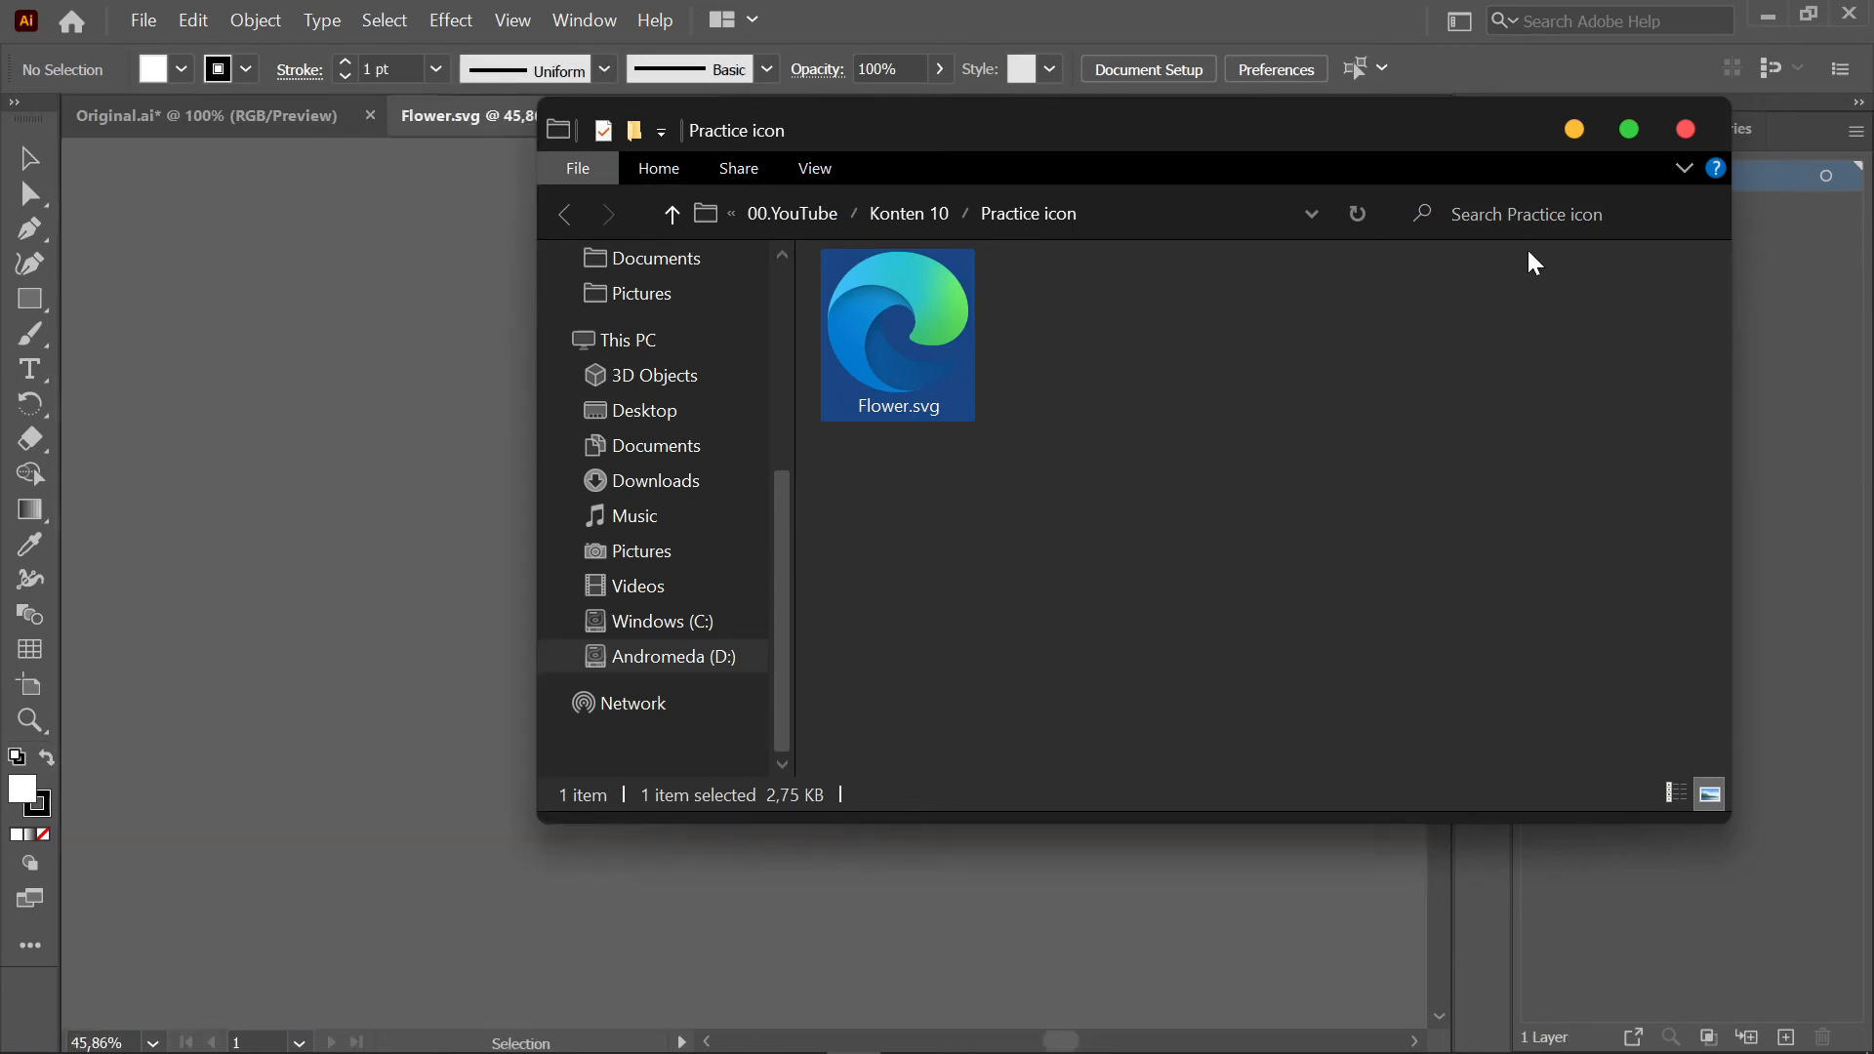
click(1574, 129)
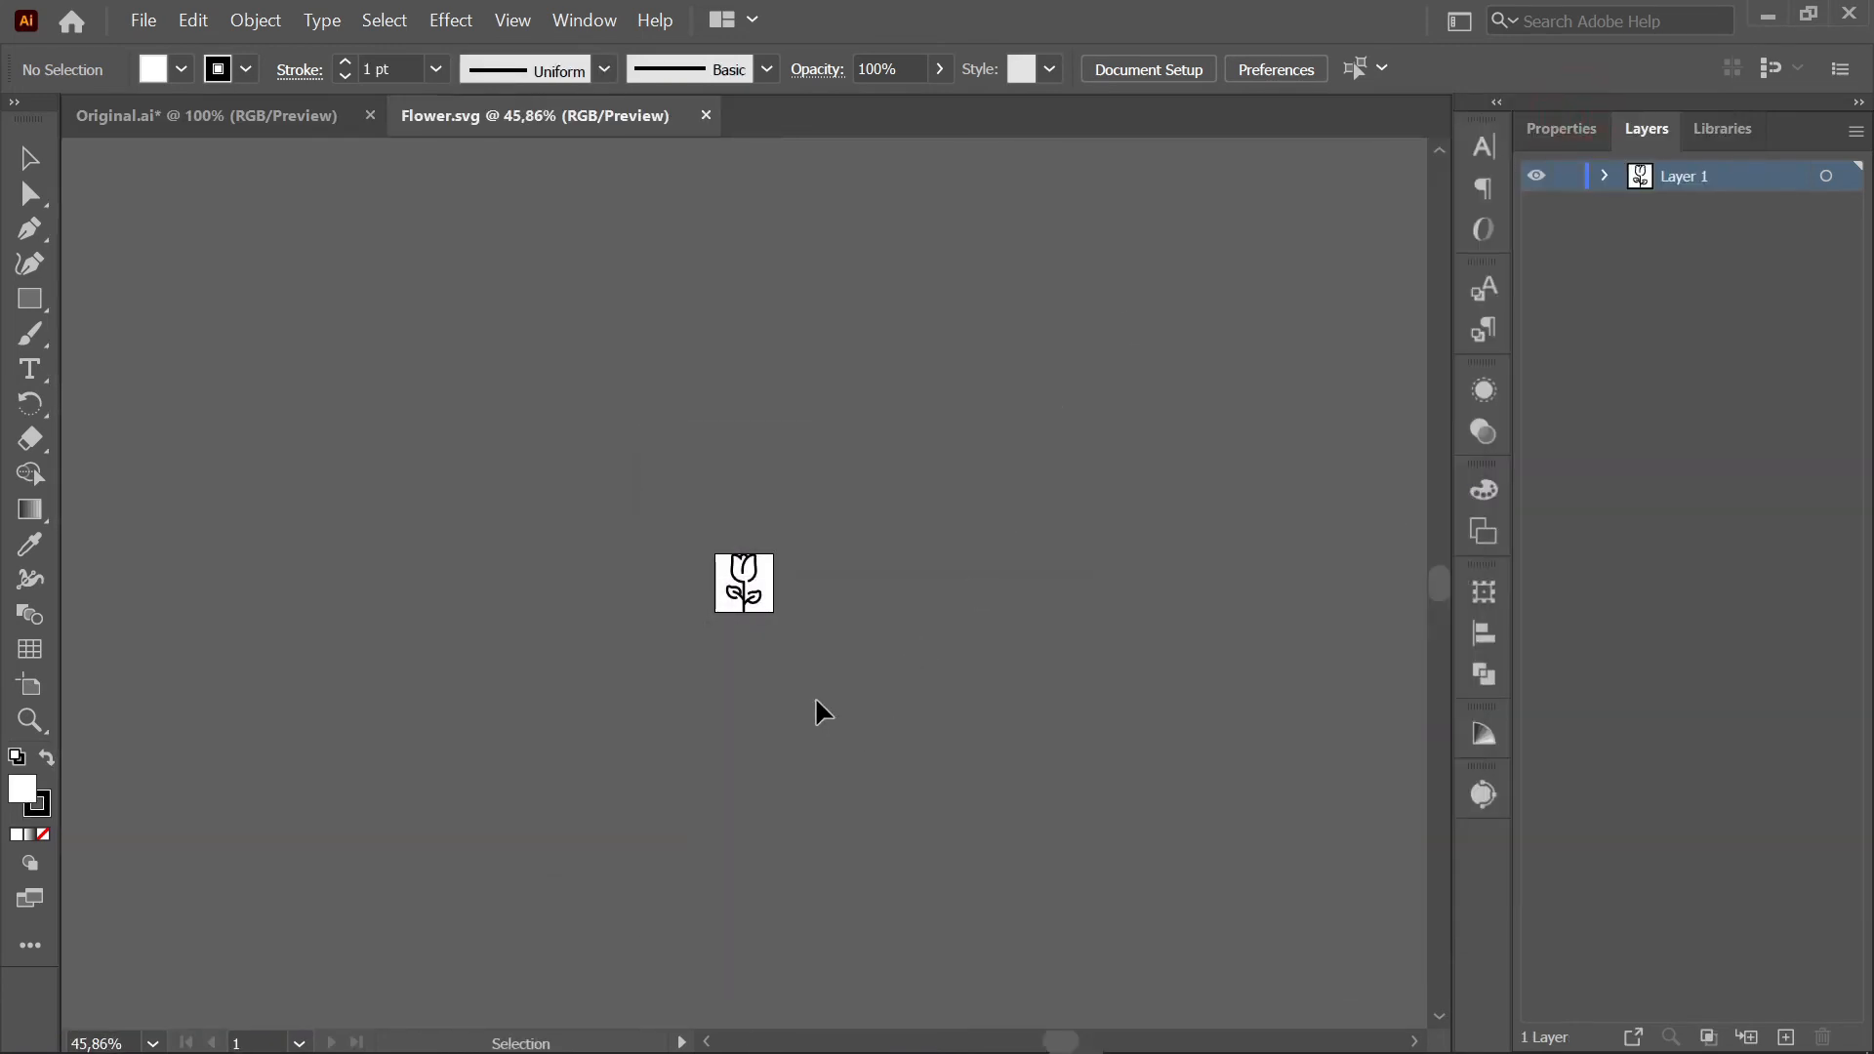
- Cut the flower artwork out of Flower.svg and close that document without saving changes
scroll(776, 634, up, 2)
drag(645, 485, 810, 630)
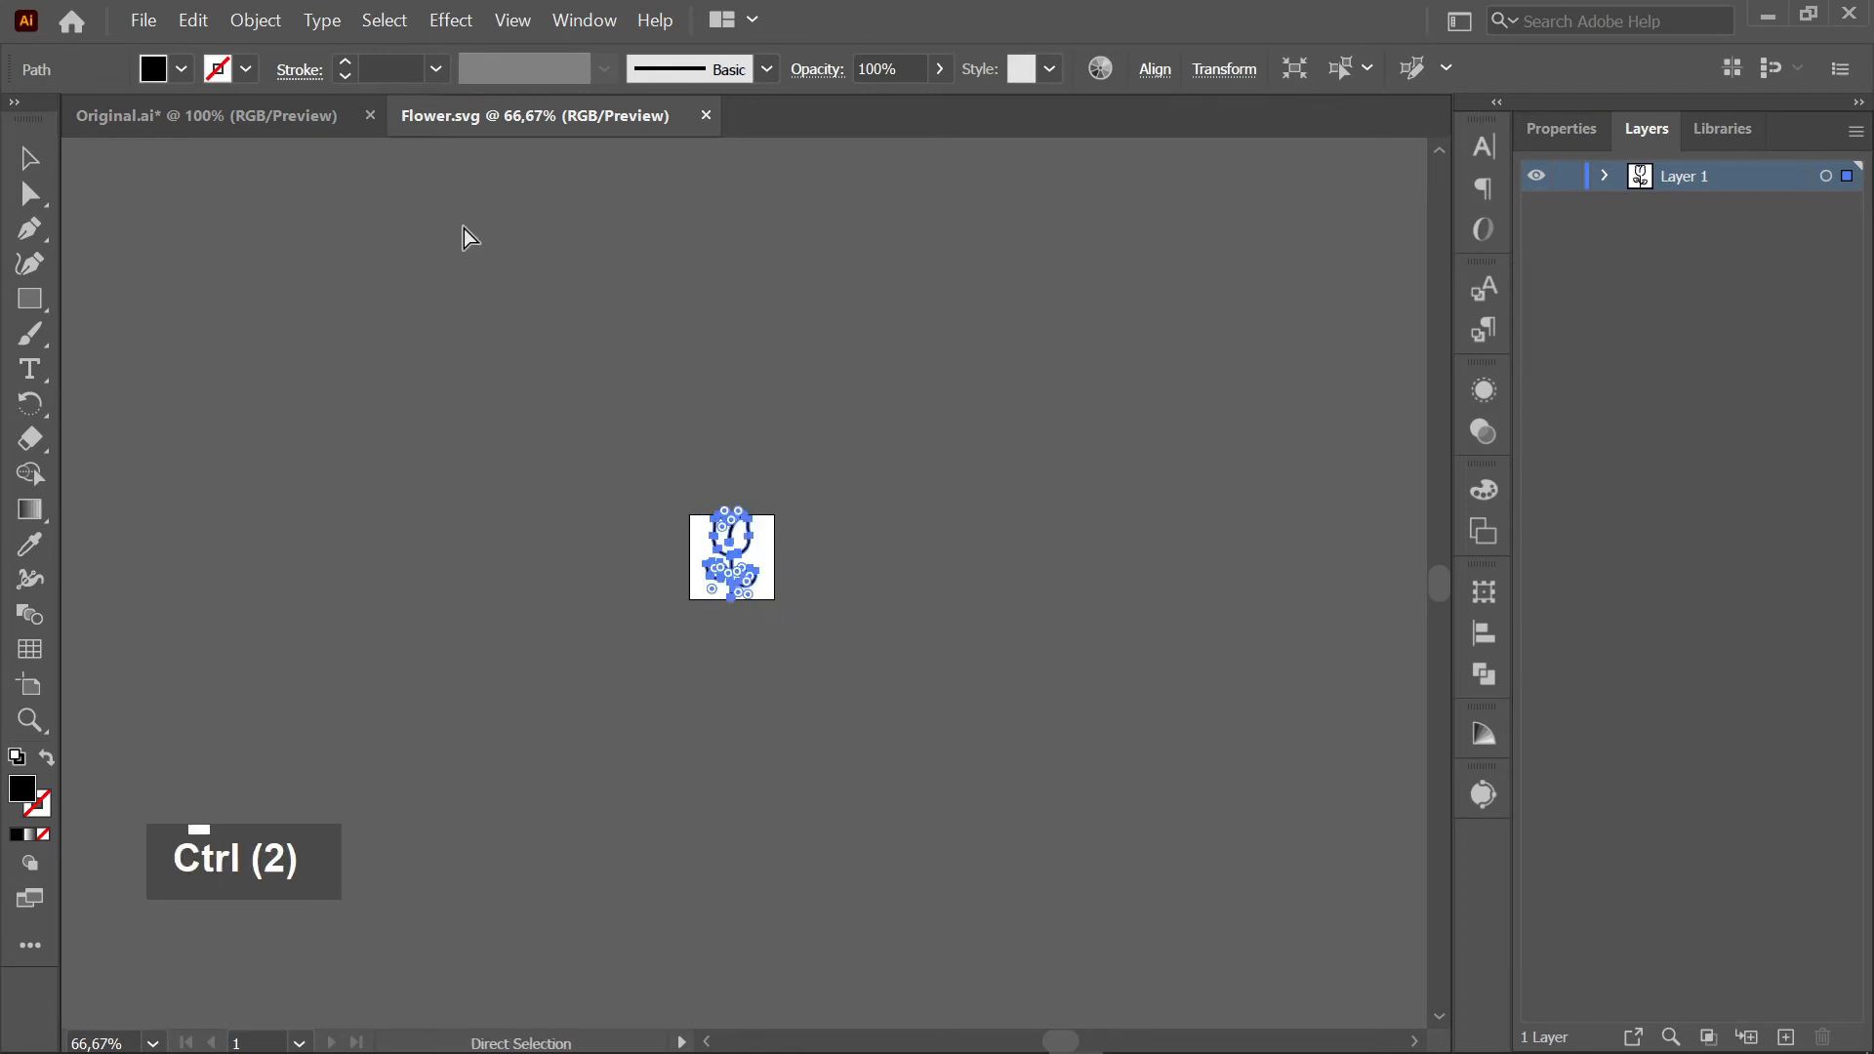
key(ctrl+x)
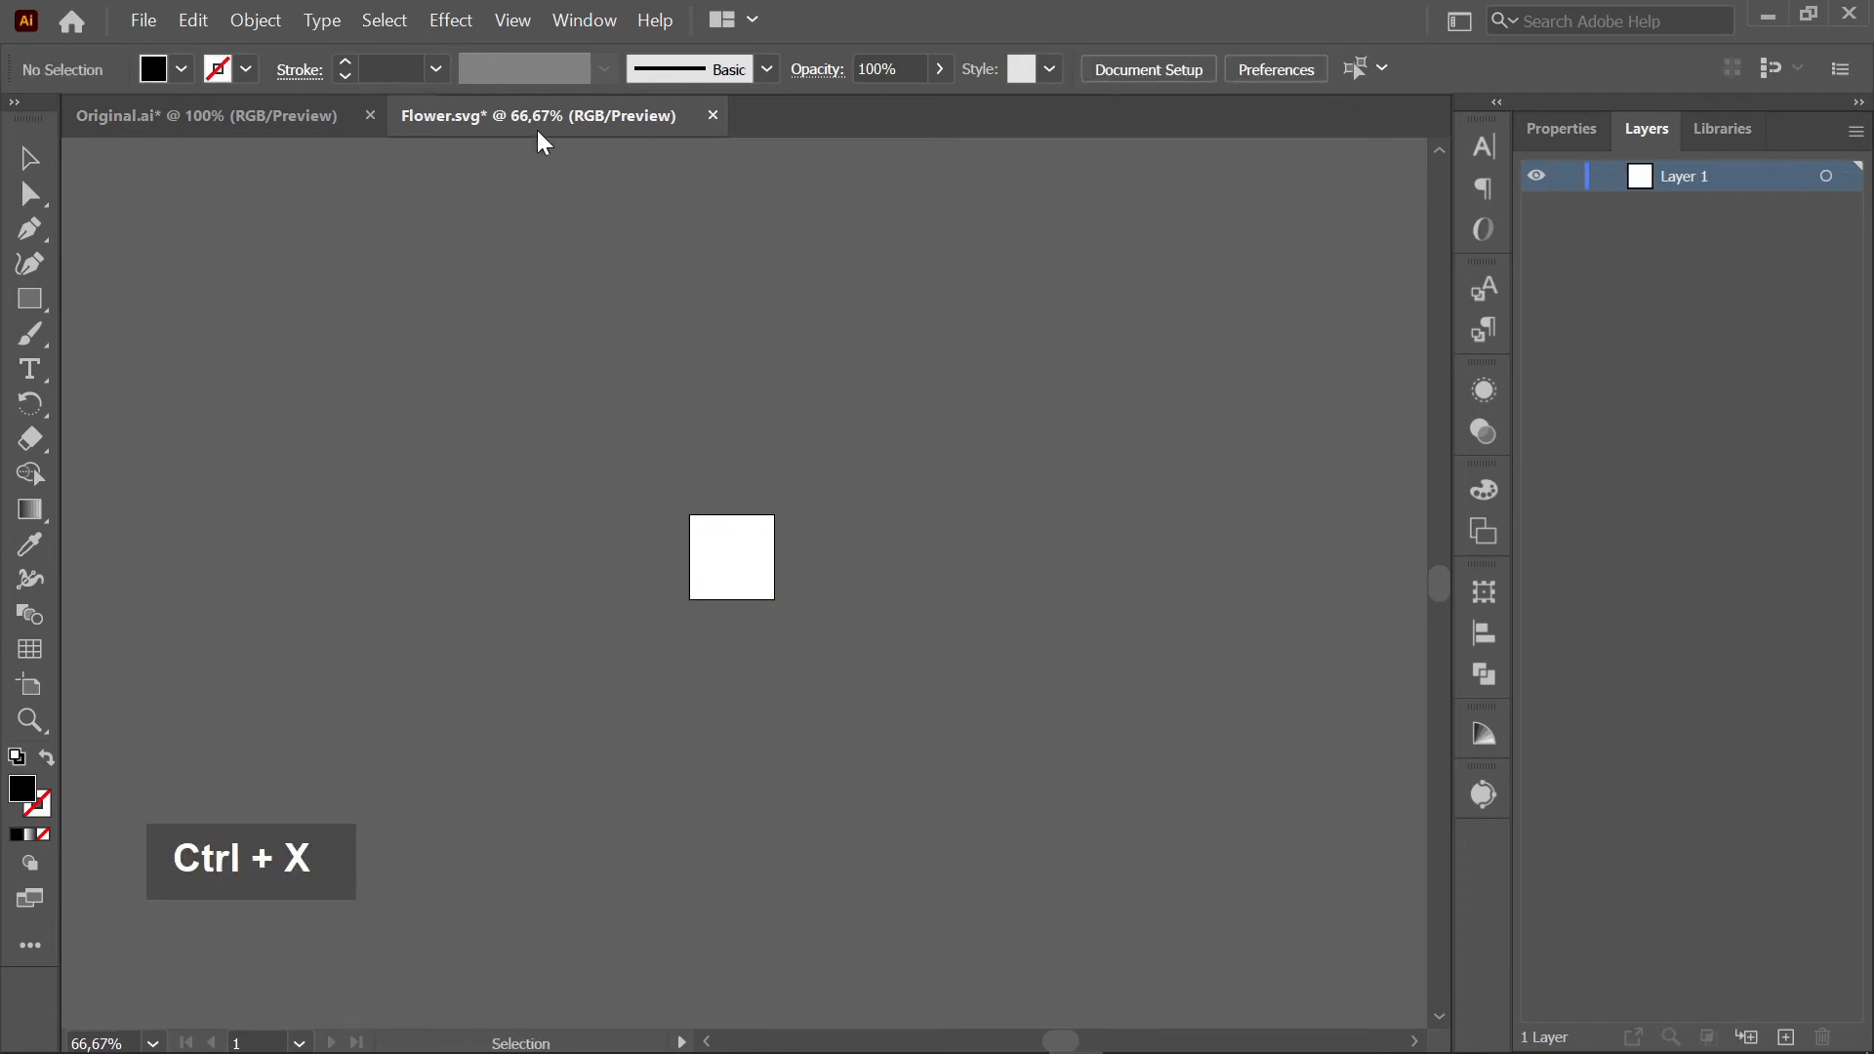
click(713, 116)
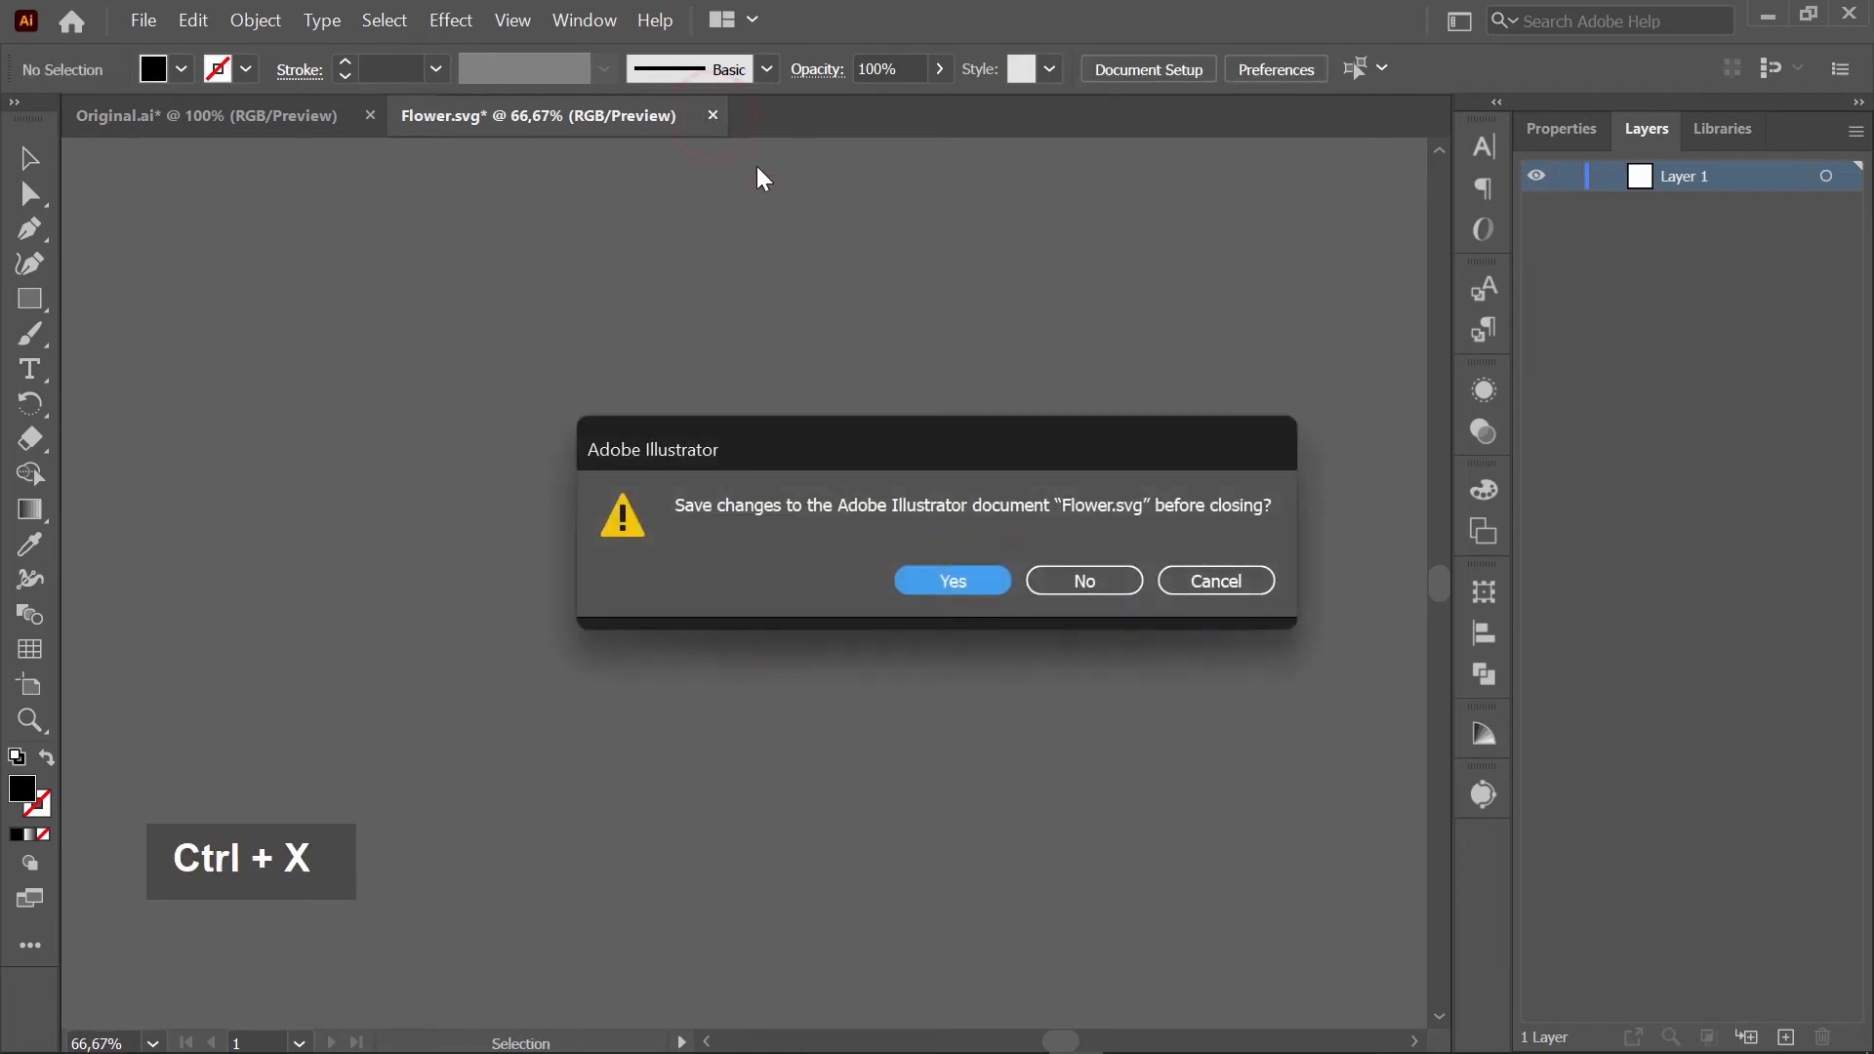
click(1054, 581)
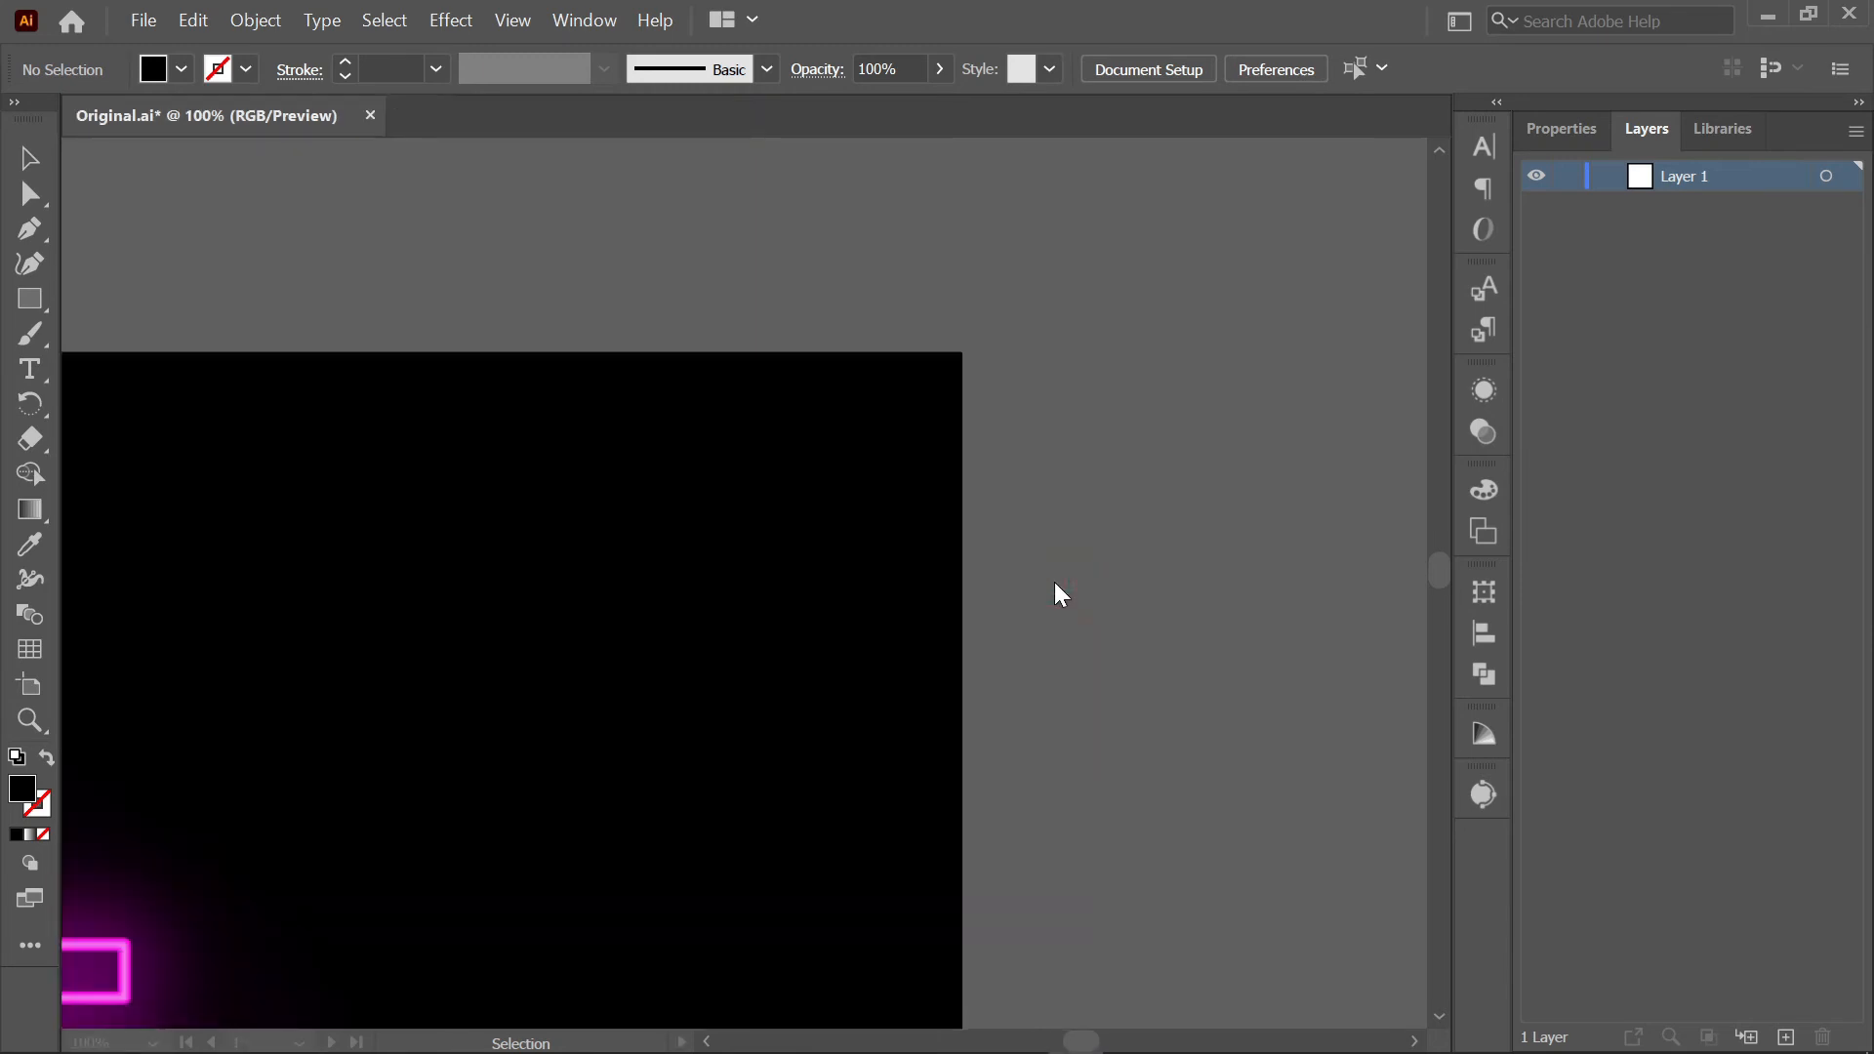
- Paste the flower into the ilustration layer just above the artboard's upper-right corner and set its fill to white, ffffff
key(ctrl+v)
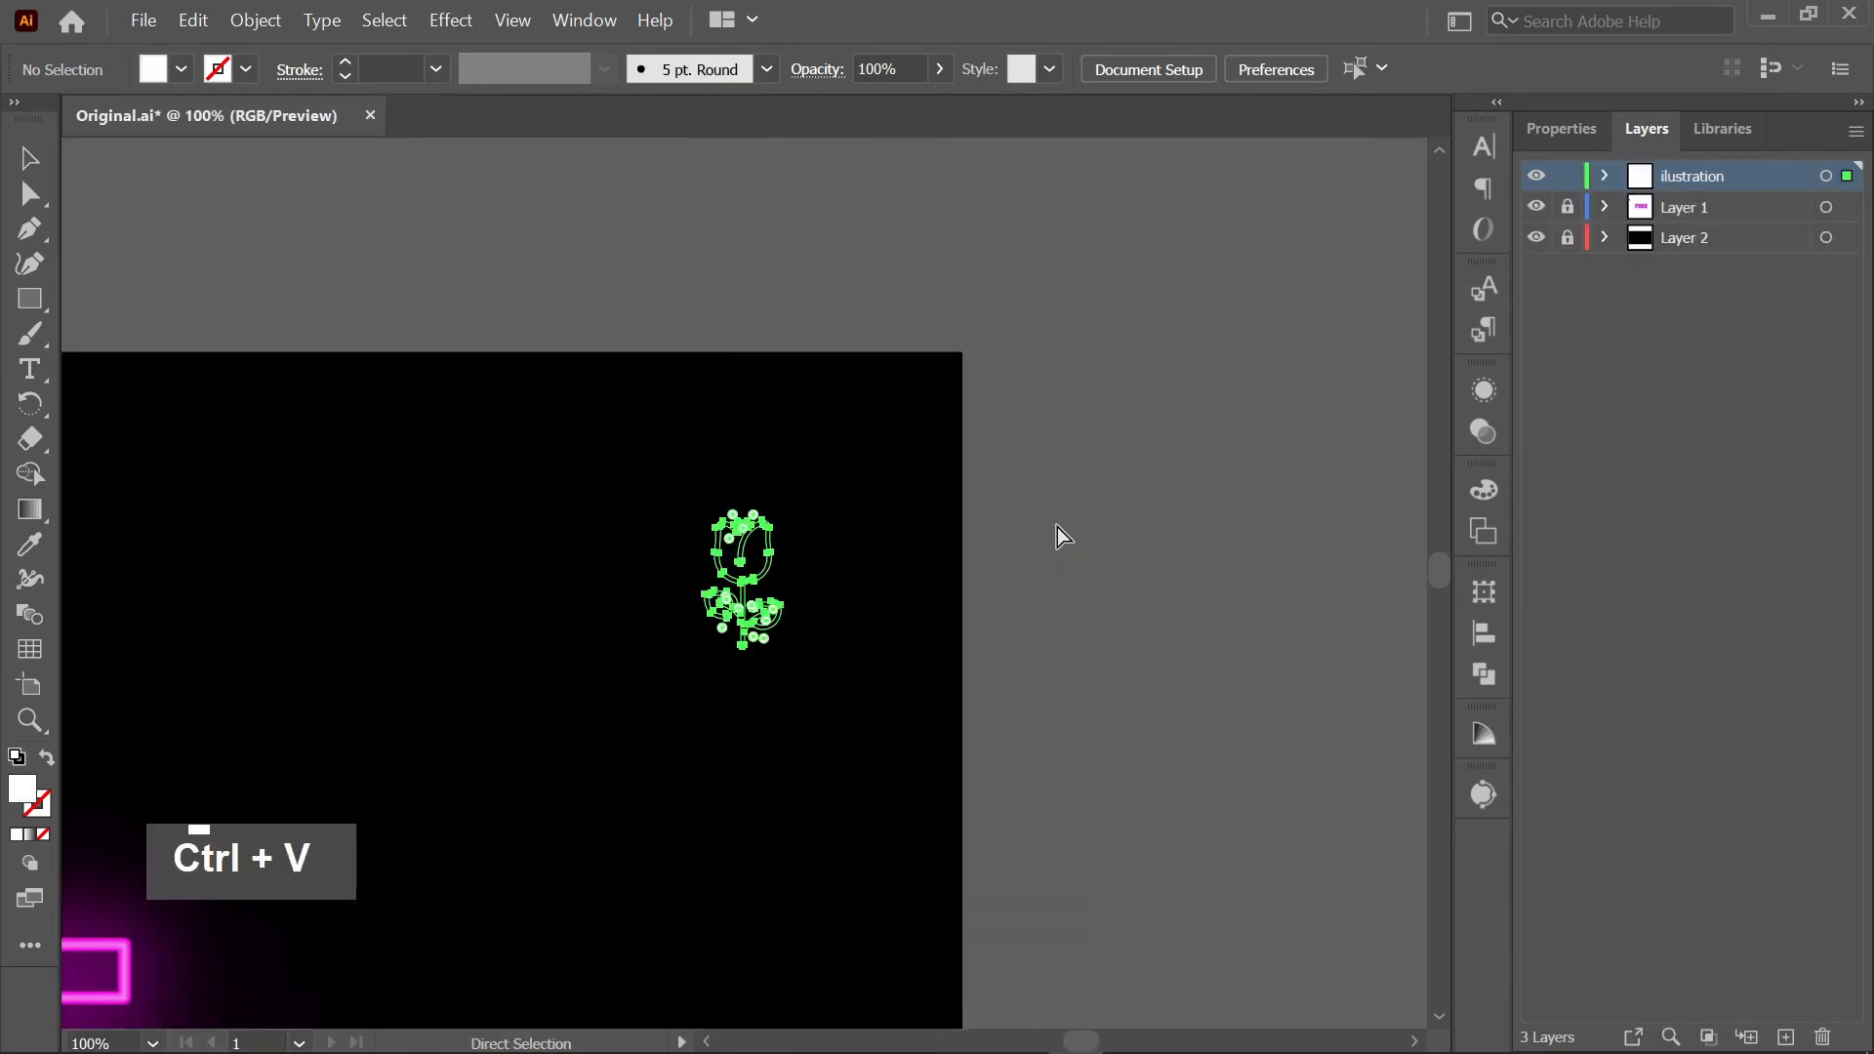
drag(777, 626, 907, 289)
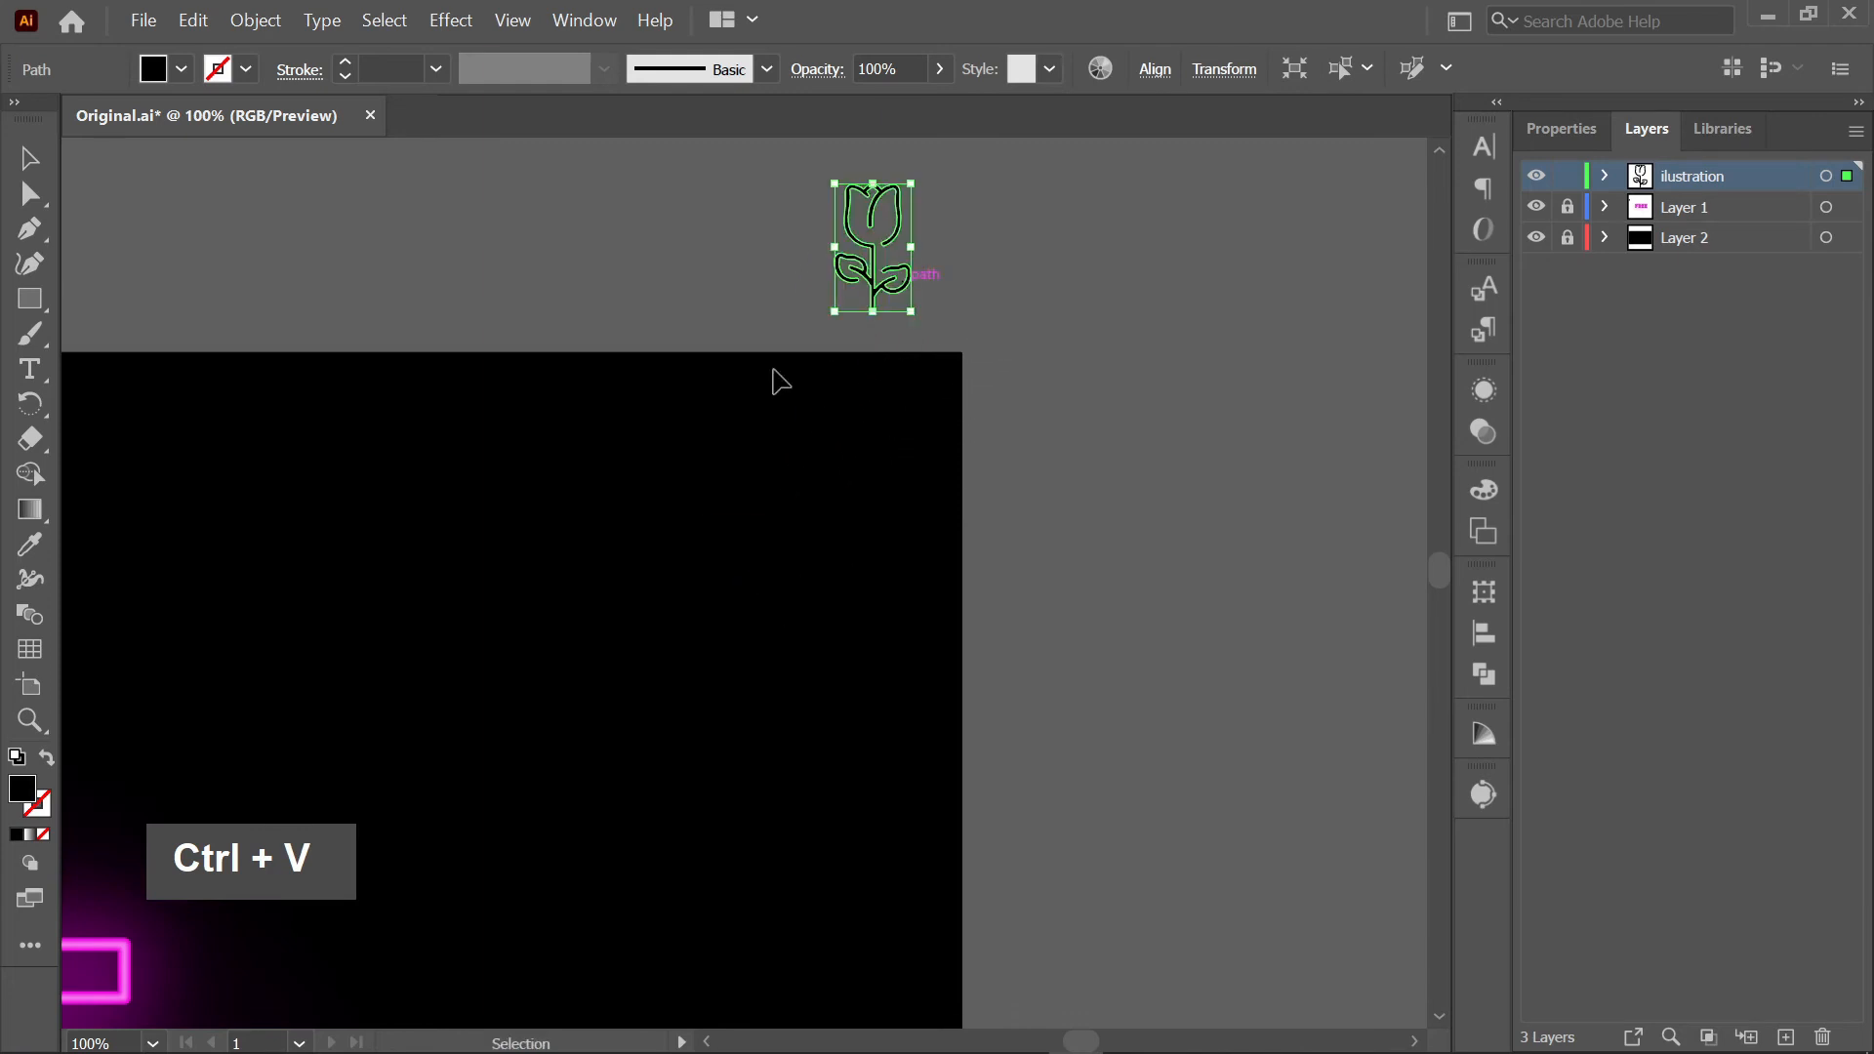
double_click(21, 788)
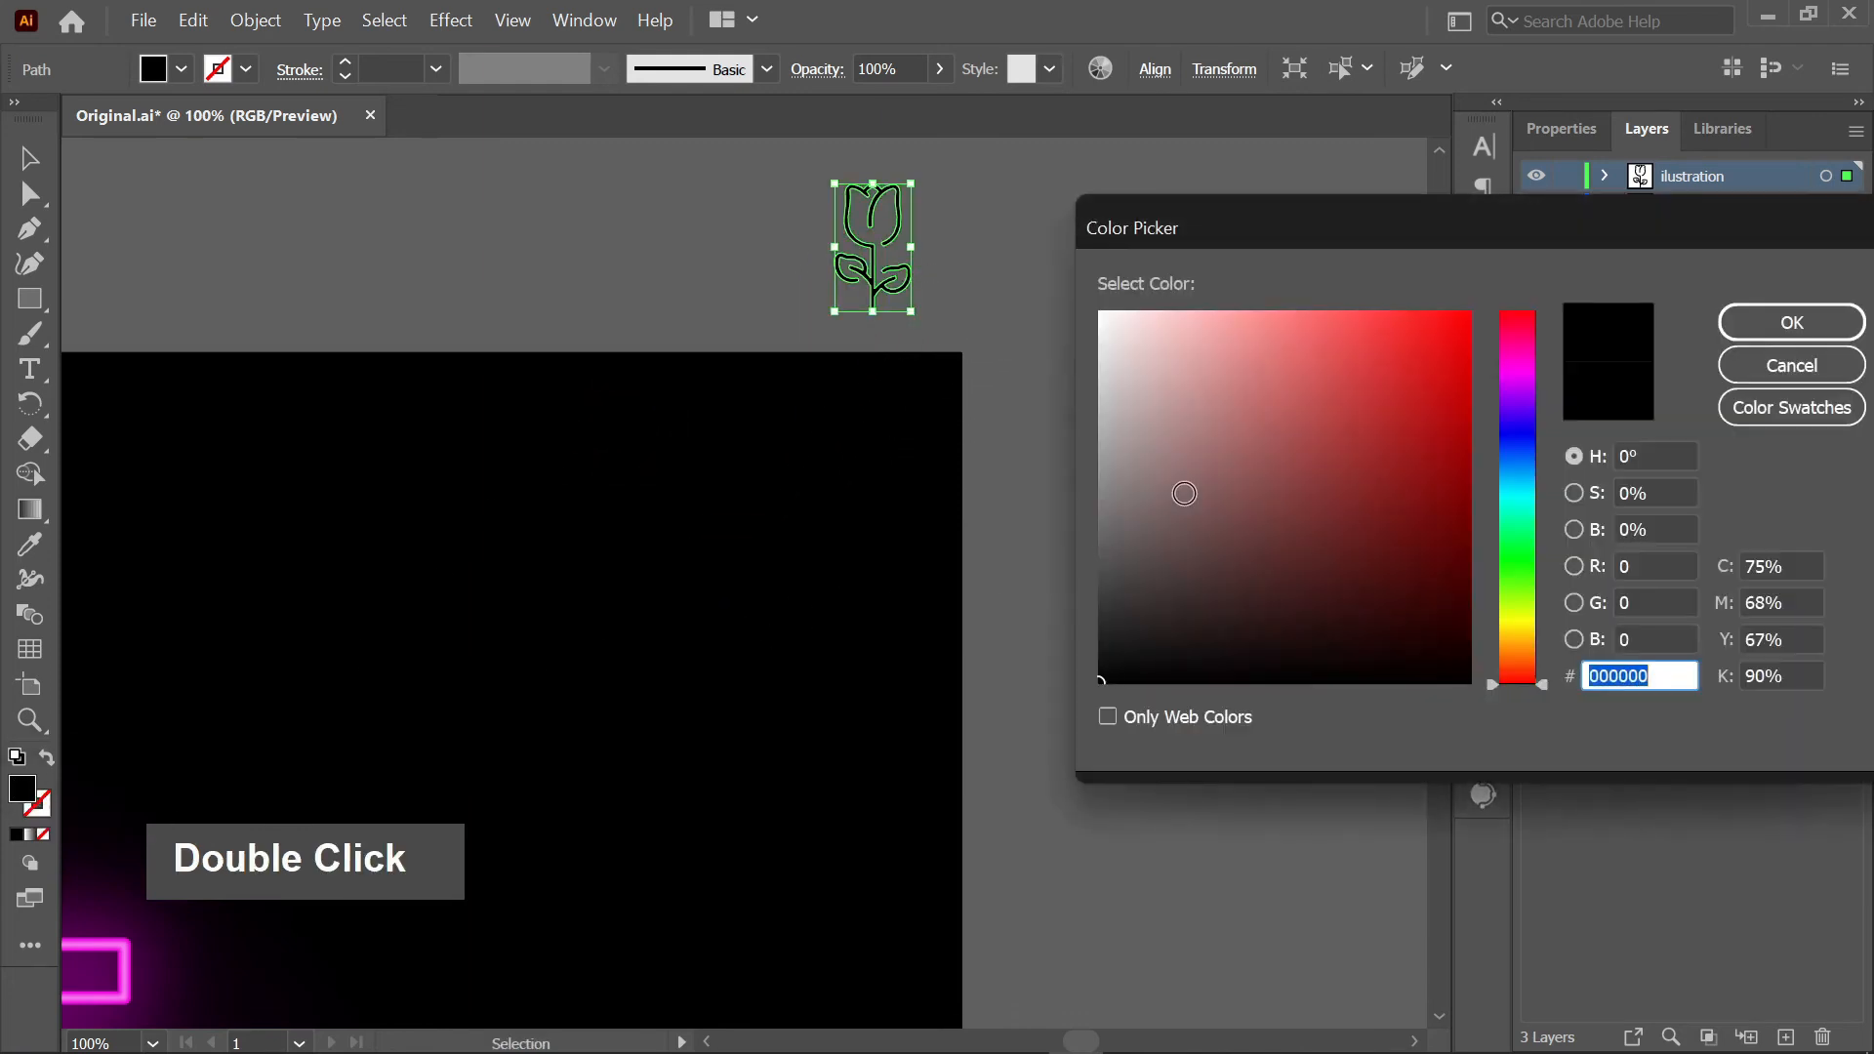
text(ffffff)
click(1821, 328)
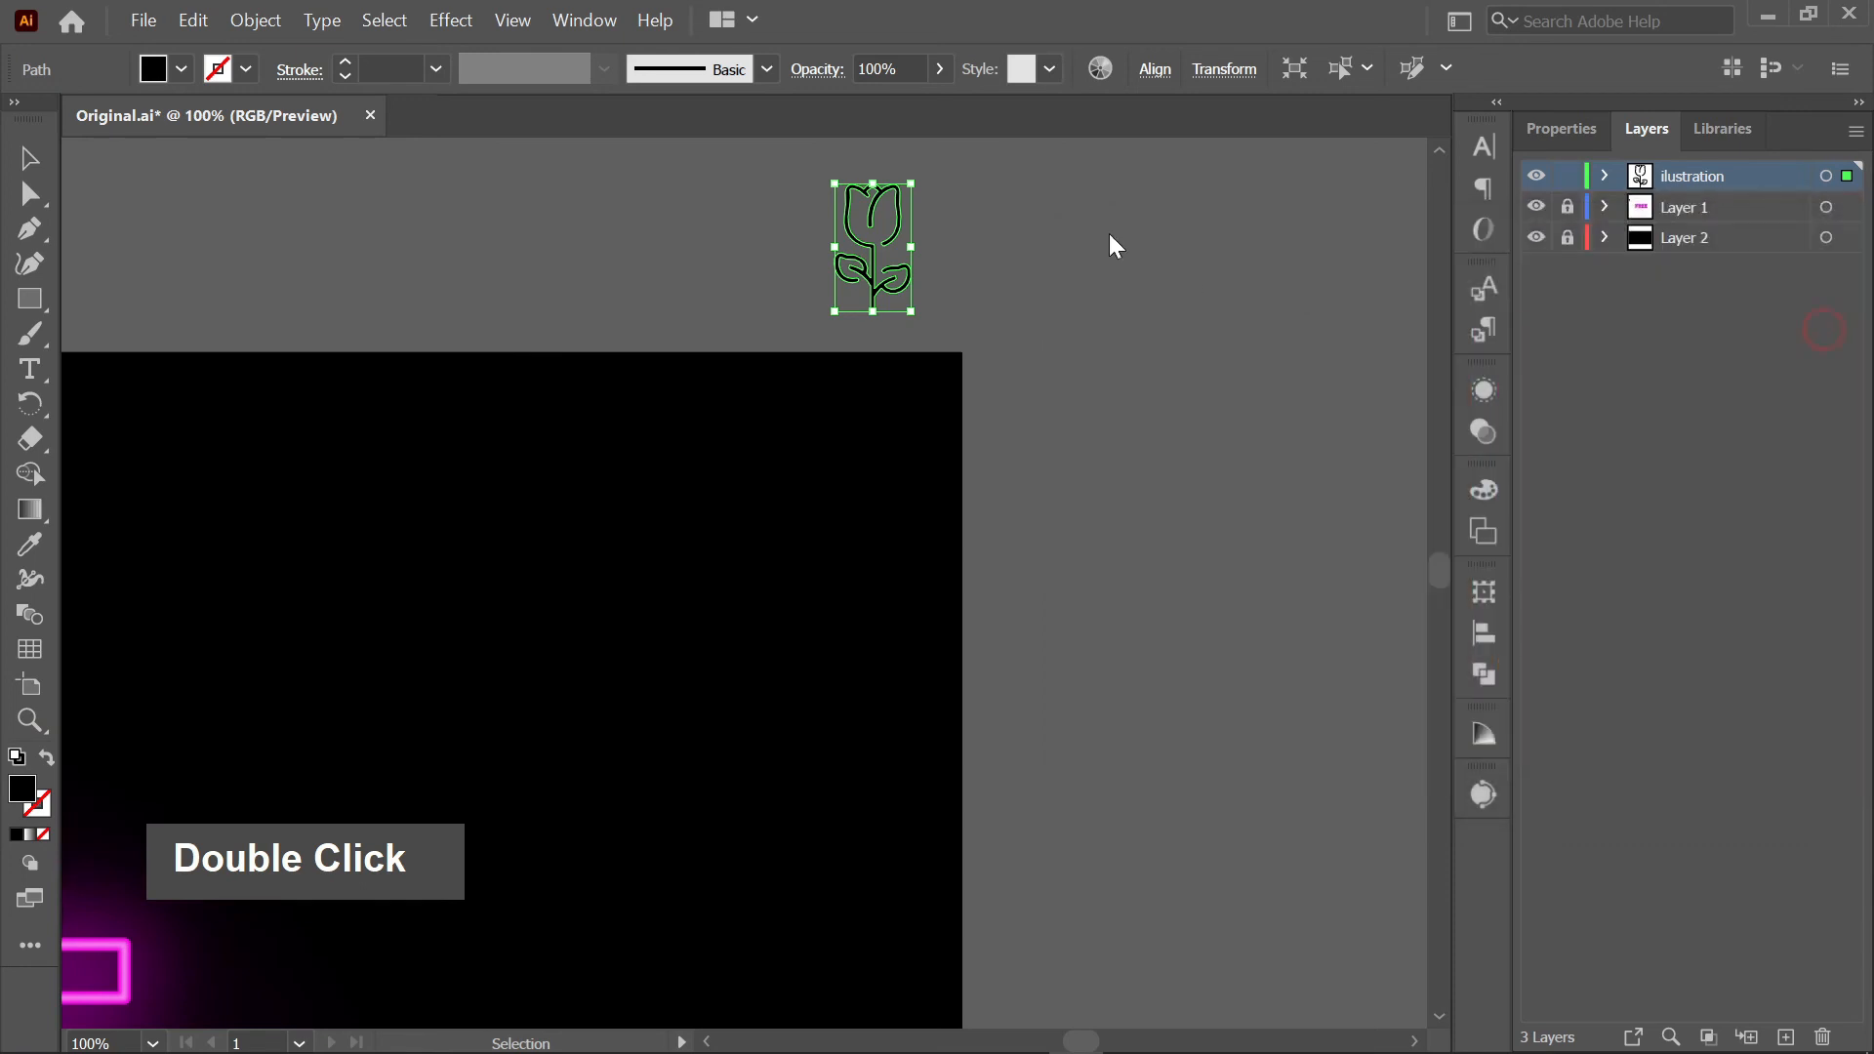
click(1039, 195)
click(1015, 221)
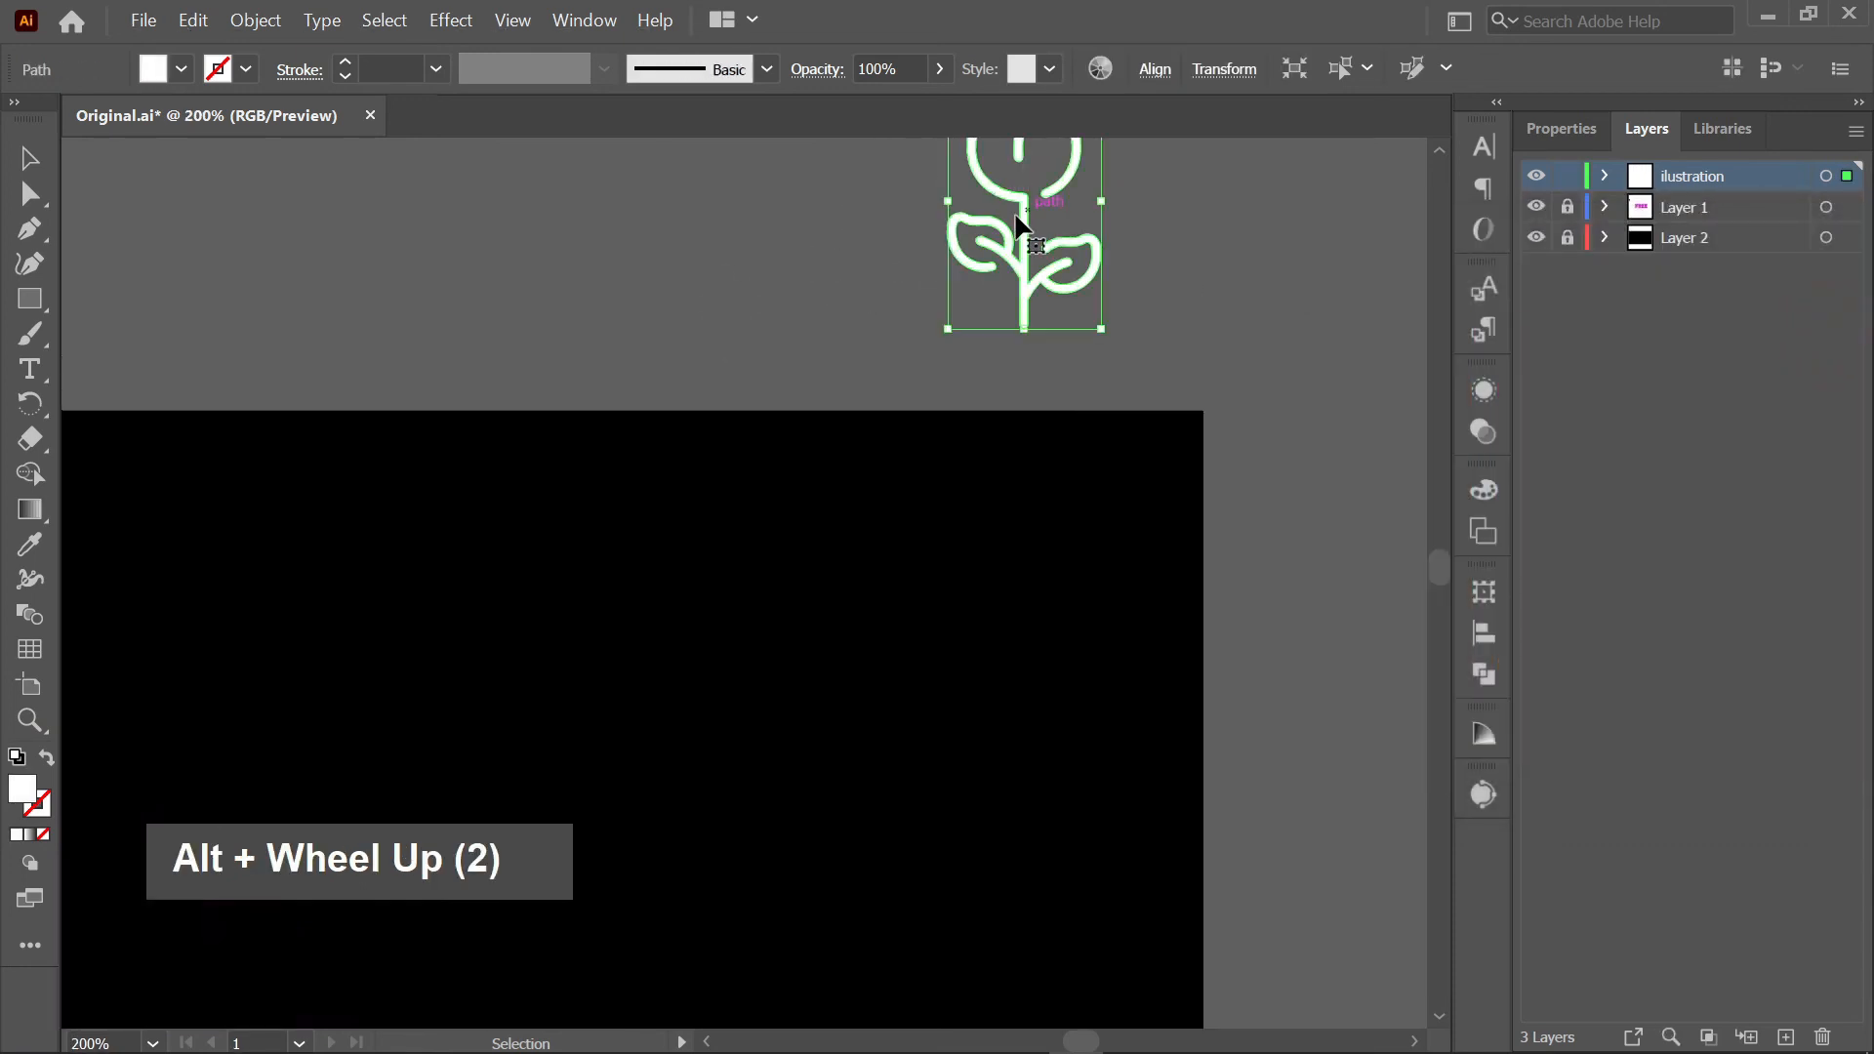
- Move the white flower down from above the canvas onto the black artboard
drag(905, 520, 1004, 377)
drag(1021, 287, 923, 568)
key(space)
alt+scroll(970, 347, up, 1)
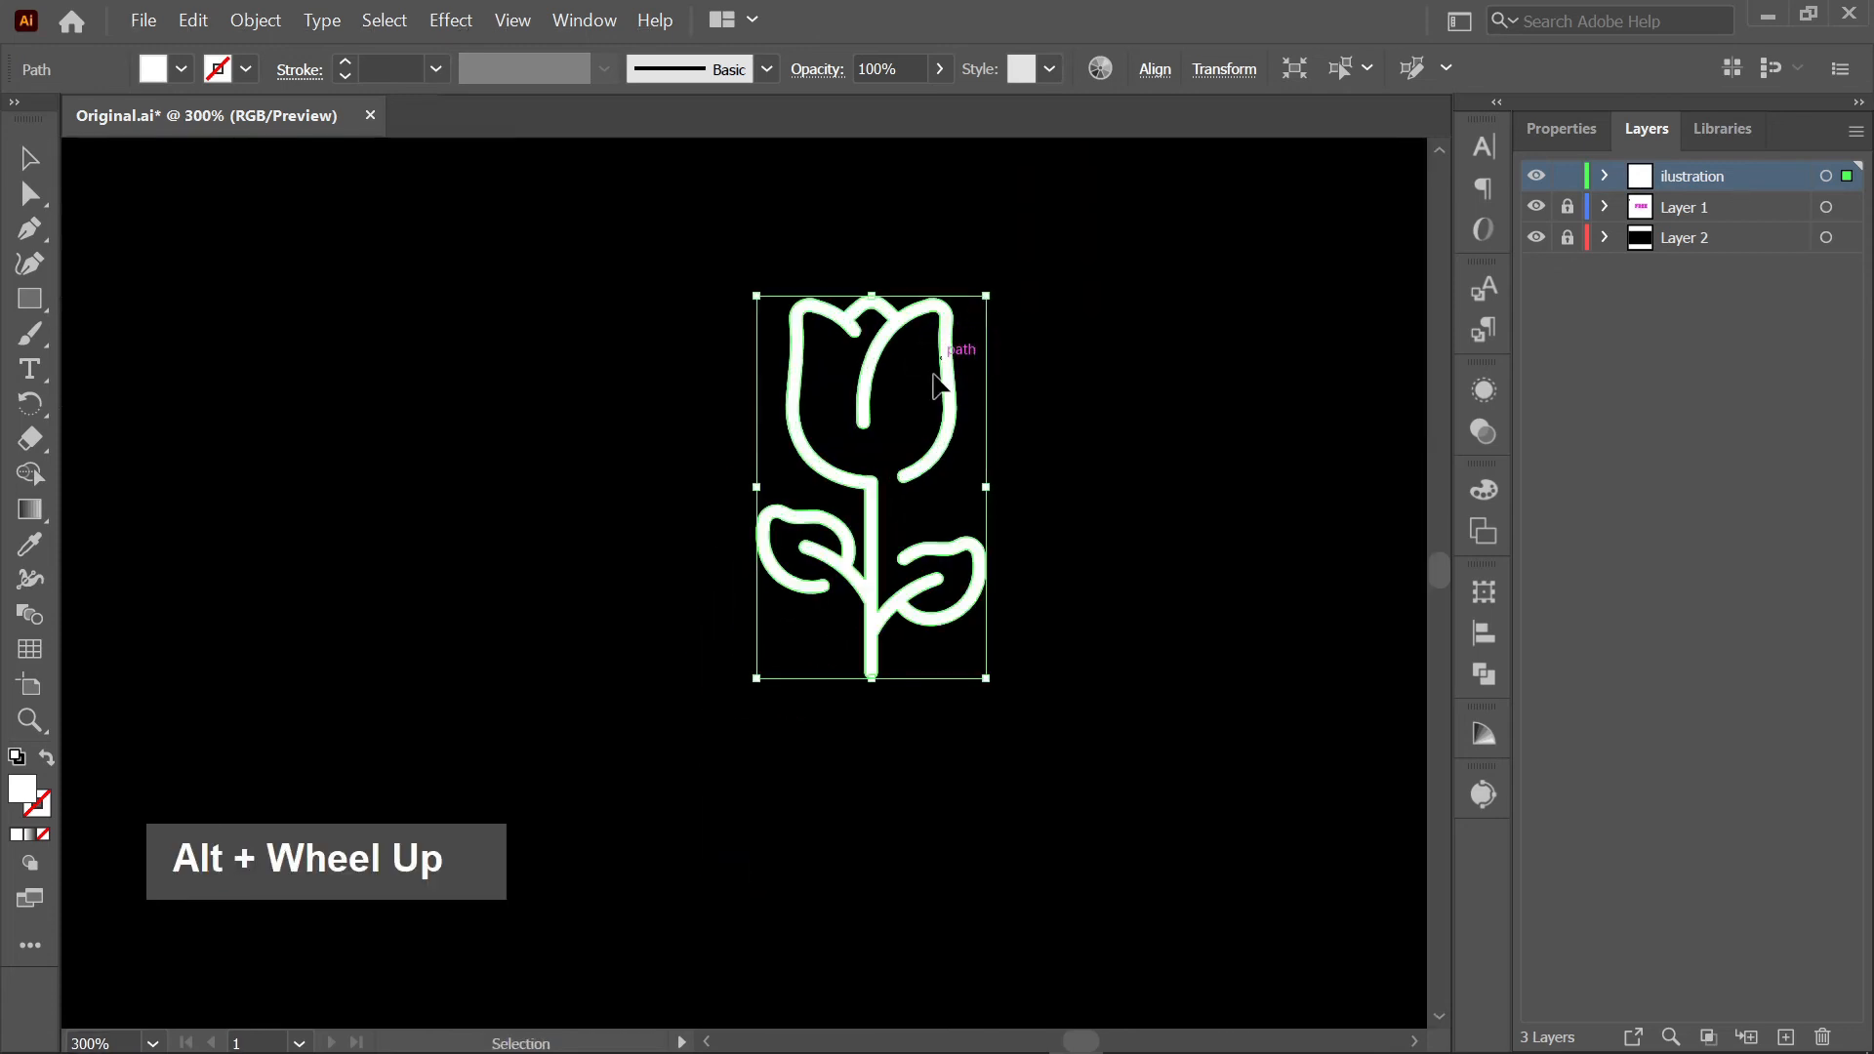
- Use the Scissors tool to cut both edges of the flower's stem just below the bloom
right_click(37, 338)
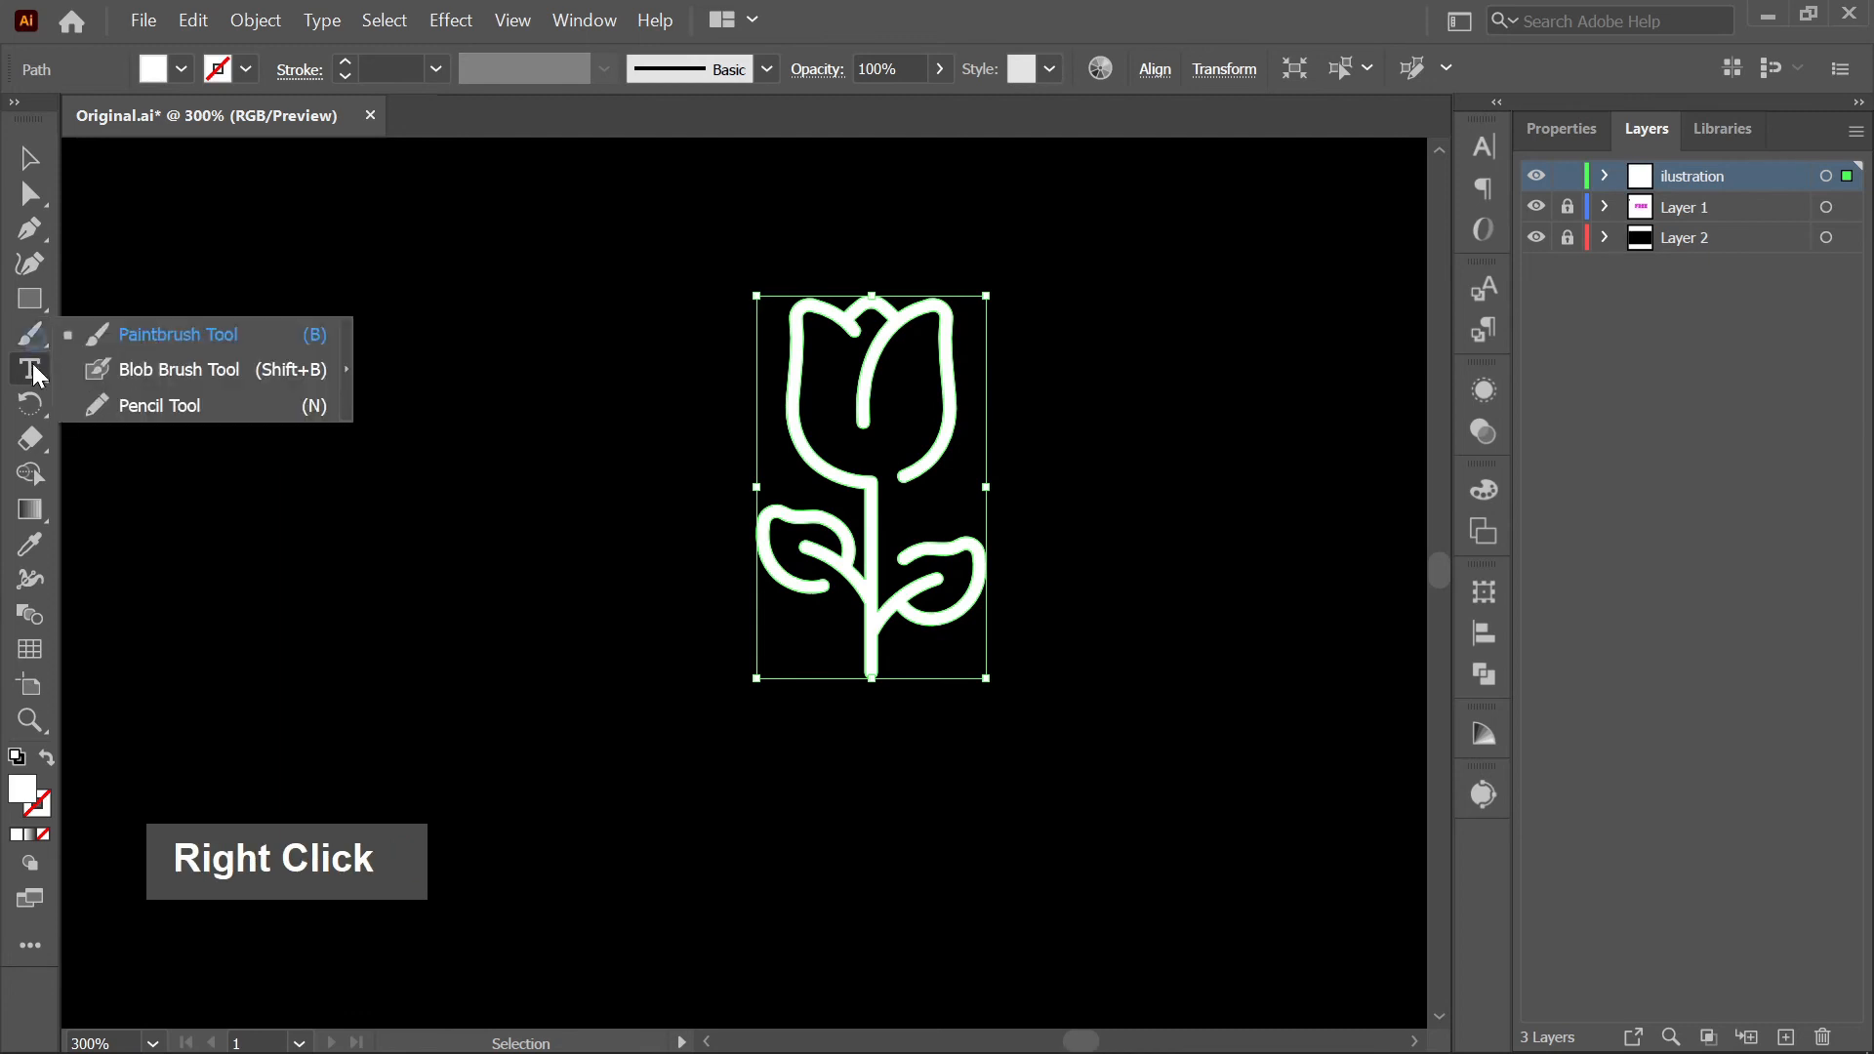
right_click(31, 371)
right_click(31, 442)
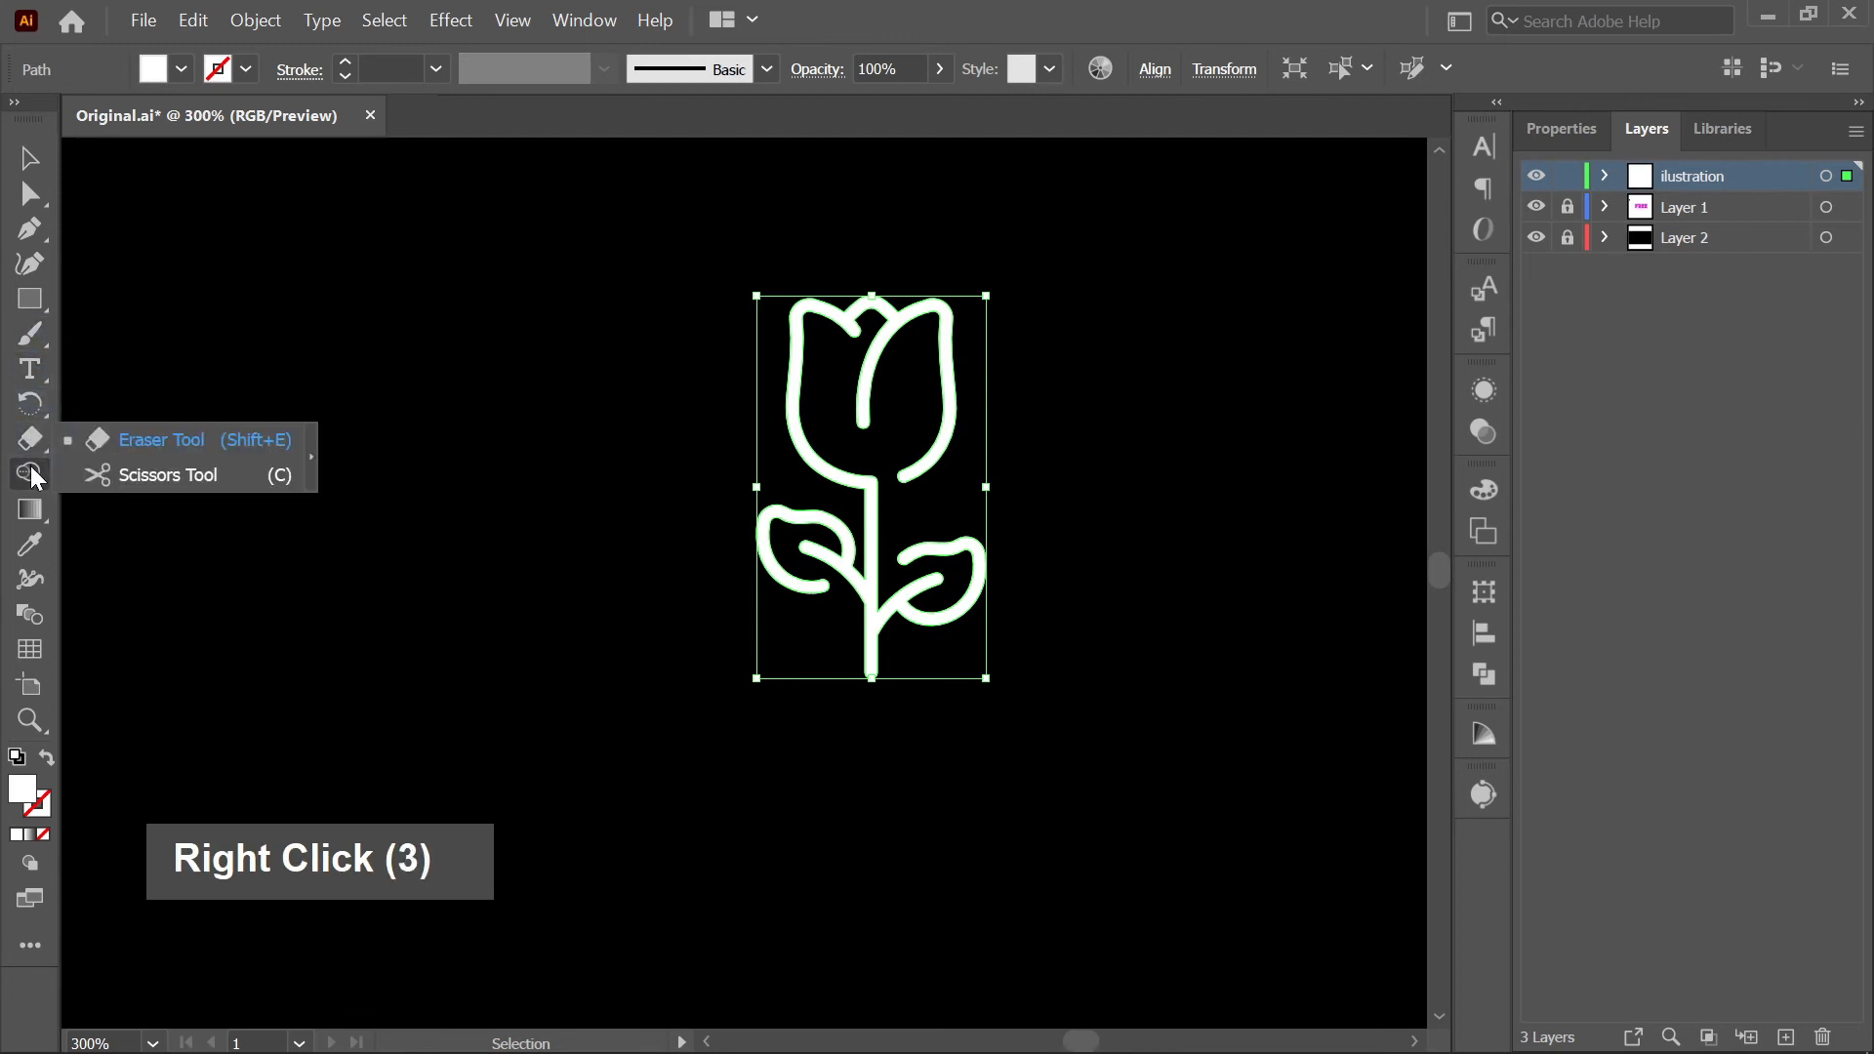
click(156, 476)
alt+scroll(825, 540, up, 4)
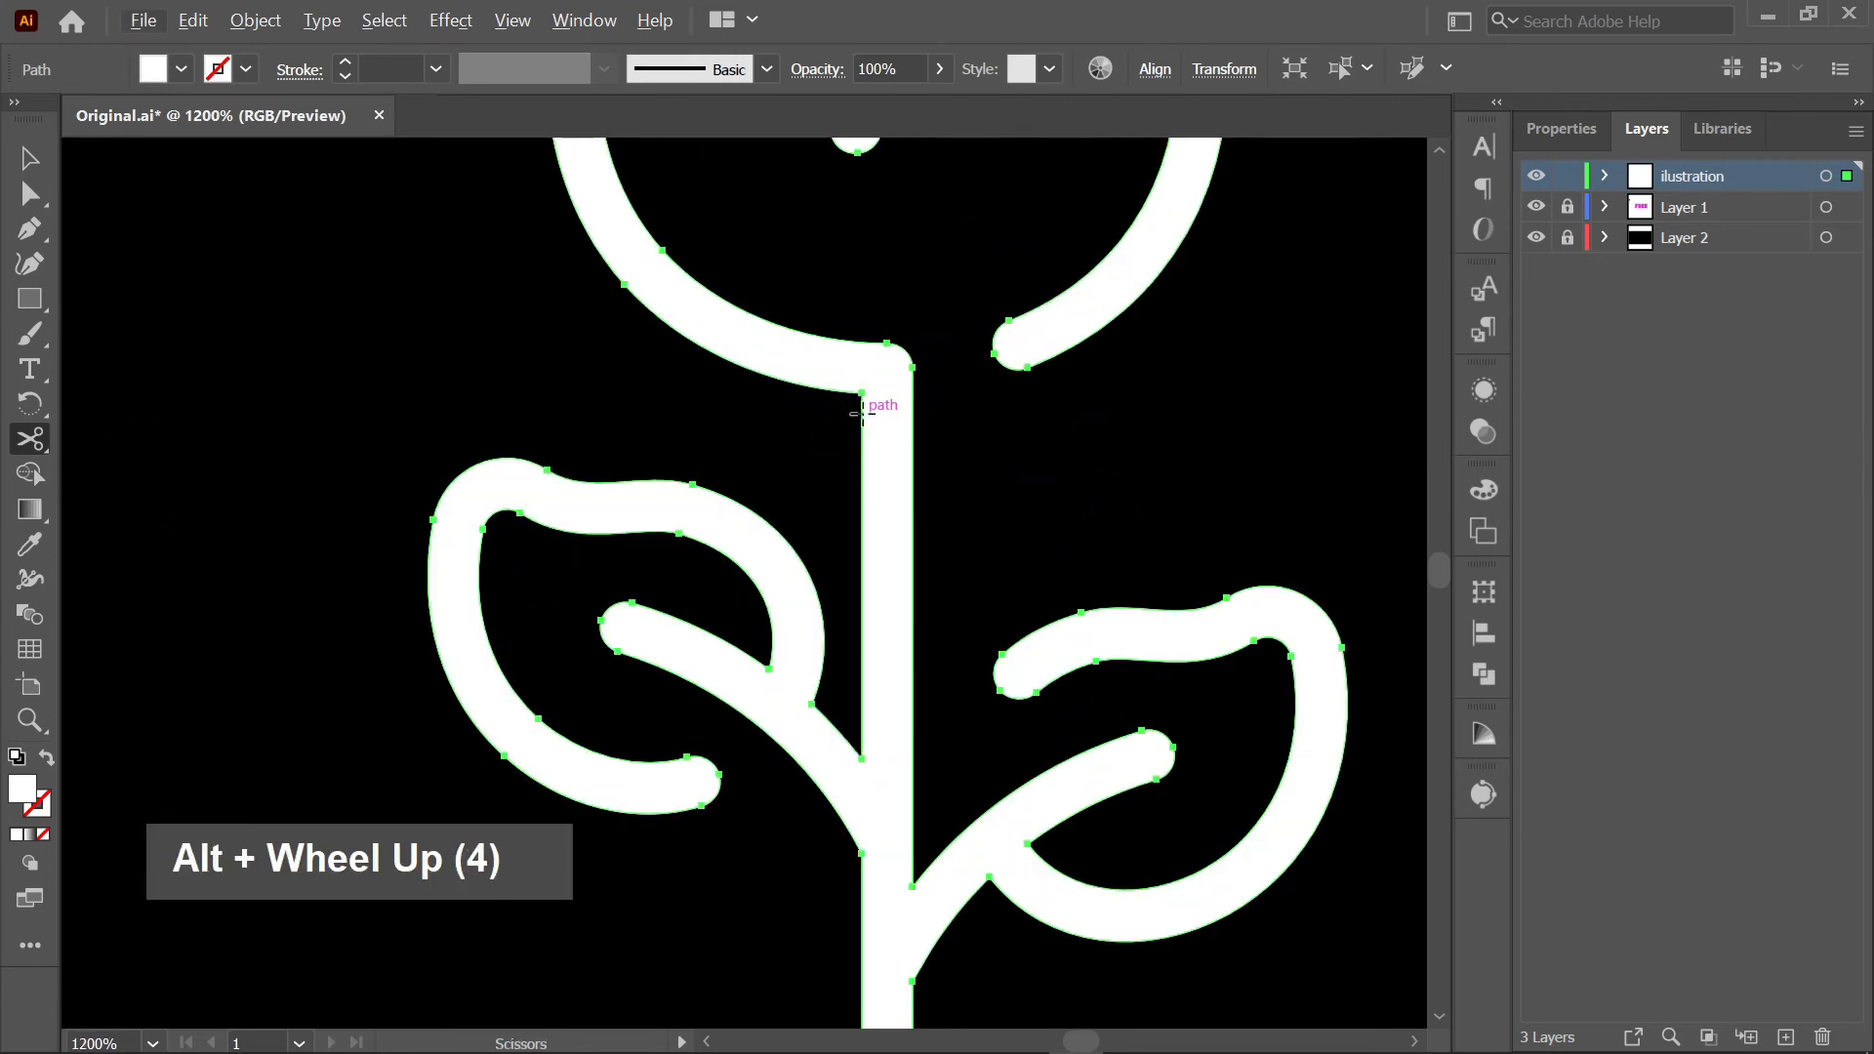
click(861, 414)
click(913, 412)
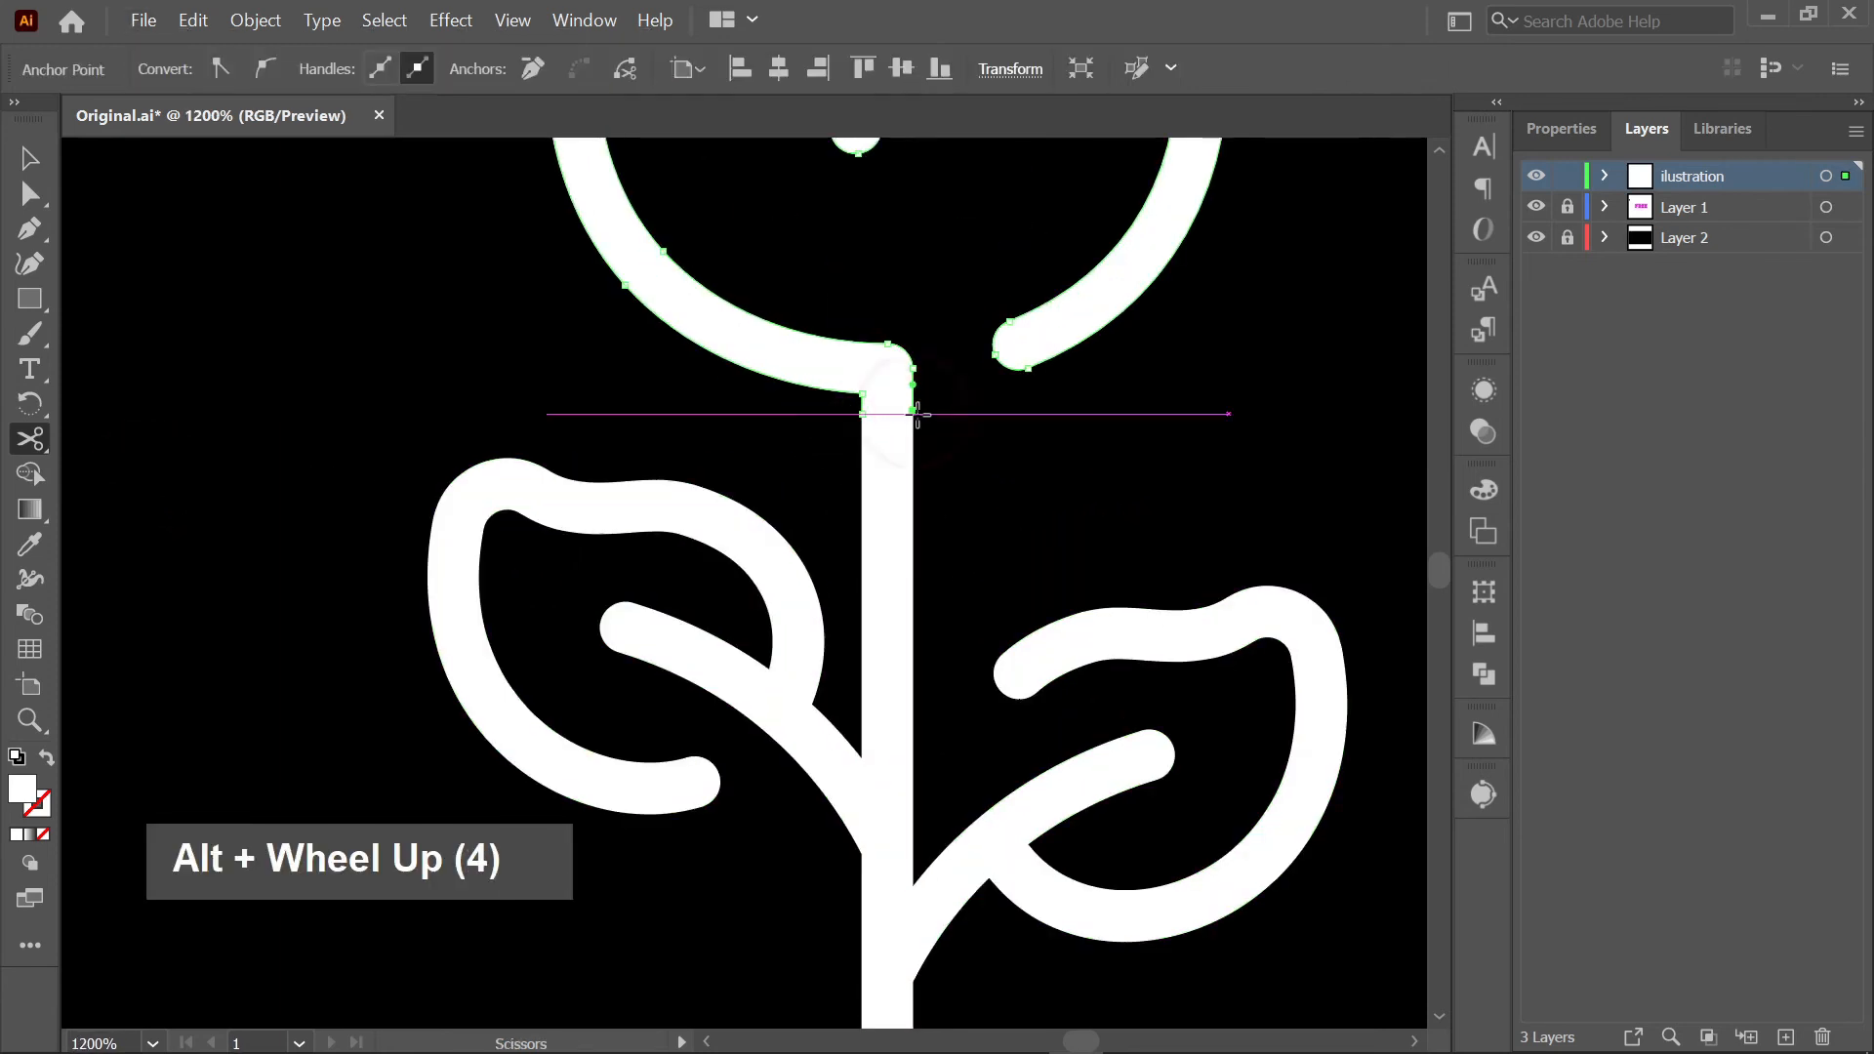
- Cut both edges of the stem again slightly below the first cut to separate a short section
alt+scroll(915, 414, up, 2)
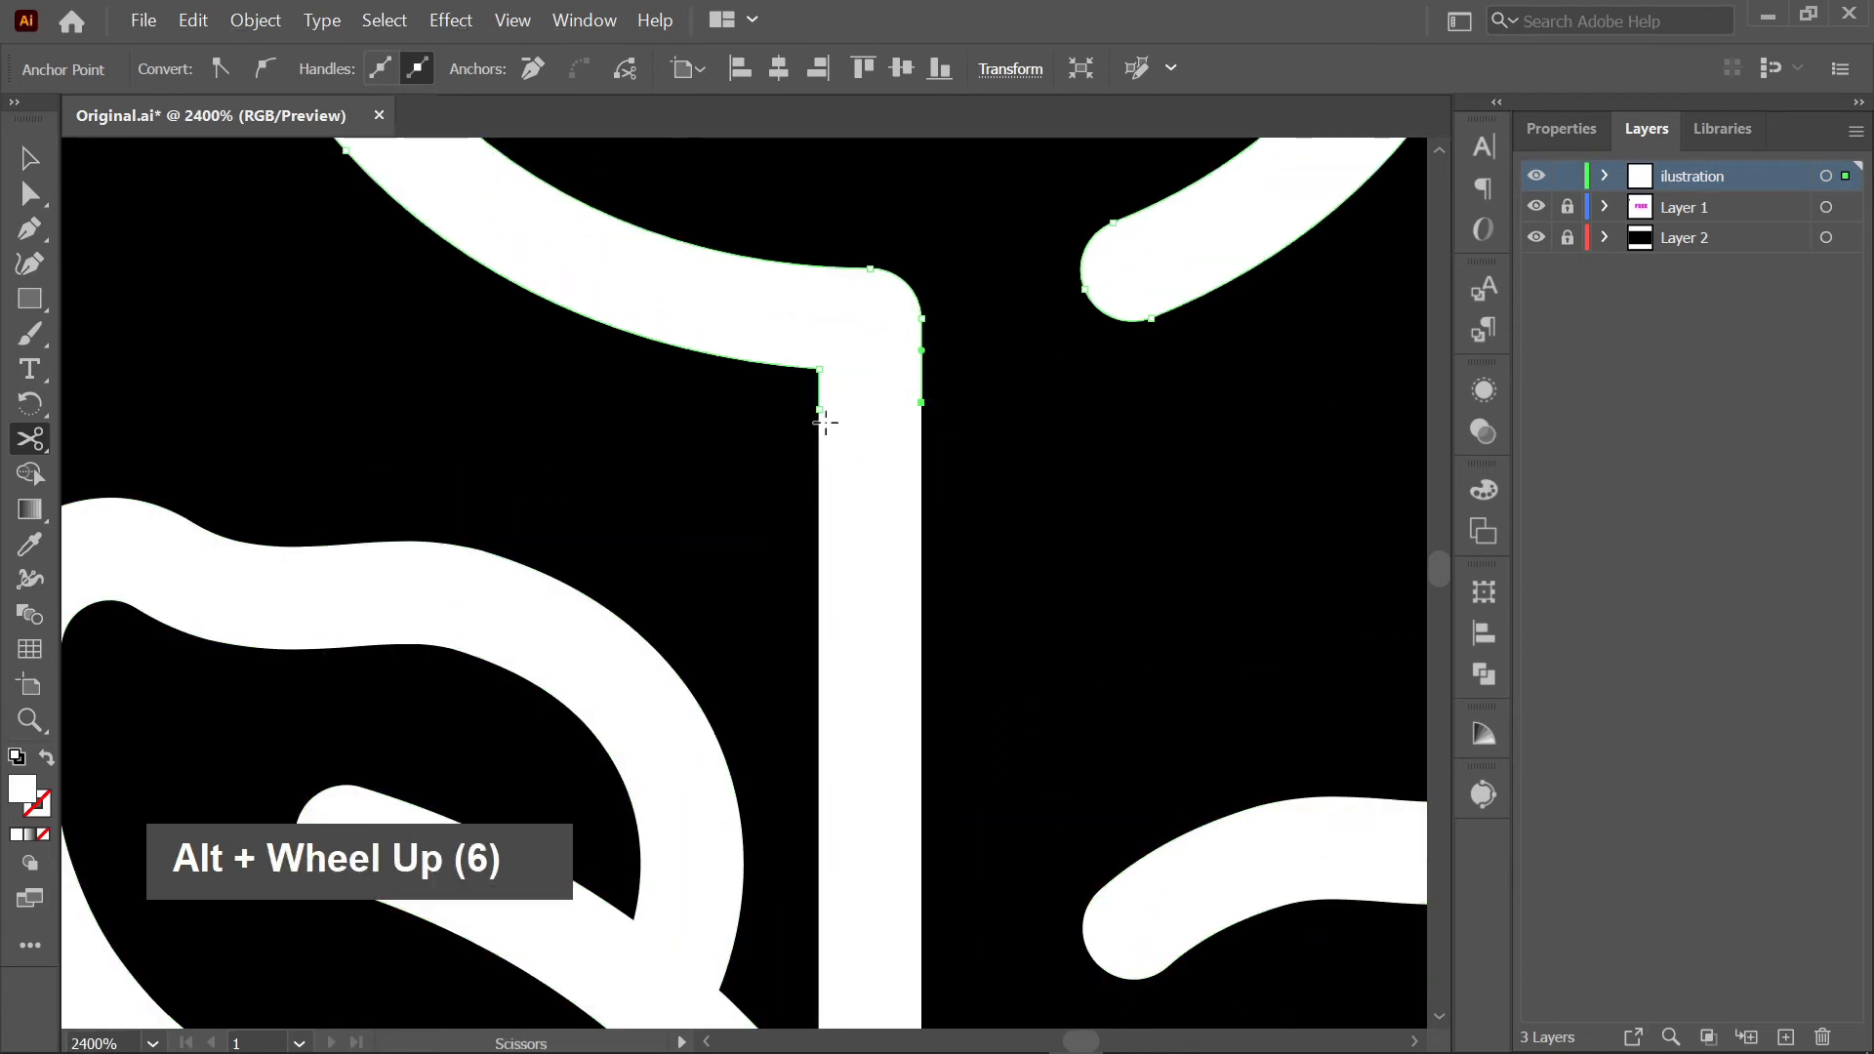
click(821, 407)
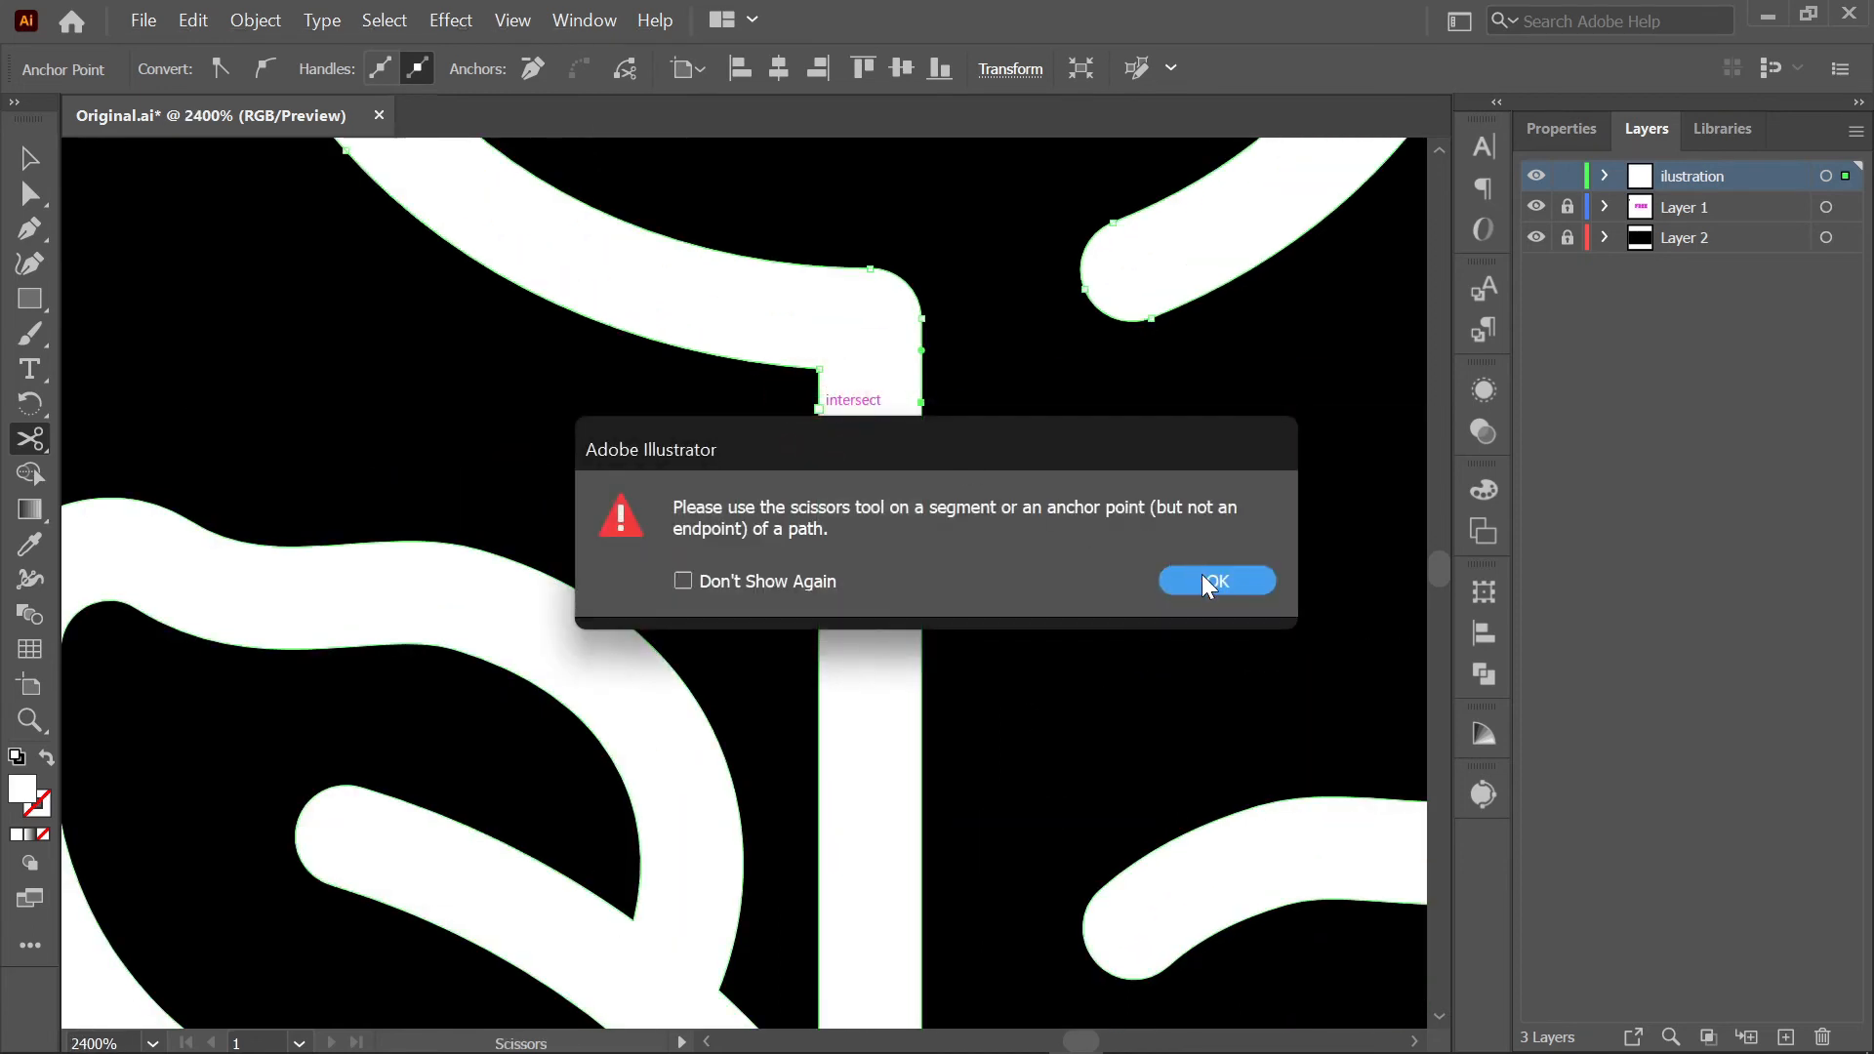
click(1210, 581)
click(922, 449)
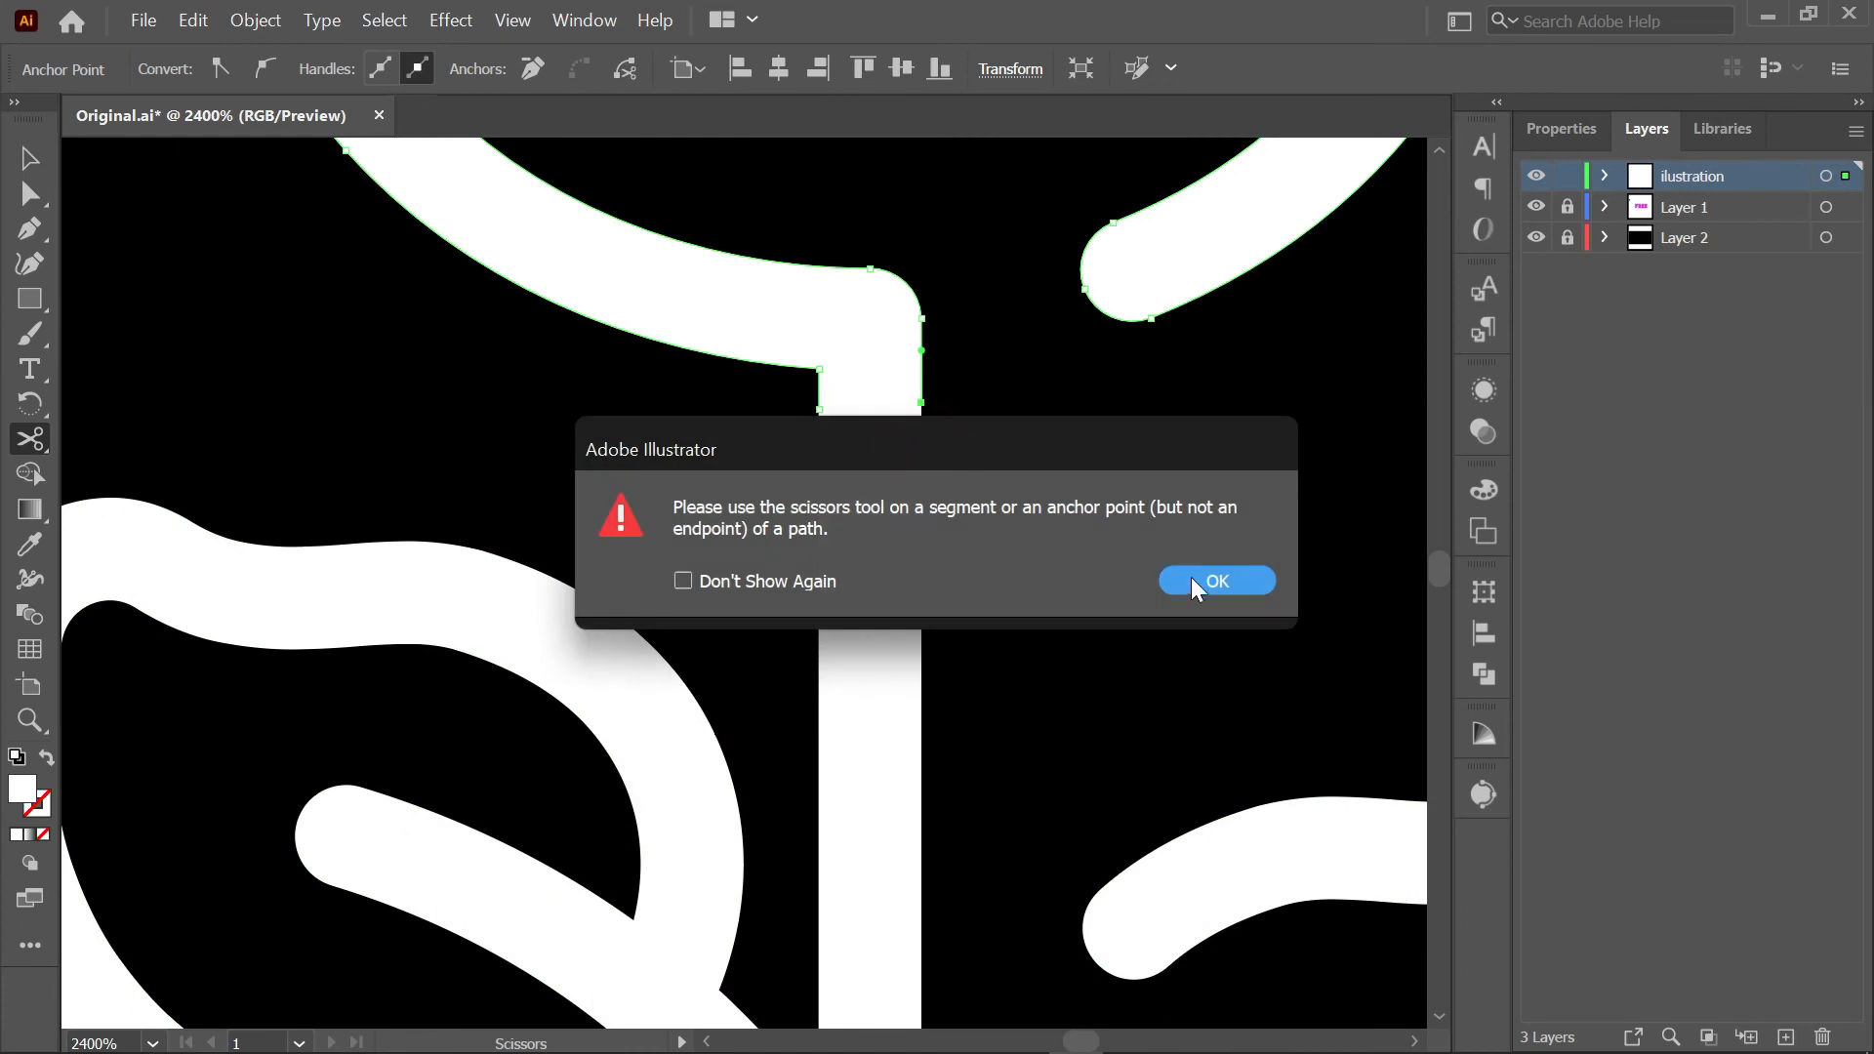
click(1210, 582)
click(922, 448)
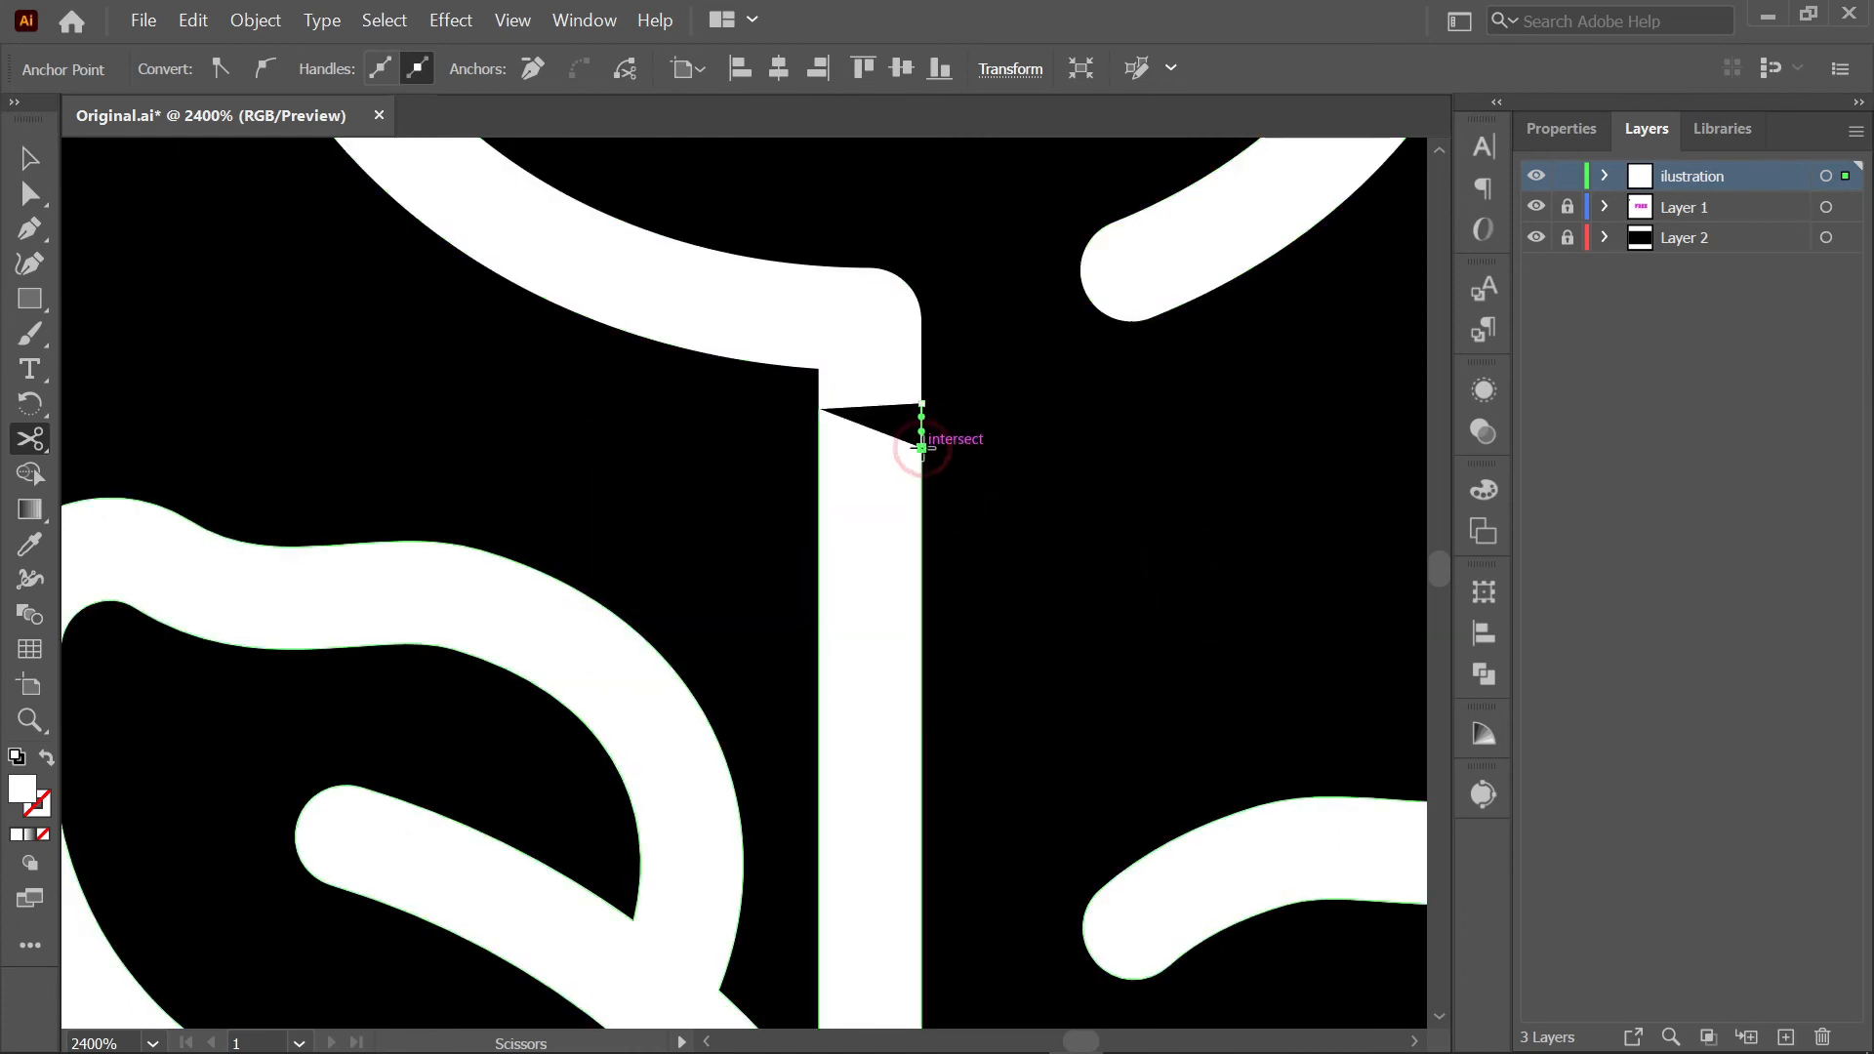
click(819, 448)
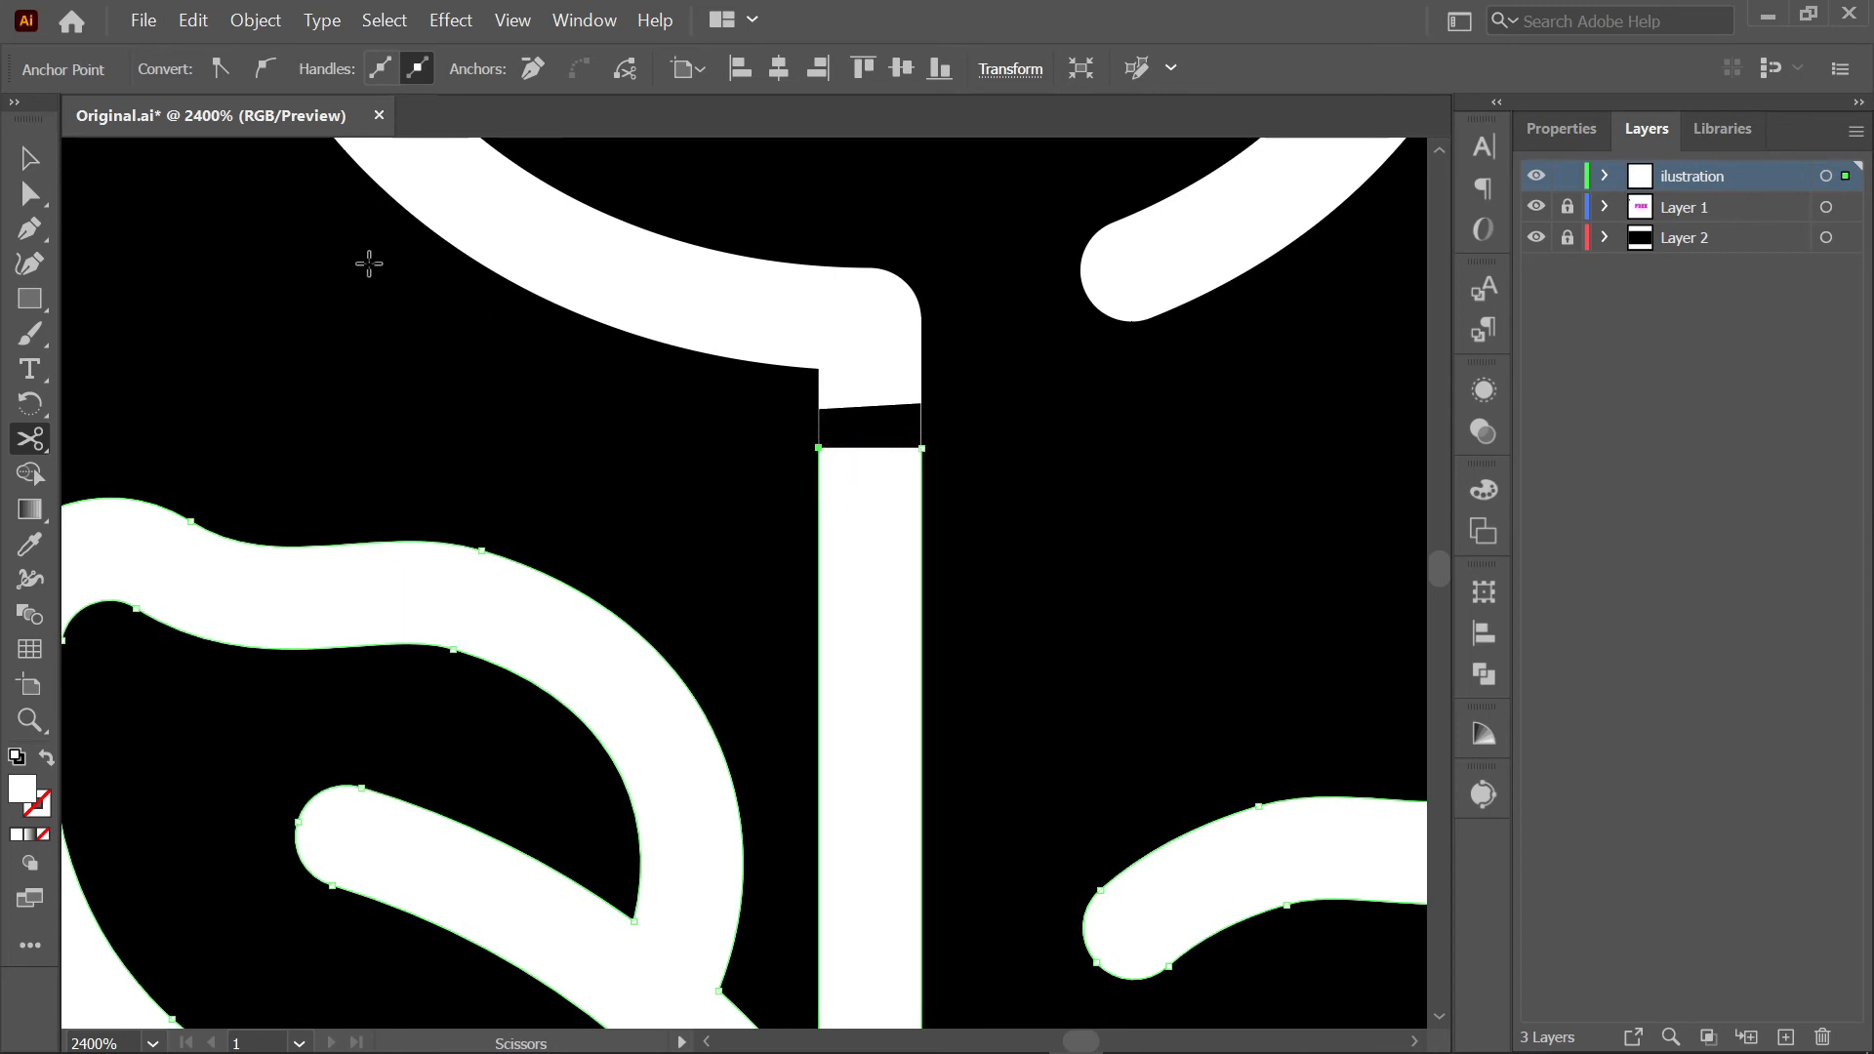
- Delete the two short leftover path segments between the cuts, leaving a gap between bloom and stem
click(30, 159)
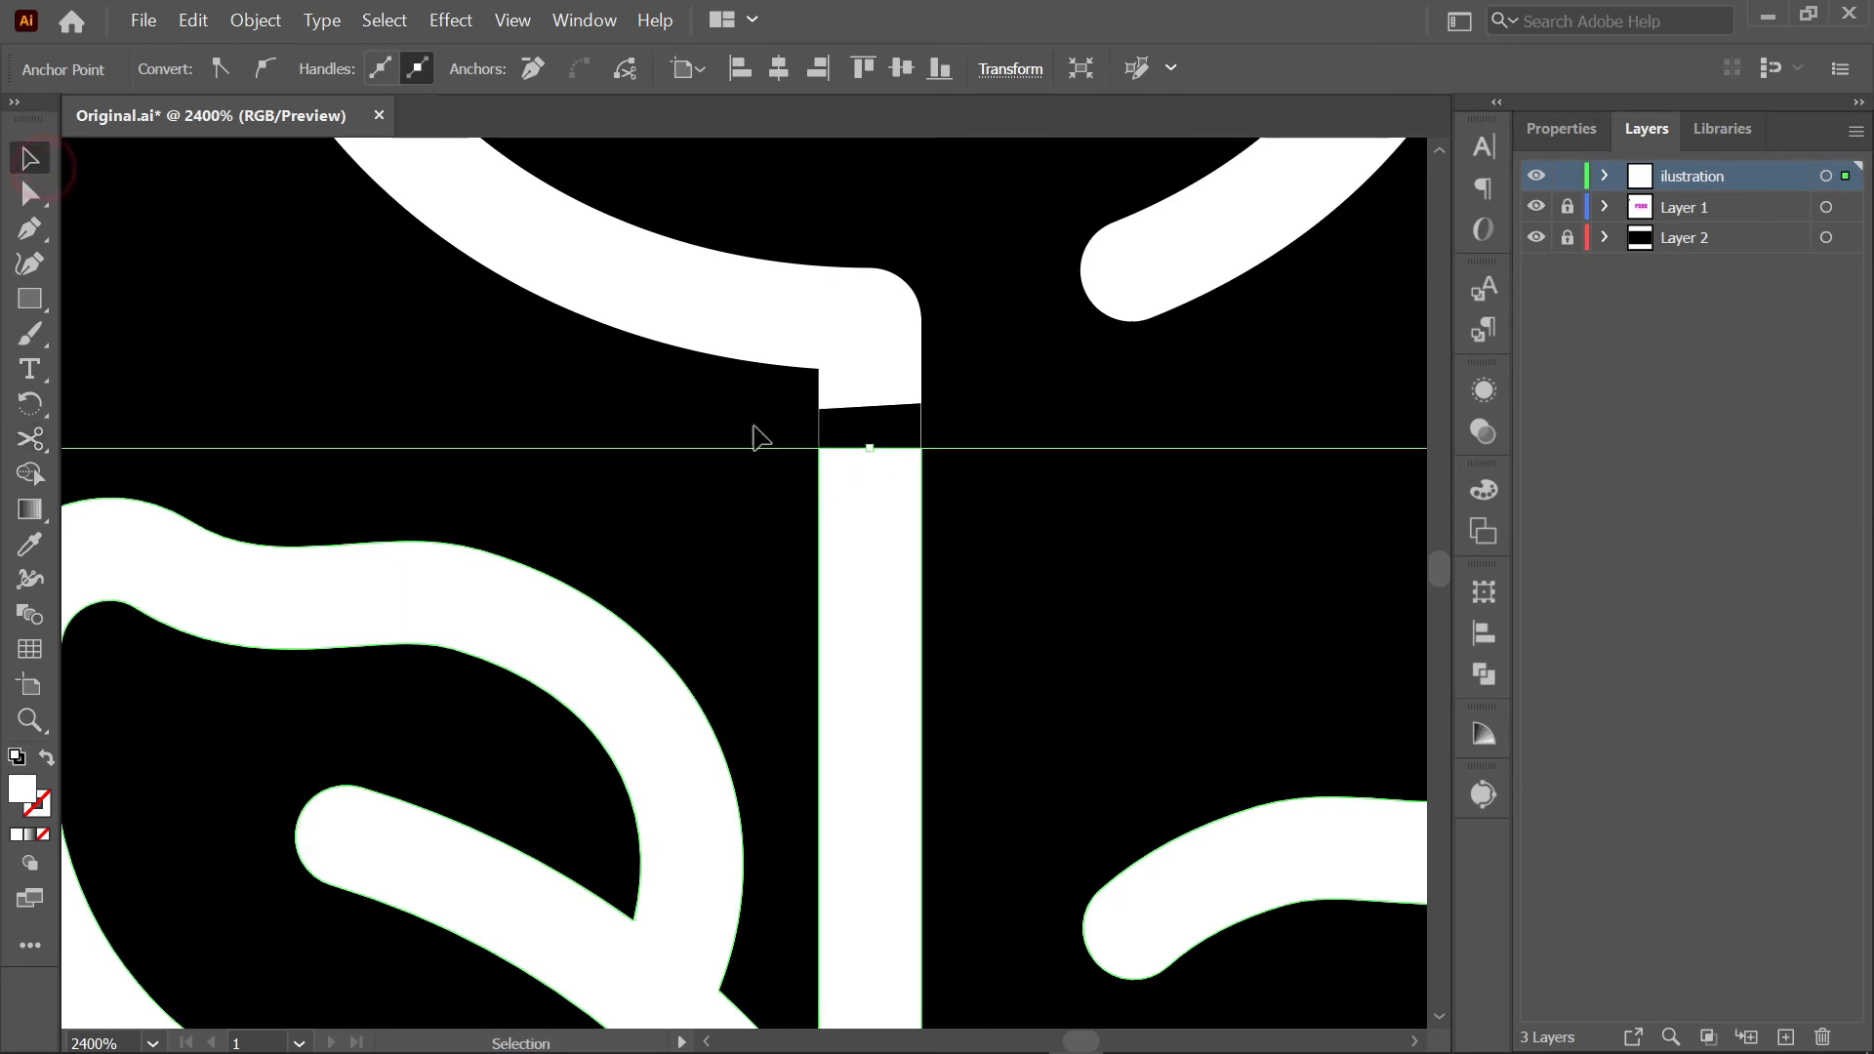
alt+scroll(1037, 494, up, 1)
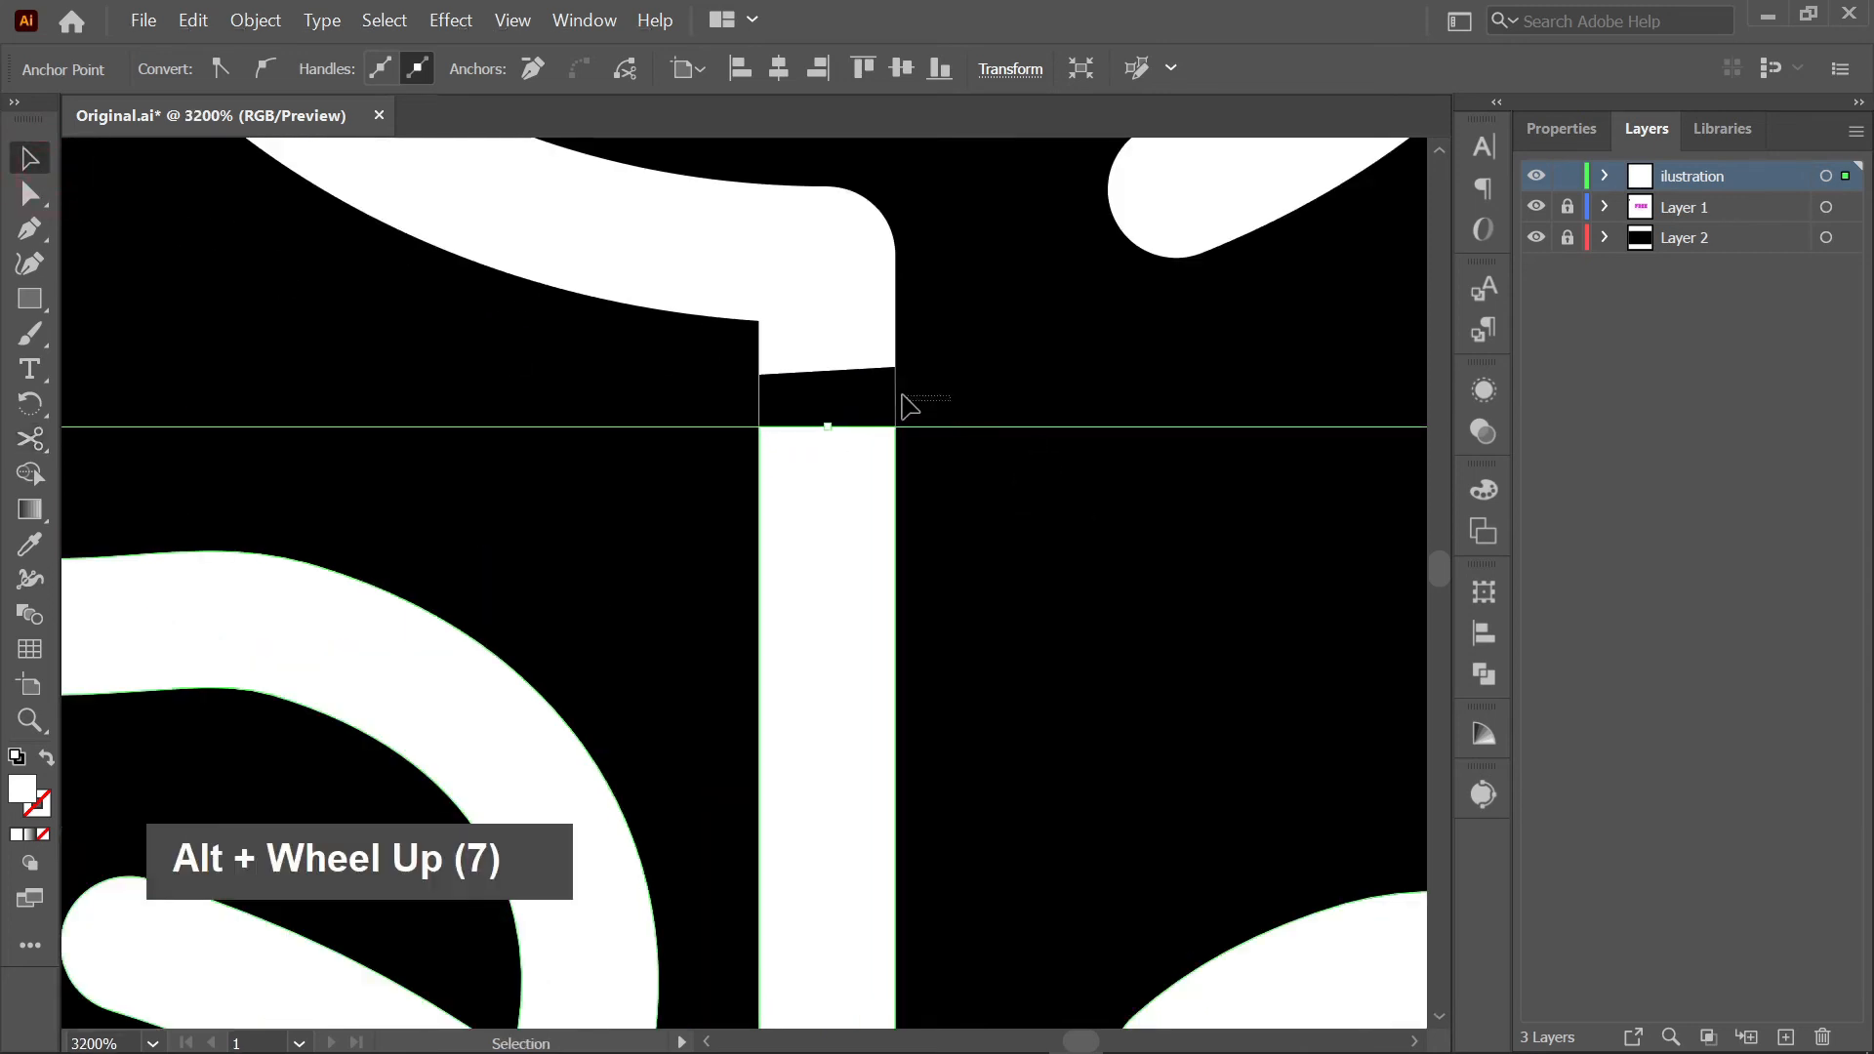
click(871, 408)
key(Delete)
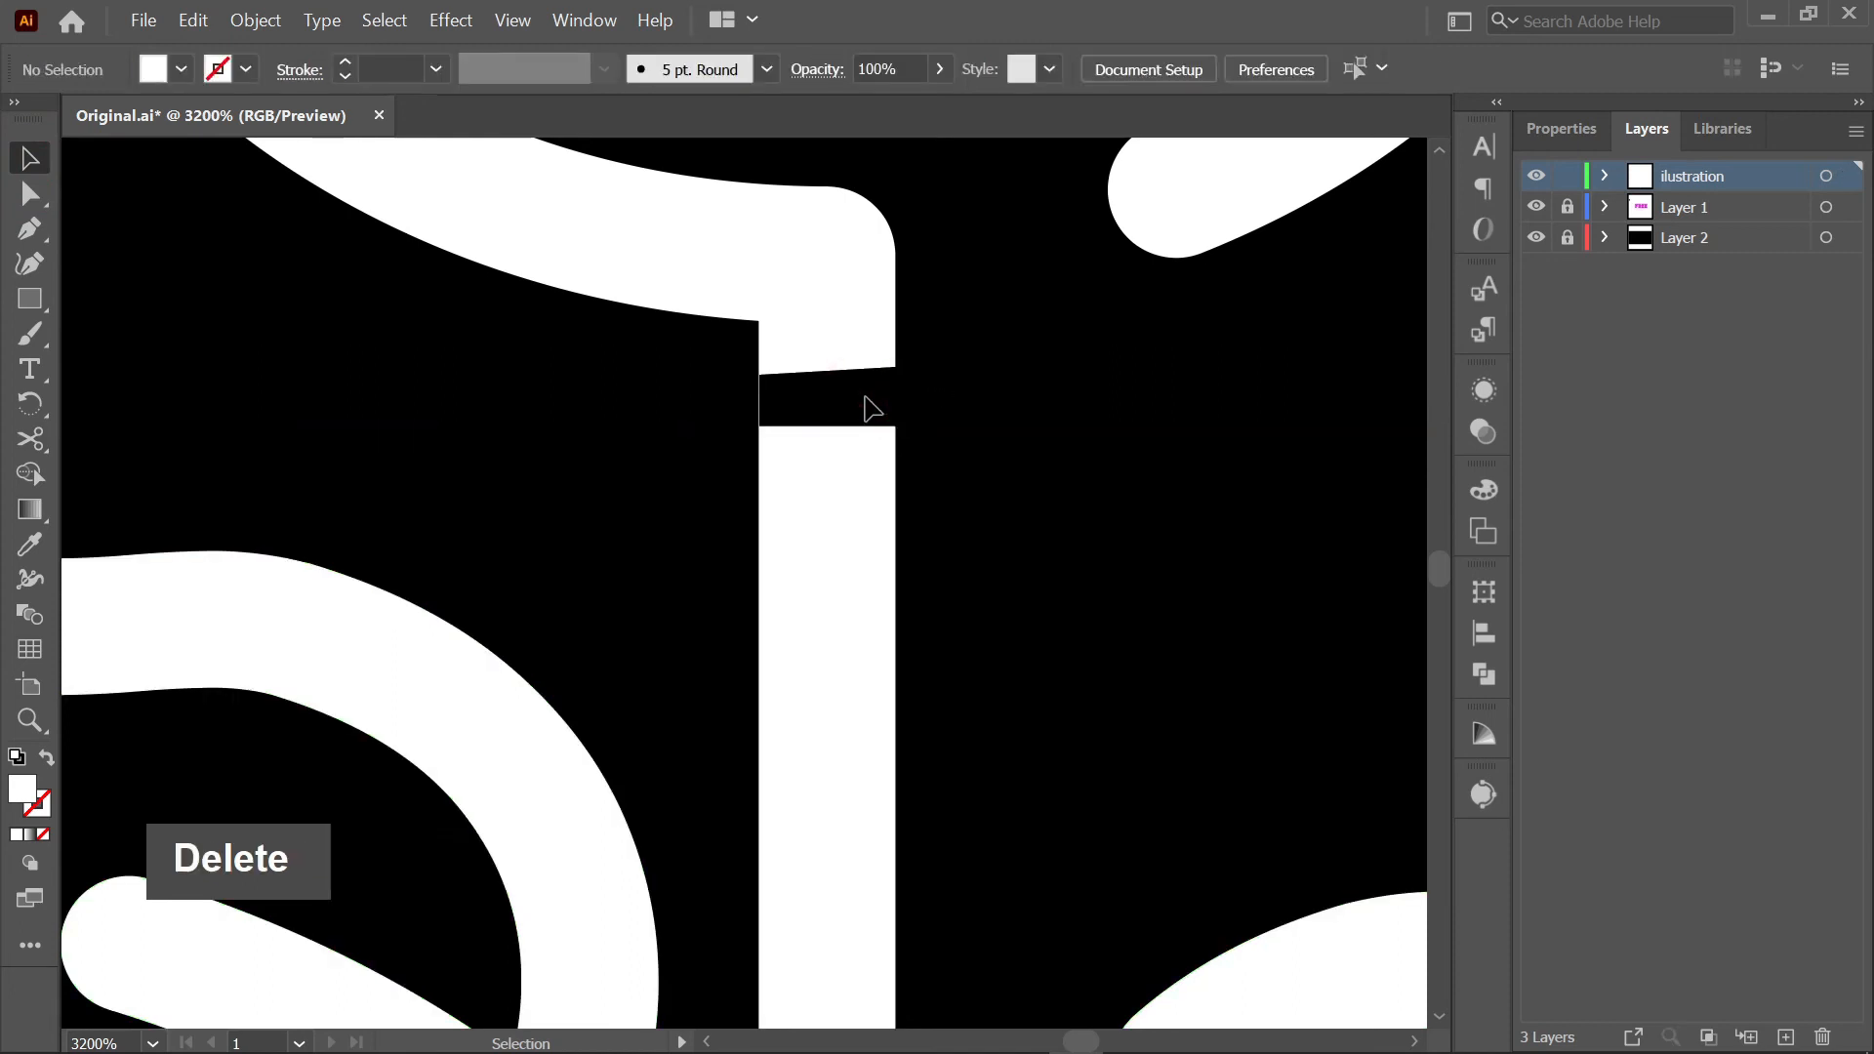
drag(696, 381, 796, 398)
key(Delete)
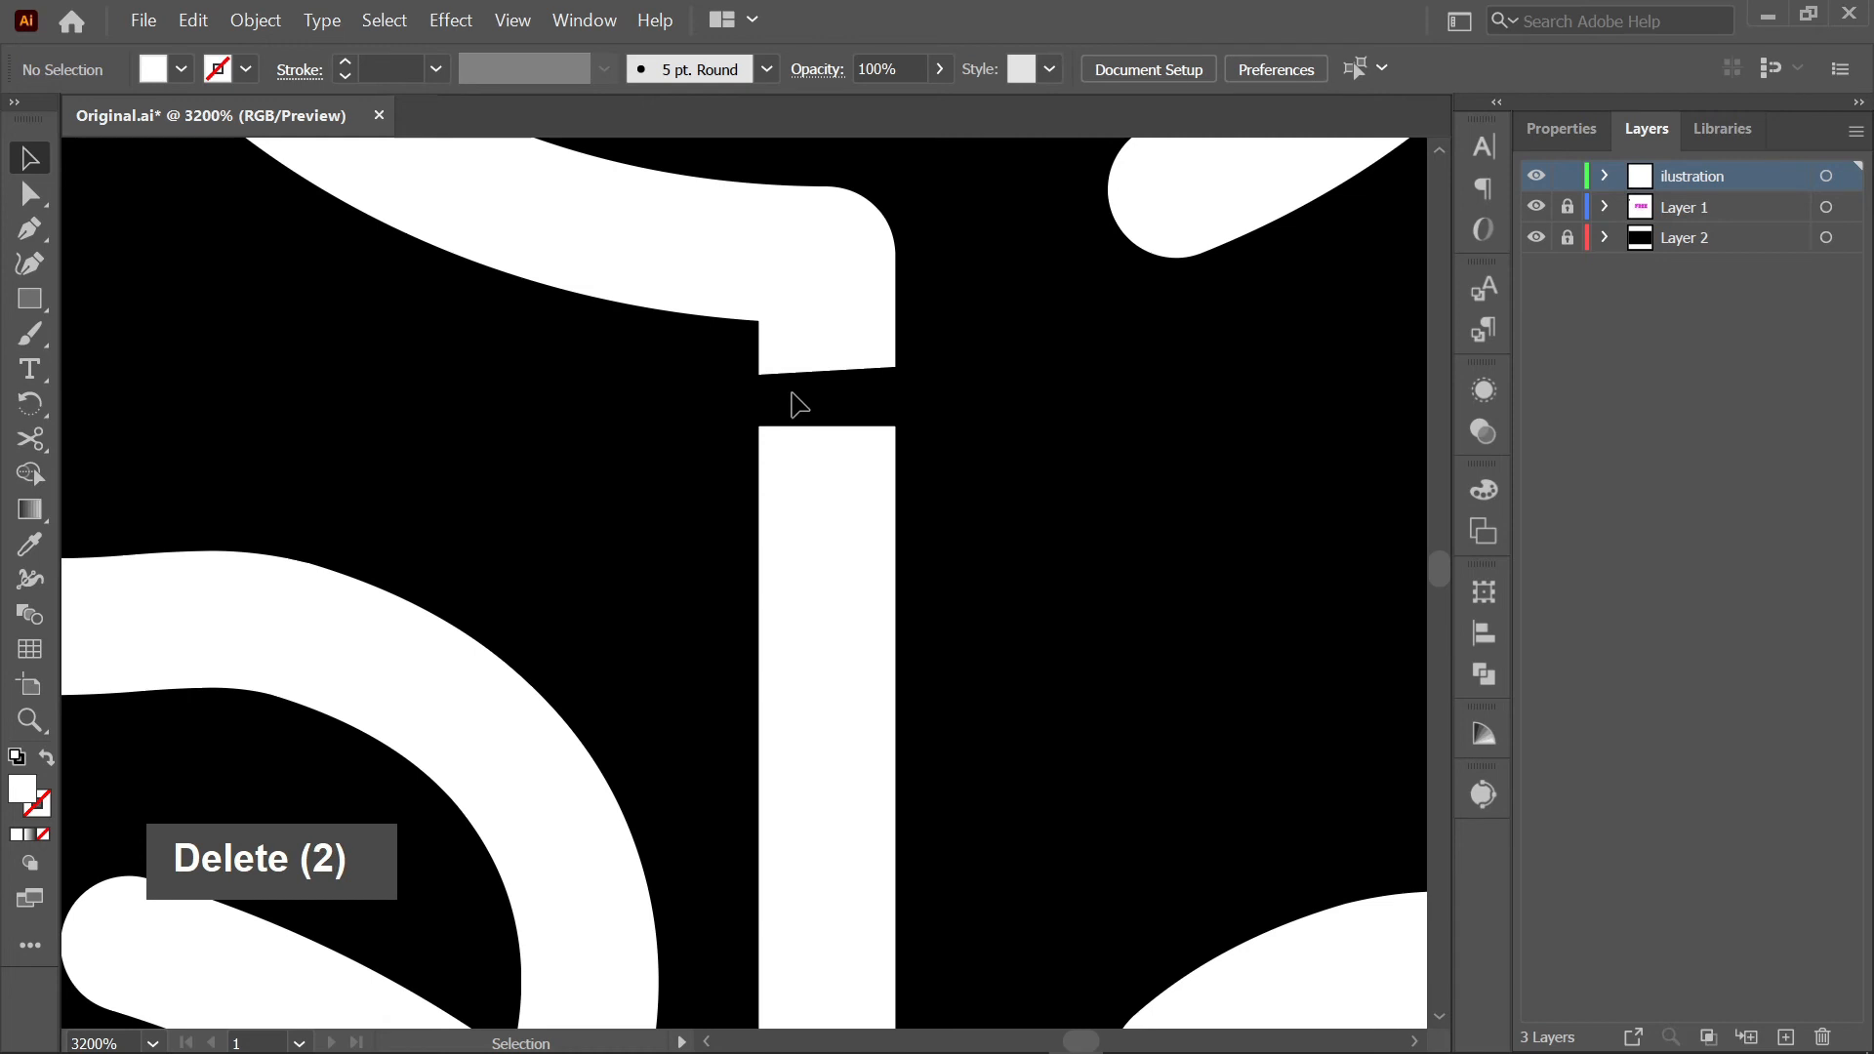
- Fill the flower's bloom with bright red, about fc0000
scroll(858, 390, down, 4)
scroll(1073, 399, down, 1)
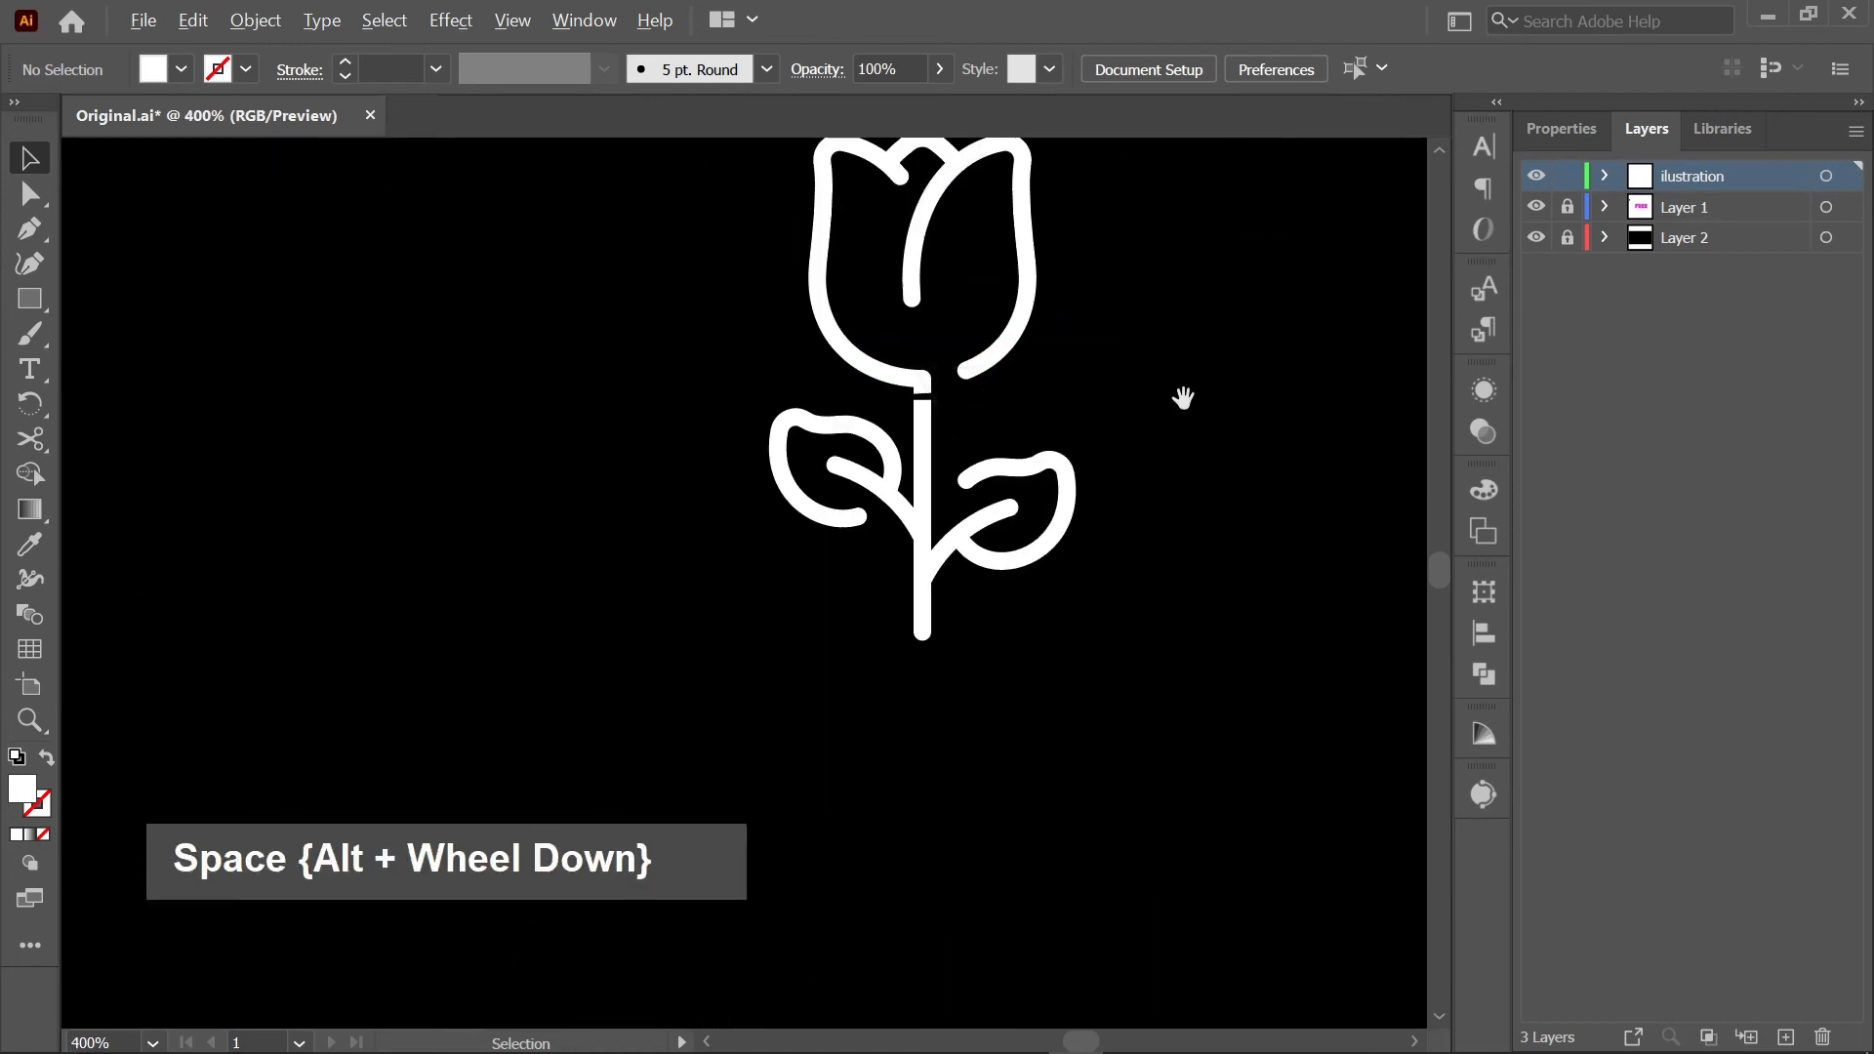
drag(1182, 398, 1099, 471)
click(940, 414)
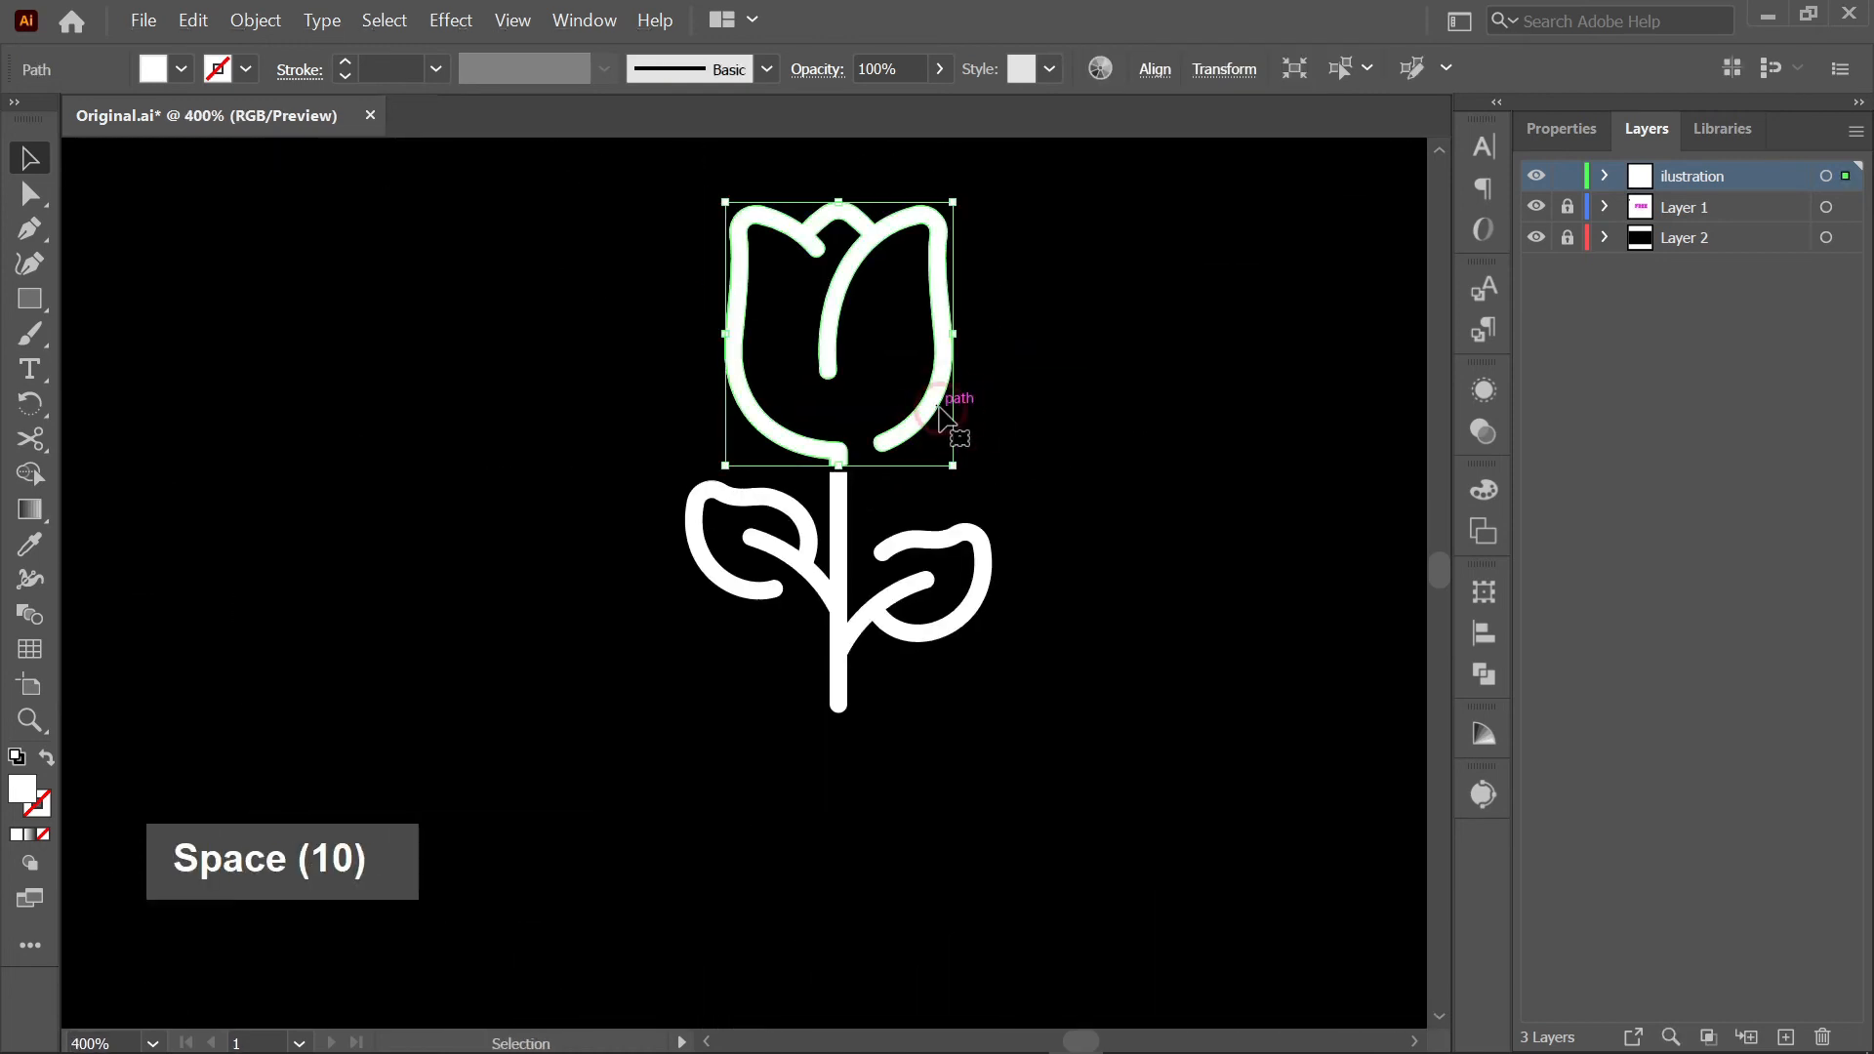
double_click(19, 792)
drag(1338, 419, 1487, 312)
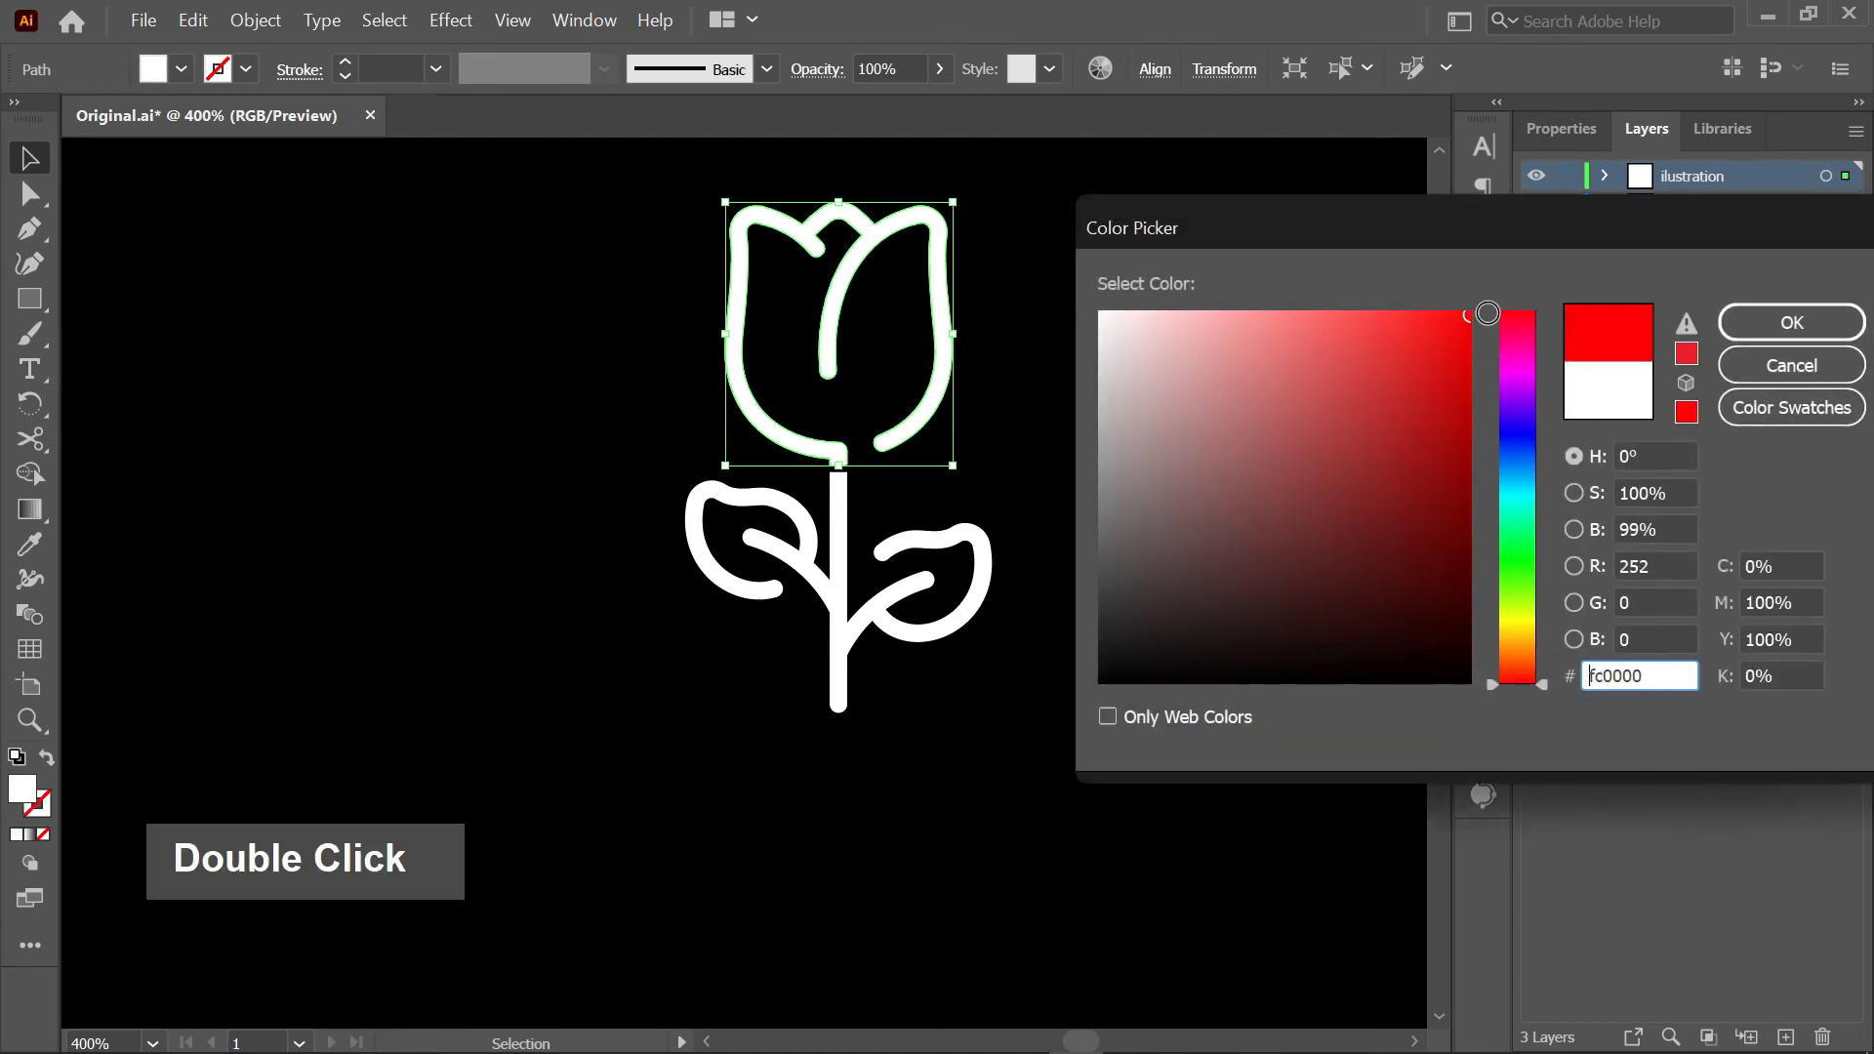
click(1743, 330)
click(997, 607)
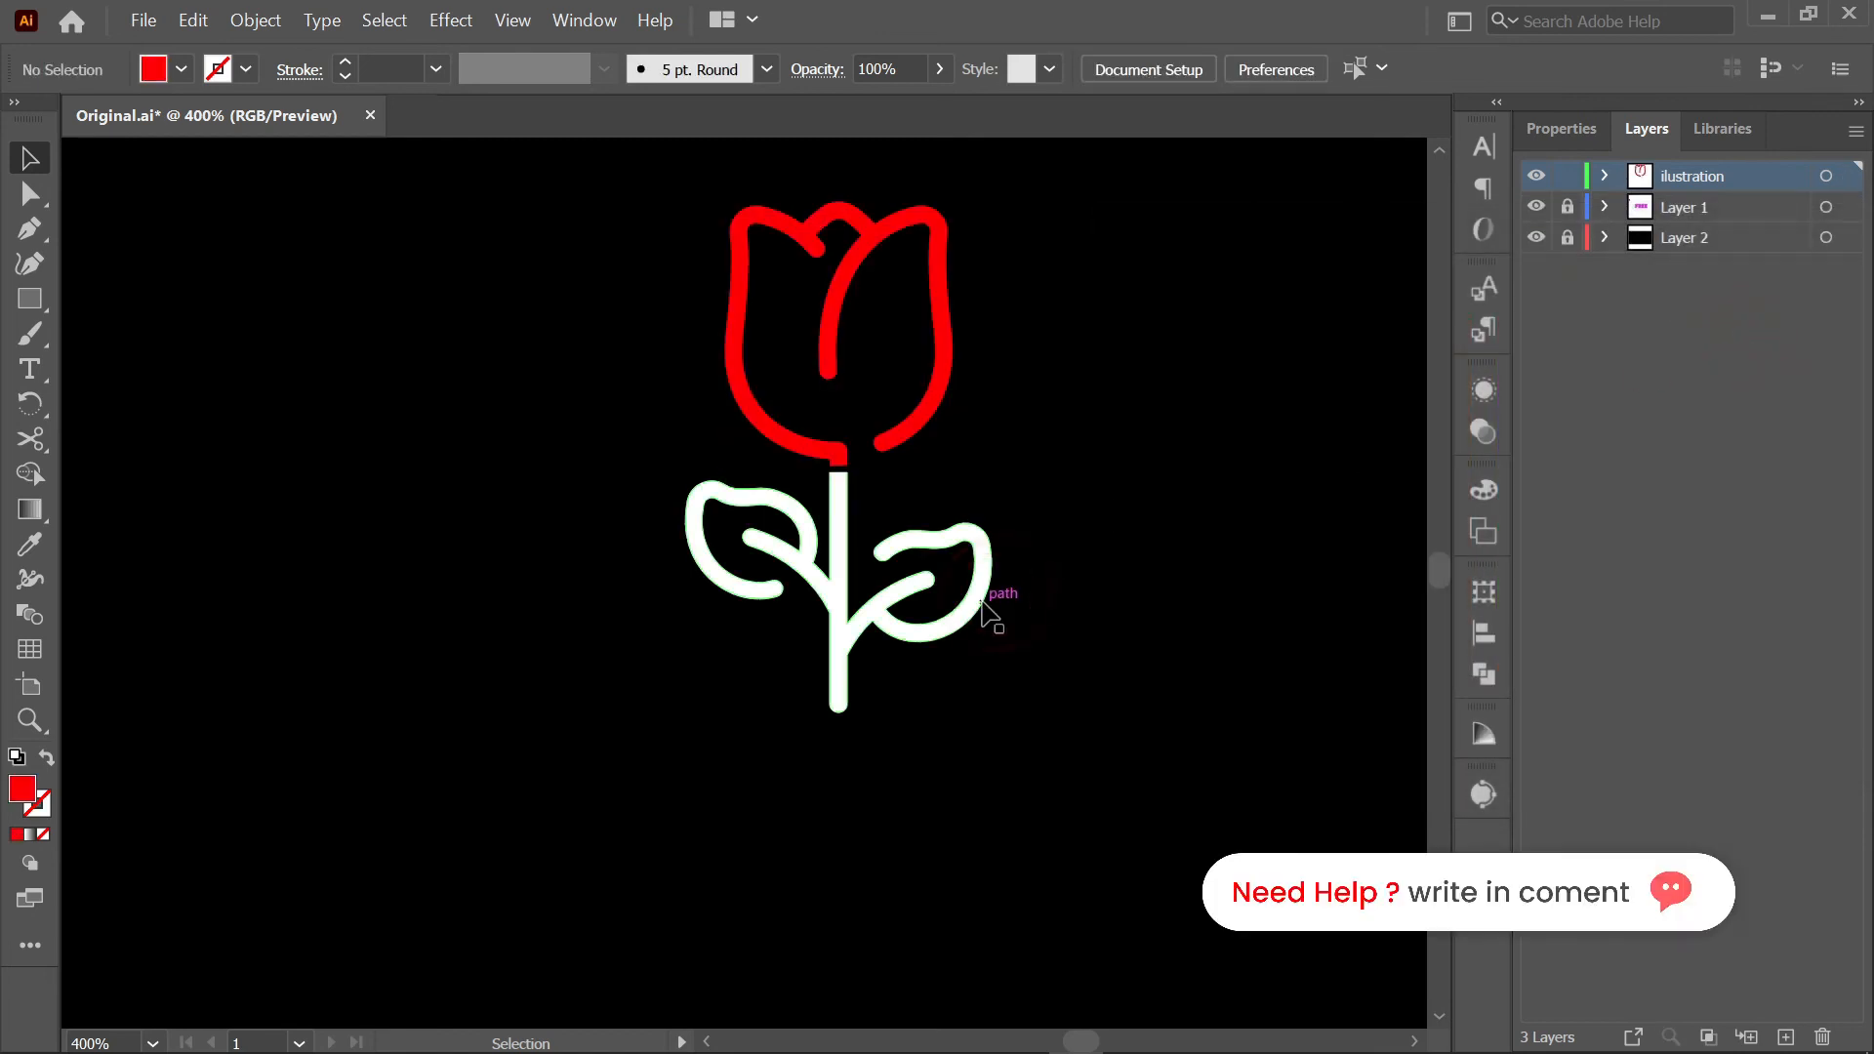
- Fill the stem and leaves with a bright green
click(989, 612)
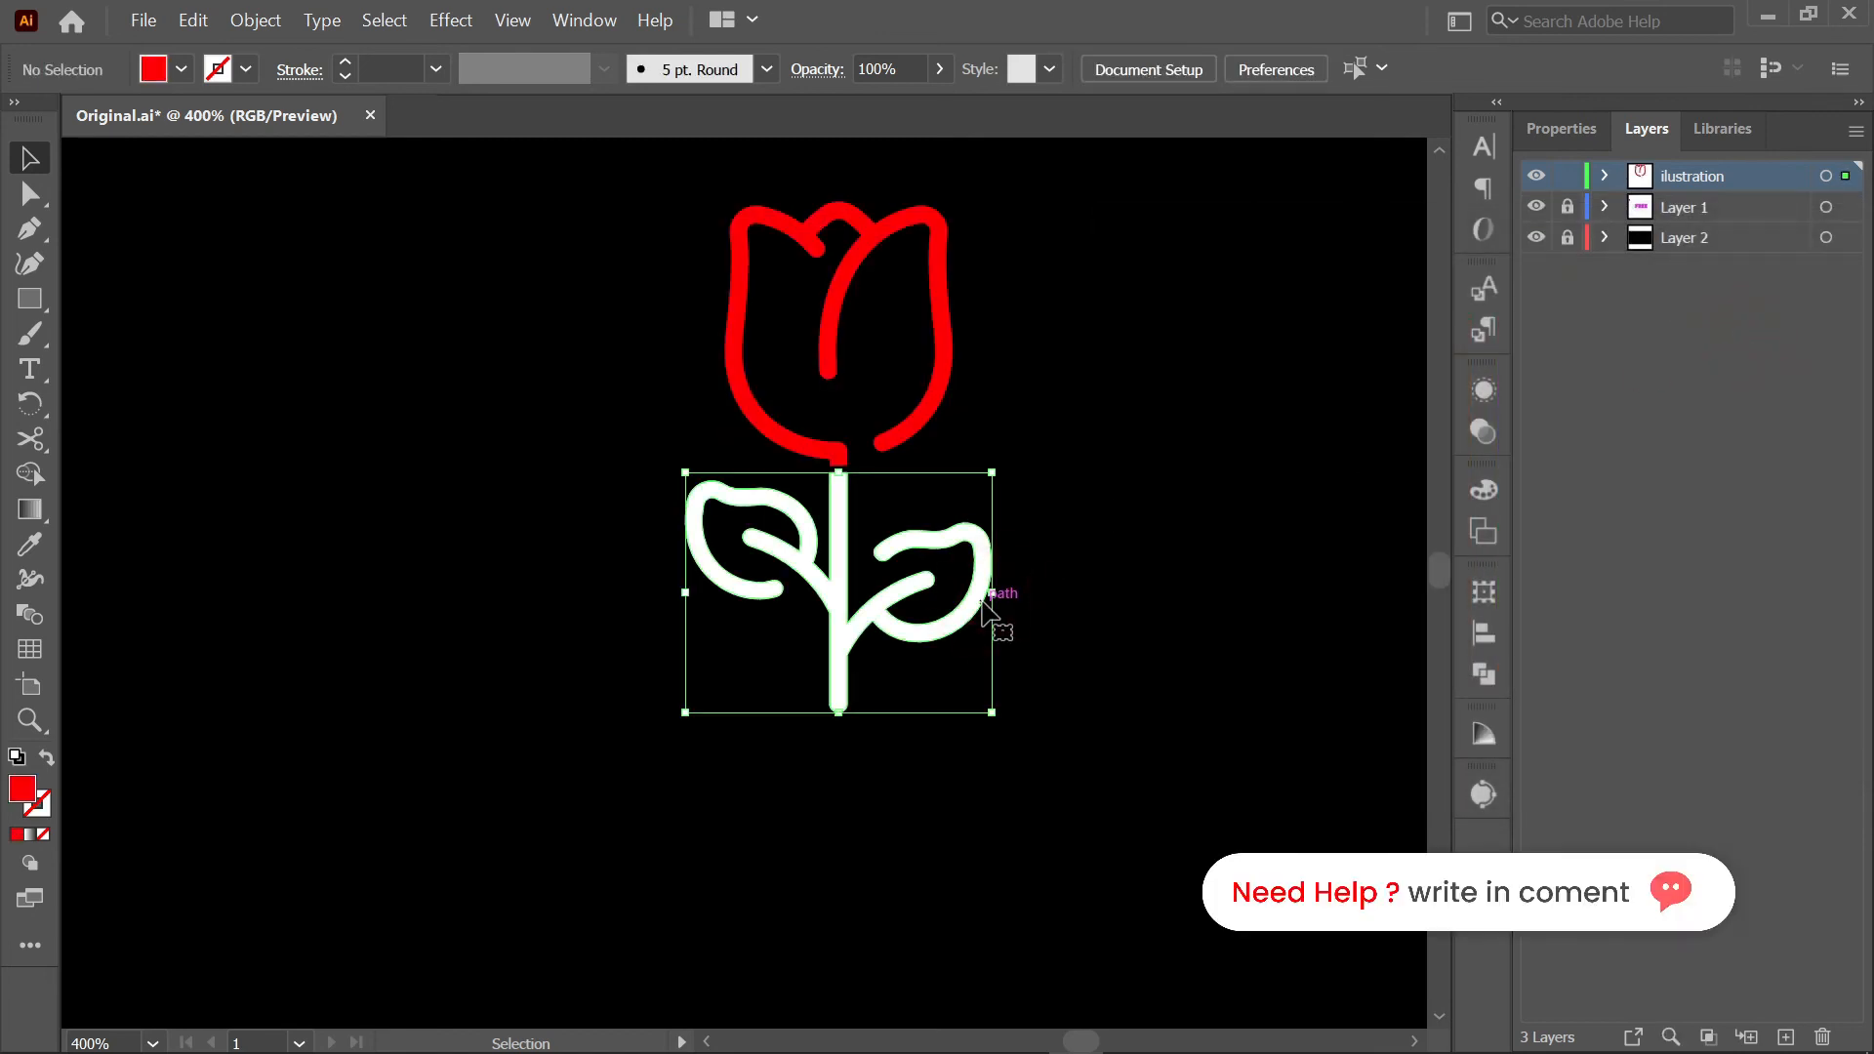
double_click(30, 794)
click(1508, 549)
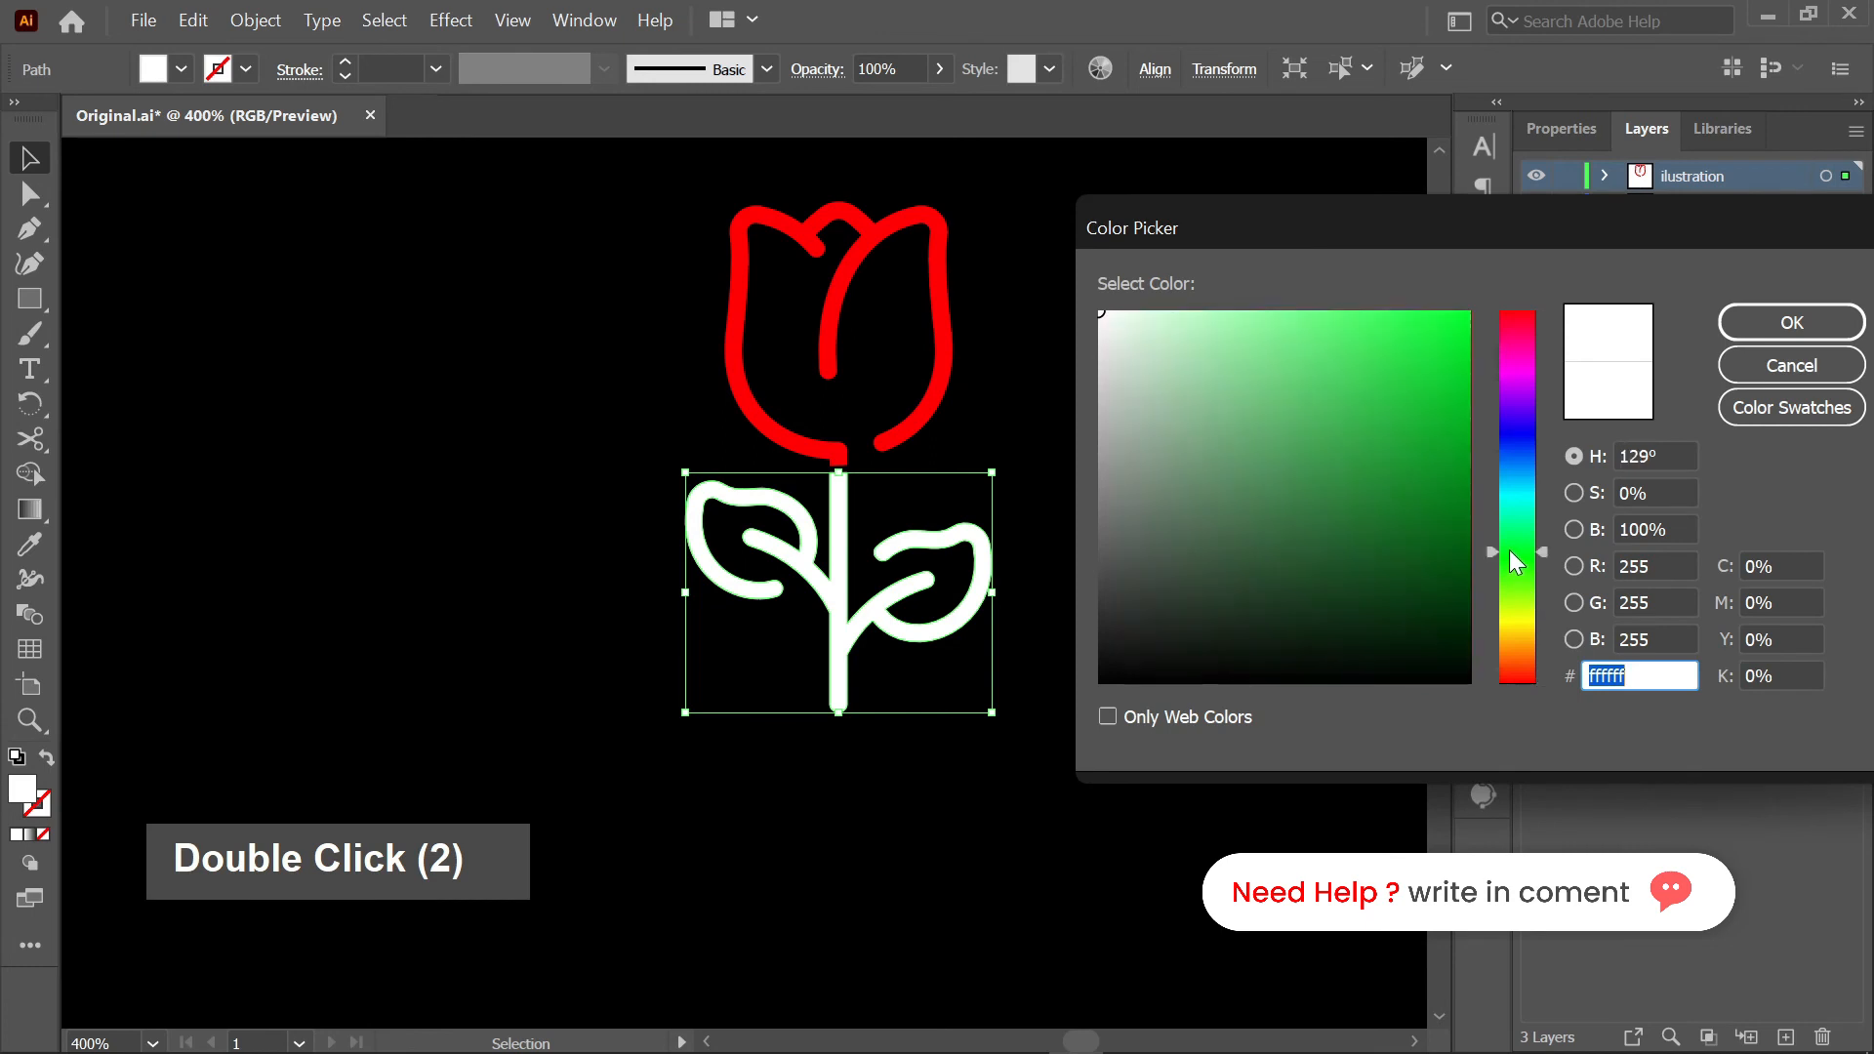
click(1532, 572)
click(1458, 453)
mouse_move(1488, 412)
mouse_down()
mouse_move(1511, 361)
mouse_move(1612, 363)
mouse_up()
click(1793, 326)
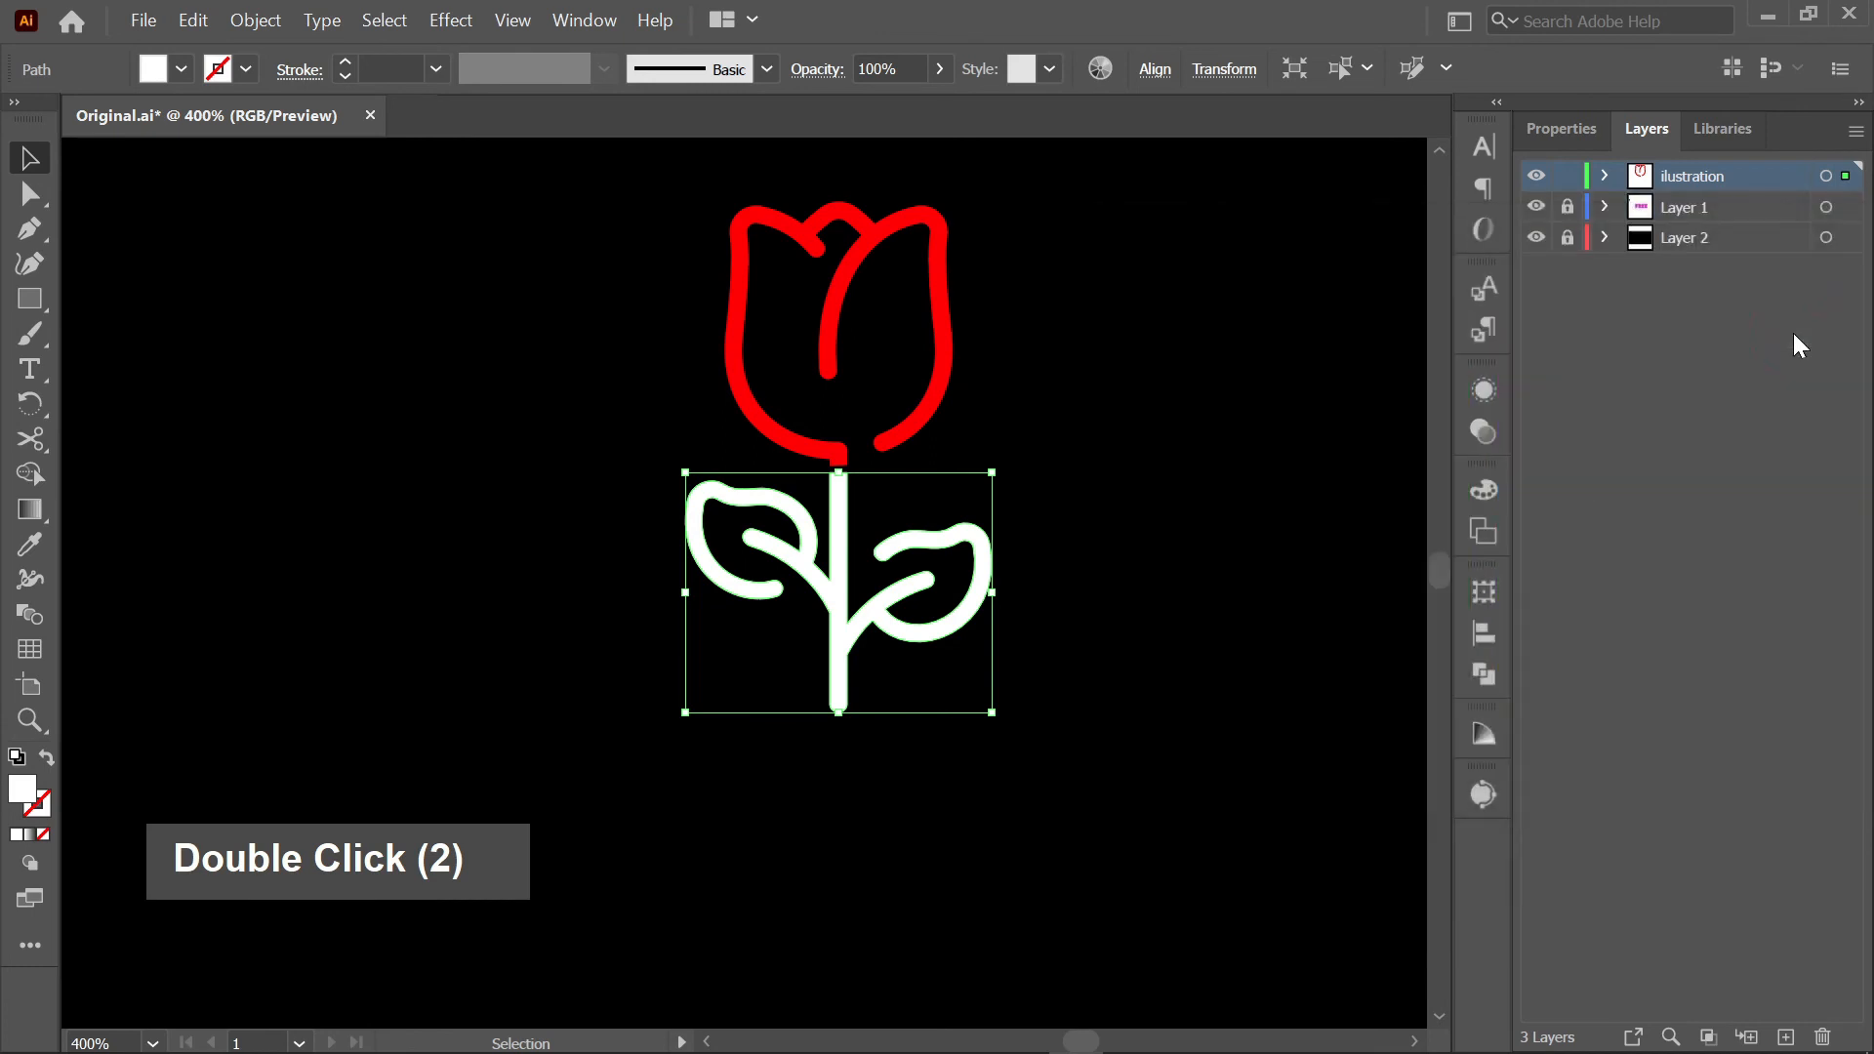
click(1322, 446)
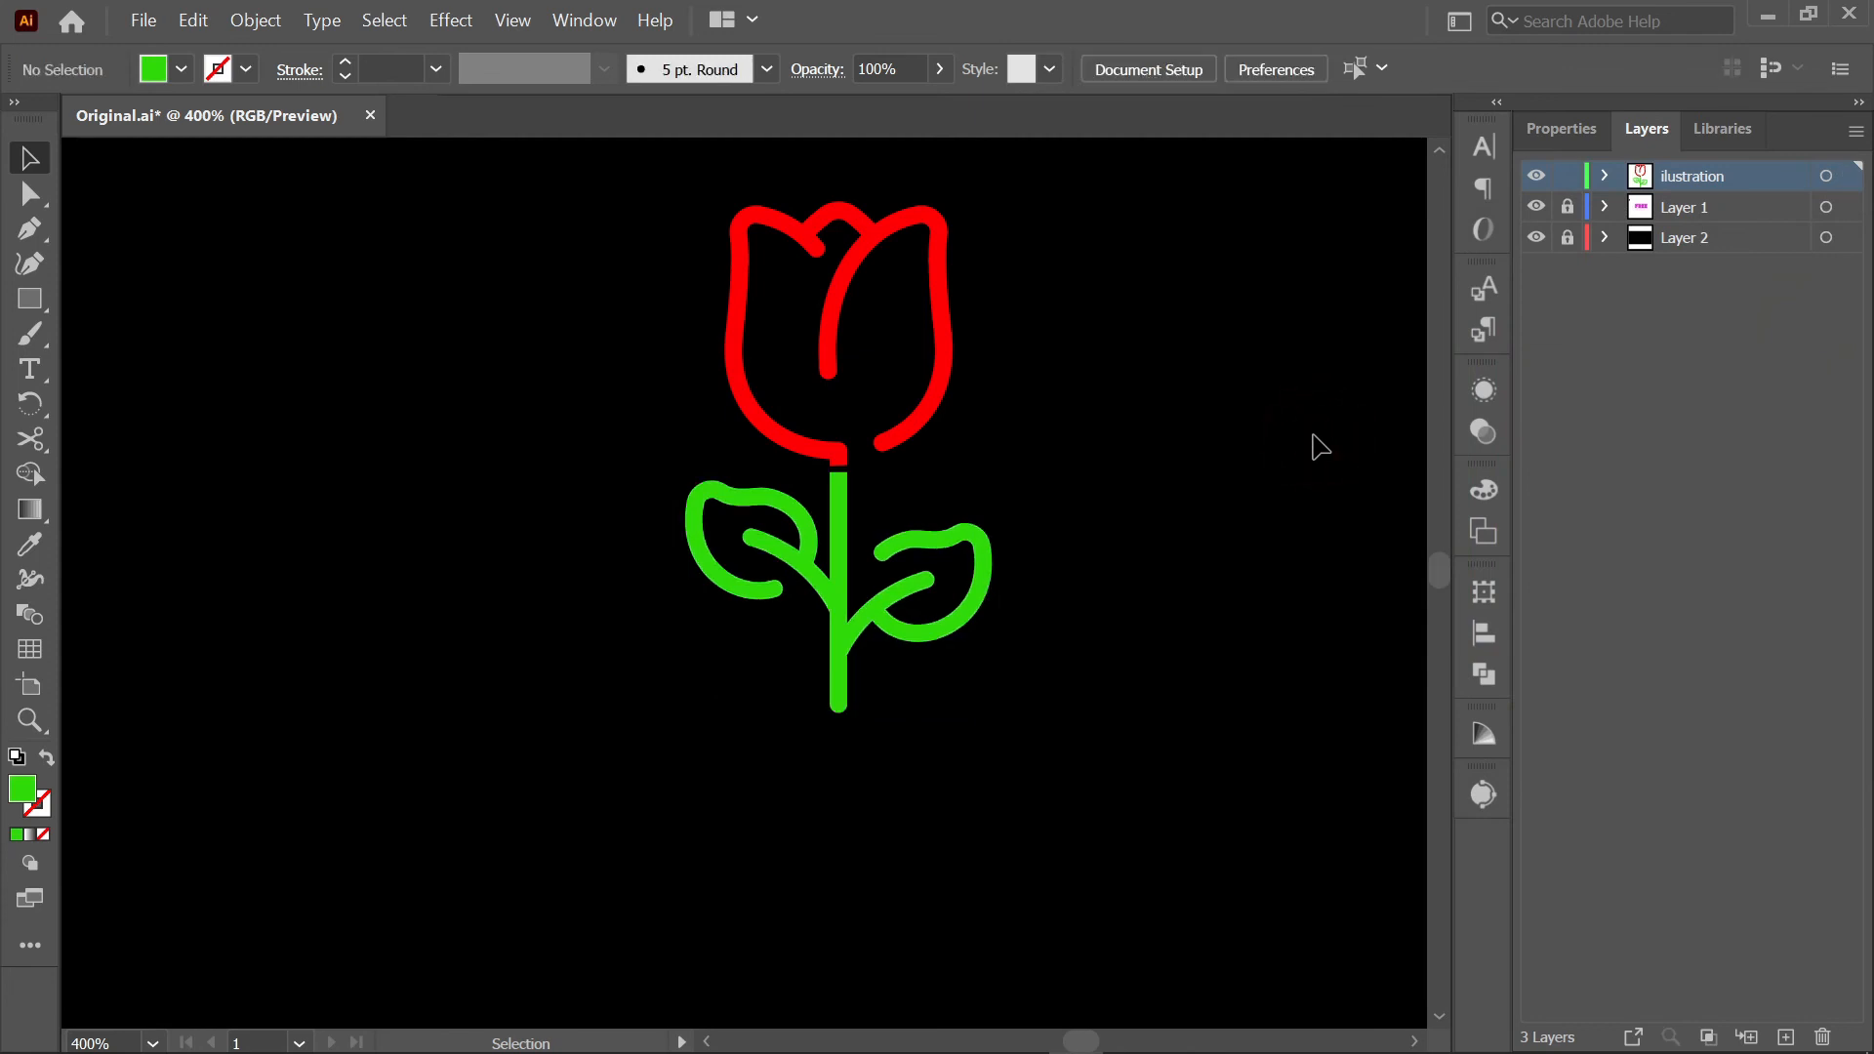
- Duplicate the whole coloured flower horizontally to the right of the original
drag(1091, 769, 630, 164)
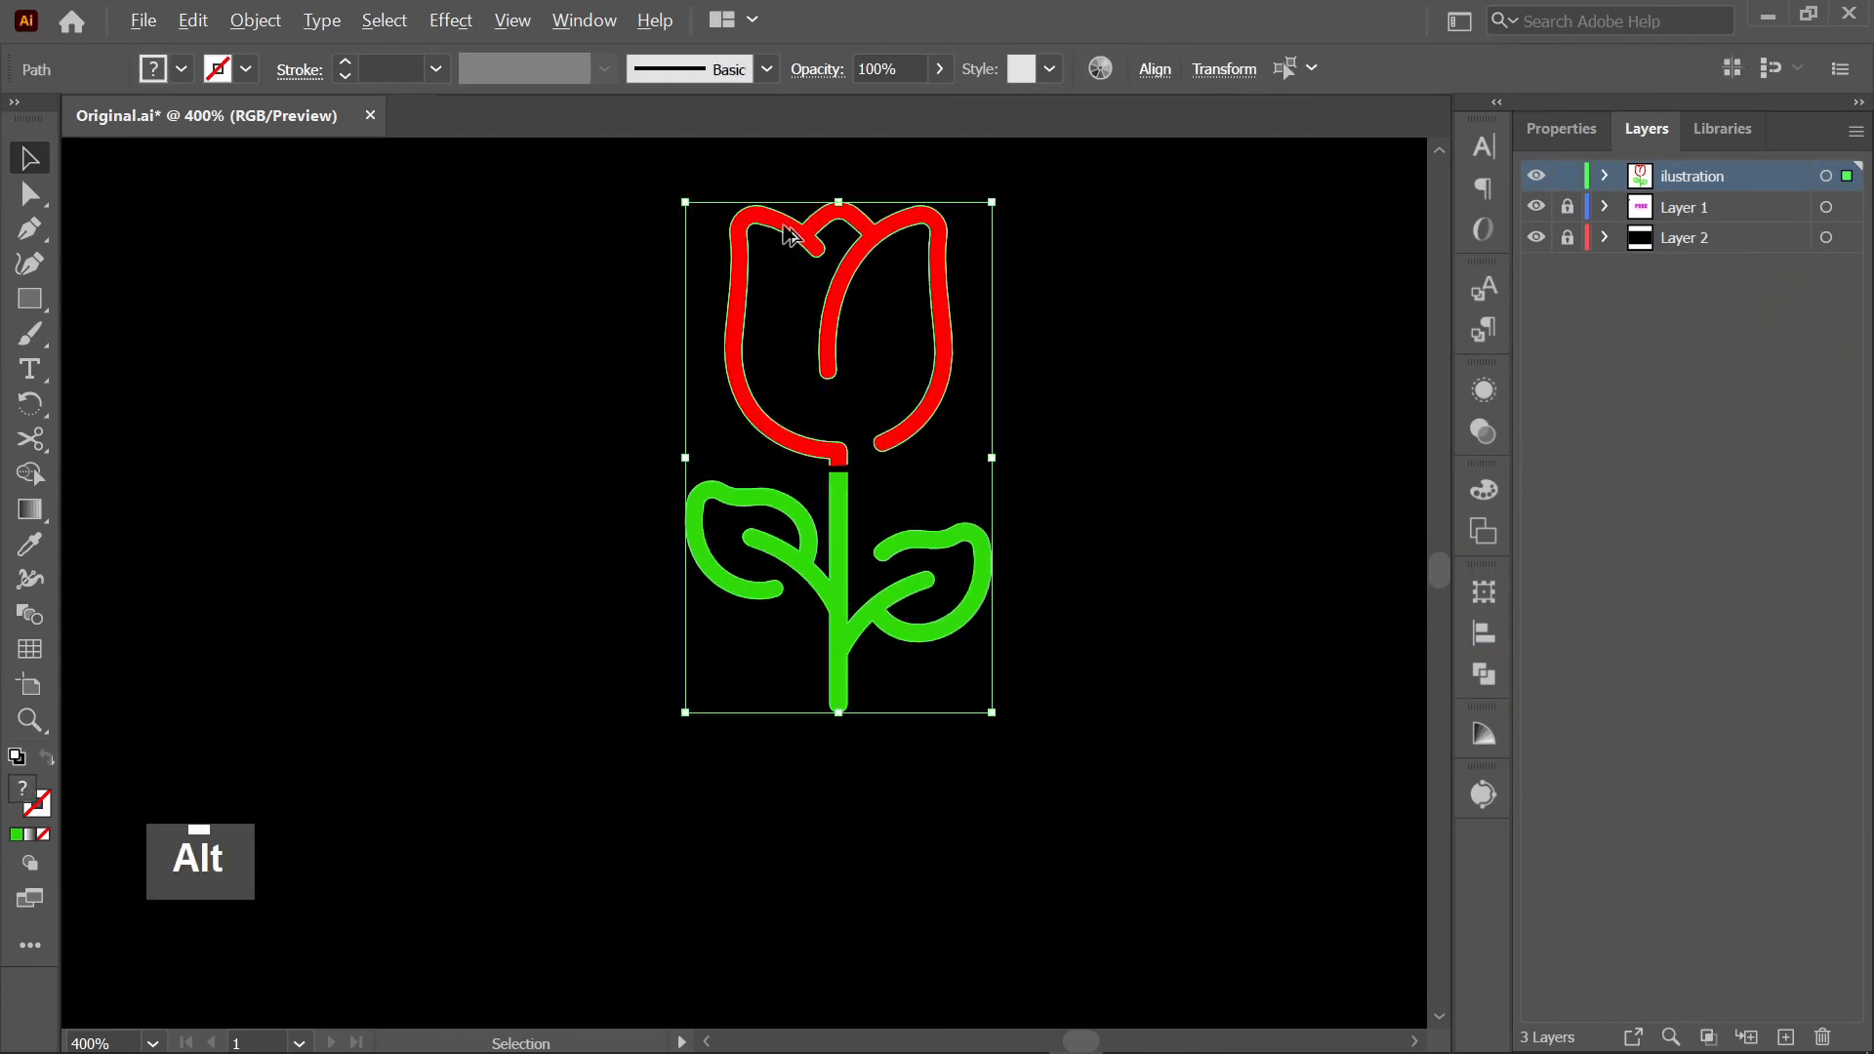
drag(783, 229, 1150, 232)
click(943, 744)
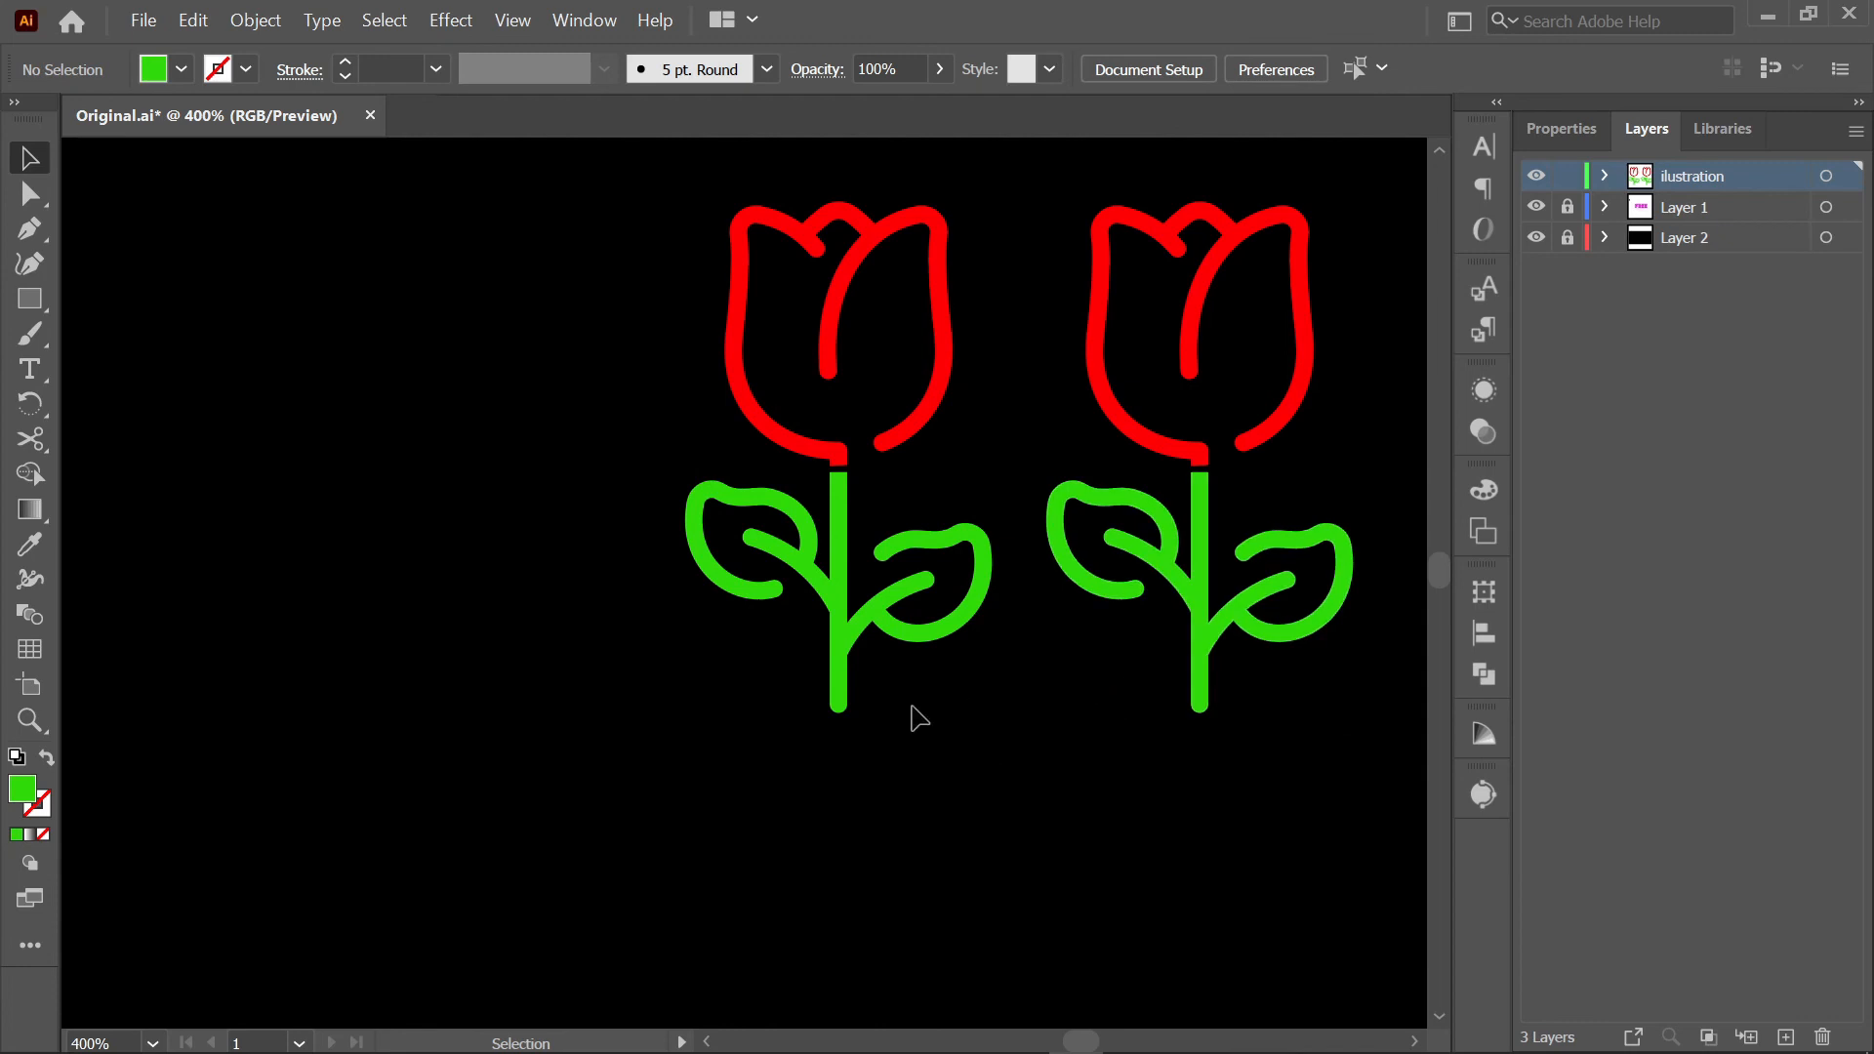
- Apply a Gaussian Blur with a 5-pixel radius to the bloom, stem and leaves of the original flower on the left
drag(649, 311, 968, 784)
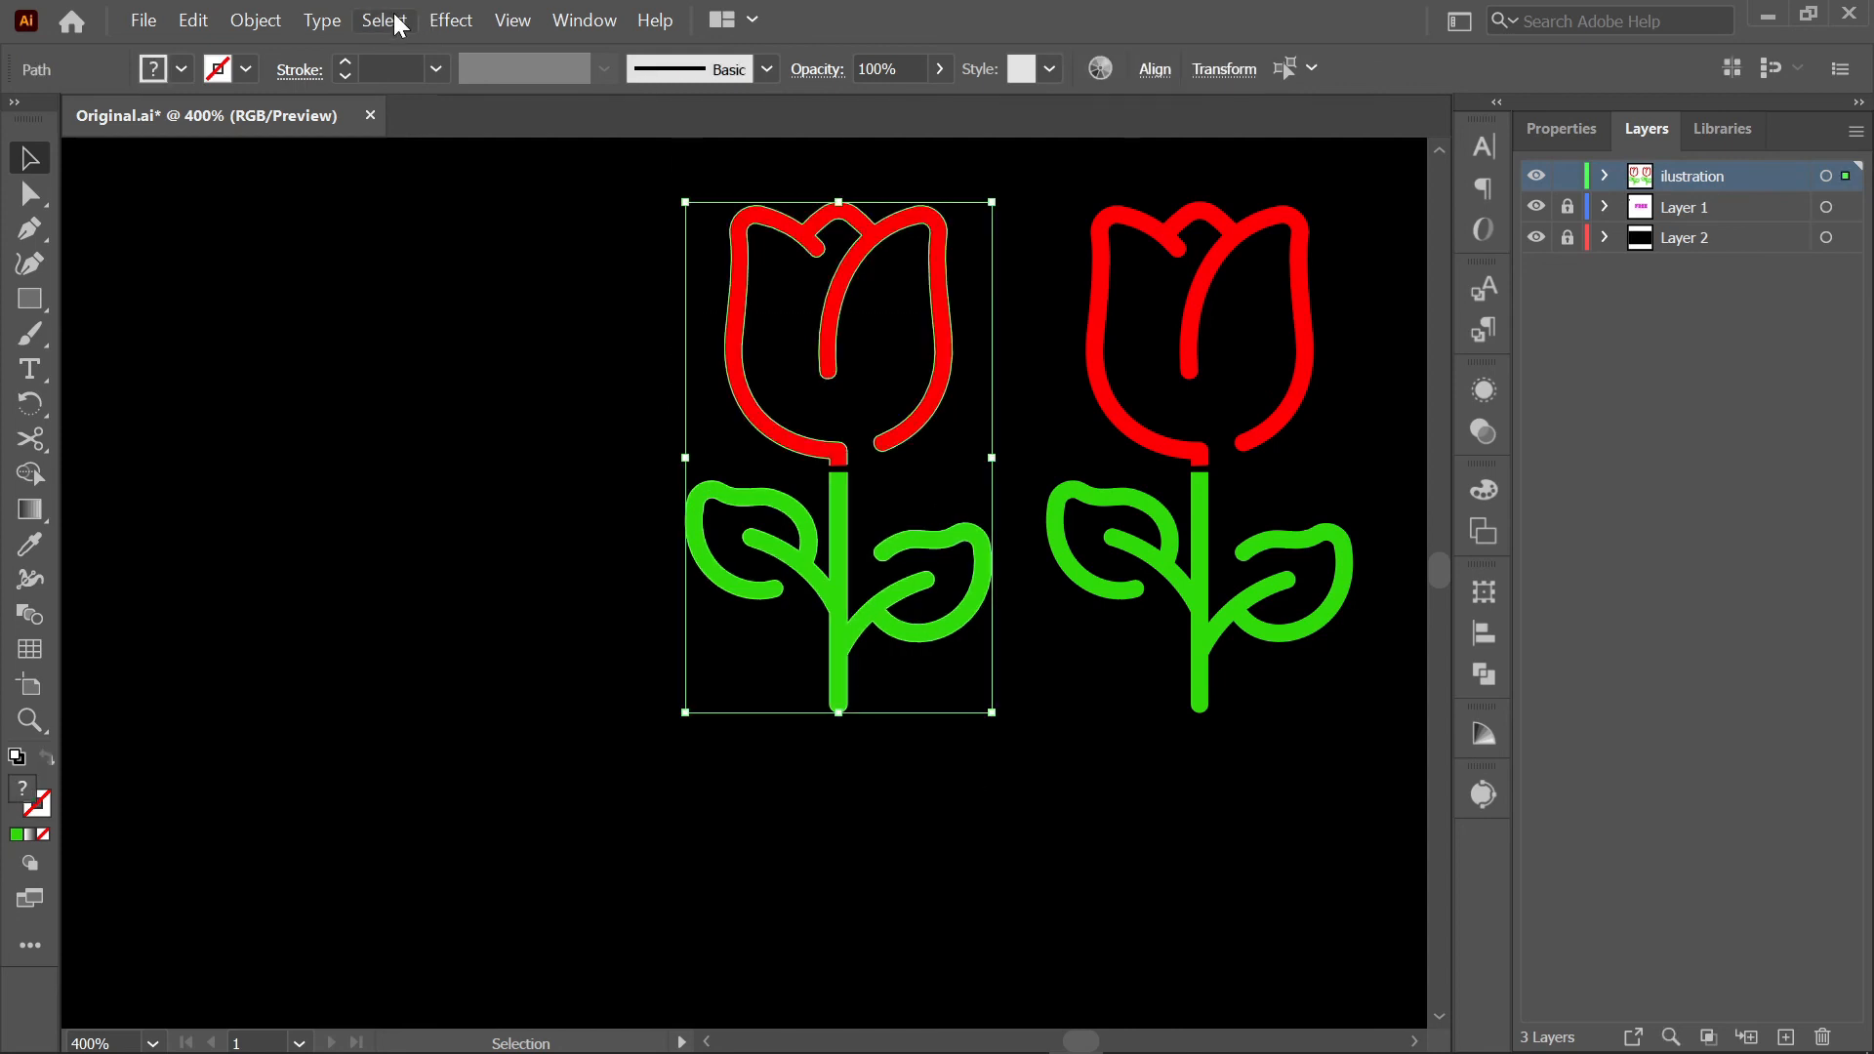
click(435, 30)
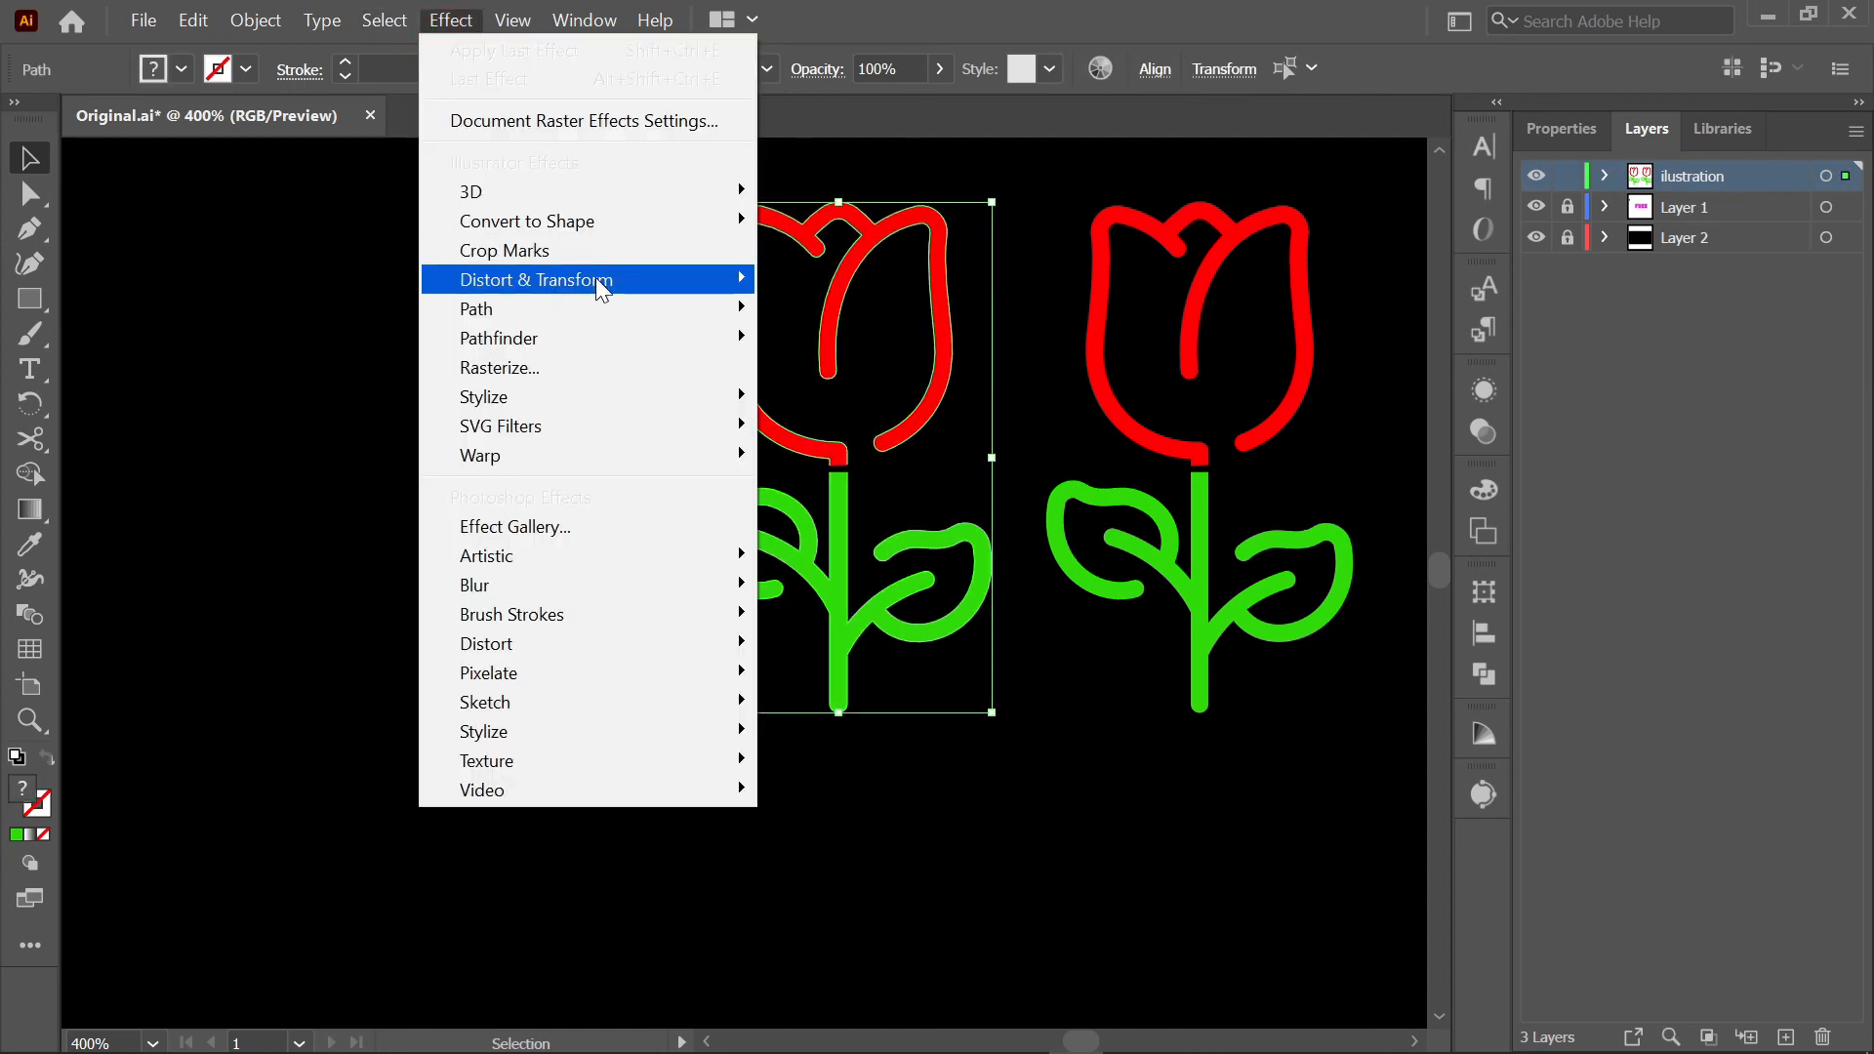
mouse_move(637, 396)
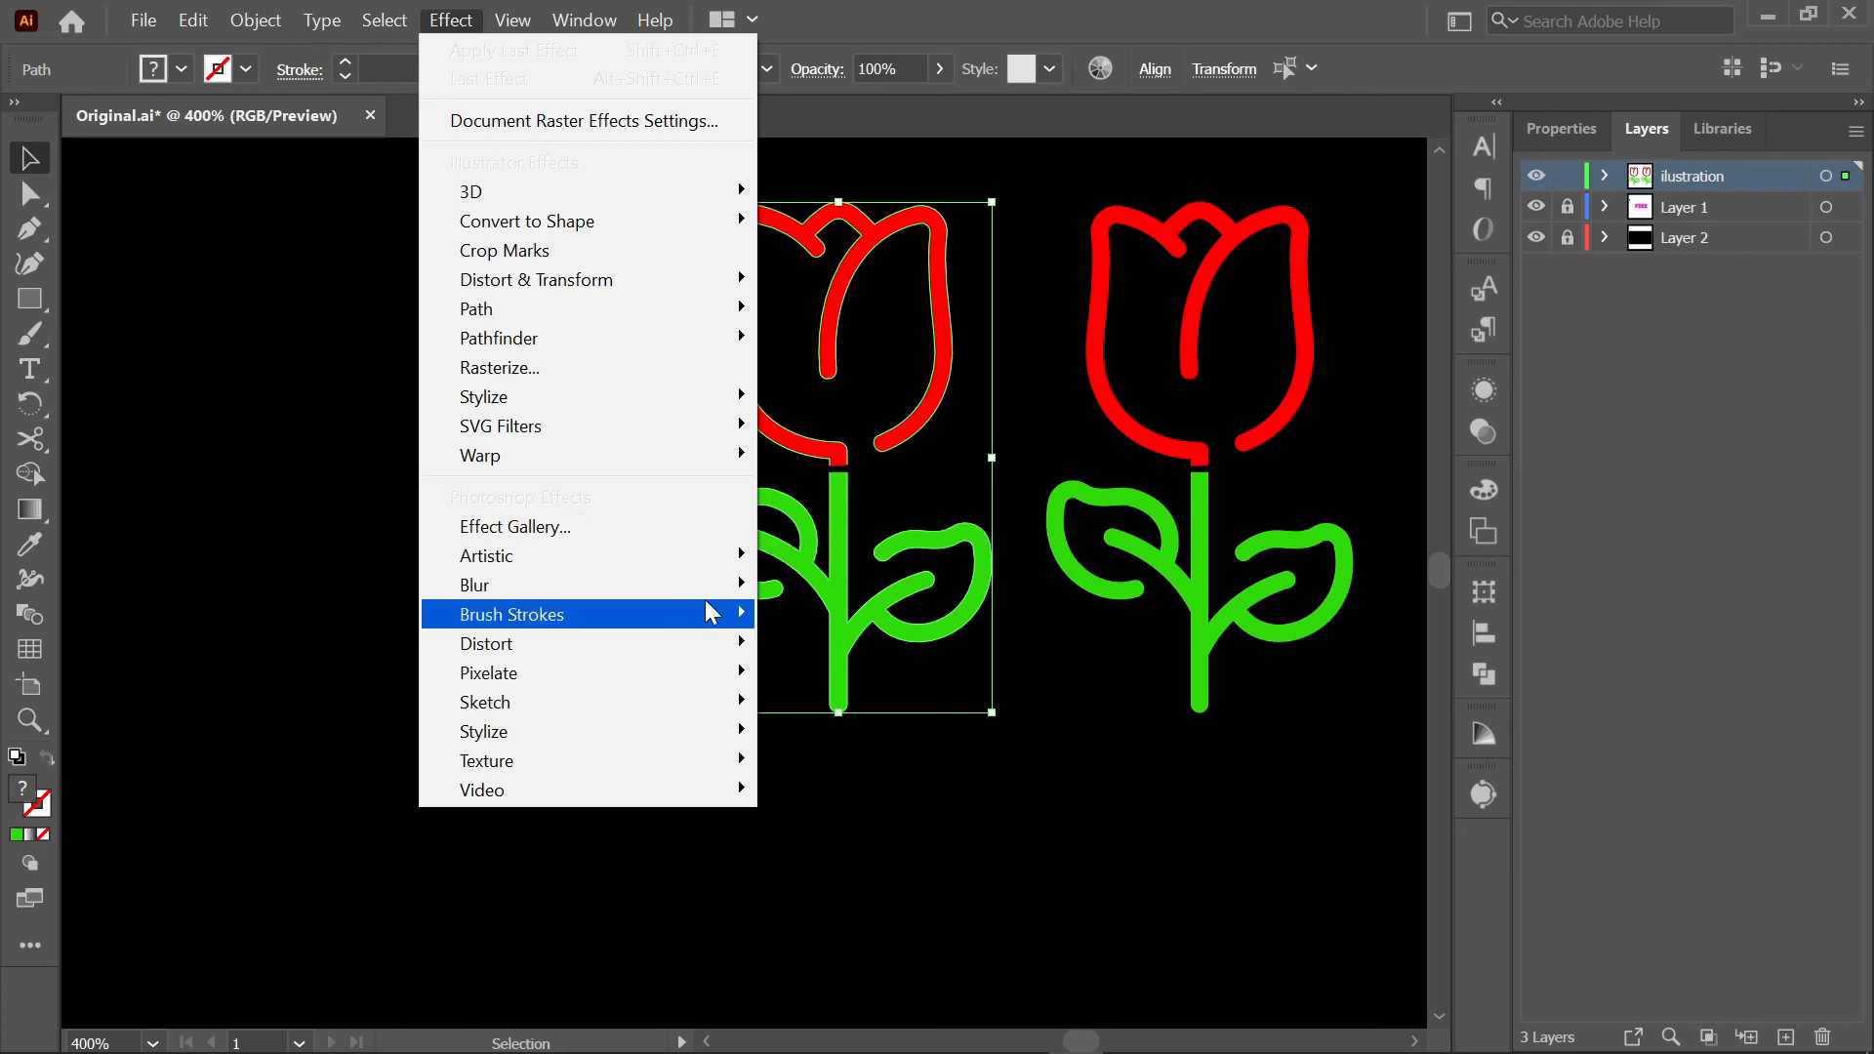
click(794, 590)
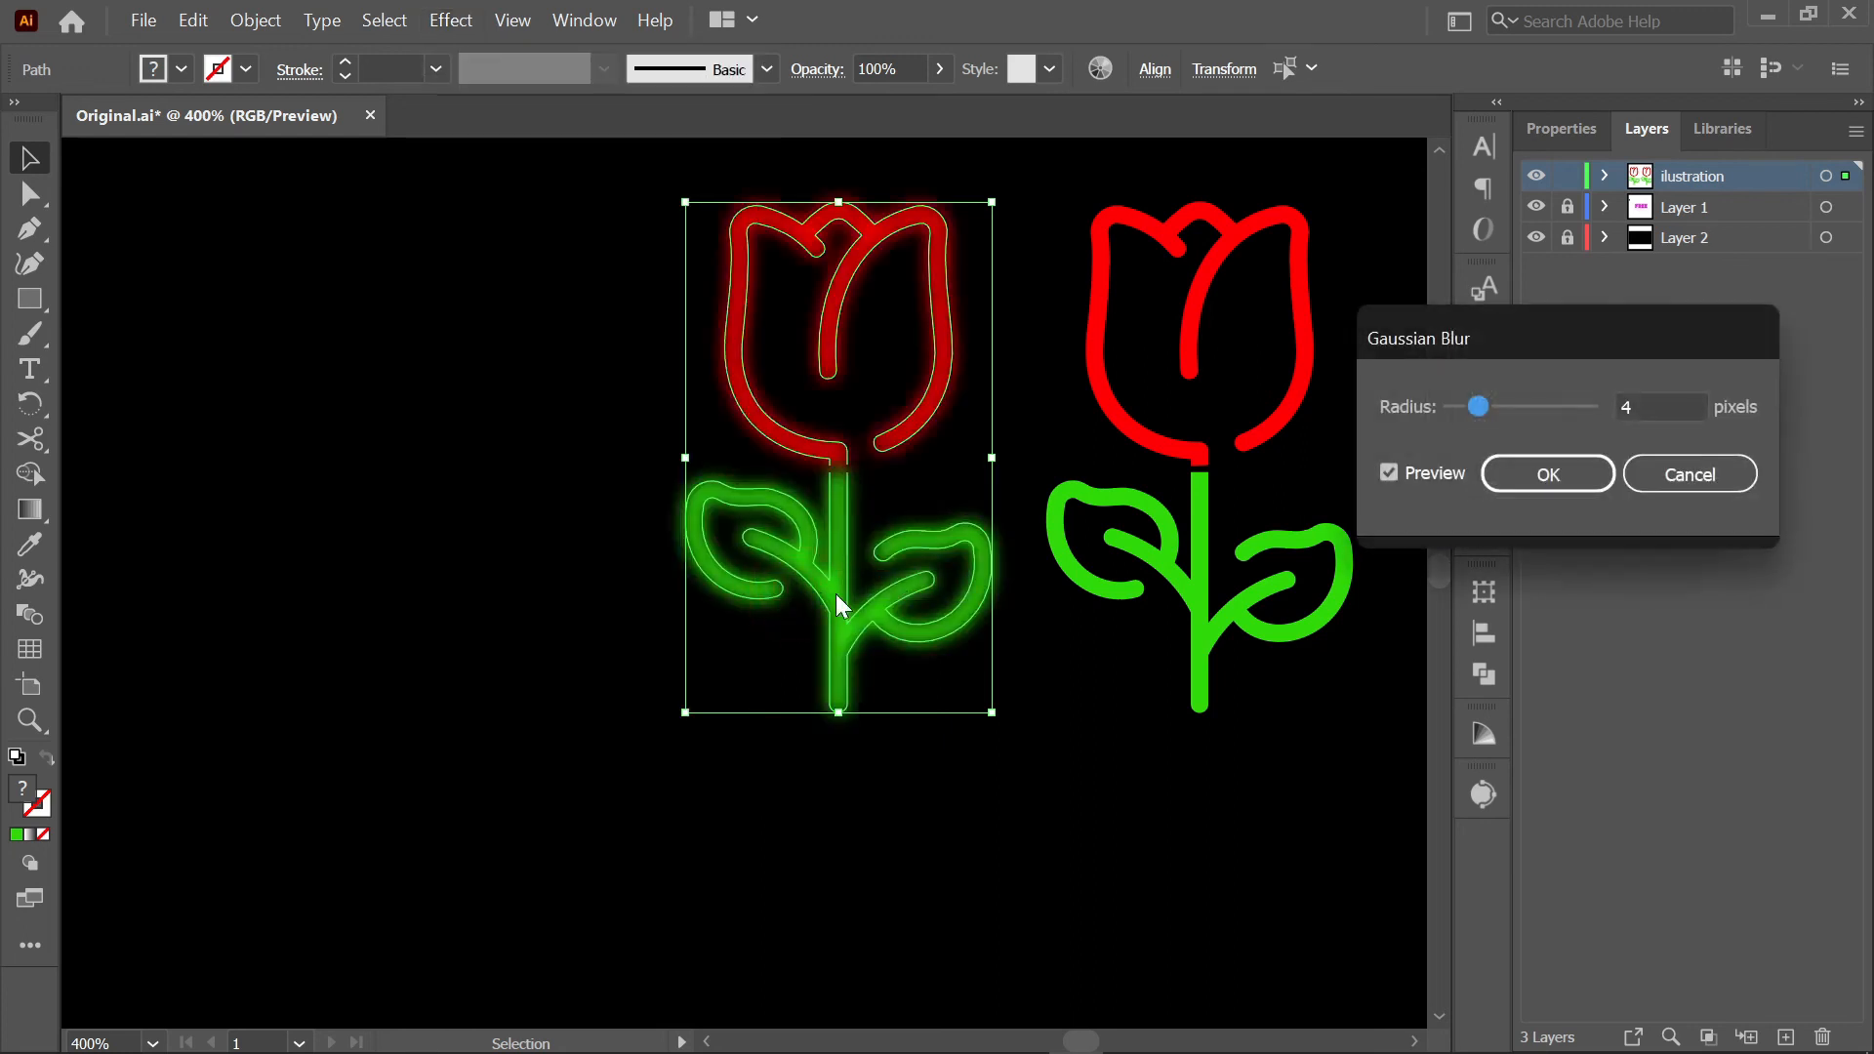
click(1491, 408)
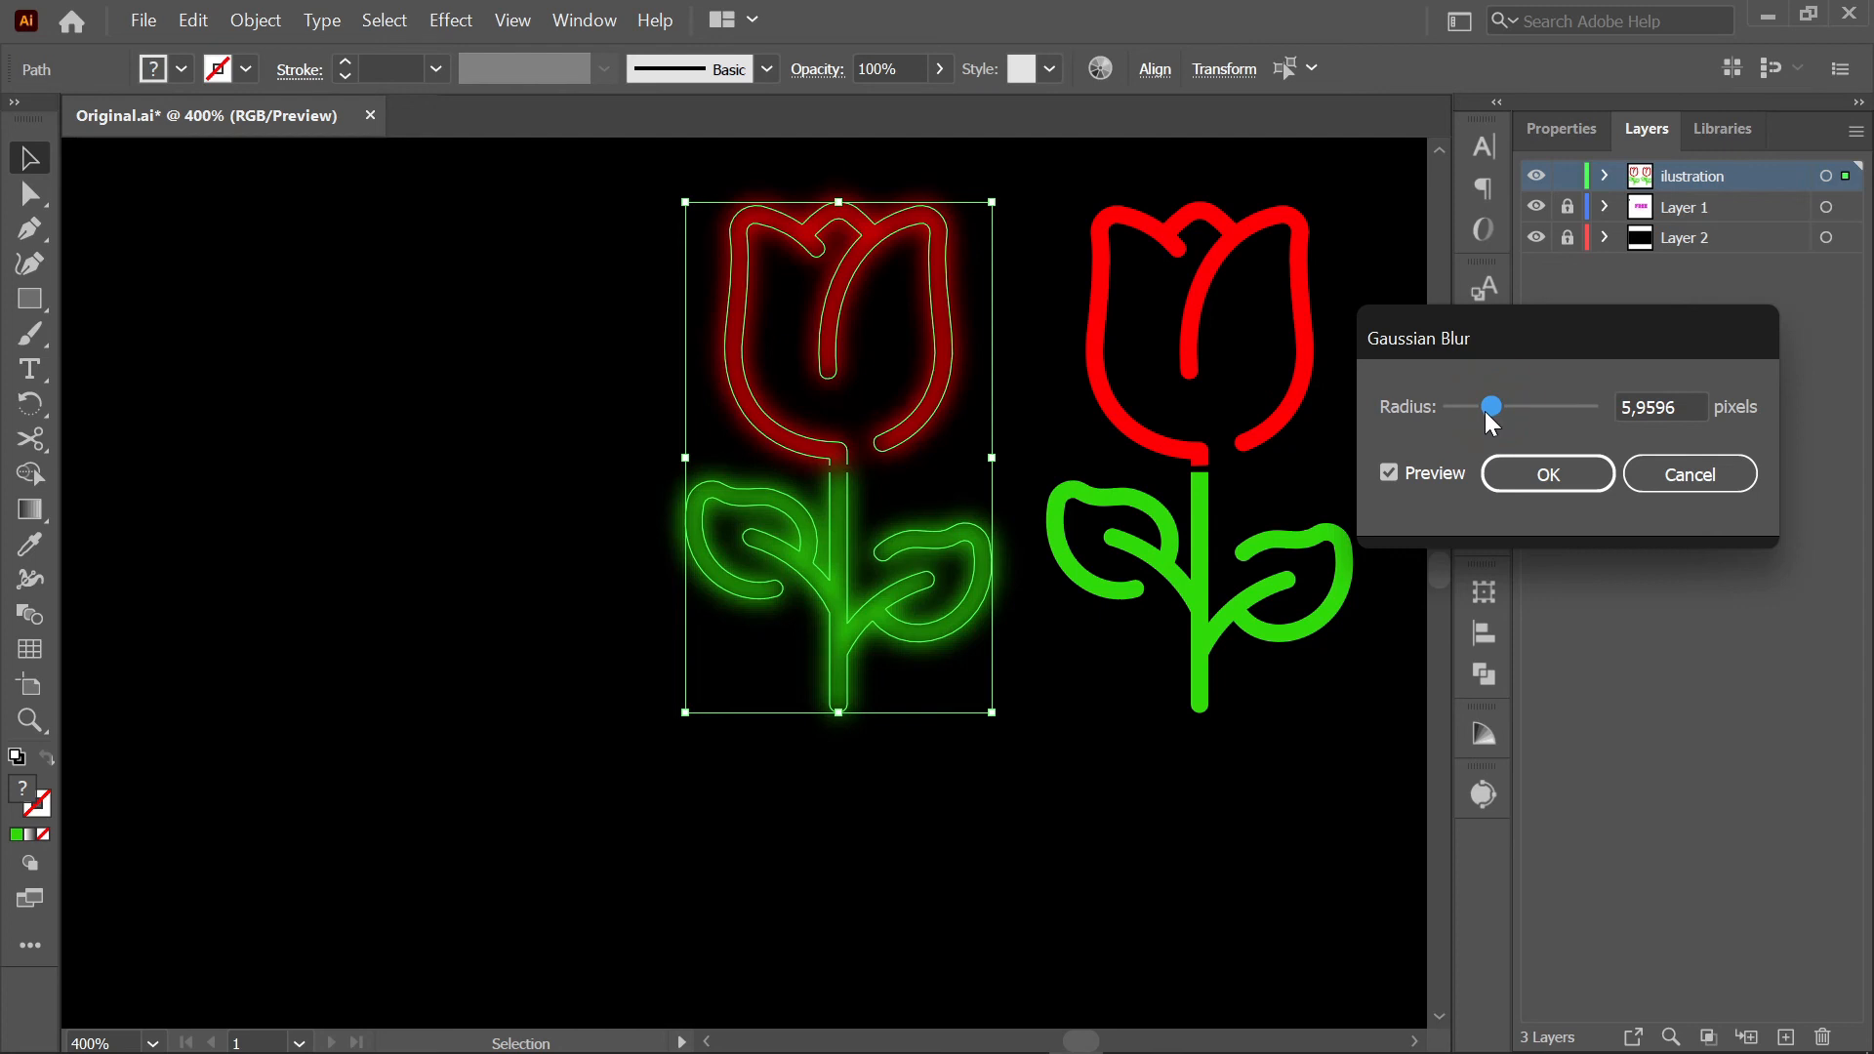
drag(1703, 408, 1518, 435)
text(5)
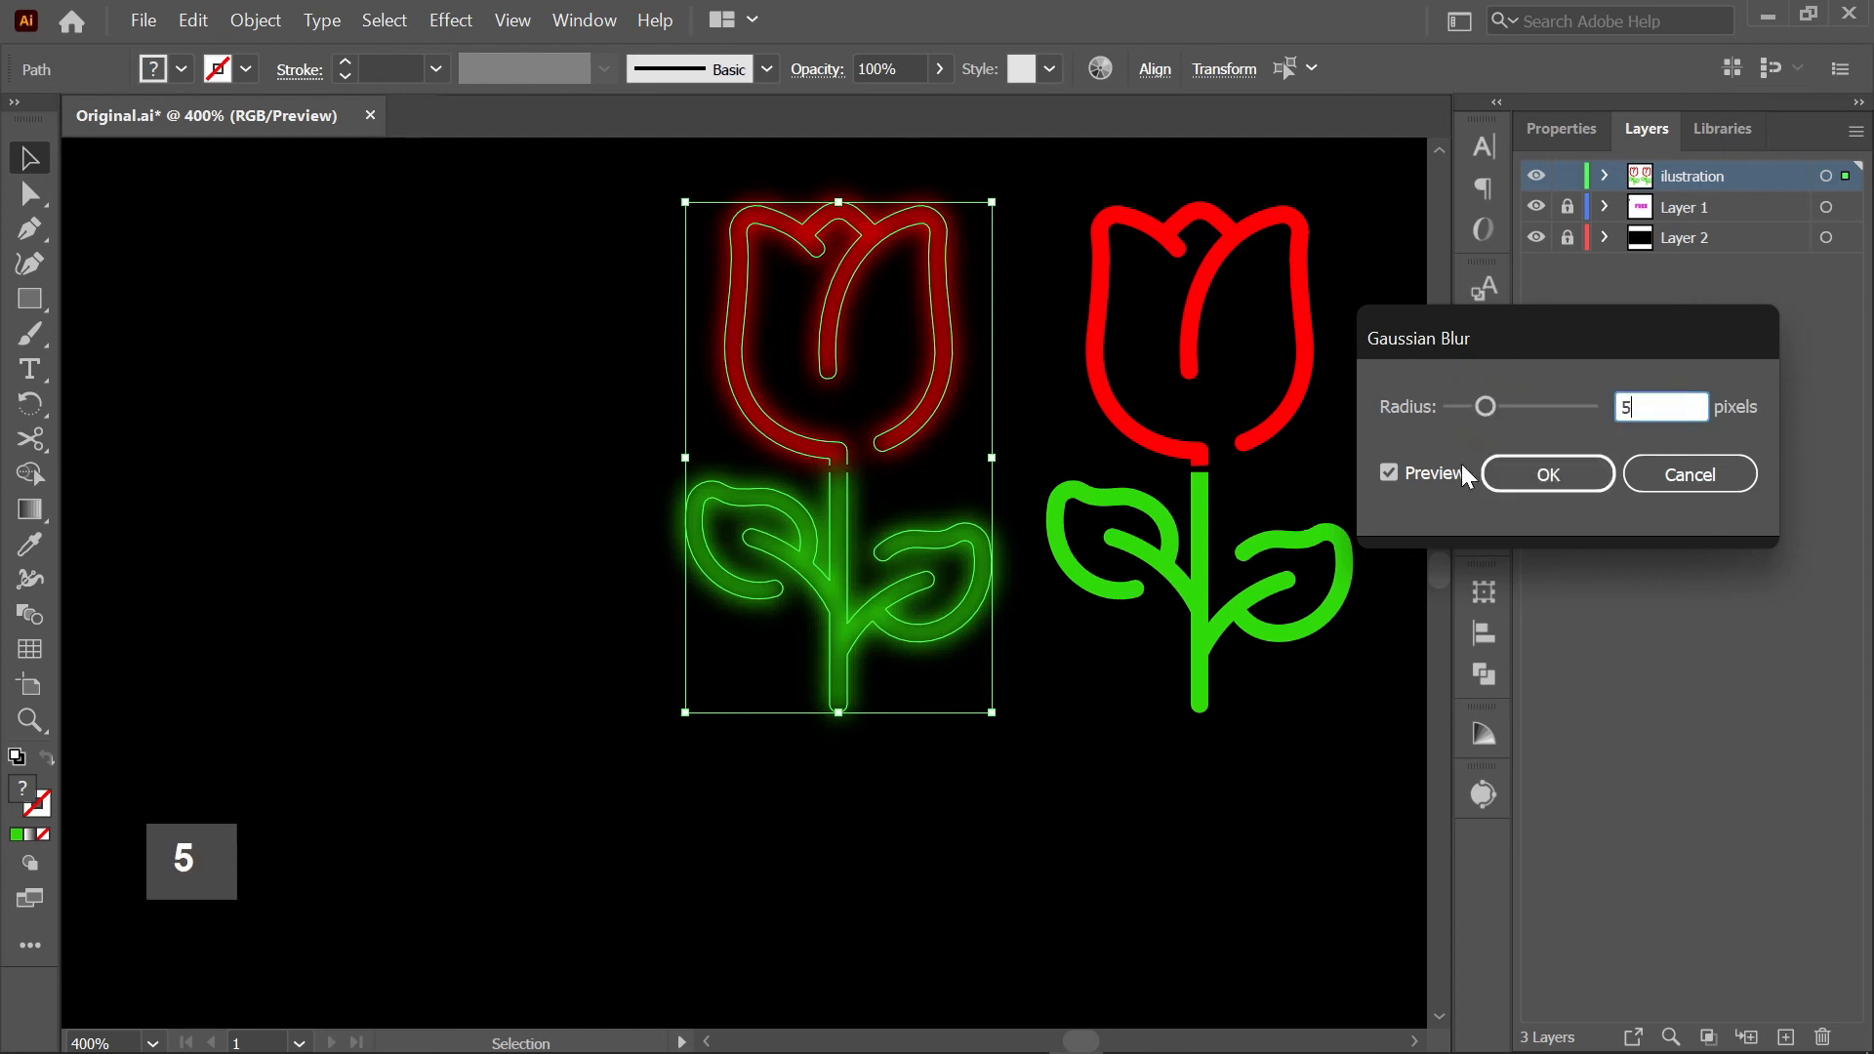
click(1401, 482)
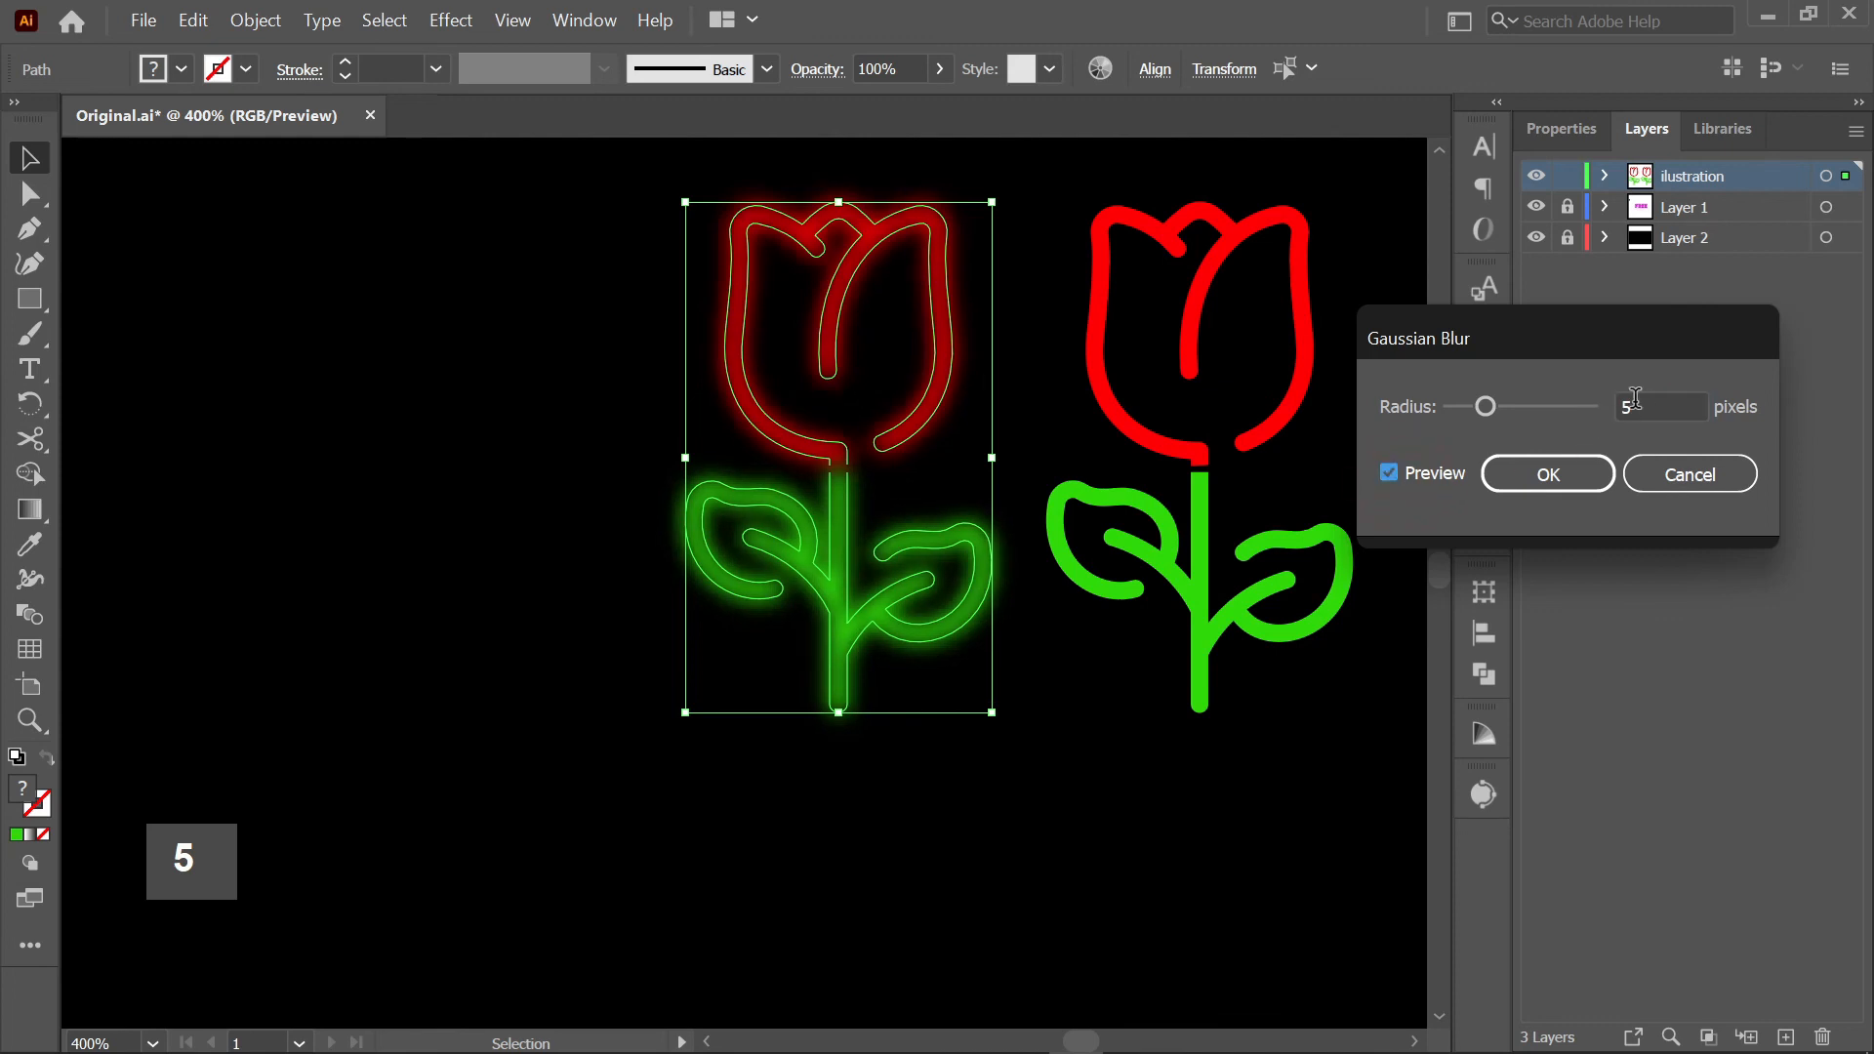
click(1552, 475)
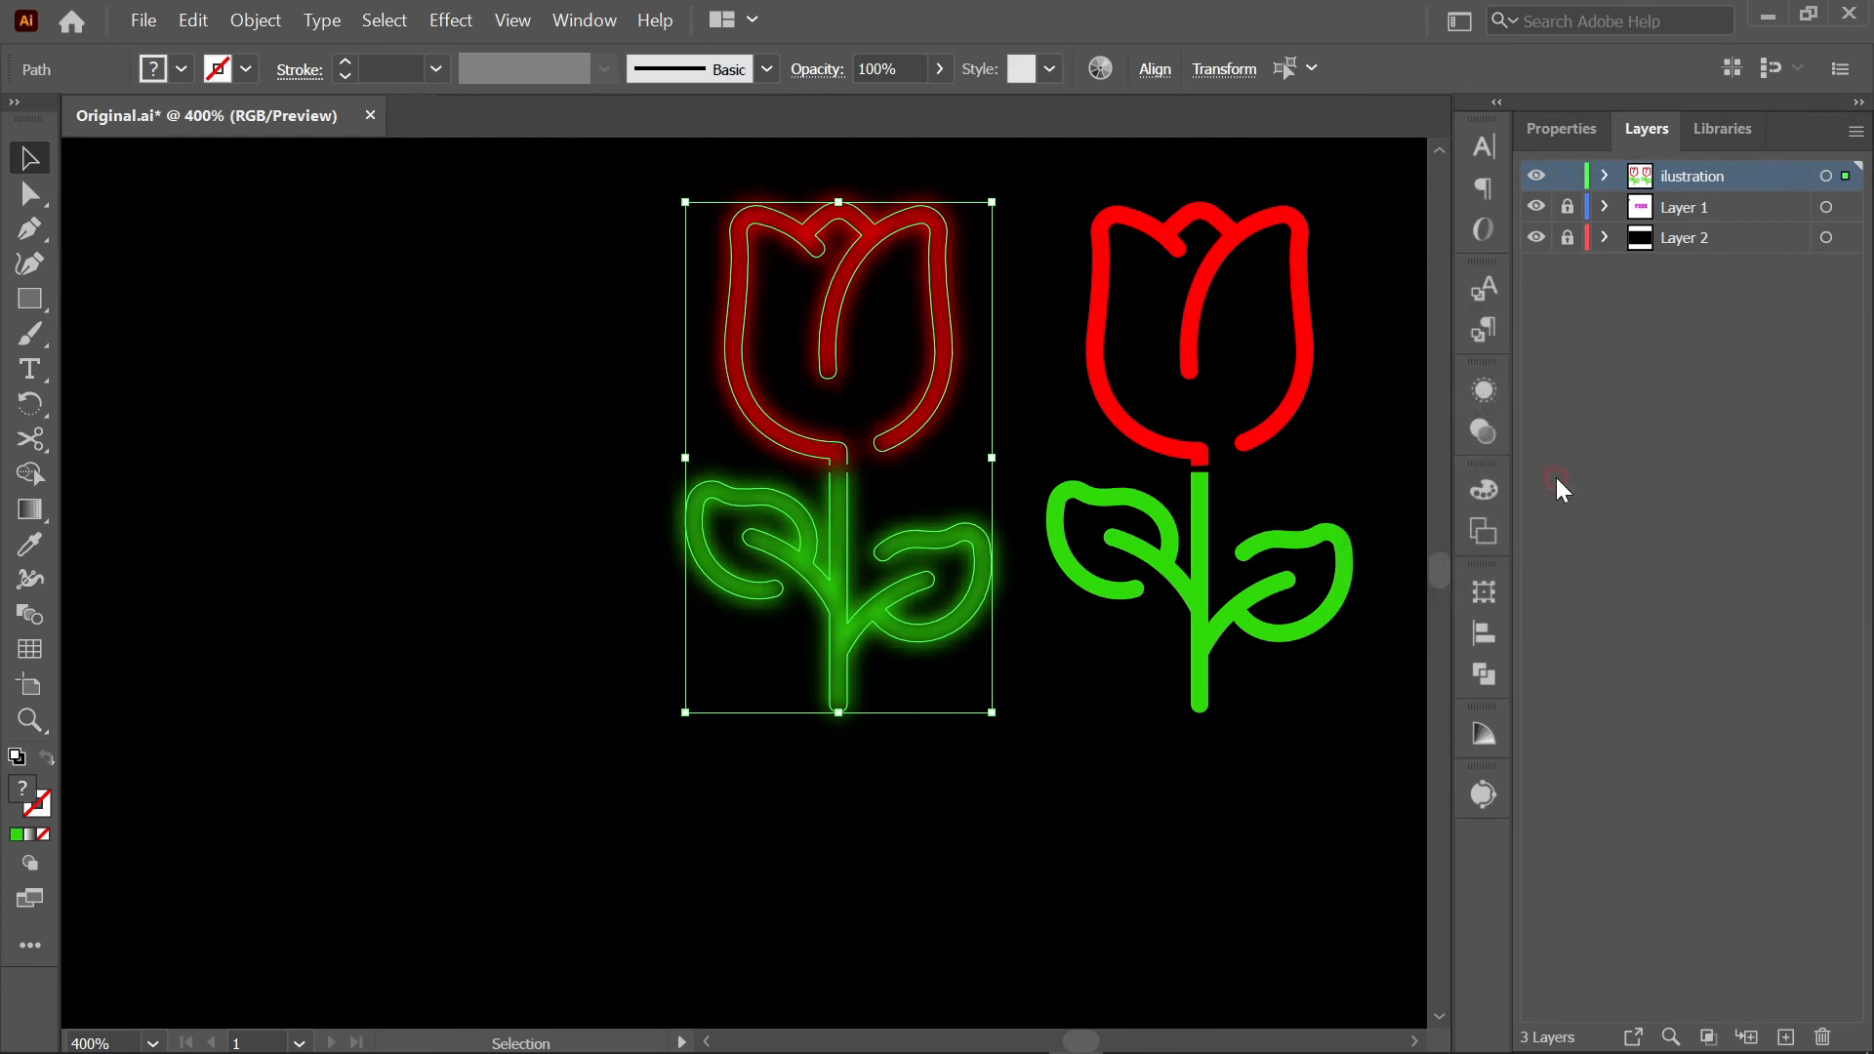
- Move the sharp flower copy directly on top of the blurred flower to form a neon glow
click(1025, 376)
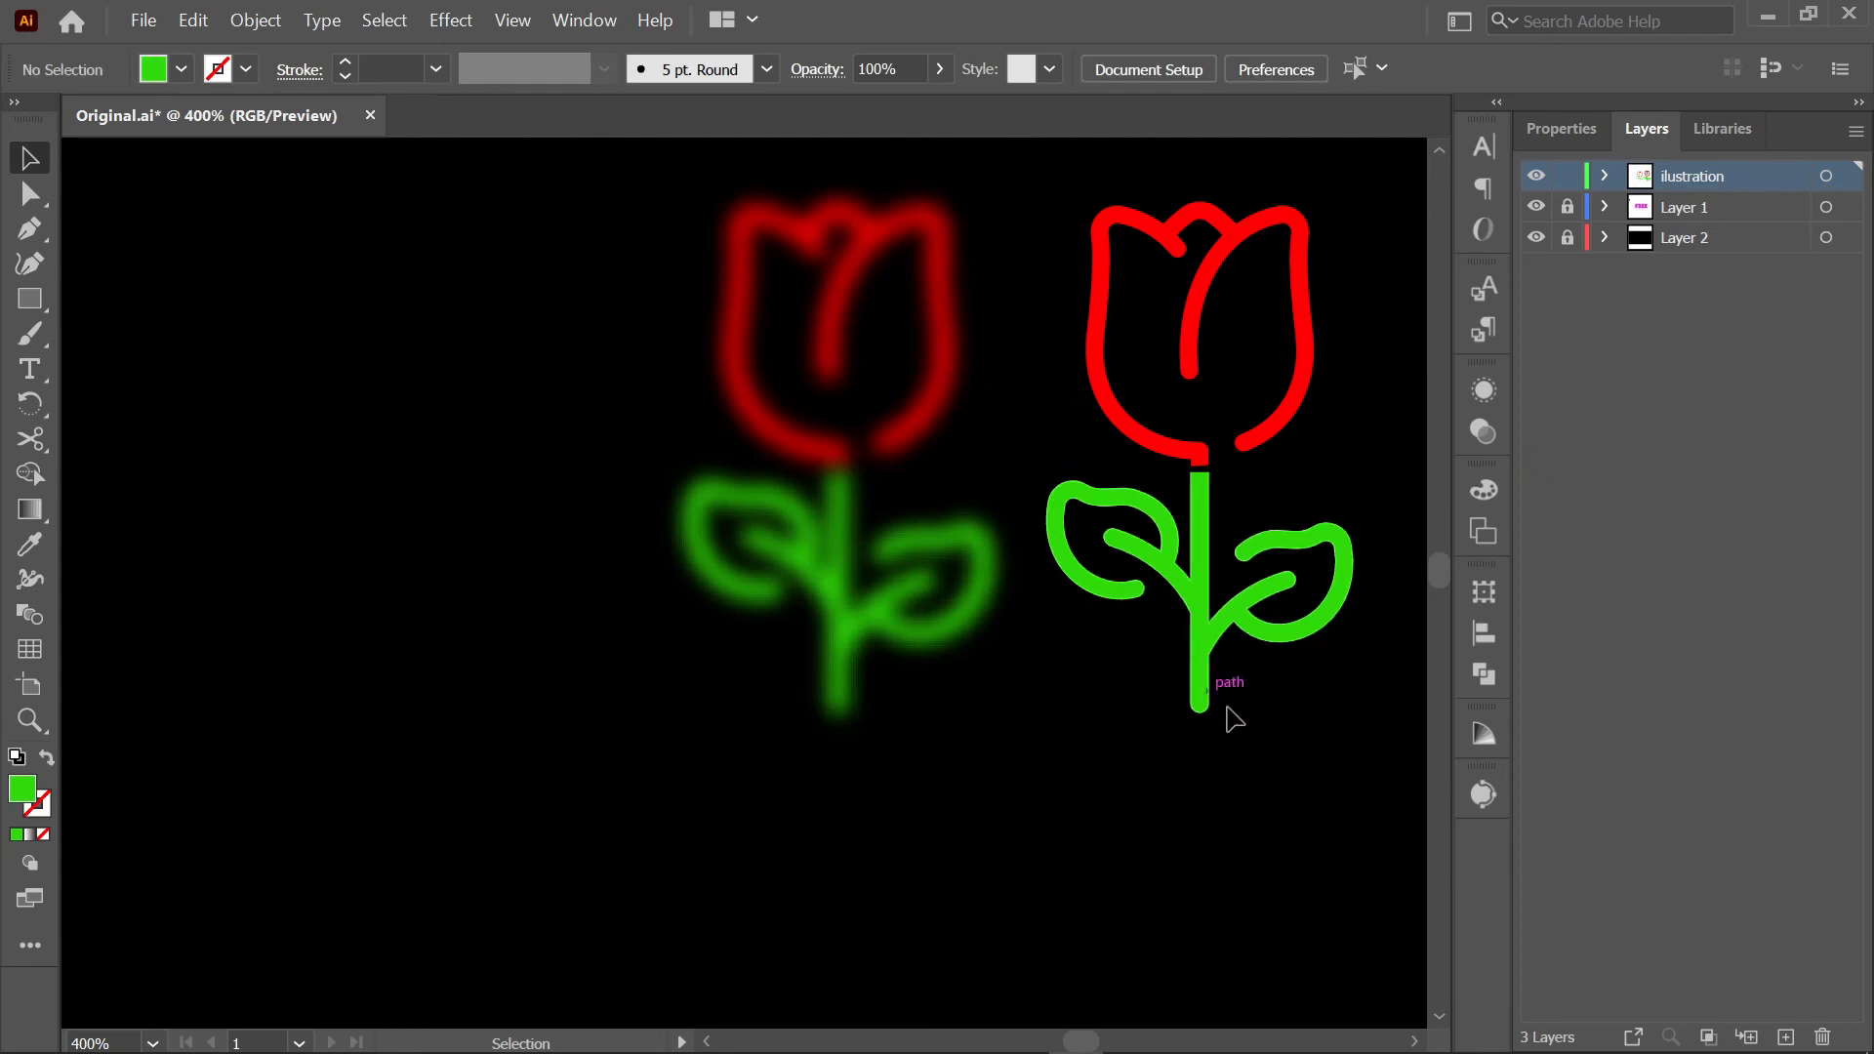
click(1107, 240)
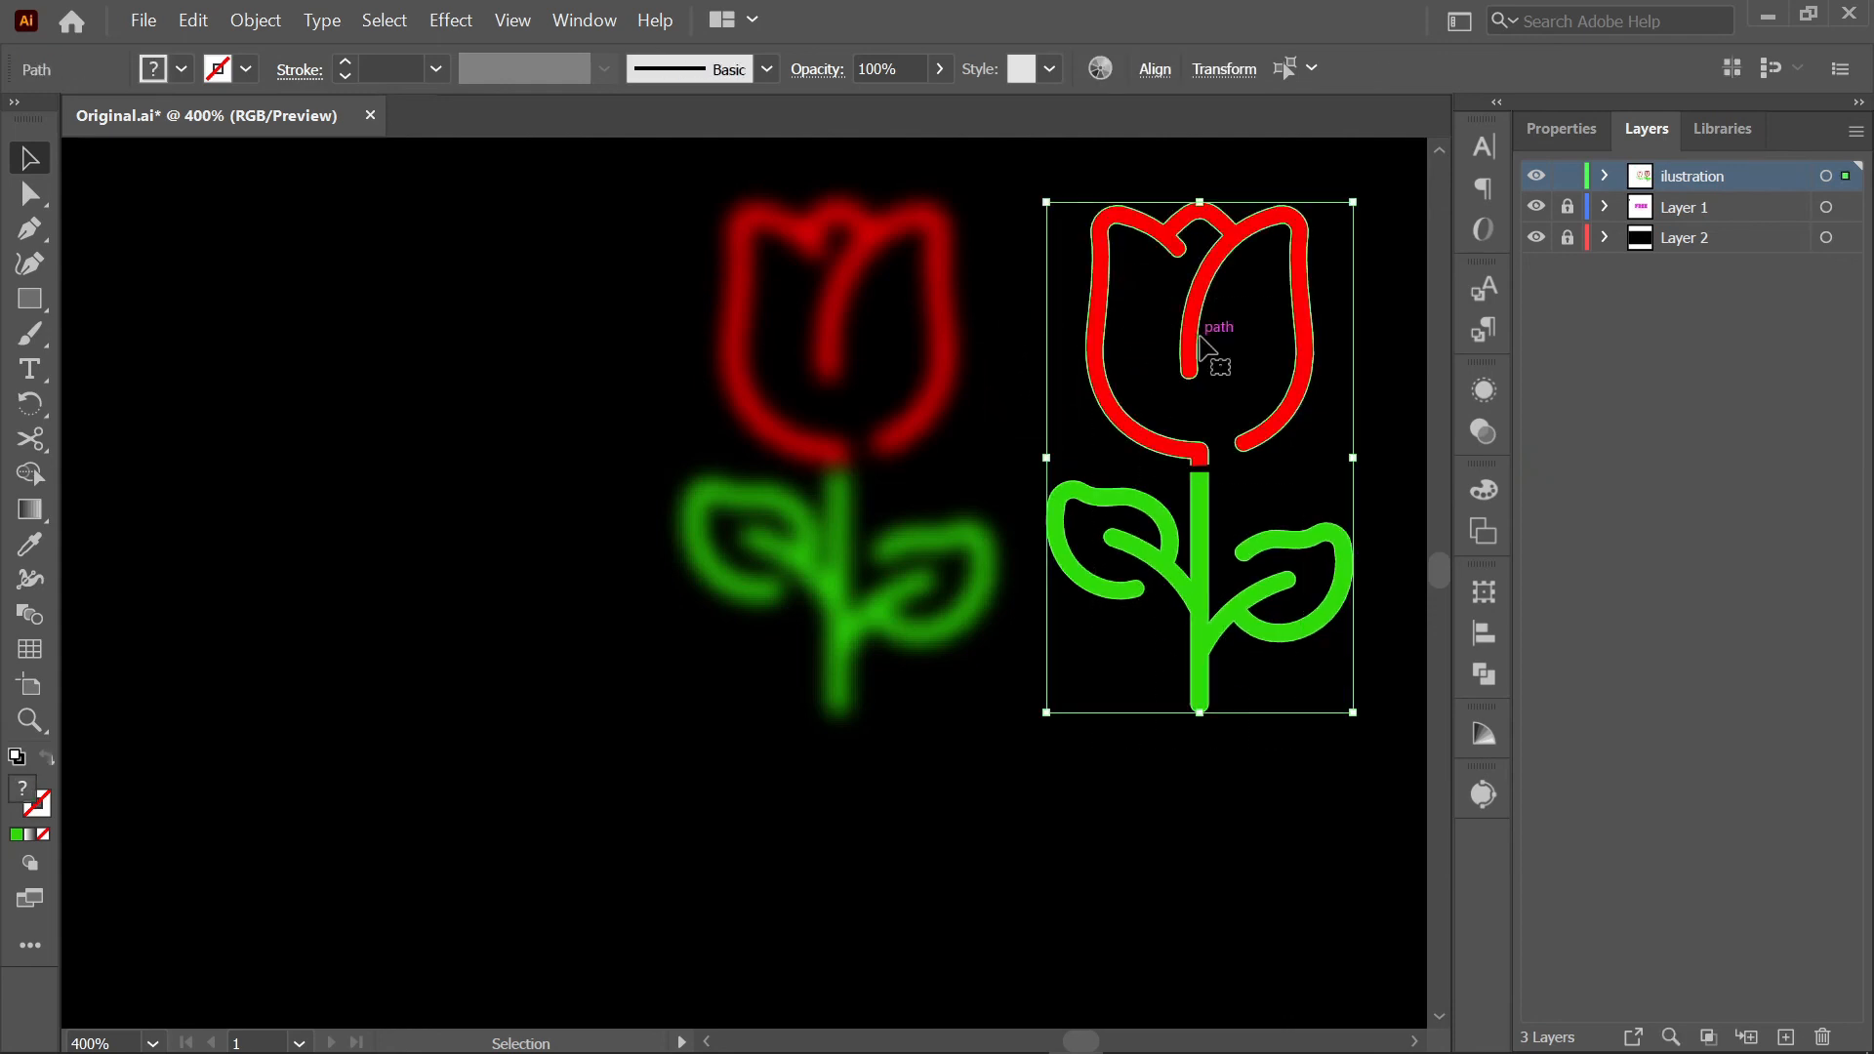
drag(1193, 354, 835, 352)
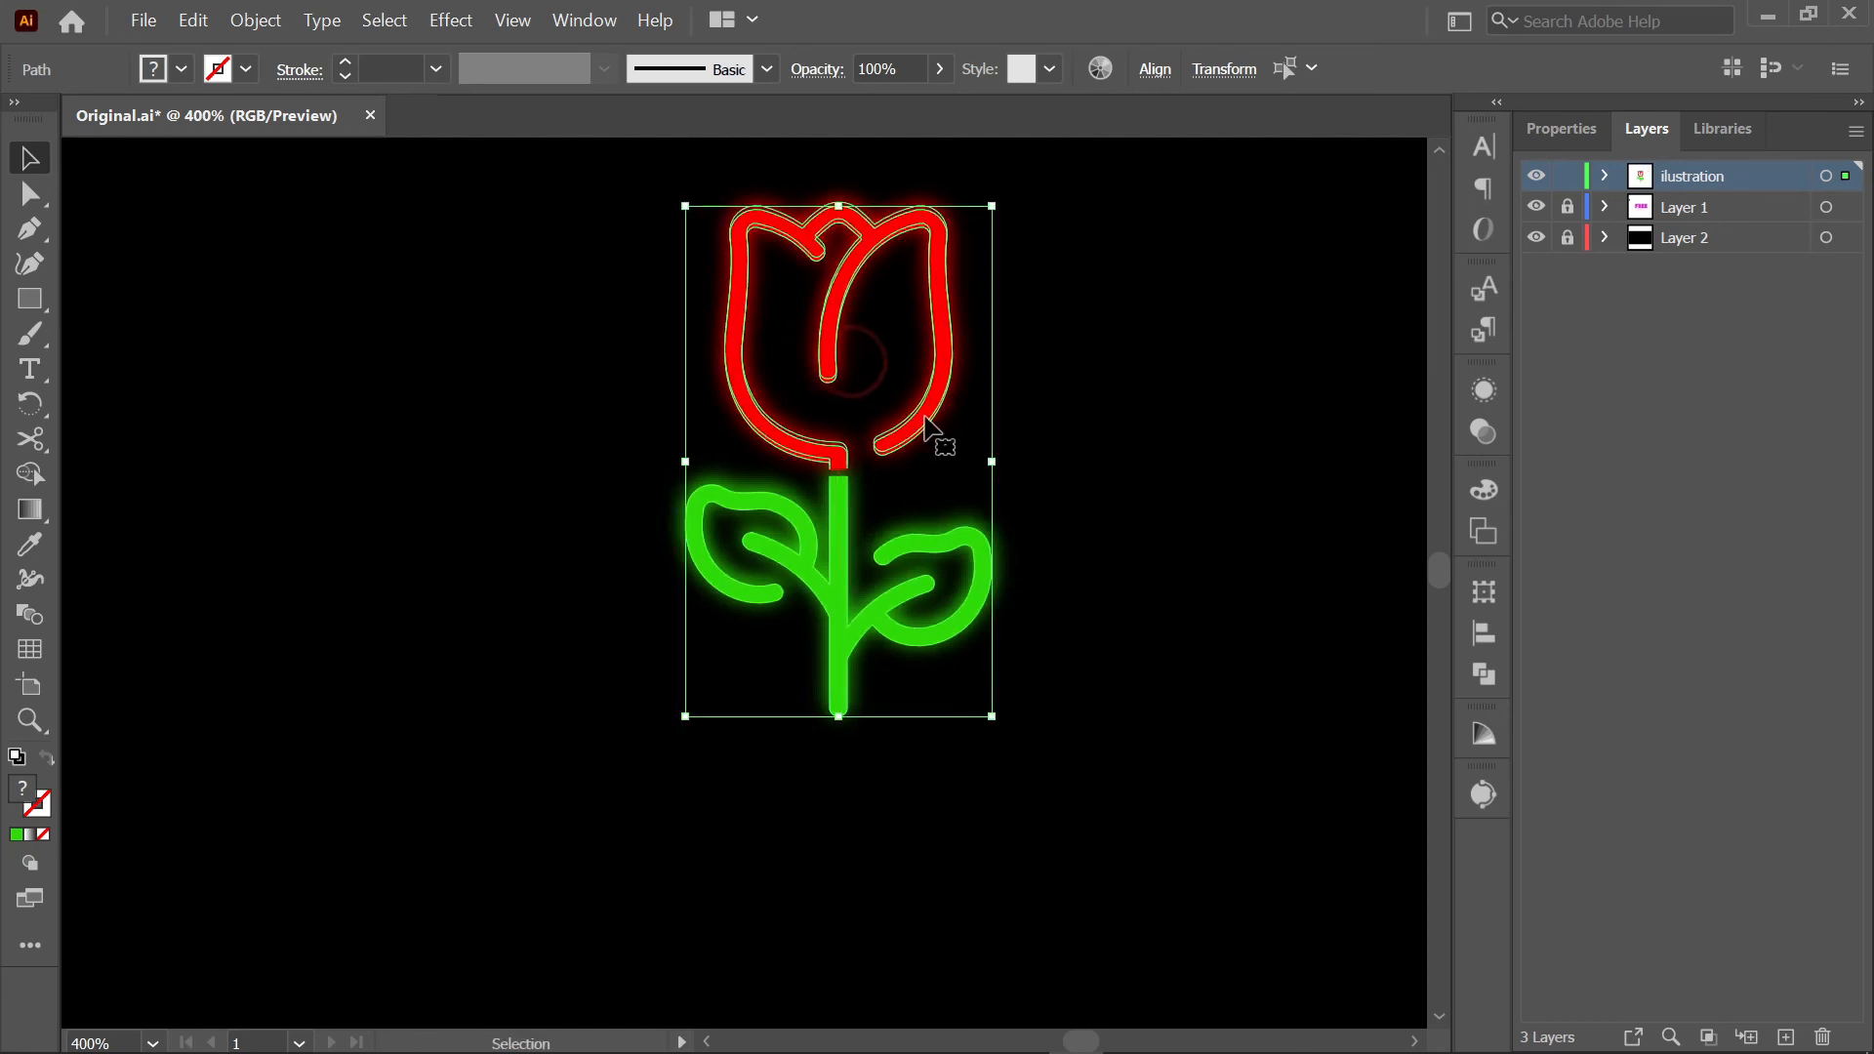
- Try a Gaussian Blur with a 5-pixel radius on the bloom, stem and leaves of the sharp flower copy, and undo it
click(264, 21)
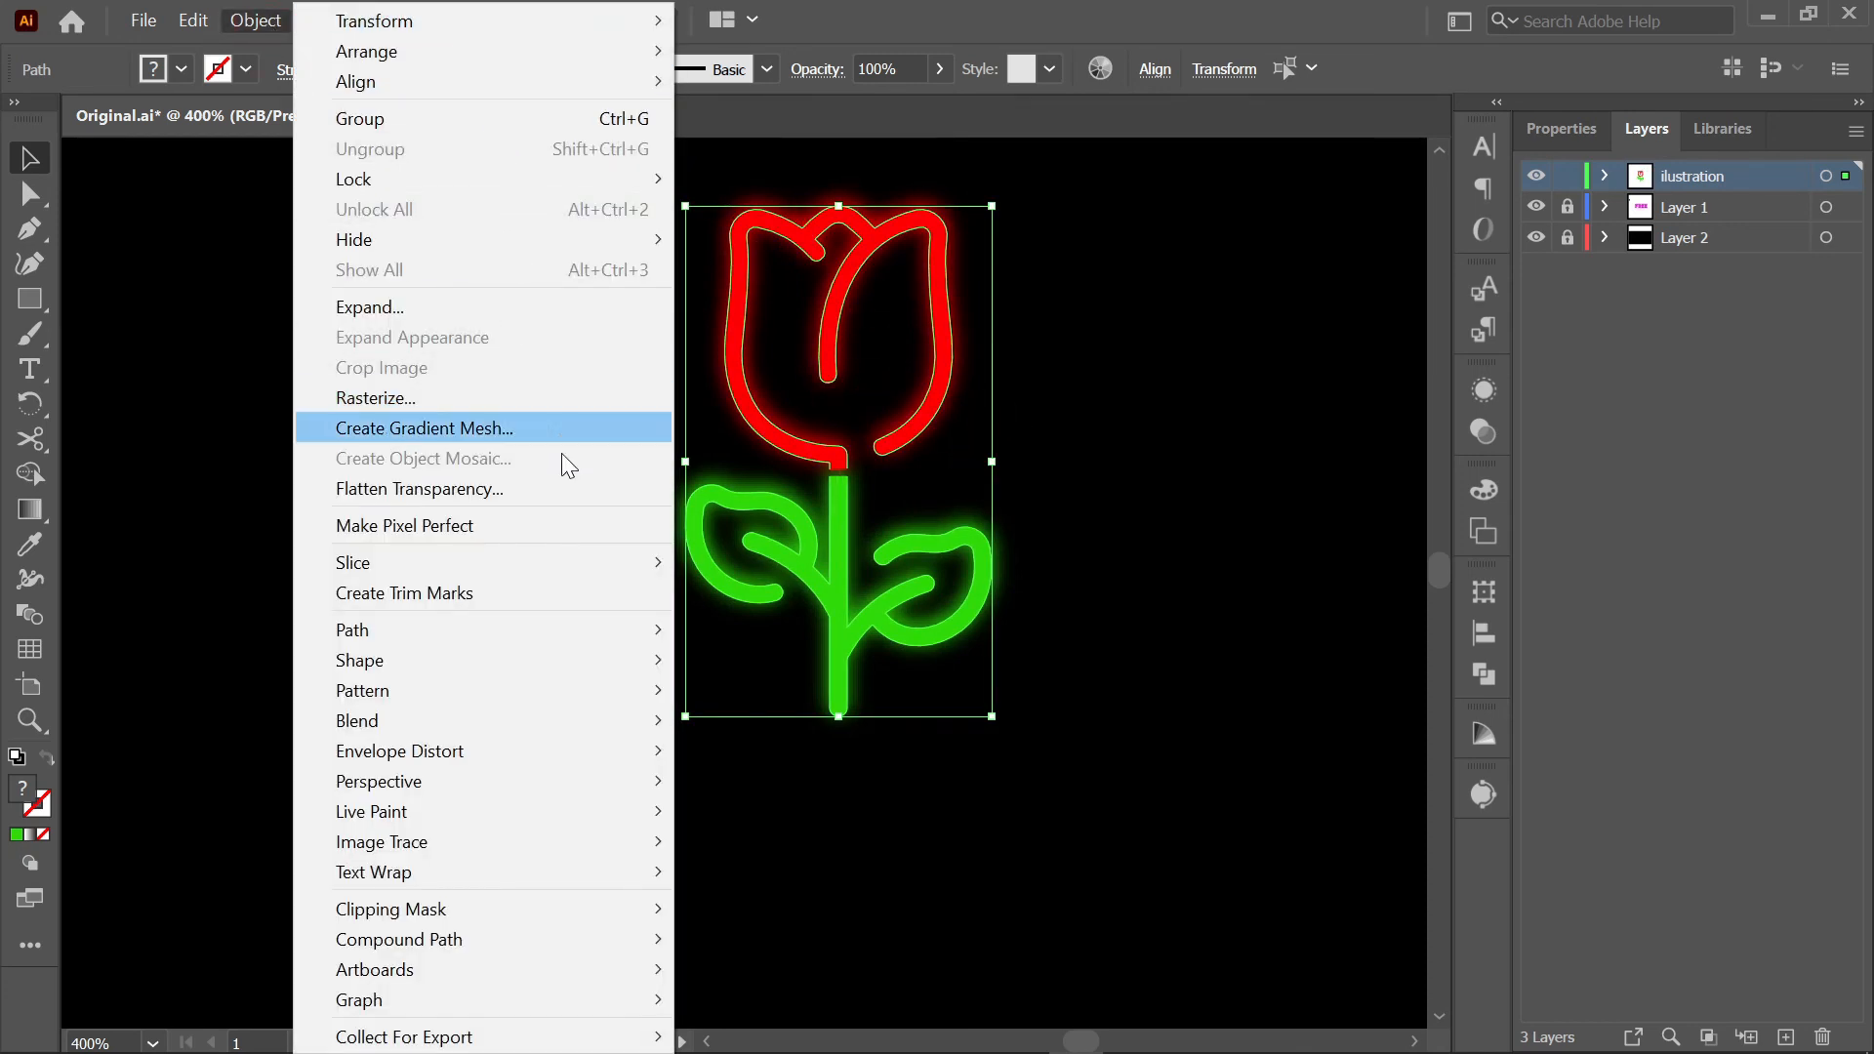
click(109, 198)
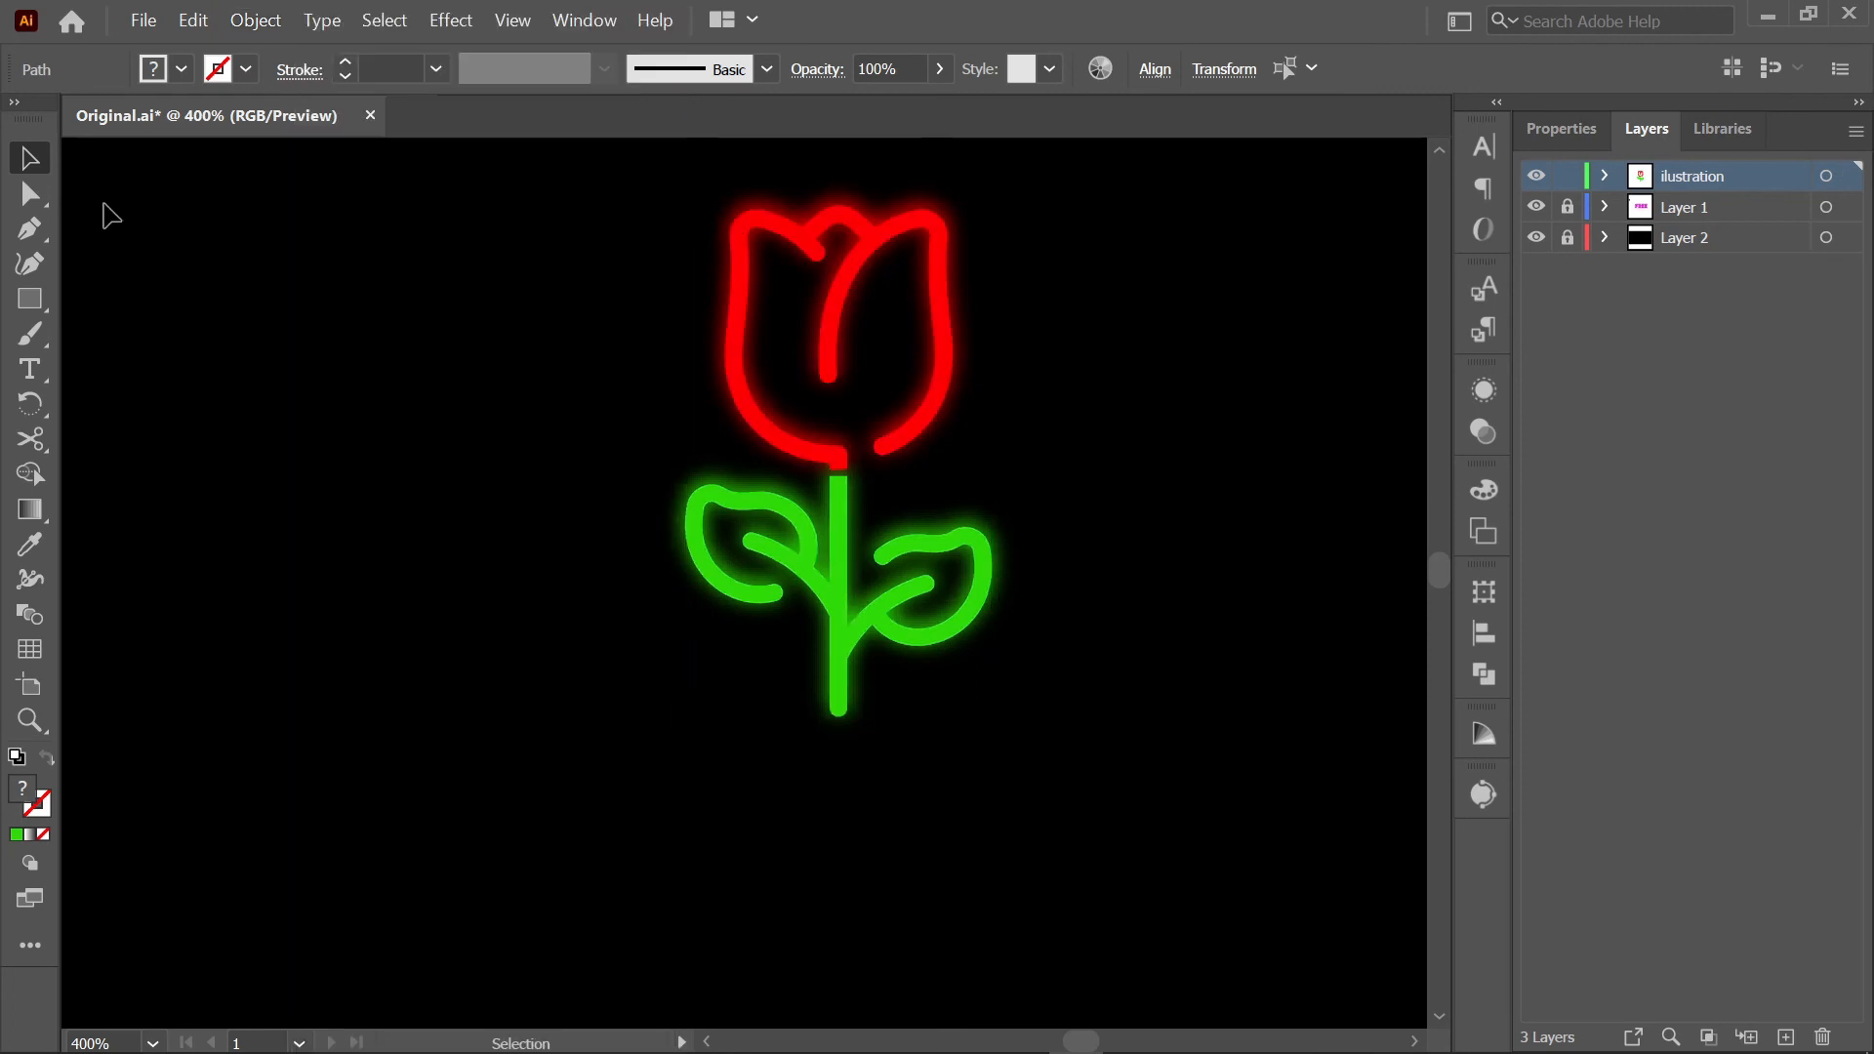
click(837, 489)
shift+click(806, 447)
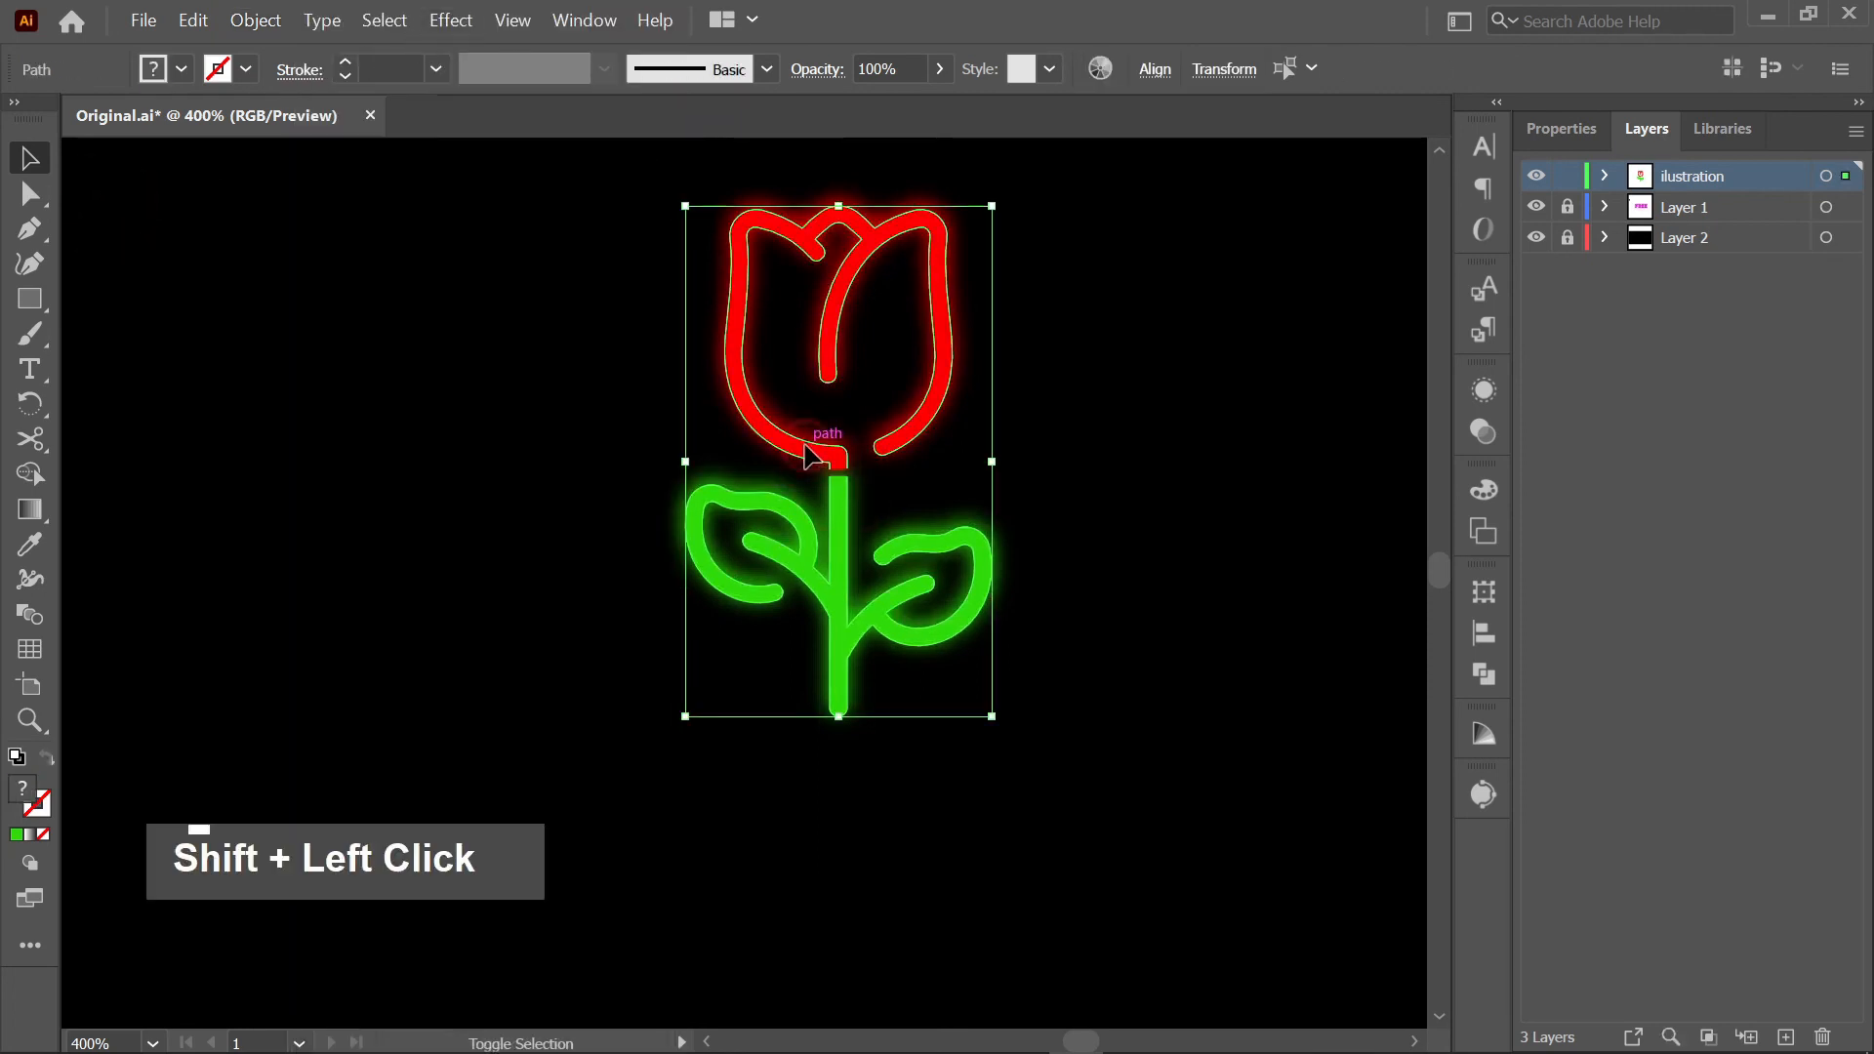
click(449, 21)
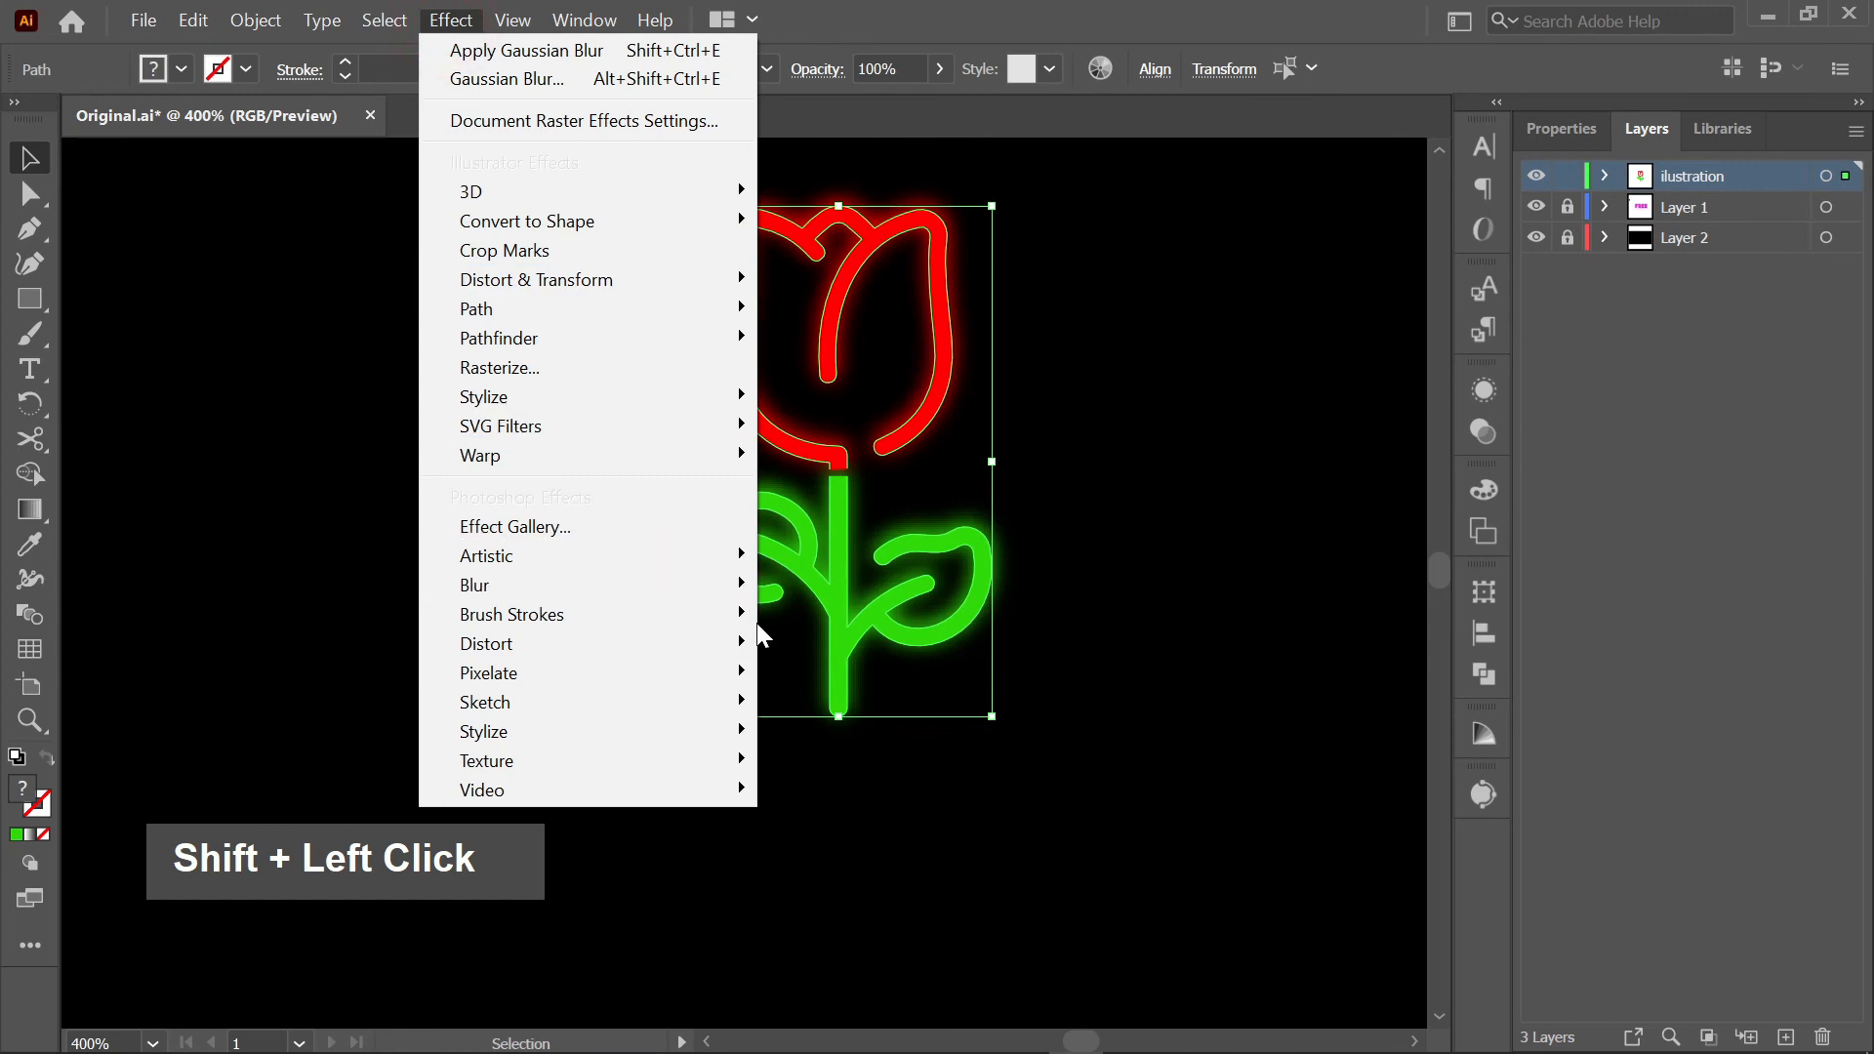
mouse_move(738, 596)
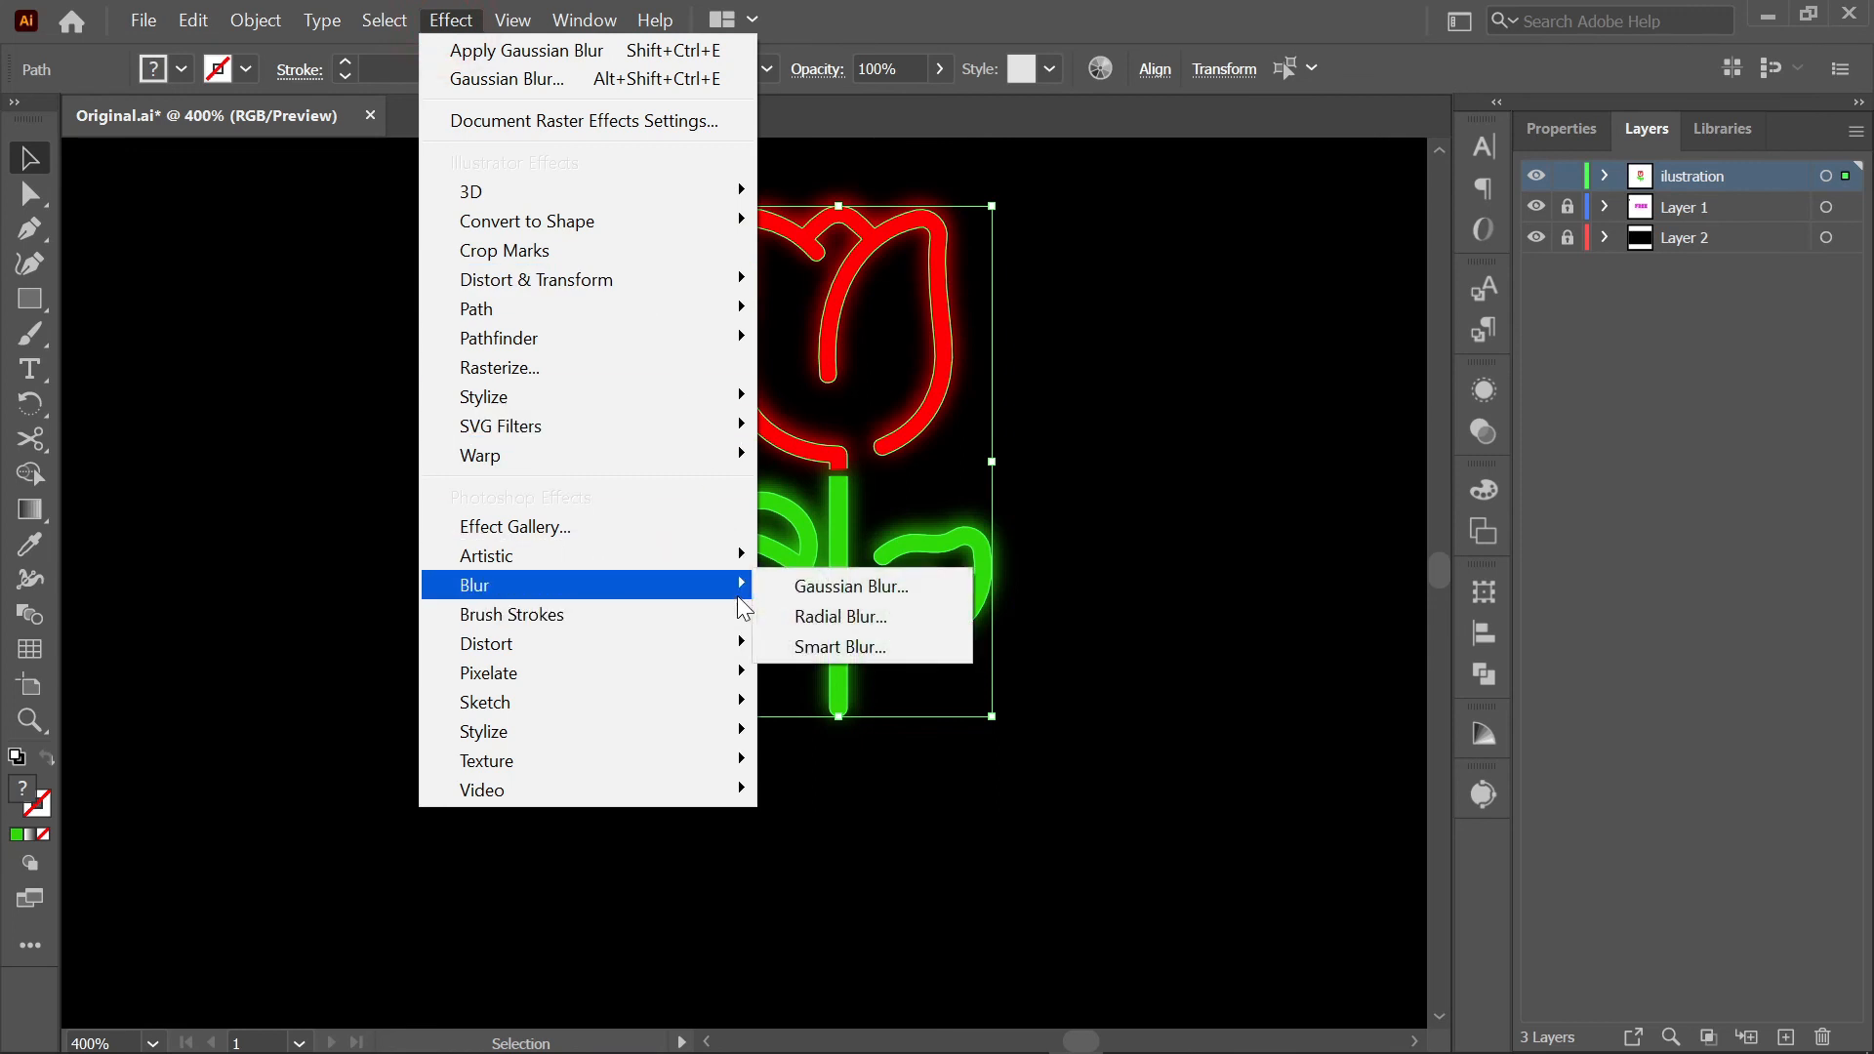
click(810, 589)
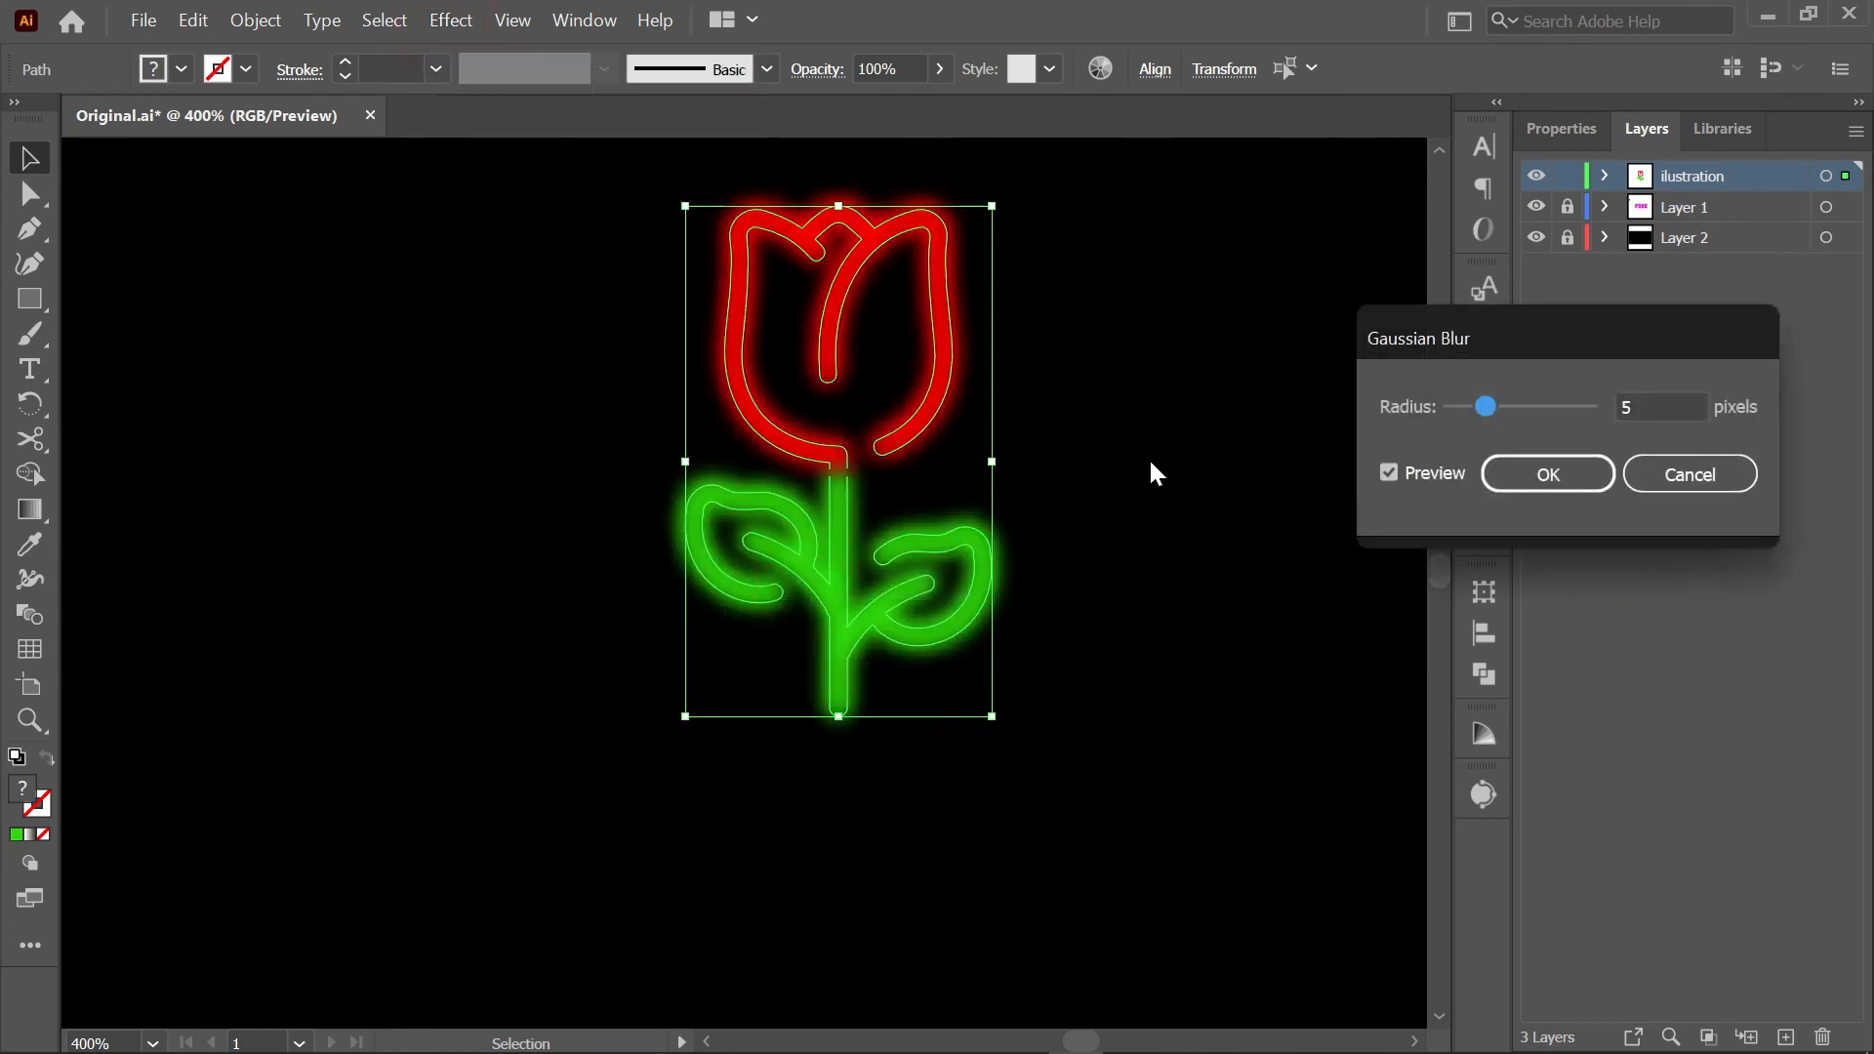
key(Tab)
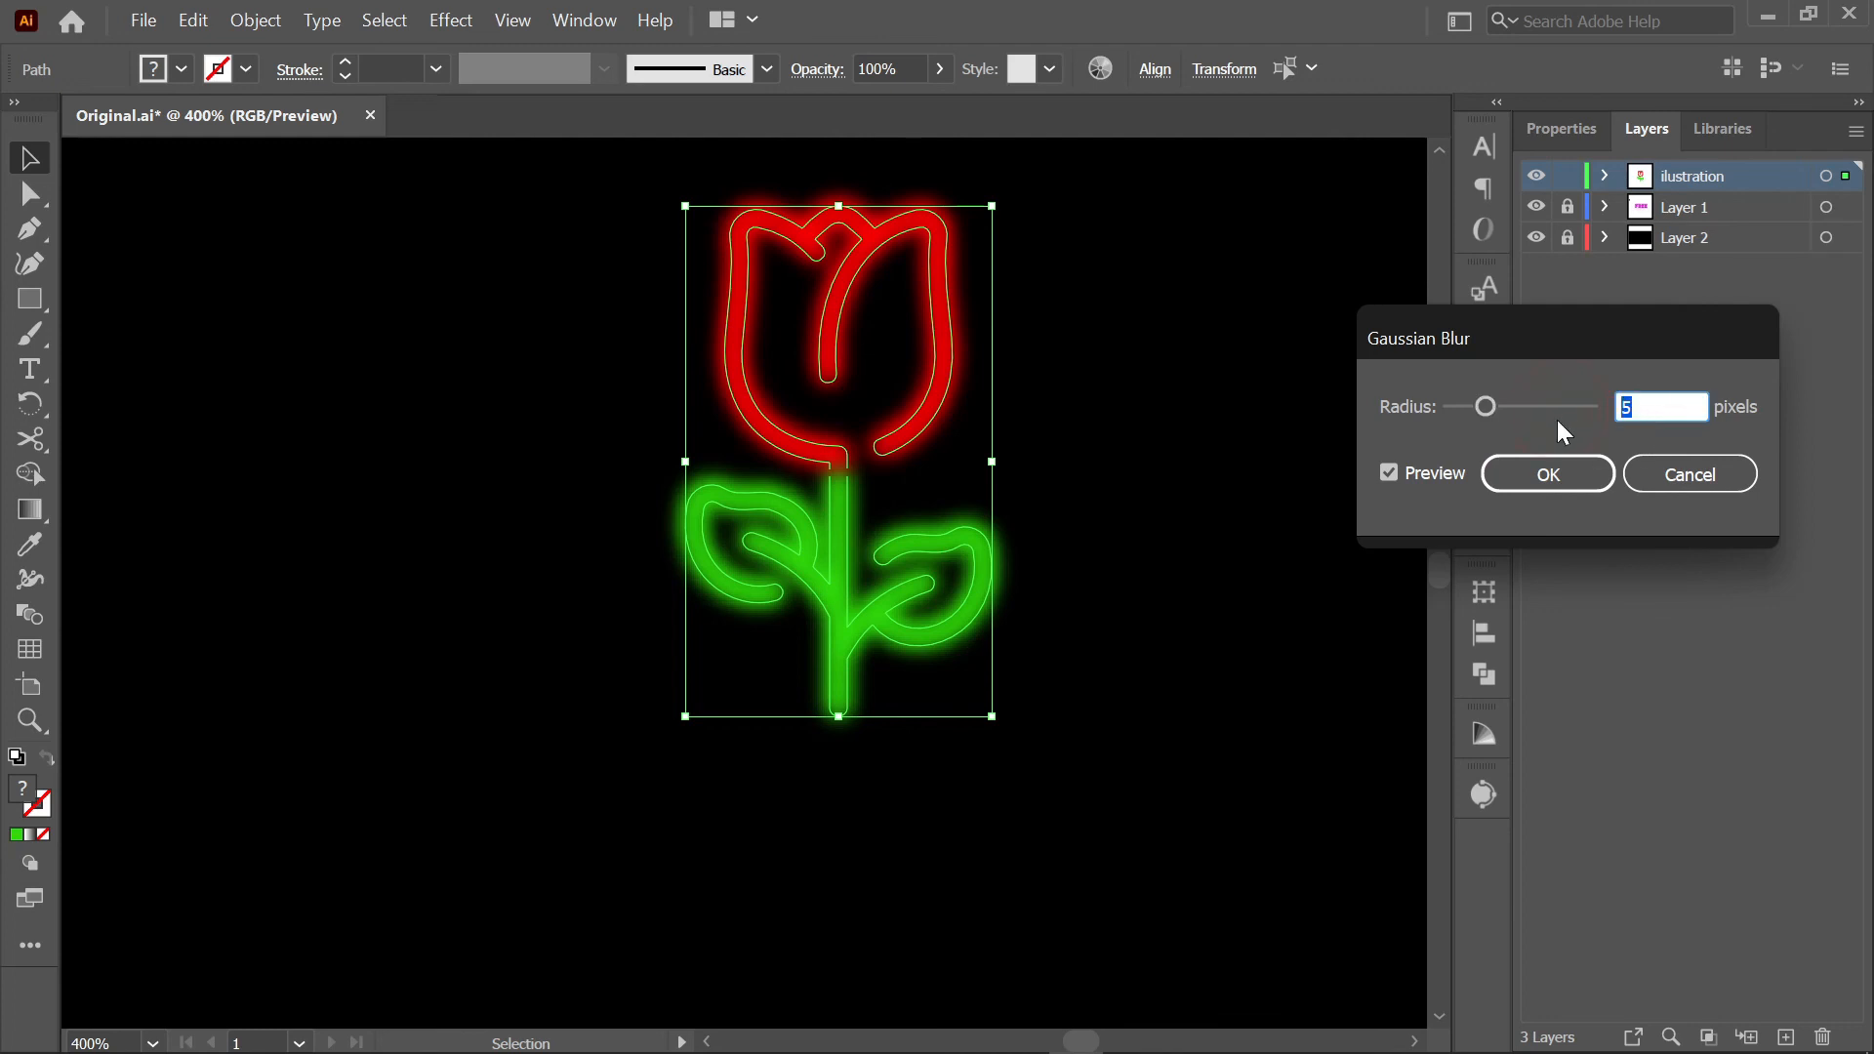
click(1577, 485)
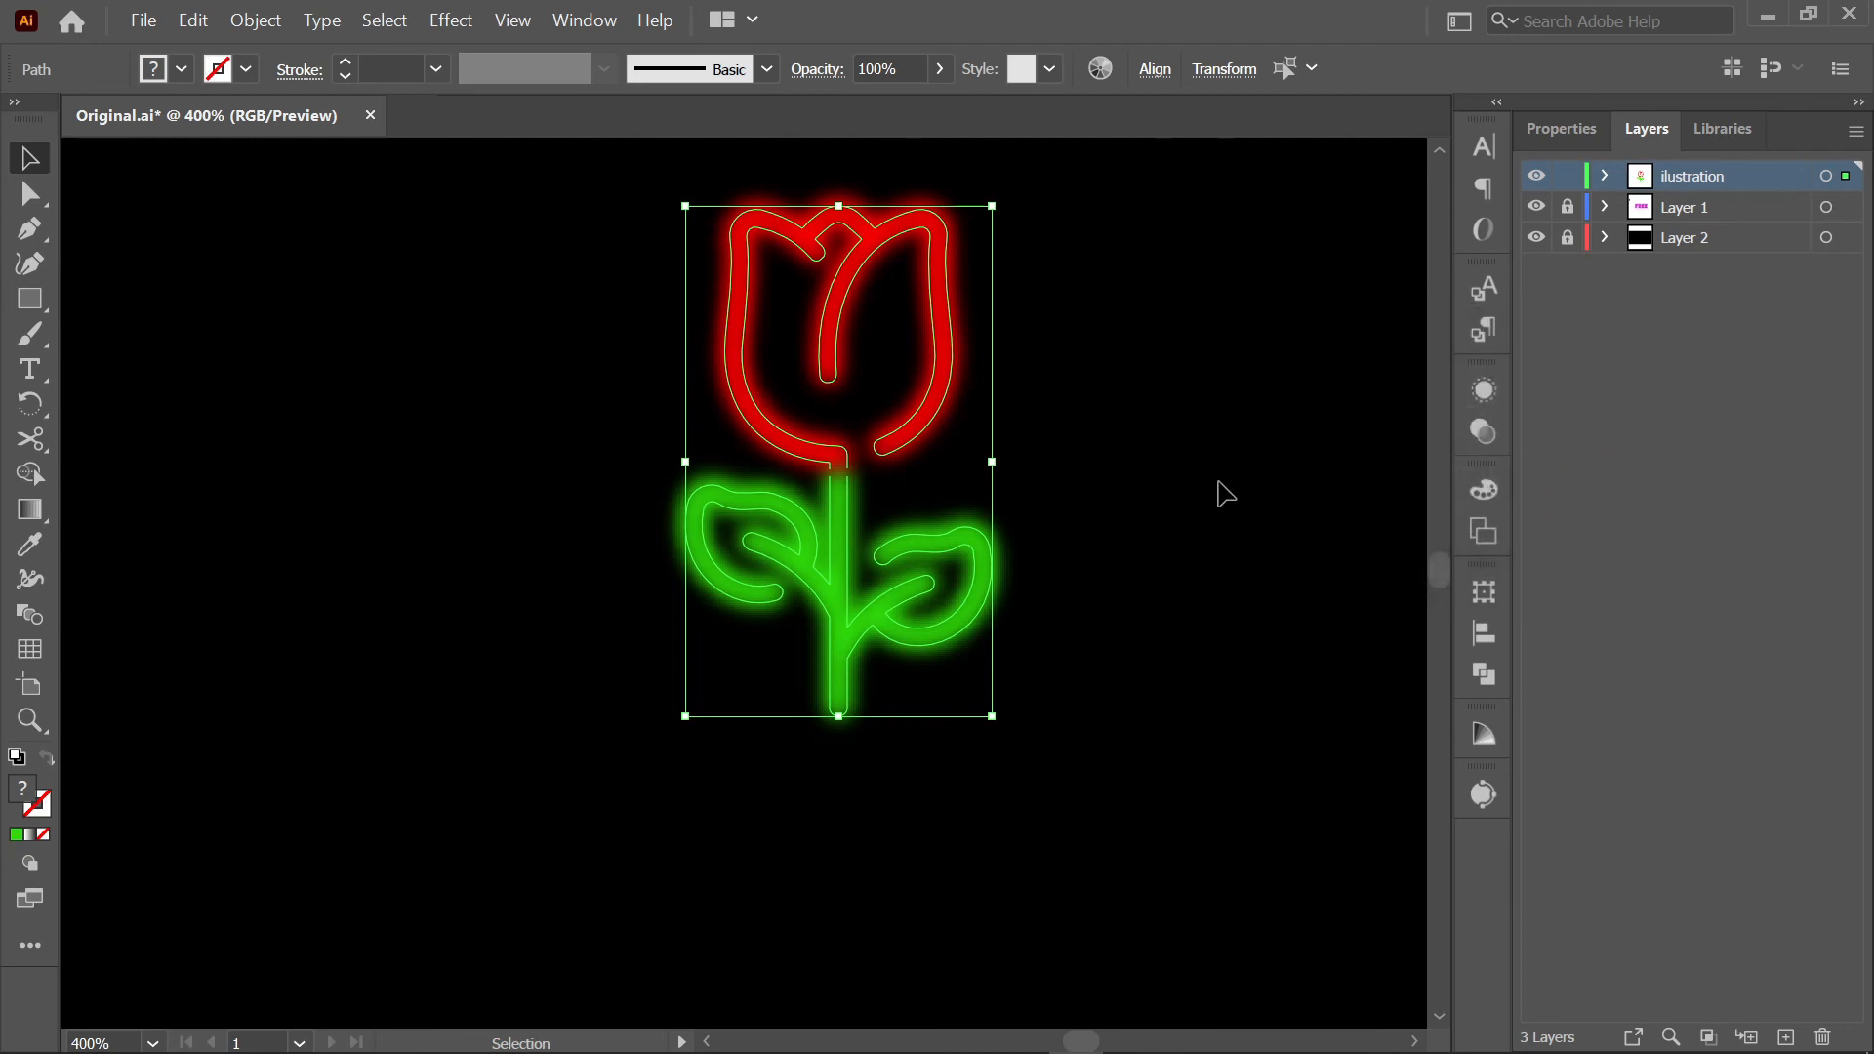
key(ctrl+z)
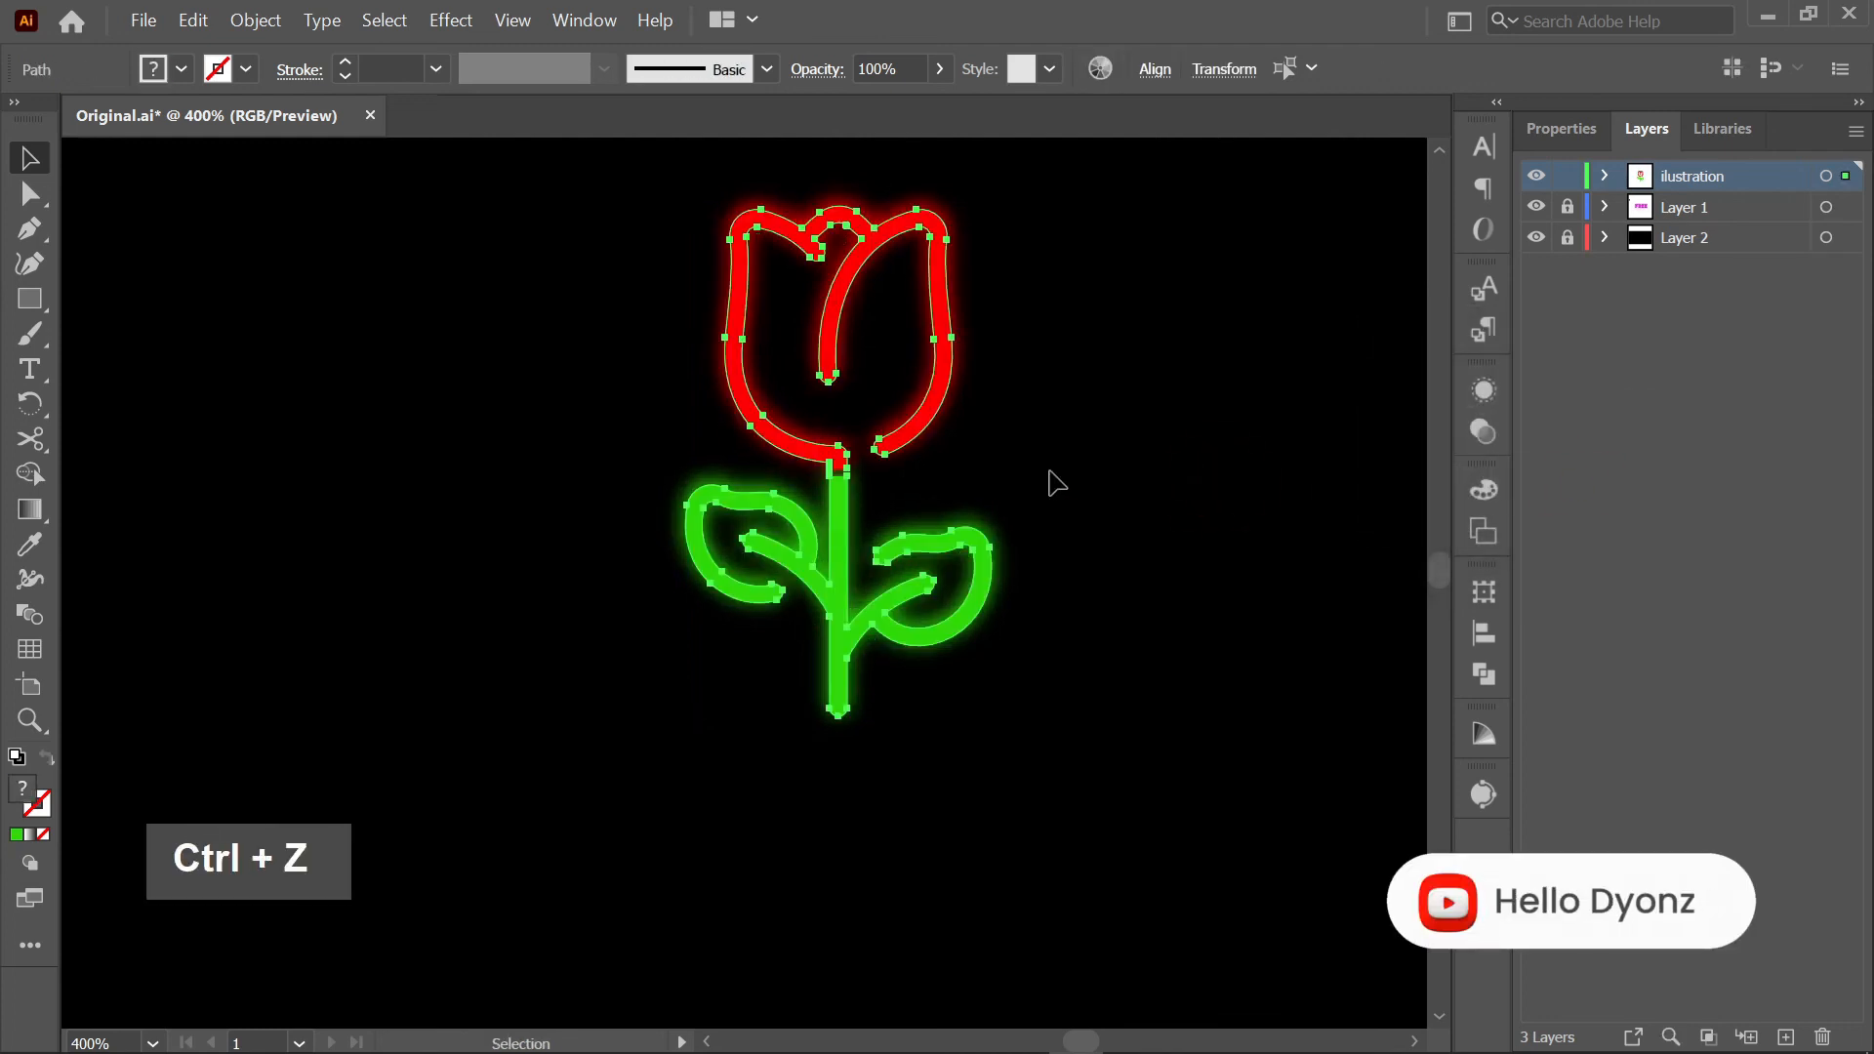
- Apply a Gaussian Blur with a 2-pixel radius to the bloom, stem and leaves of the sharp flower copy
click(430, 29)
mouse_move(717, 585)
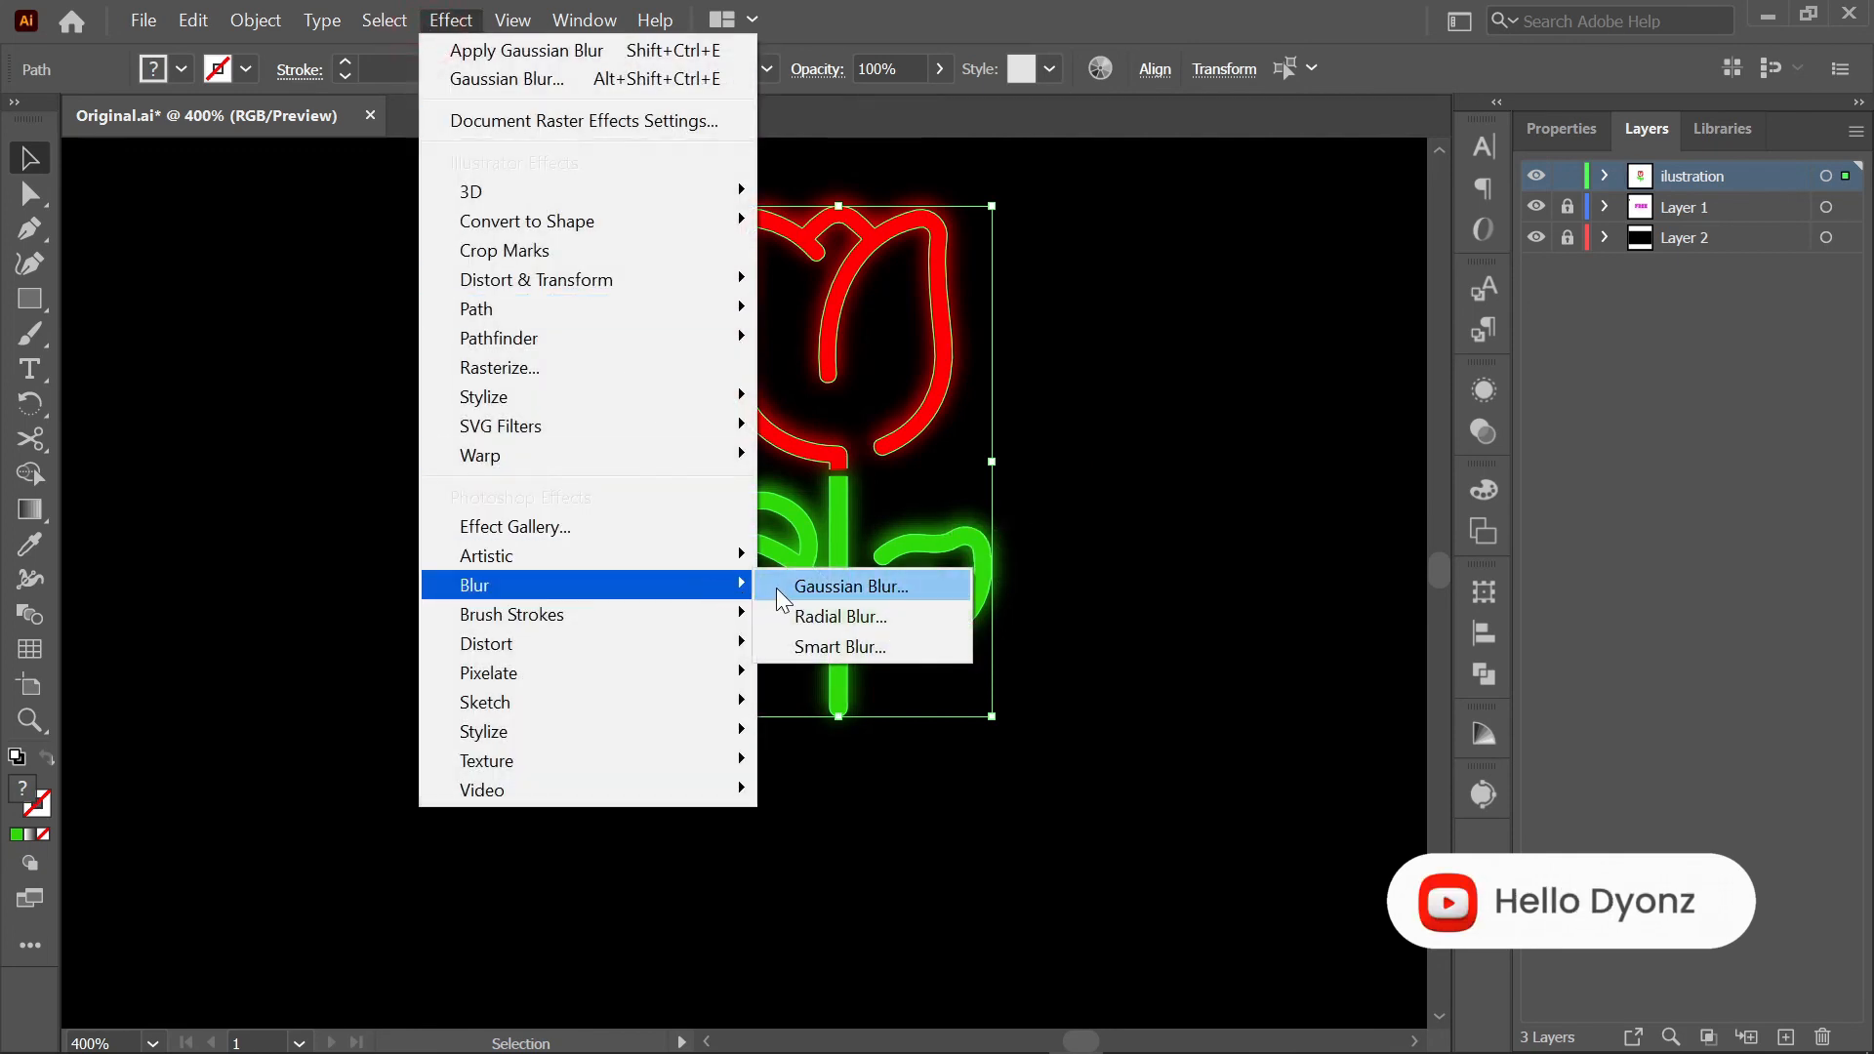
click(776, 587)
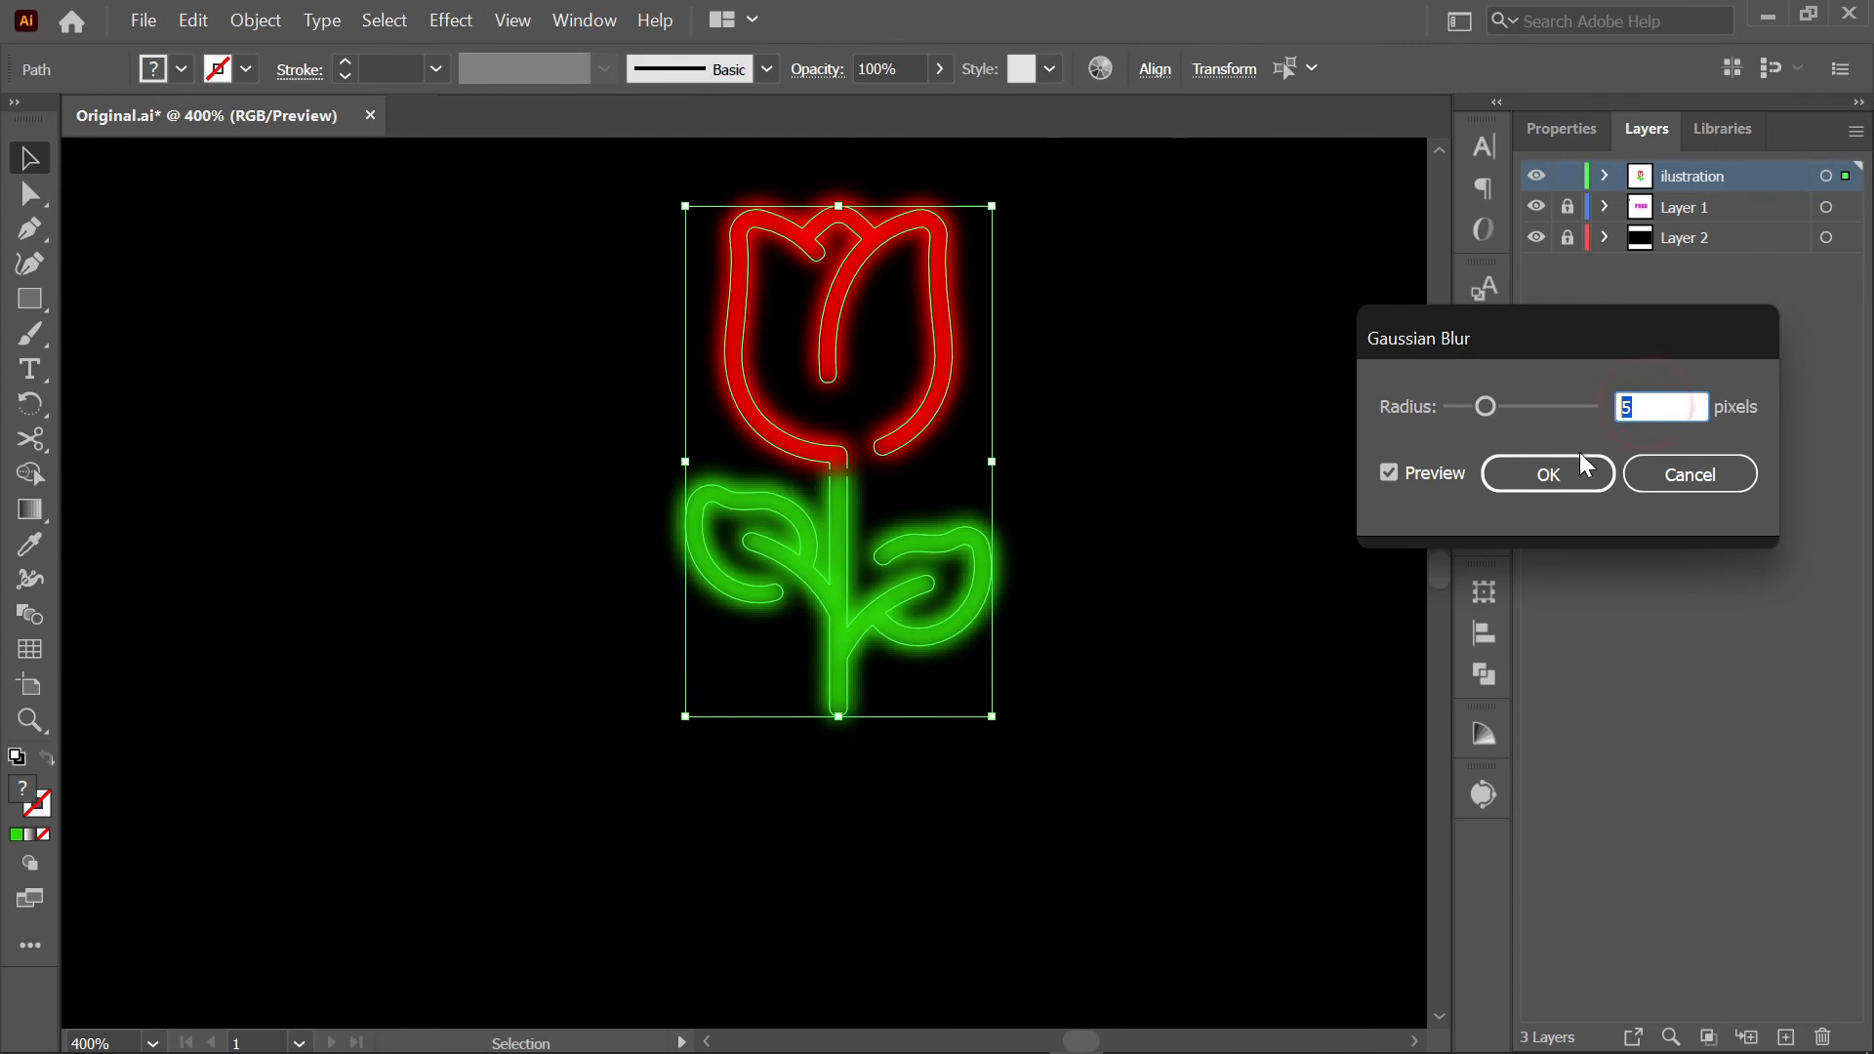
click(1561, 476)
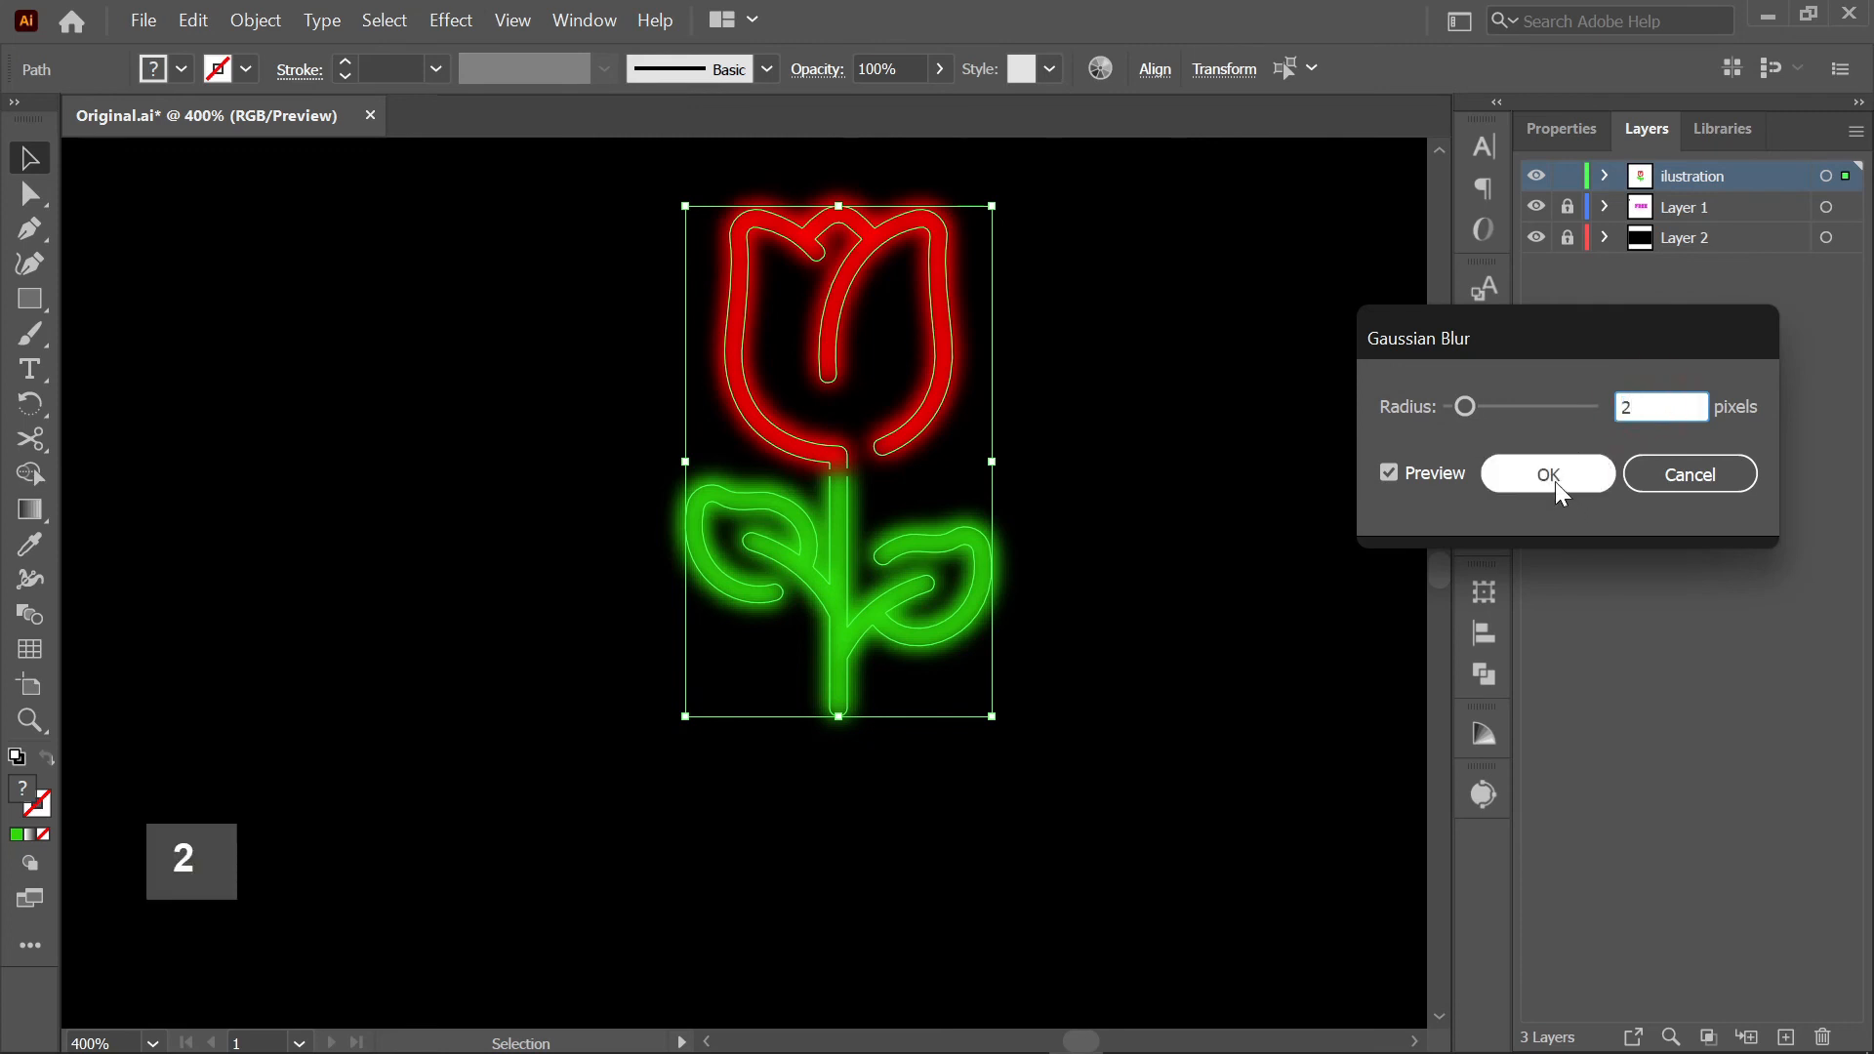
click(1236, 493)
- Move the whole glowing flower to the empty area right of the FREE text and enlarge it proportionally
scroll(1232, 490, down, 5)
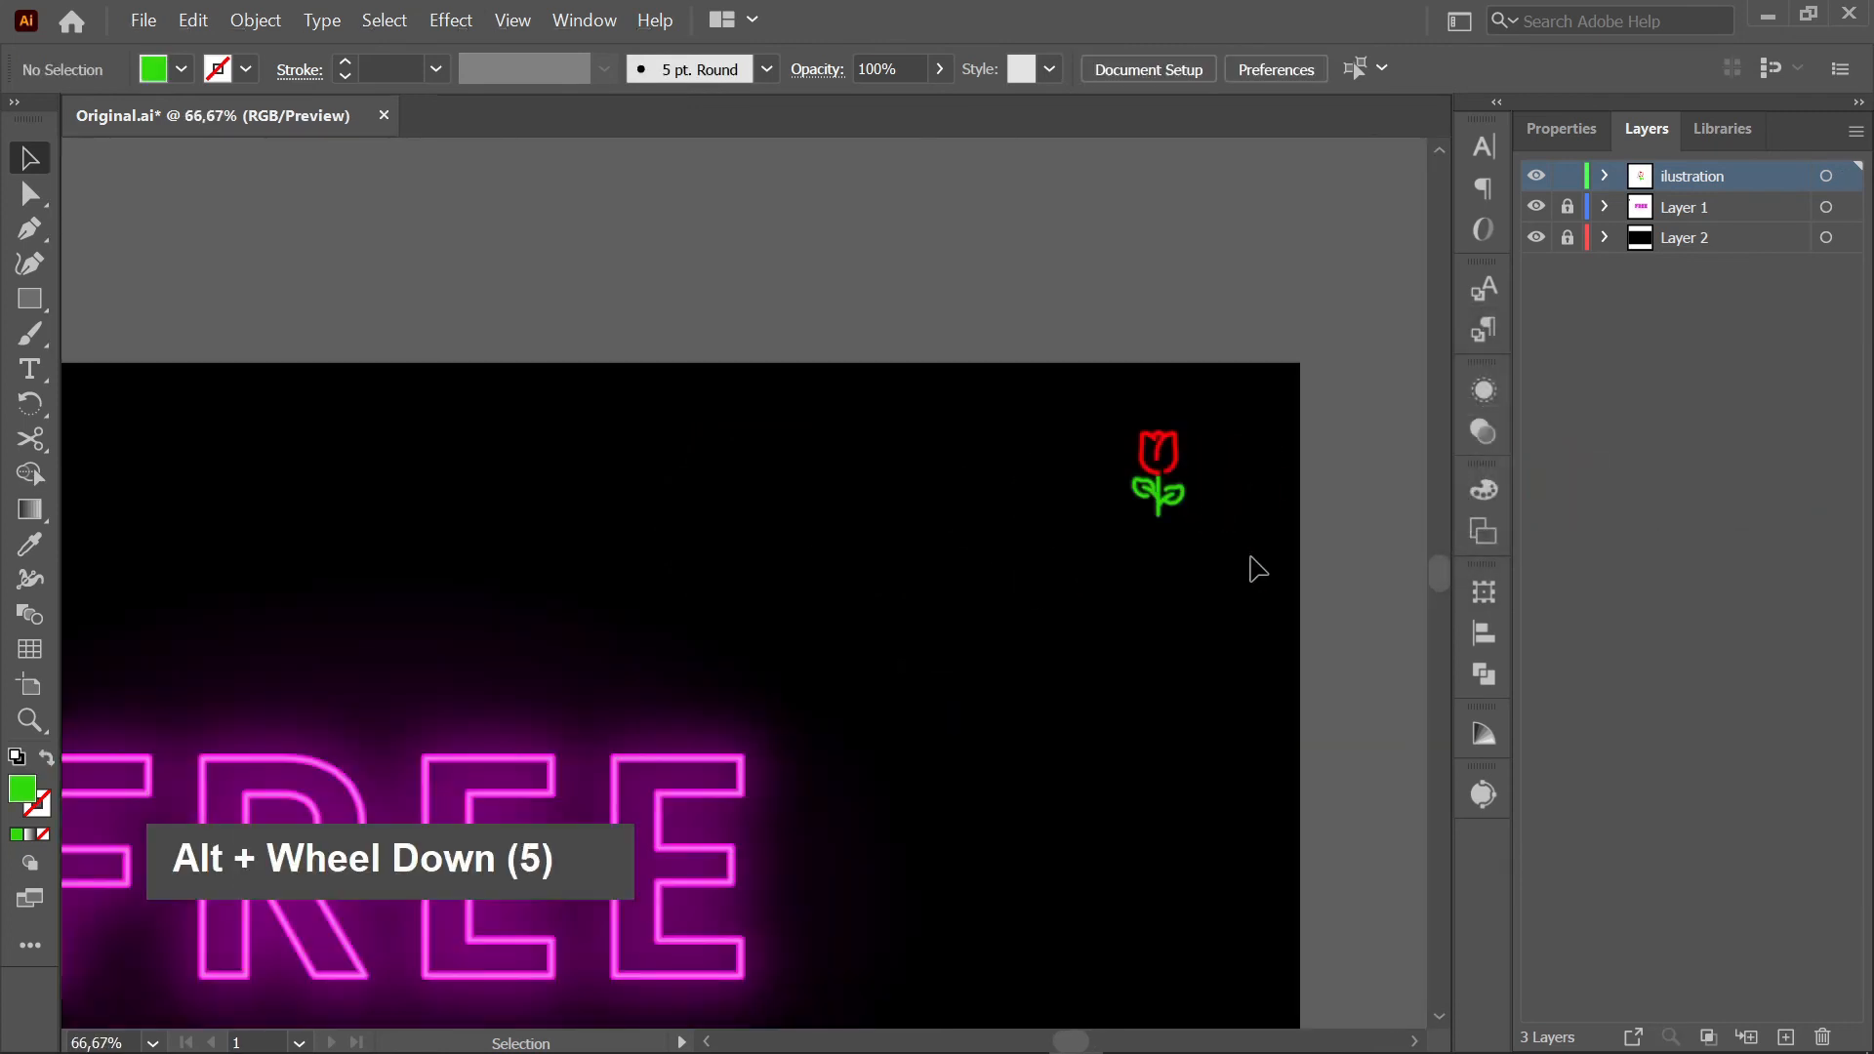
drag(1258, 569, 1074, 293)
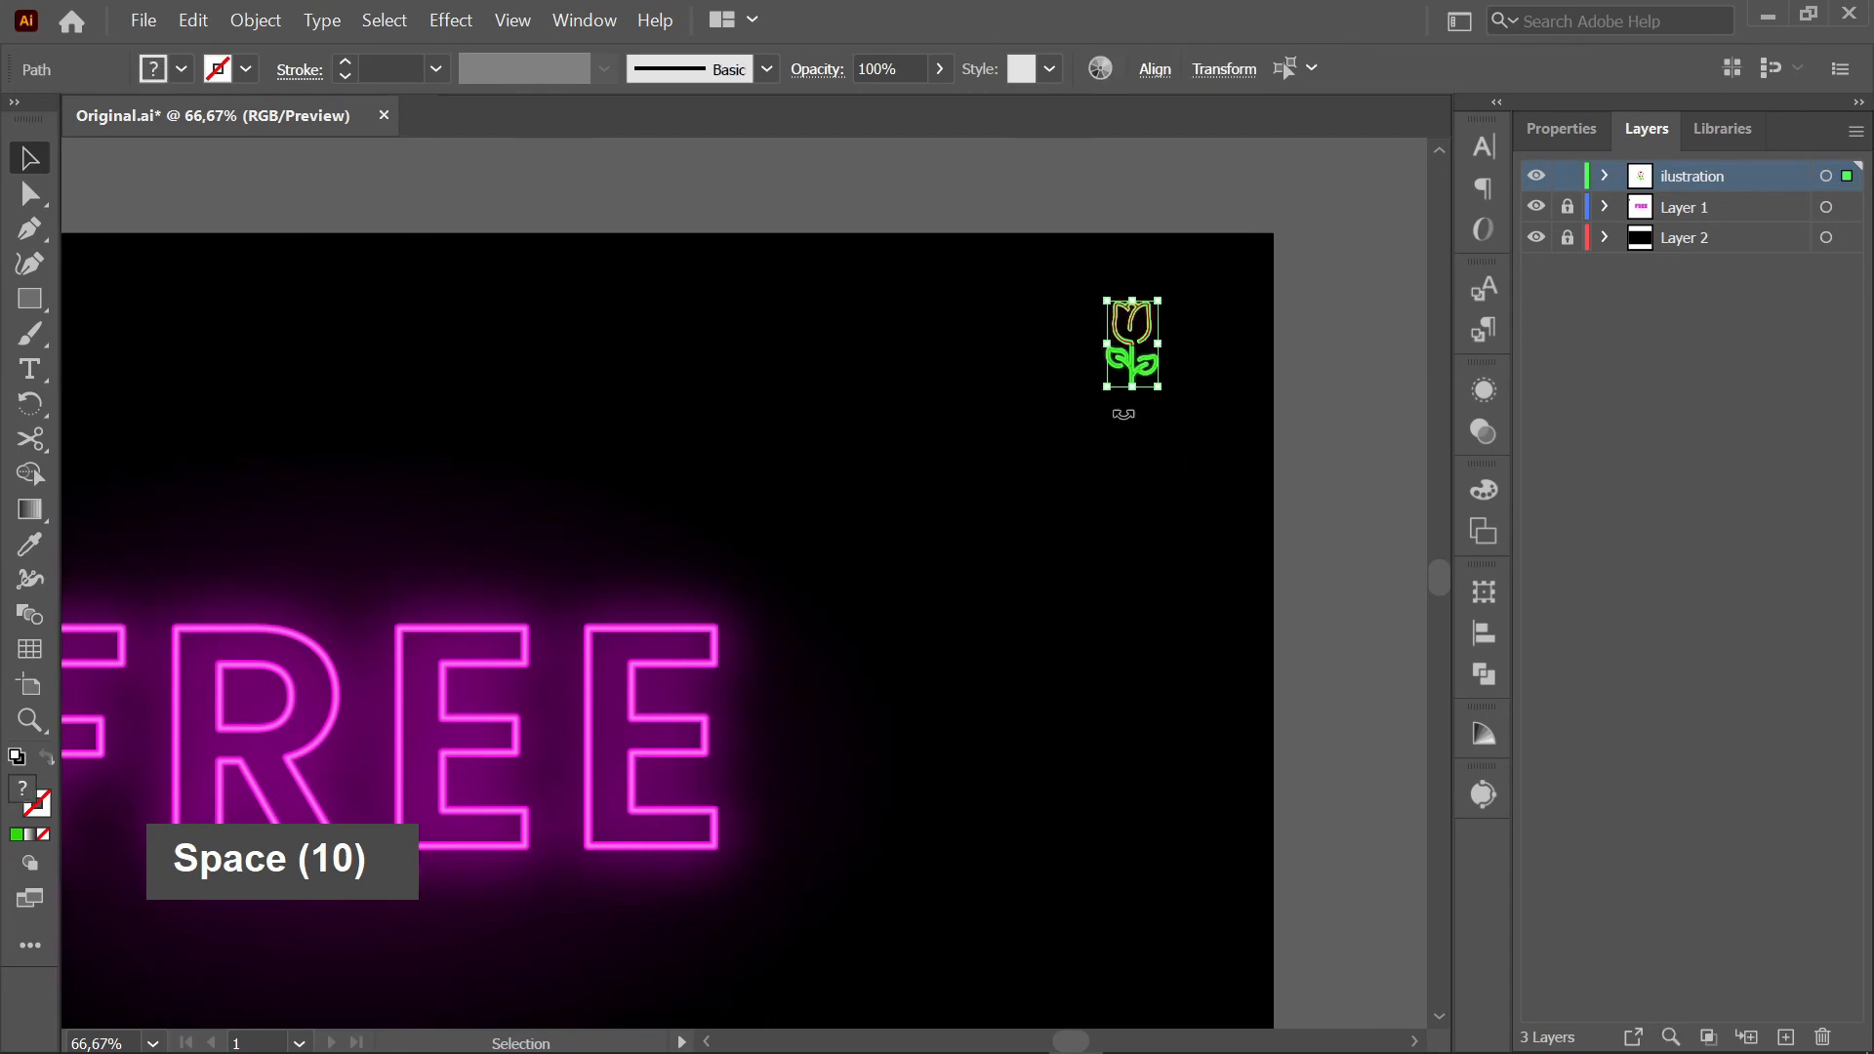
drag(1105, 386, 923, 719)
shift+click(925, 751)
click(1035, 771)
scroll(1010, 763, up, 2)
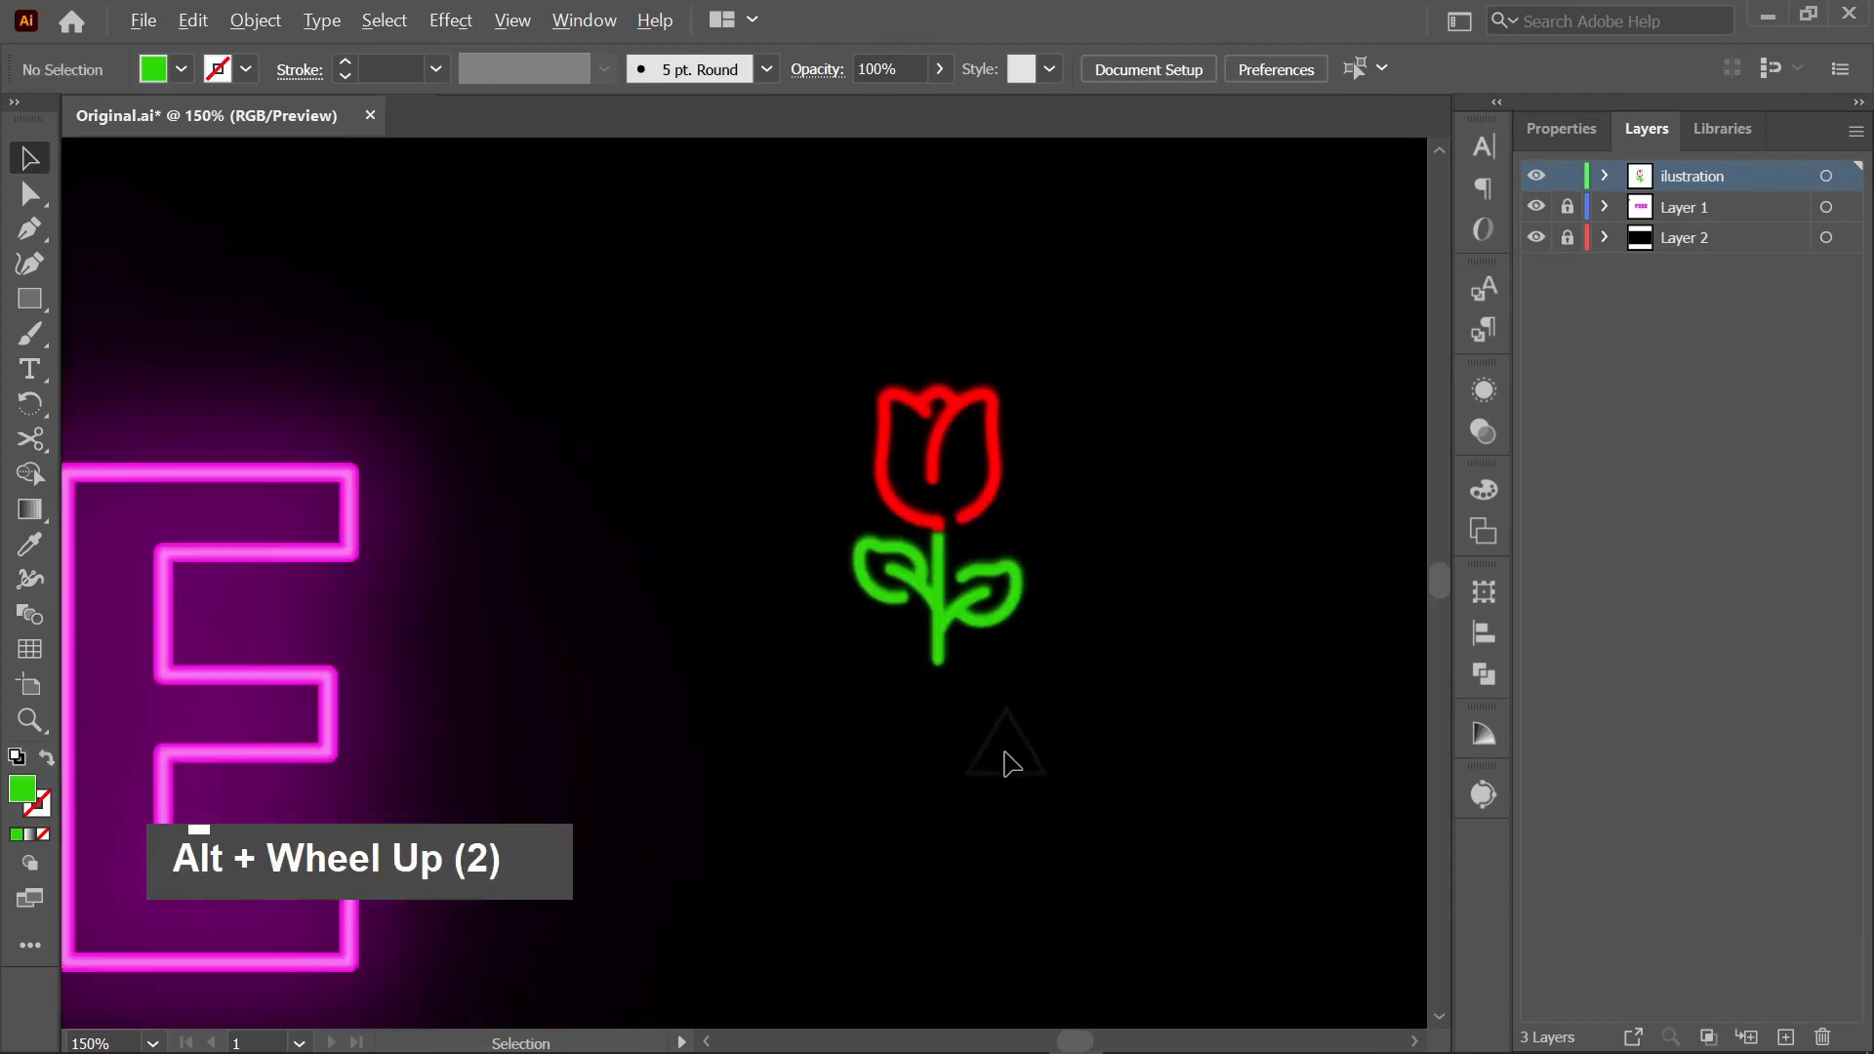
scroll(1008, 757, down, 1)
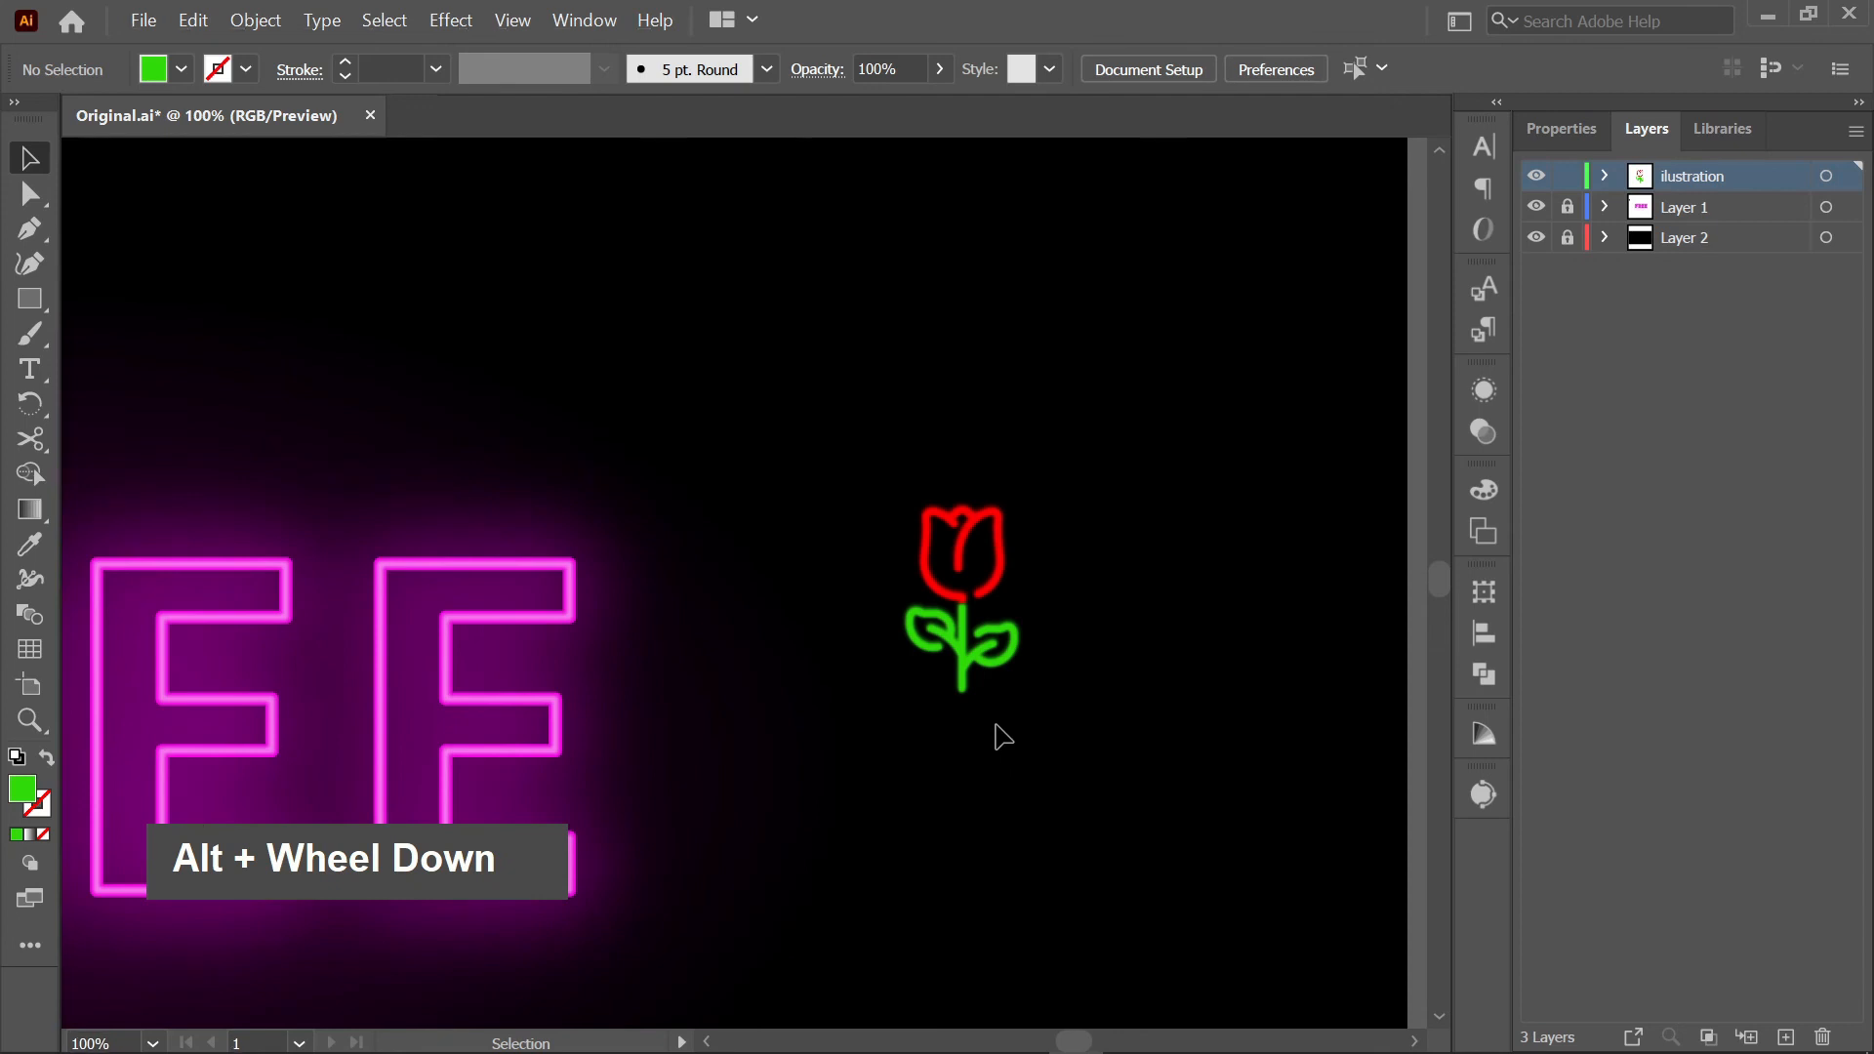
drag(877, 743, 1083, 670)
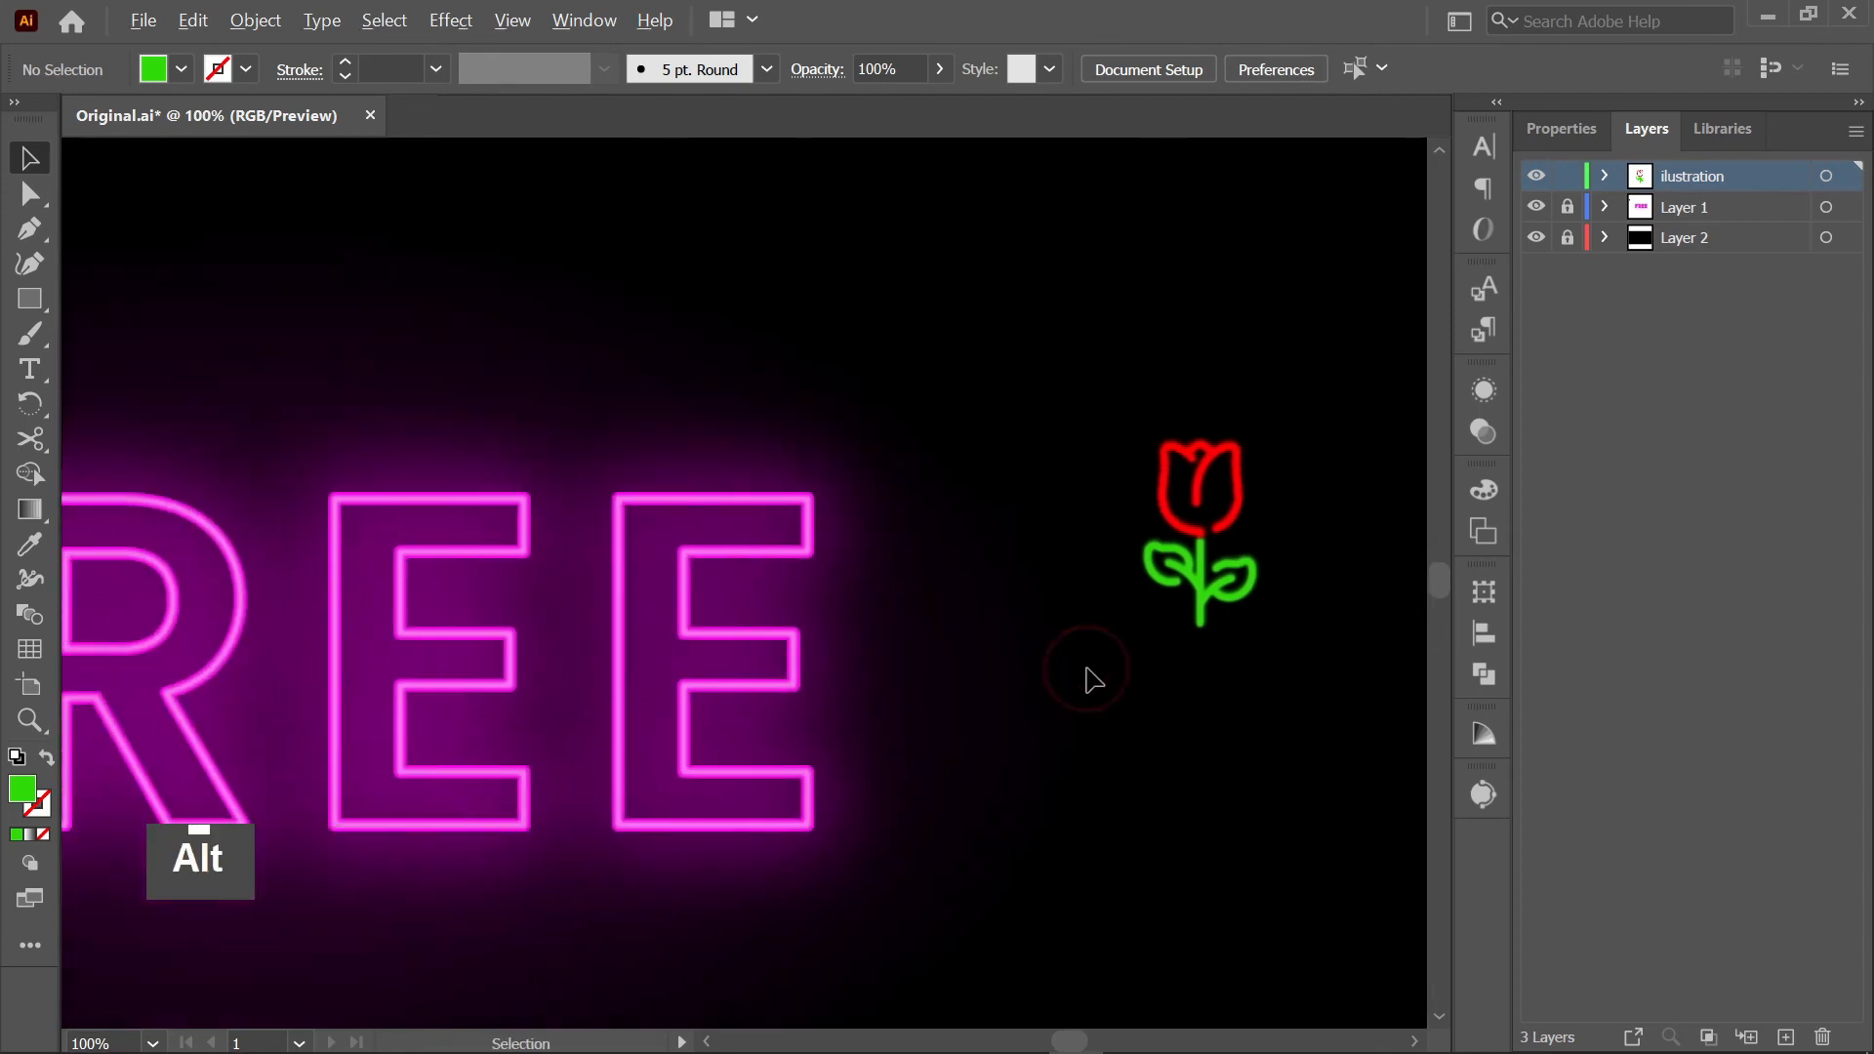
scroll(1091, 678, down, 2)
drag(1087, 761, 1154, 709)
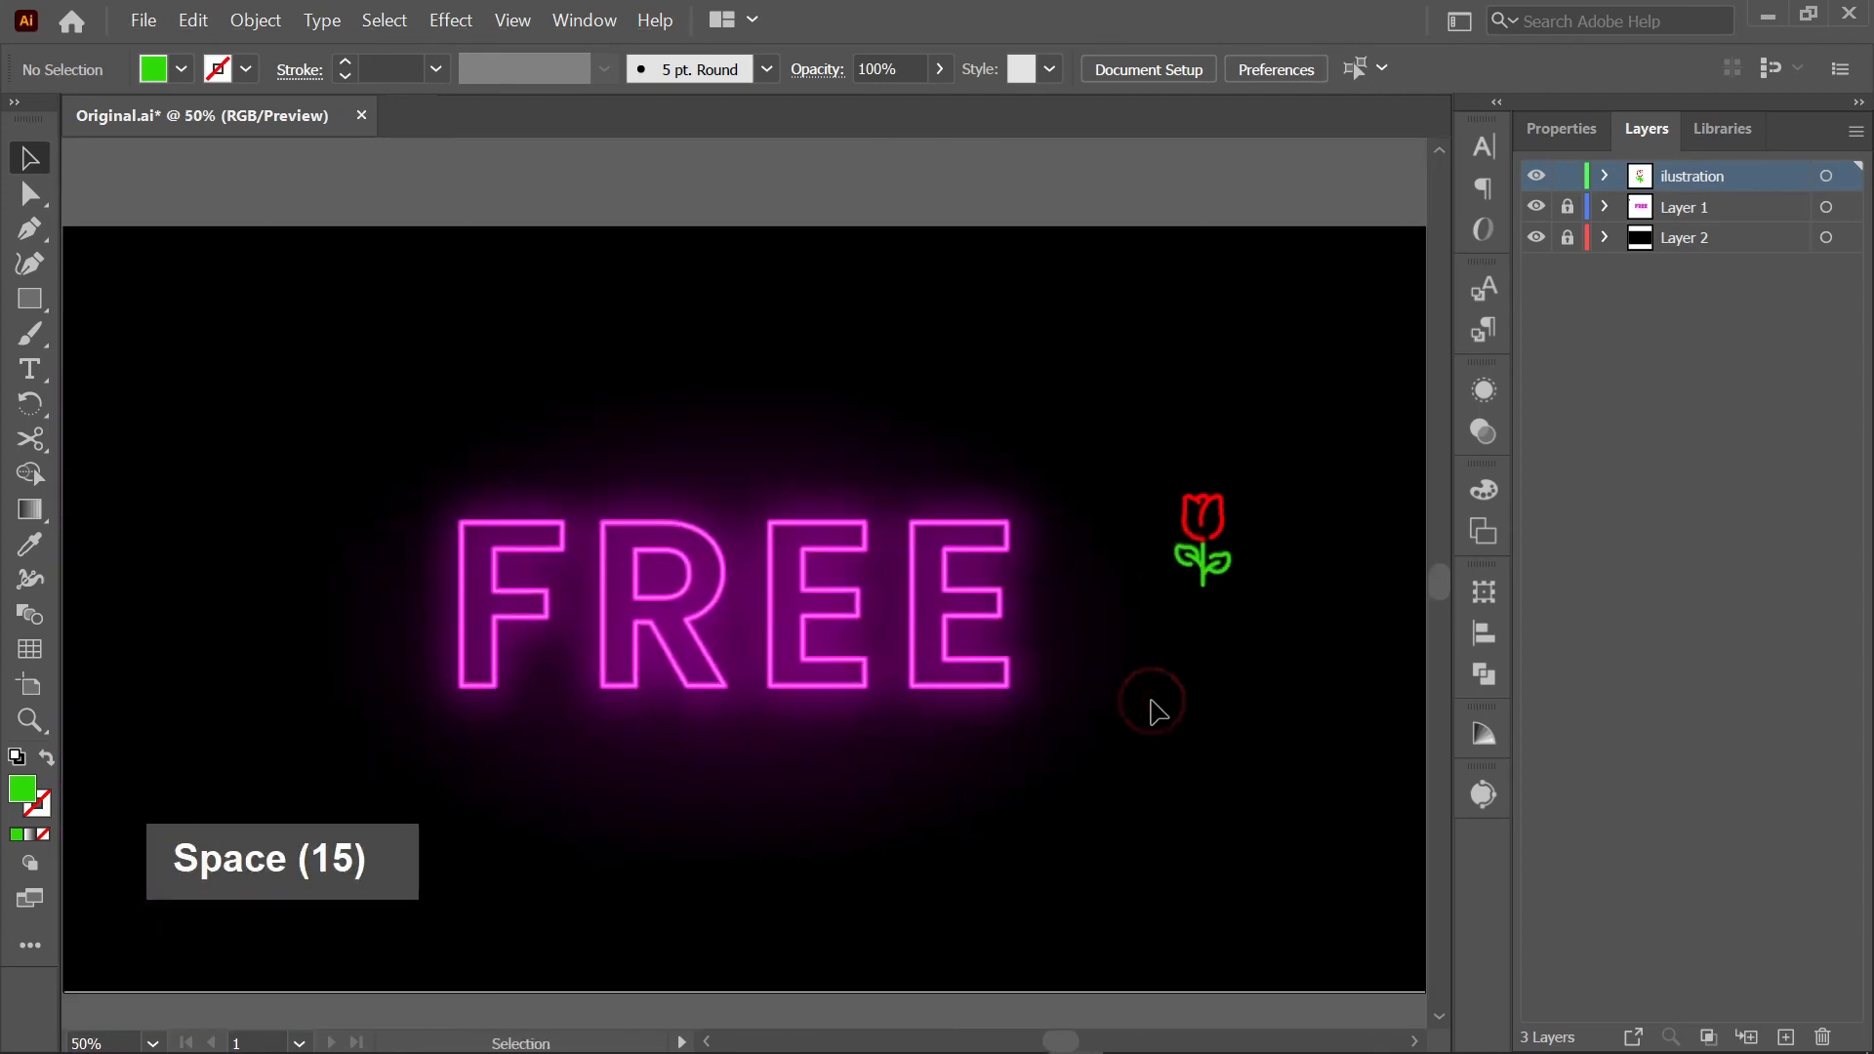